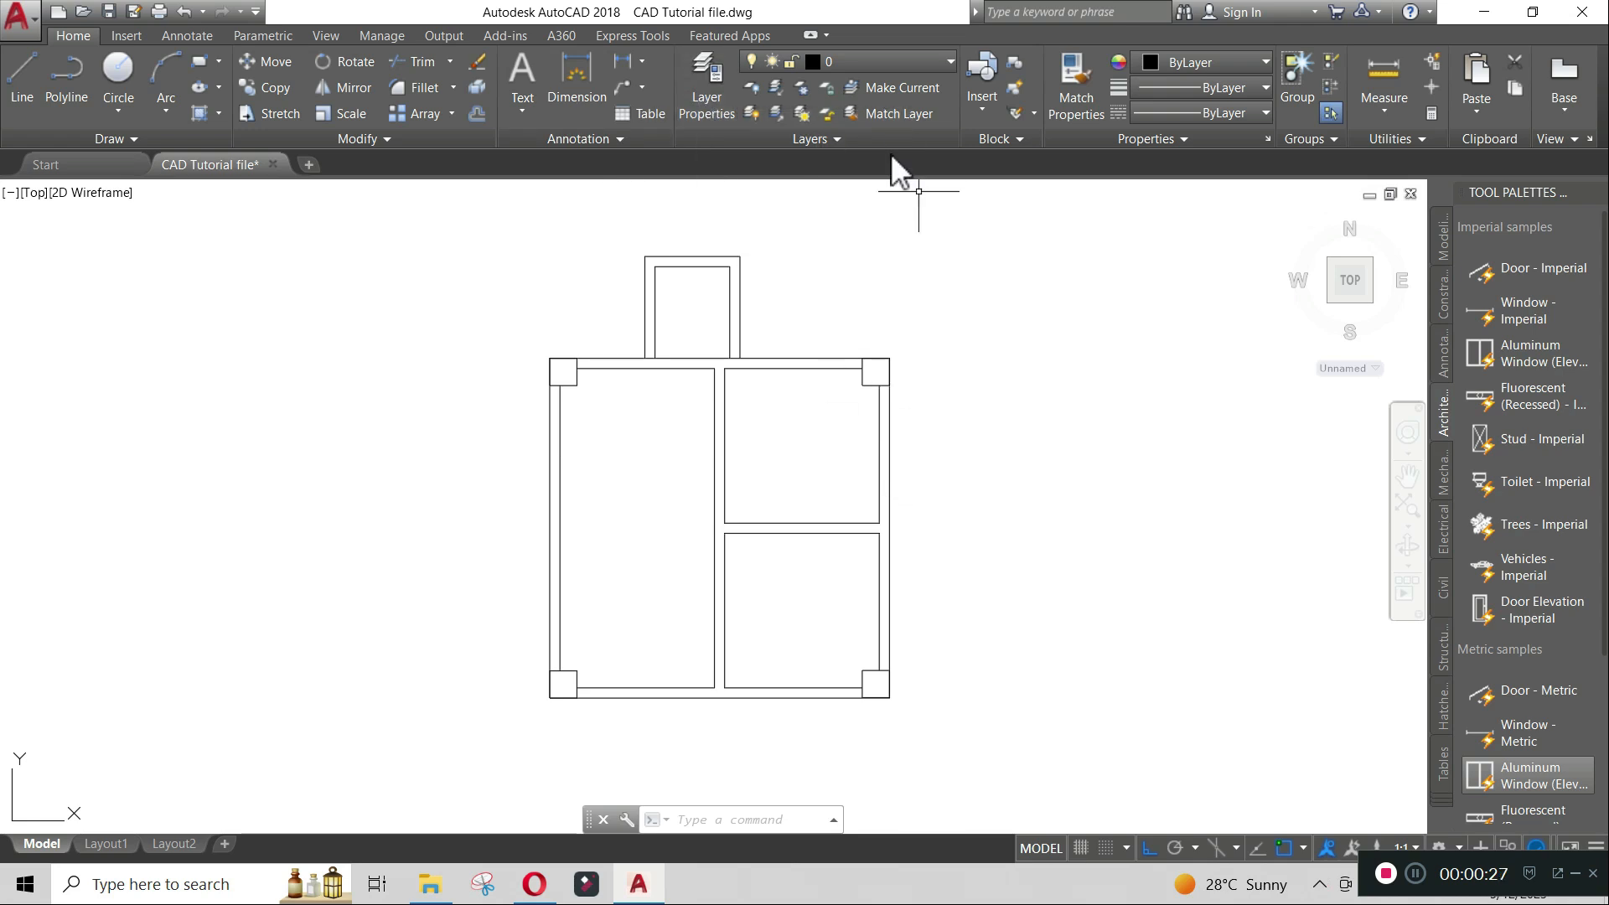
# - Open the layer manager and make Windows the current layer
pyautogui.click(709, 99)
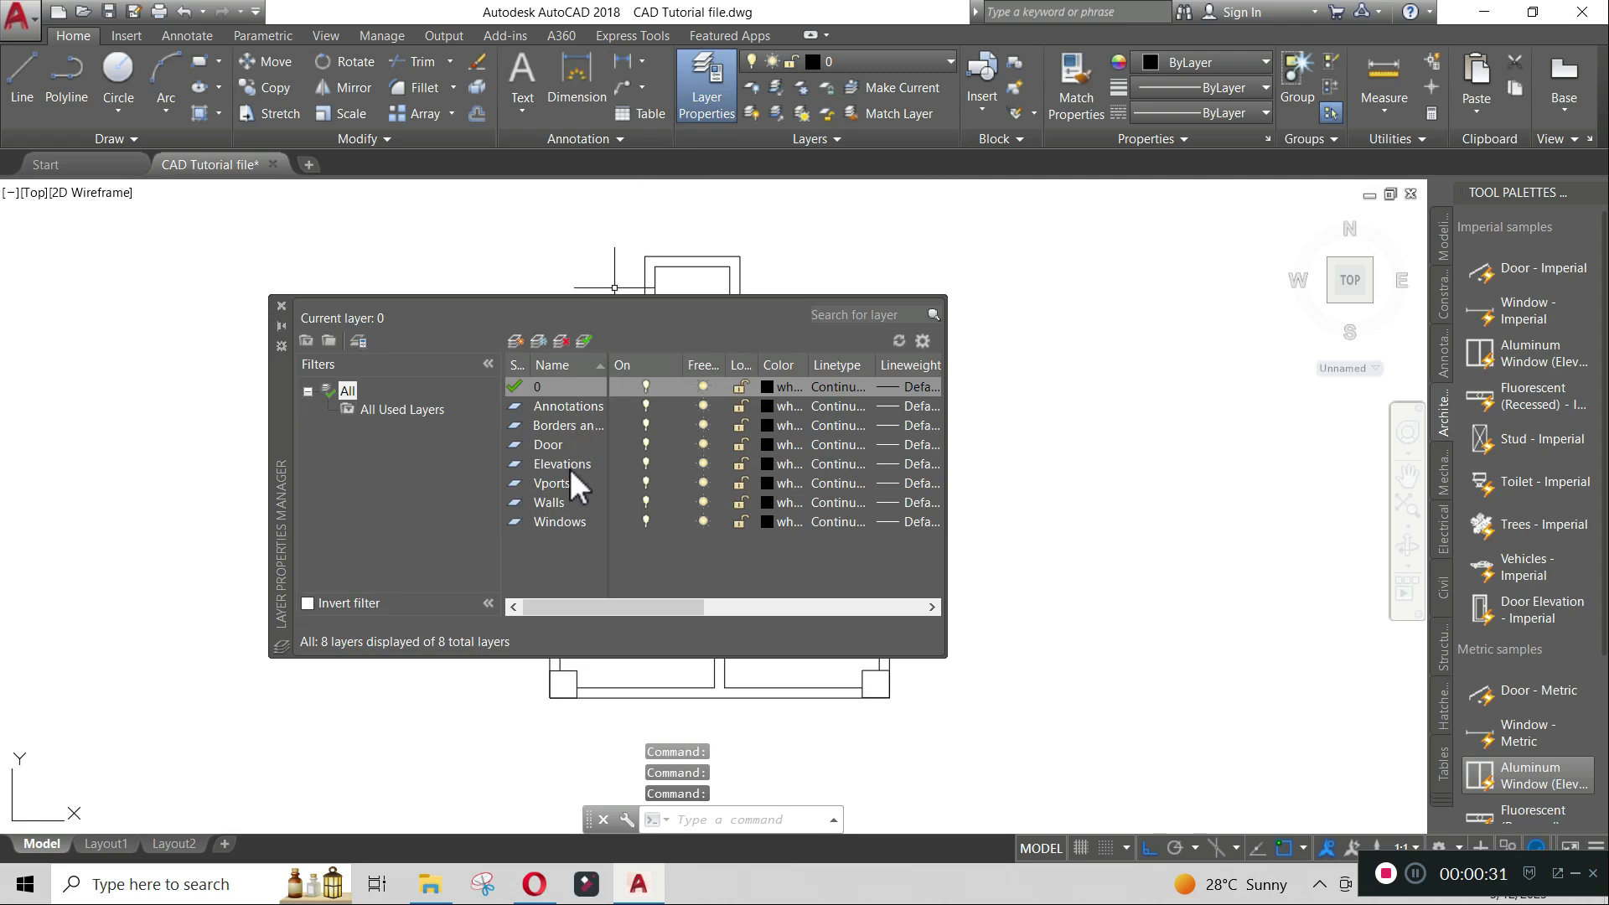
pyautogui.doubleClick(513, 523)
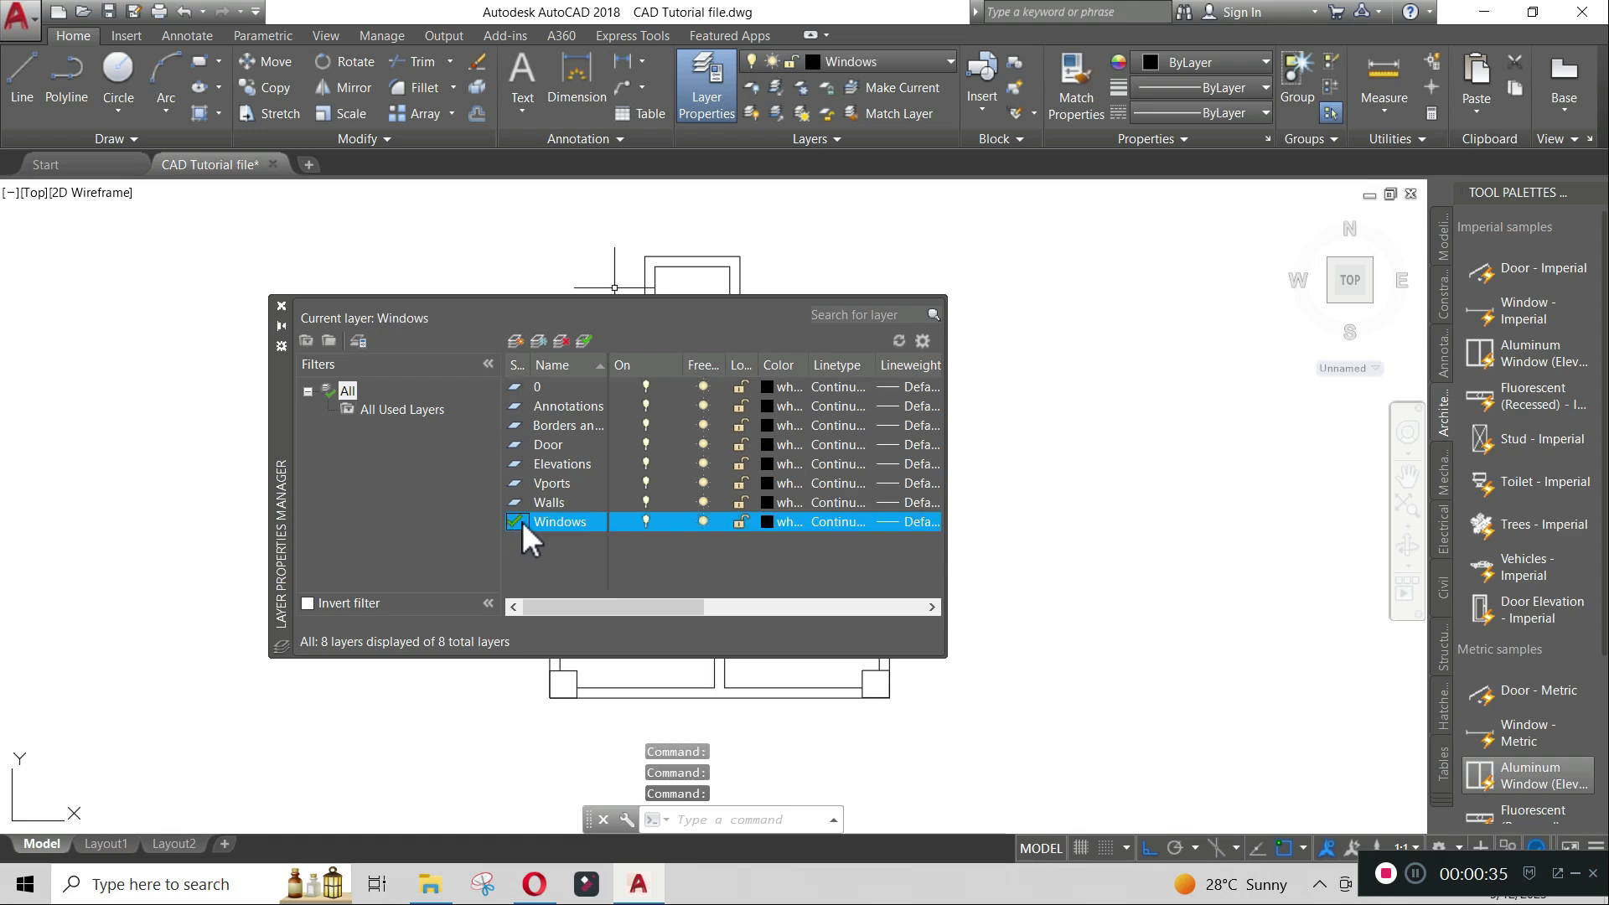
# - Set the Windows layer colour to index colour 10
pyautogui.click(768, 521)
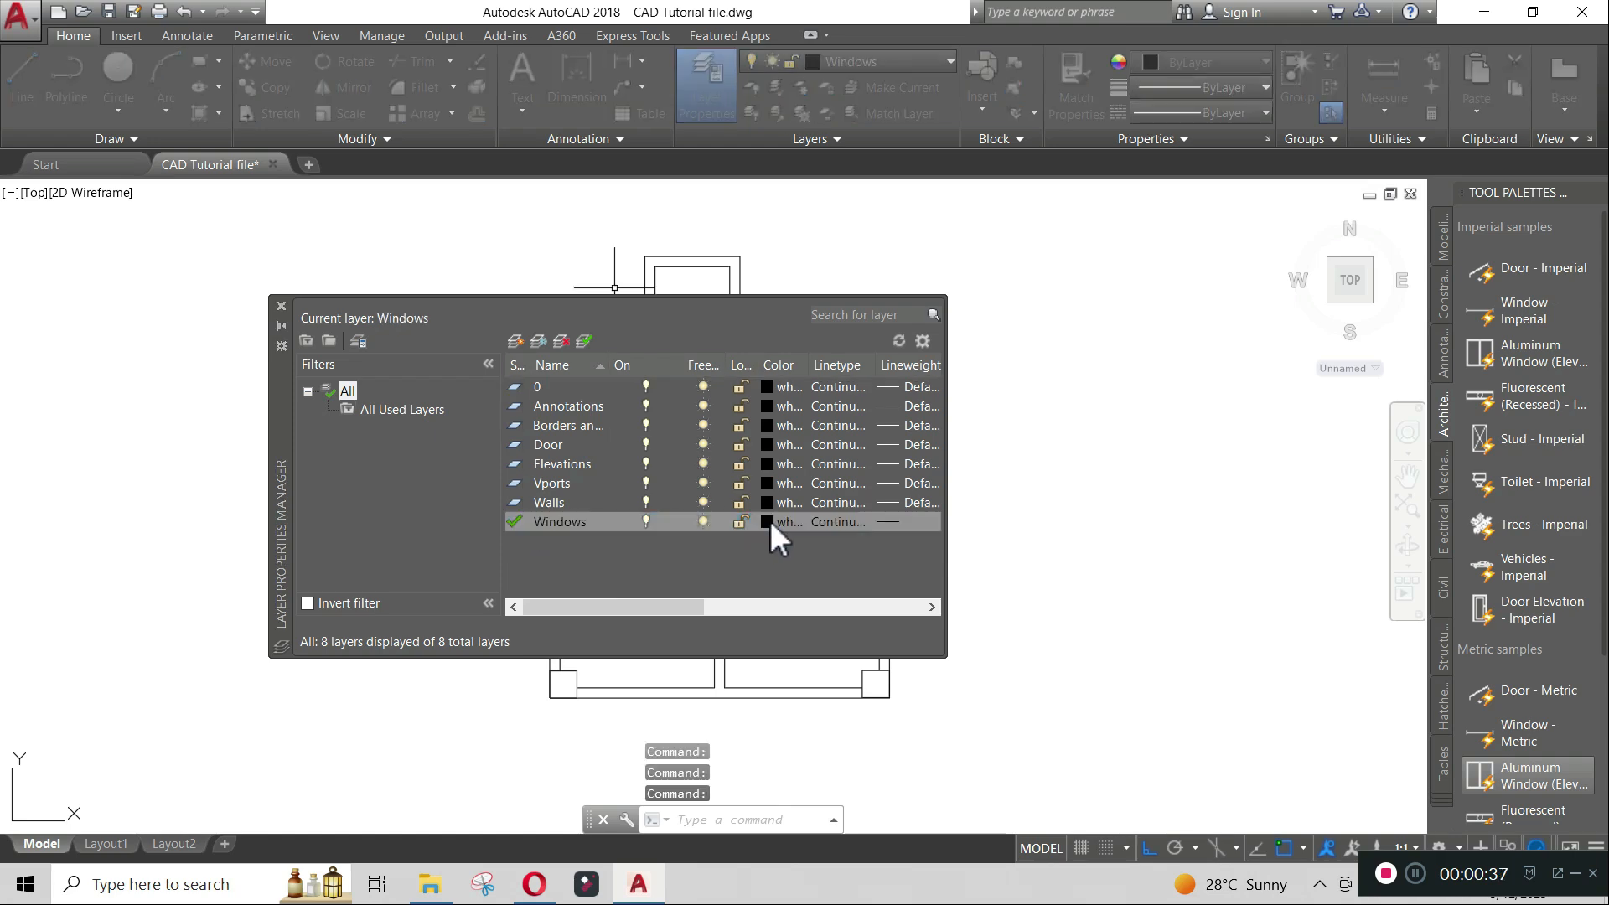
pyautogui.click(622, 369)
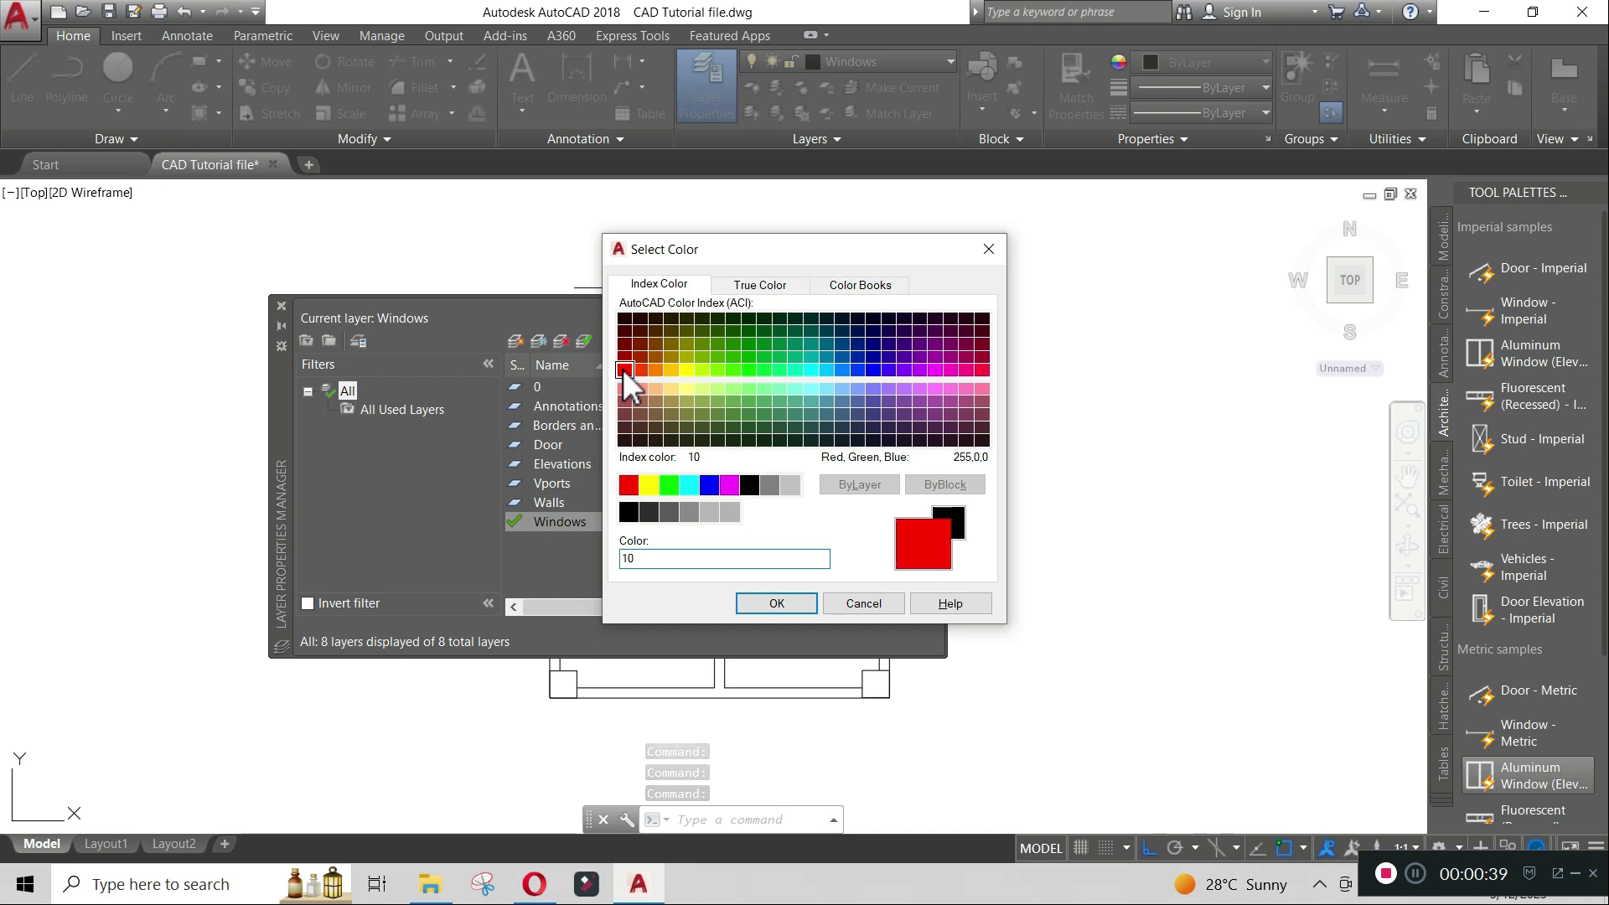
pyautogui.click(800, 601)
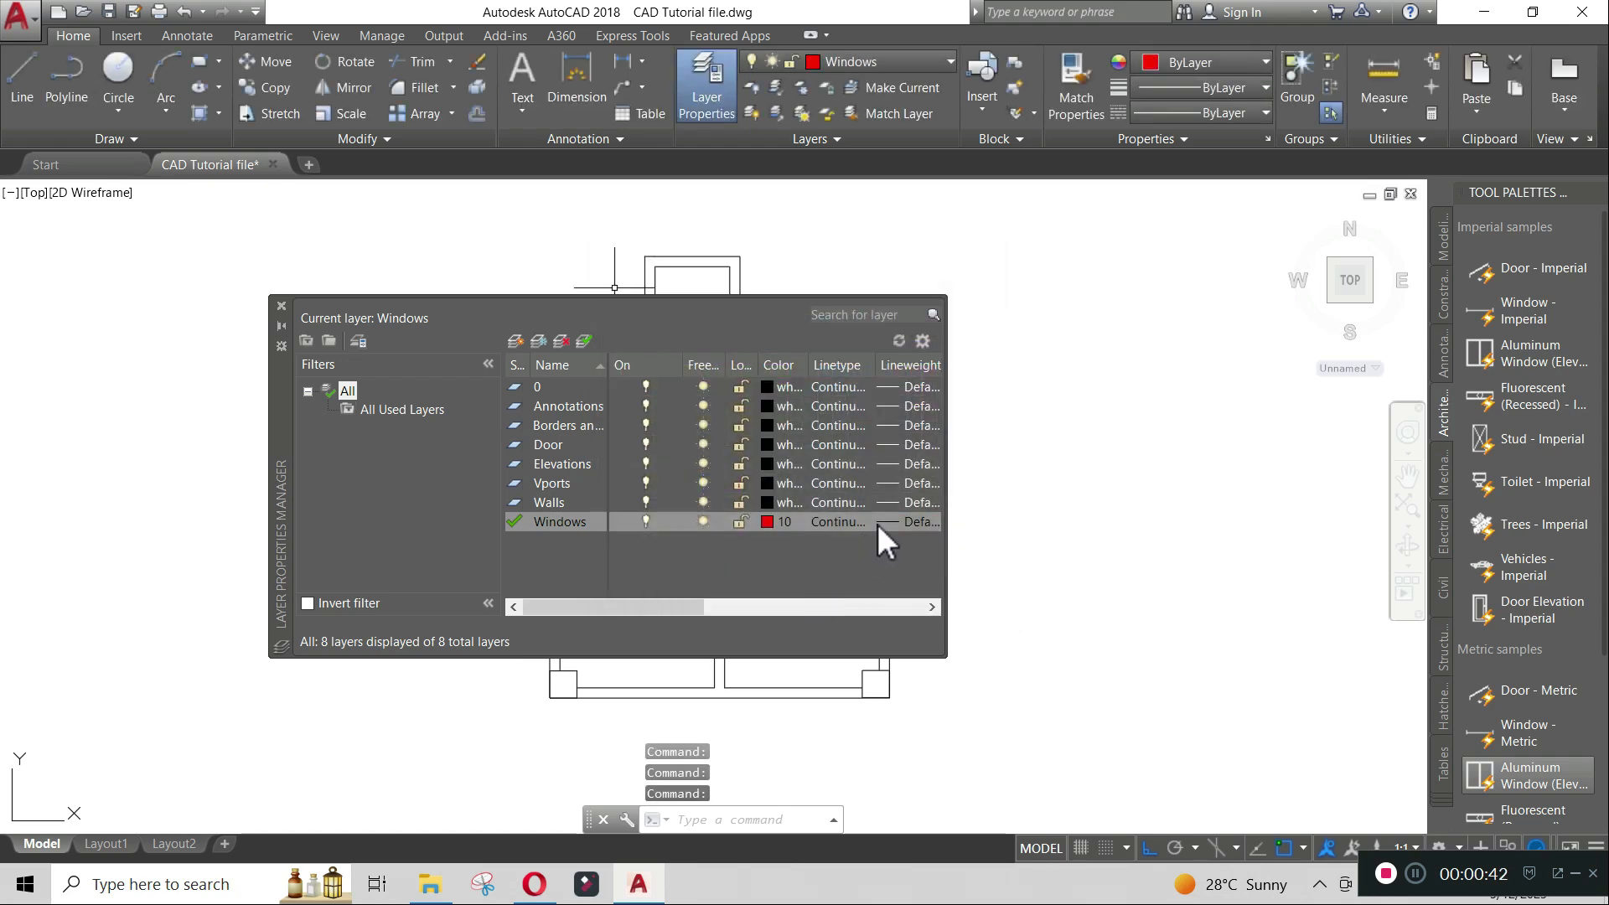
# - Open the Windows layer's lineweight, keep Default, and close the layer manager
pyautogui.click(883, 521)
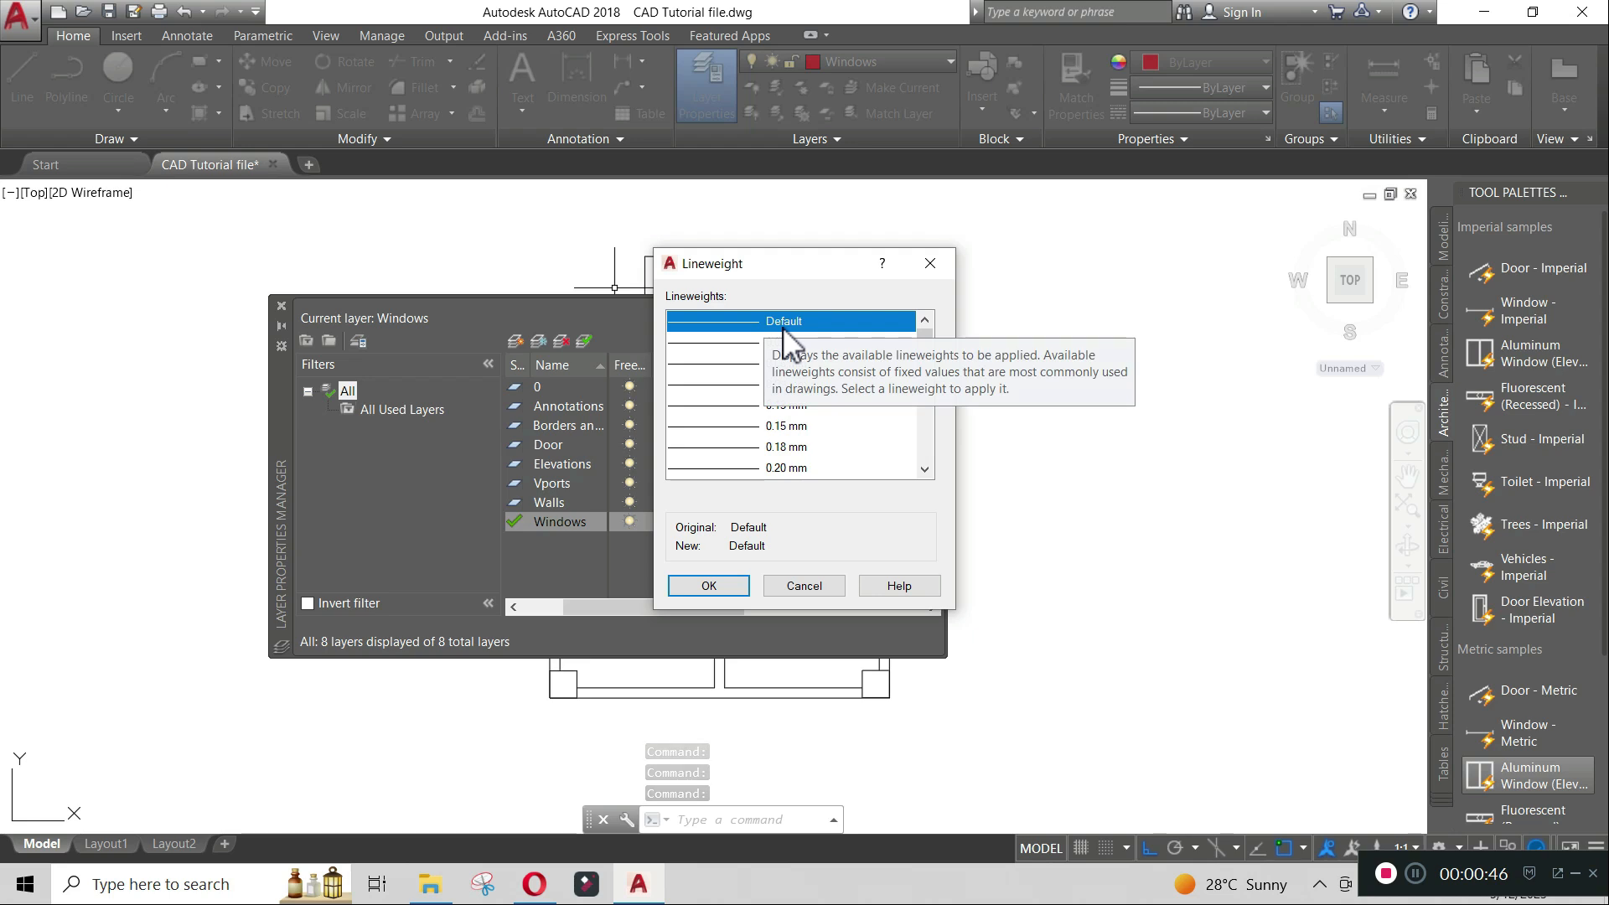
pyautogui.click(713, 586)
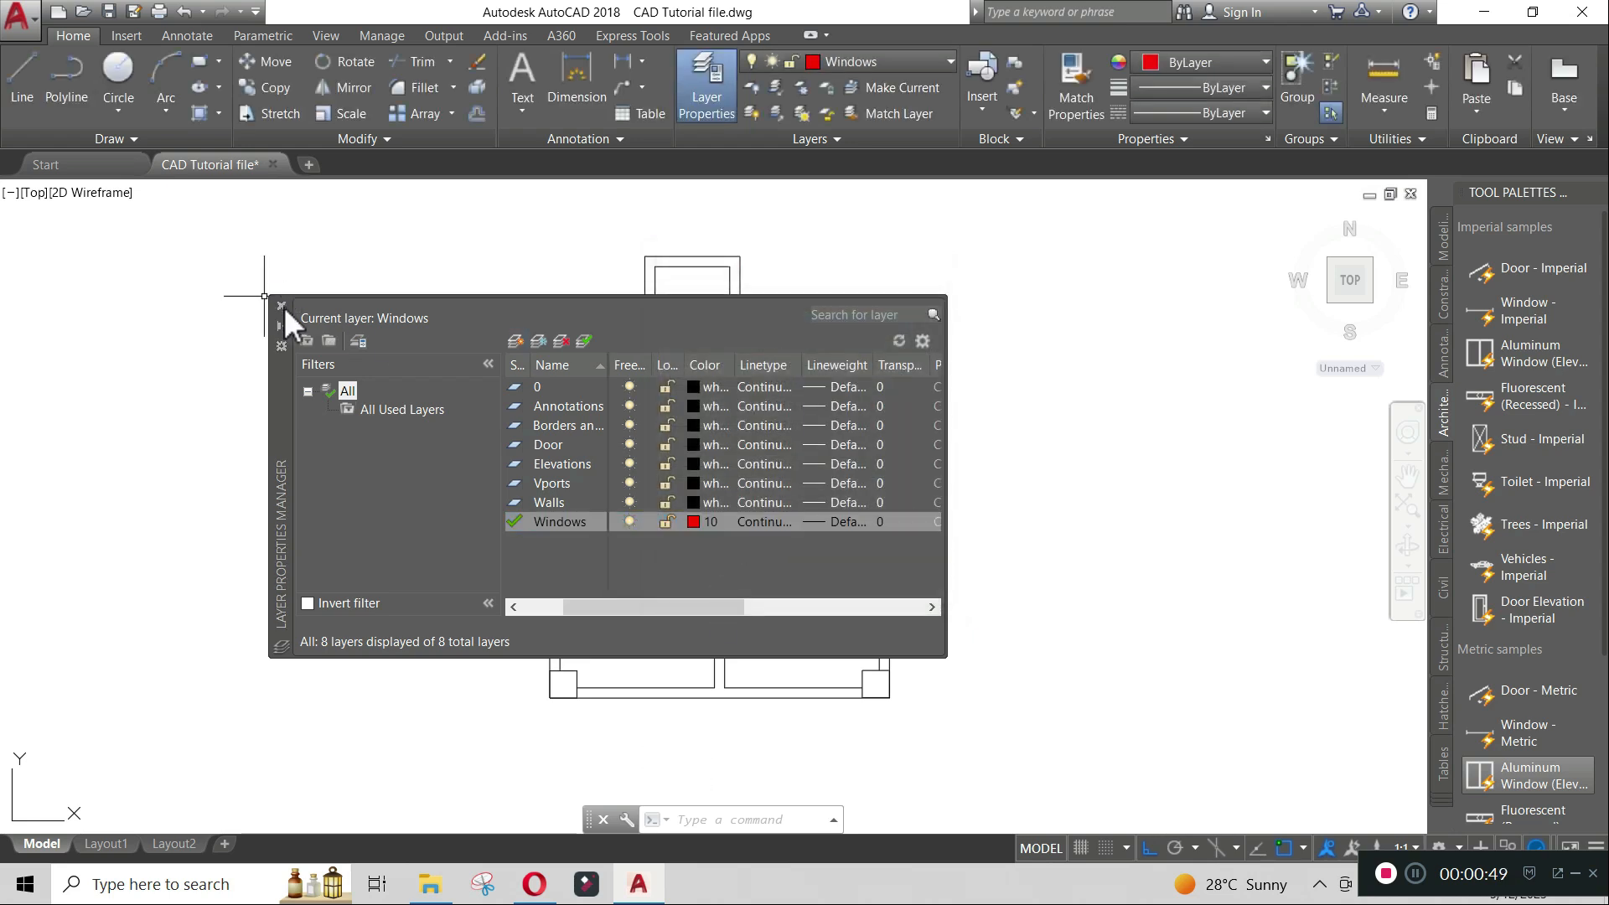
pyautogui.click(281, 307)
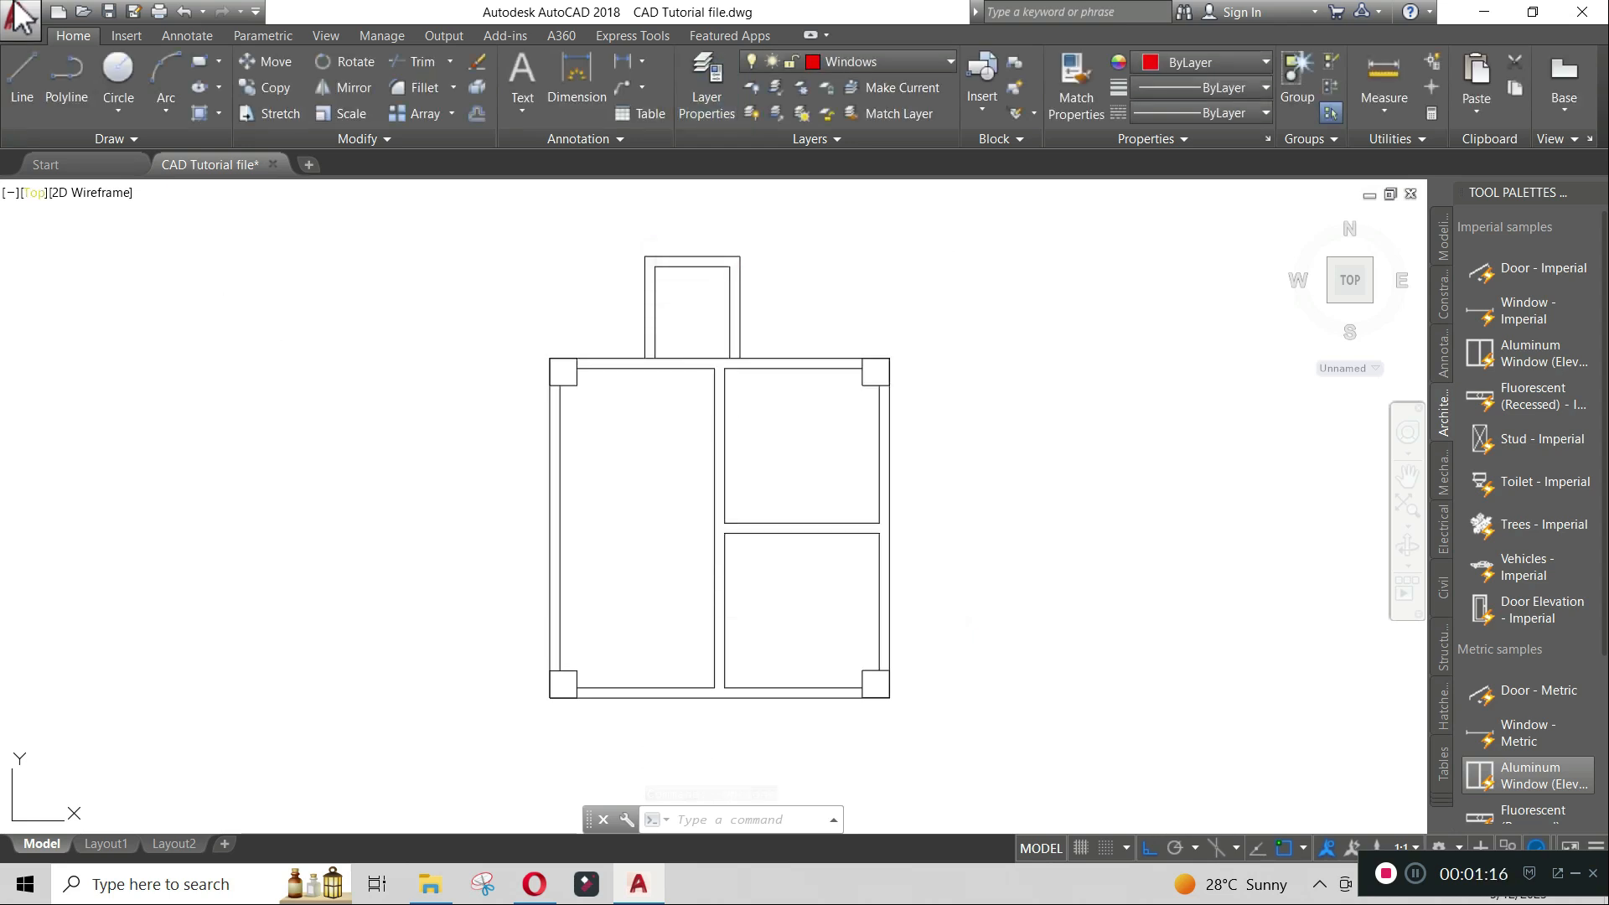
# - Inspect the default lineweight in the Options lineweight settings, then close both dialogs
pyautogui.click(19, 17)
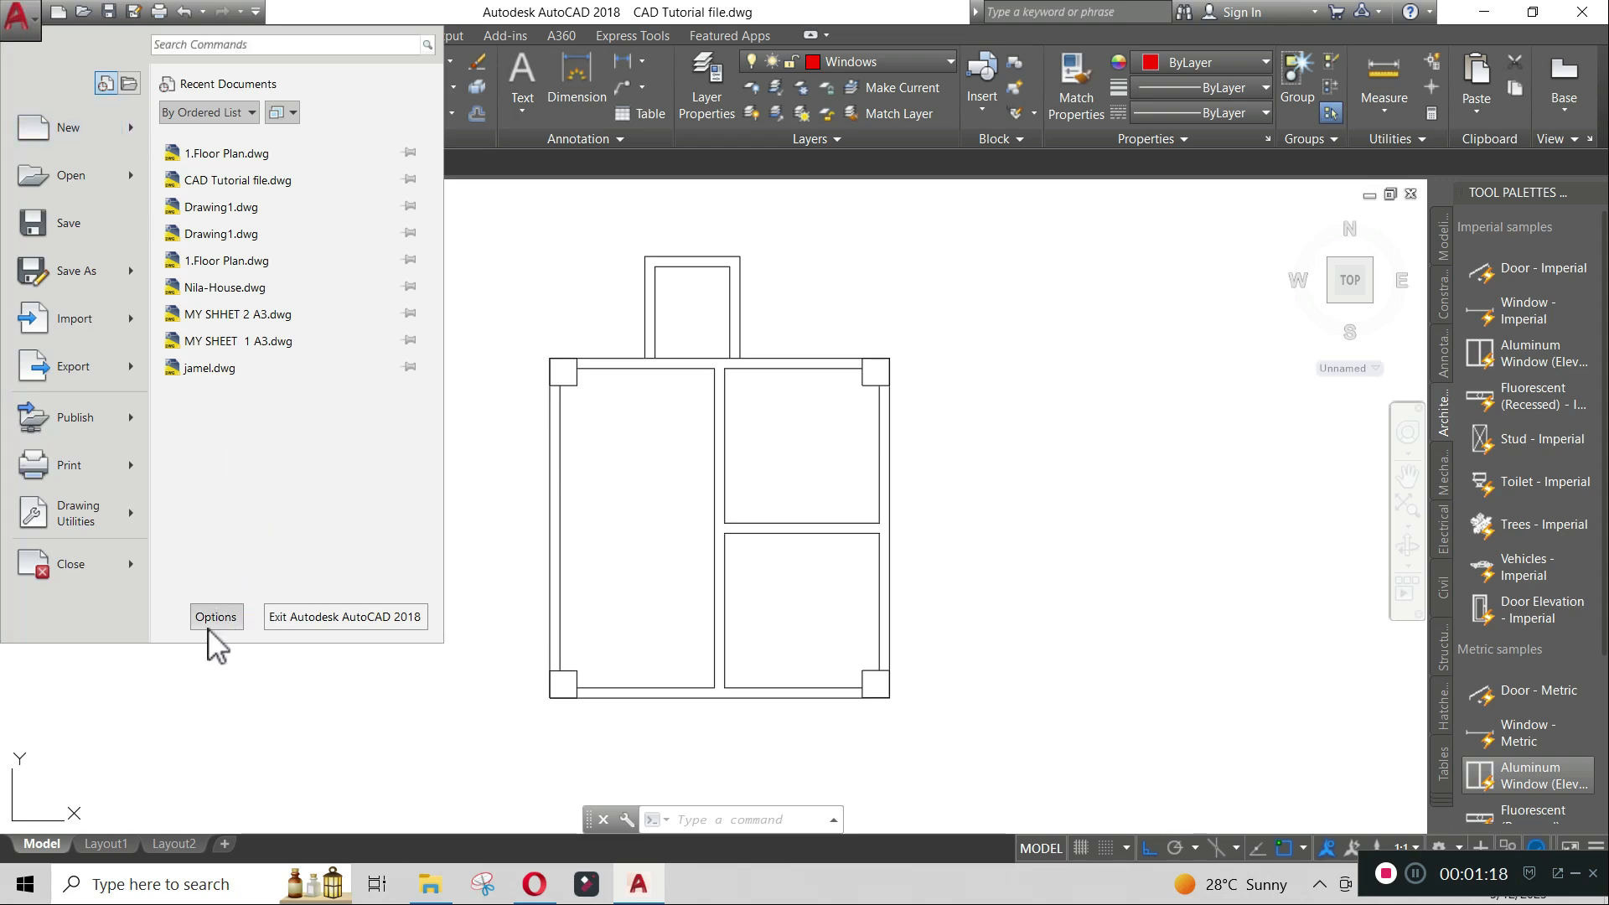
pyautogui.click(210, 622)
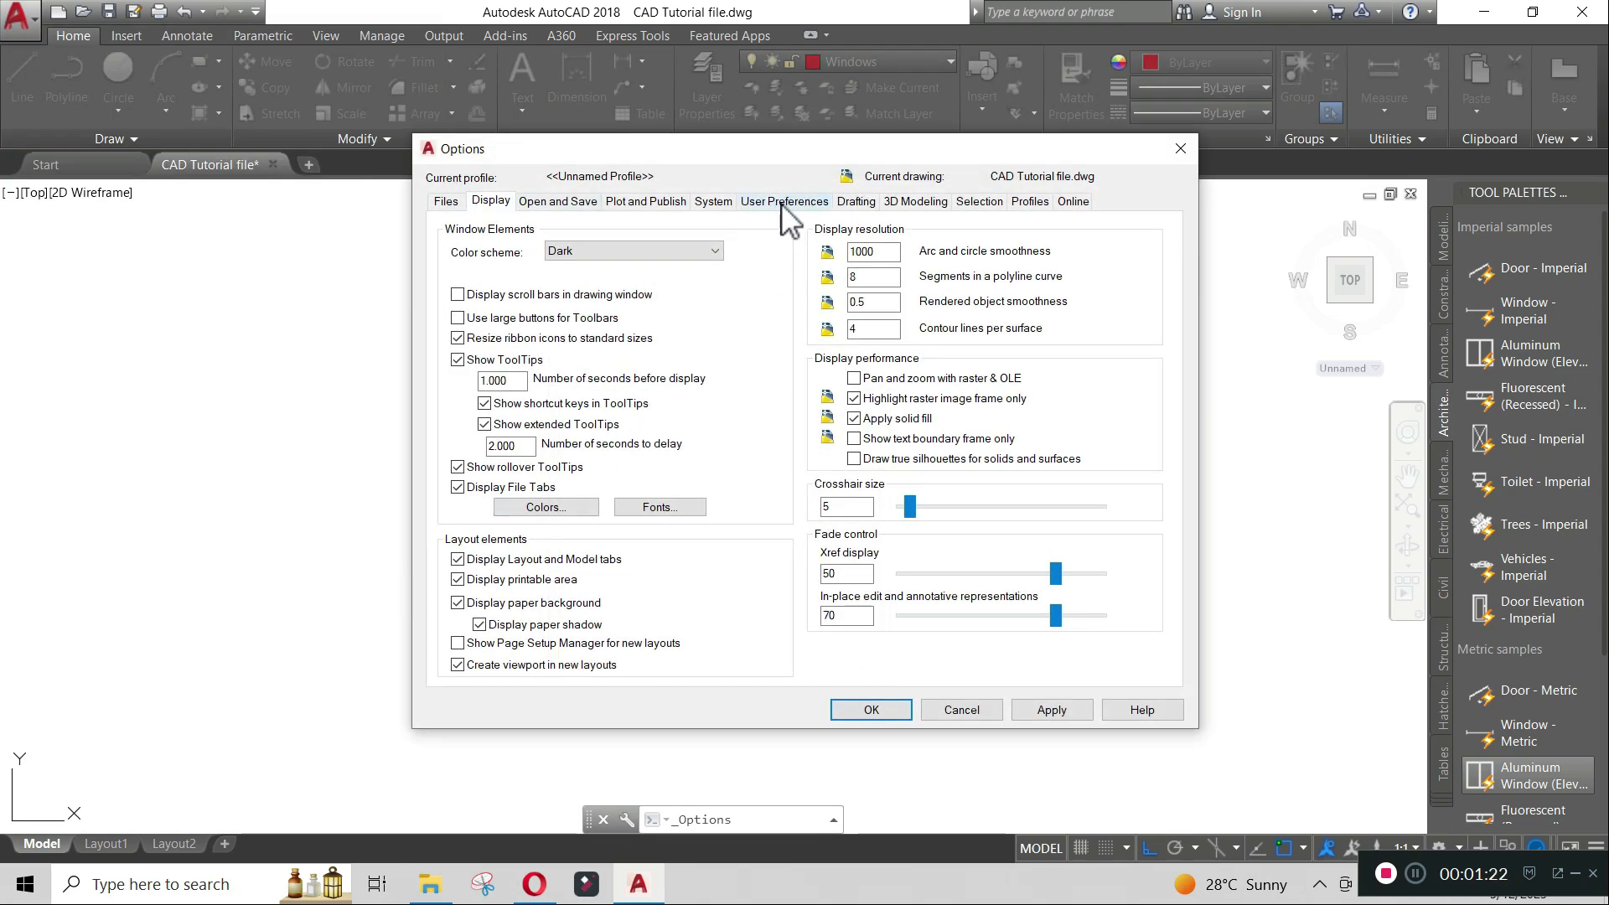
pyautogui.click(781, 202)
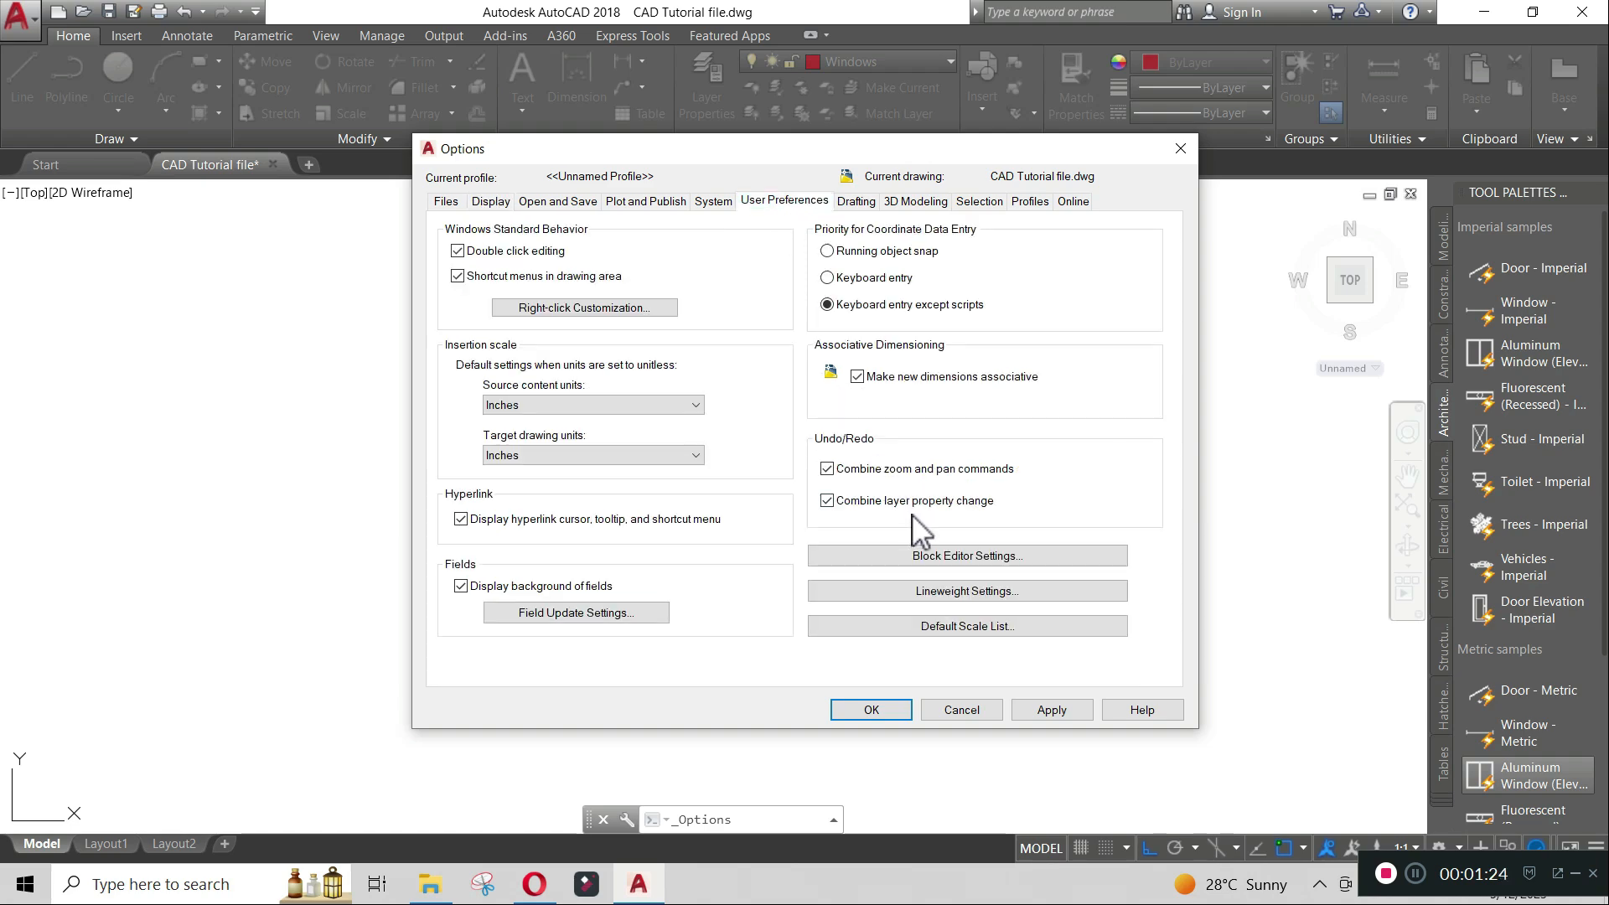
pyautogui.click(945, 591)
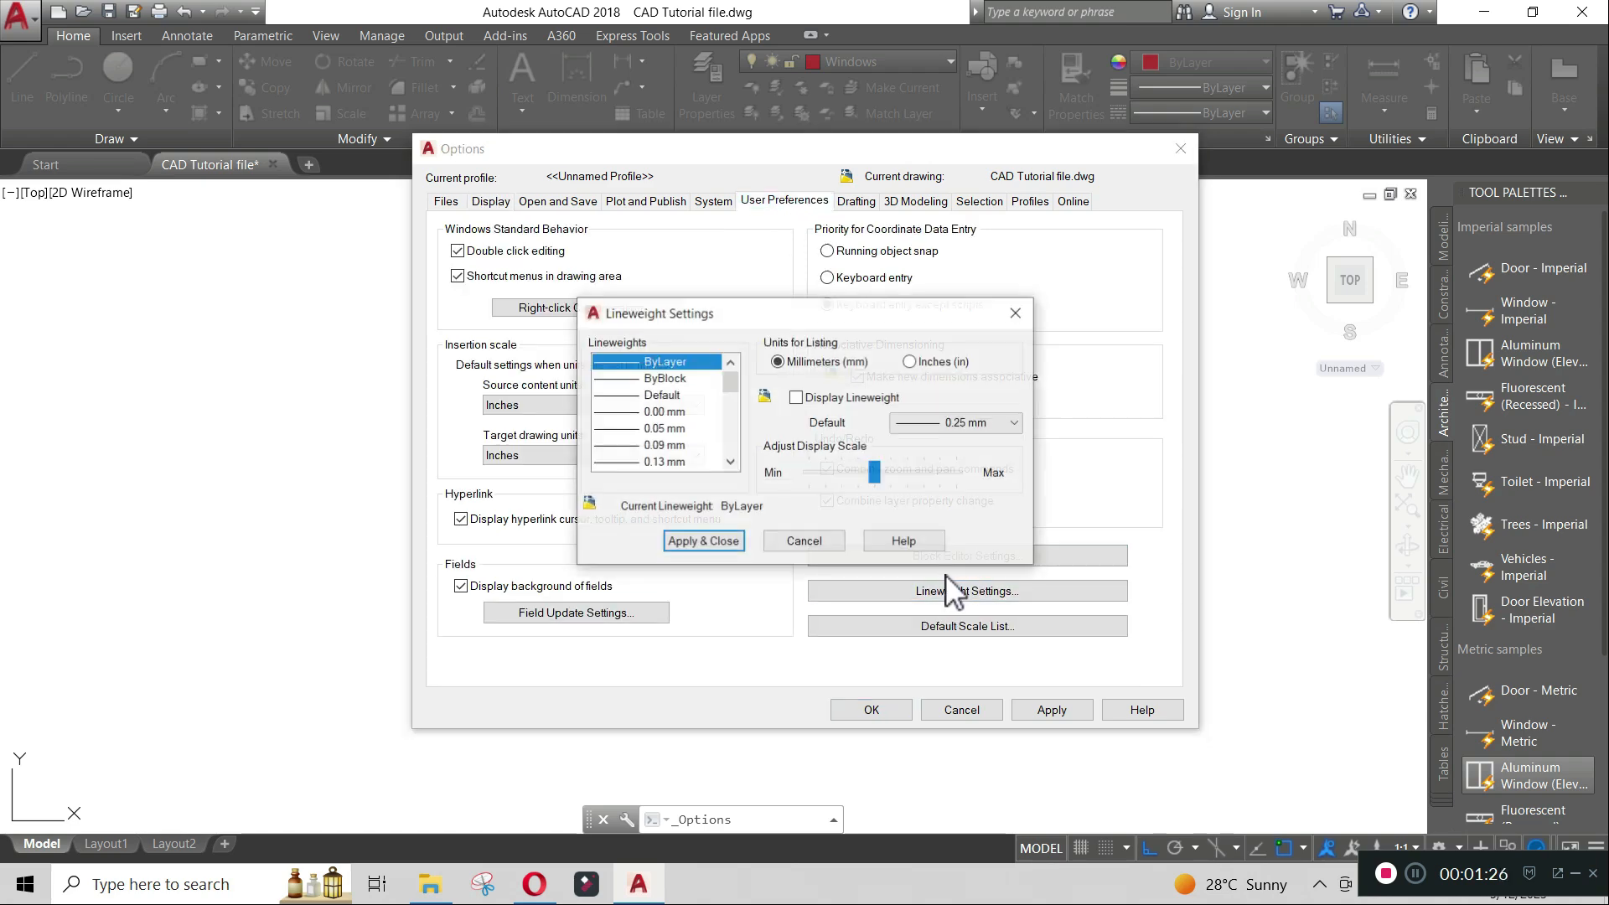
pyautogui.click(963, 422)
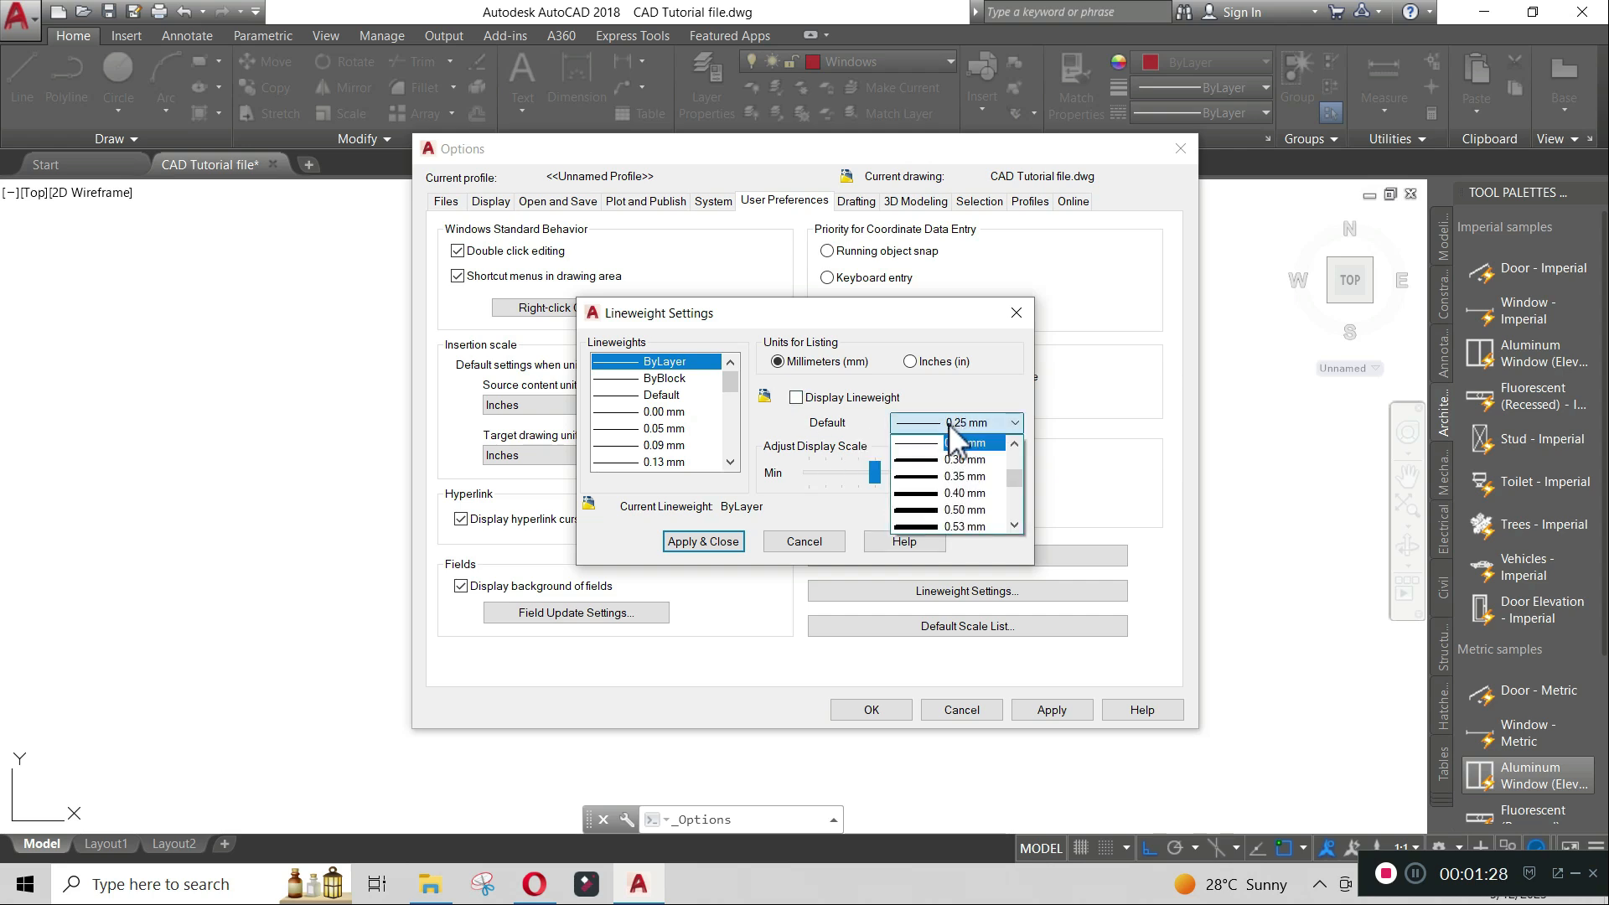
pyautogui.click(830, 521)
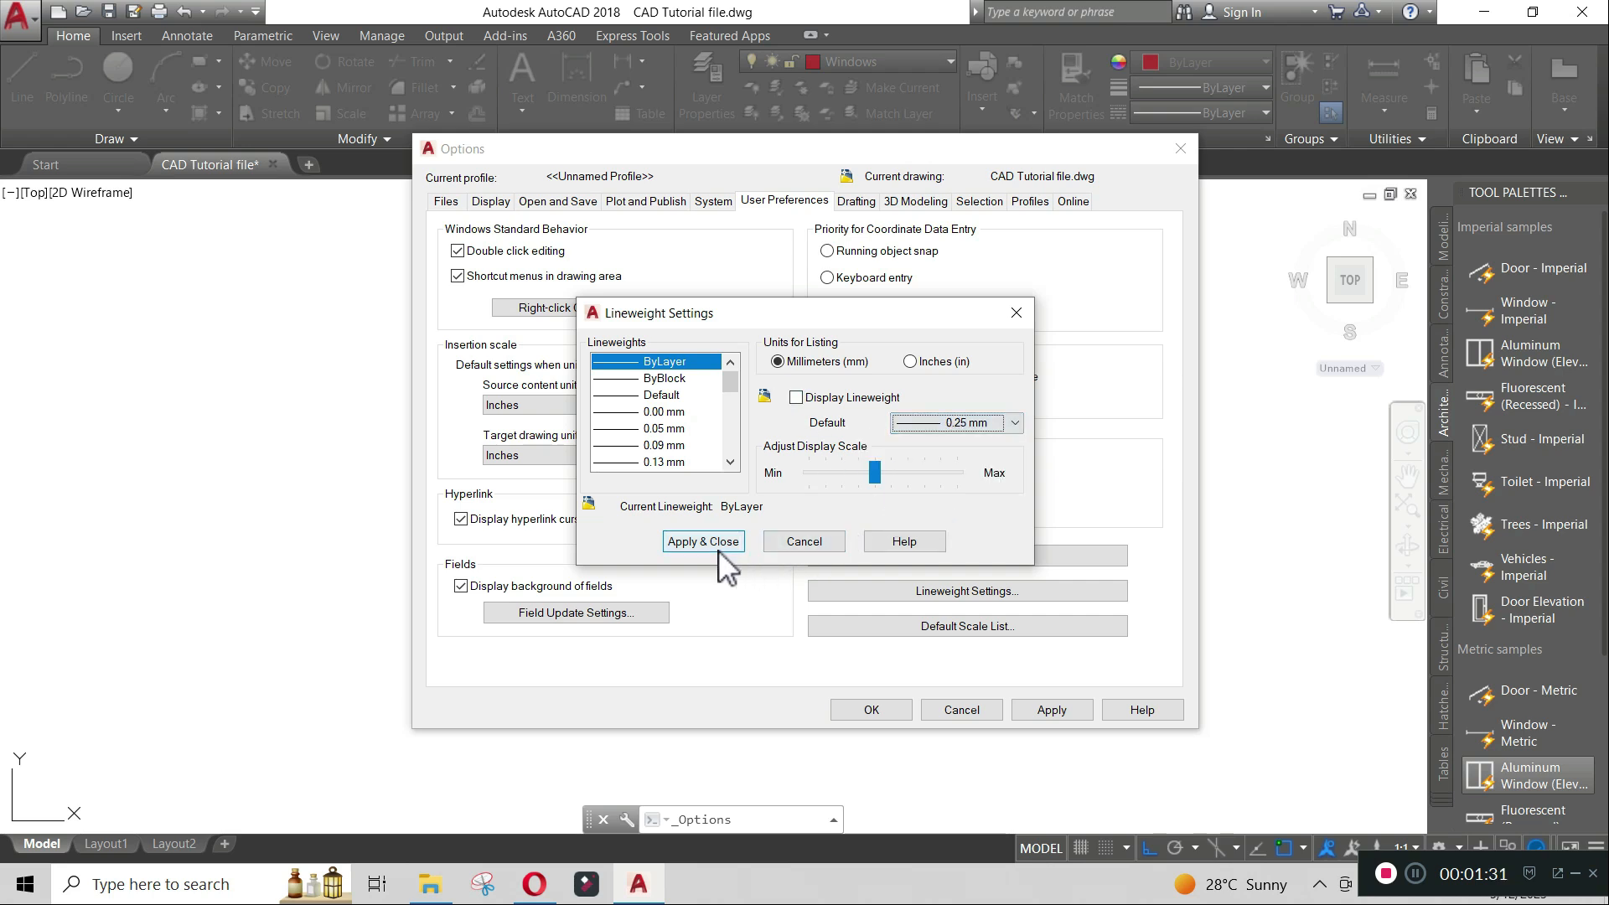
pyautogui.click(1023, 315)
pyautogui.click(1179, 158)
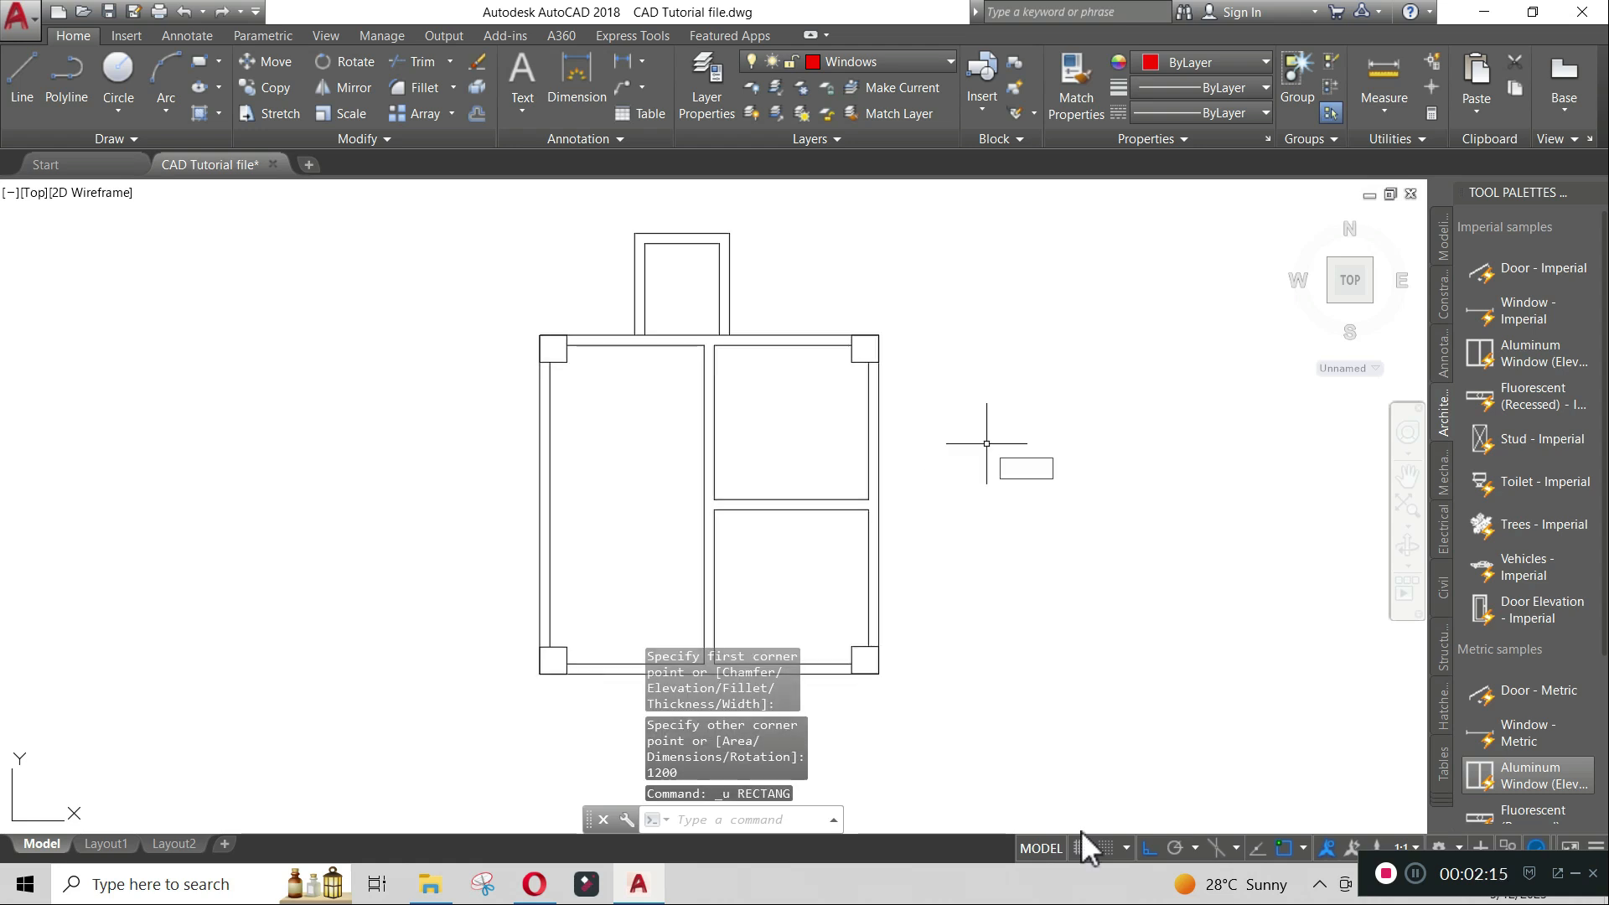
# - Draw a rectangle of 1200 by 150 beside the floor plan using the Rectangle dimensions option
pyautogui.write('rec')
pyautogui.press('Return')
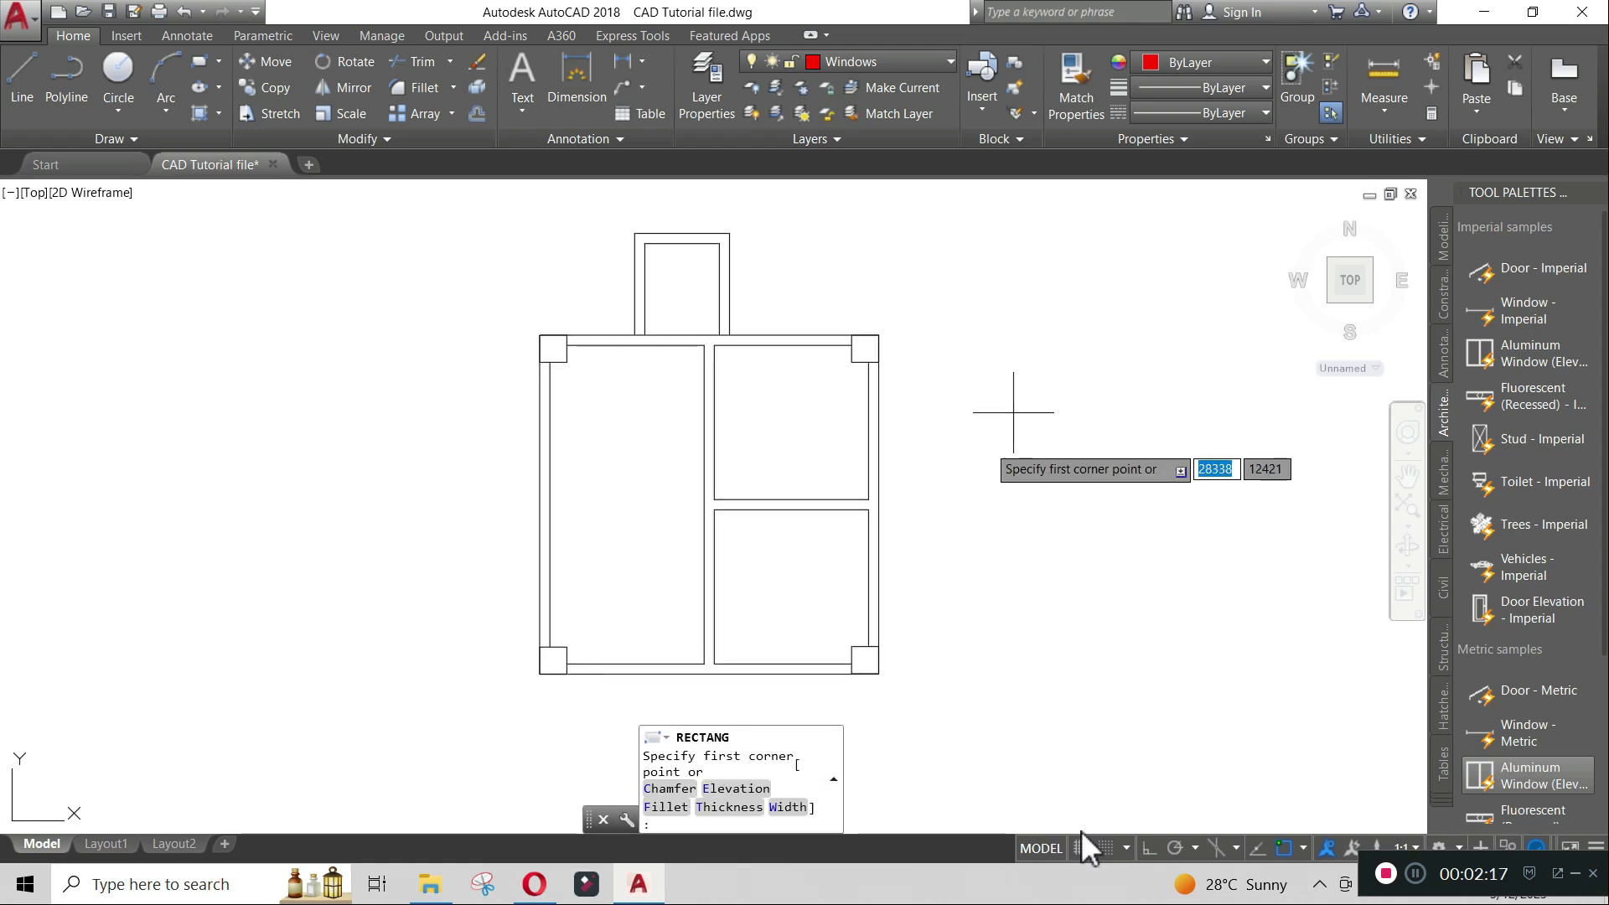
pyautogui.click(1012, 385)
pyautogui.write('d')
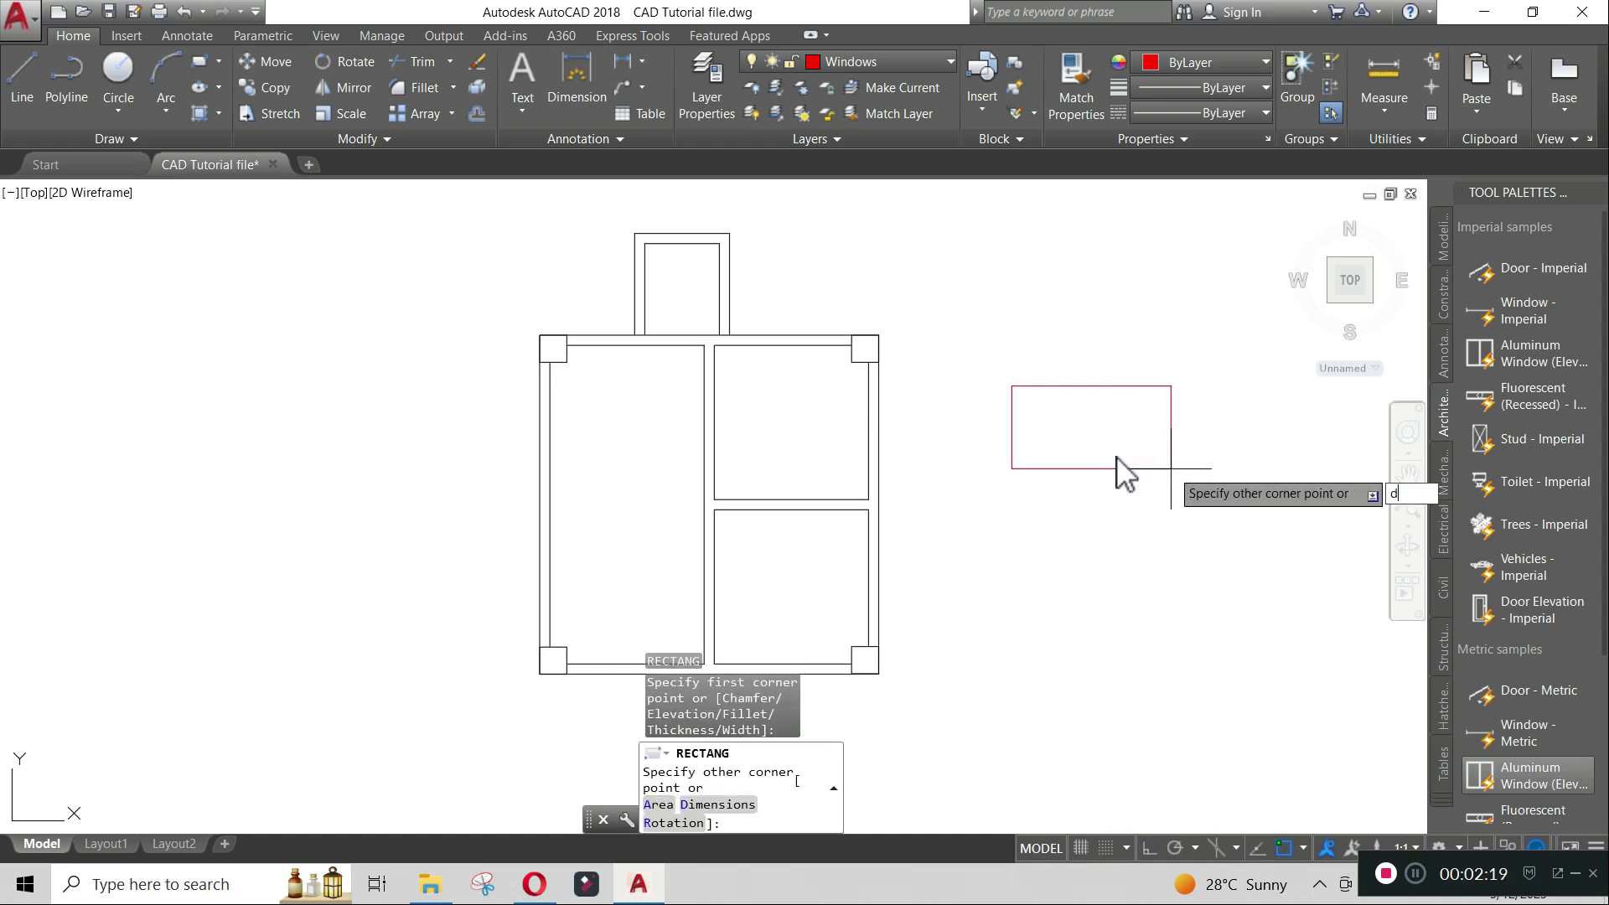
pyautogui.press('Return')
pyautogui.write('1')
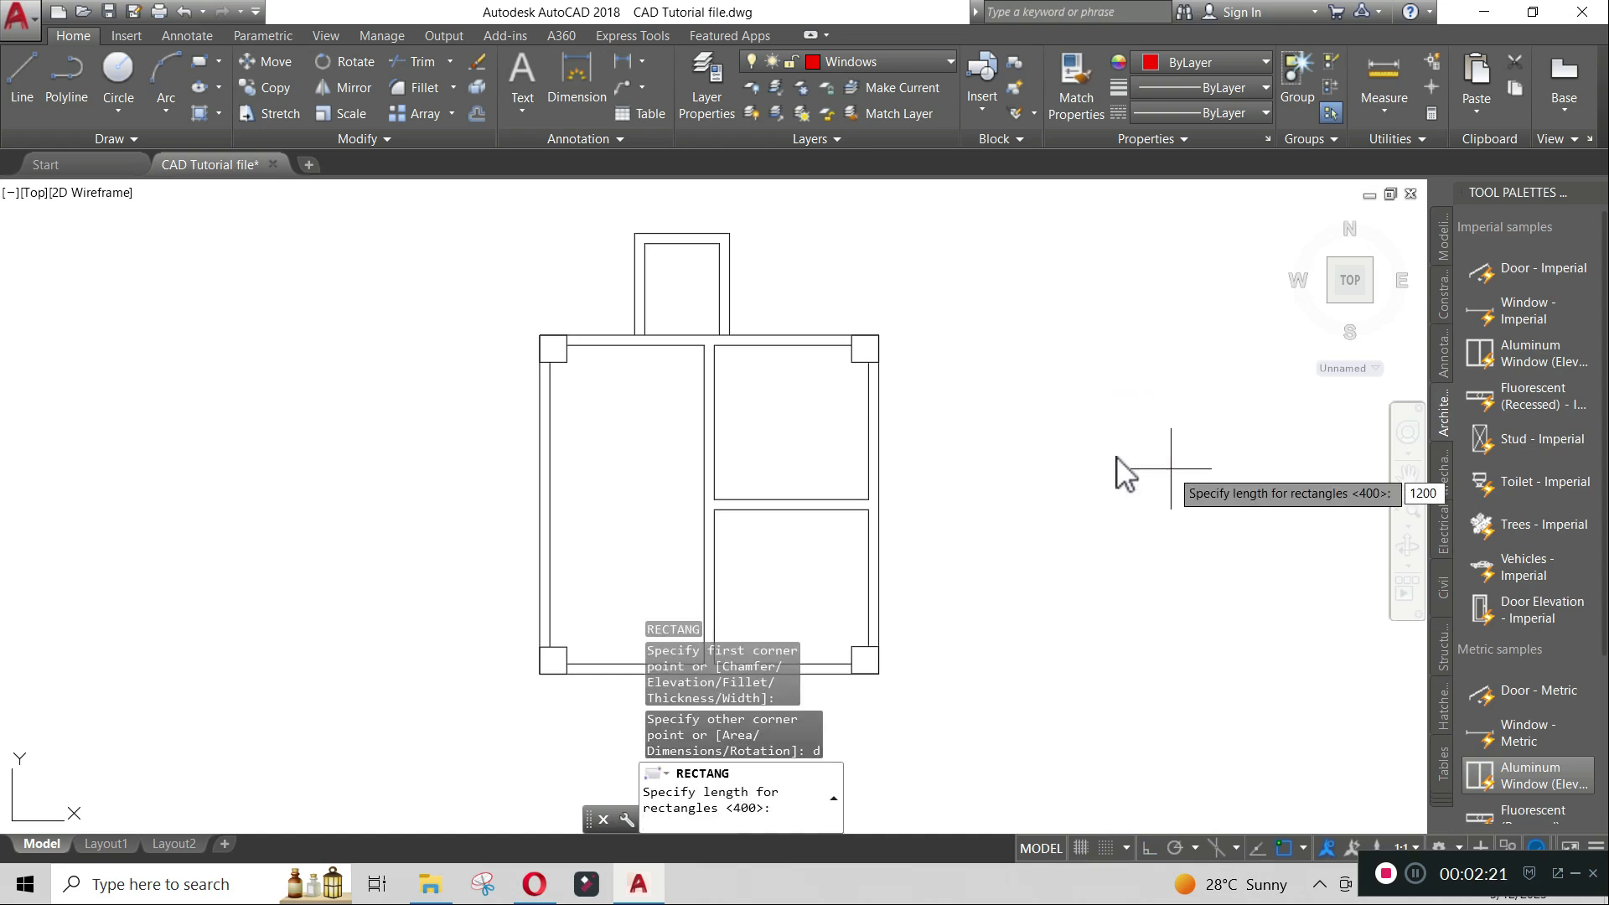
pyautogui.write('200')
pyautogui.press('Return')
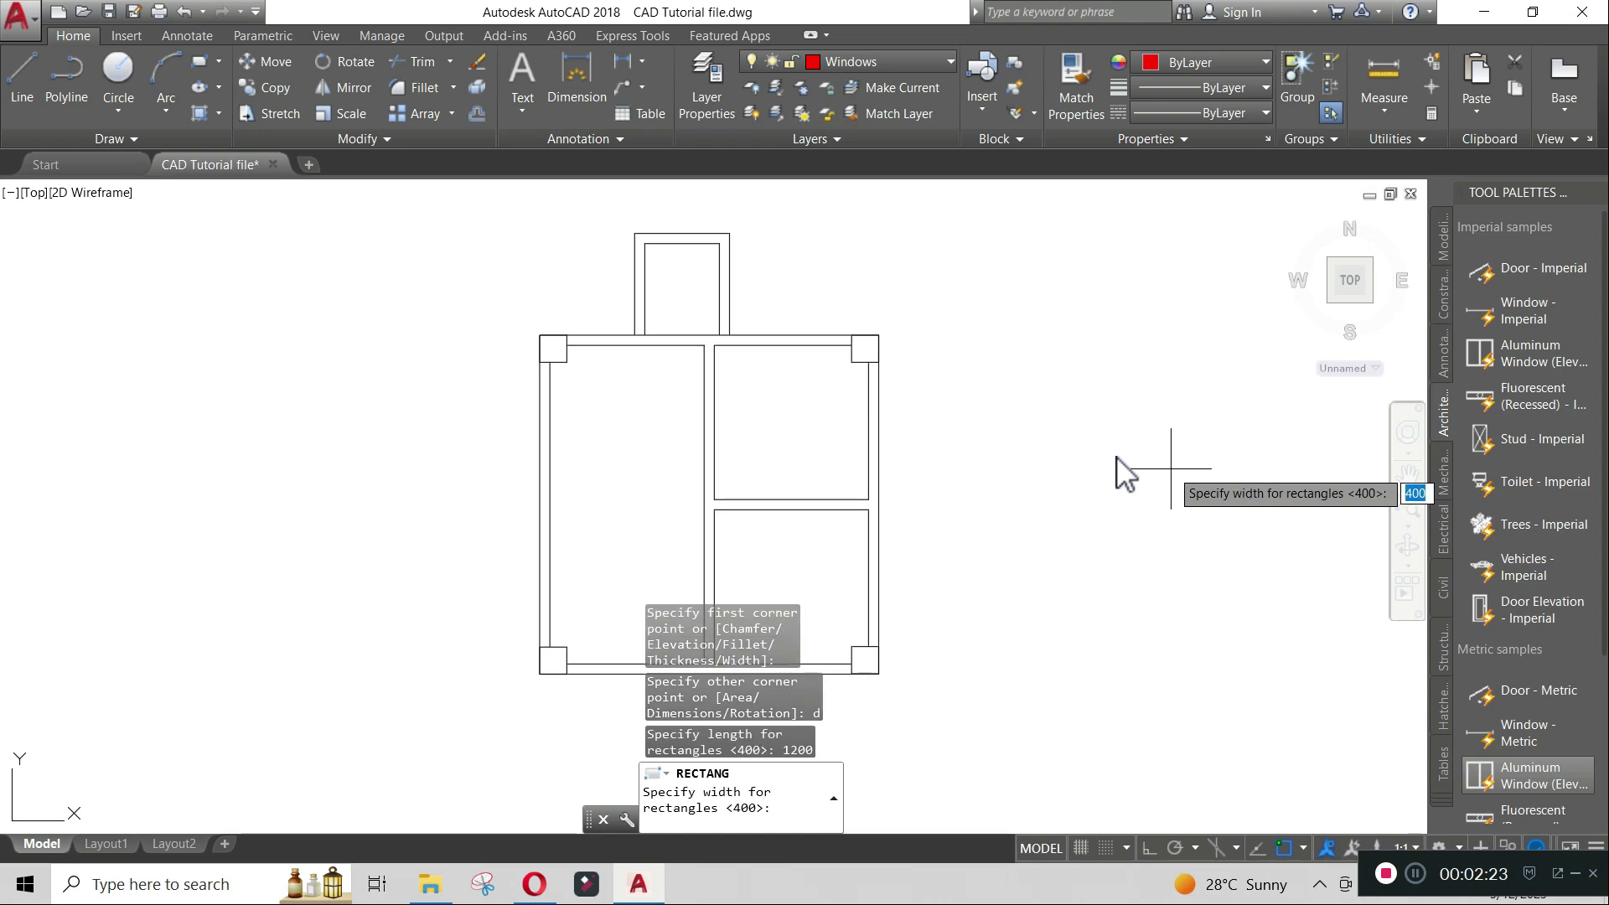
pyautogui.press('Return')
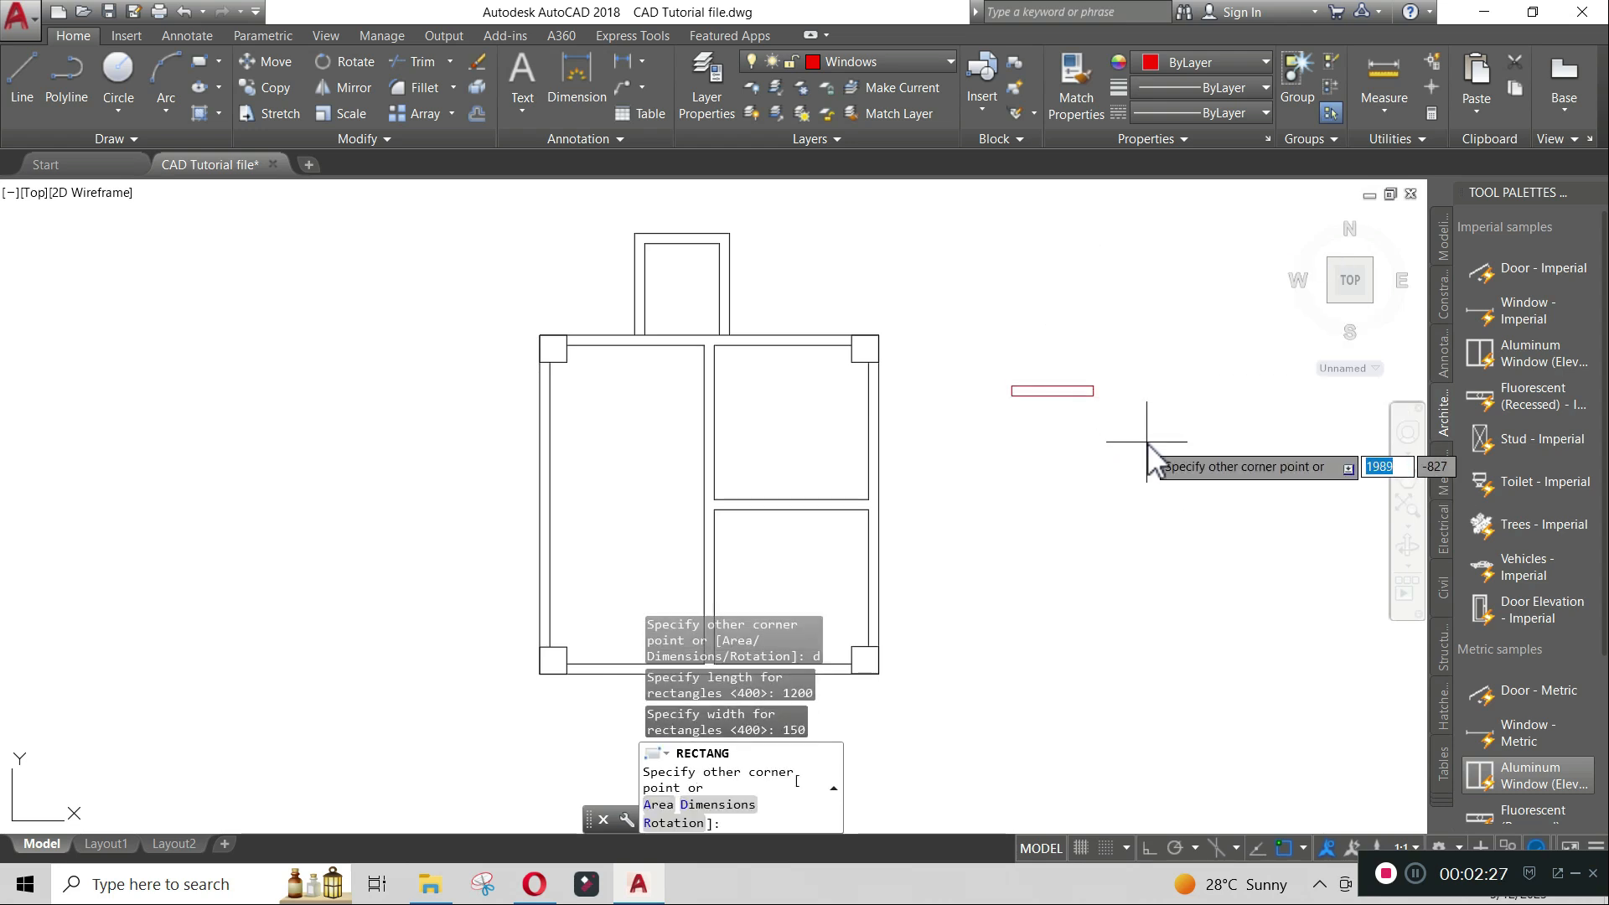
pyautogui.click(1147, 442)
# - Explode the new rectangle into separate lines
pyautogui.scroll(8, 1077, 384)
pyautogui.moveTo(1154, 495); pyautogui.dragTo(1095, 469, button='middle')
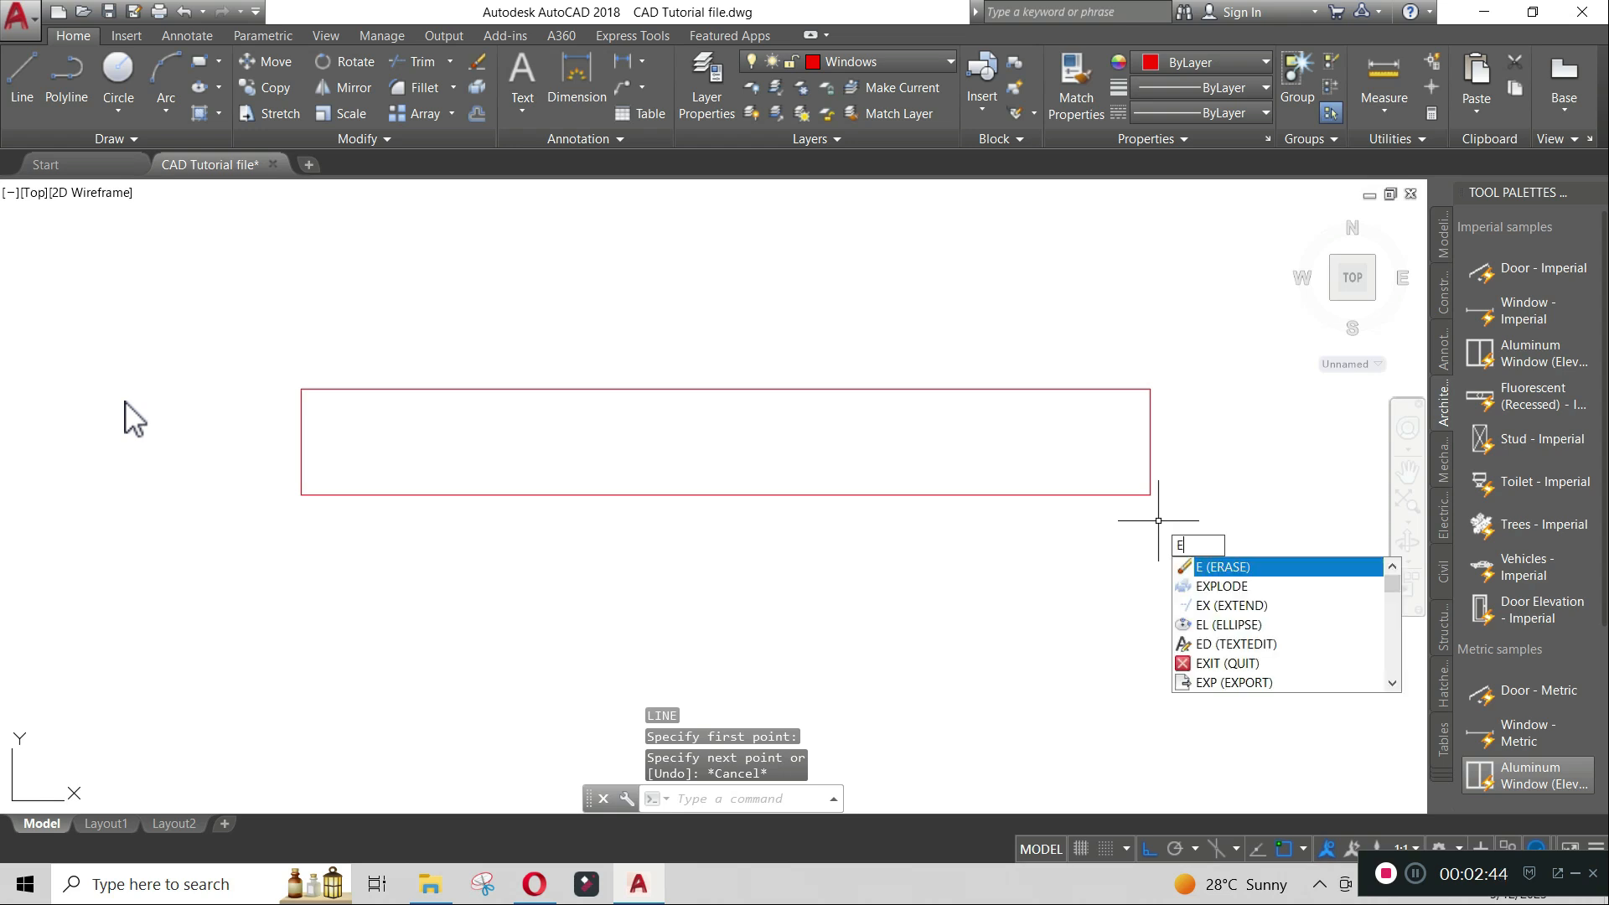
pyautogui.click(1224, 583)
pyautogui.click(1218, 584)
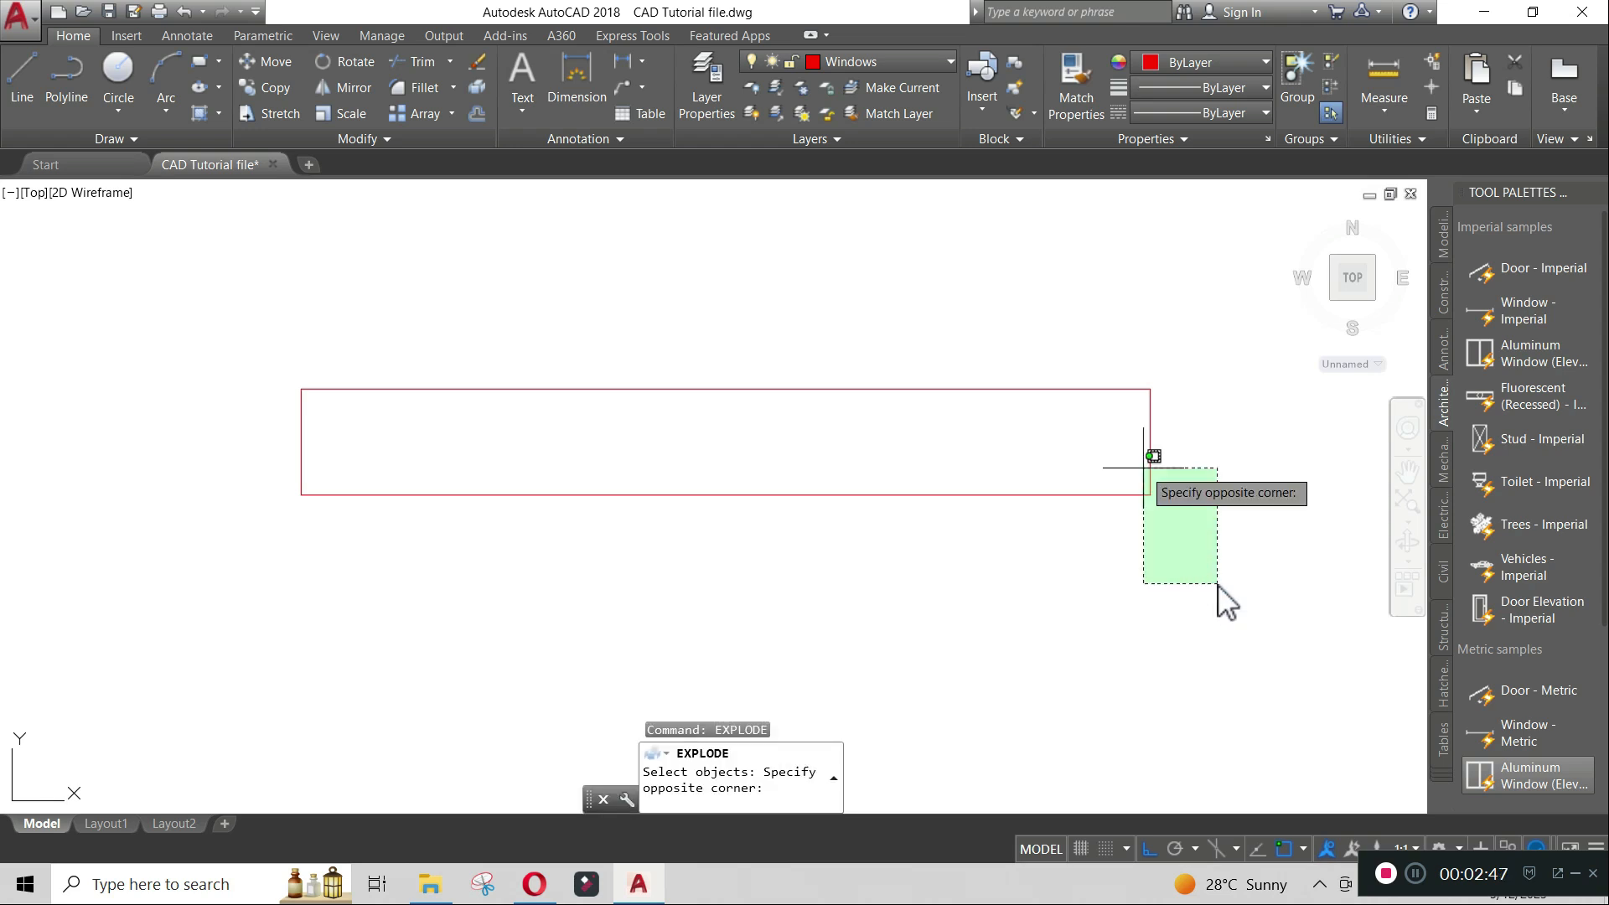
pyautogui.click(1019, 359)
pyautogui.press('Return')
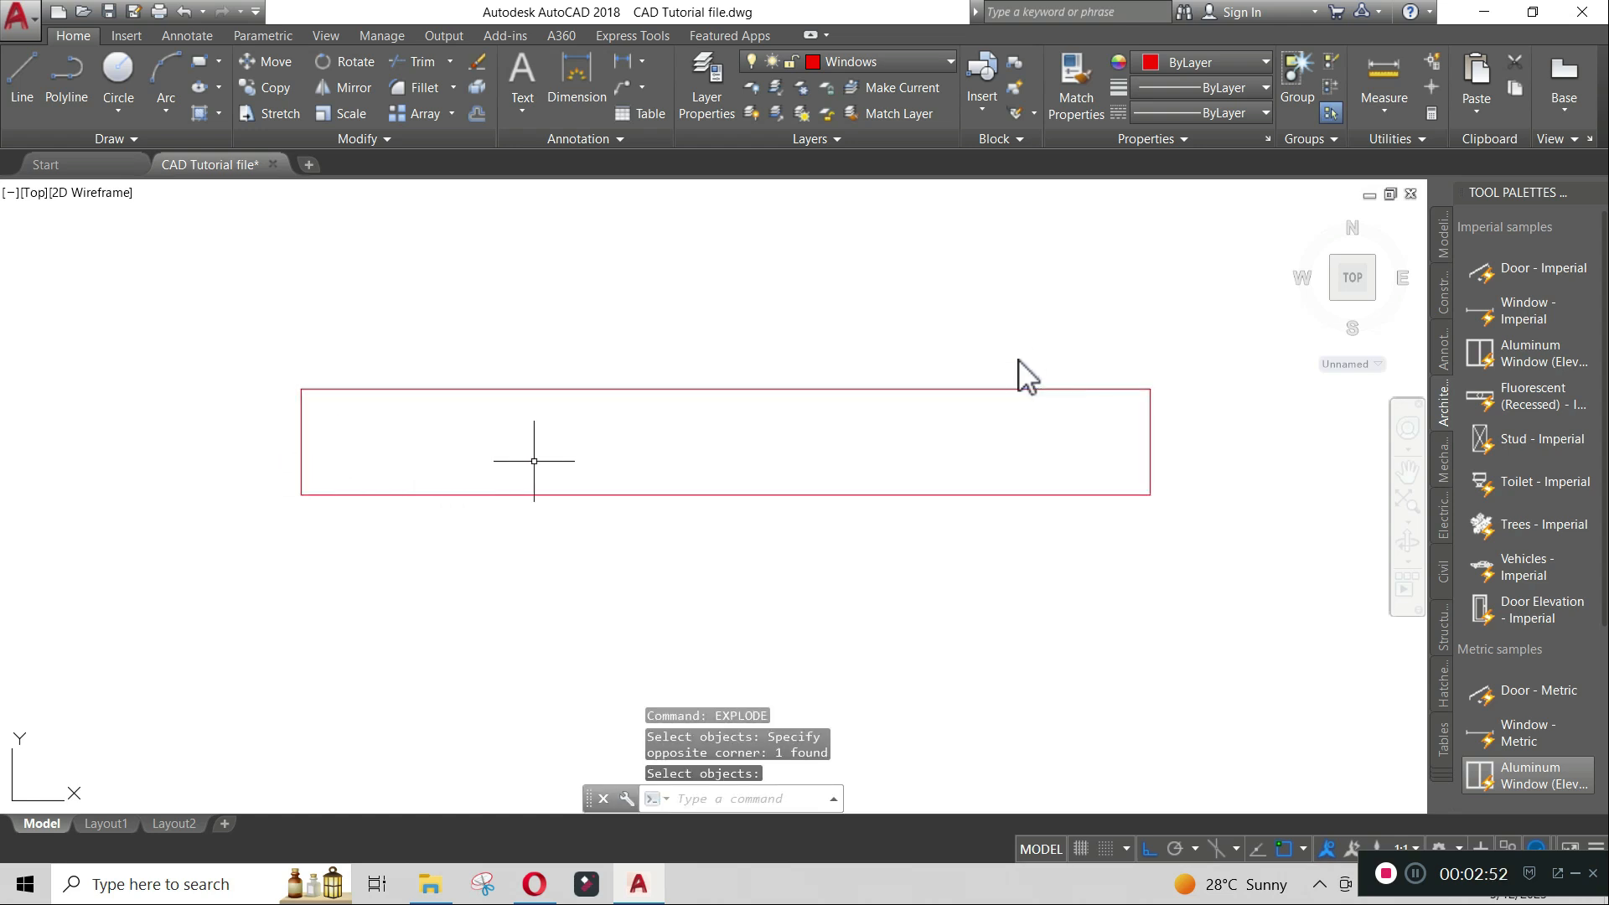
# - Offset both short ends of the rectangle inward by 50
pyautogui.write('OF')
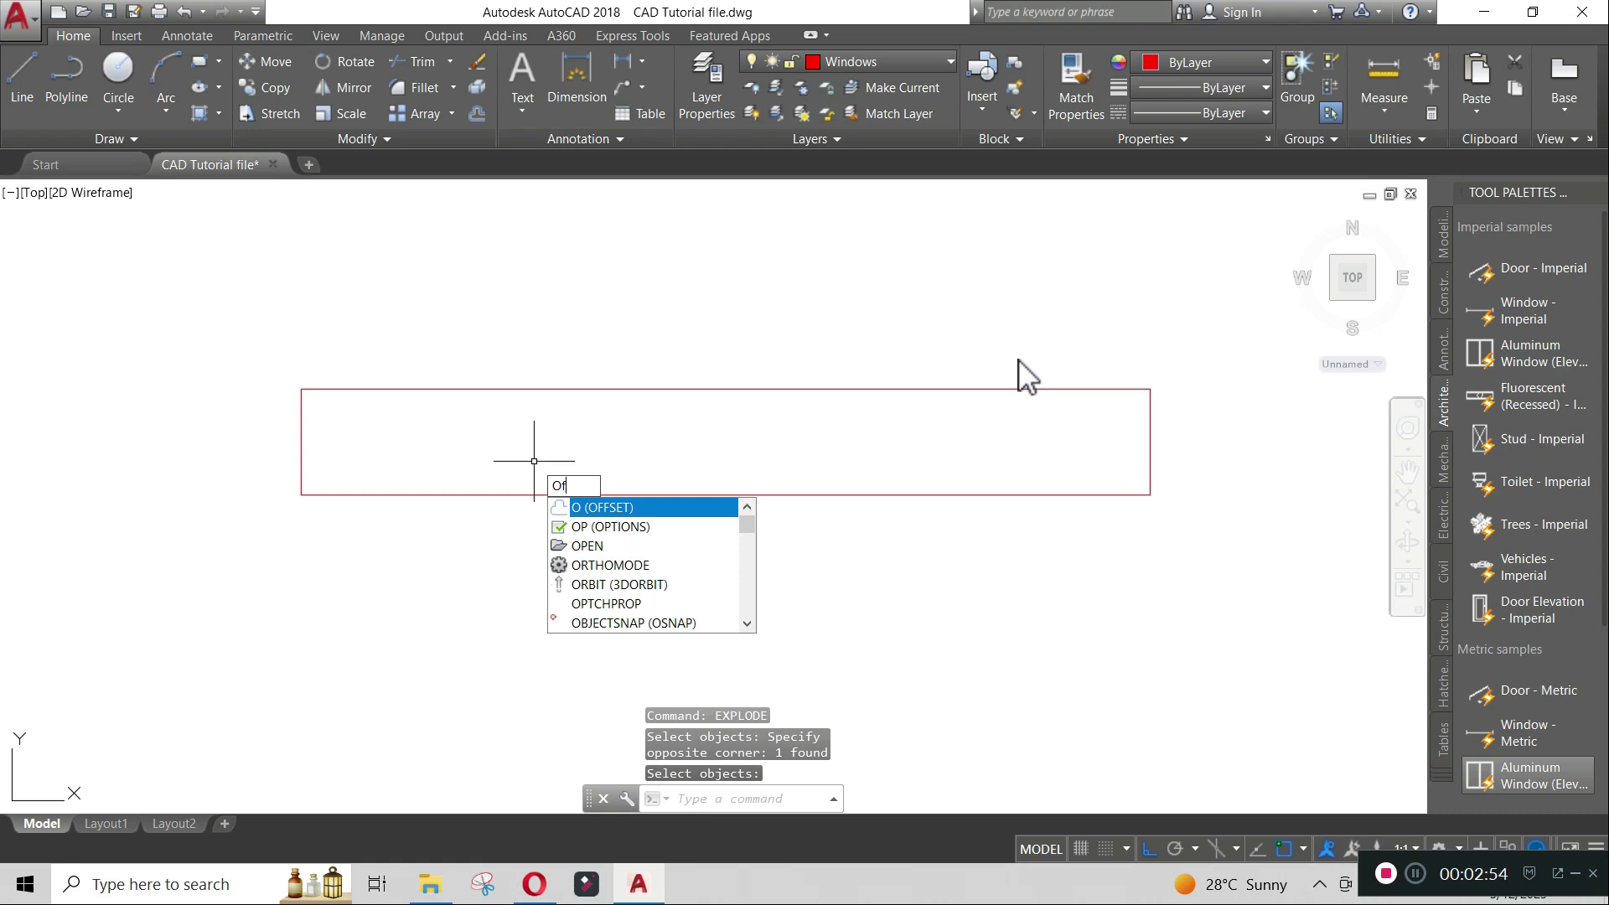
pyautogui.press('Return')
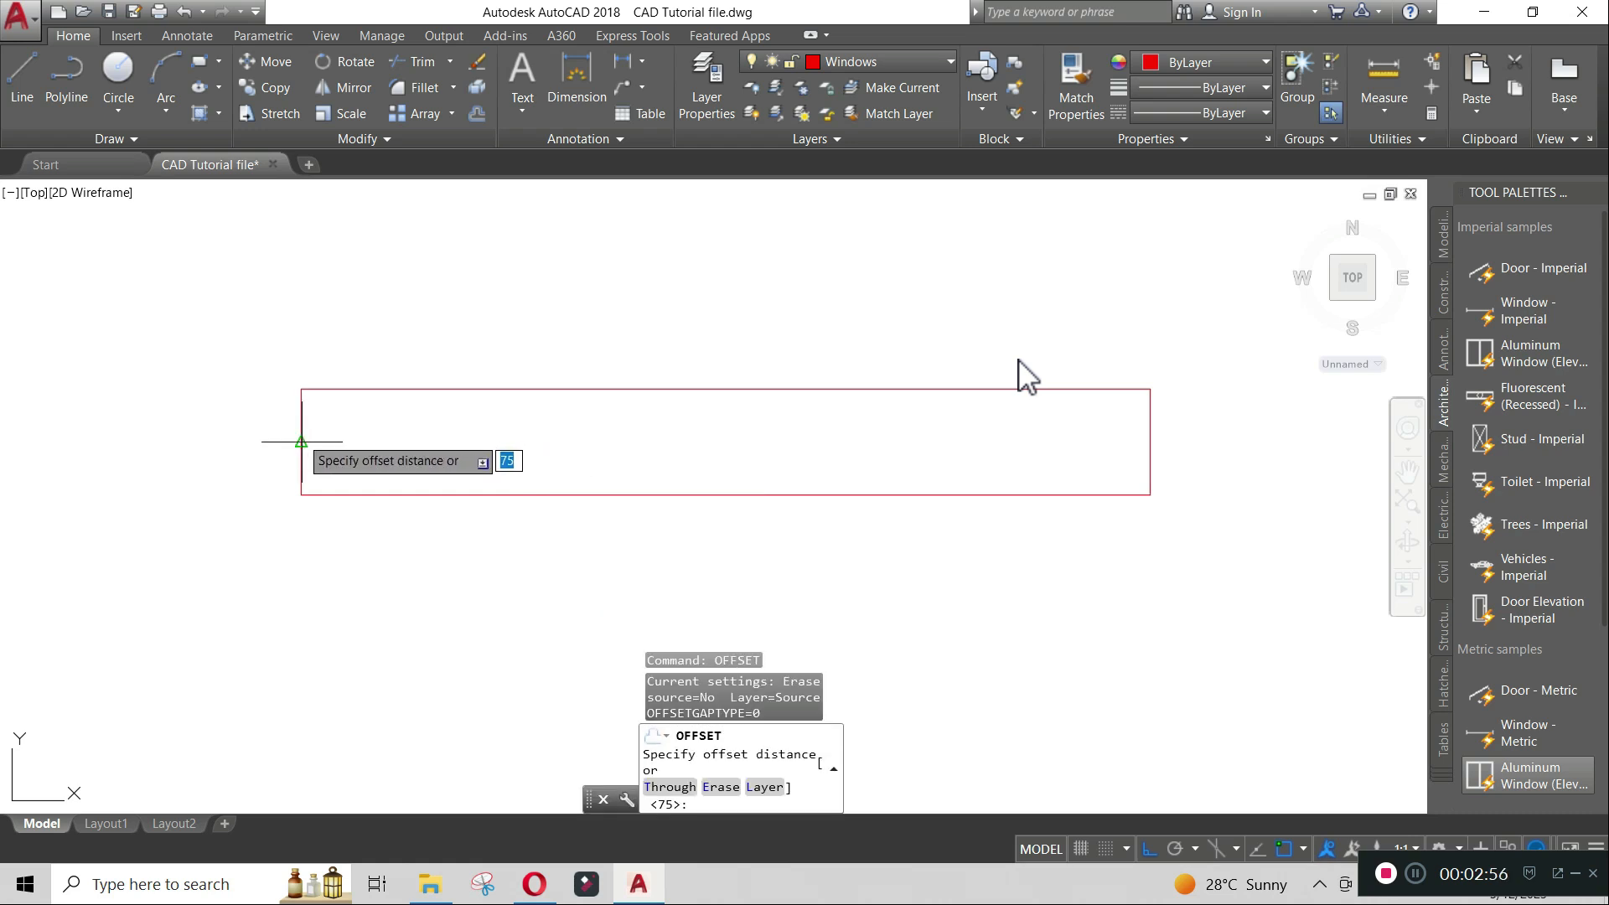
pyautogui.click(302, 442)
pyautogui.write('50')
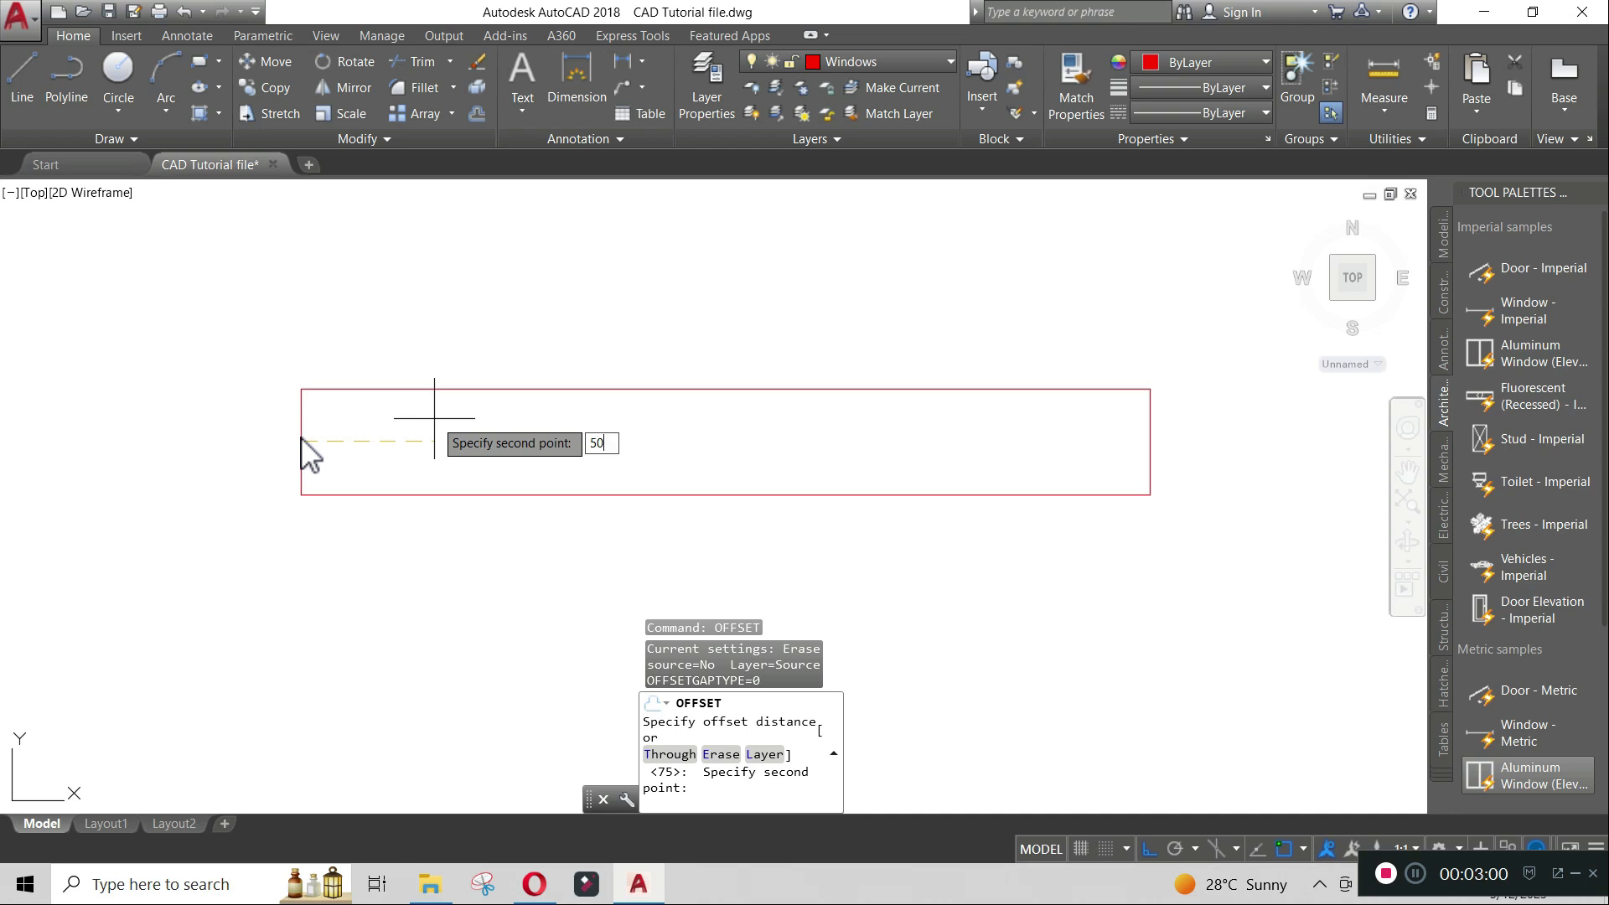
pyautogui.press('Return')
pyautogui.click(300, 443)
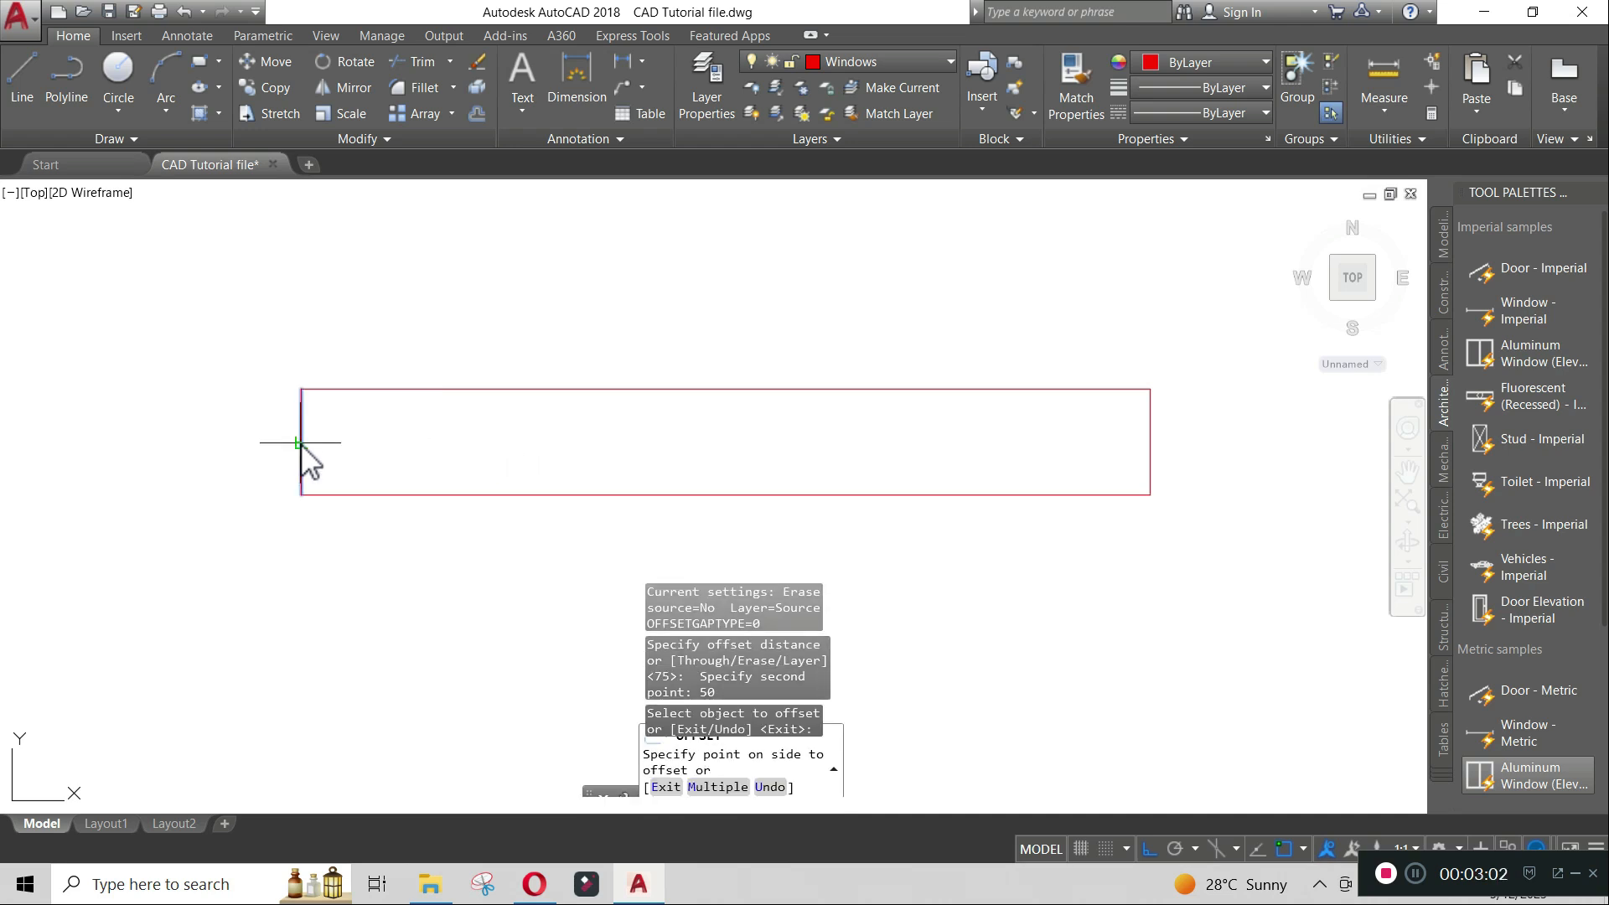
pyautogui.click(501, 444)
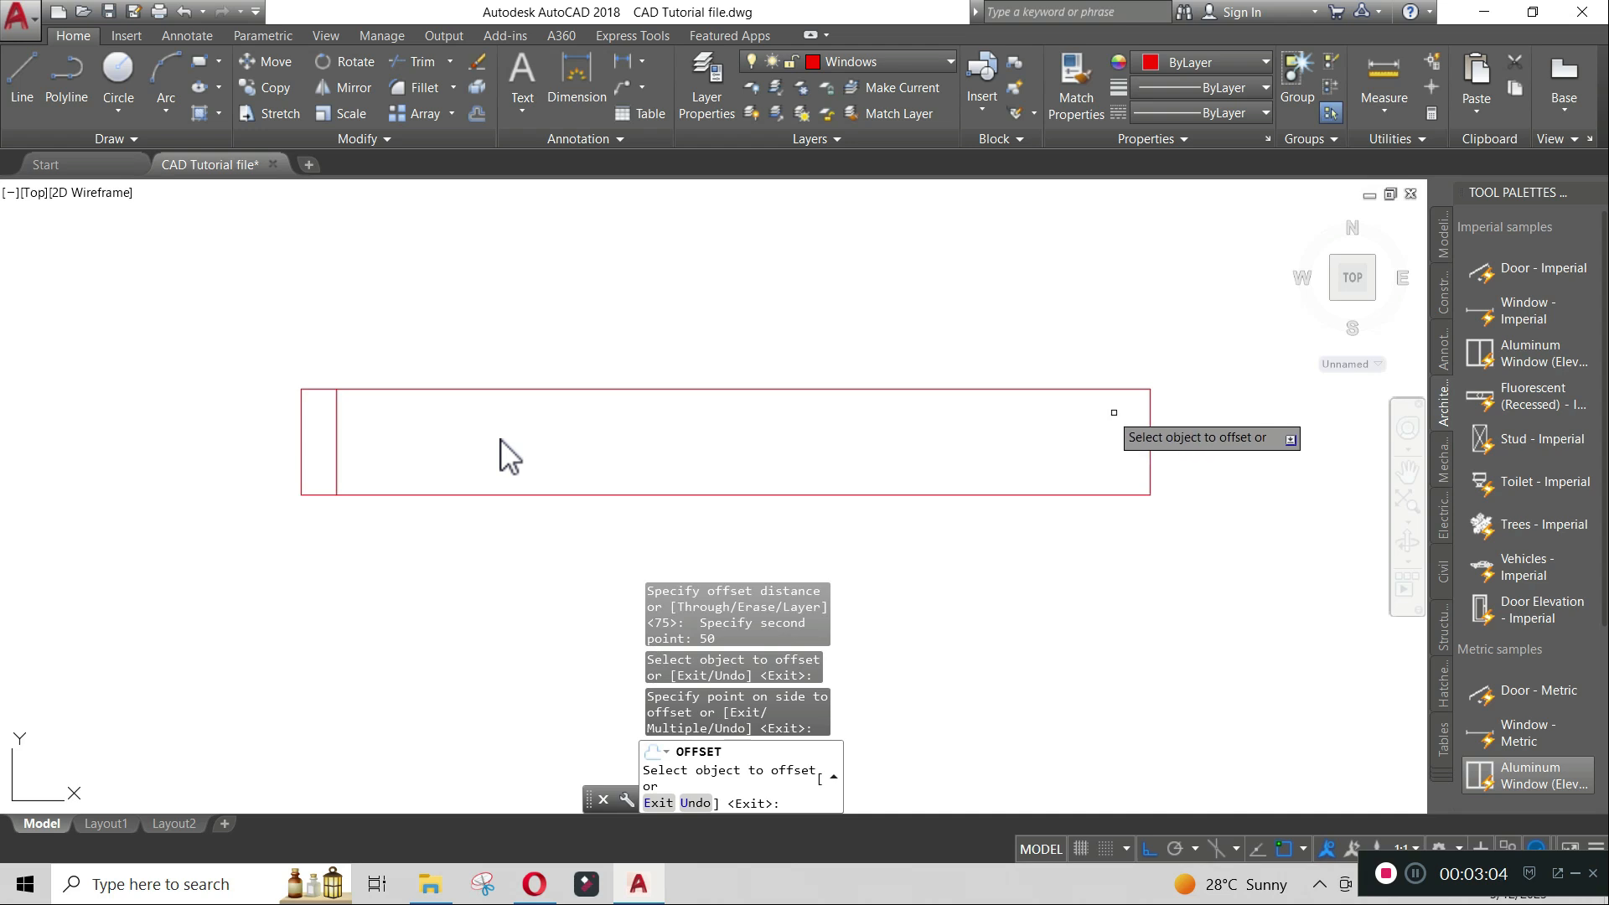
pyautogui.click(1148, 419)
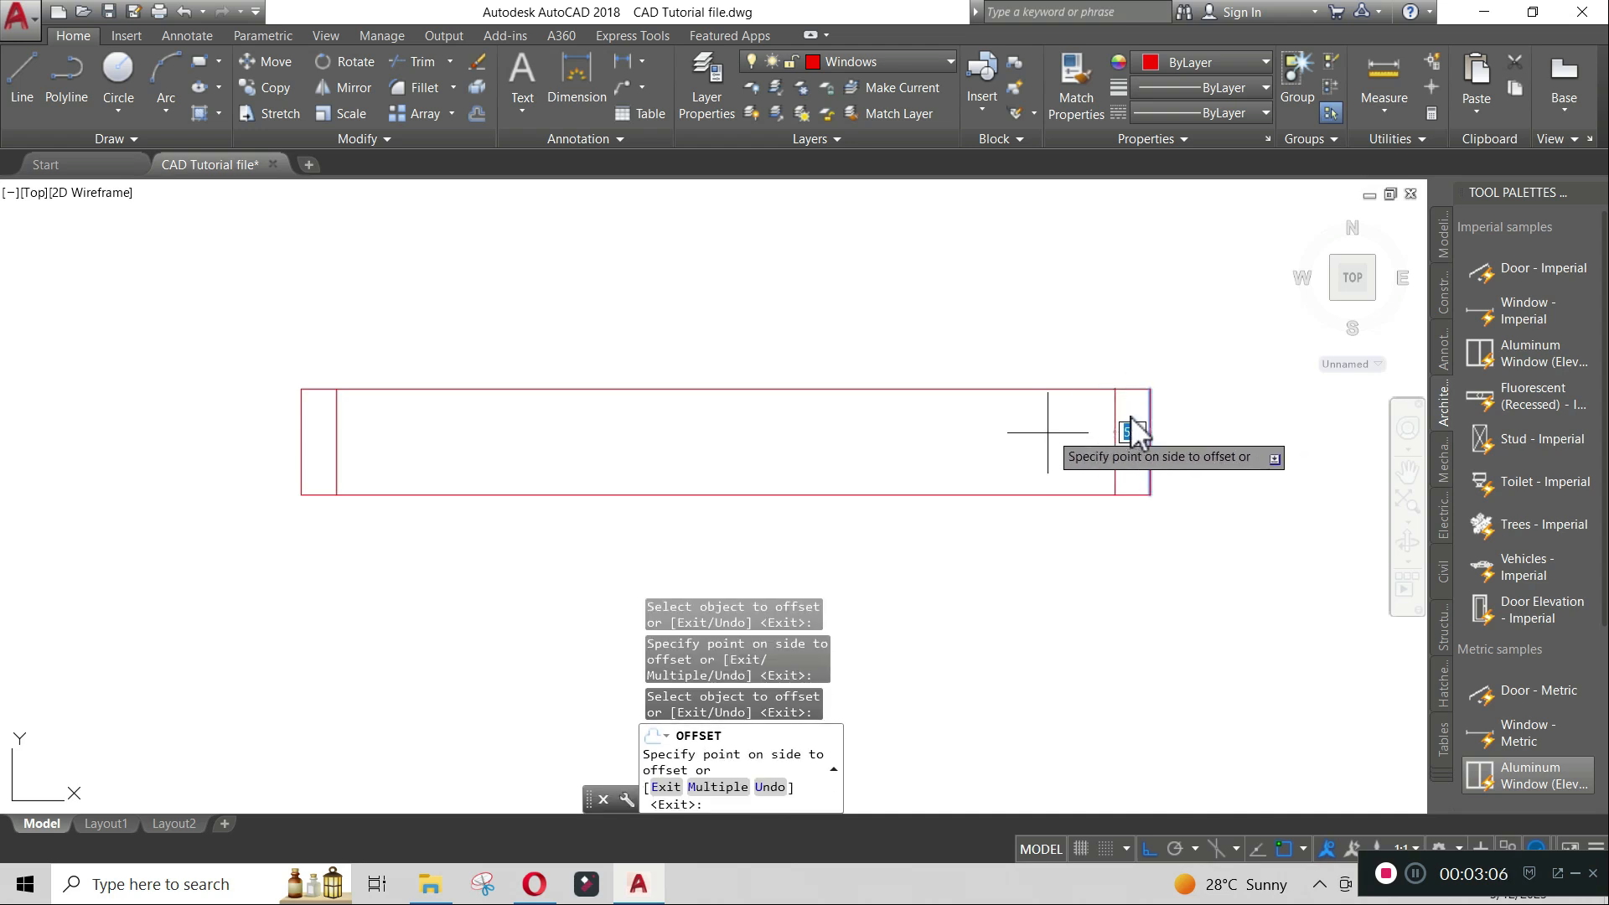
pyautogui.click(1045, 434)
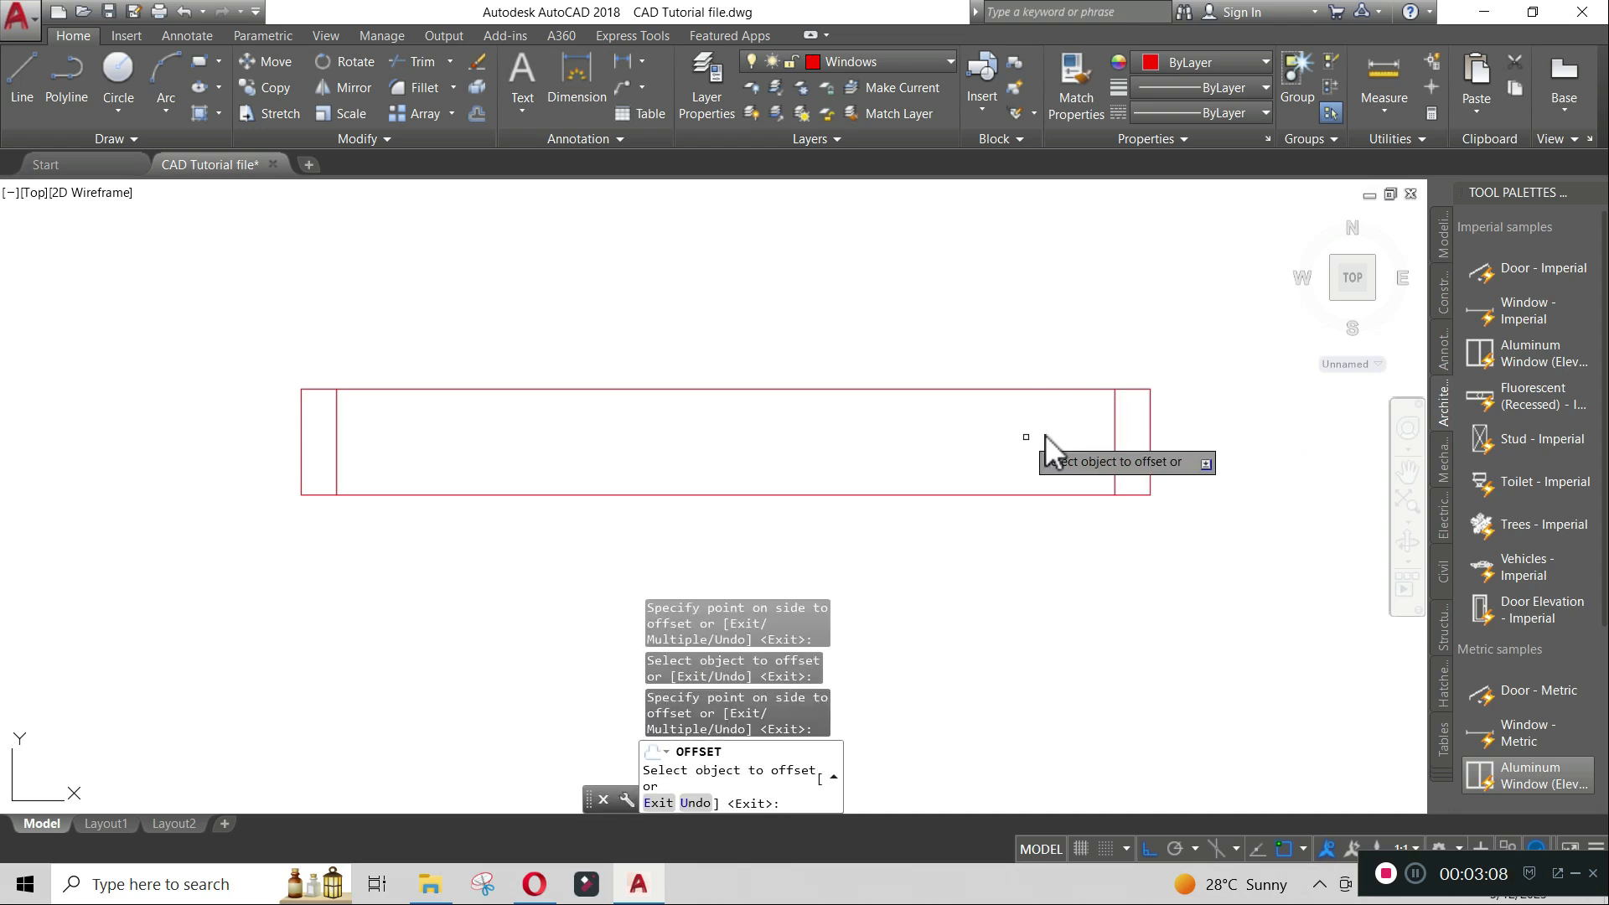
# - Draw a vertical line through the middle of the rectangle from top edge to bottom edge
pyautogui.write('l')
pyautogui.press('Return')
pyautogui.press('Escape')
pyautogui.write('l')
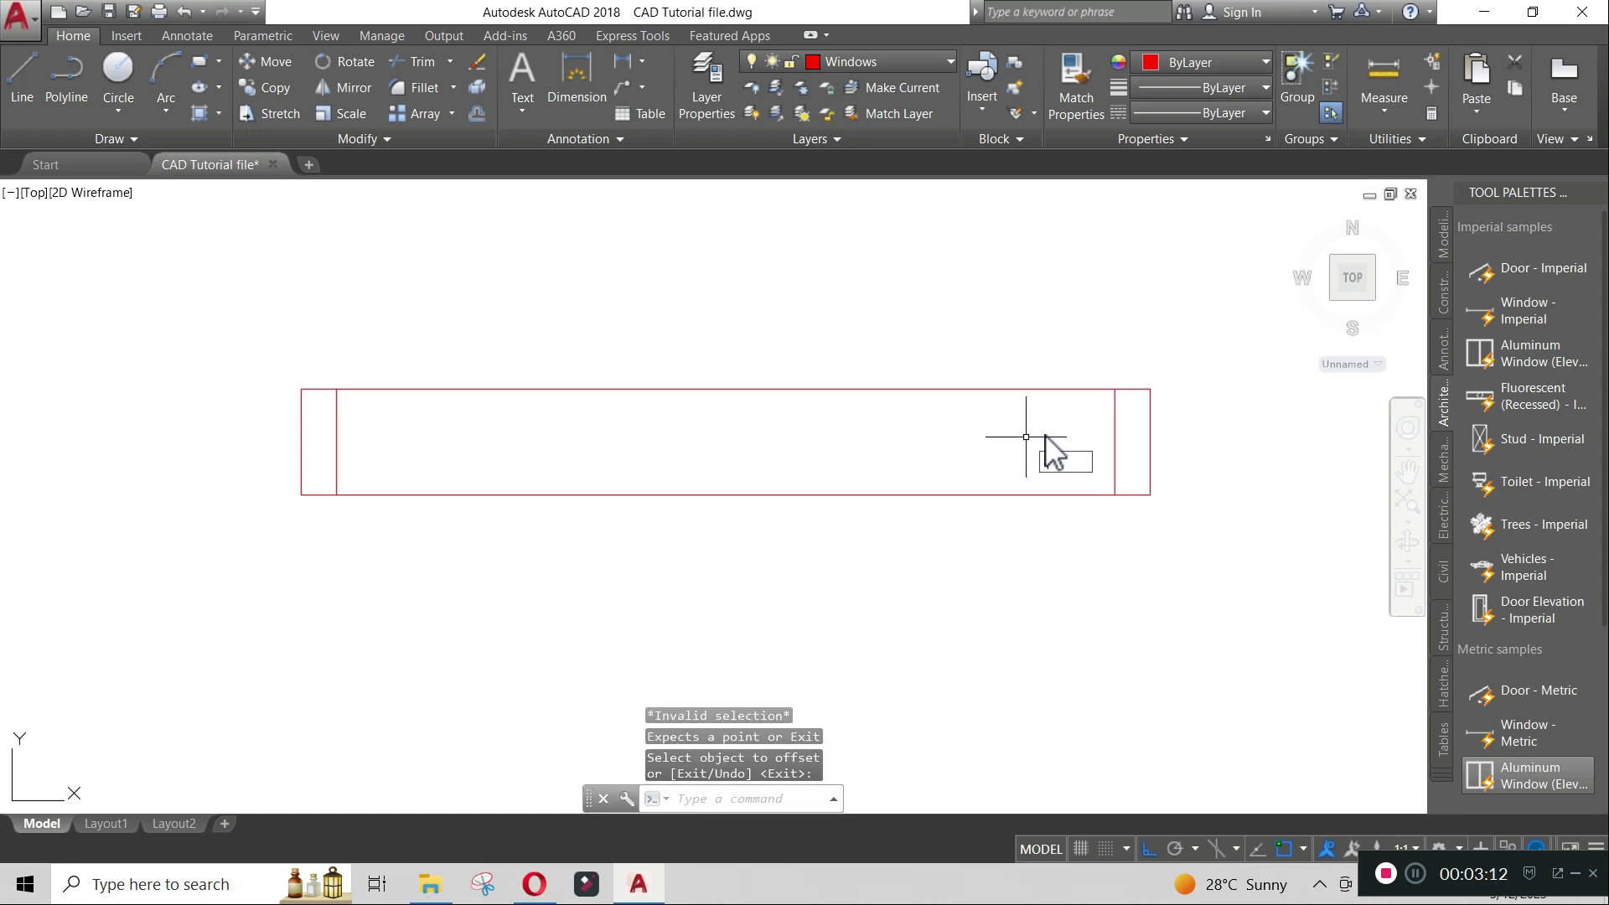
pyautogui.press('Return')
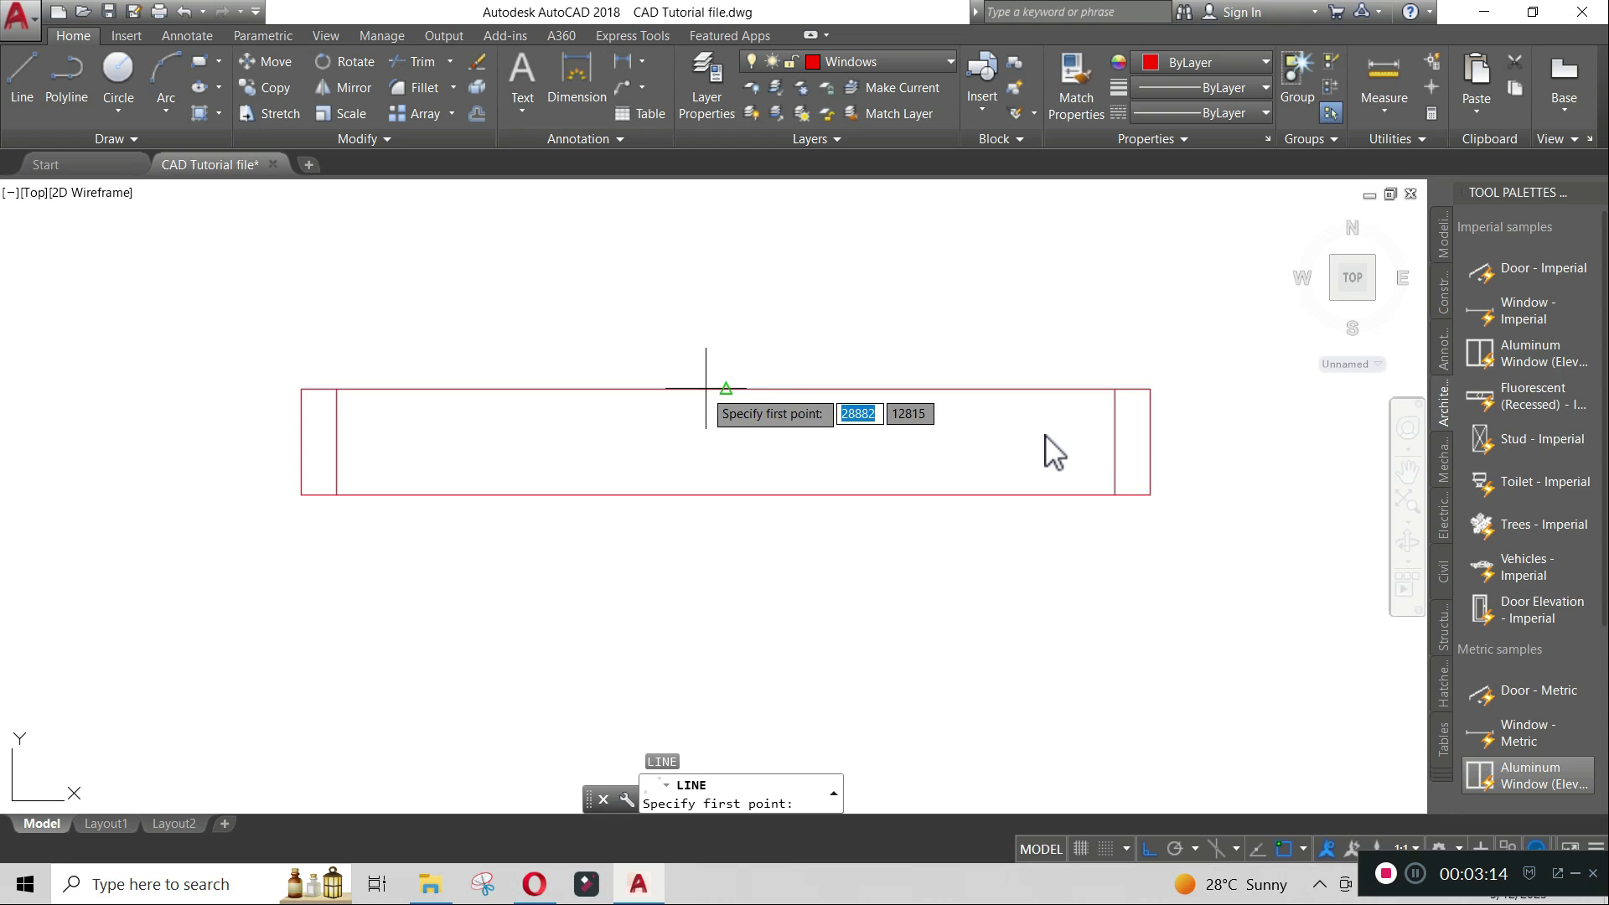
pyautogui.click(726, 389)
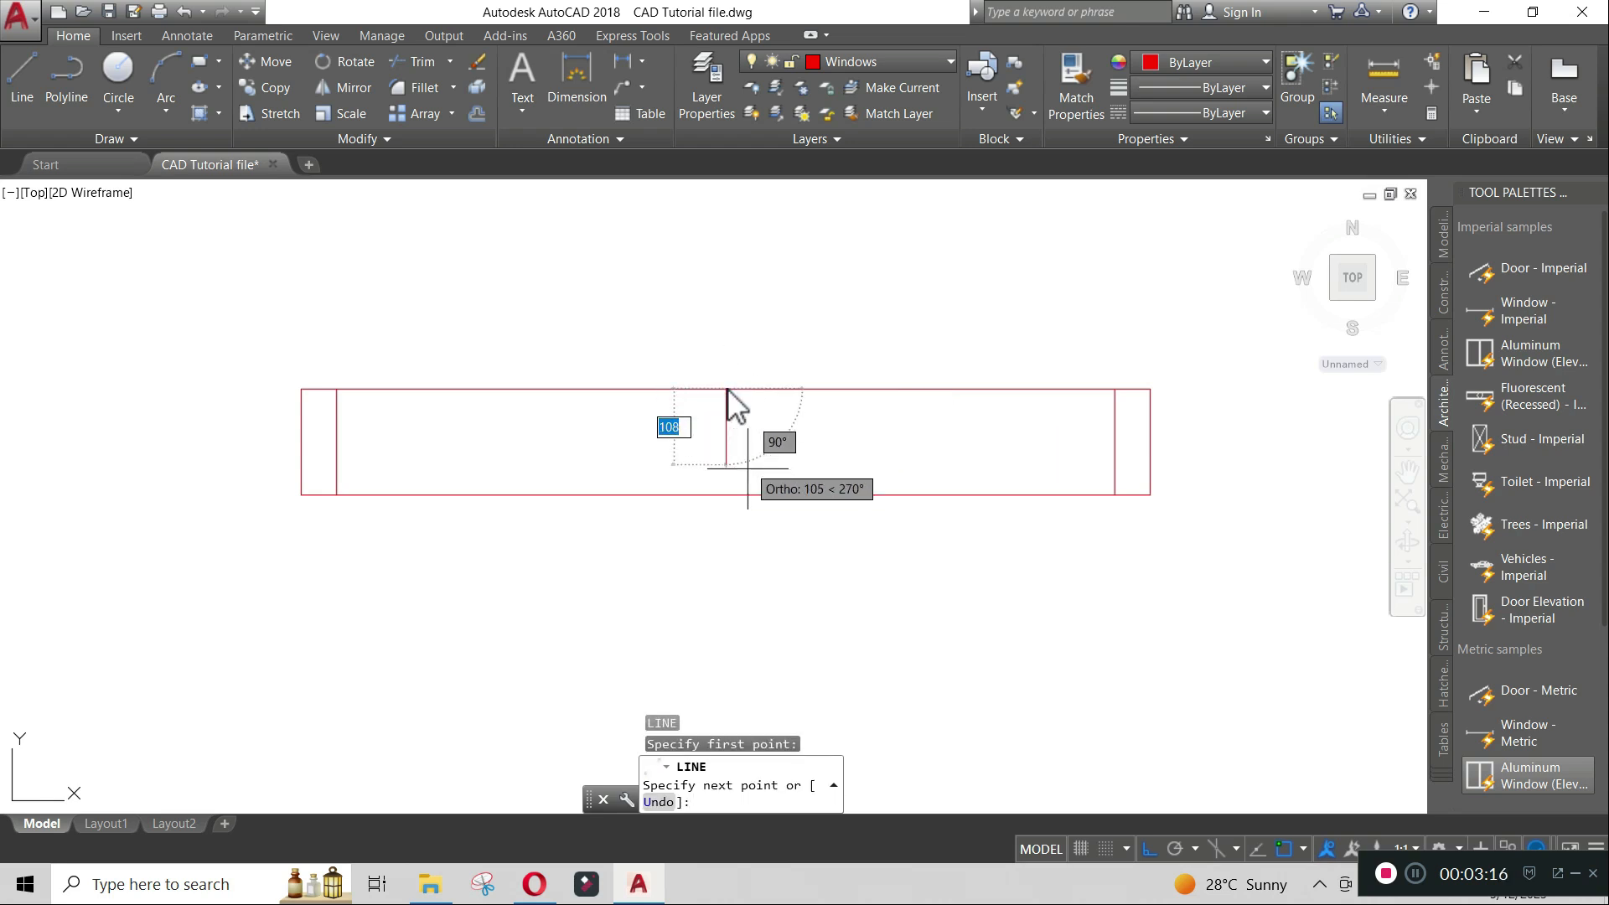
pyautogui.click(749, 490)
pyautogui.press('Escape')
# - Draw a horizontal line across the middle of the rectangle between the two inner end lines
pyautogui.press('space')
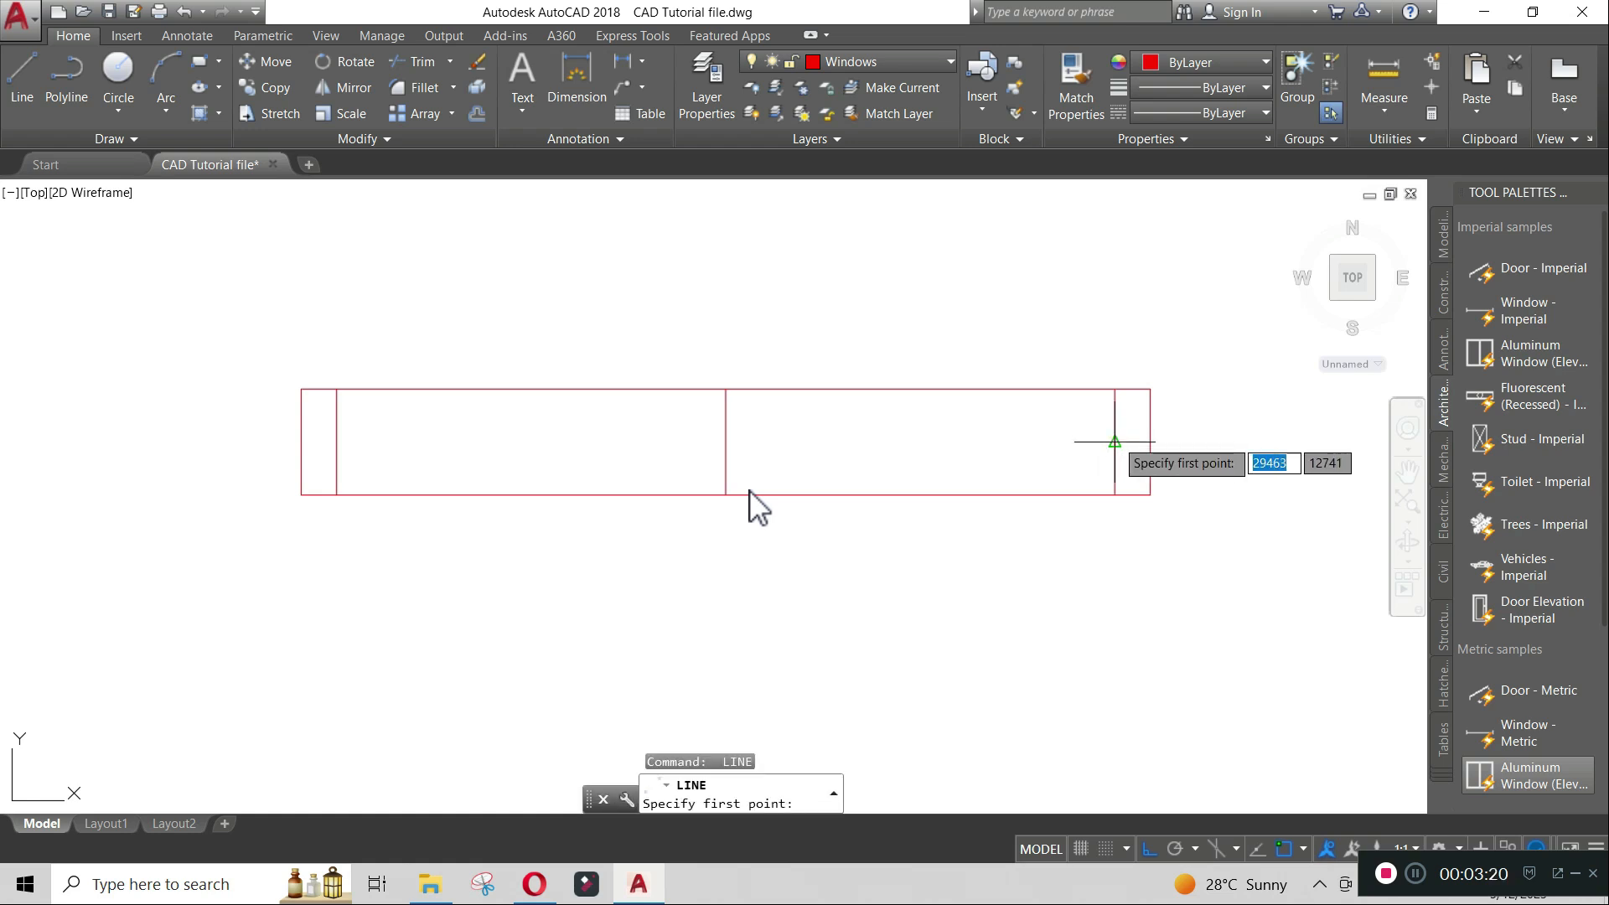
pyautogui.click(1115, 439)
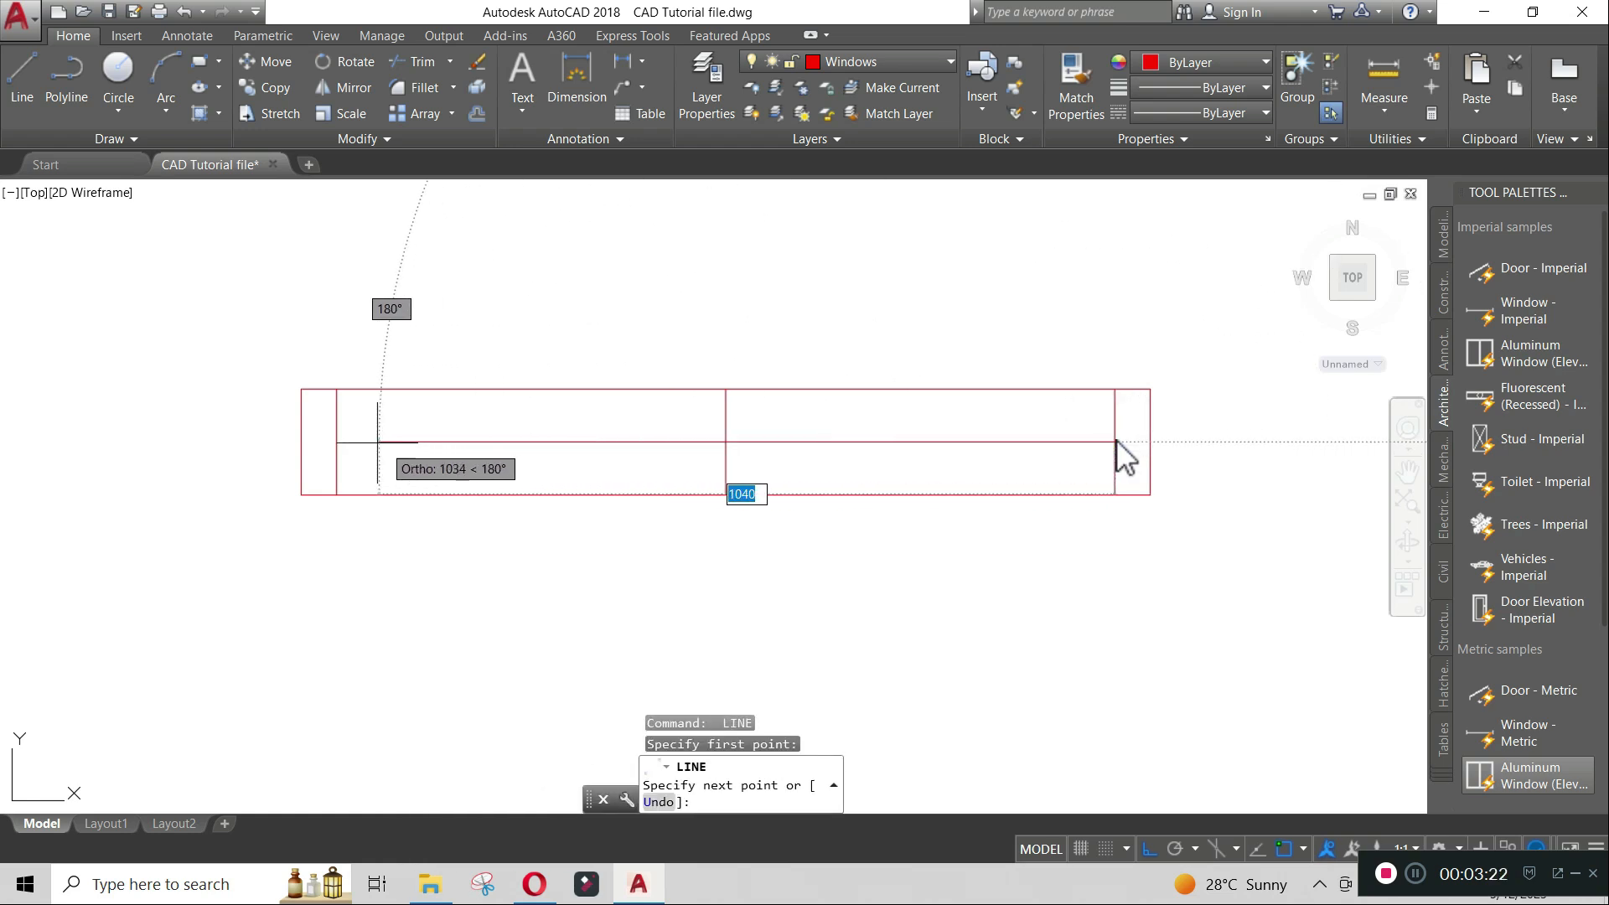
pyautogui.click(337, 441)
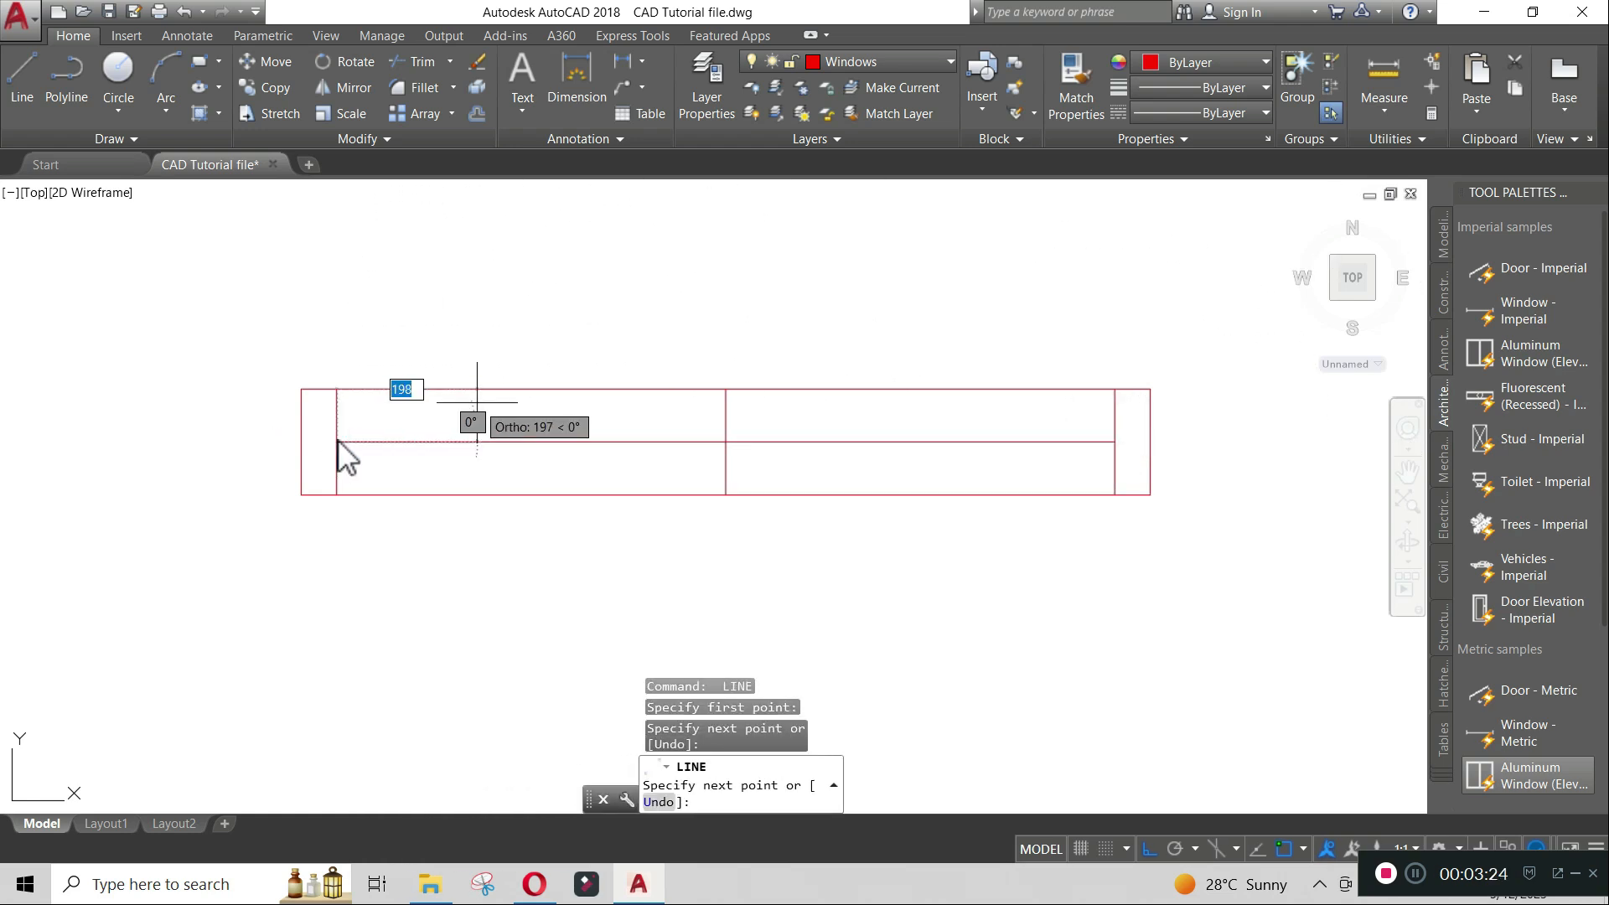
pyautogui.press('Return')
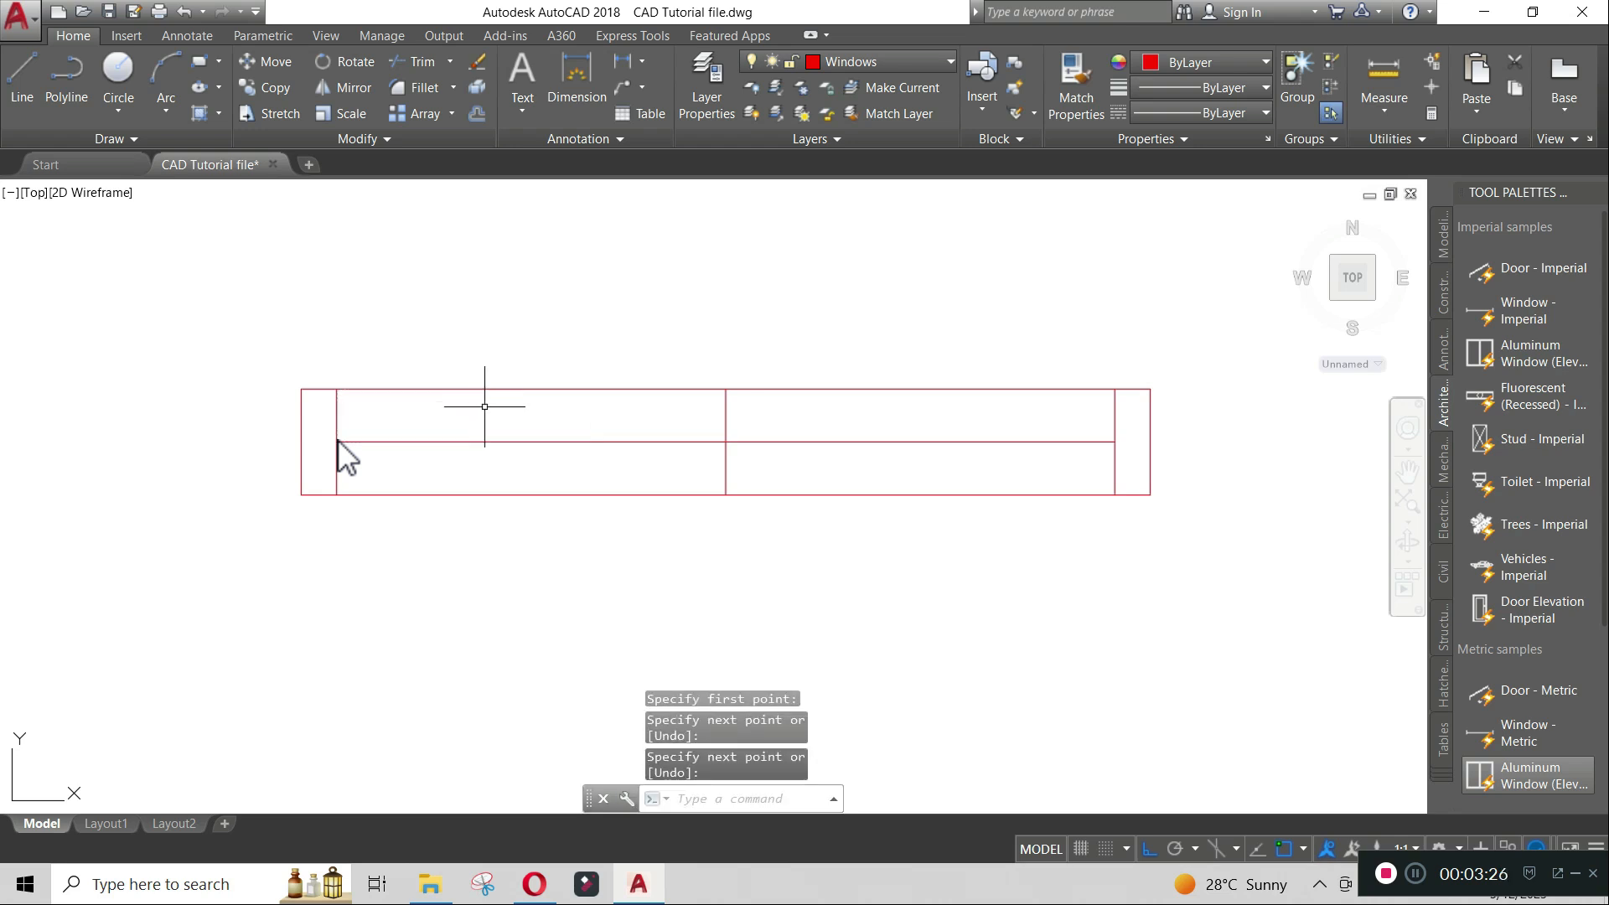
# - Offset the horizontal middle line by 12.5 to both the upper and lower sides
pyautogui.write('o')
pyautogui.press('Return')
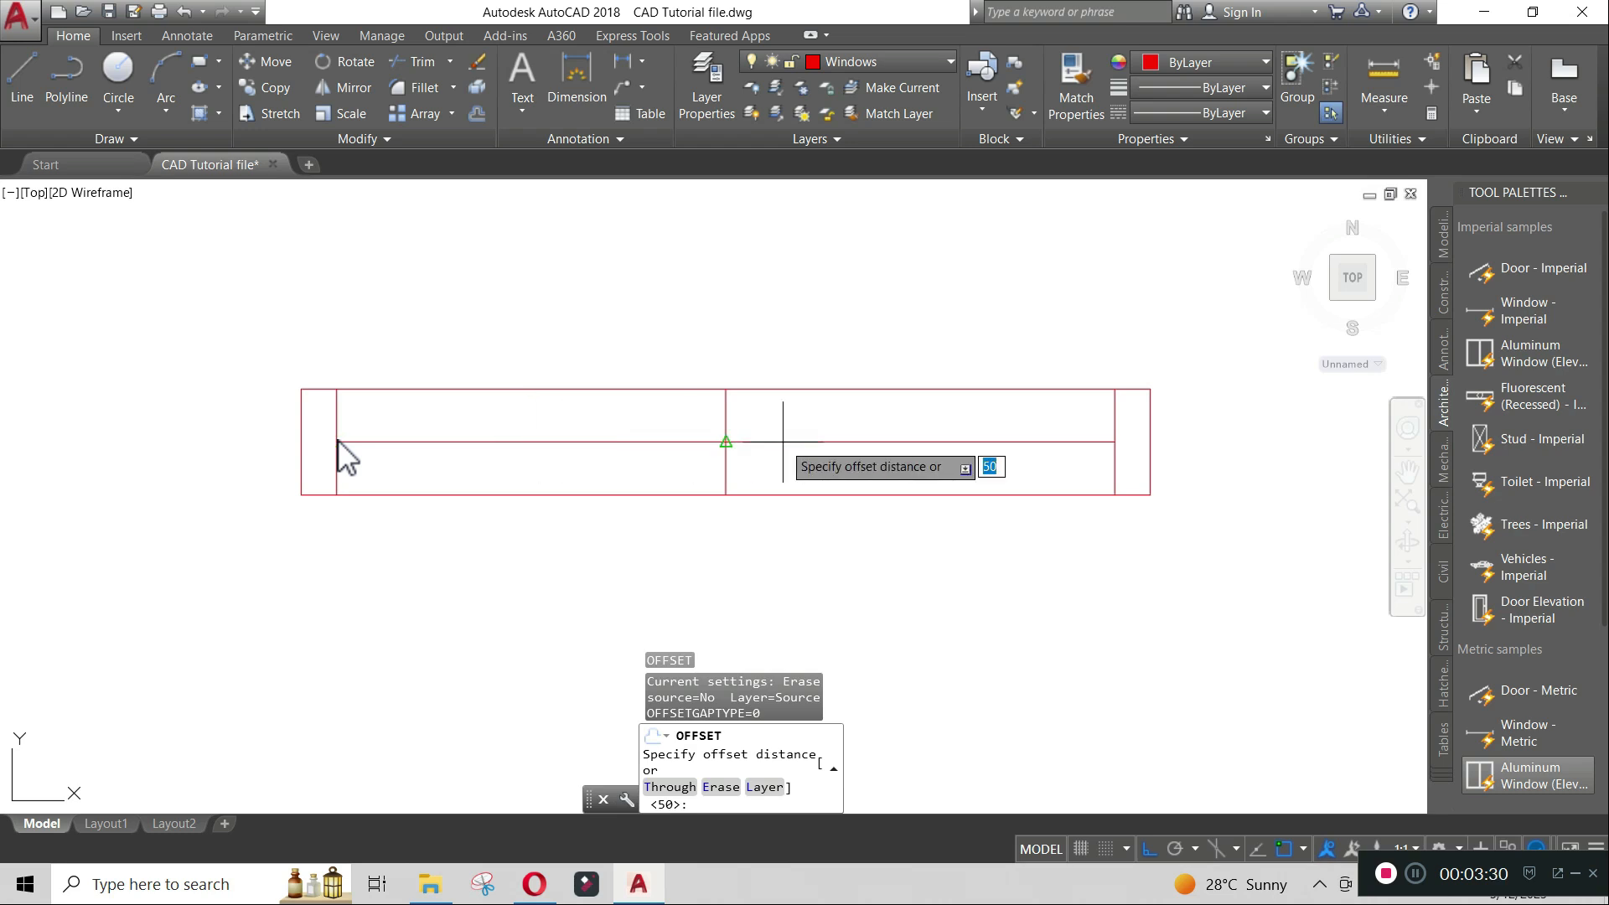
pyautogui.click(726, 442)
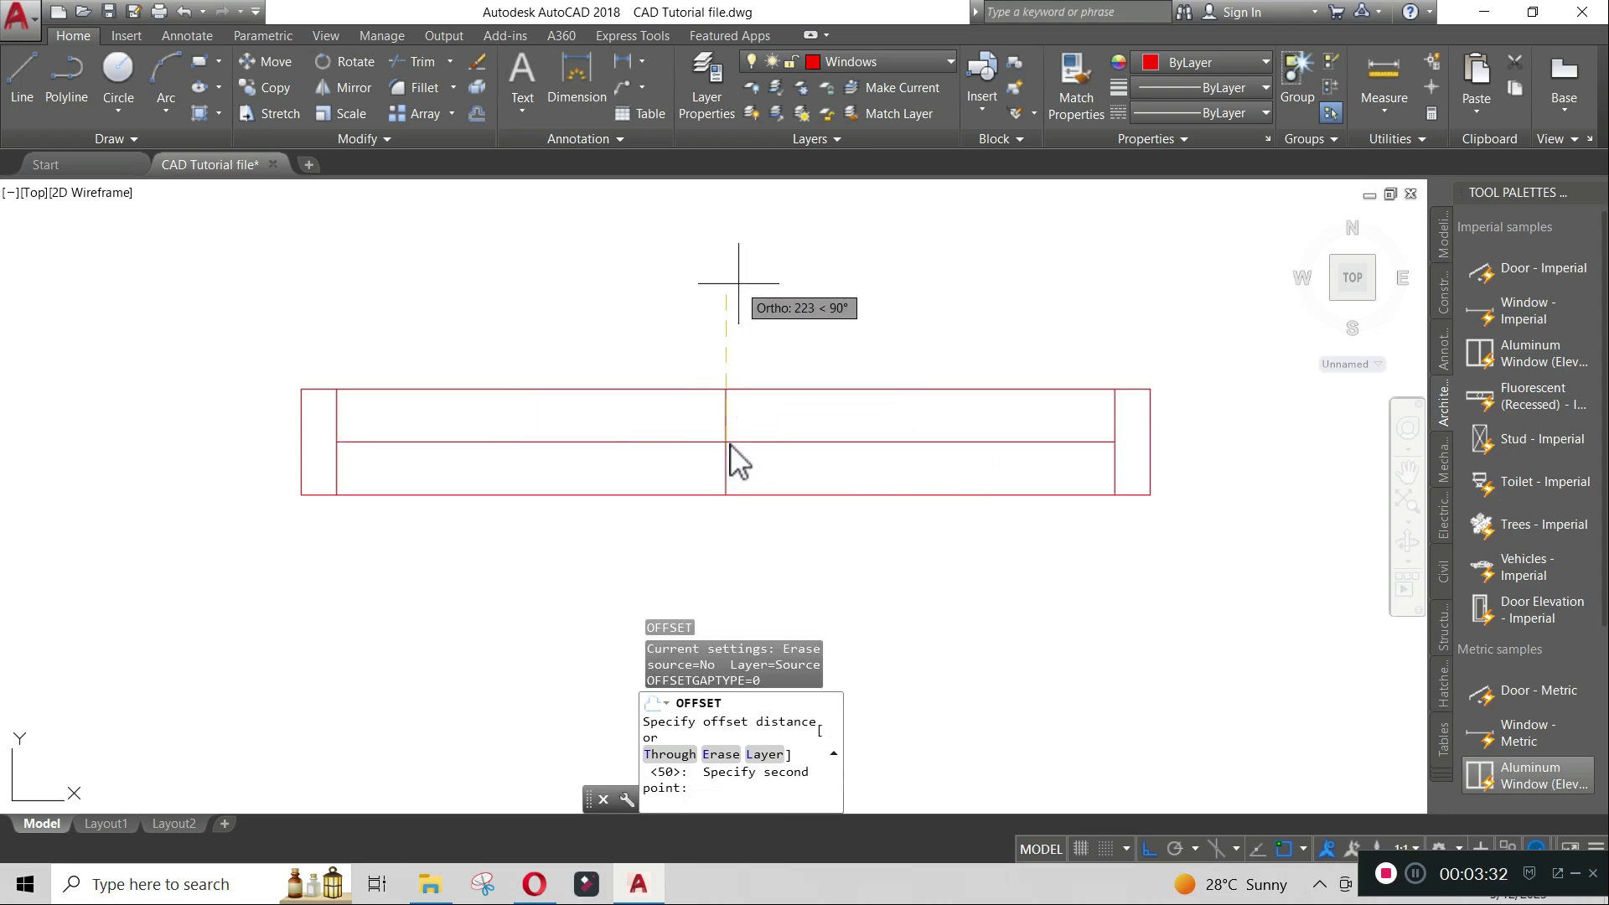
pyautogui.write('12.5')
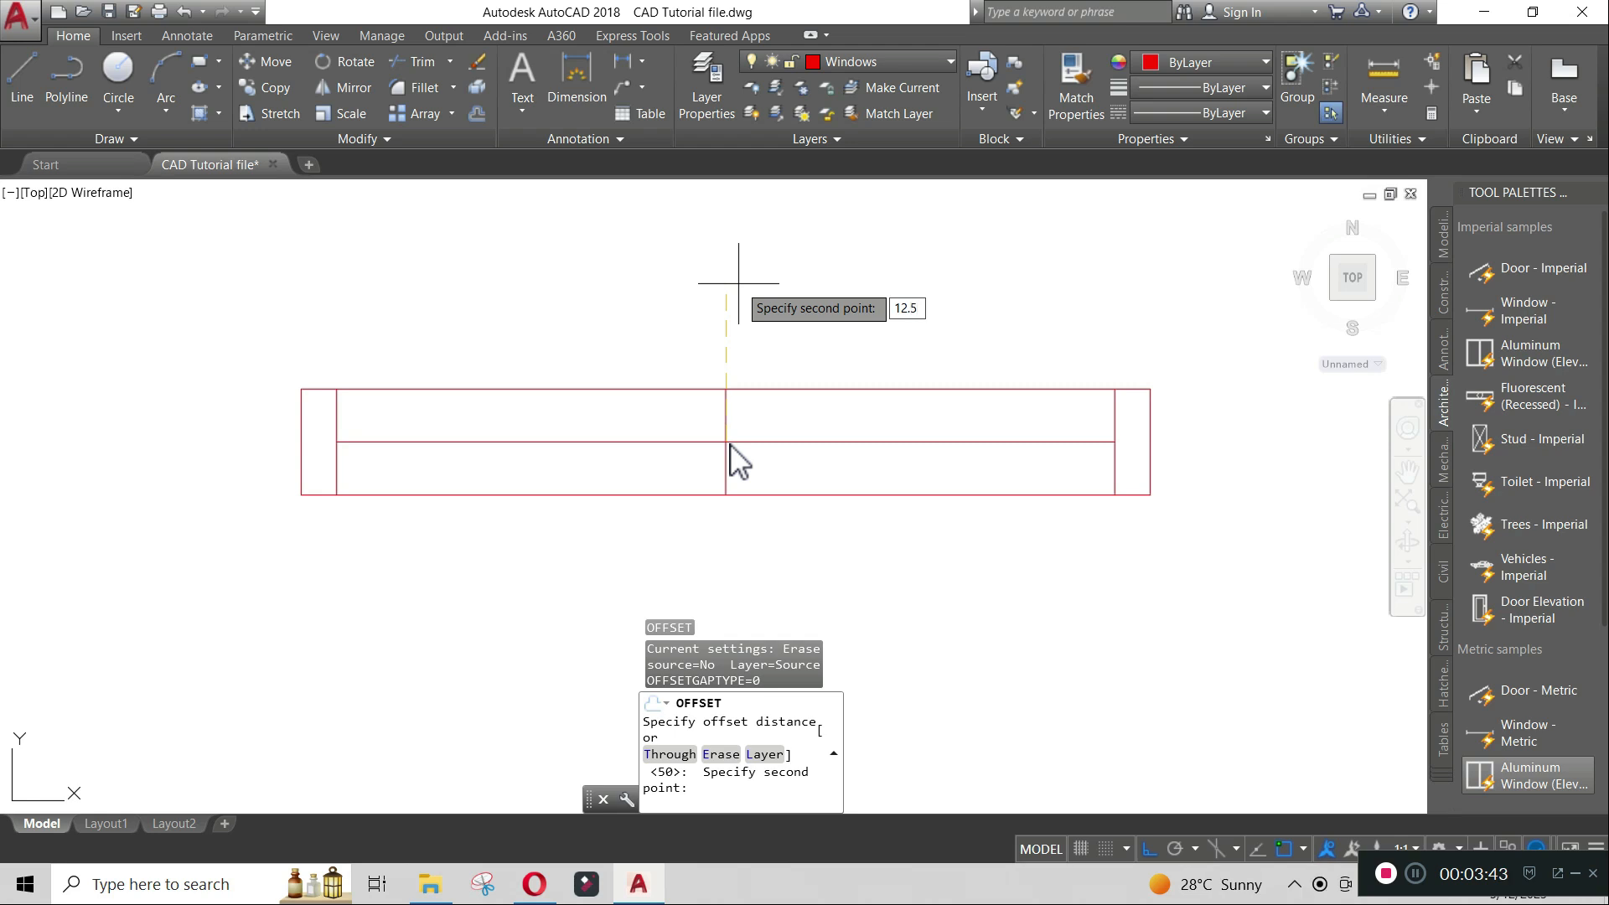
pyautogui.press('Return')
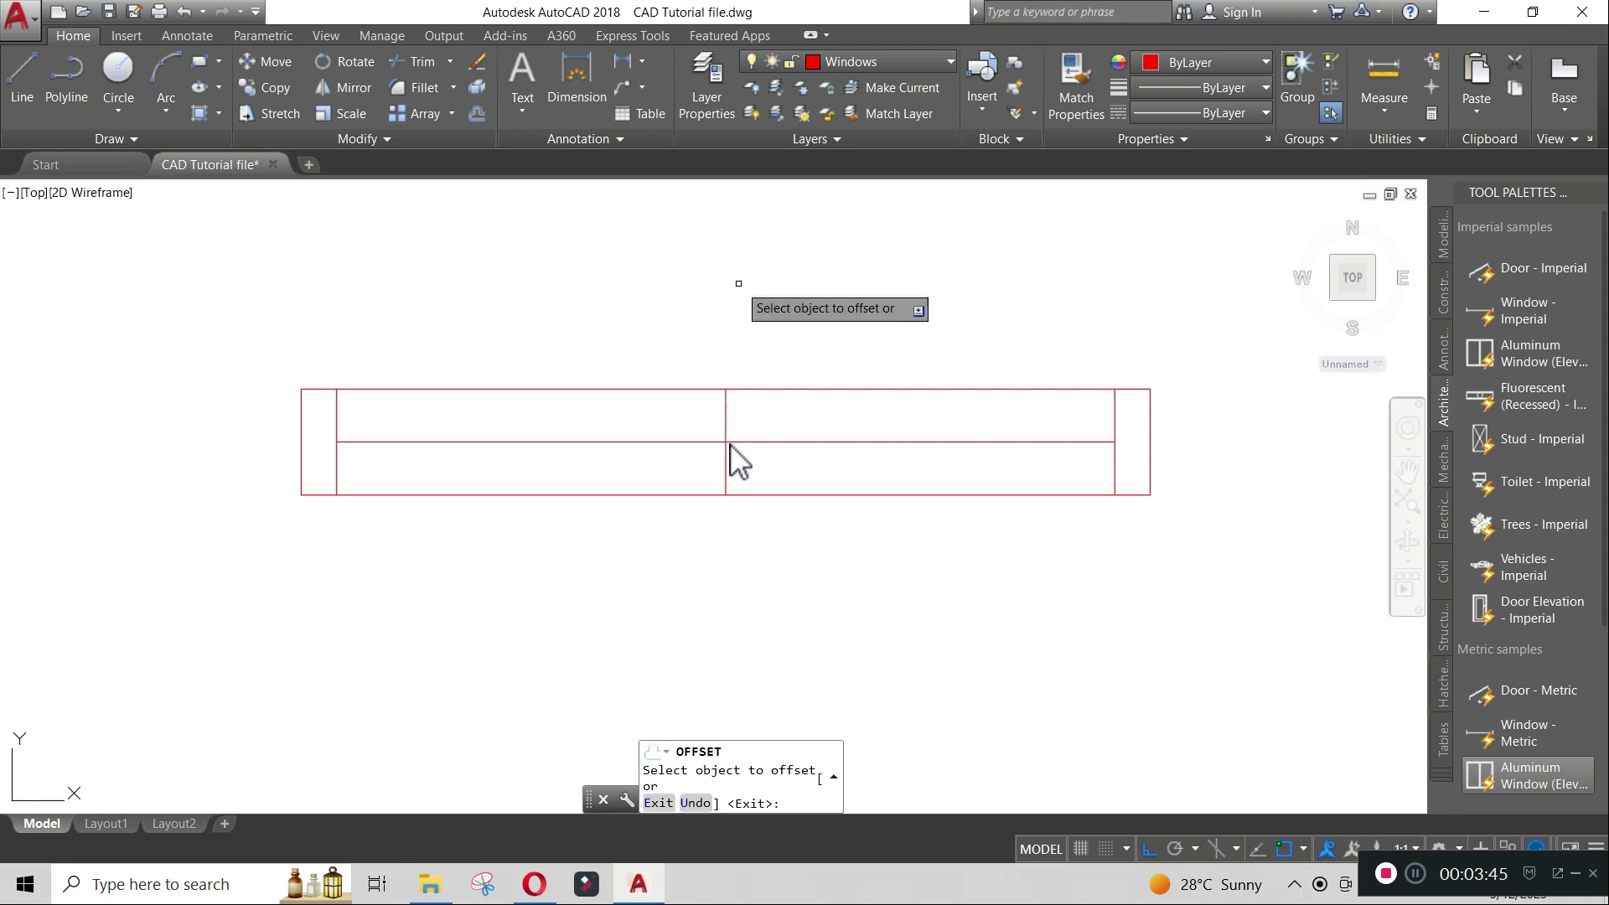
pyautogui.click(812, 443)
pyautogui.click(807, 417)
pyautogui.click(808, 441)
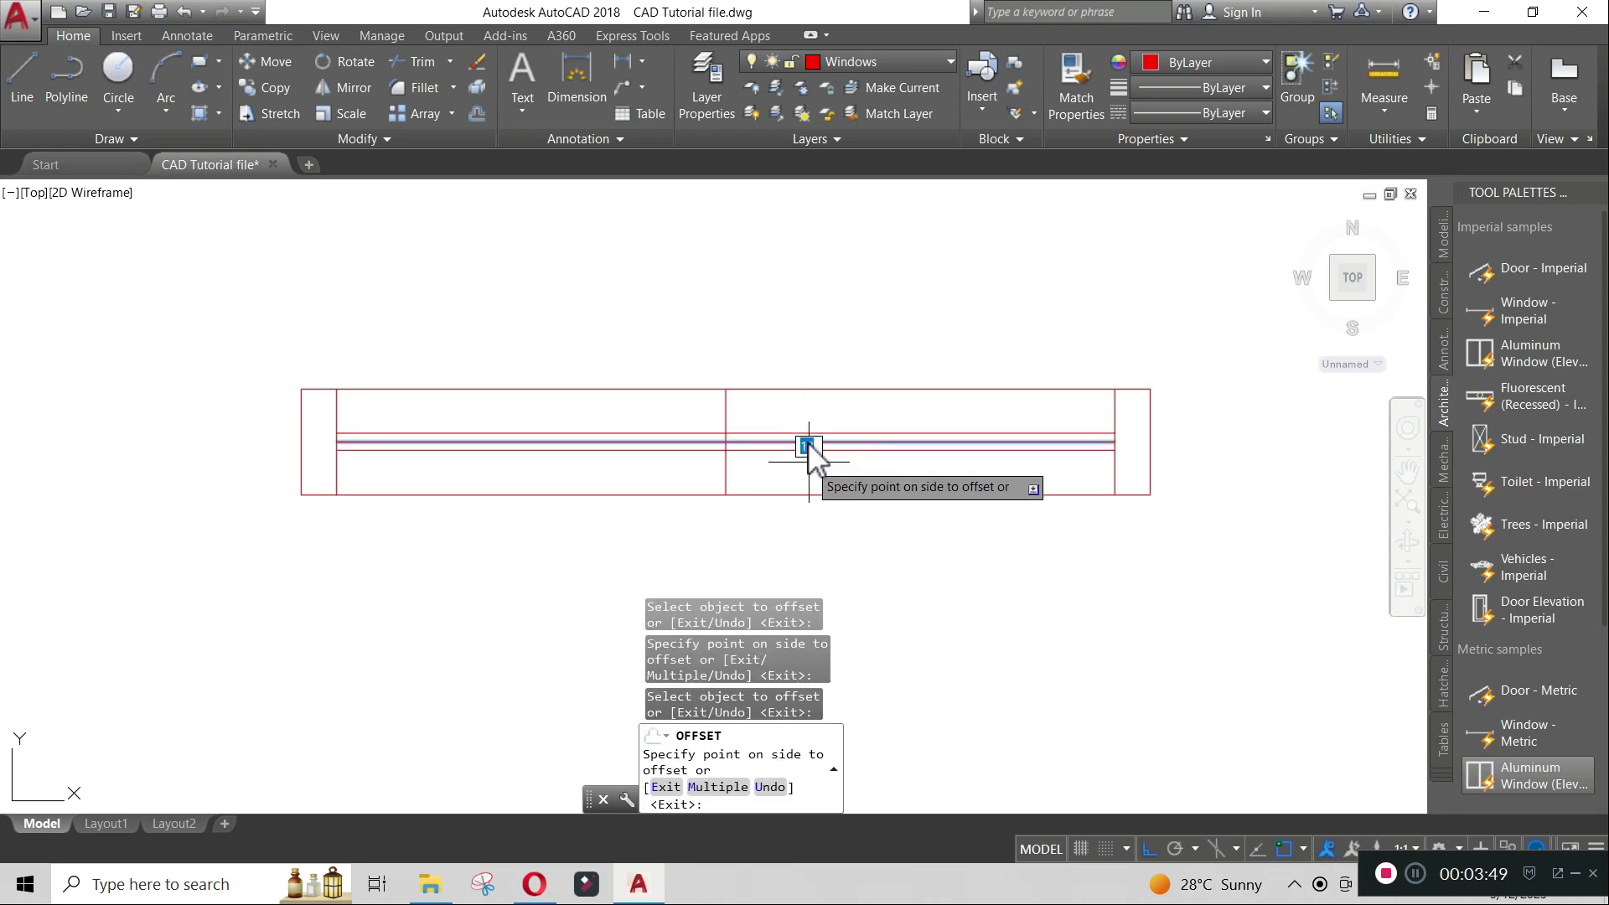
pyautogui.click(810, 462)
pyautogui.press('Return')
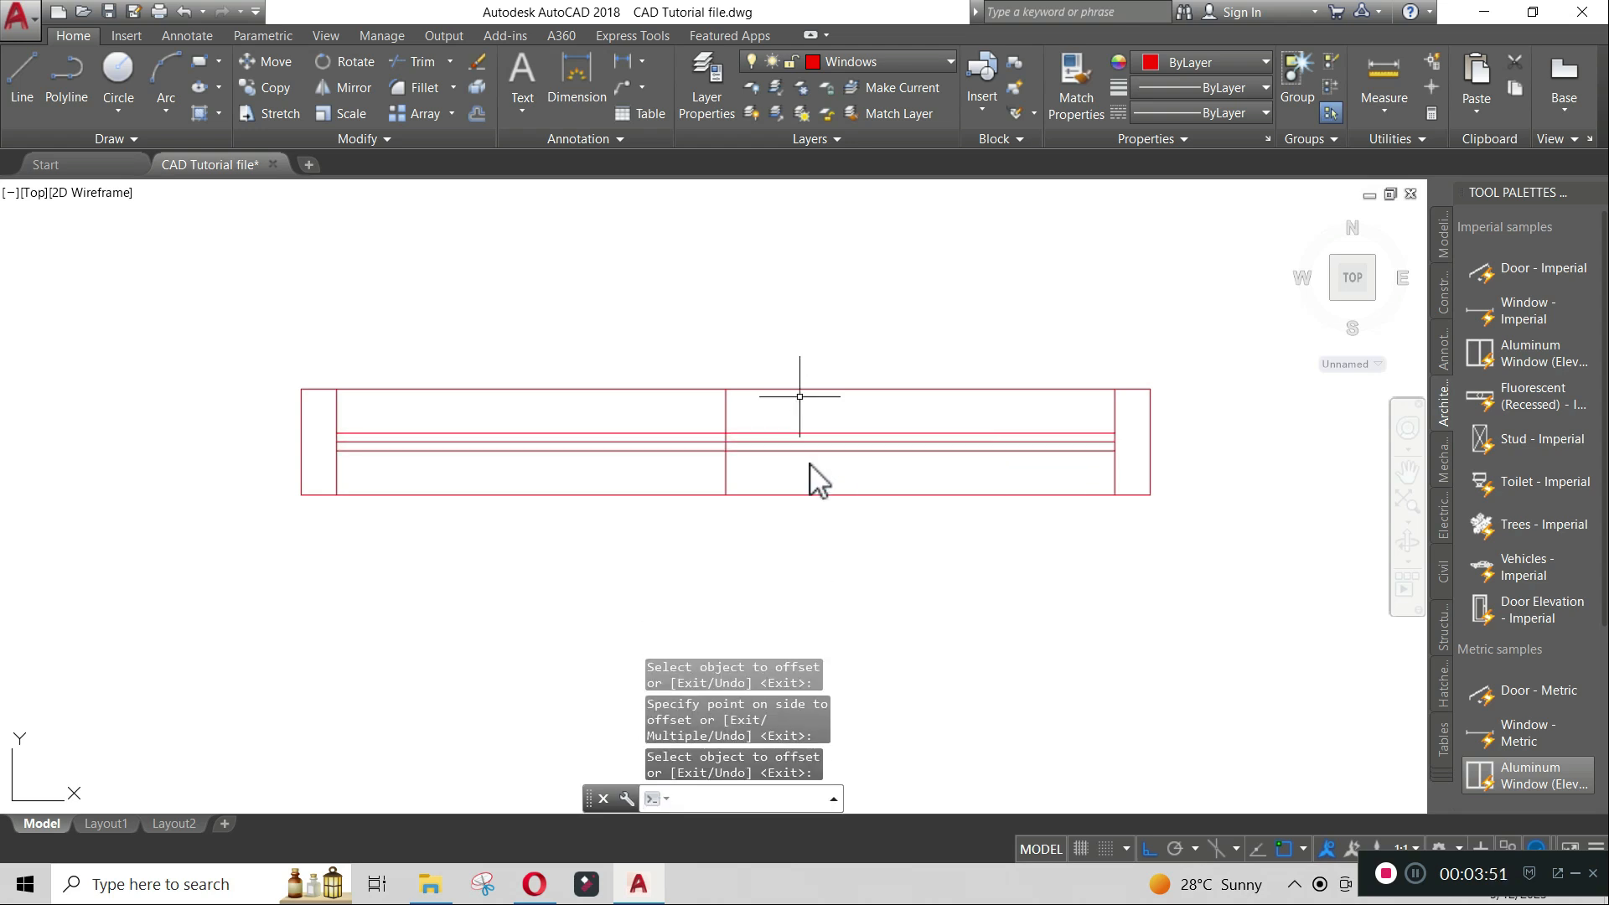
# - Offset the vertical middle line by 25 to both the right and left sides
pyautogui.write('o')
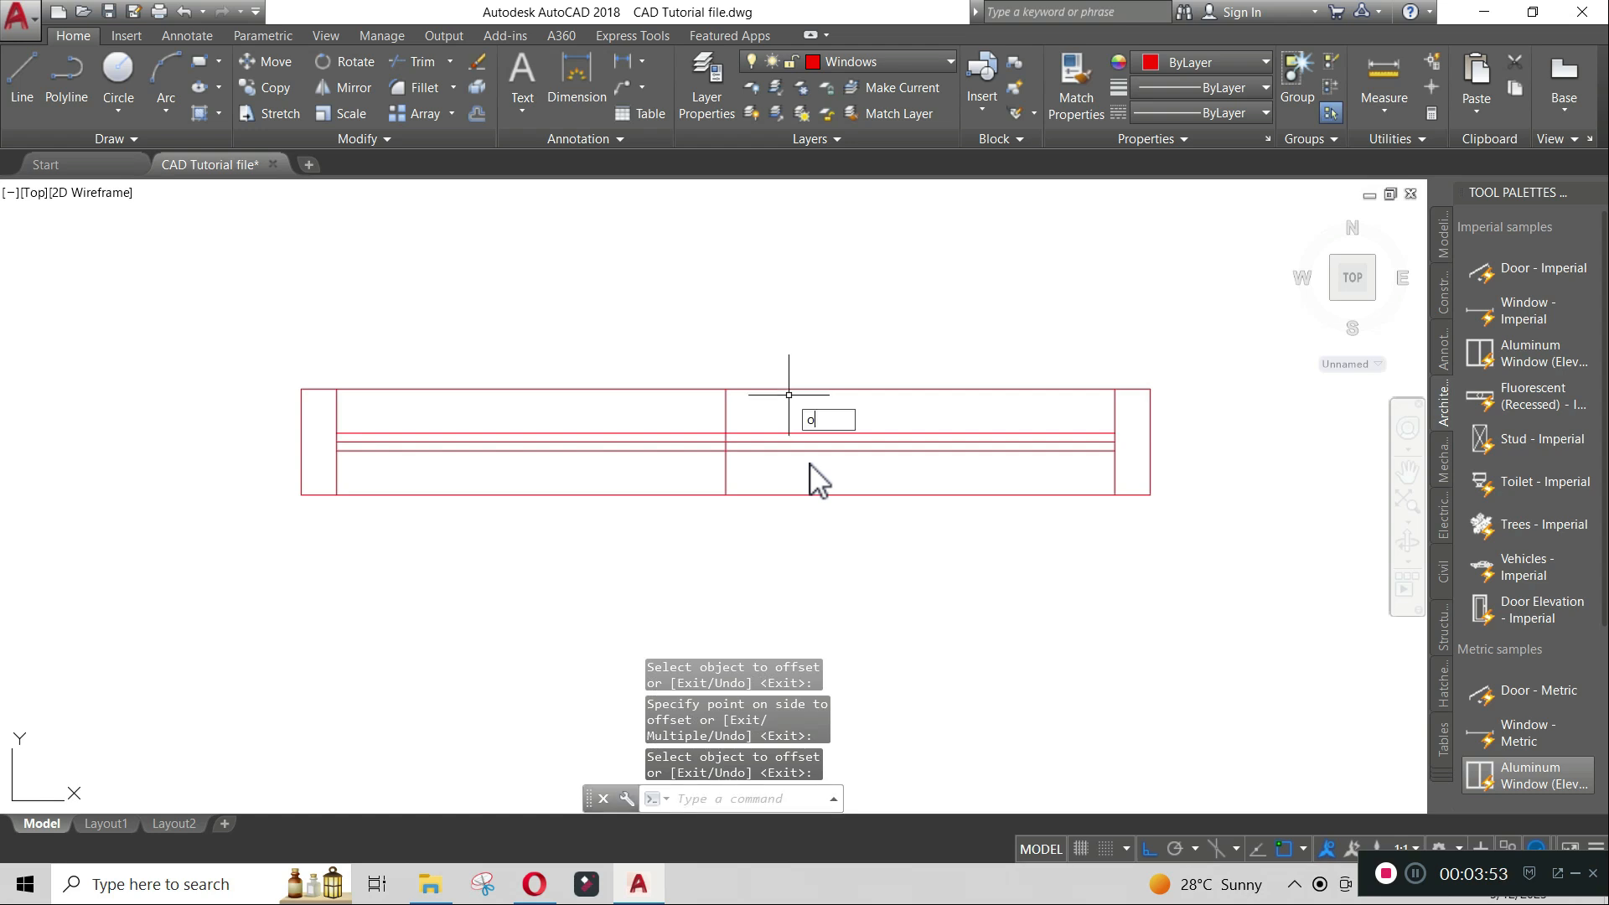
pyautogui.press('Return')
pyautogui.click(726, 389)
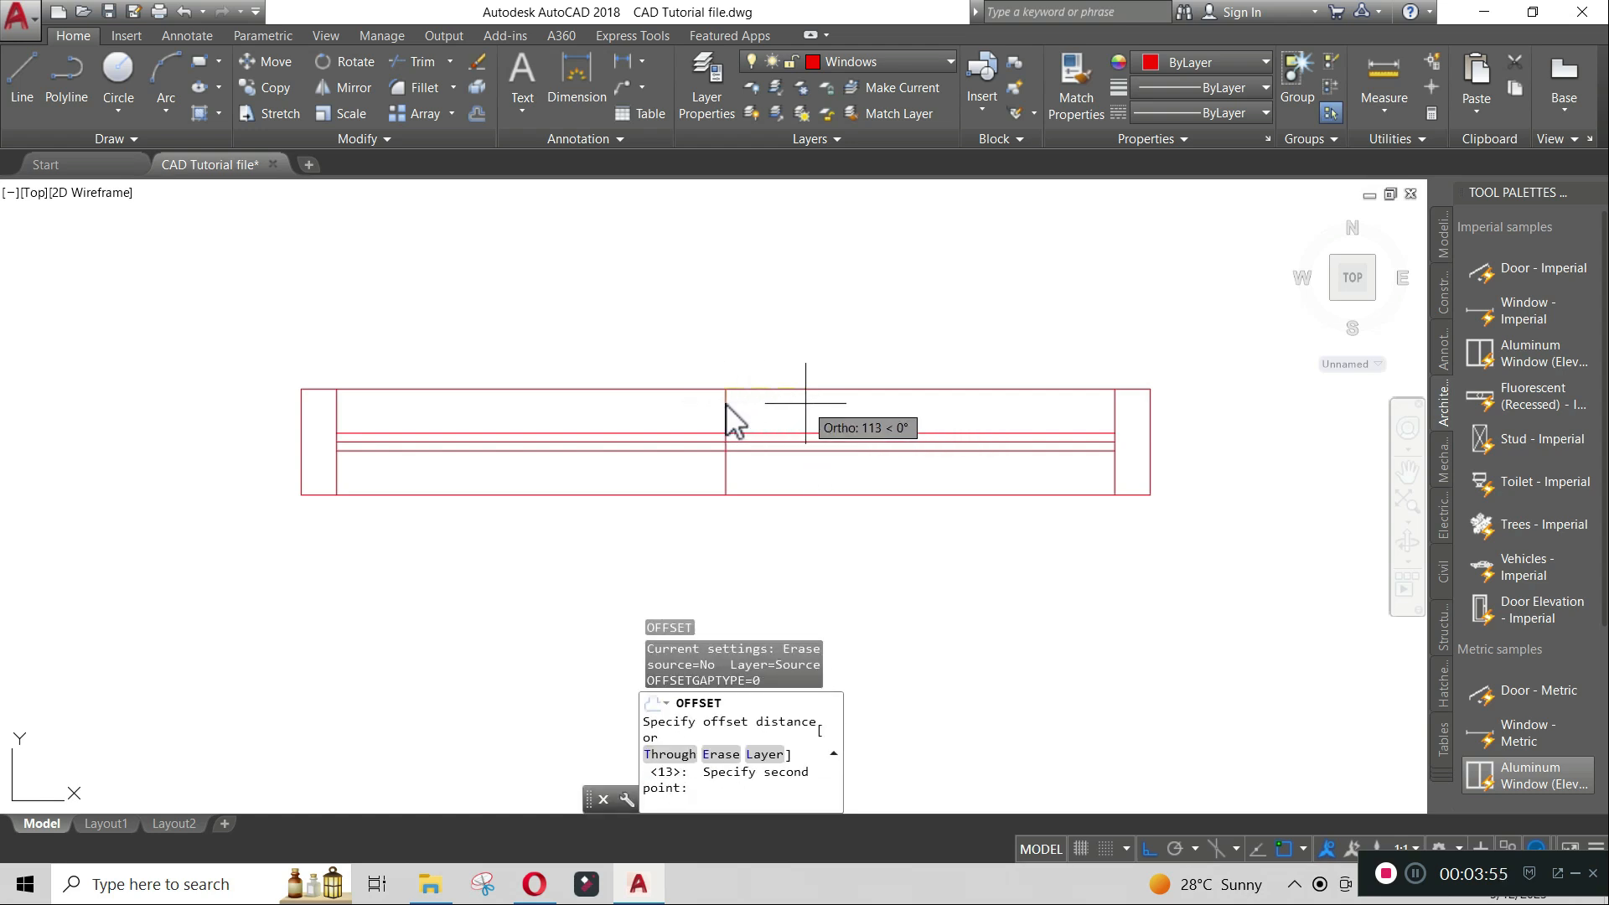
pyautogui.write('25')
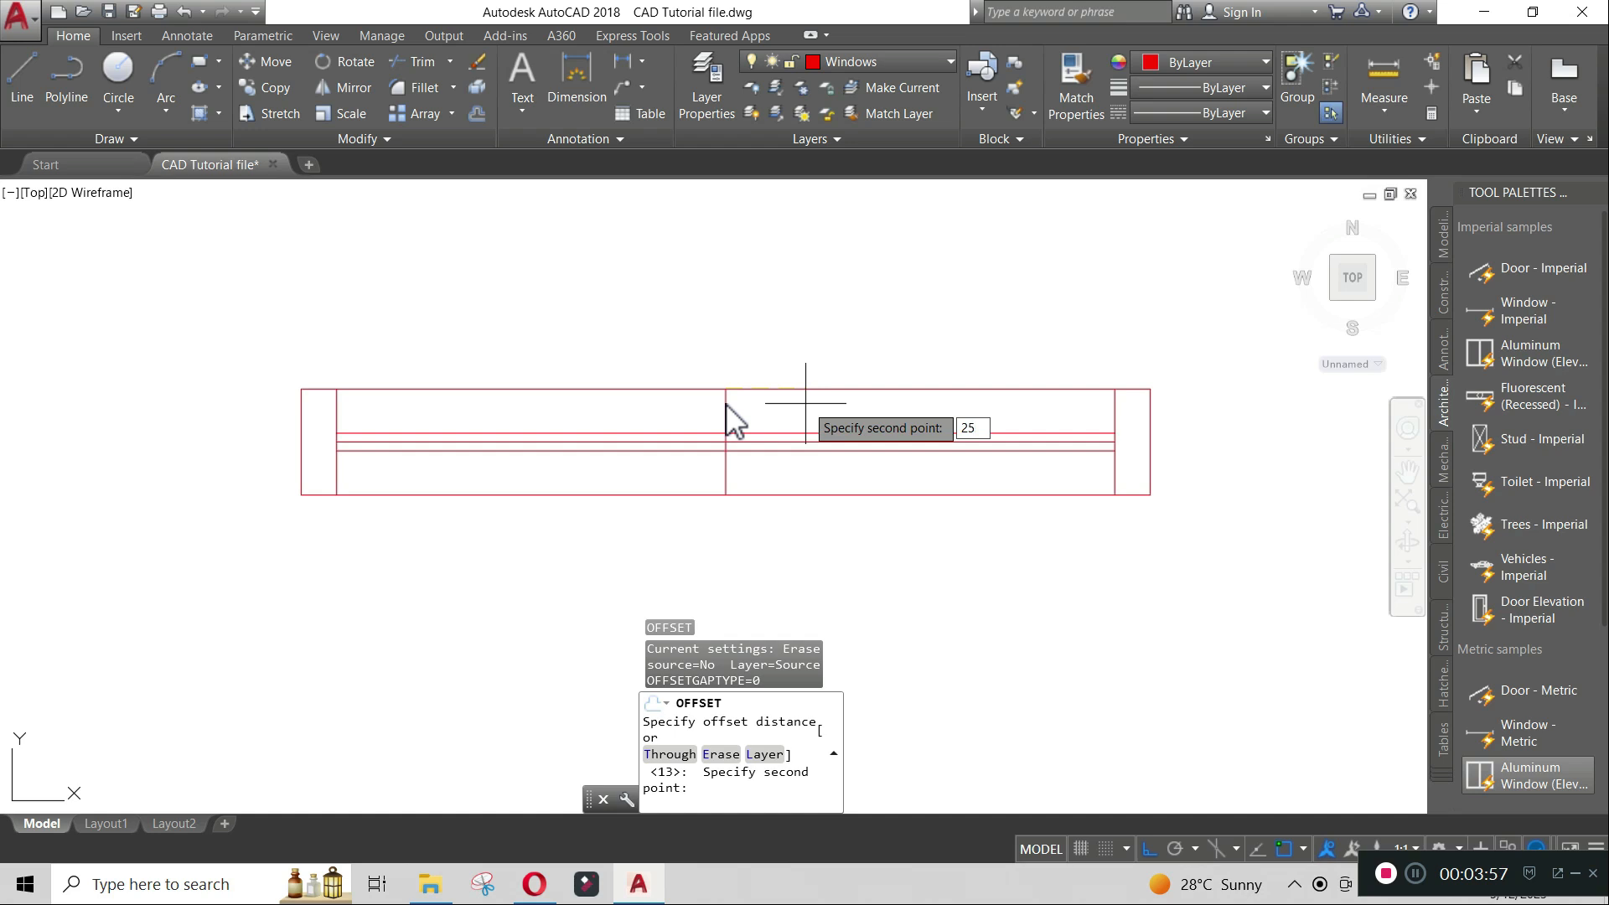
pyautogui.press('Return')
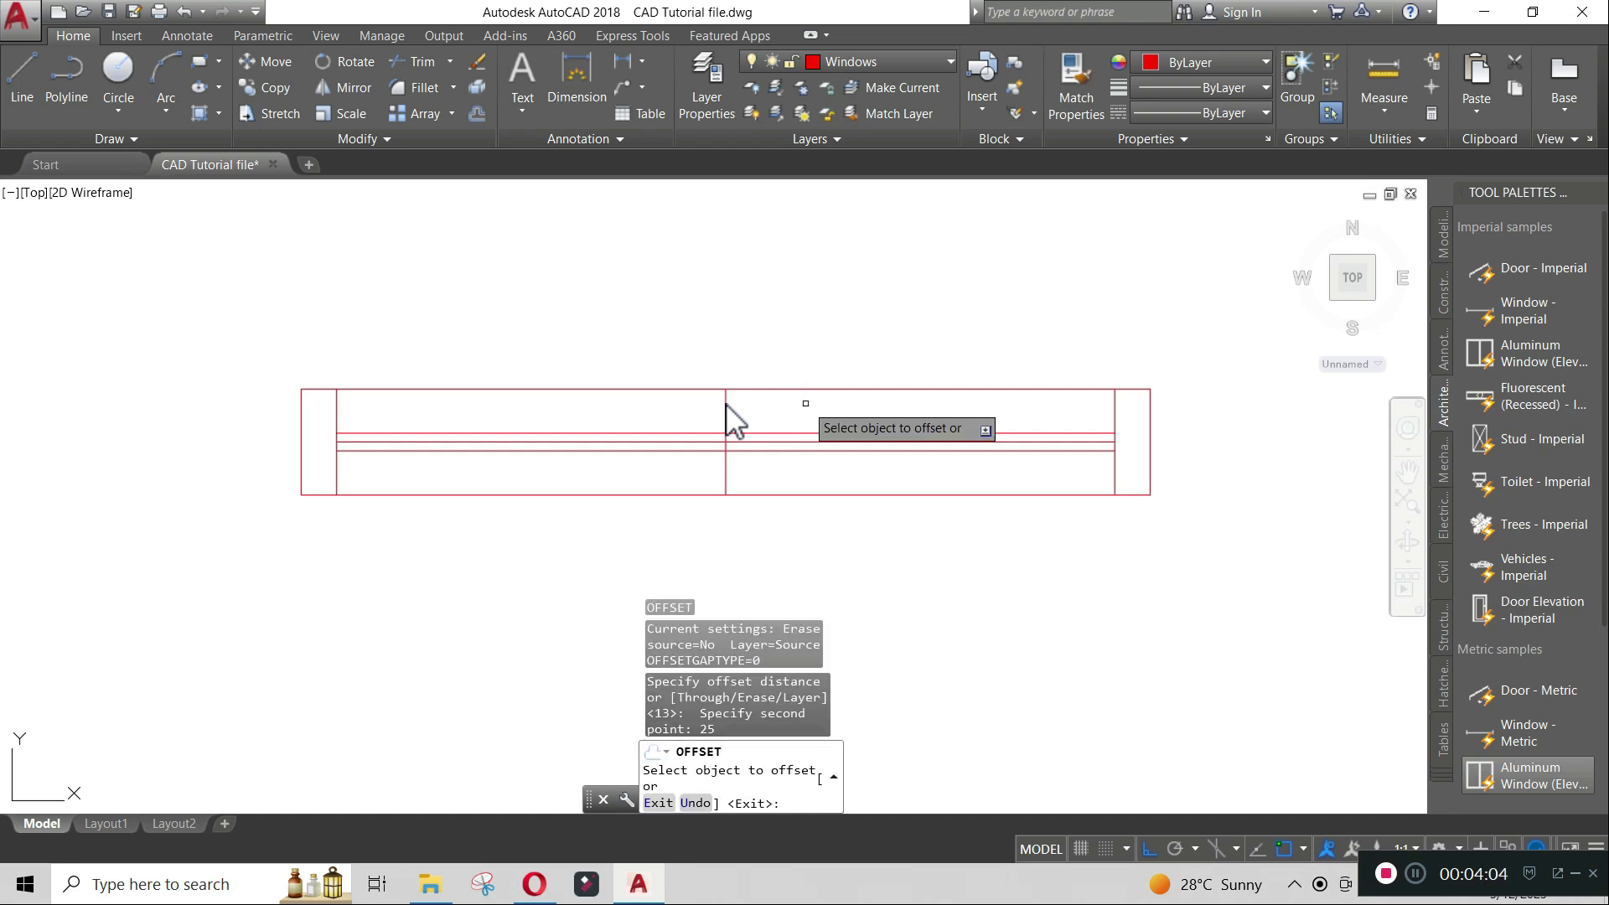
pyautogui.click(725, 413)
pyautogui.click(798, 414)
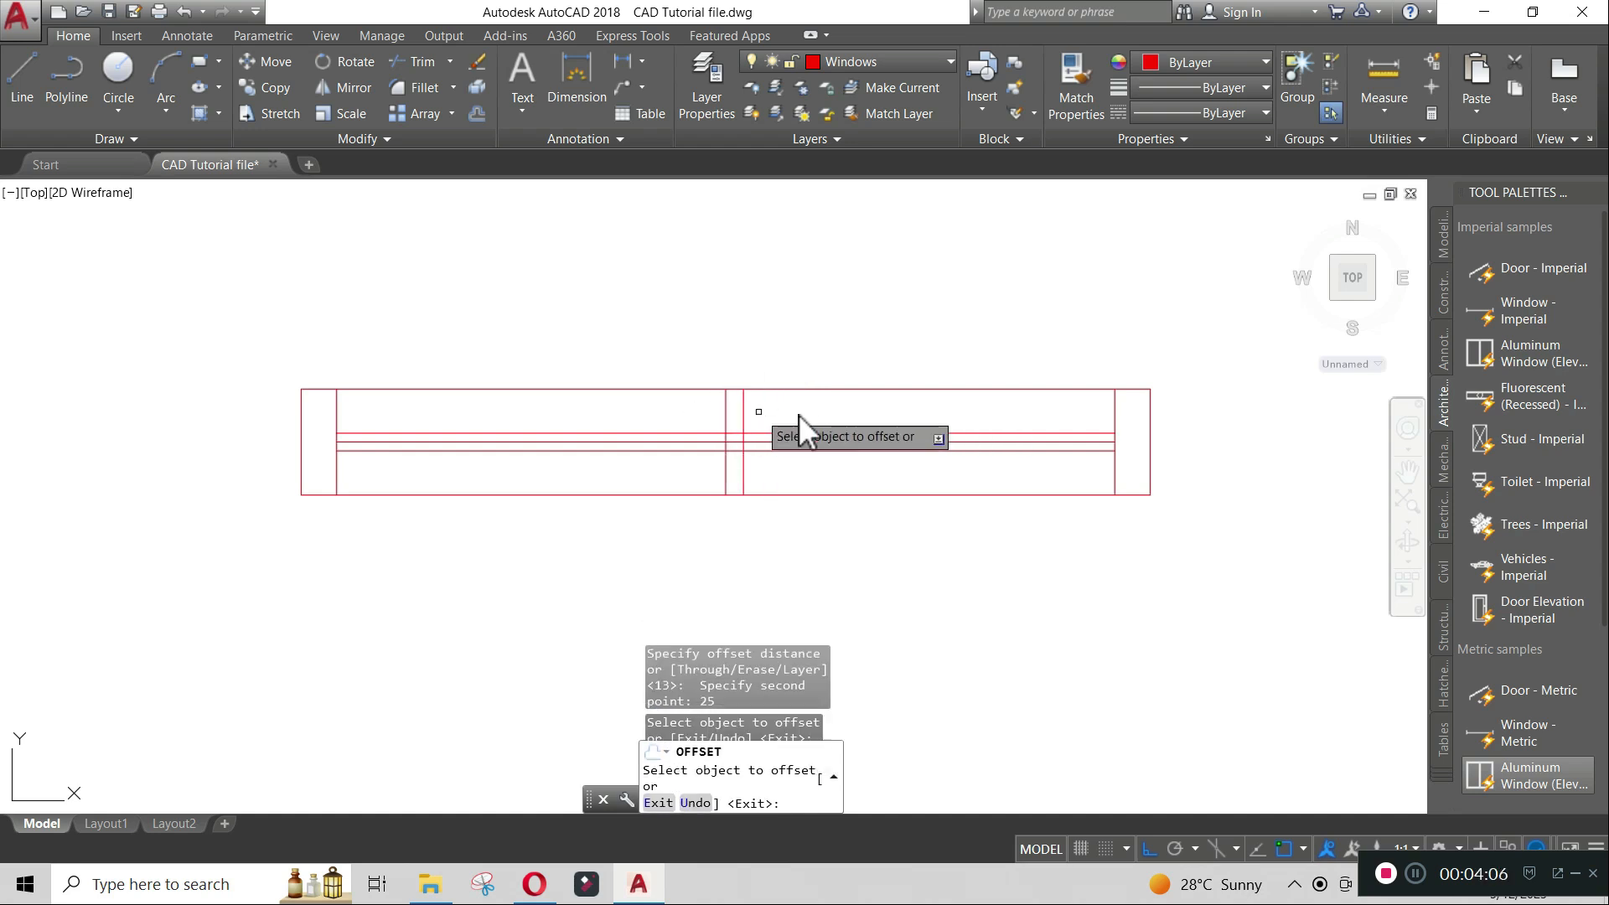
pyautogui.click(726, 416)
pyautogui.click(662, 416)
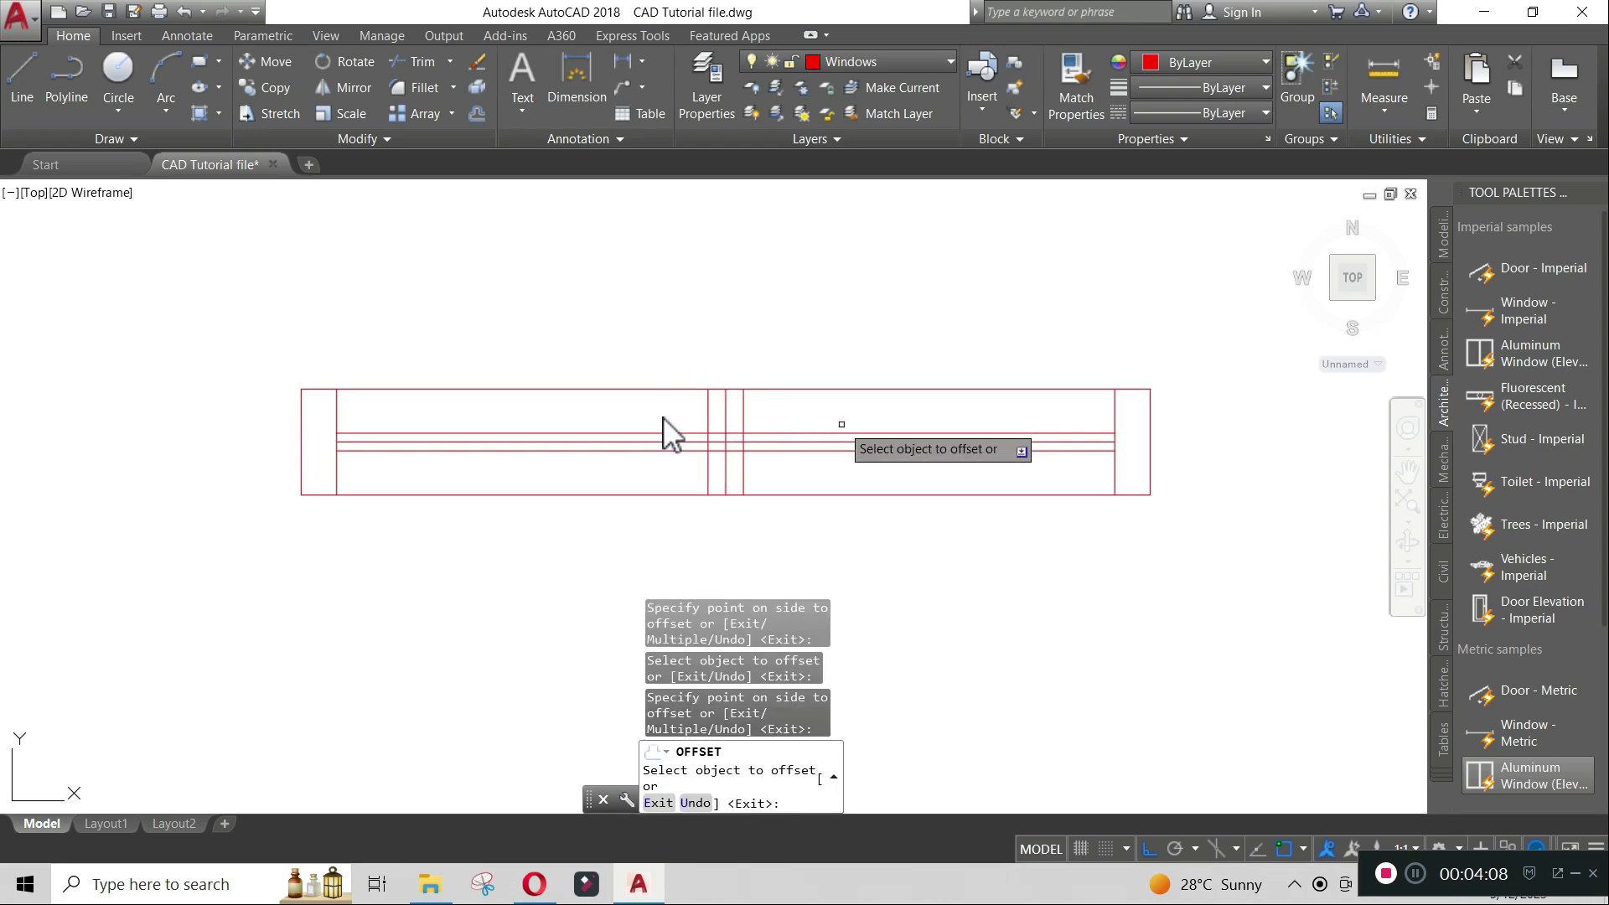
pyautogui.press('Return')
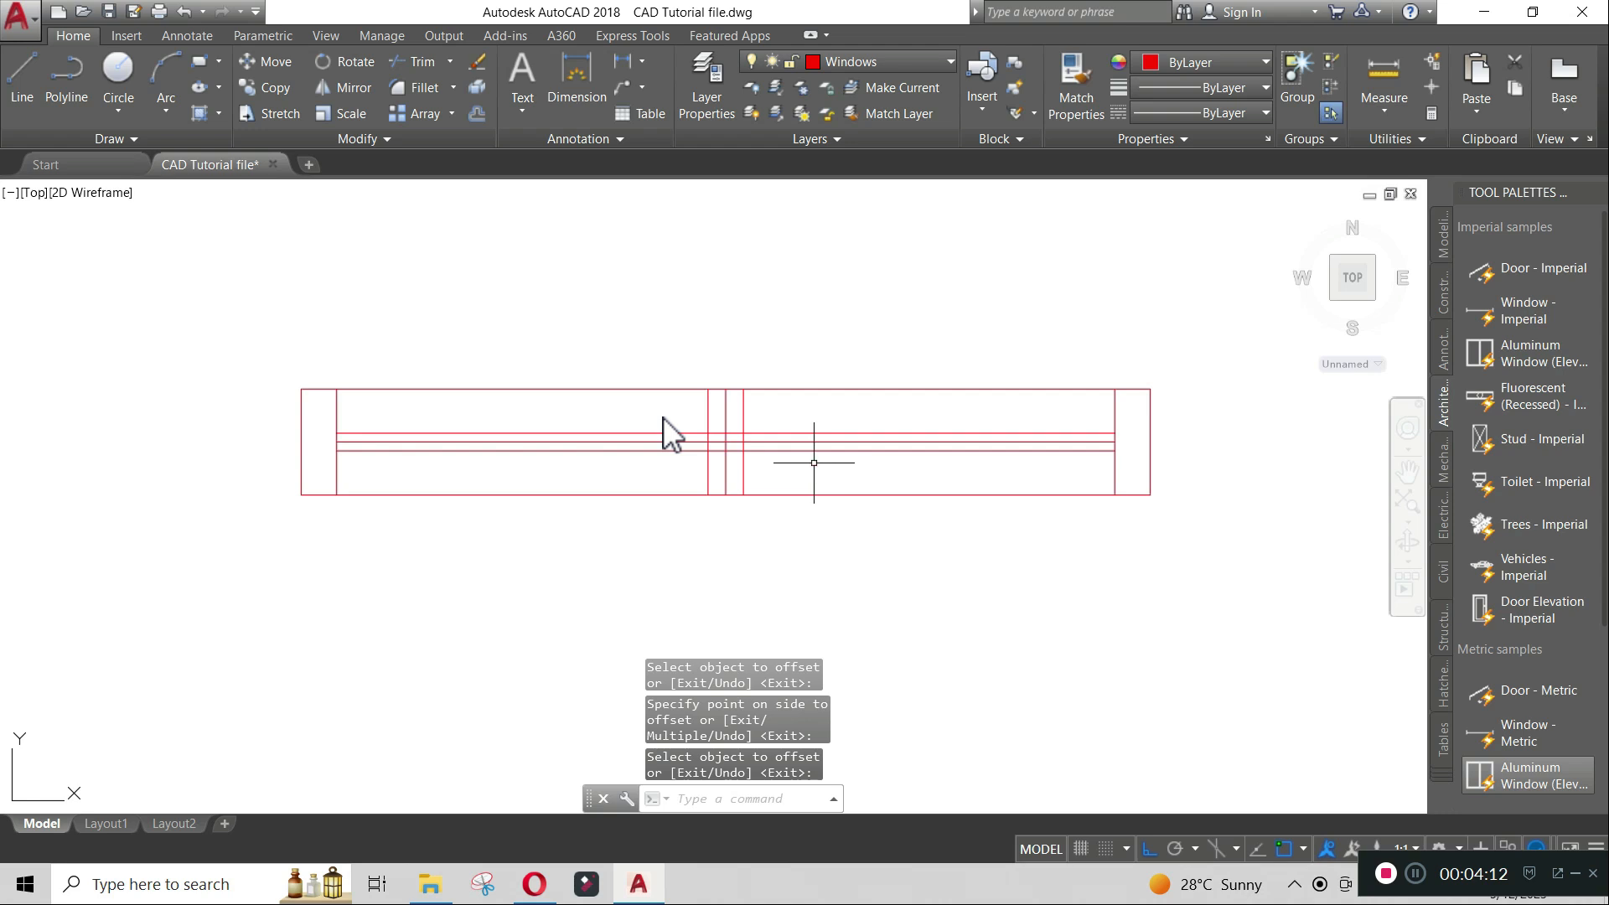
# - Delete the original horizontal middle line and the original vertical middle line
pyautogui.click(778, 441)
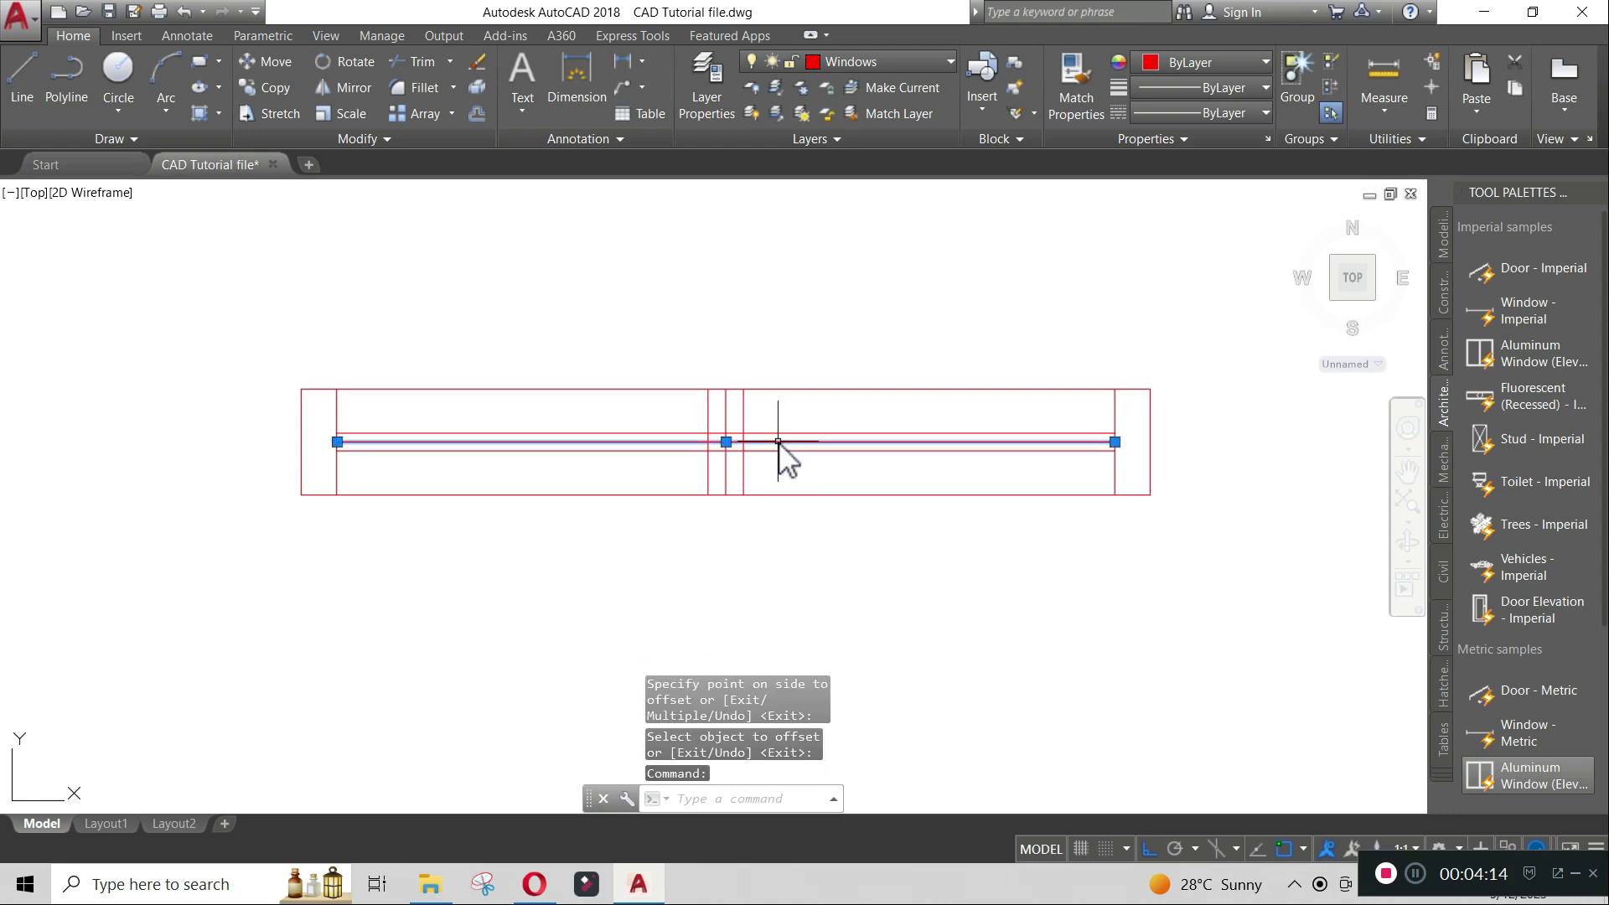
pyautogui.press('Delete')
pyautogui.click(726, 426)
pyautogui.press('Delete')
# - Trim the horizontal lines between the two middle vertical lines with a crossing selection
pyautogui.write('TR')
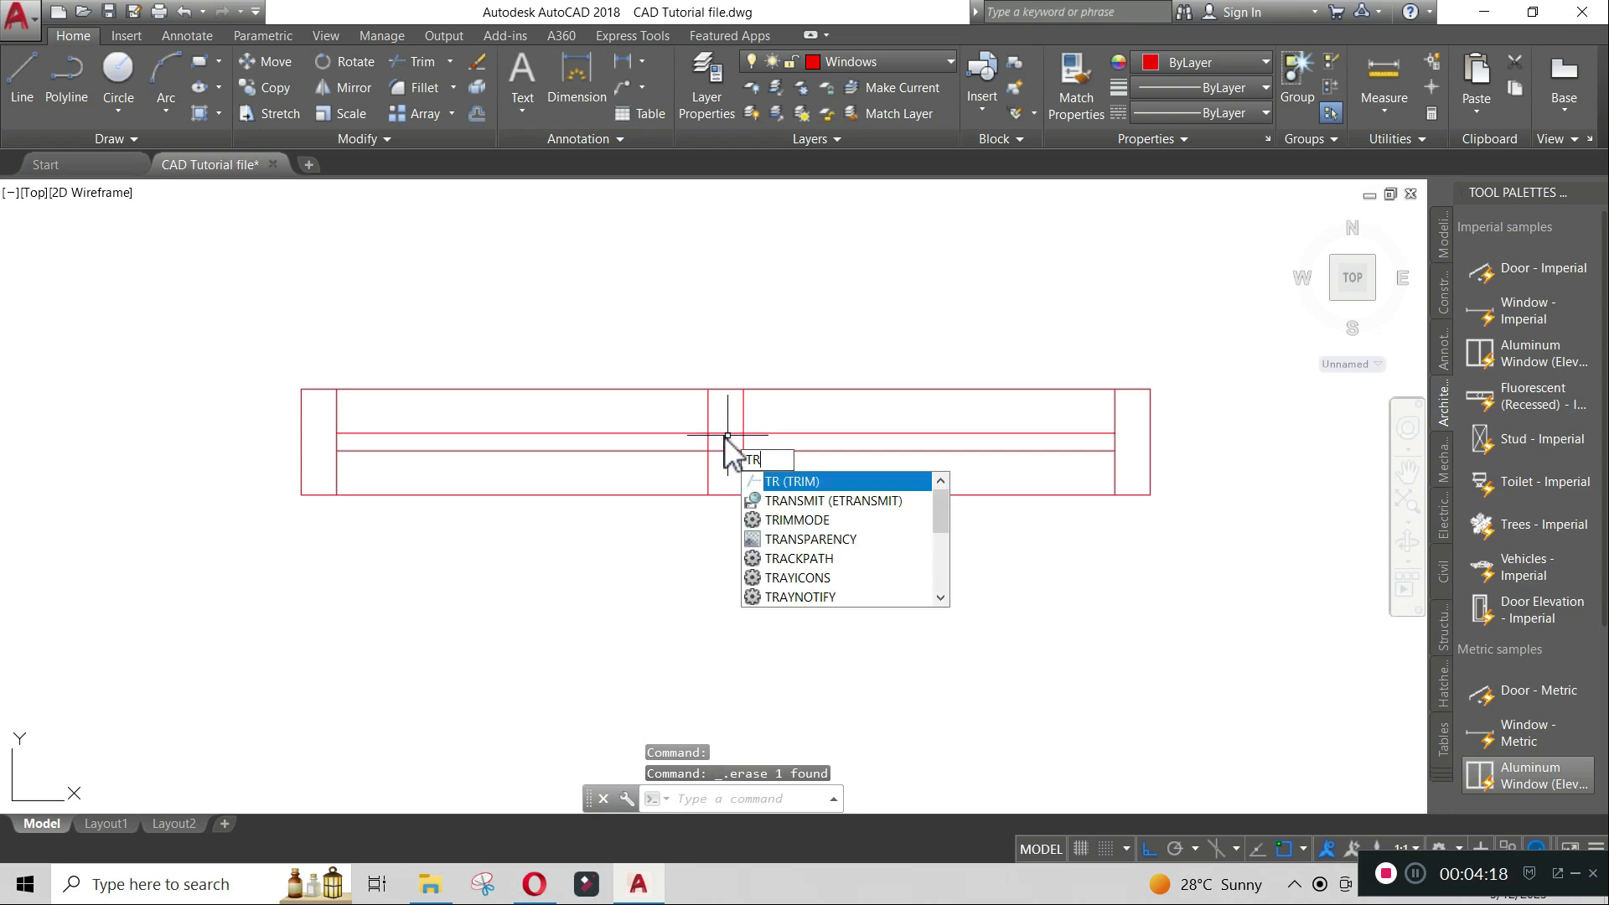
pyautogui.press('Return')
pyautogui.press('Return')
pyautogui.click(741, 469)
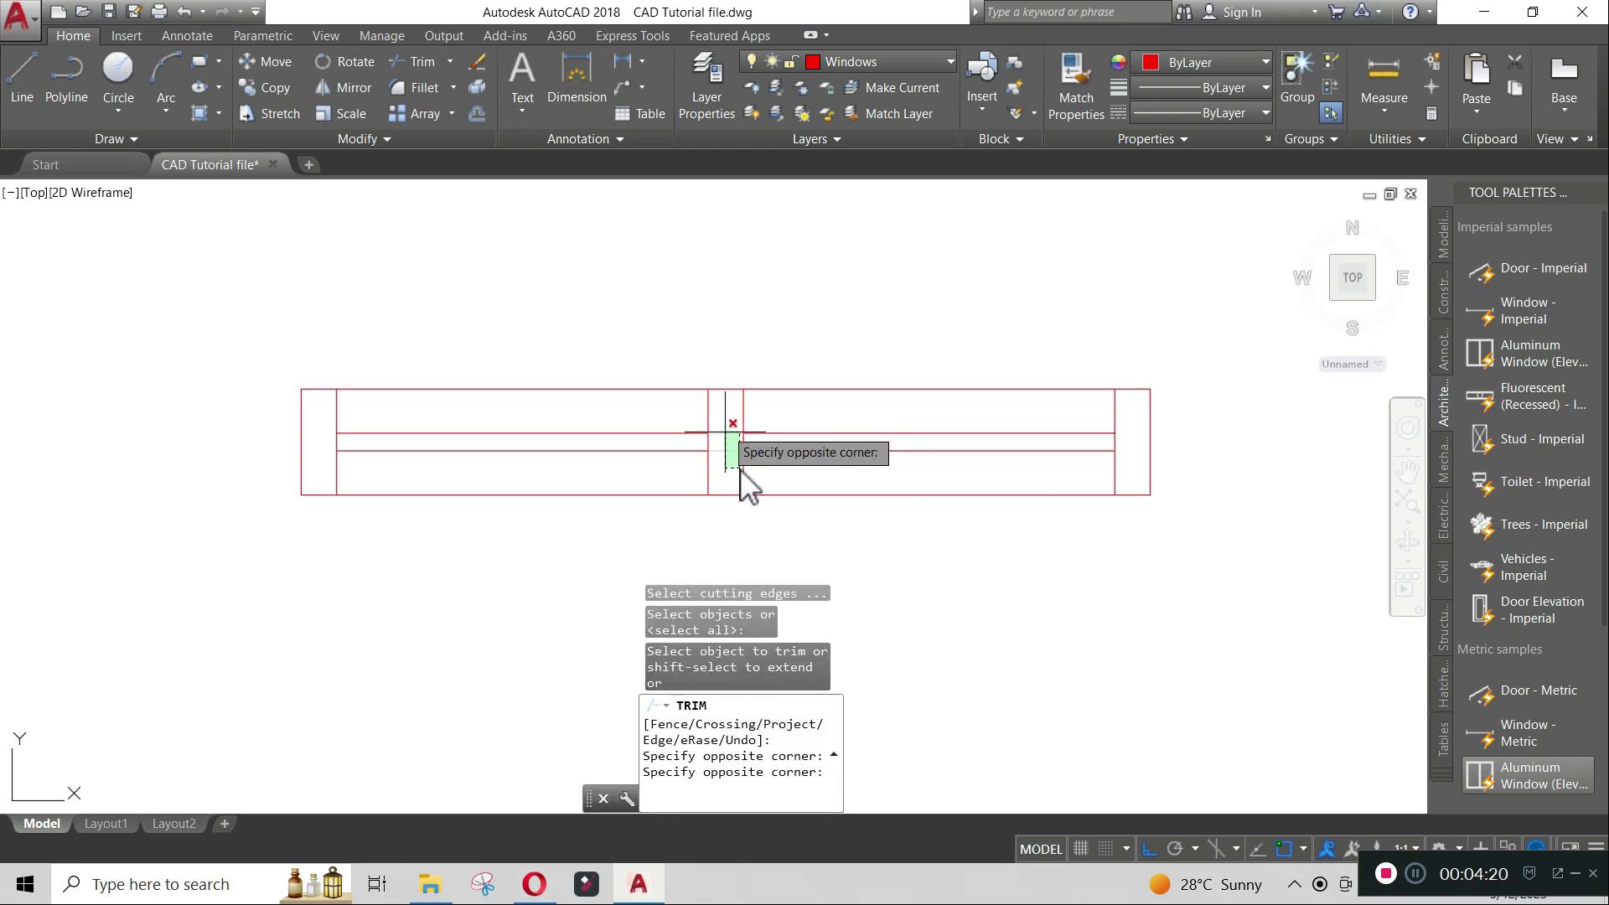
pyautogui.click(723, 423)
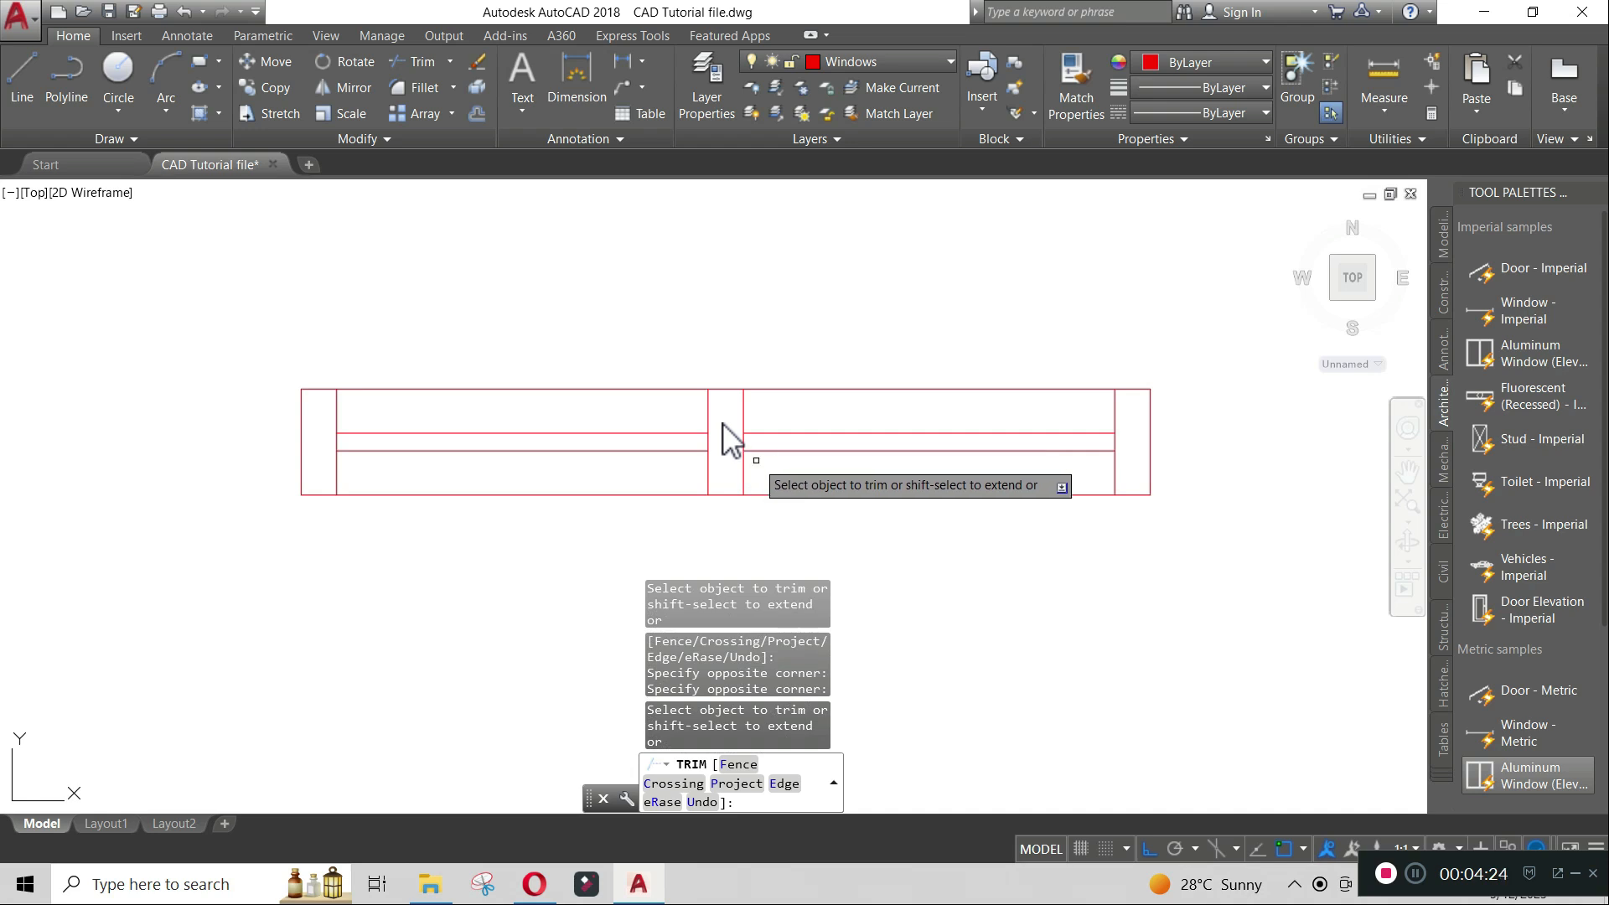
pyautogui.press('Return')
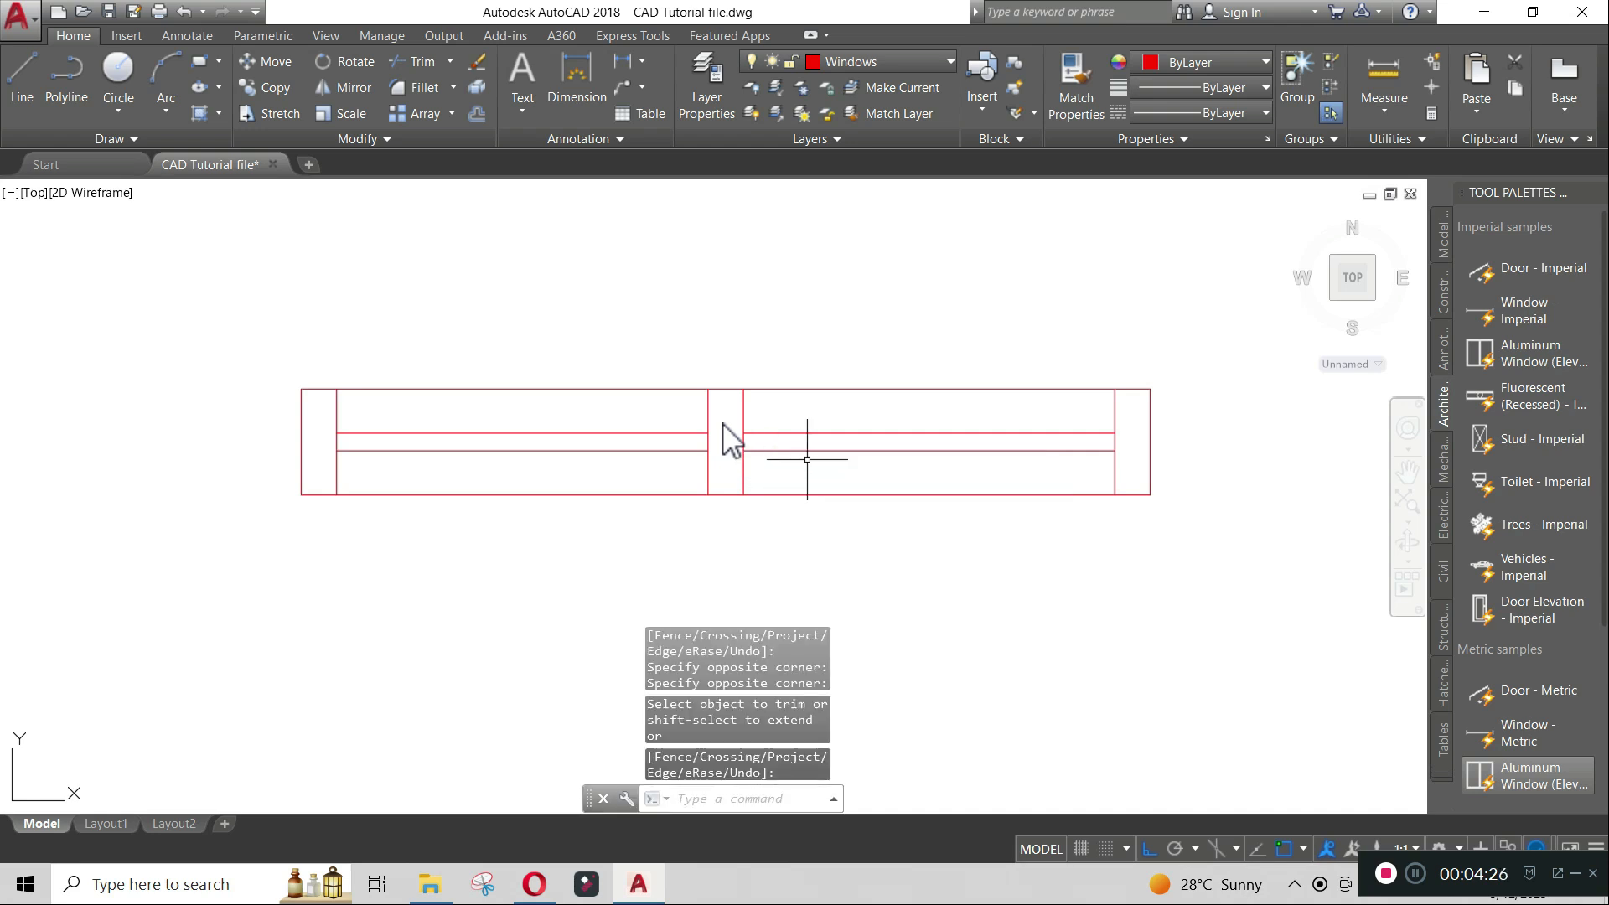
# - Start a block definition named Window and pick the symbol's top-left corner as its base point
pyautogui.scroll(-2, 807, 459)
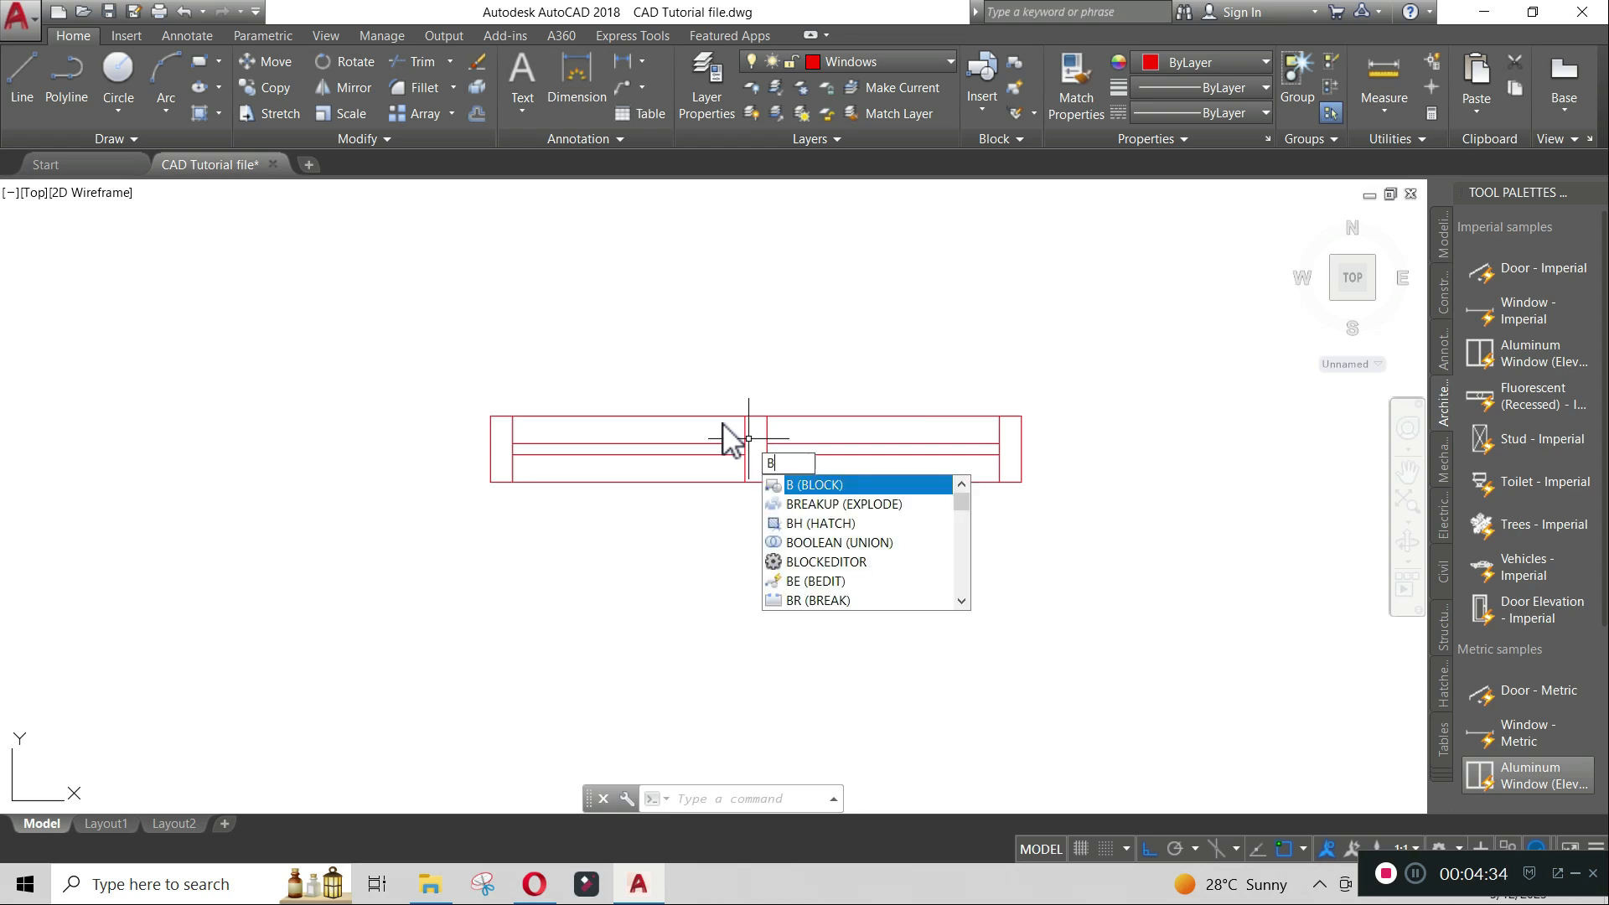
pyautogui.press('Return')
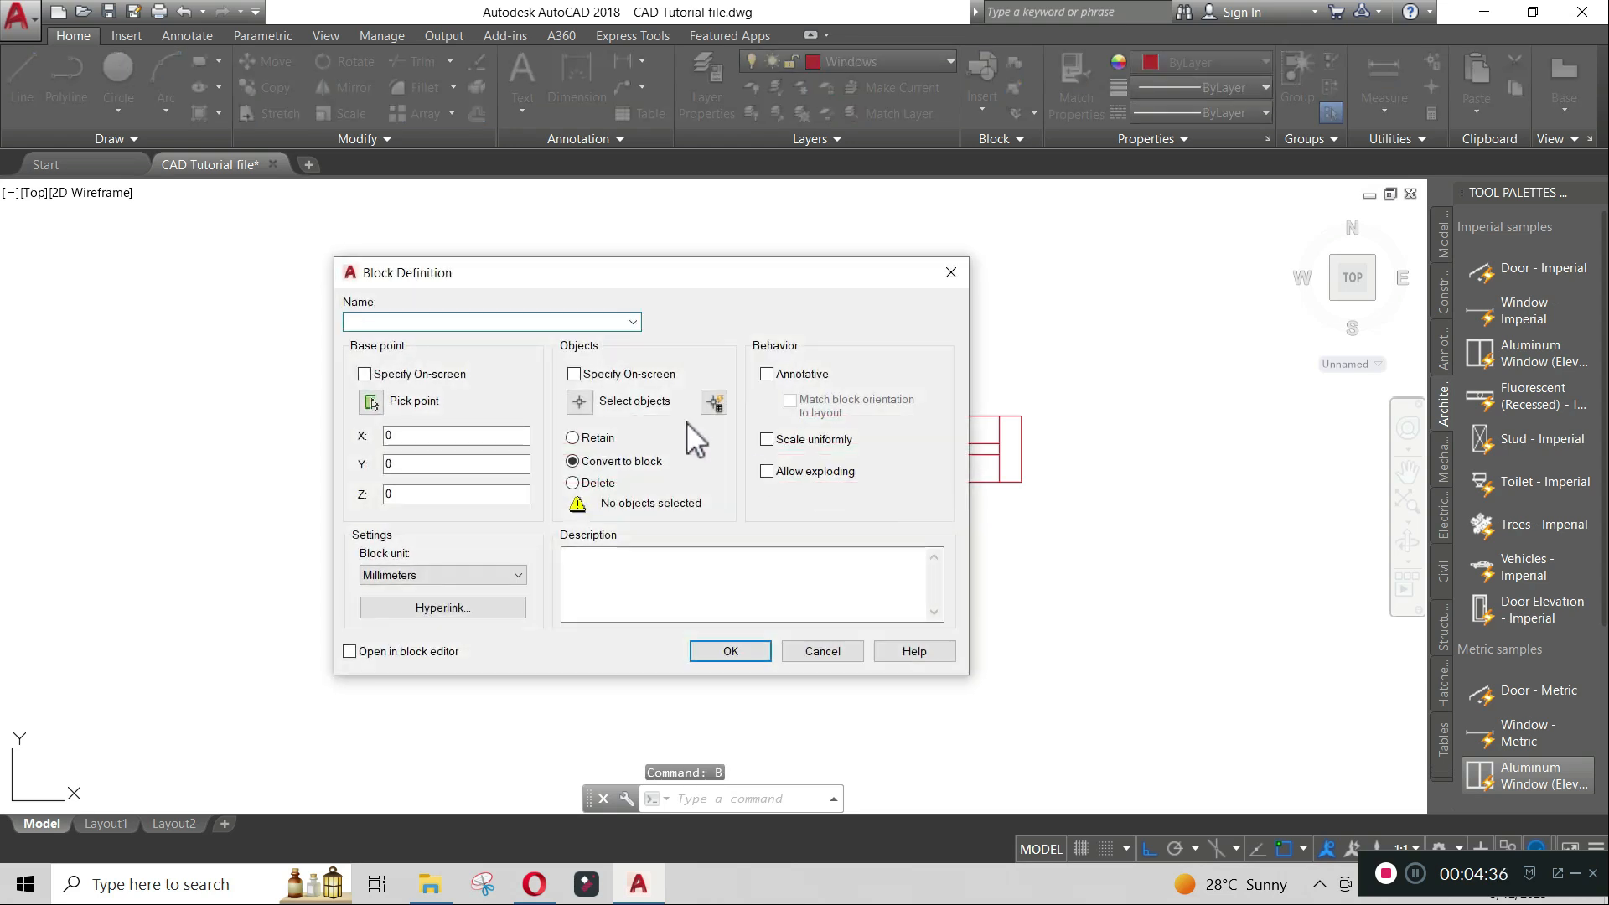
pyautogui.write('Wind')
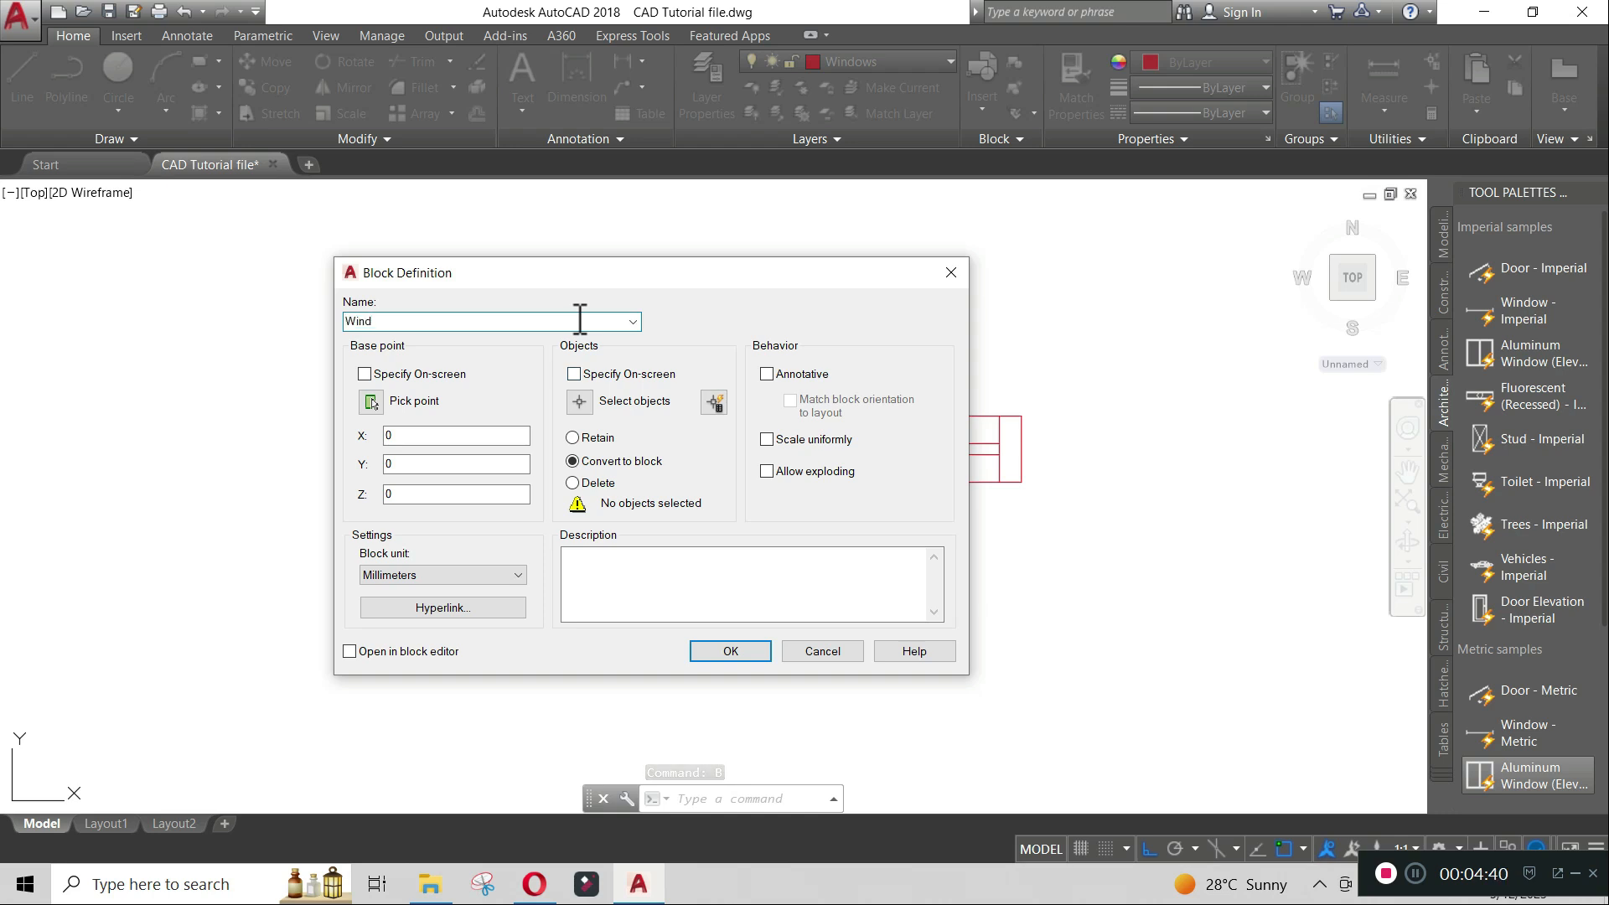
pyautogui.write('ow')
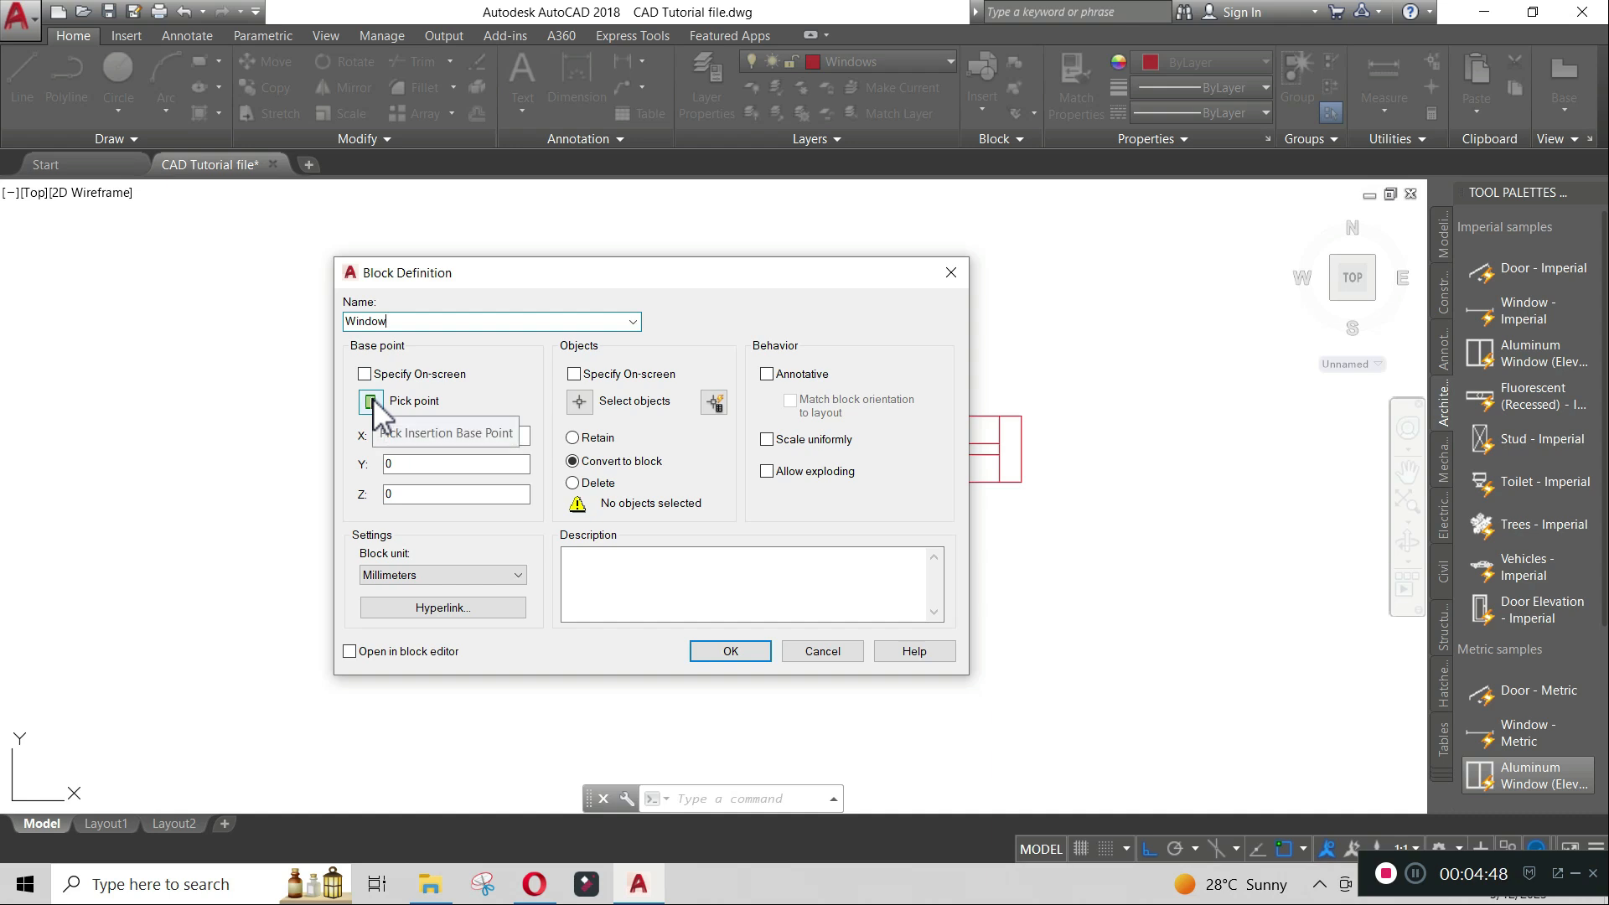
pyautogui.click(372, 401)
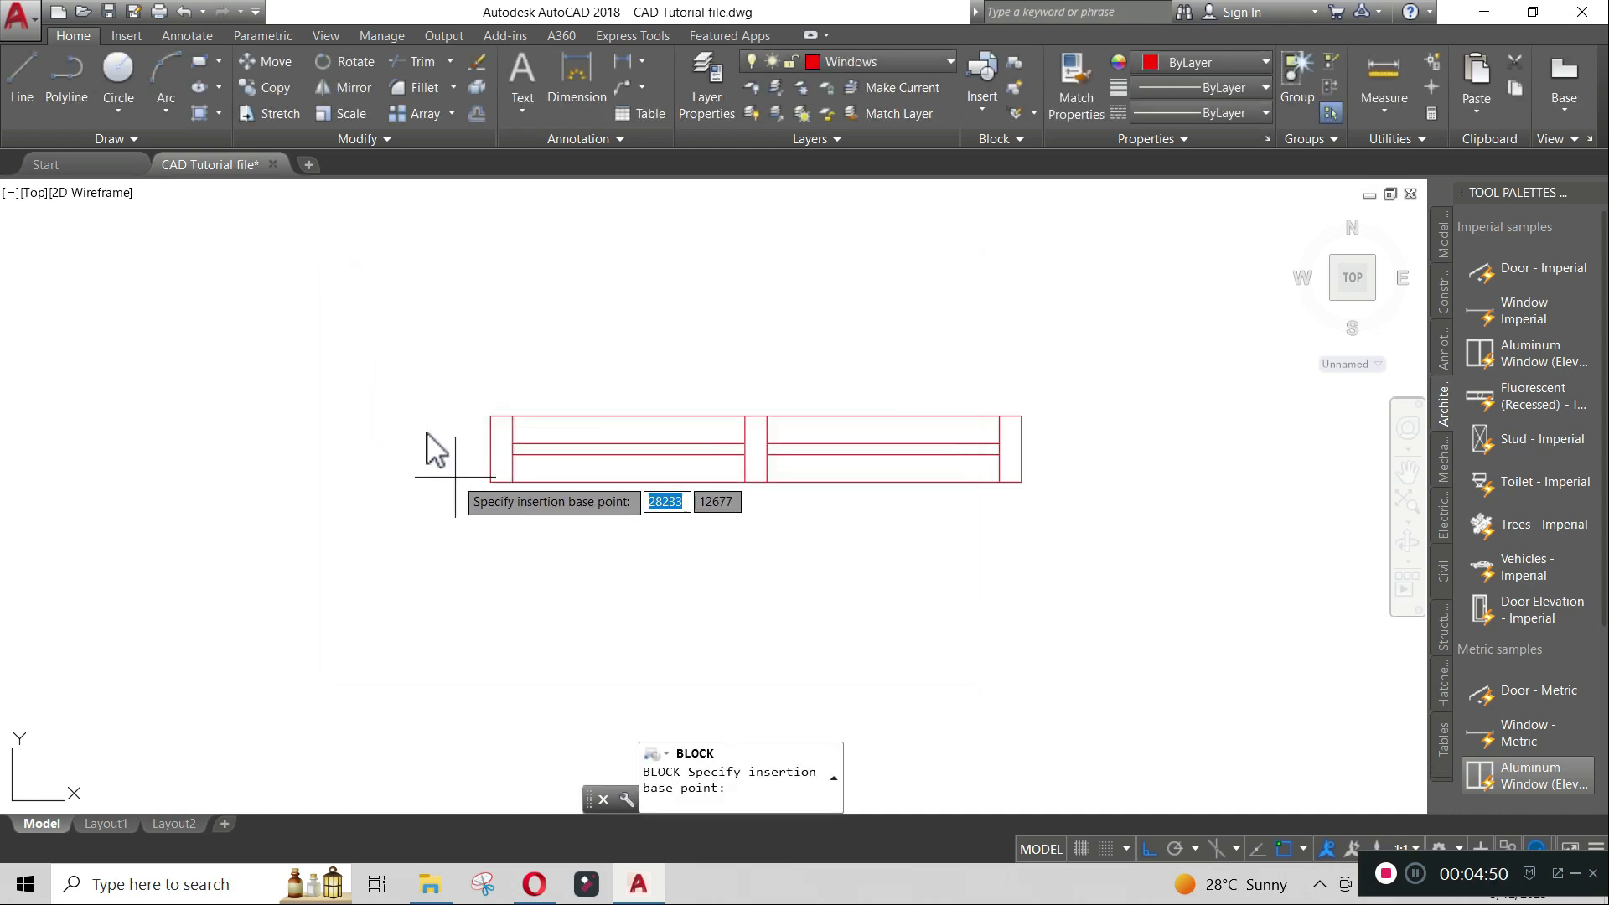
pyautogui.click(491, 416)
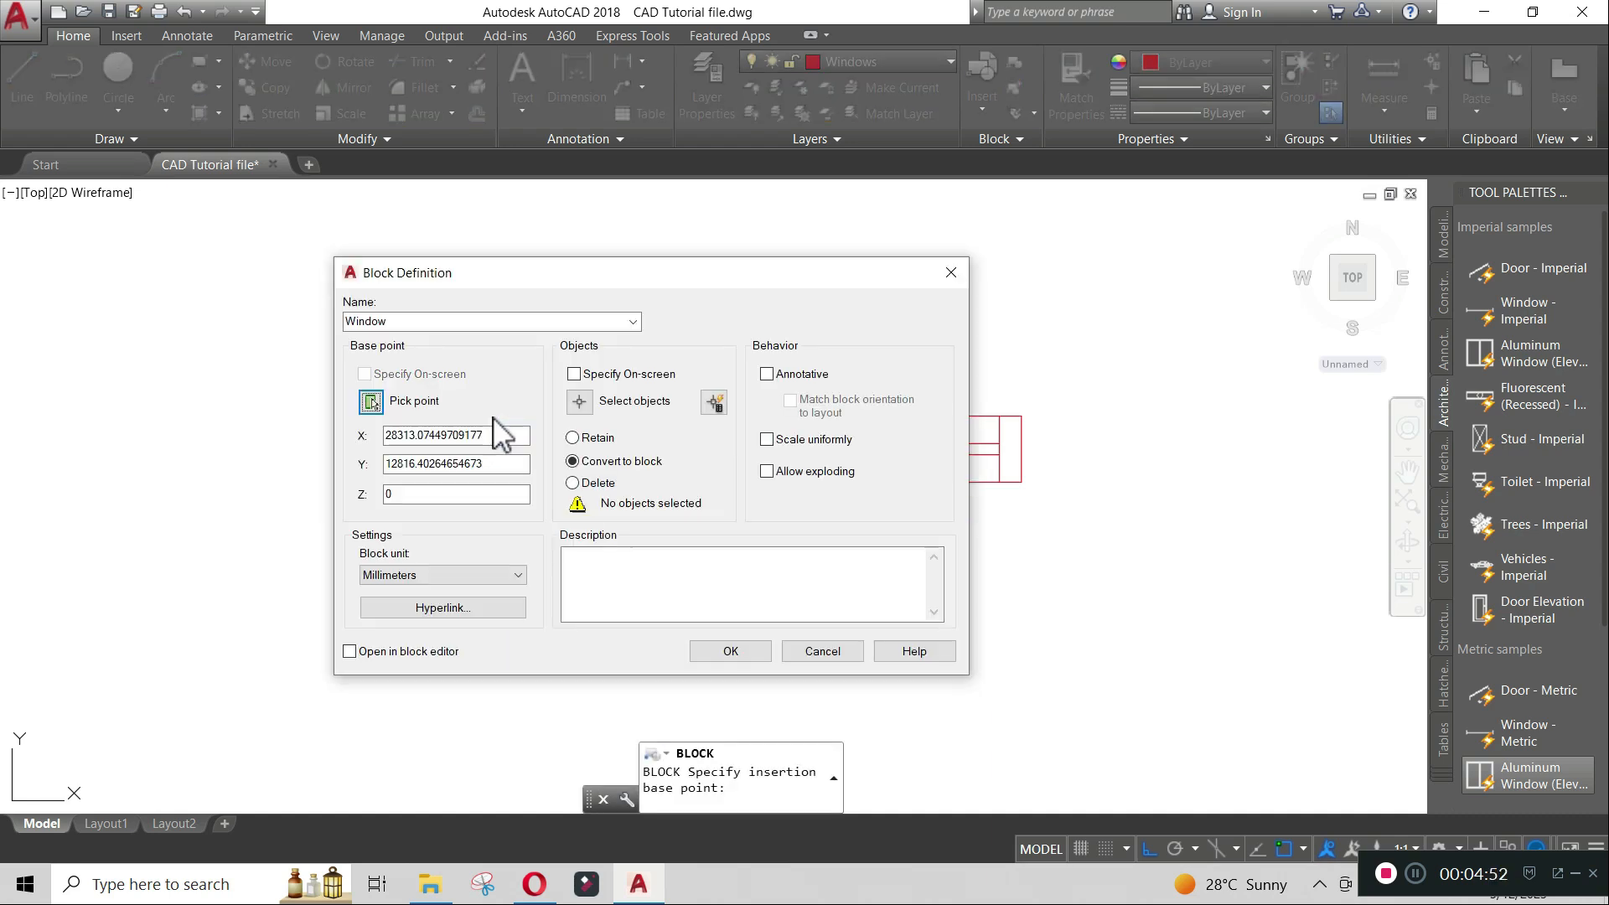
# - Select all lines of the window symbol and finish creating the Window block
pyautogui.click(586, 399)
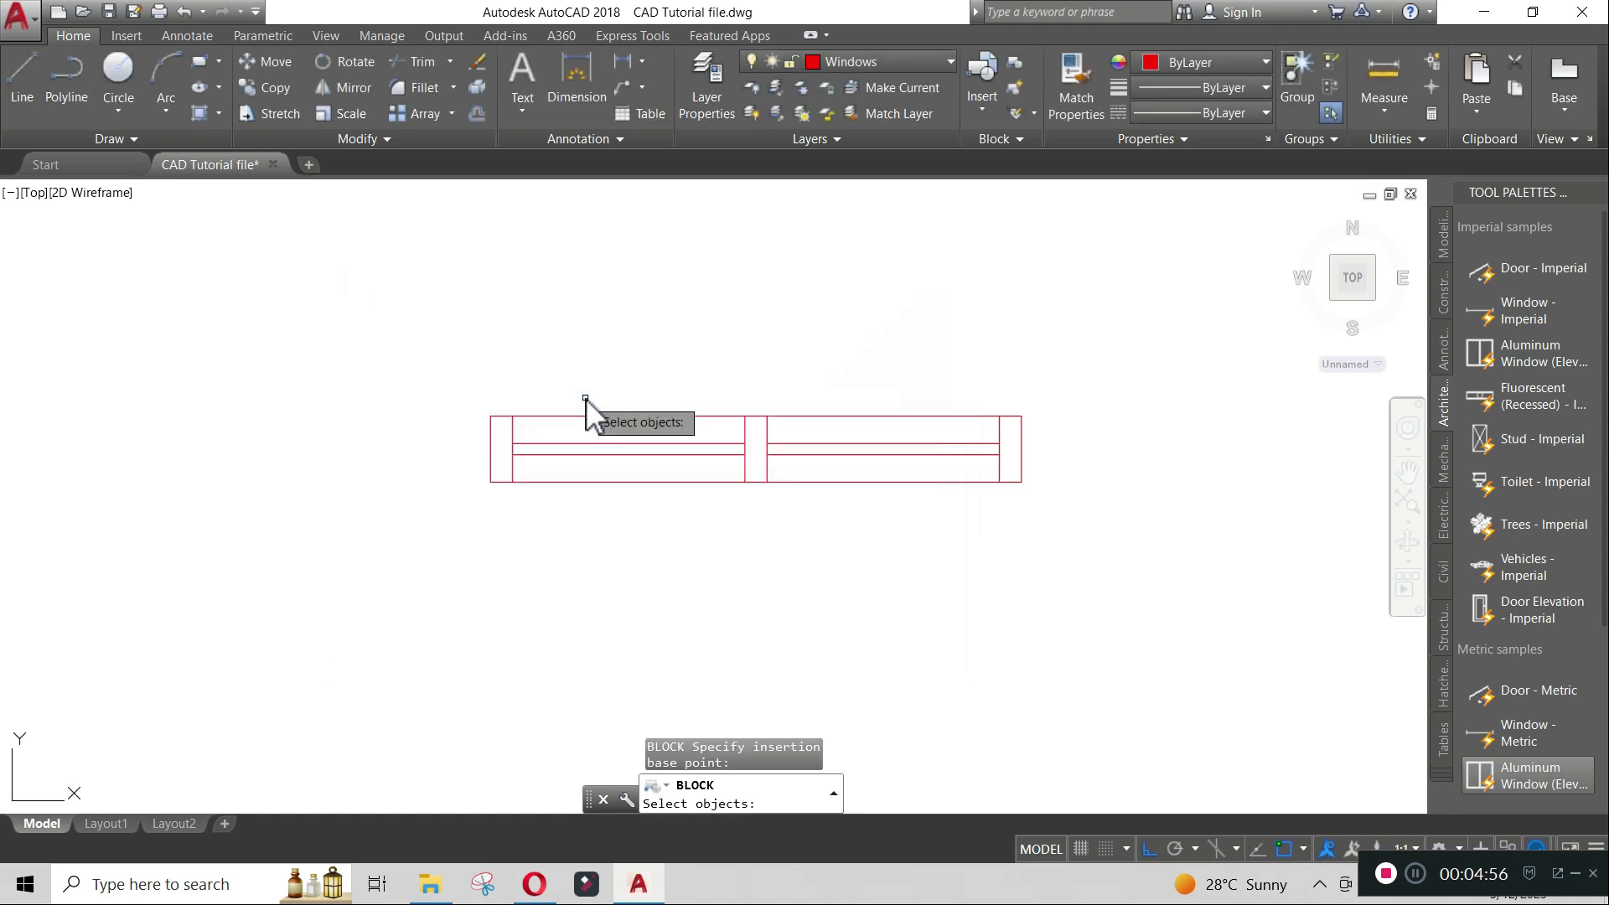
pyautogui.click(458, 377)
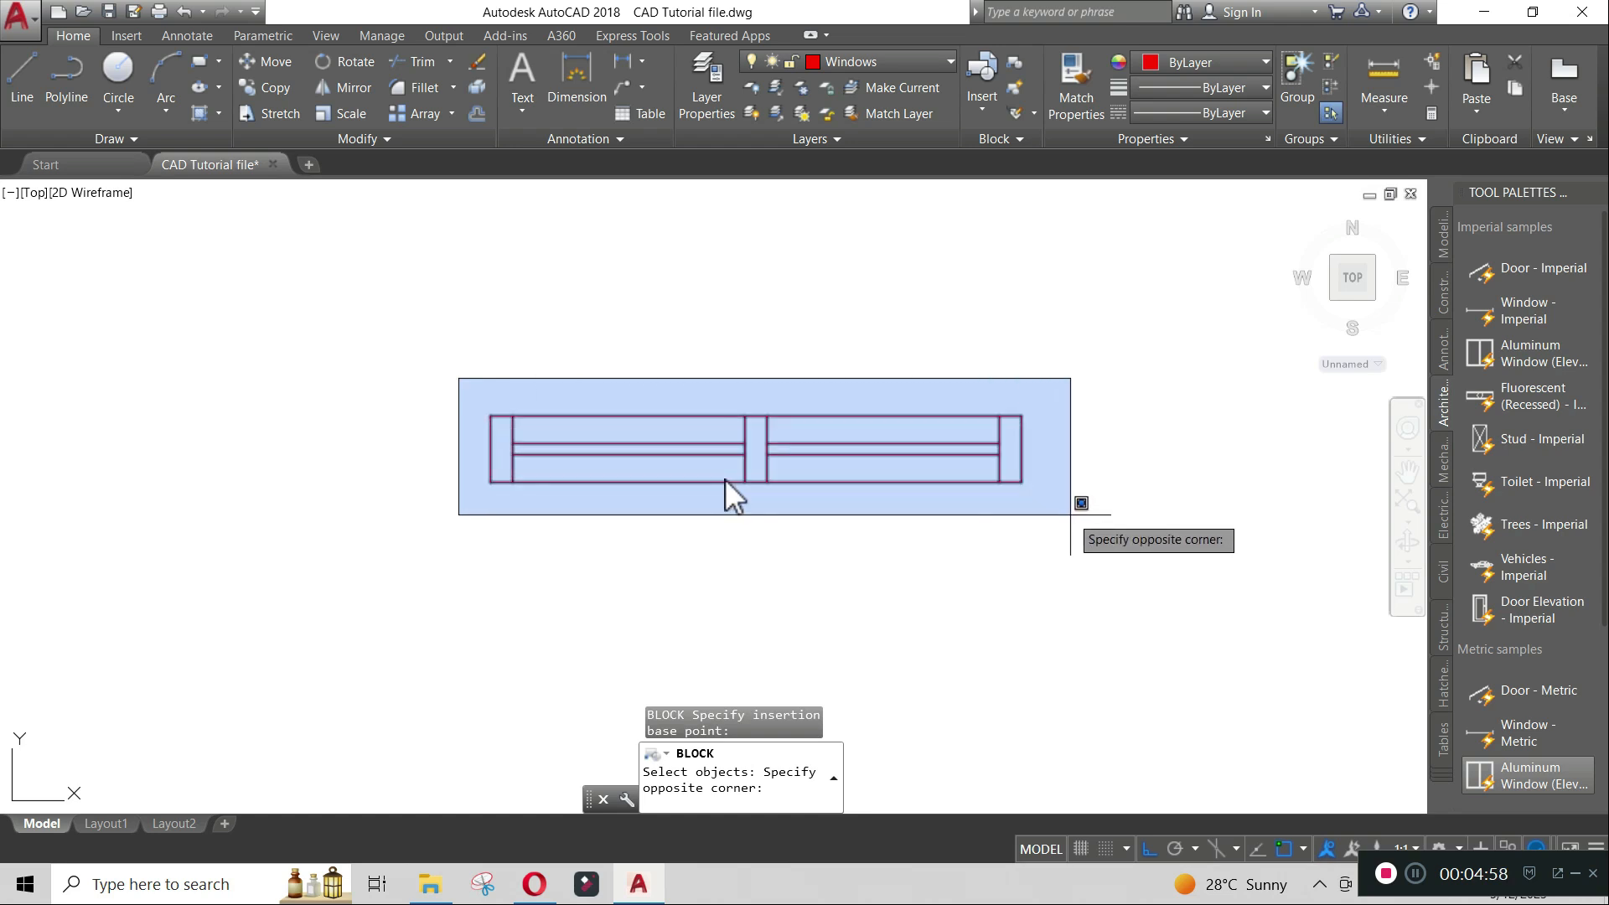
pyautogui.click(1077, 507)
pyautogui.press('Return')
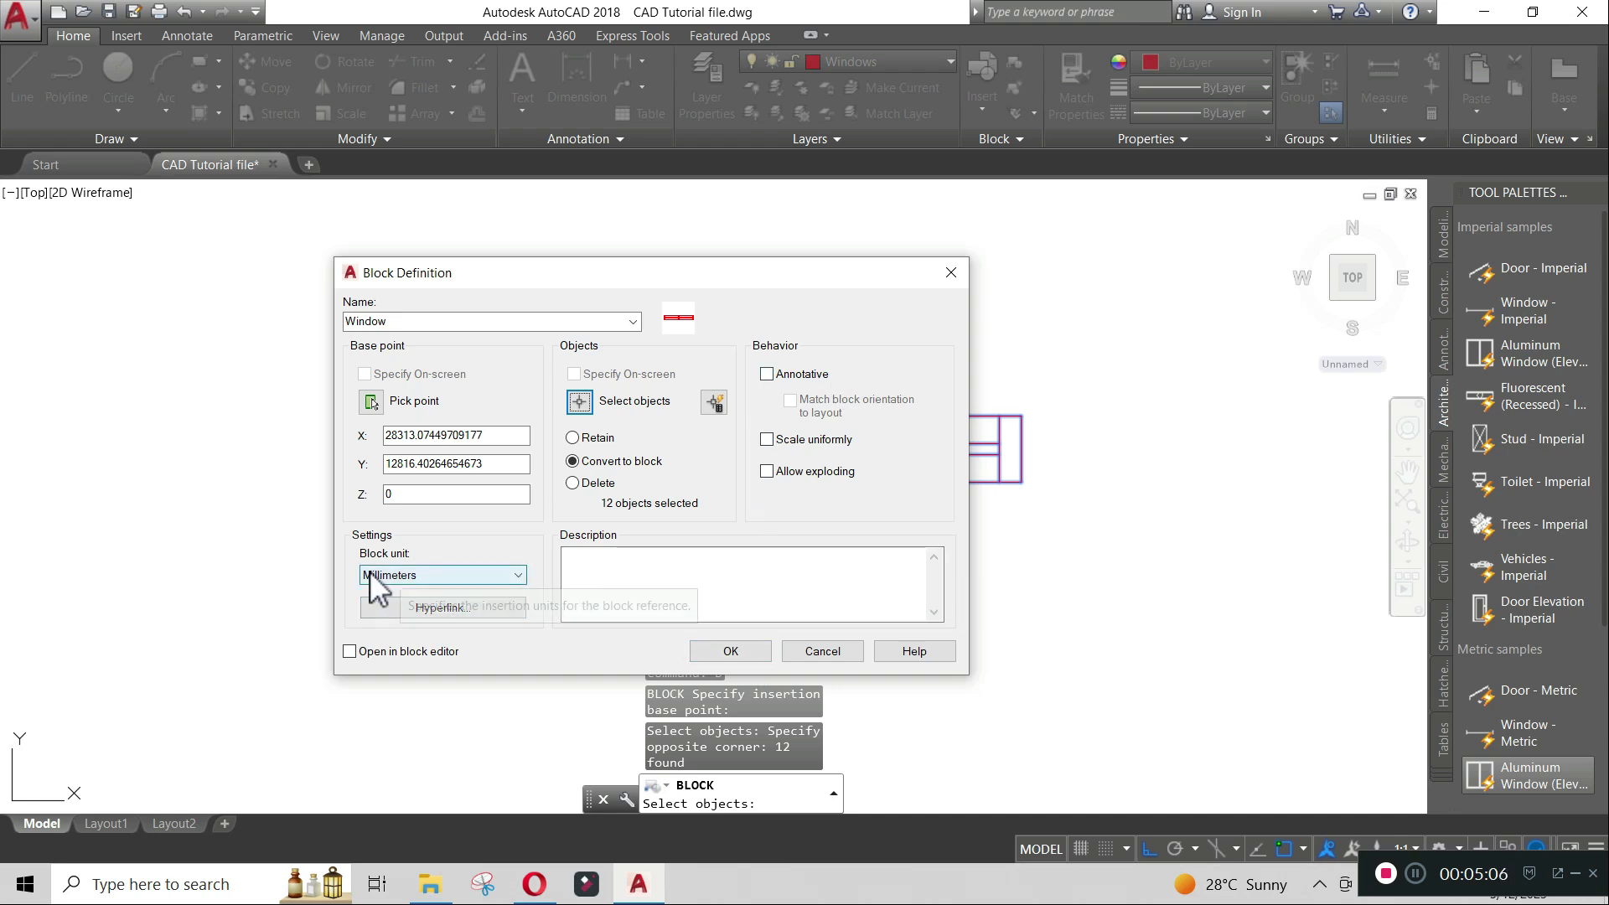
pyautogui.click(741, 645)
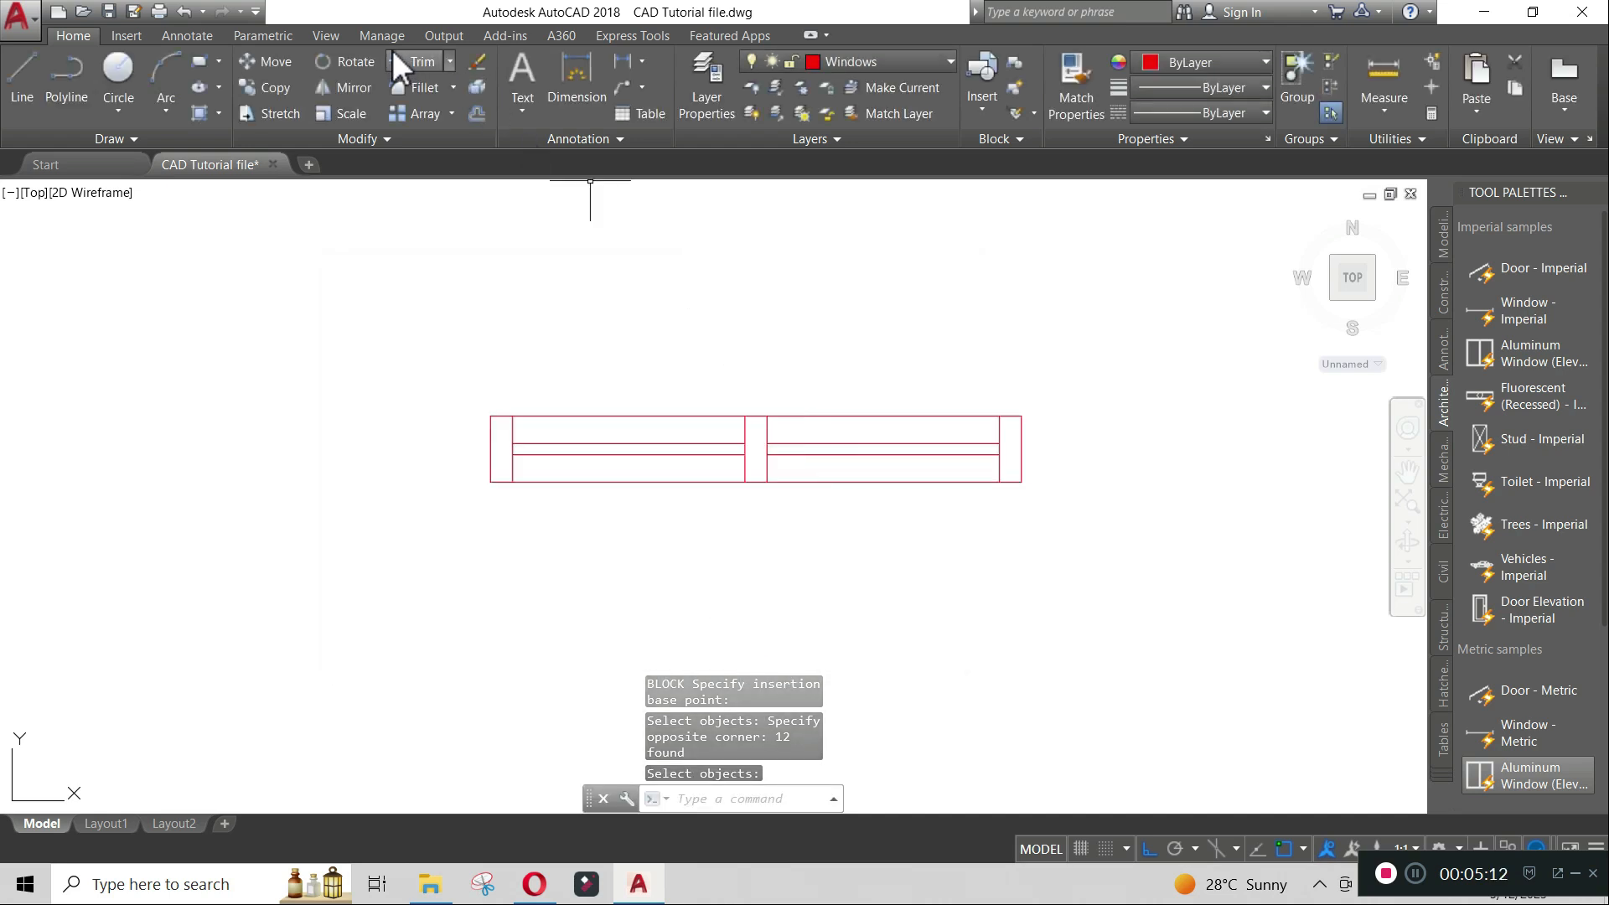
# - Open the block insert gallery to find the Window block
pyautogui.click(126, 36)
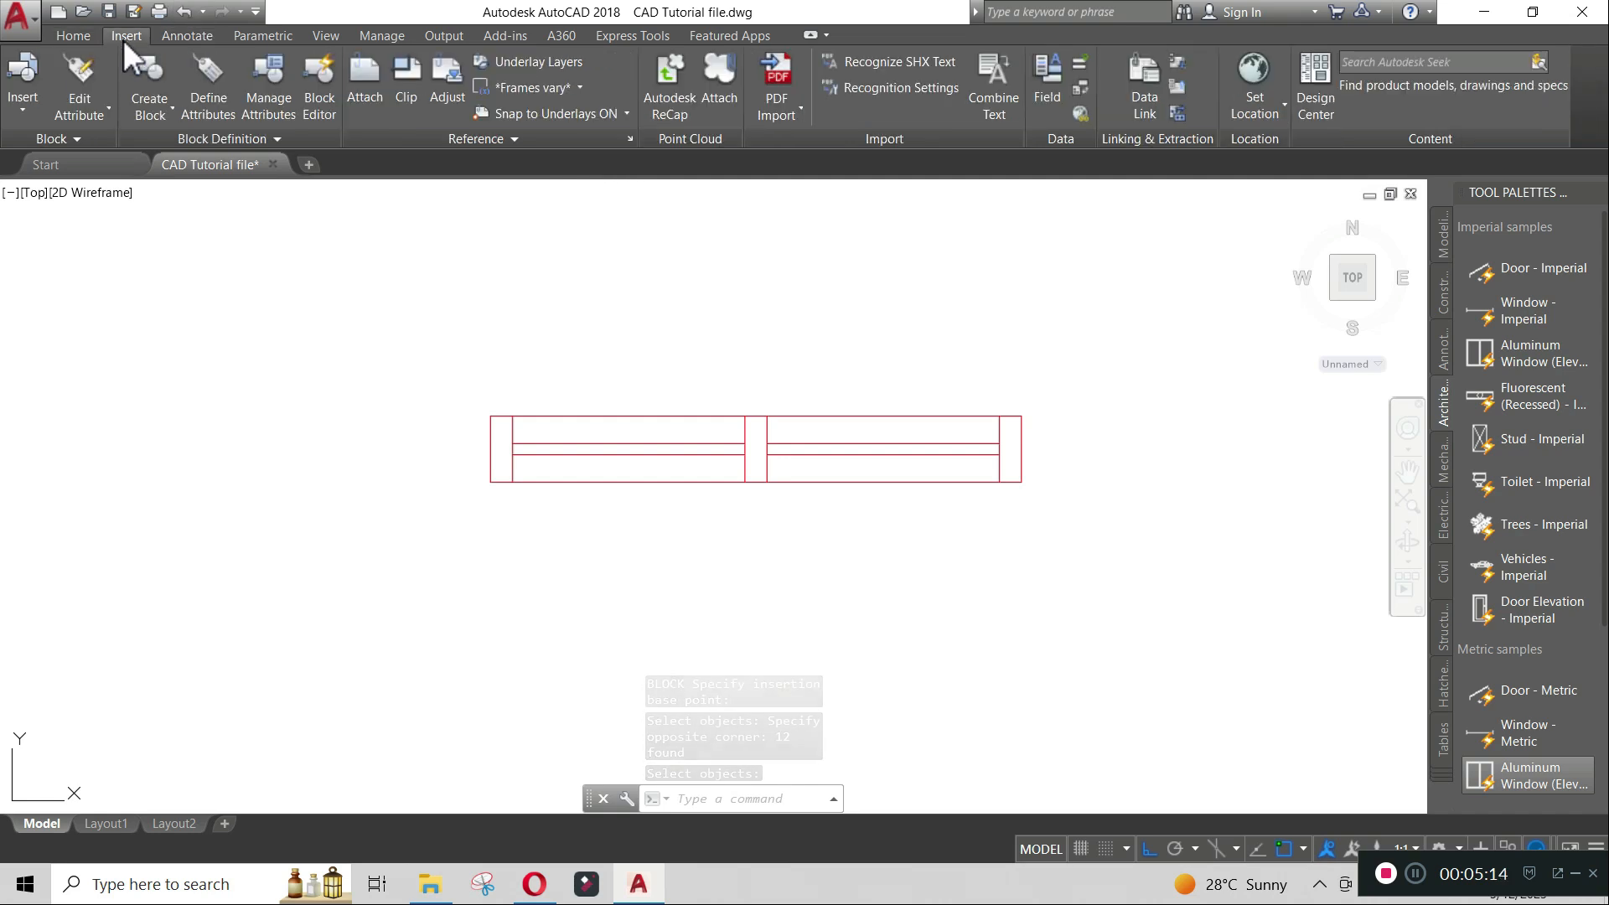
pyautogui.click(18, 116)
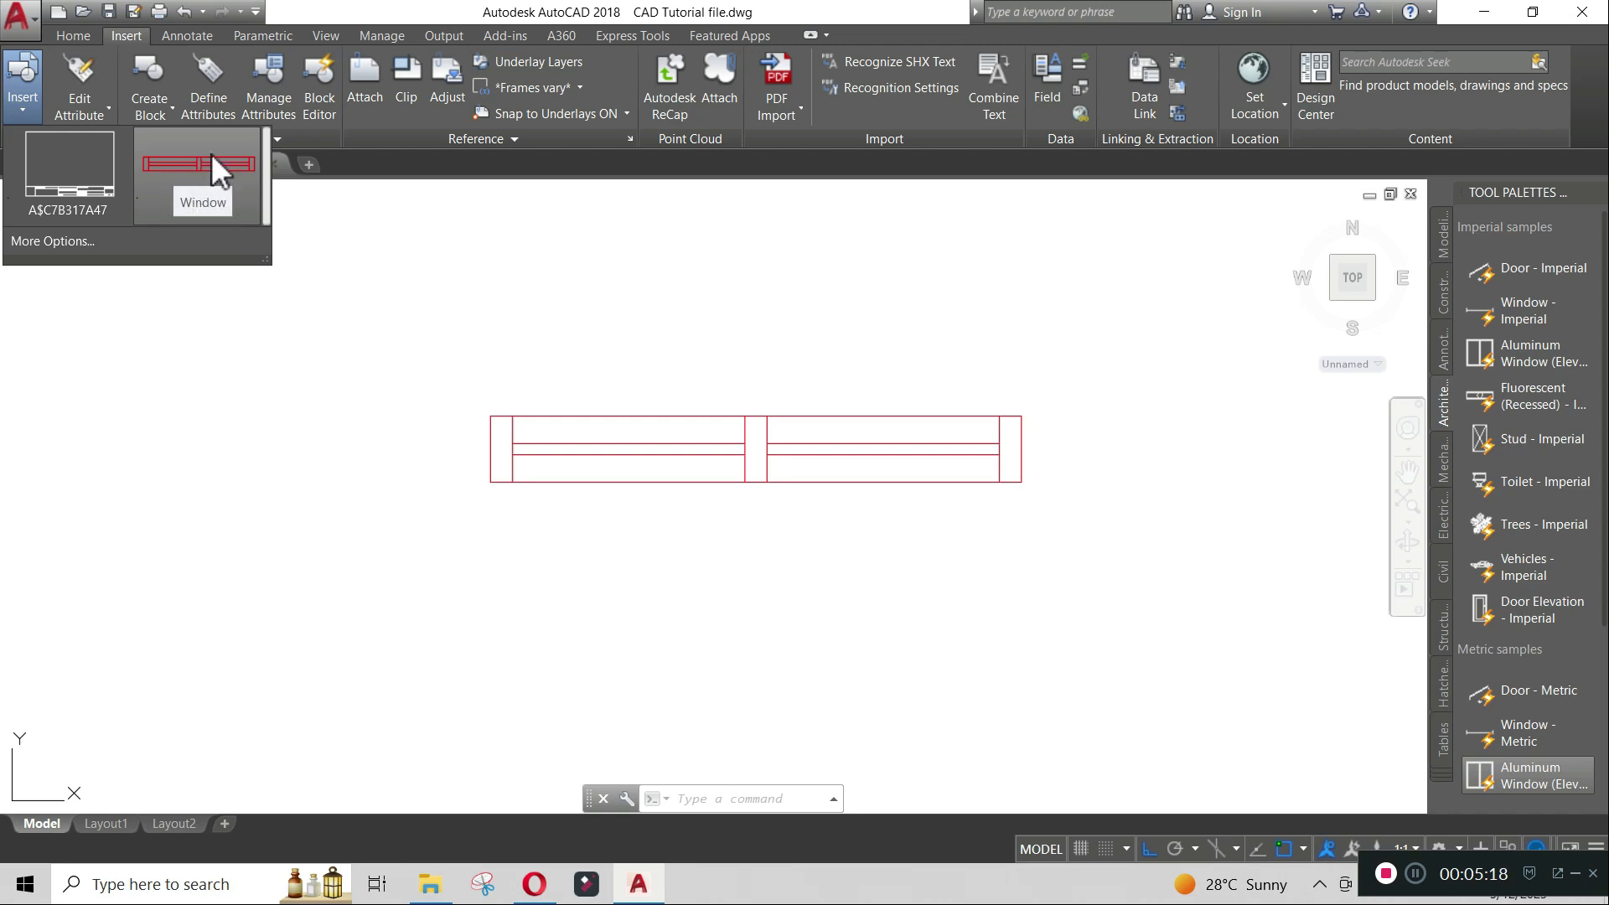
pyautogui.click(687, 322)
pyautogui.click(73, 35)
pyautogui.scroll(-8, 842, 323)
pyautogui.moveTo(761, 383); pyautogui.dragTo(765, 439, button='middle')
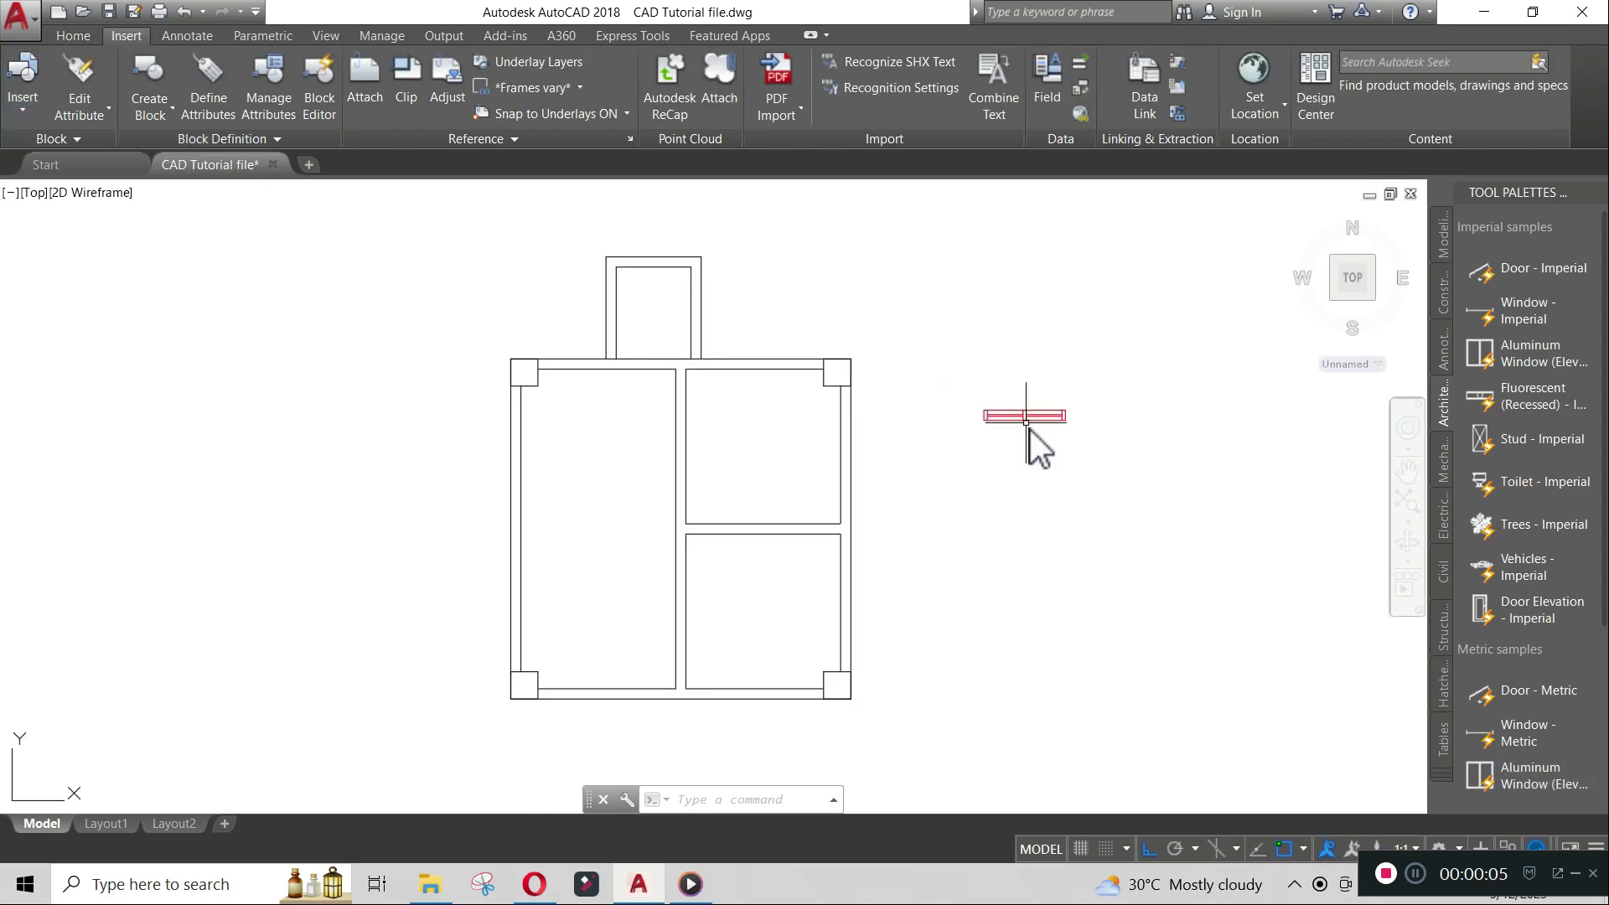
# - Delete the original window symbol lines drawn beside the floor plan
pyautogui.click(1021, 417)
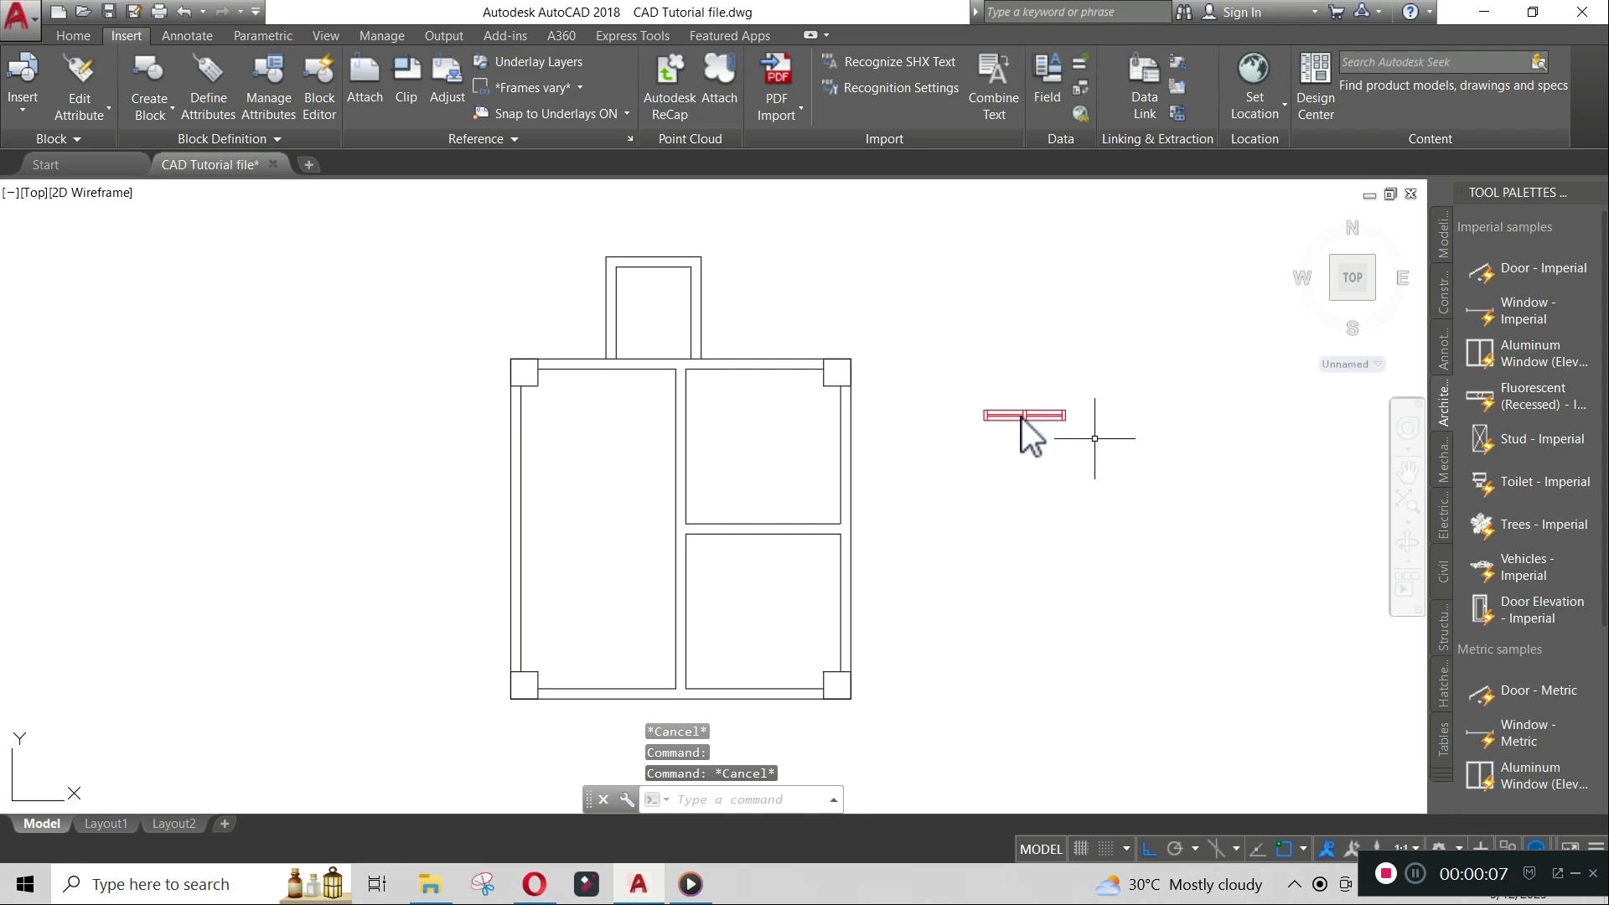
pyautogui.press('Escape')
pyautogui.click(1097, 448)
pyautogui.click(1026, 407)
pyautogui.press('Delete')
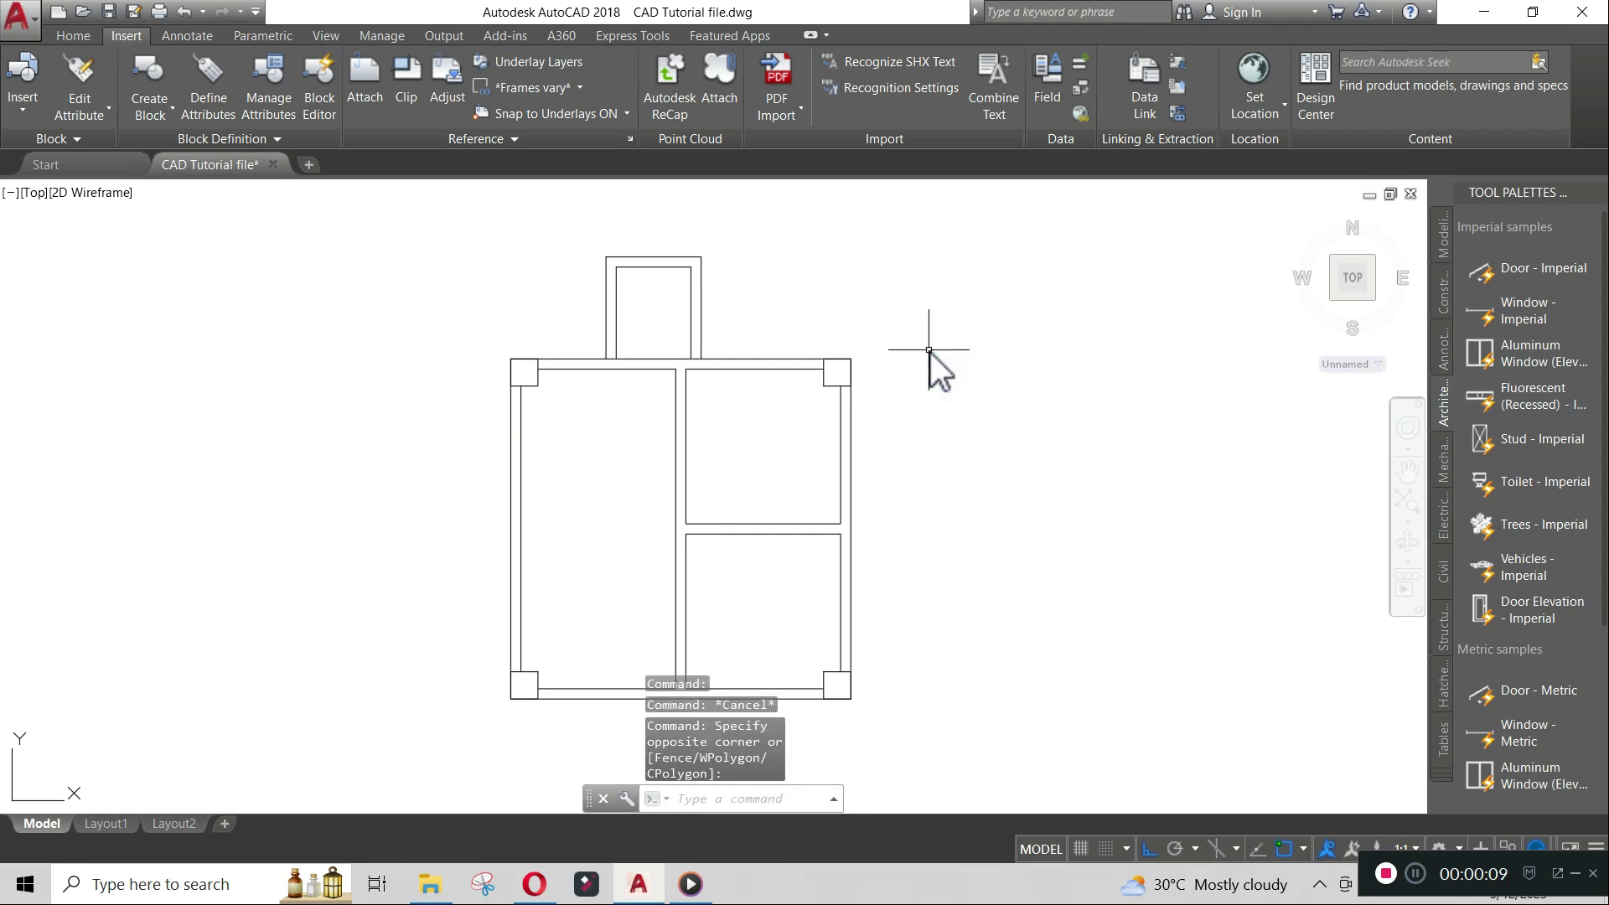
# - Insert the Window block from the block gallery, placing it just below the plan's bottom wall
pyautogui.click(29, 107)
pyautogui.click(188, 185)
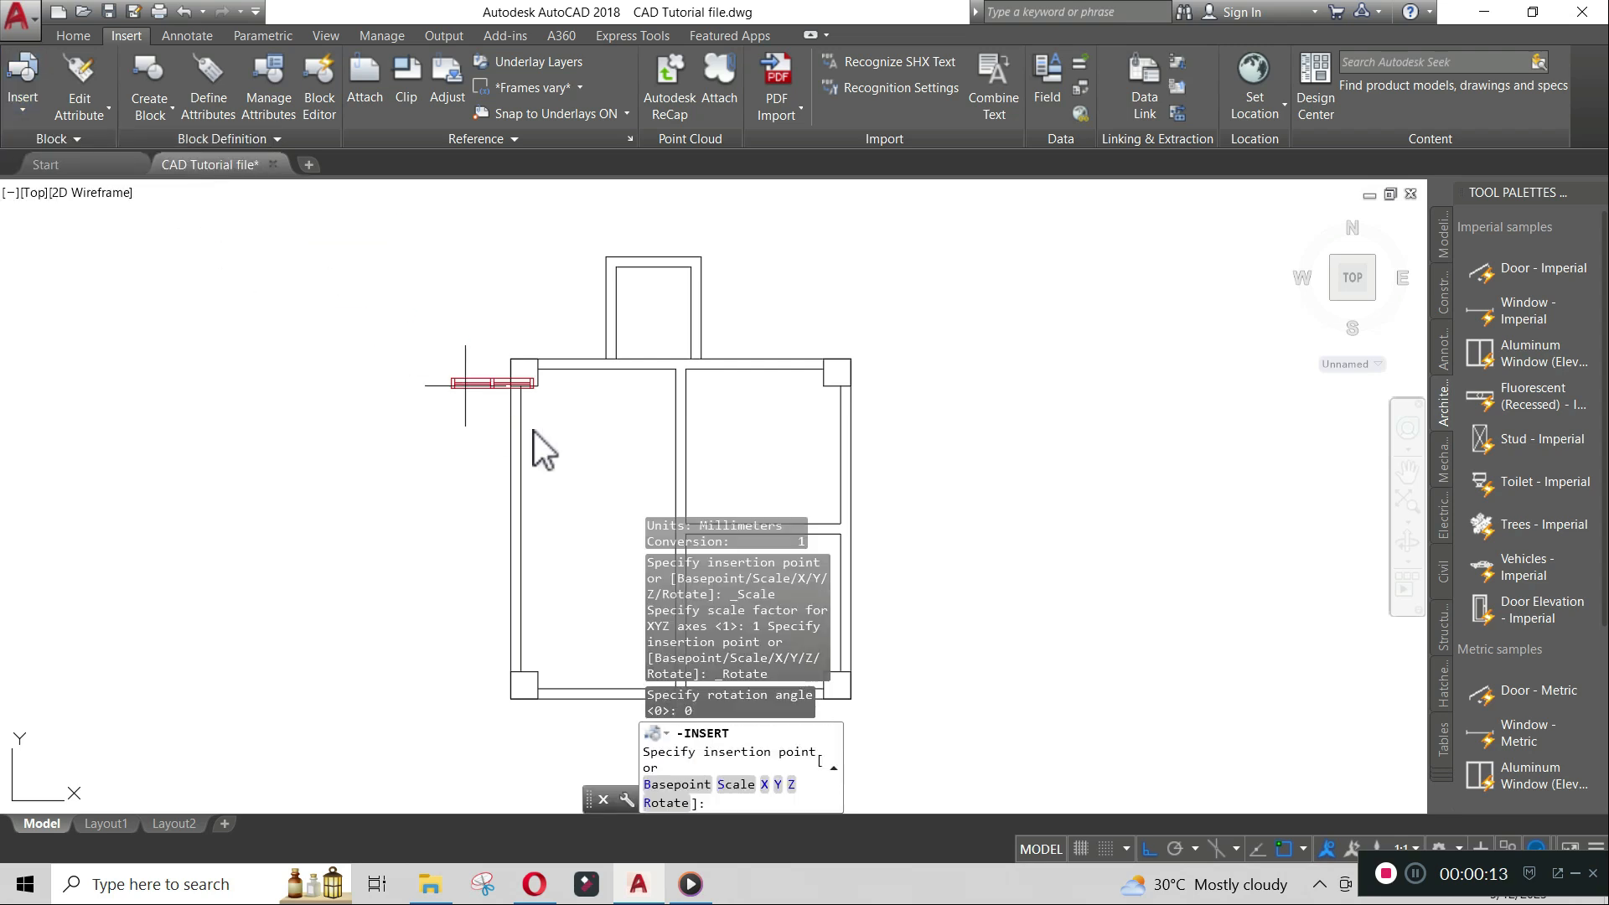
pyautogui.moveTo(835, 558)
pyautogui.mouseDown(button='middle')
pyautogui.moveTo(921, 399)
pyautogui.moveTo(893, 269)
pyautogui.mouseUp(button='middle')
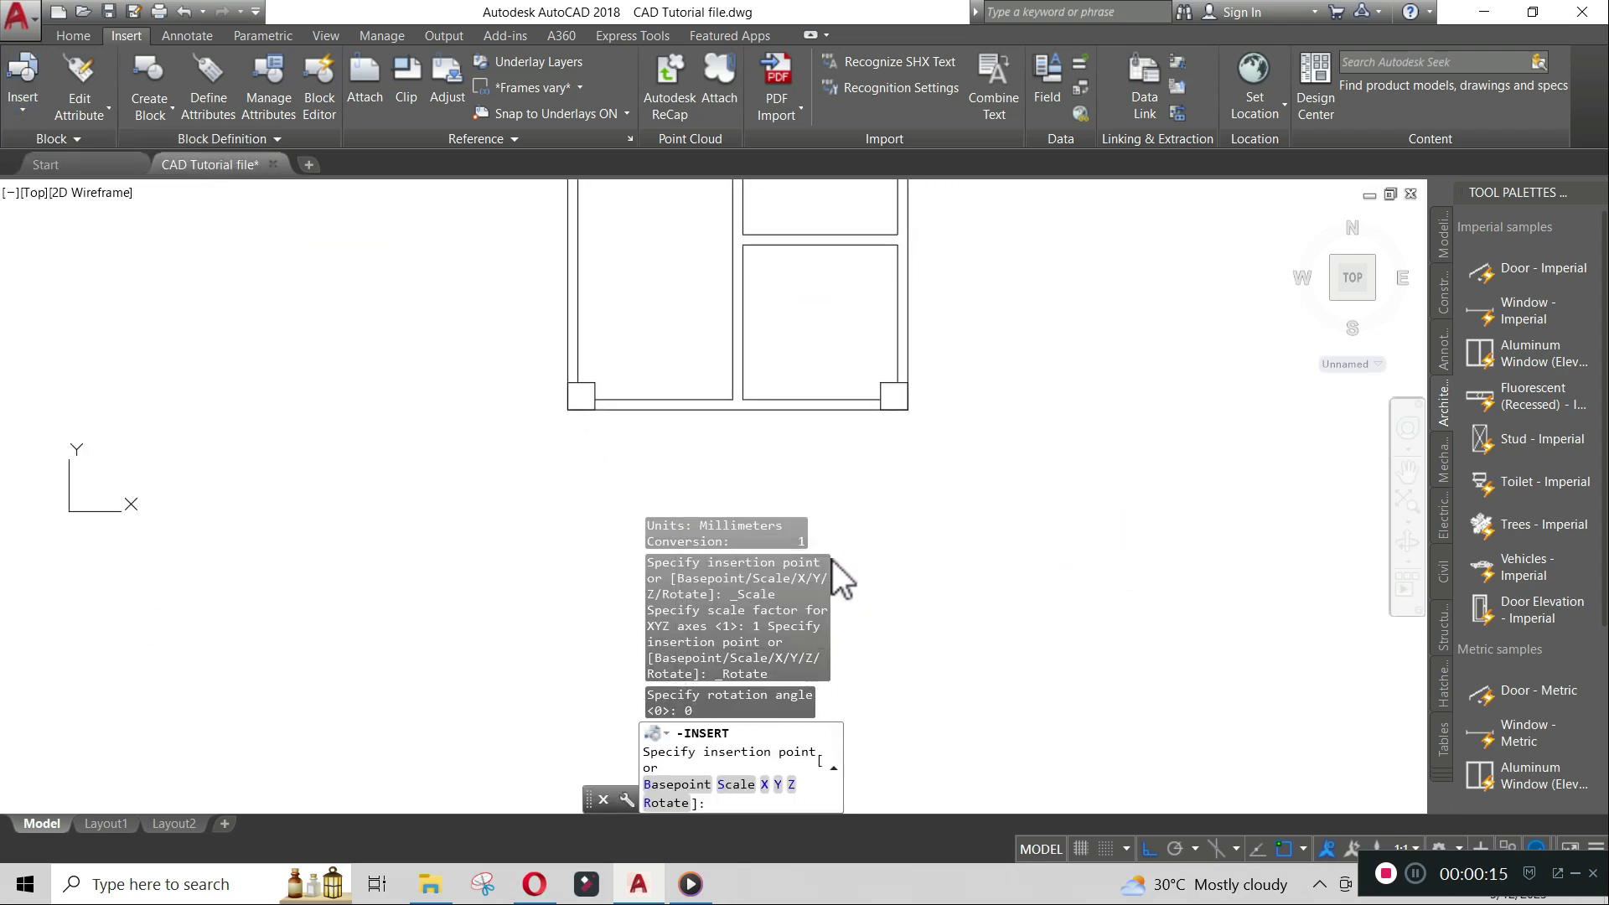
pyautogui.scroll(2, 685, 445)
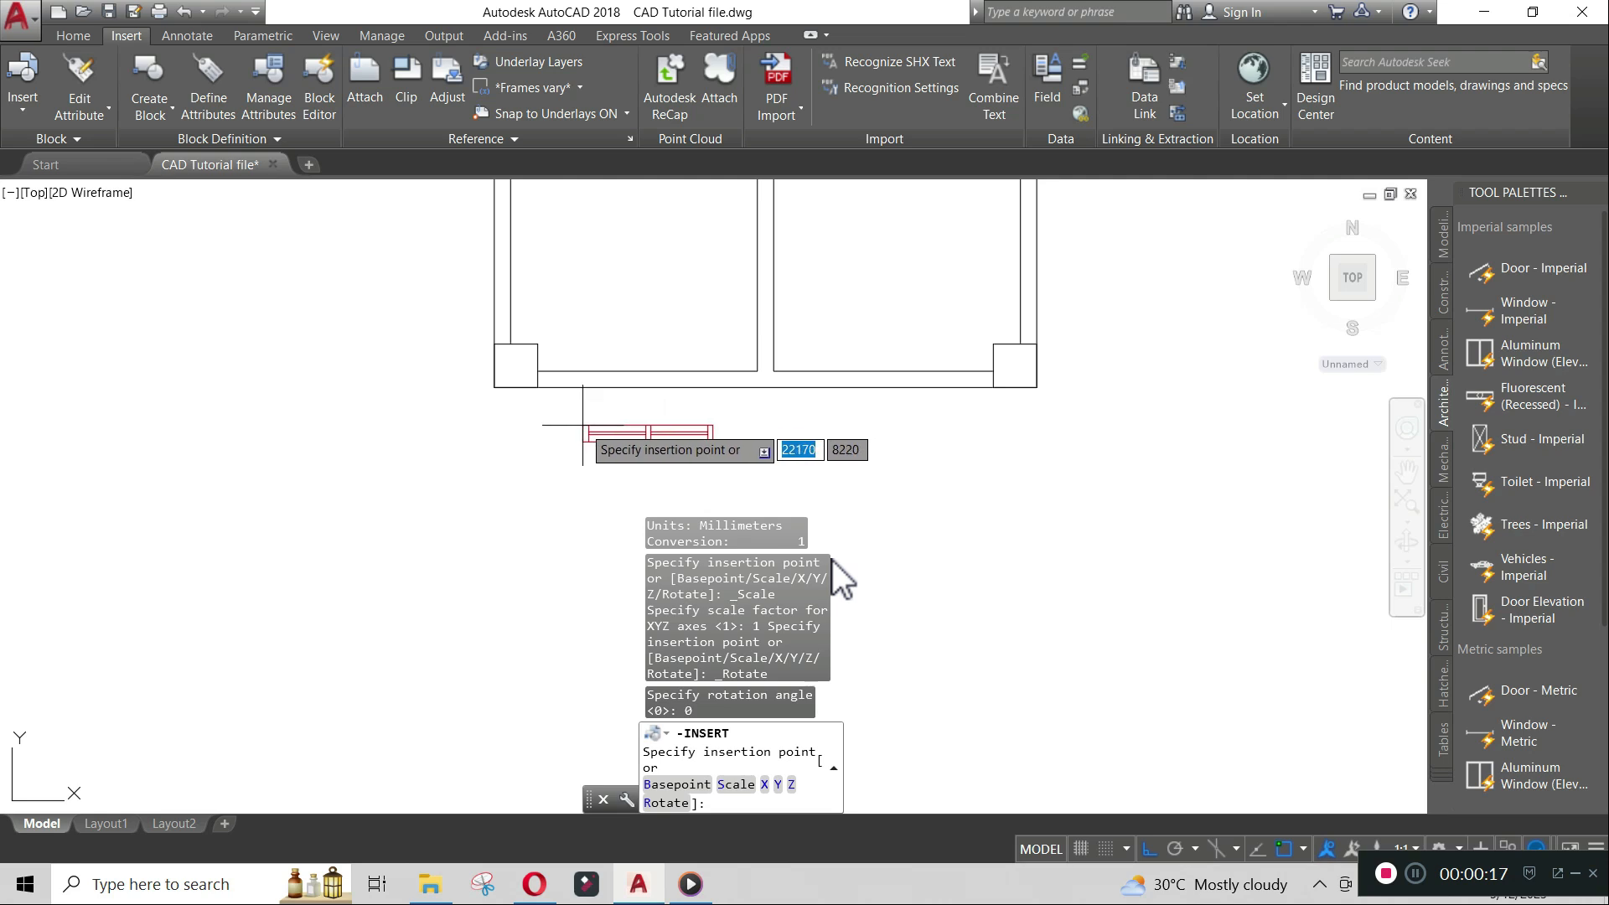
pyautogui.click(583, 412)
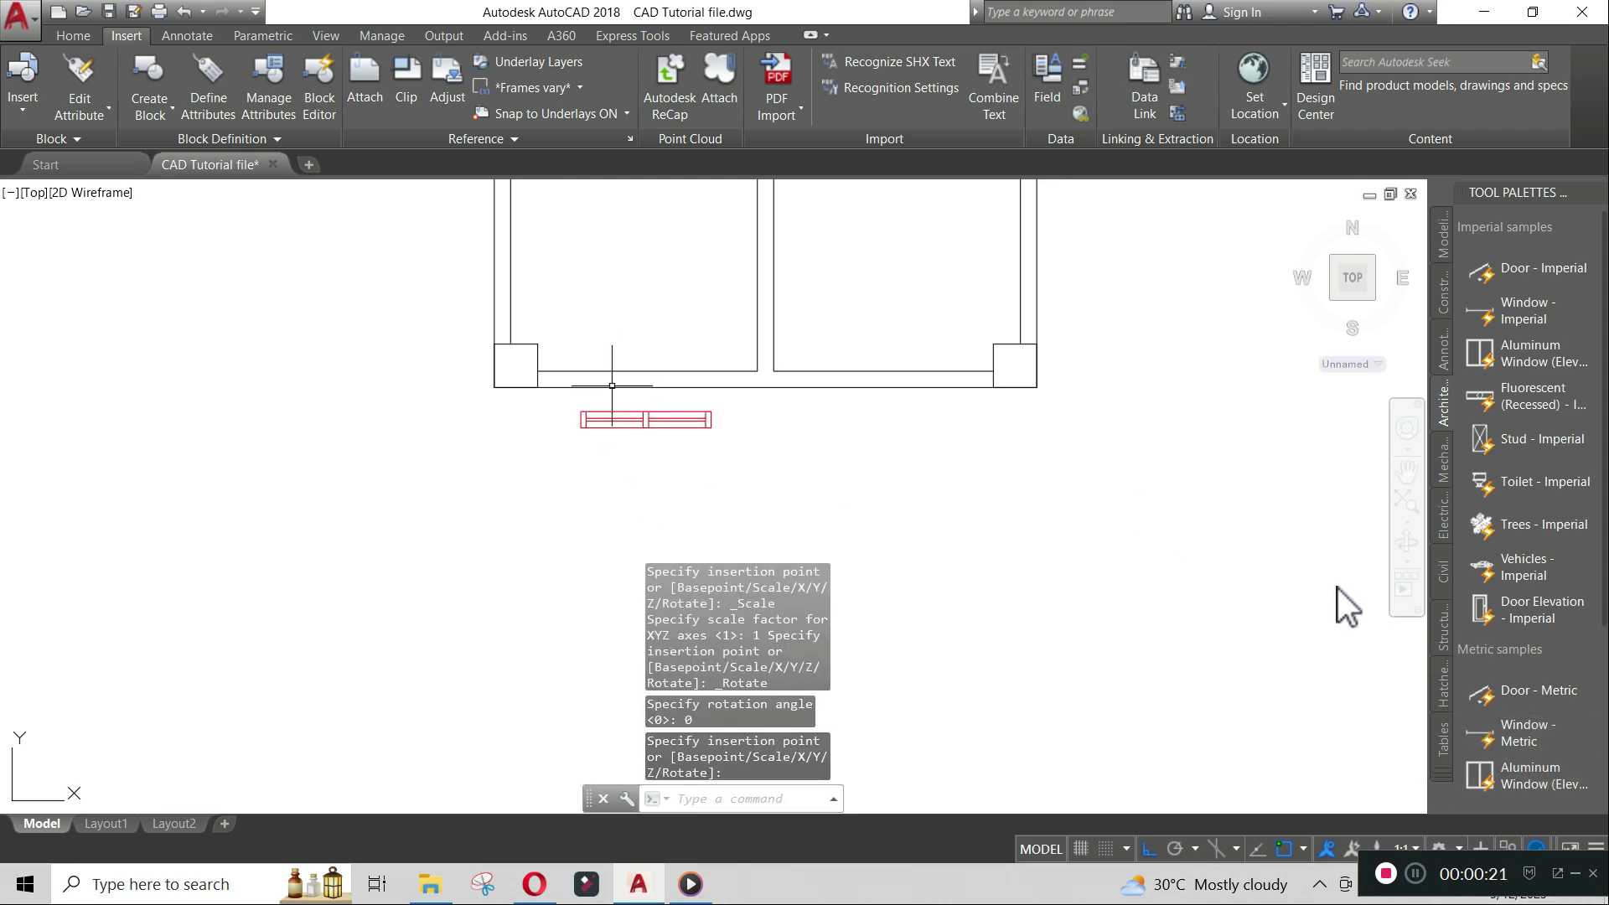
# - Move the Window block into the left room's bottom wall, tracking 800 along the wall from its corner
pyautogui.scroll(4, 612, 385)
pyautogui.write('M')
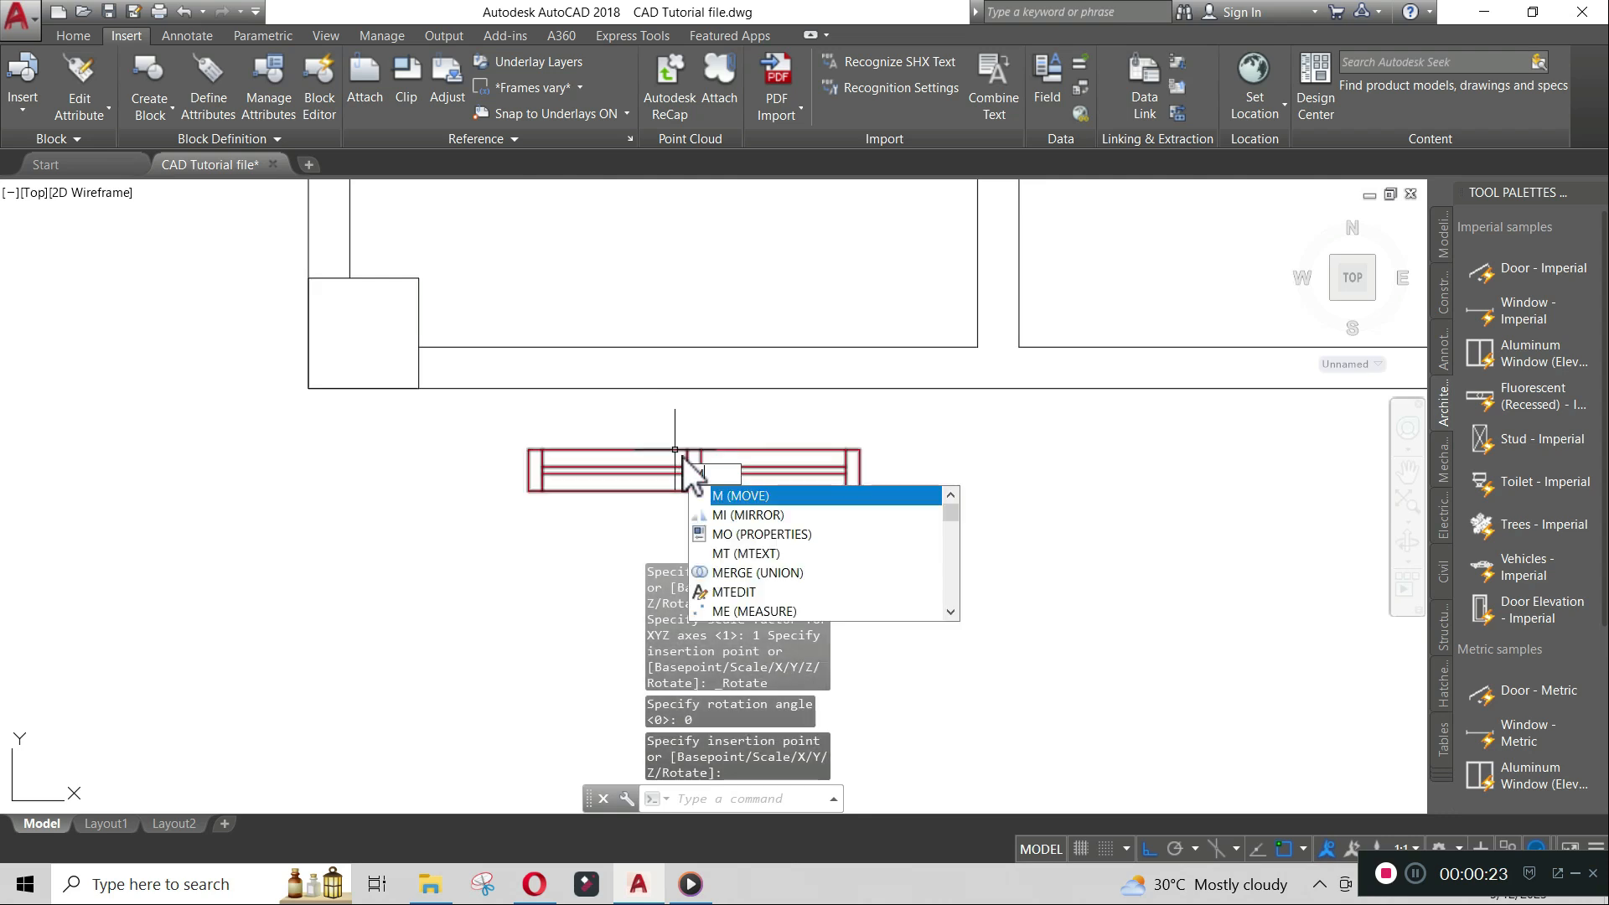
pyautogui.press('Return')
pyautogui.click(676, 455)
pyautogui.press('Return')
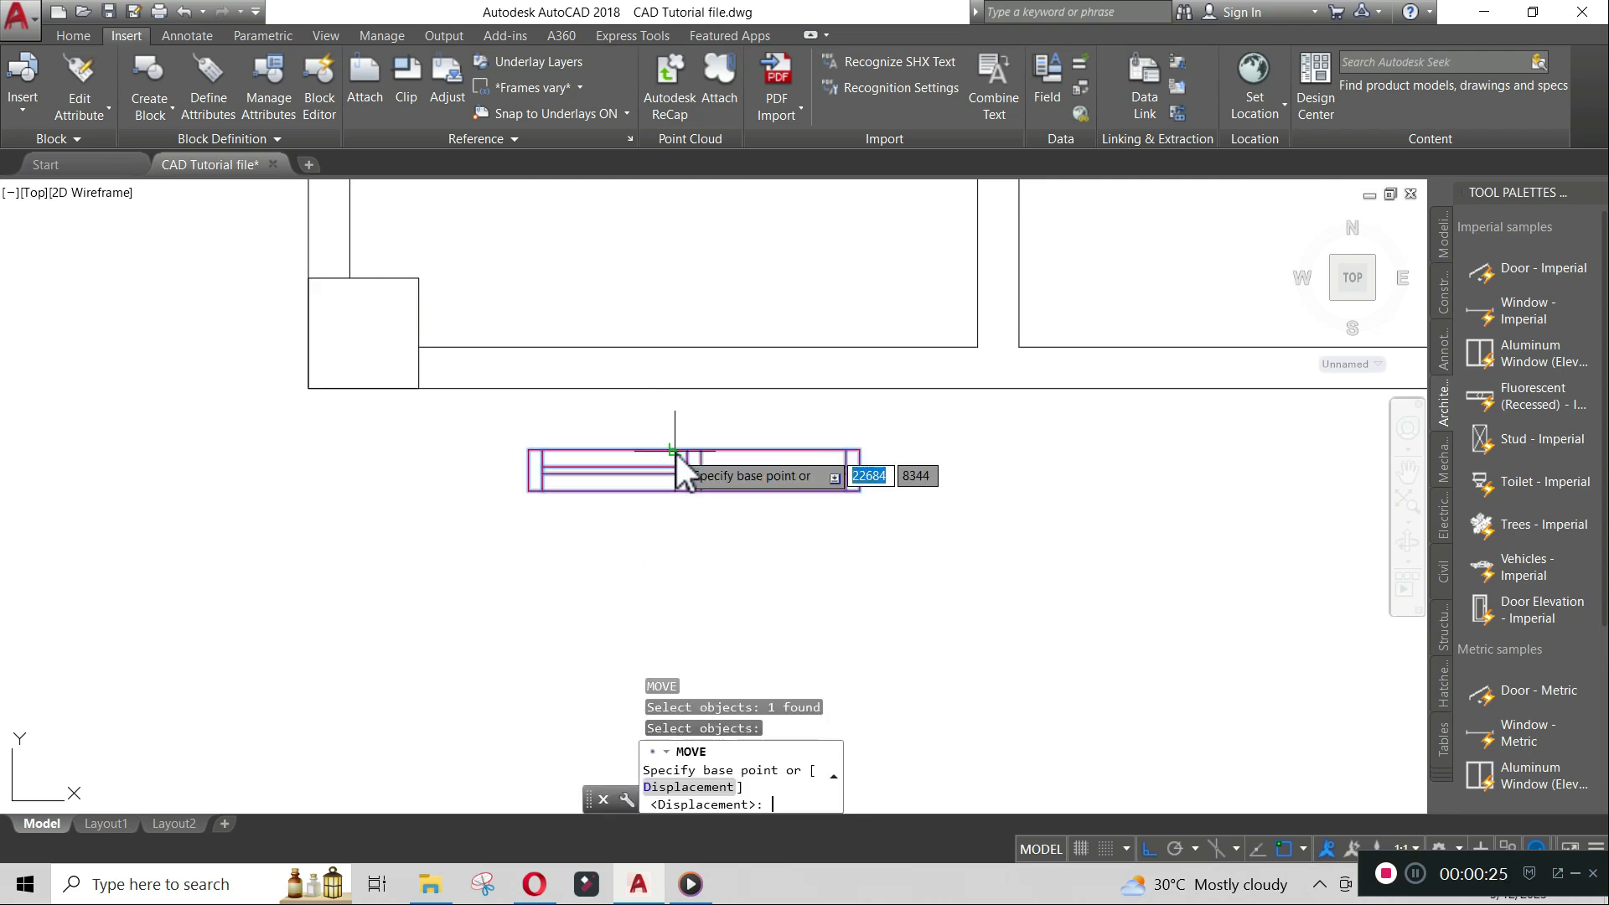
pyautogui.click(529, 452)
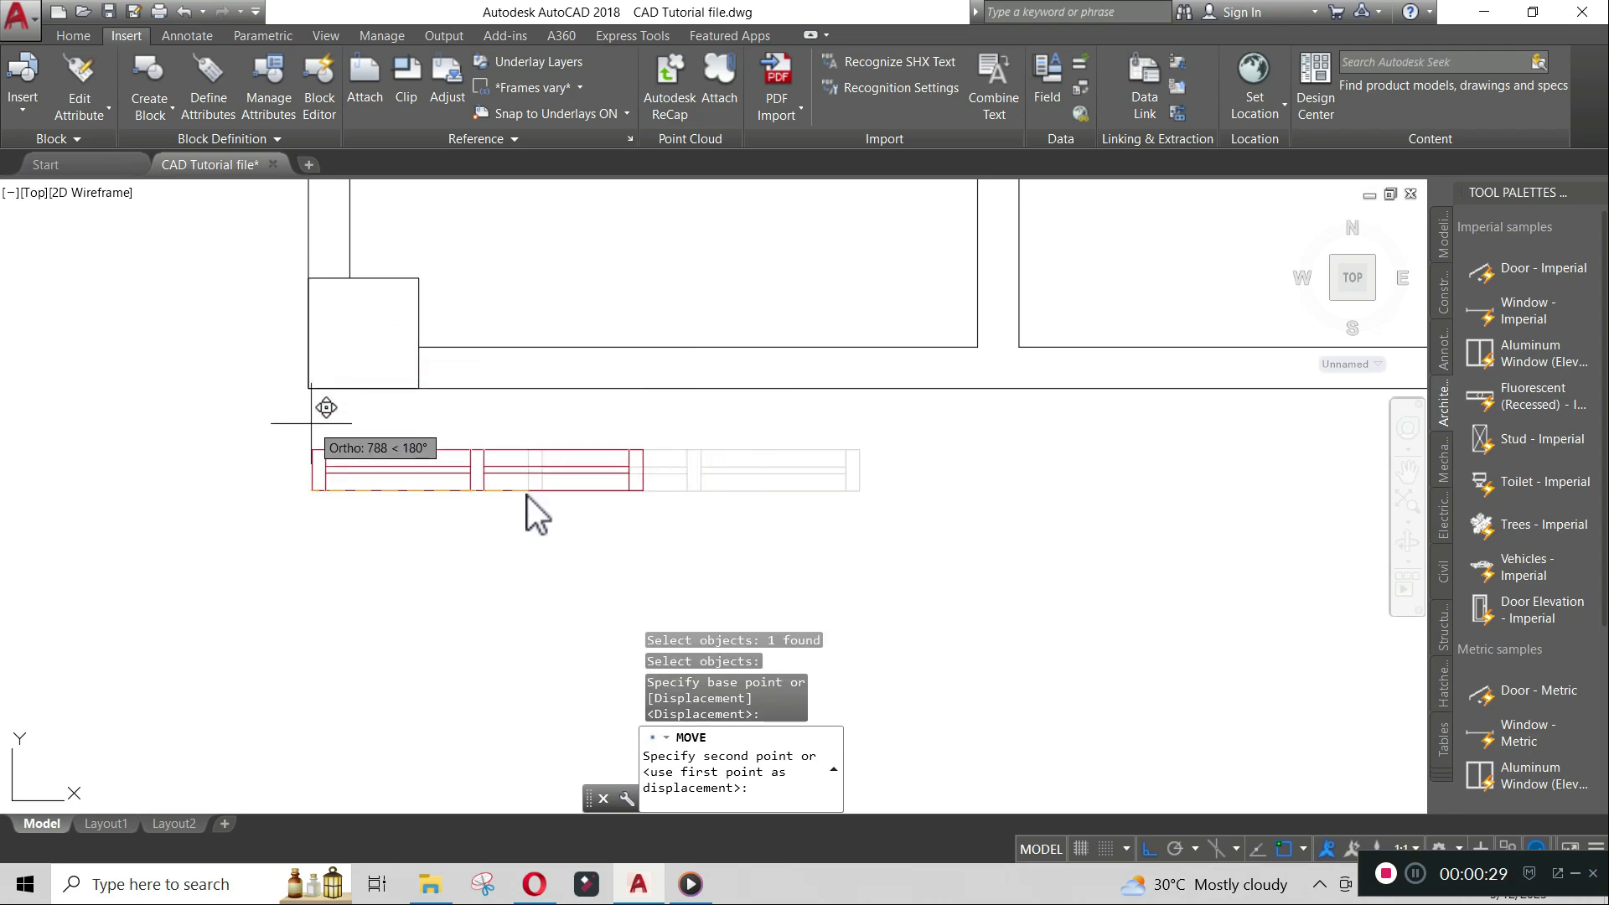
pyautogui.write('tk')
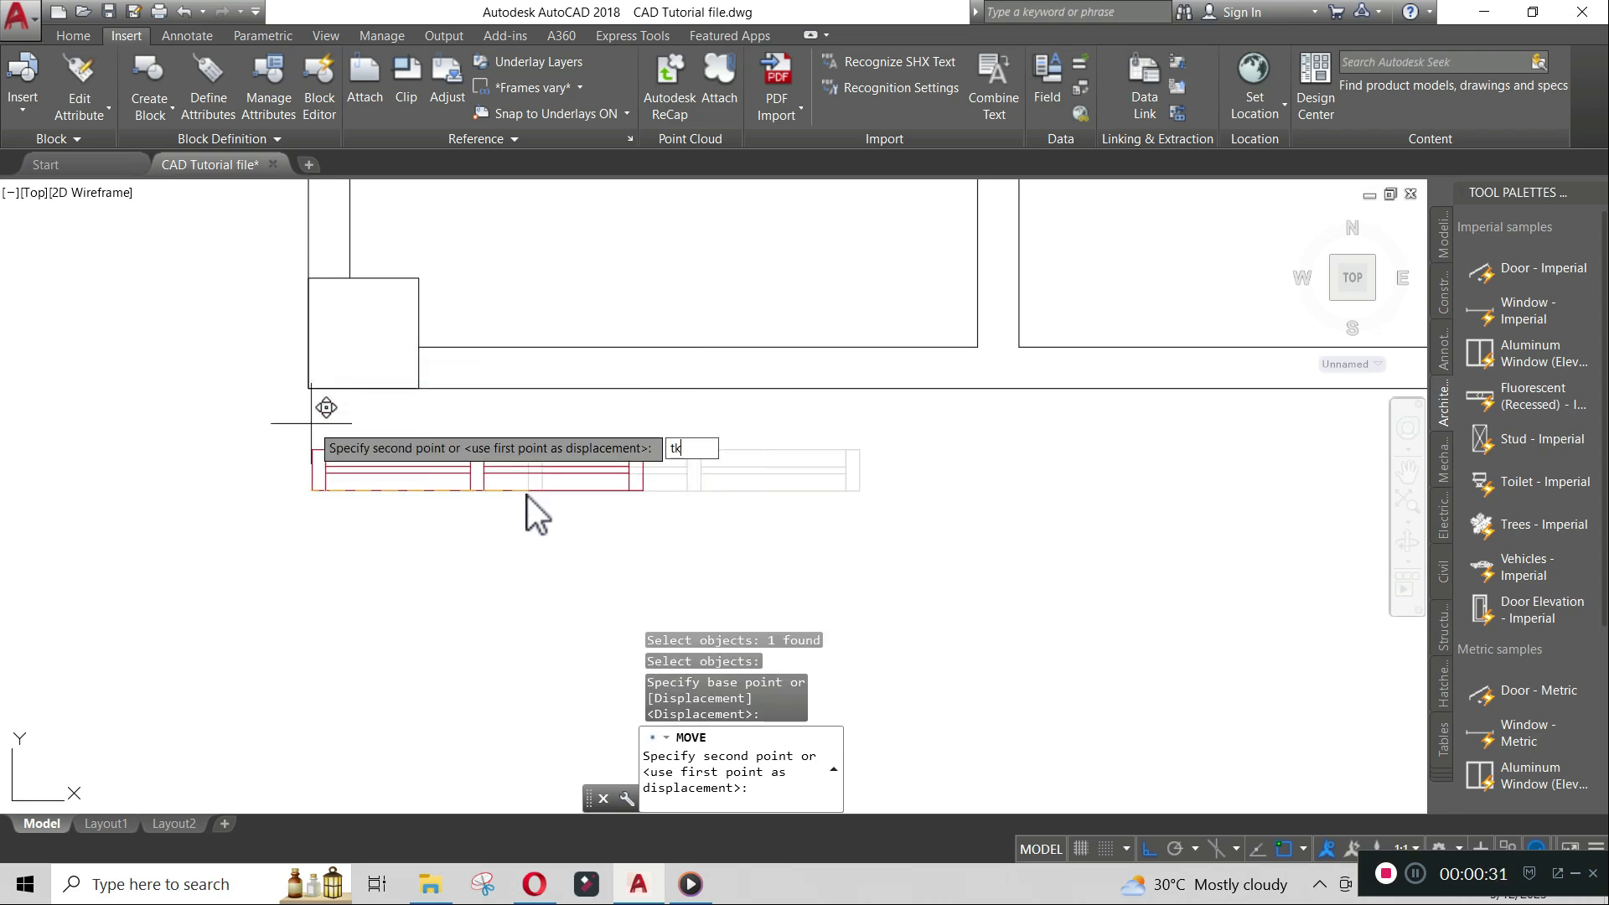
pyautogui.press('Return')
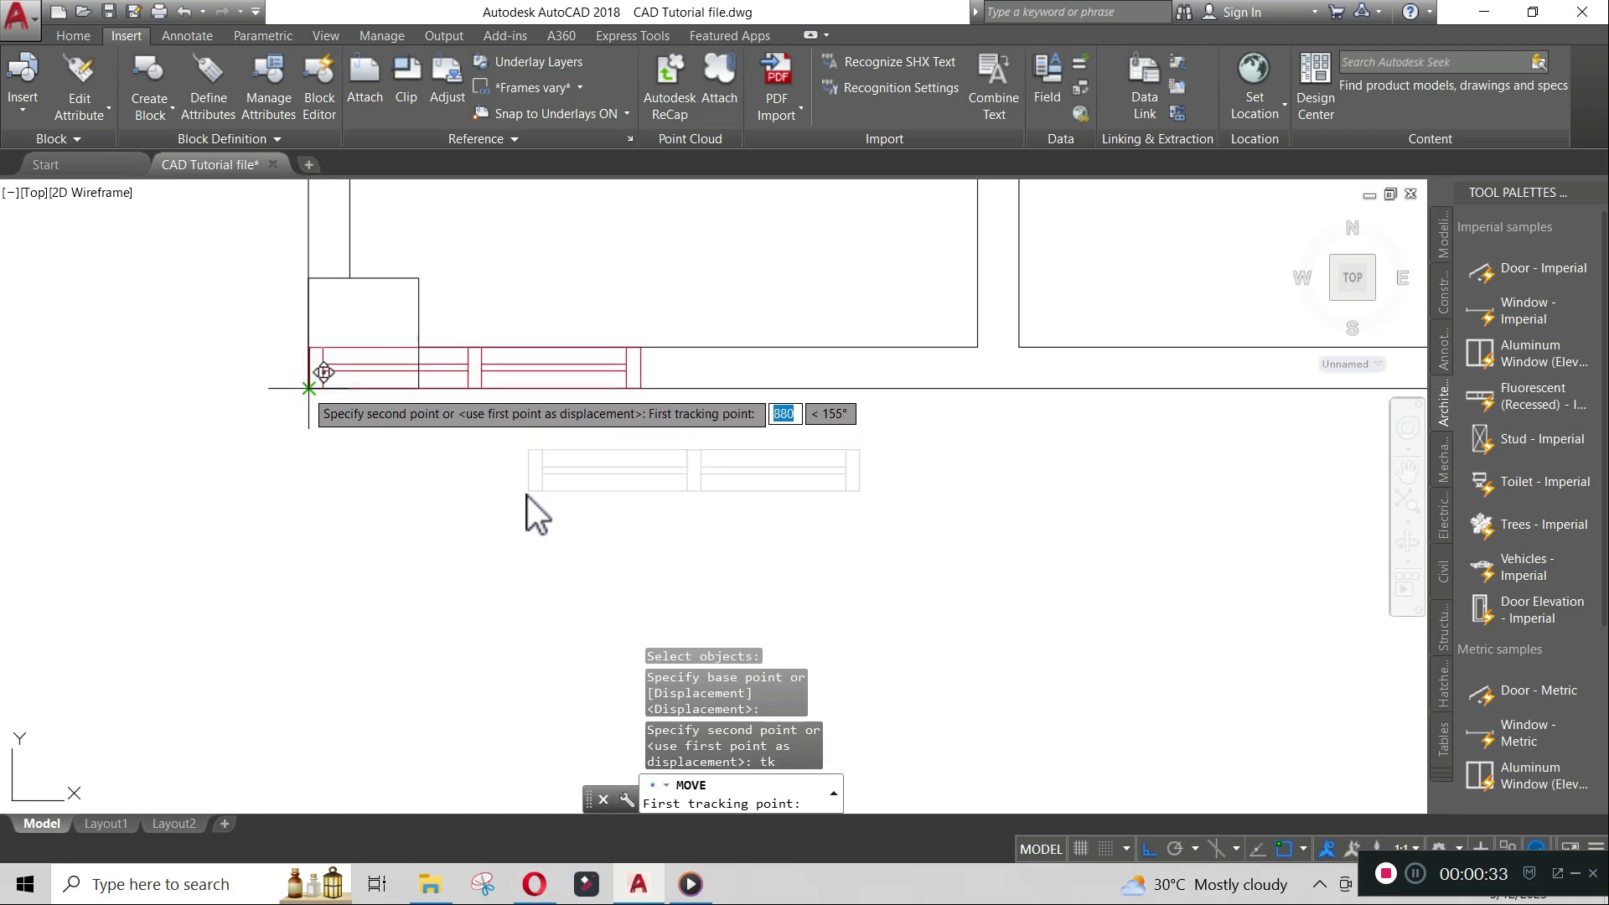
pyautogui.scroll(4, 309, 388)
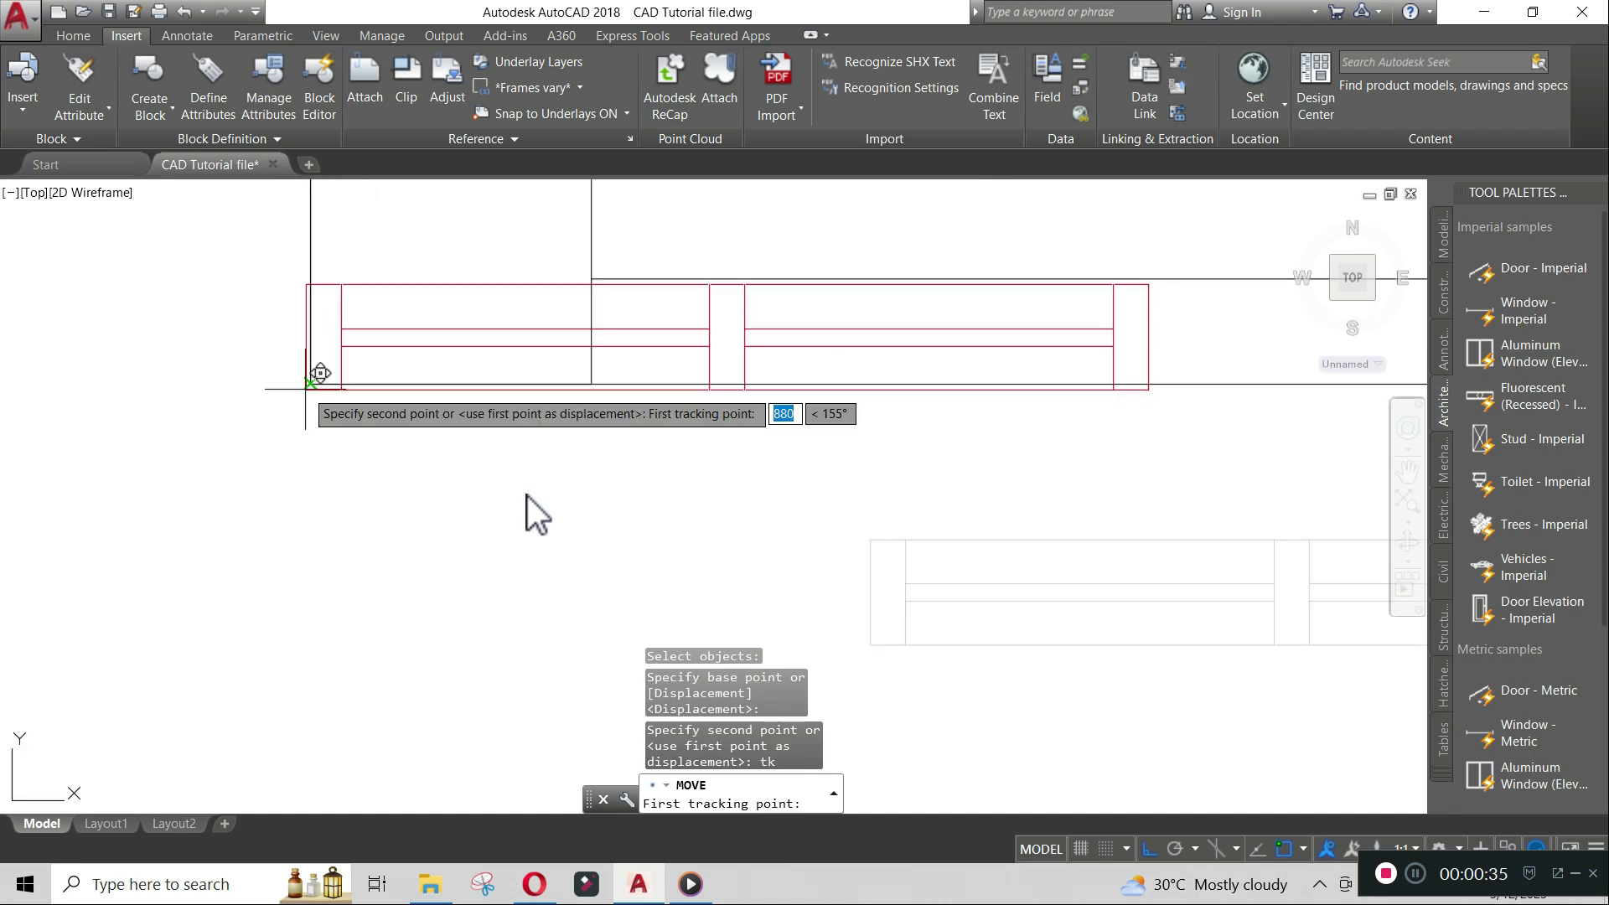
pyautogui.click(310, 387)
pyautogui.scroll(-6, 310, 388)
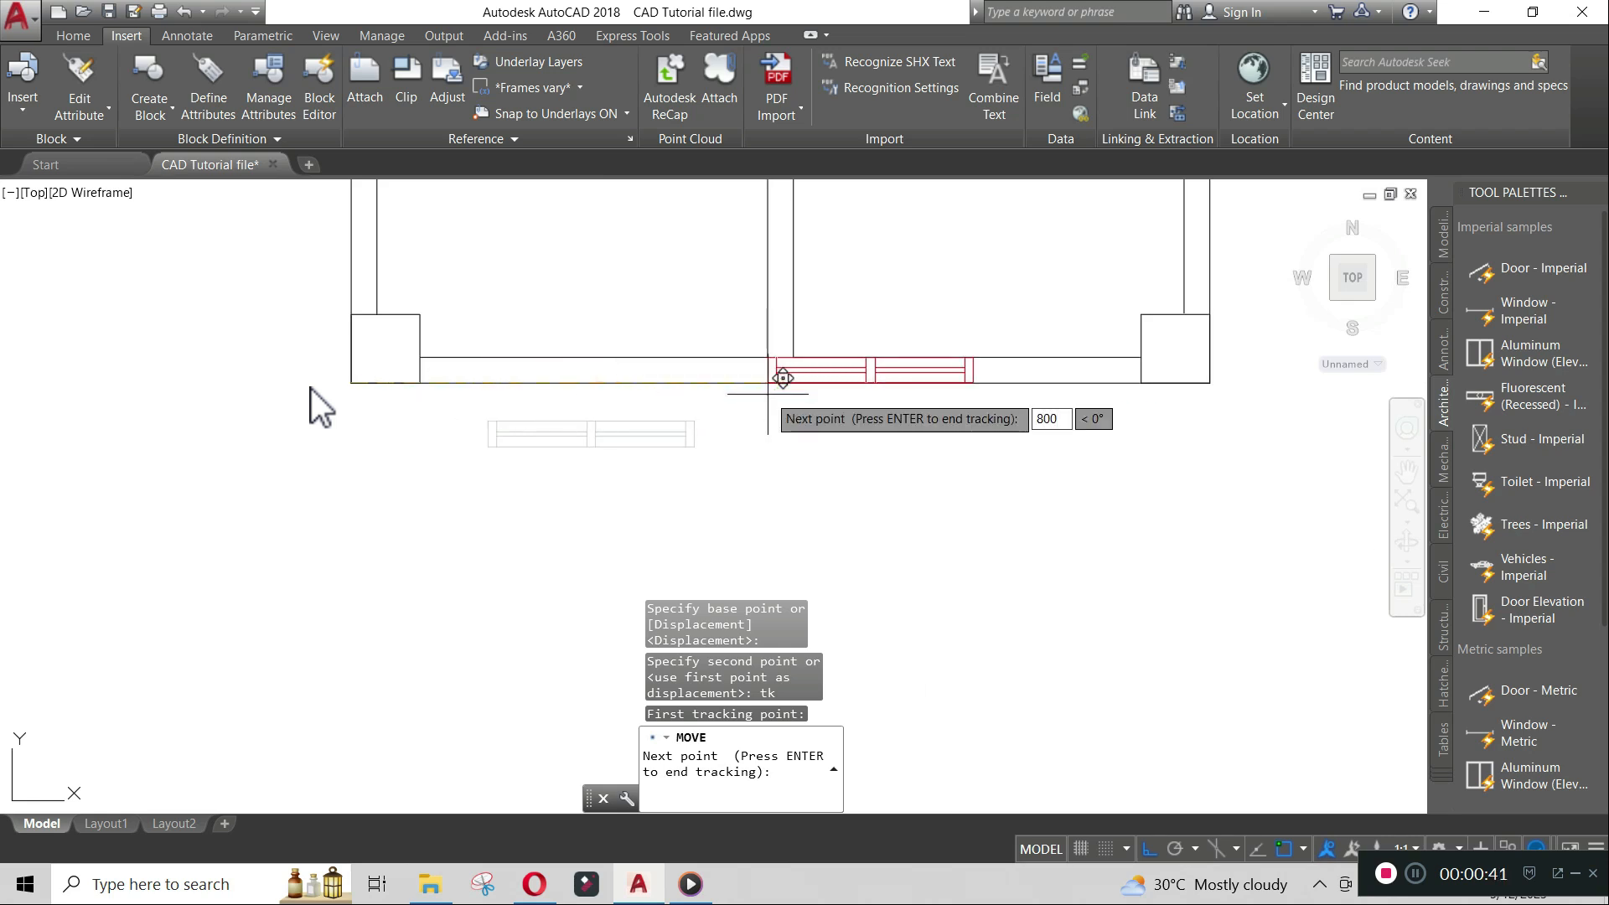
pyautogui.press('Return')
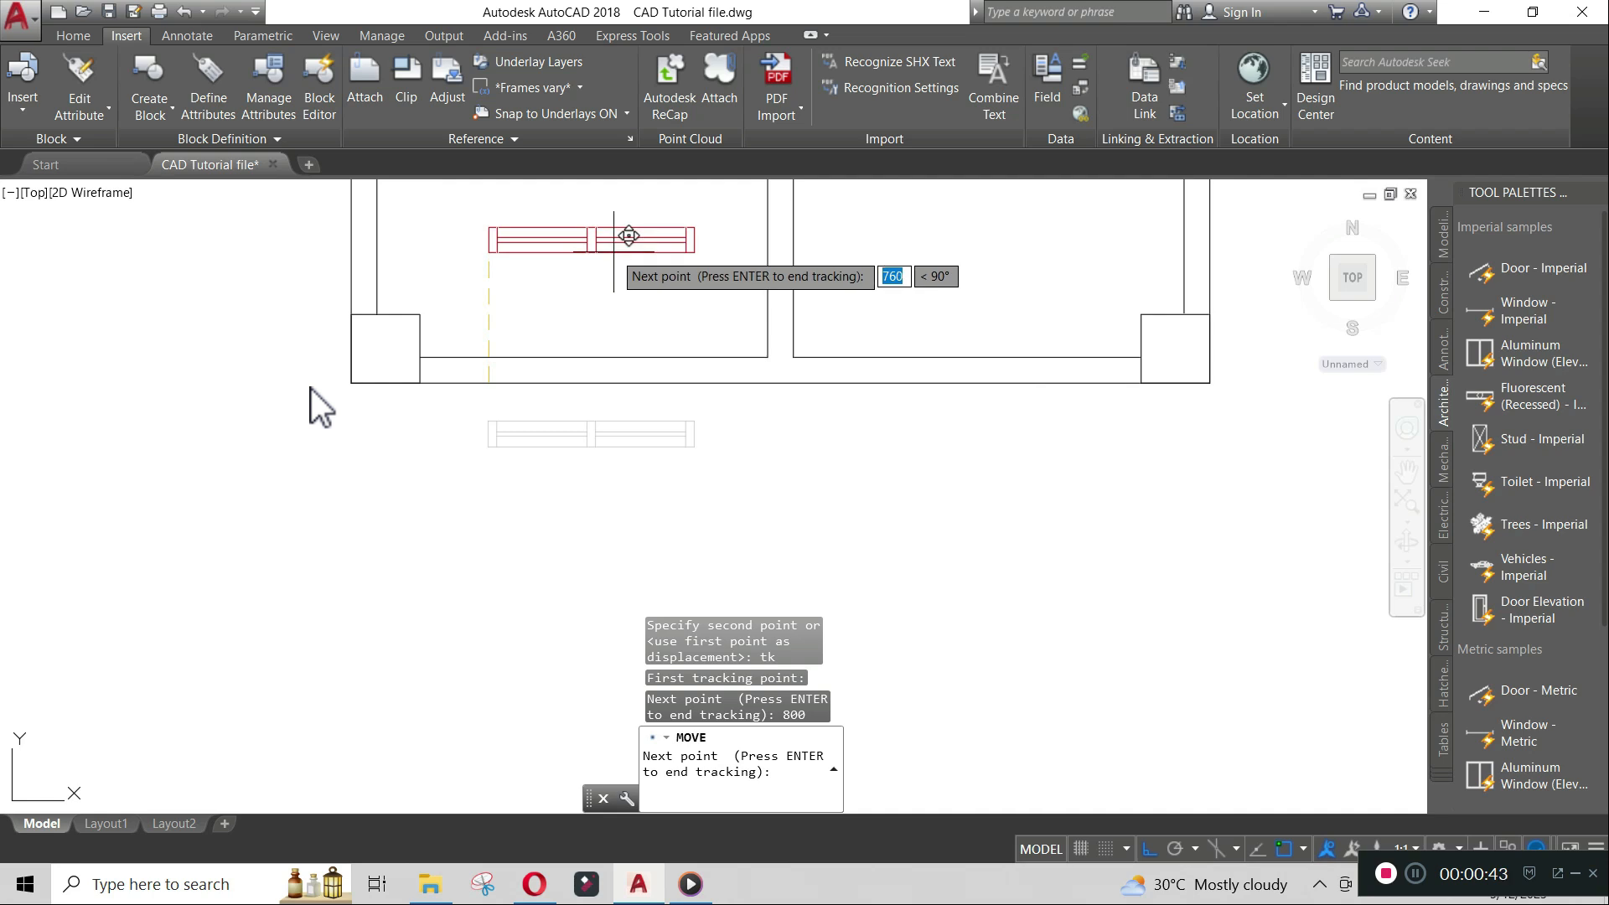
pyautogui.press('Return')
# - Copy the Window block into the right room's bottom wall, tracking 800 from that room's right corner
pyautogui.moveTo(878, 306); pyautogui.dragTo(759, 424, button='middle')
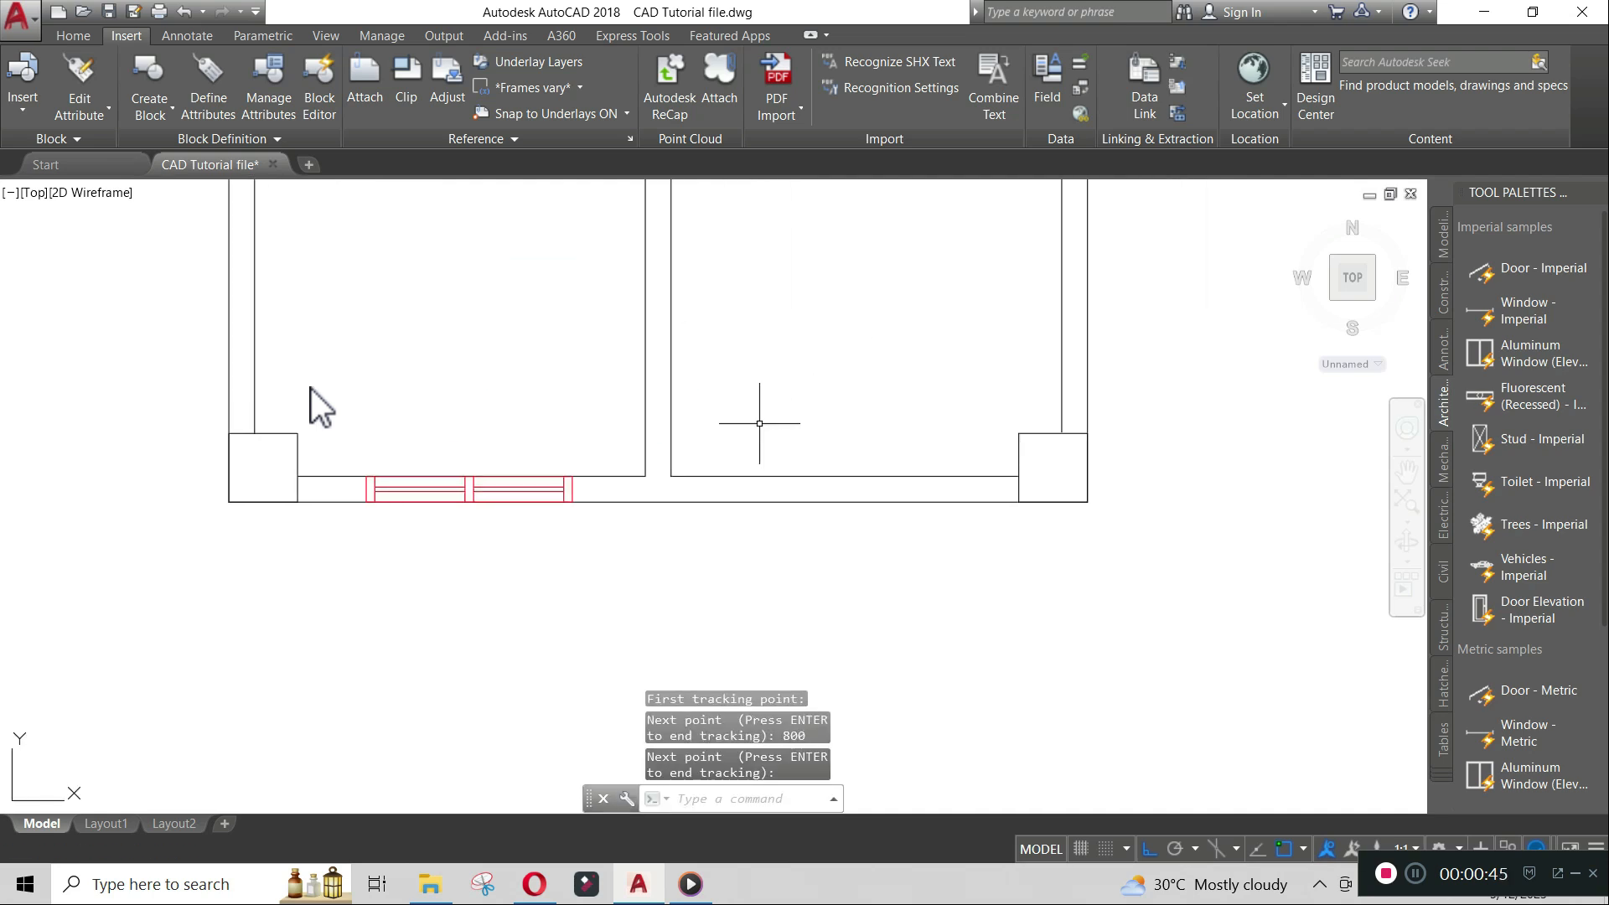
pyautogui.write('CO')
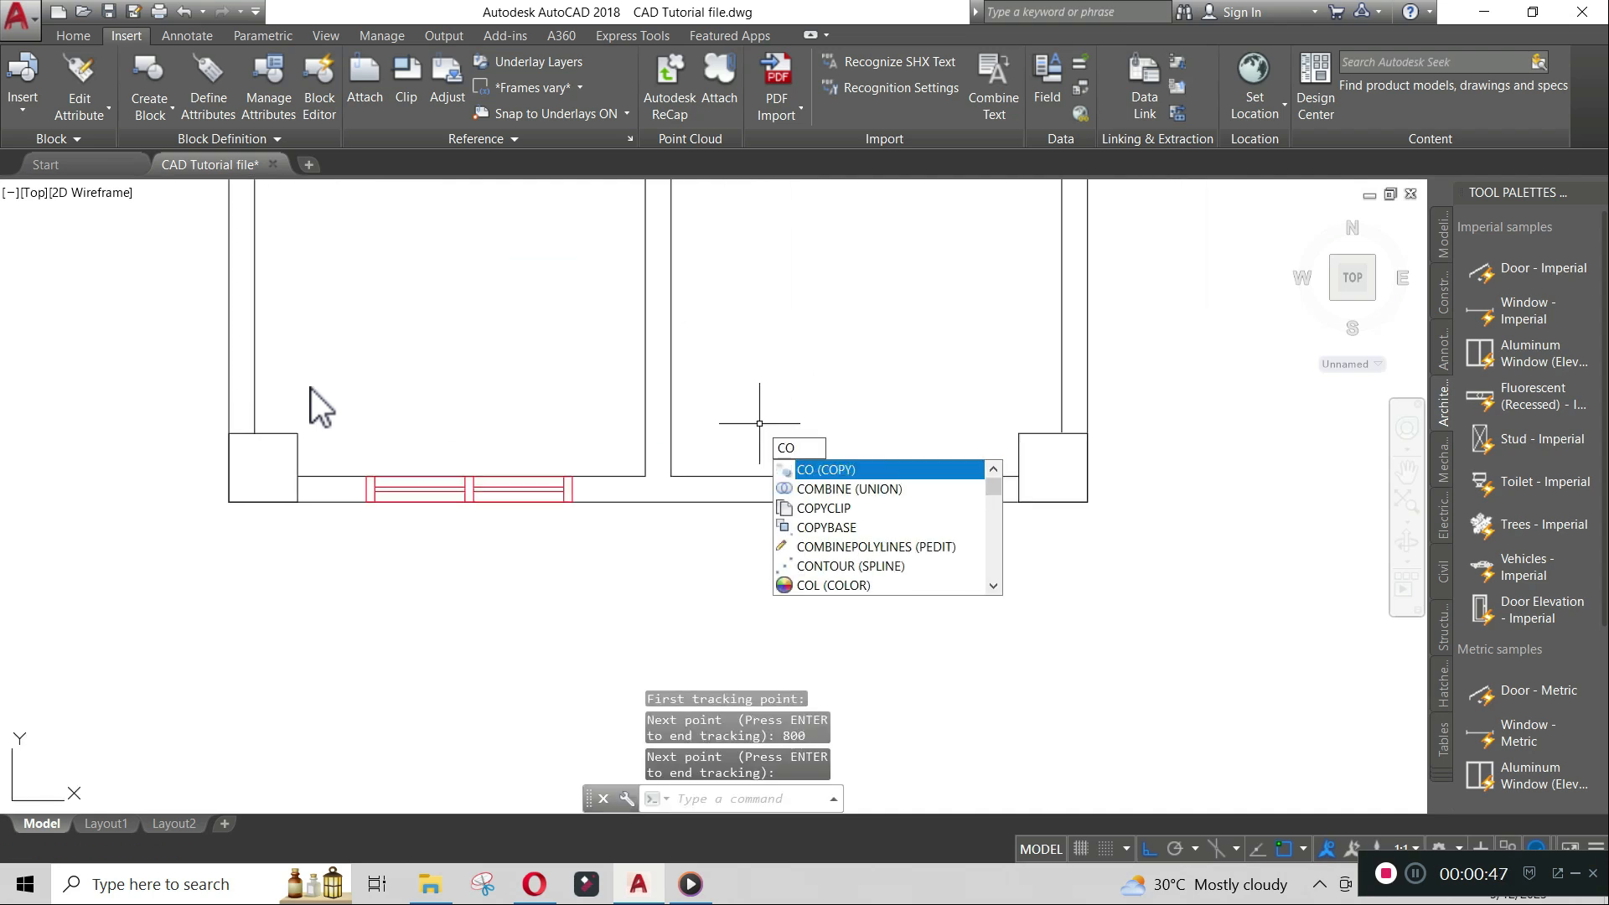
pyautogui.press('Return')
pyautogui.click(573, 489)
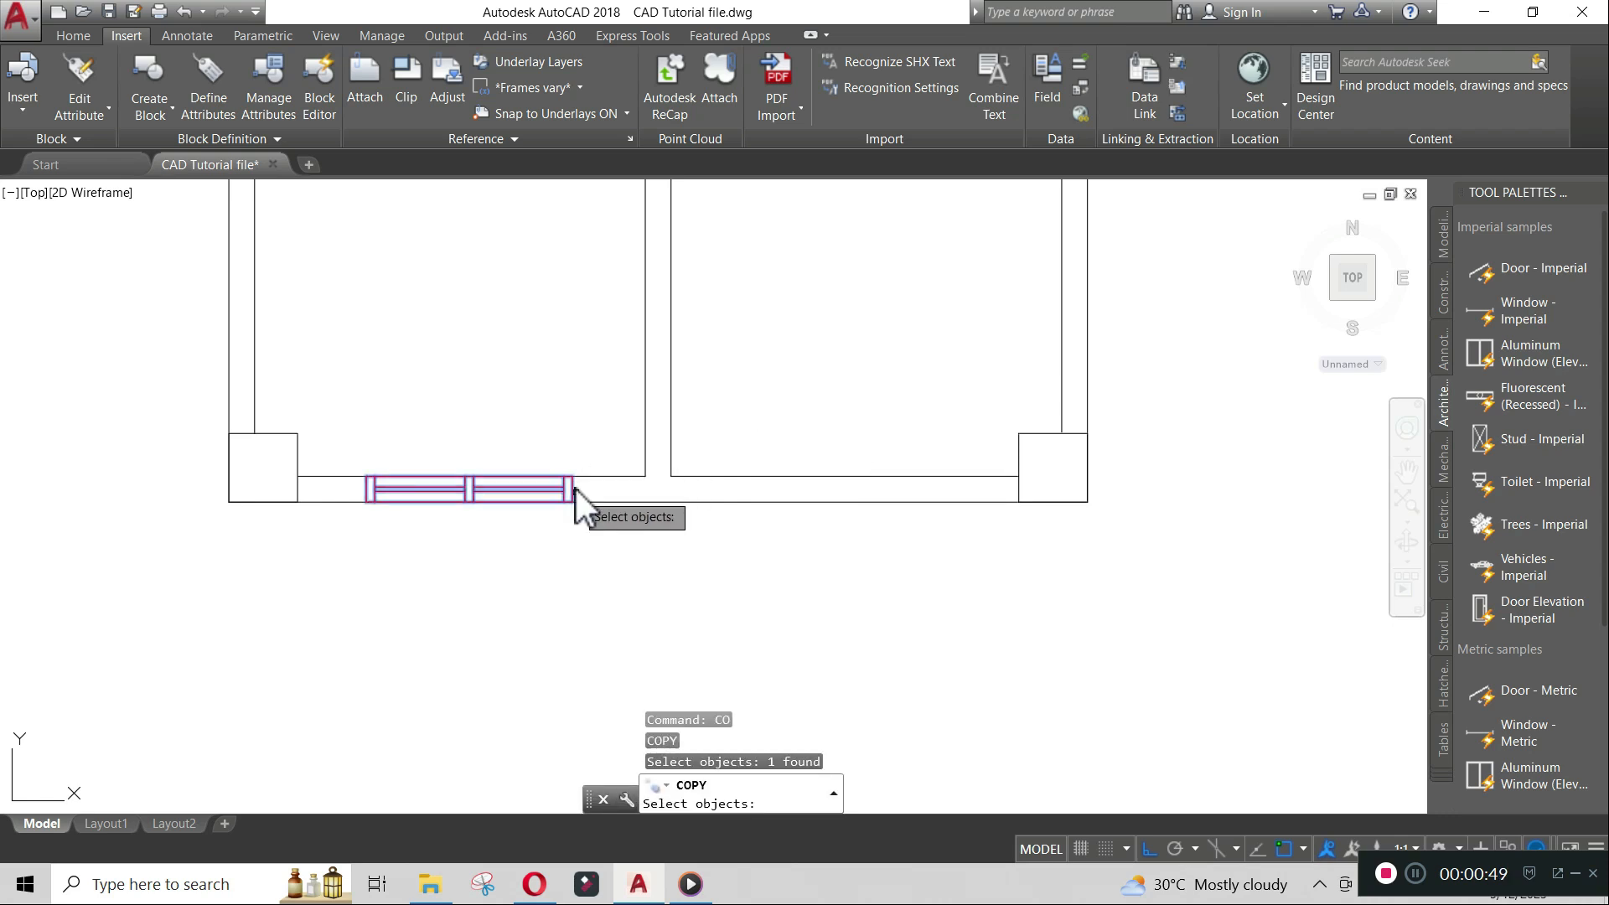
pyautogui.press('Return')
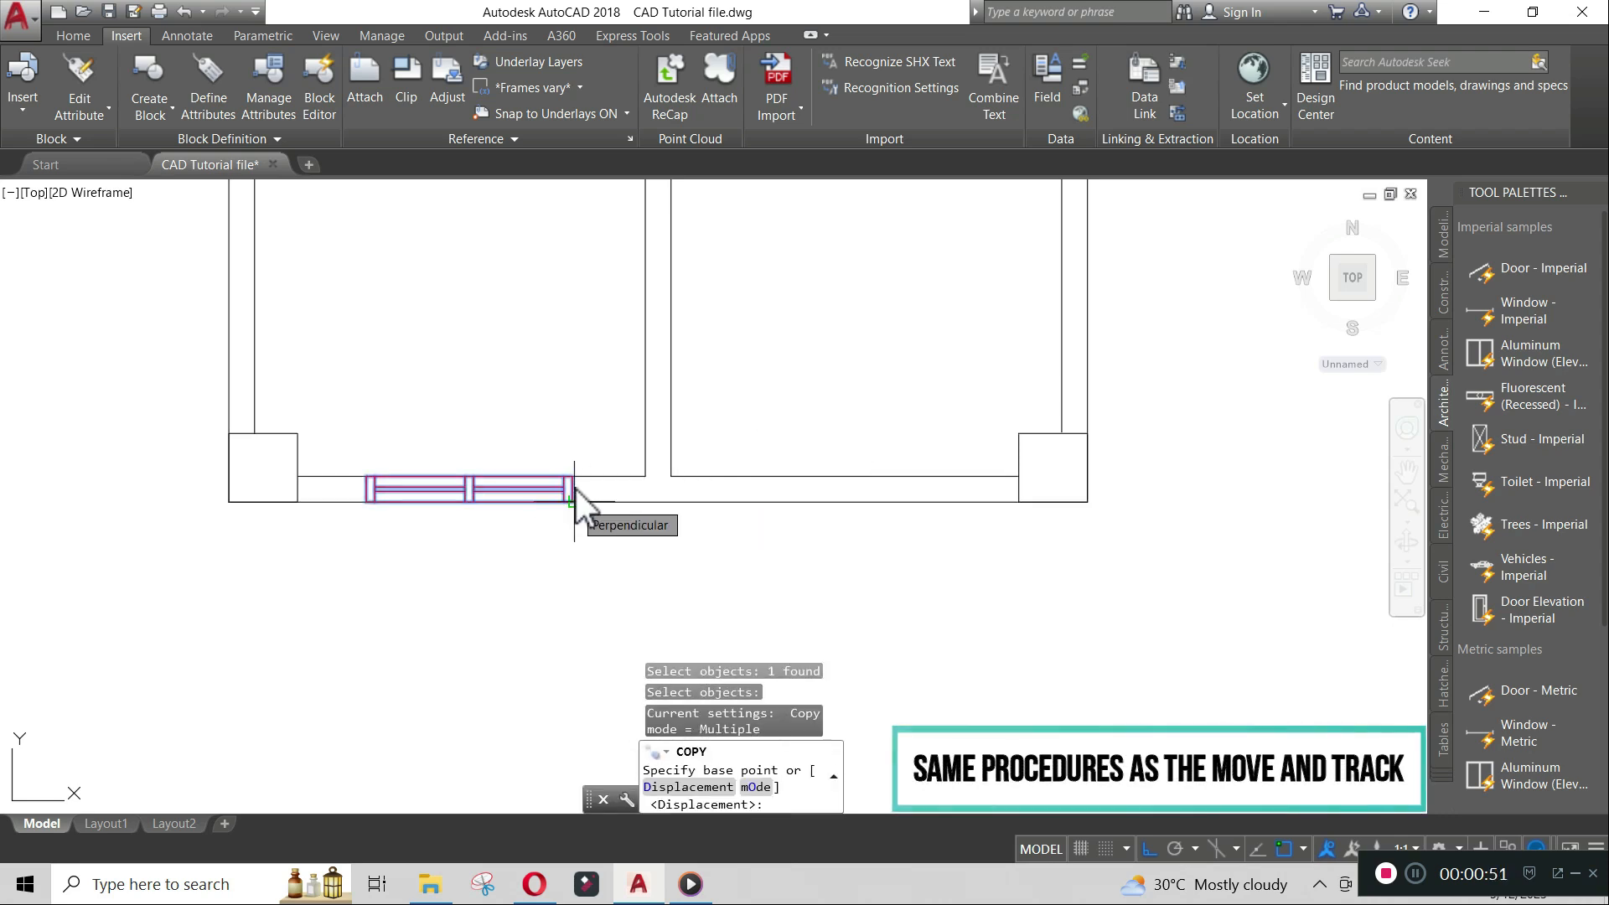
pyautogui.scroll(5, 576, 490)
pyautogui.click(552, 510)
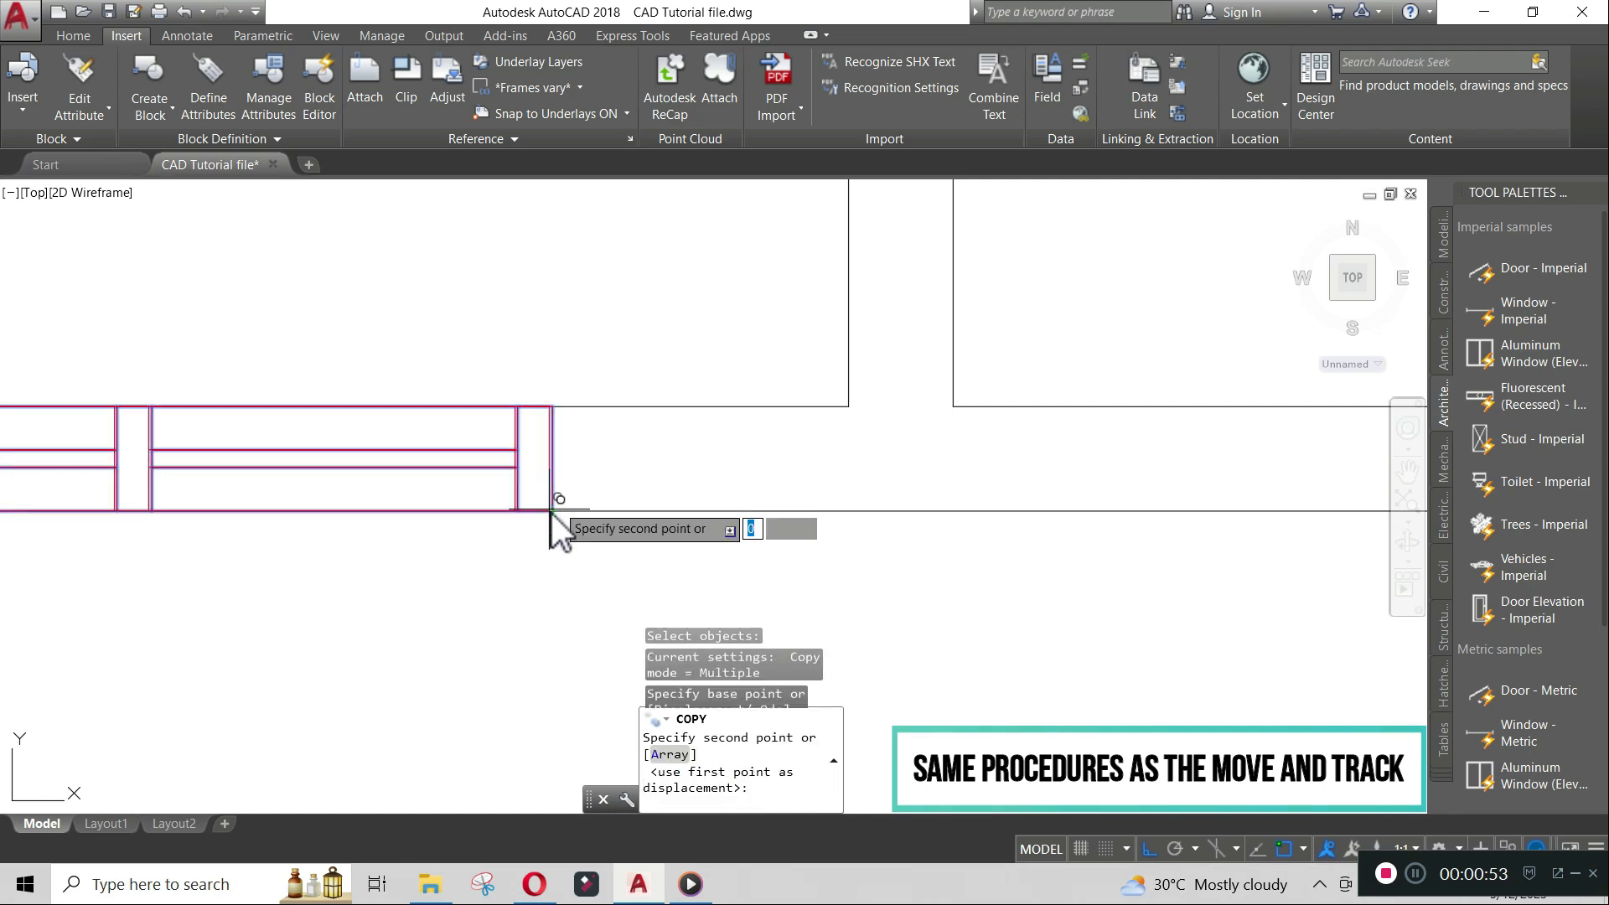
pyautogui.scroll(-5, 552, 509)
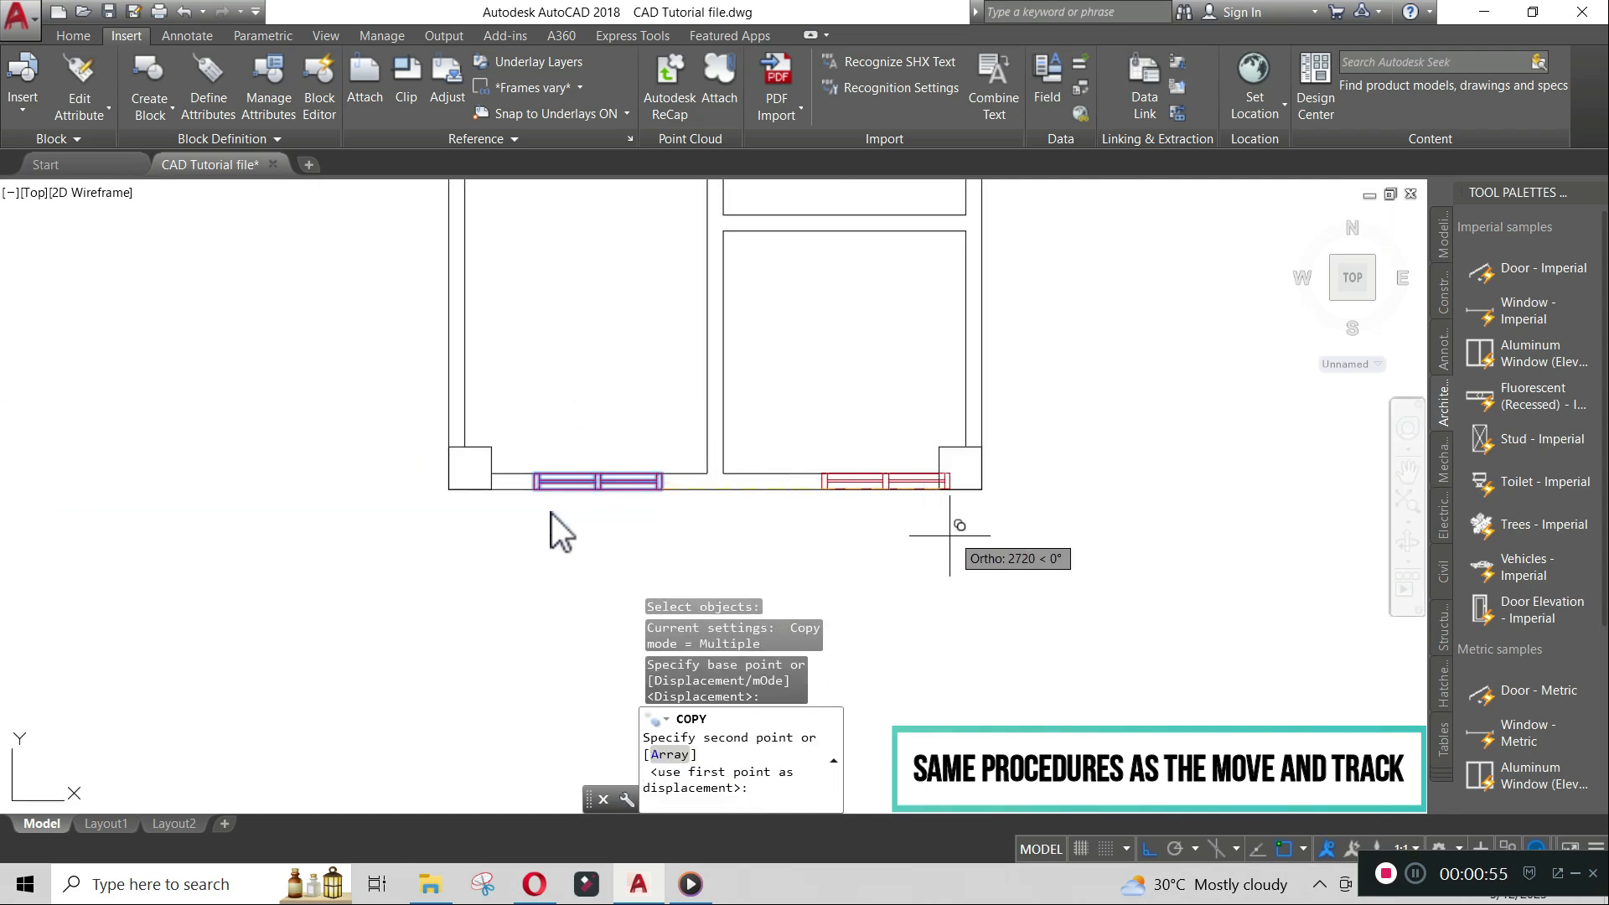
pyautogui.write('t')
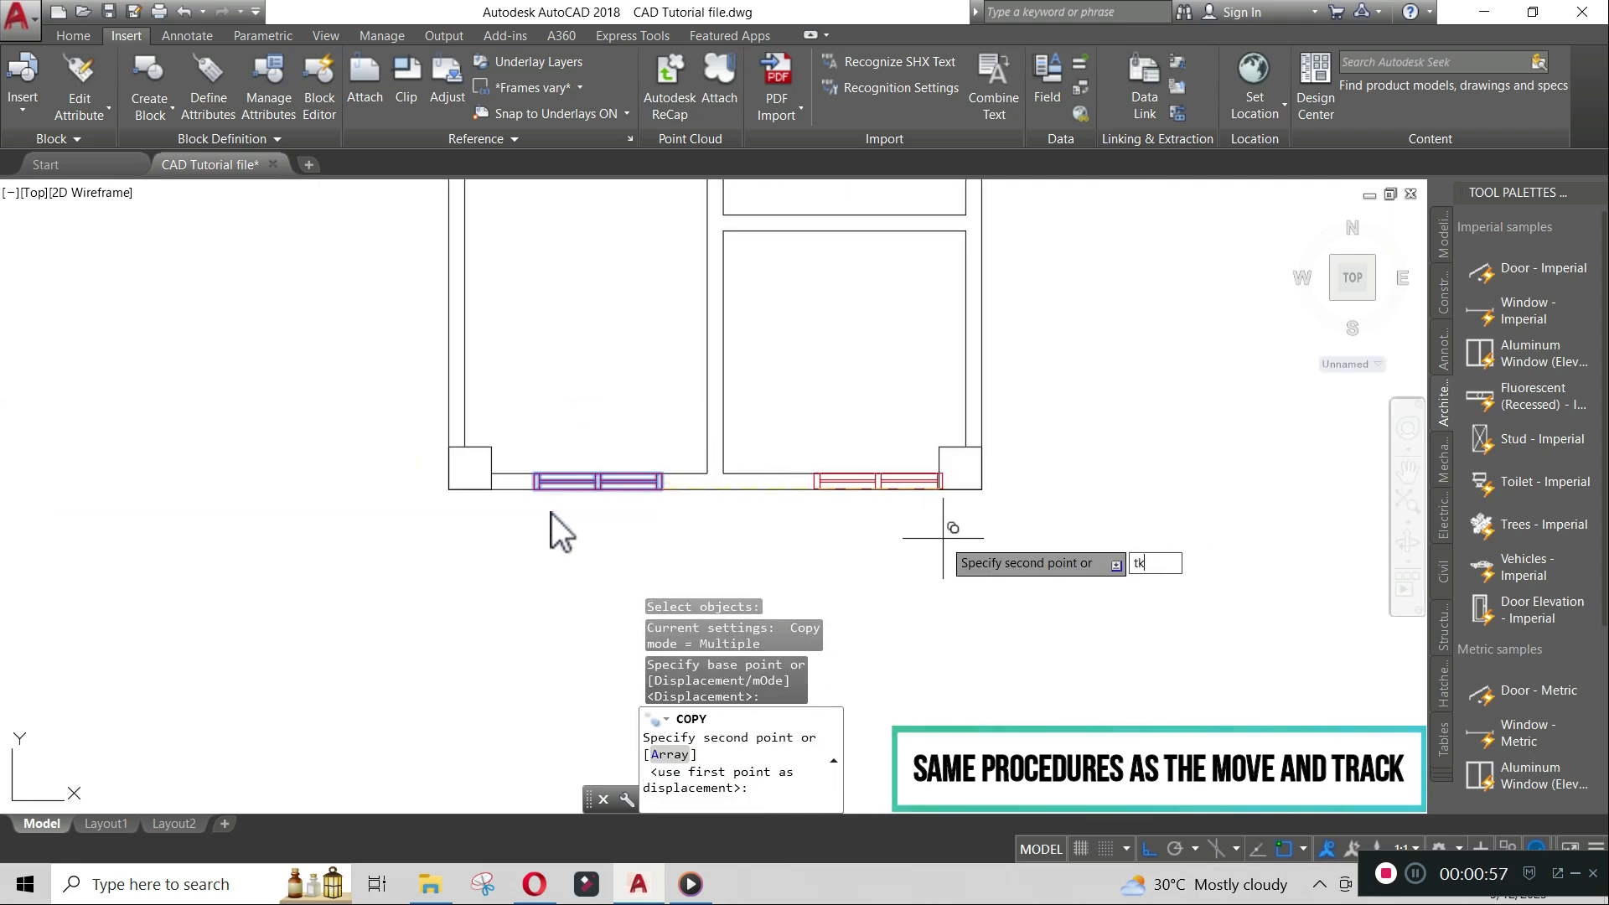
pyautogui.write('k')
pyautogui.press('Return')
pyautogui.click(984, 490)
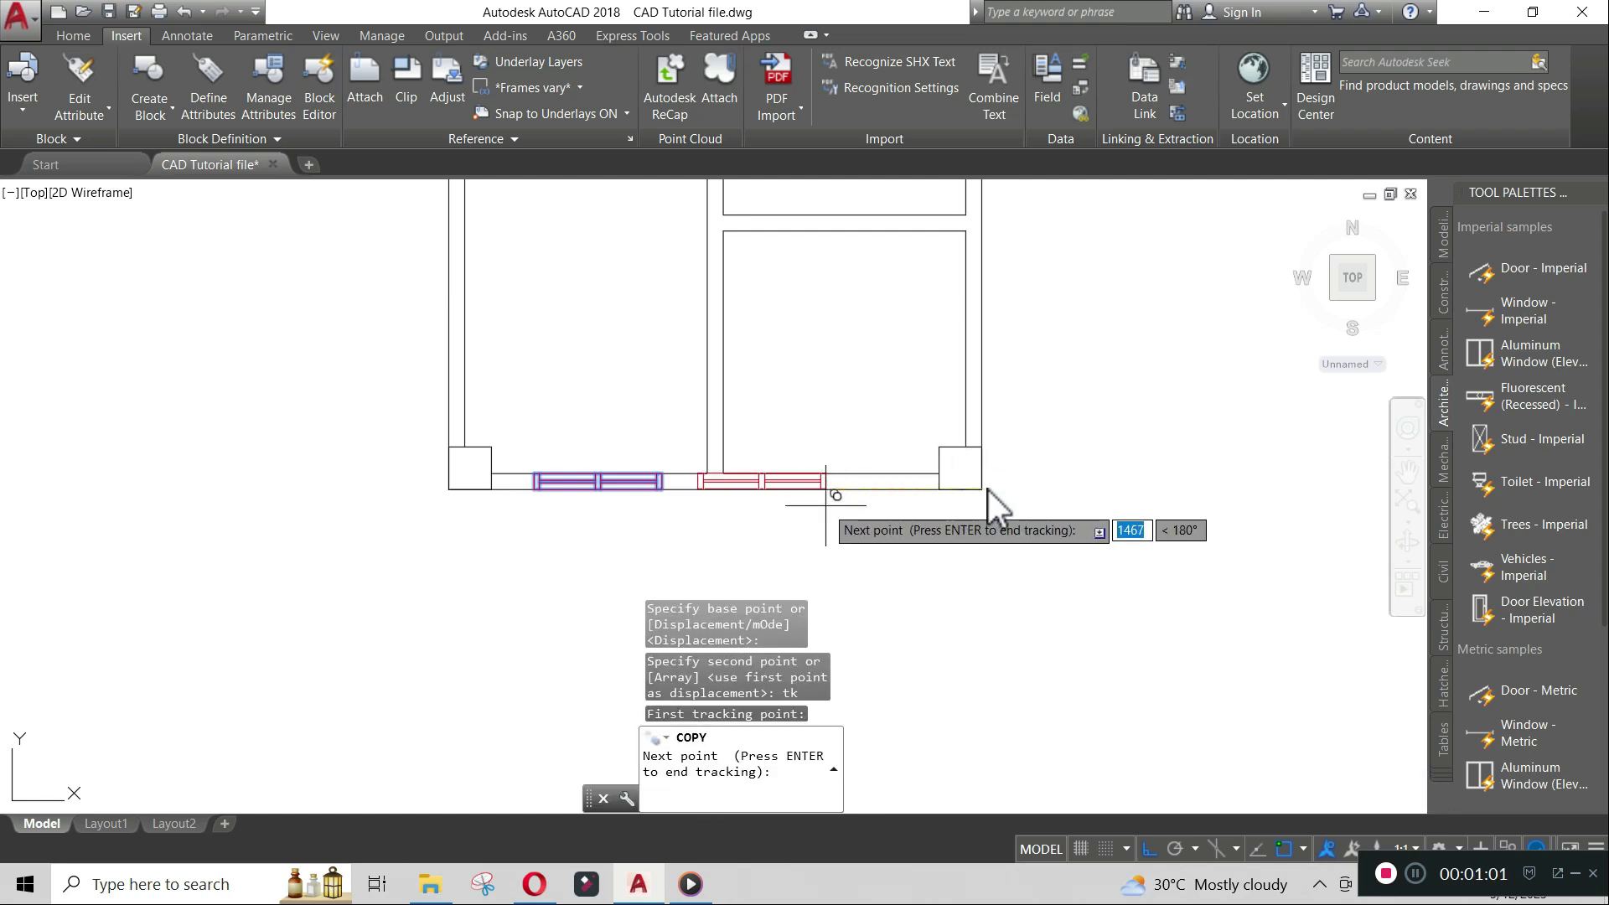
pyautogui.write('800')
pyautogui.press('Return')
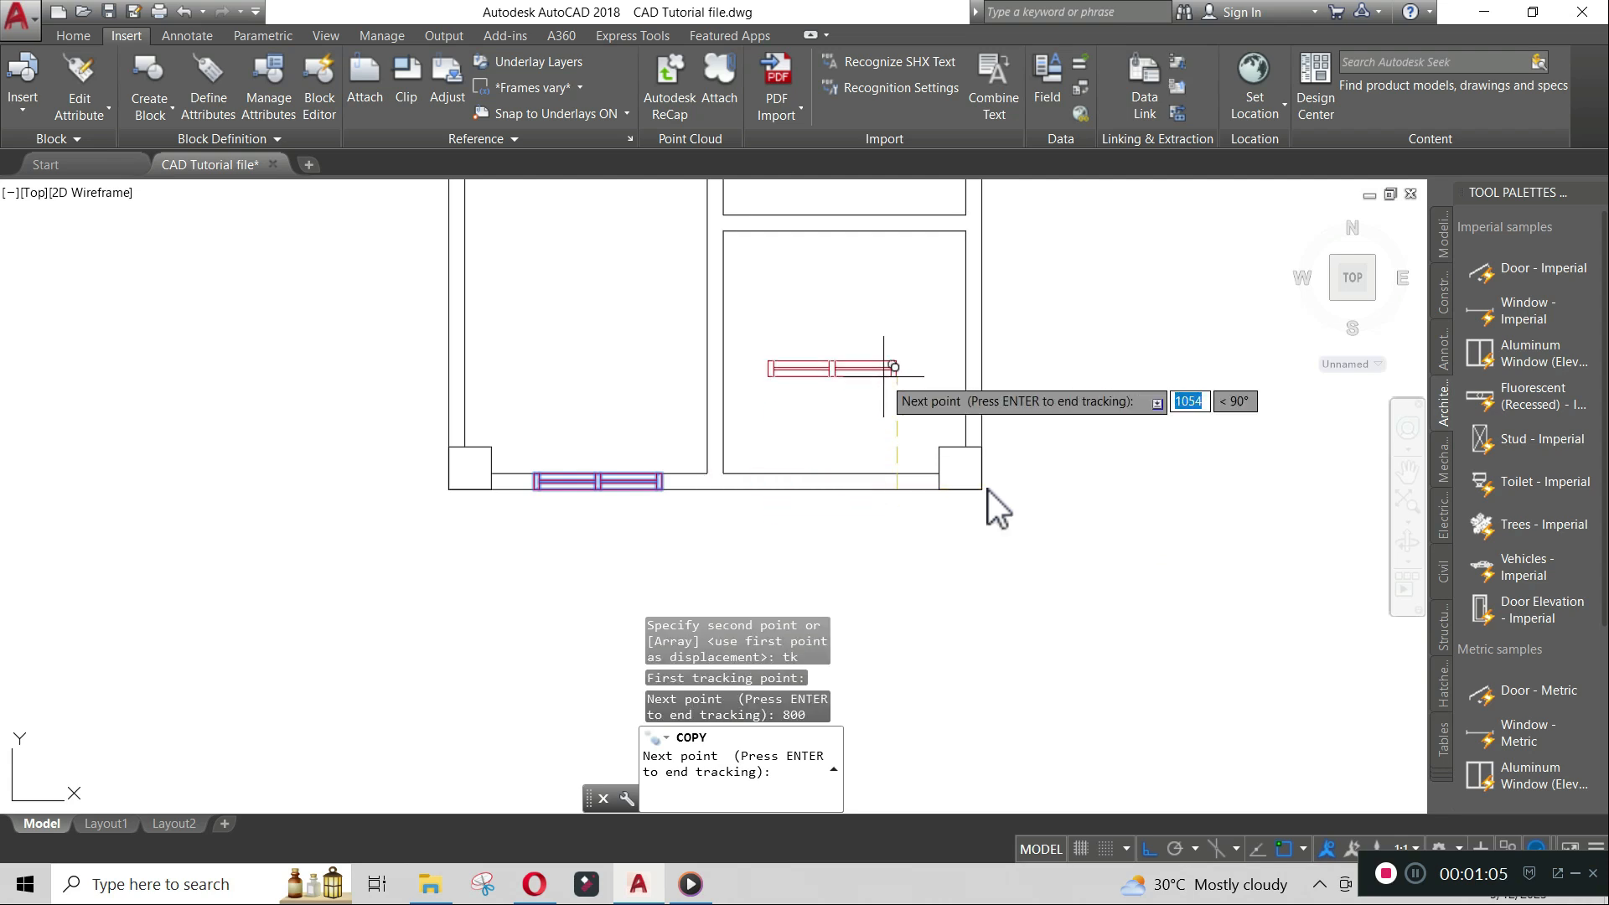
pyautogui.press('Return')
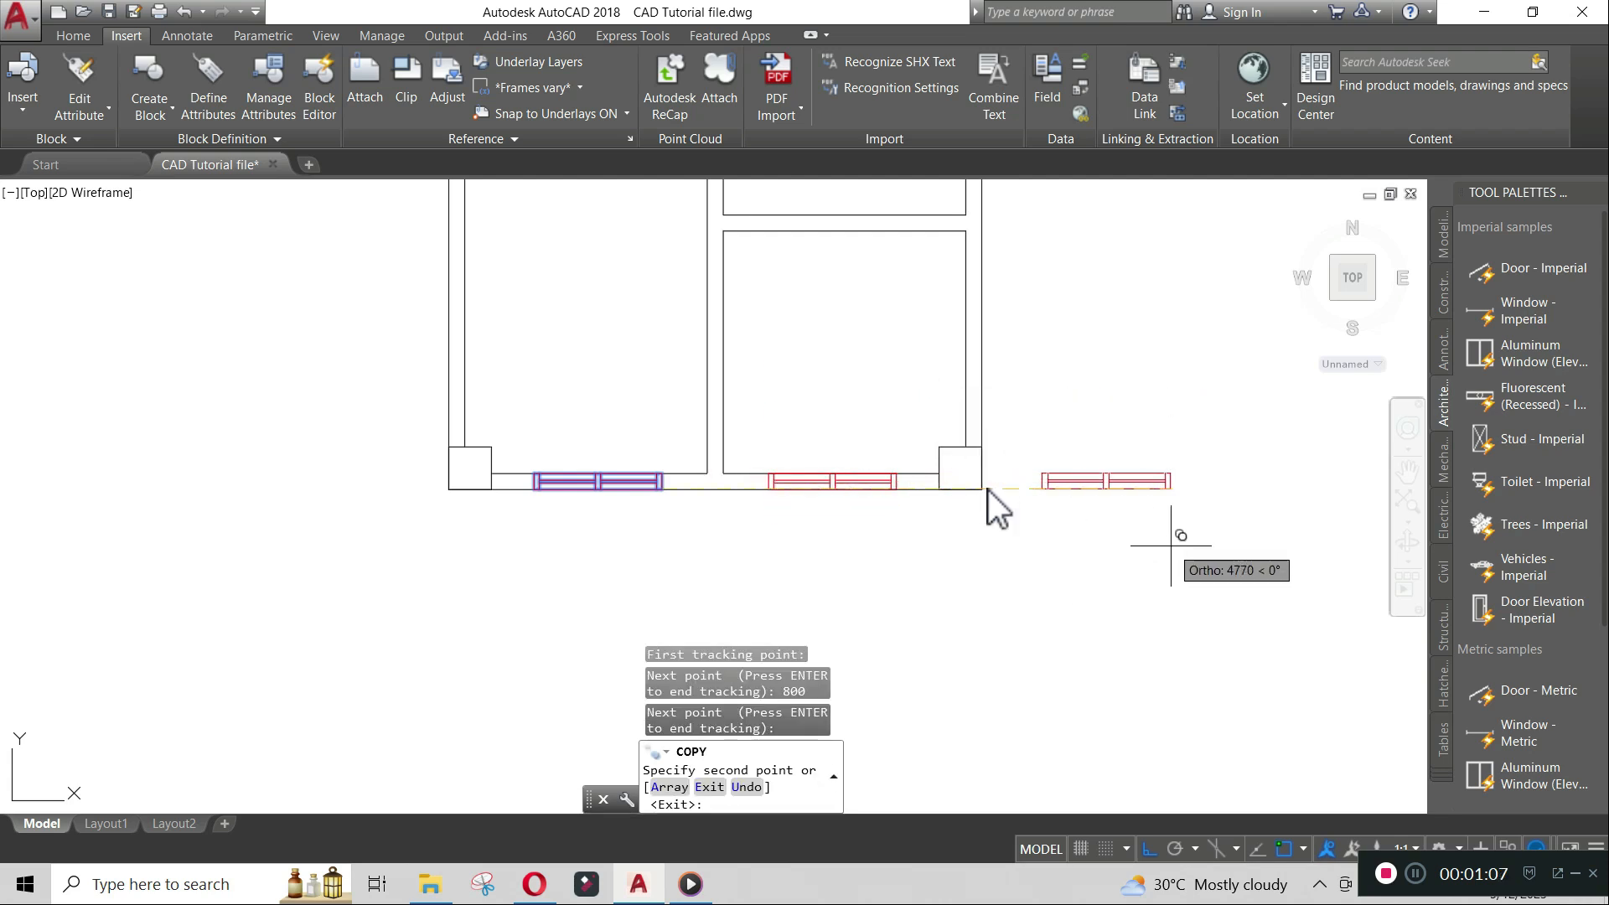
pyautogui.press('Return')
# - Copy the bottom-right window straight up into the top wall of the upper right room
pyautogui.moveTo(970, 478); pyautogui.dragTo(904, 579, button='middle')
pyautogui.scroll(-1, 904, 578)
pyautogui.scroll(2, 863, 637)
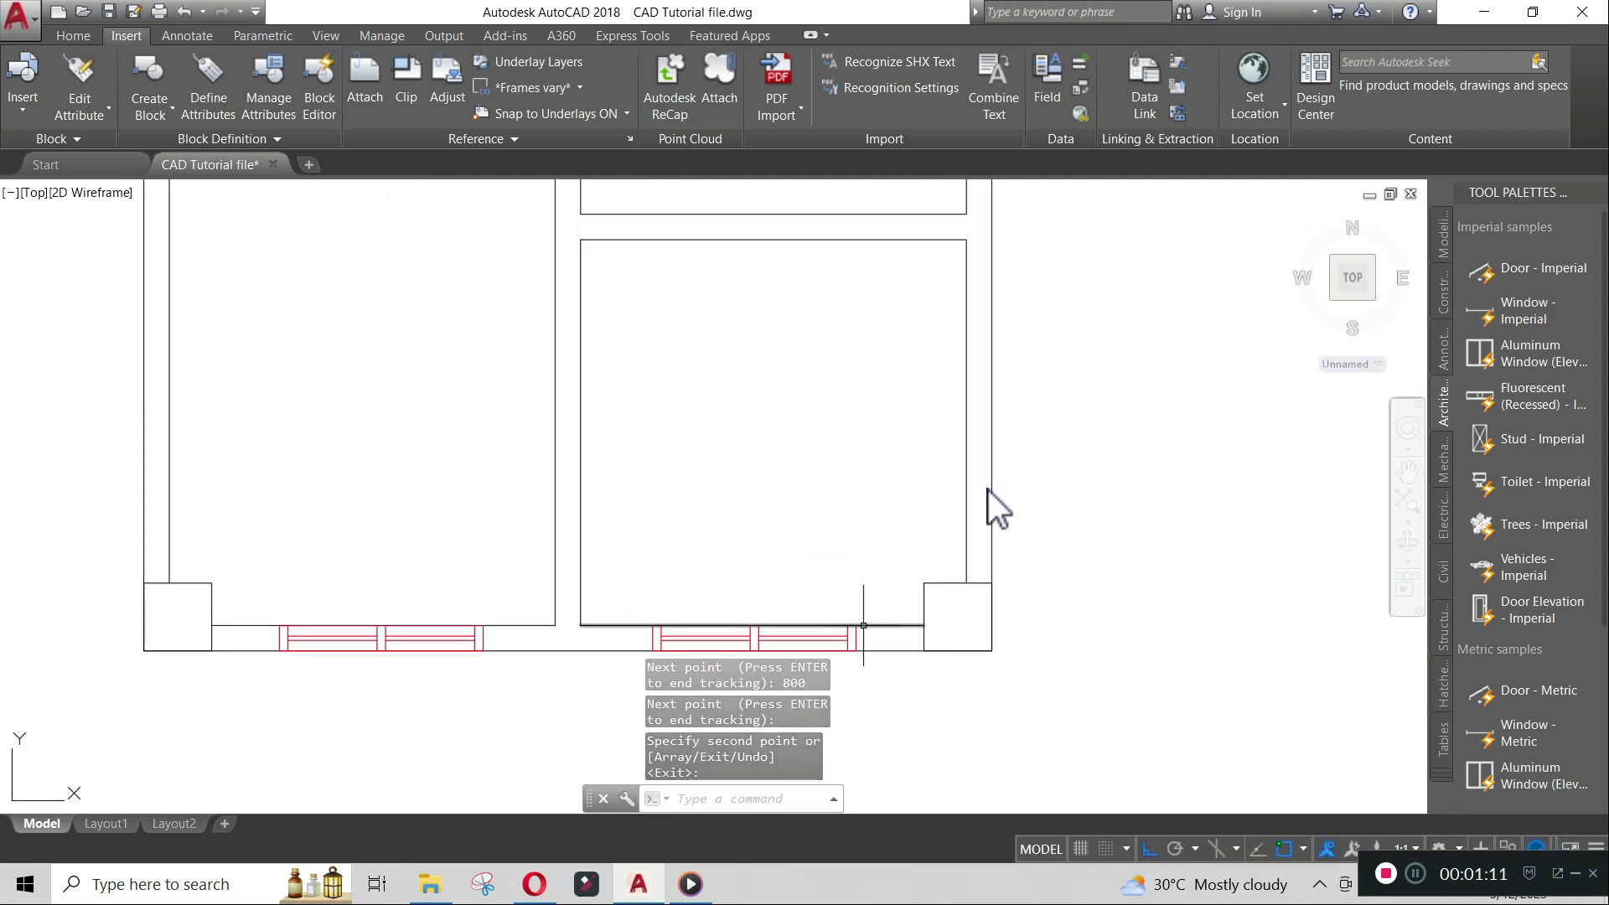
pyautogui.write('co')
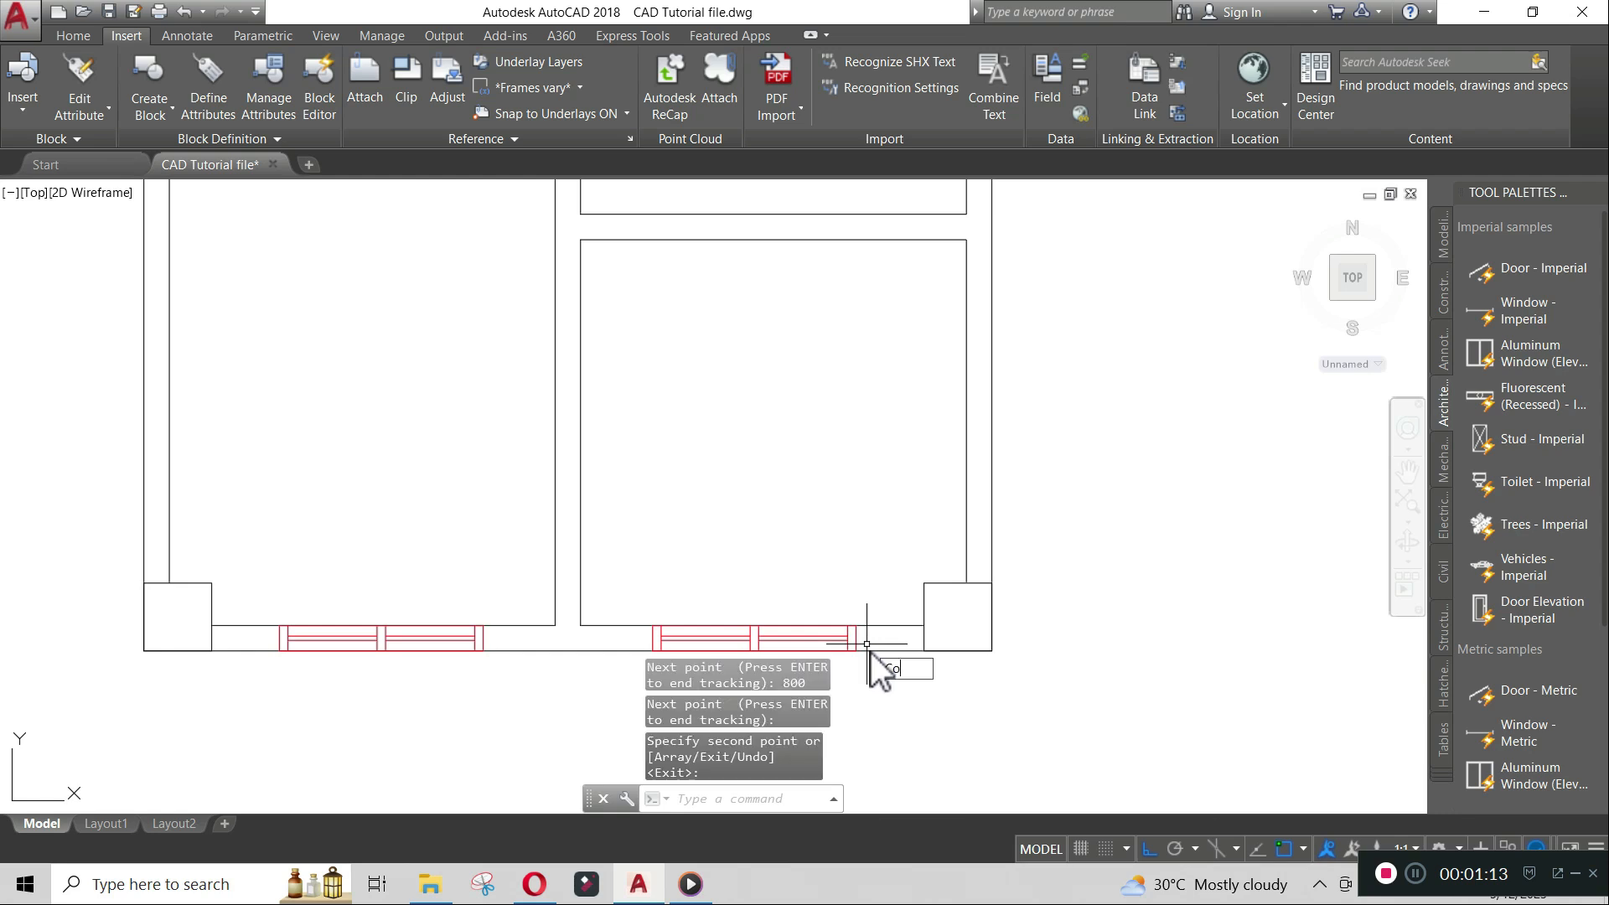
pyautogui.press('Return')
pyautogui.click(855, 642)
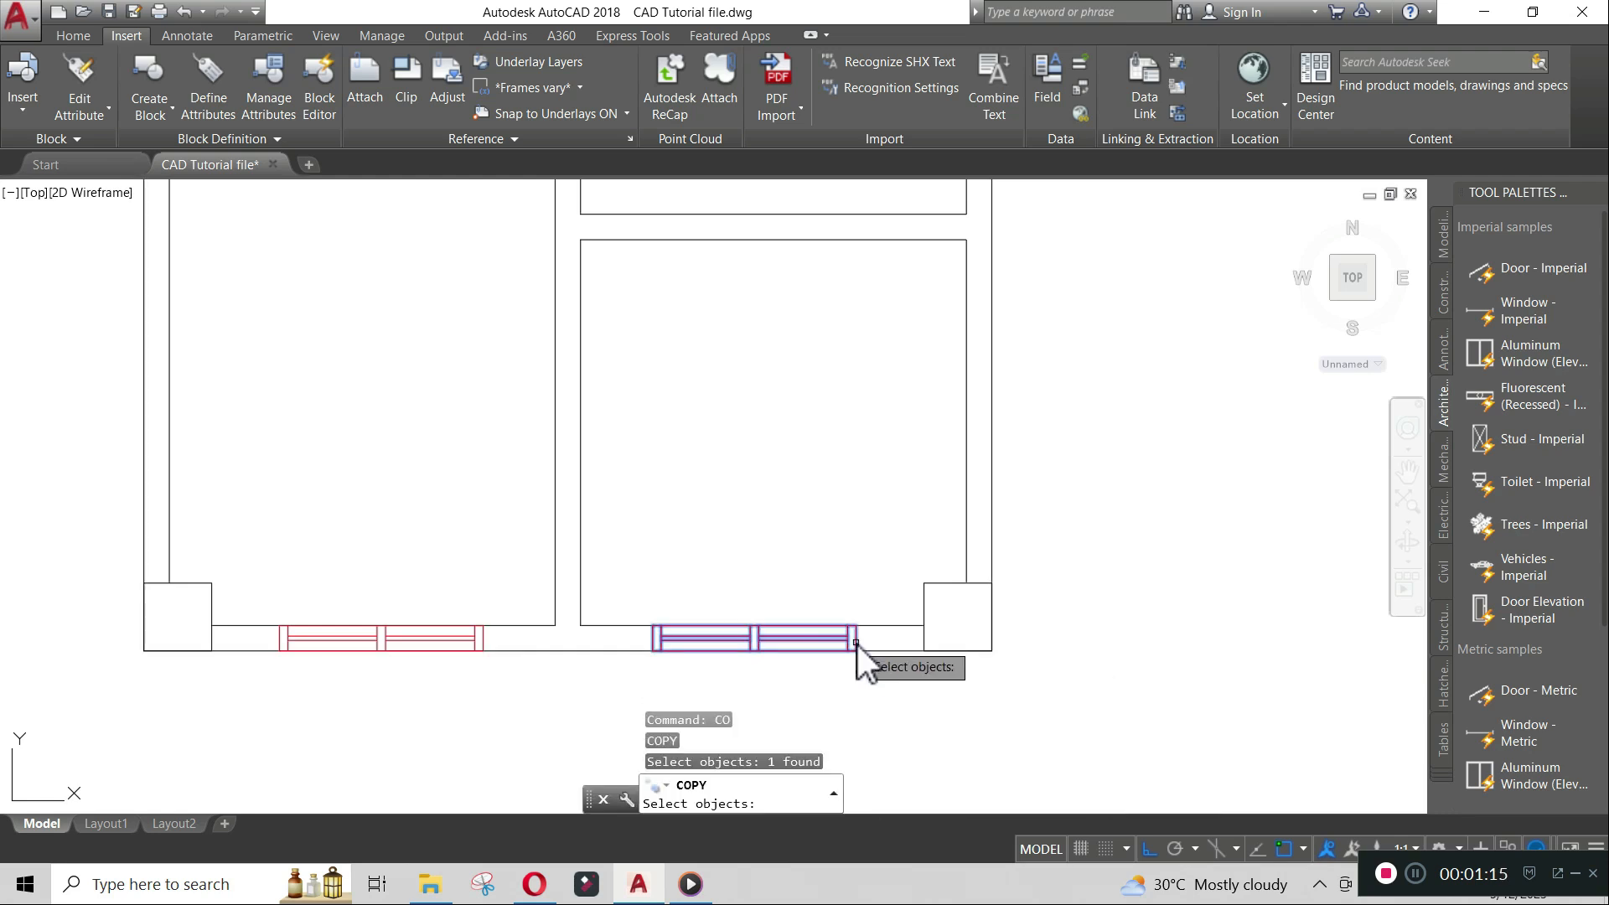
pyautogui.press('Return')
pyautogui.click(856, 642)
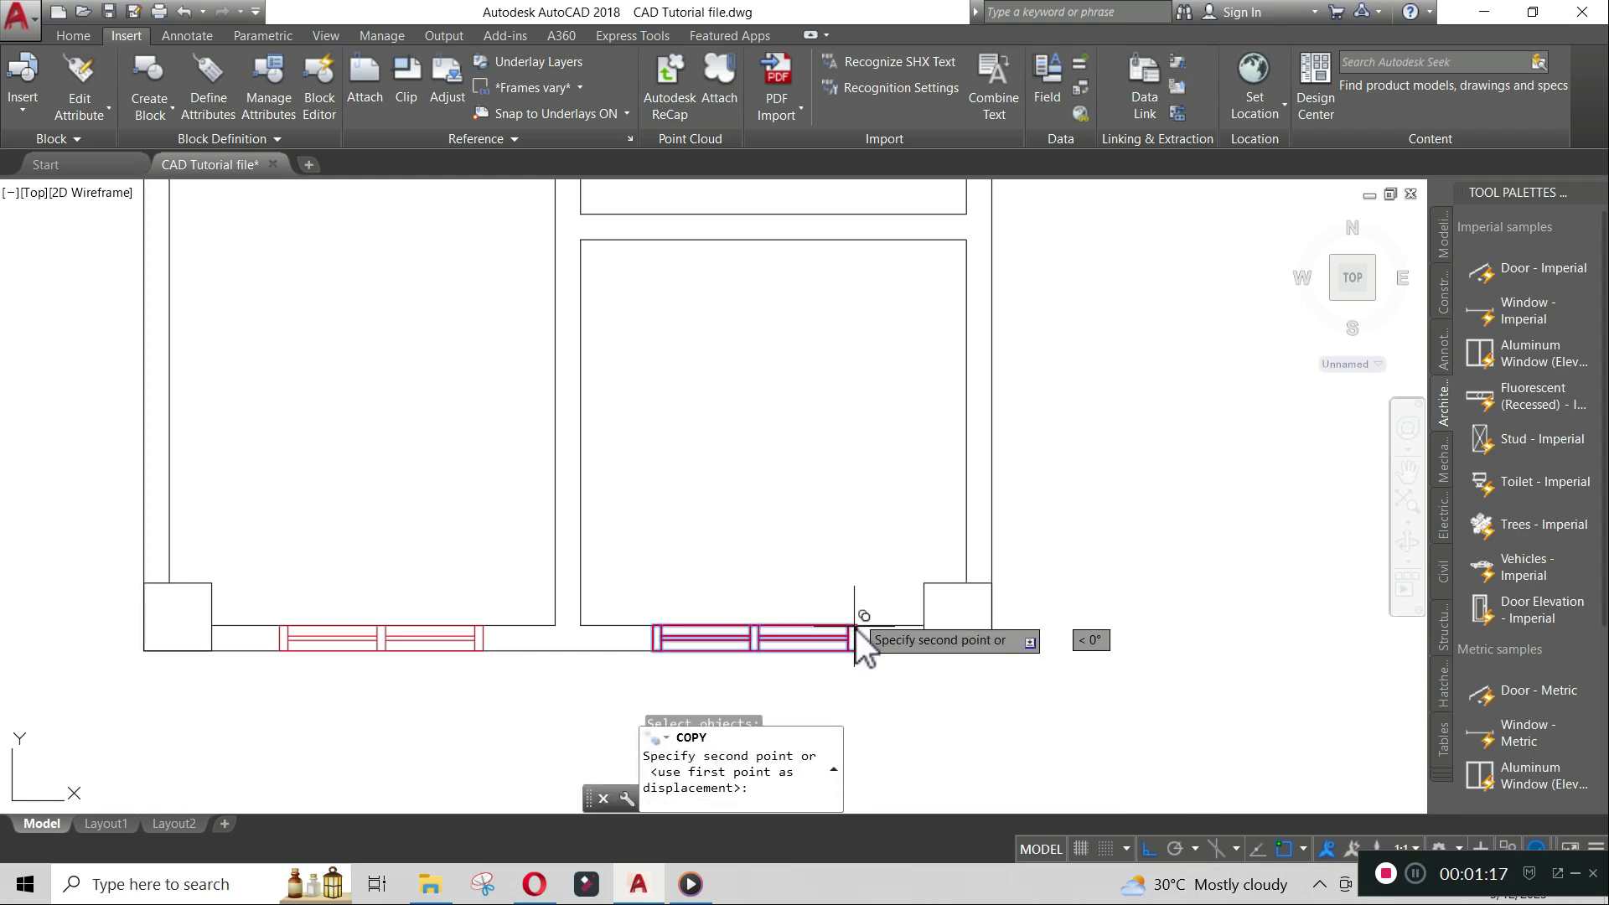
pyautogui.scroll(-4, 855, 556)
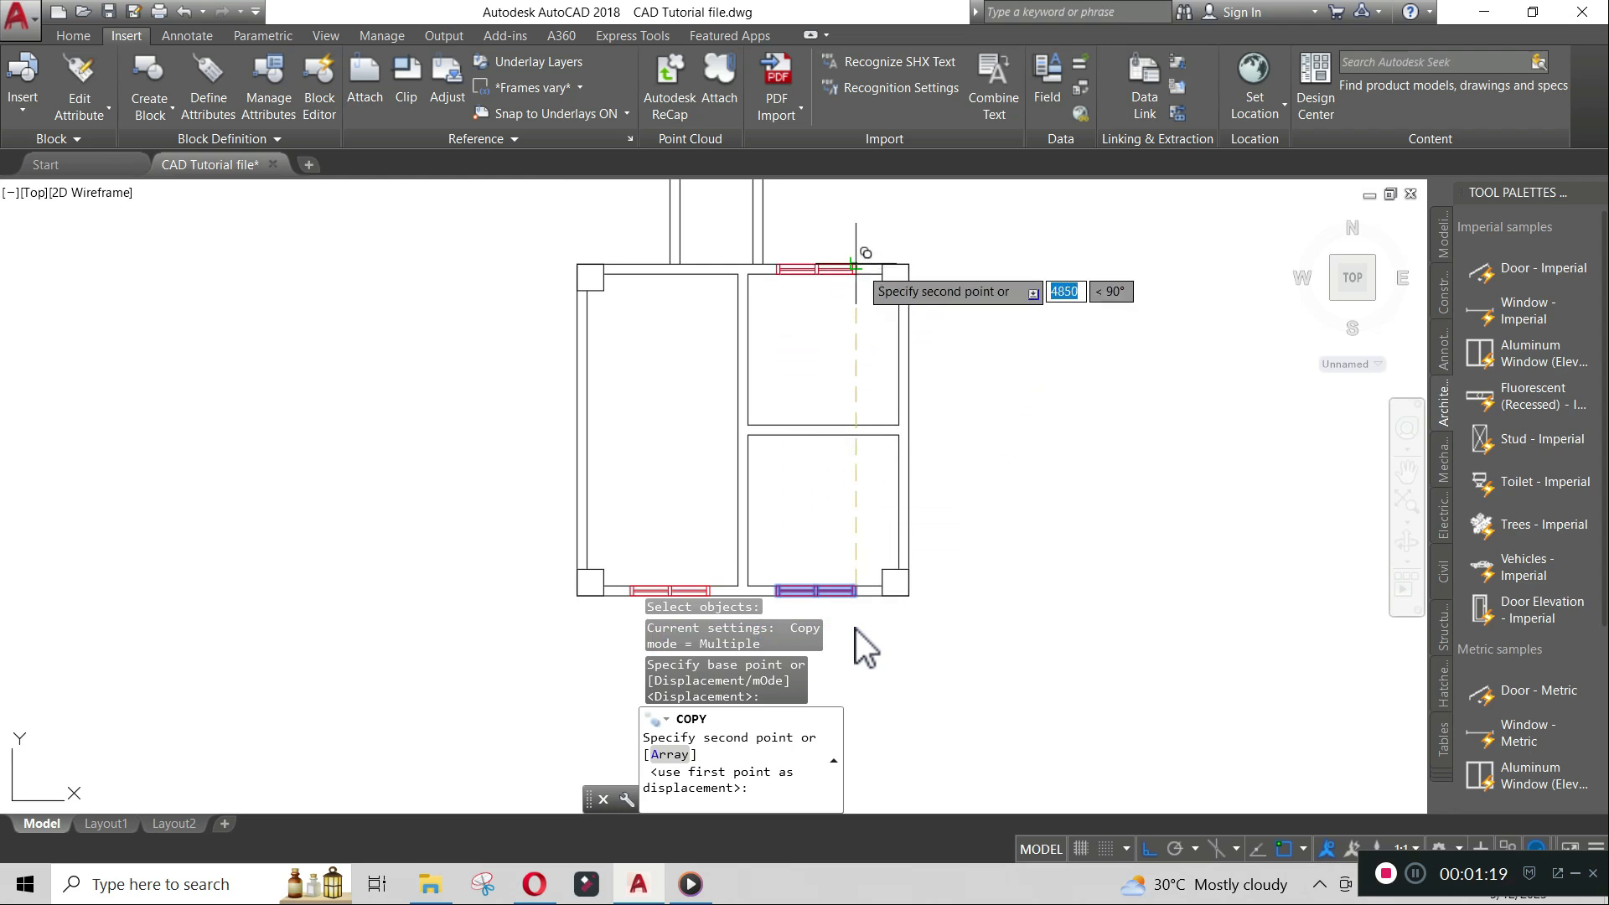
pyautogui.scroll(2, 860, 267)
pyautogui.click(858, 266)
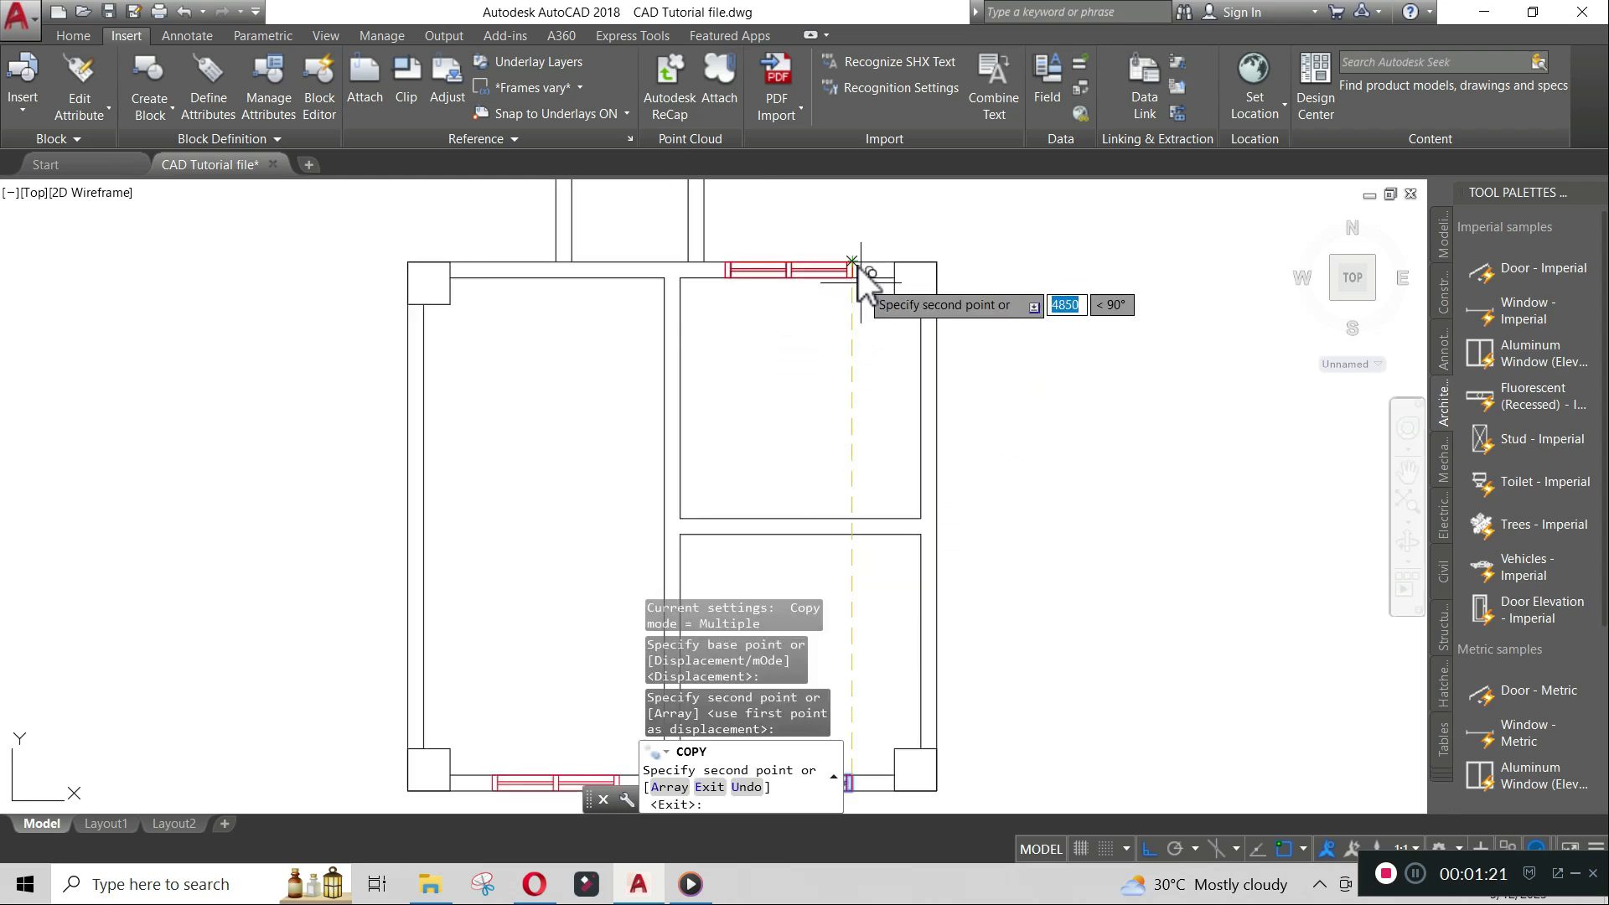
pyautogui.press('Return')
pyautogui.scroll(-3, 887, 431)
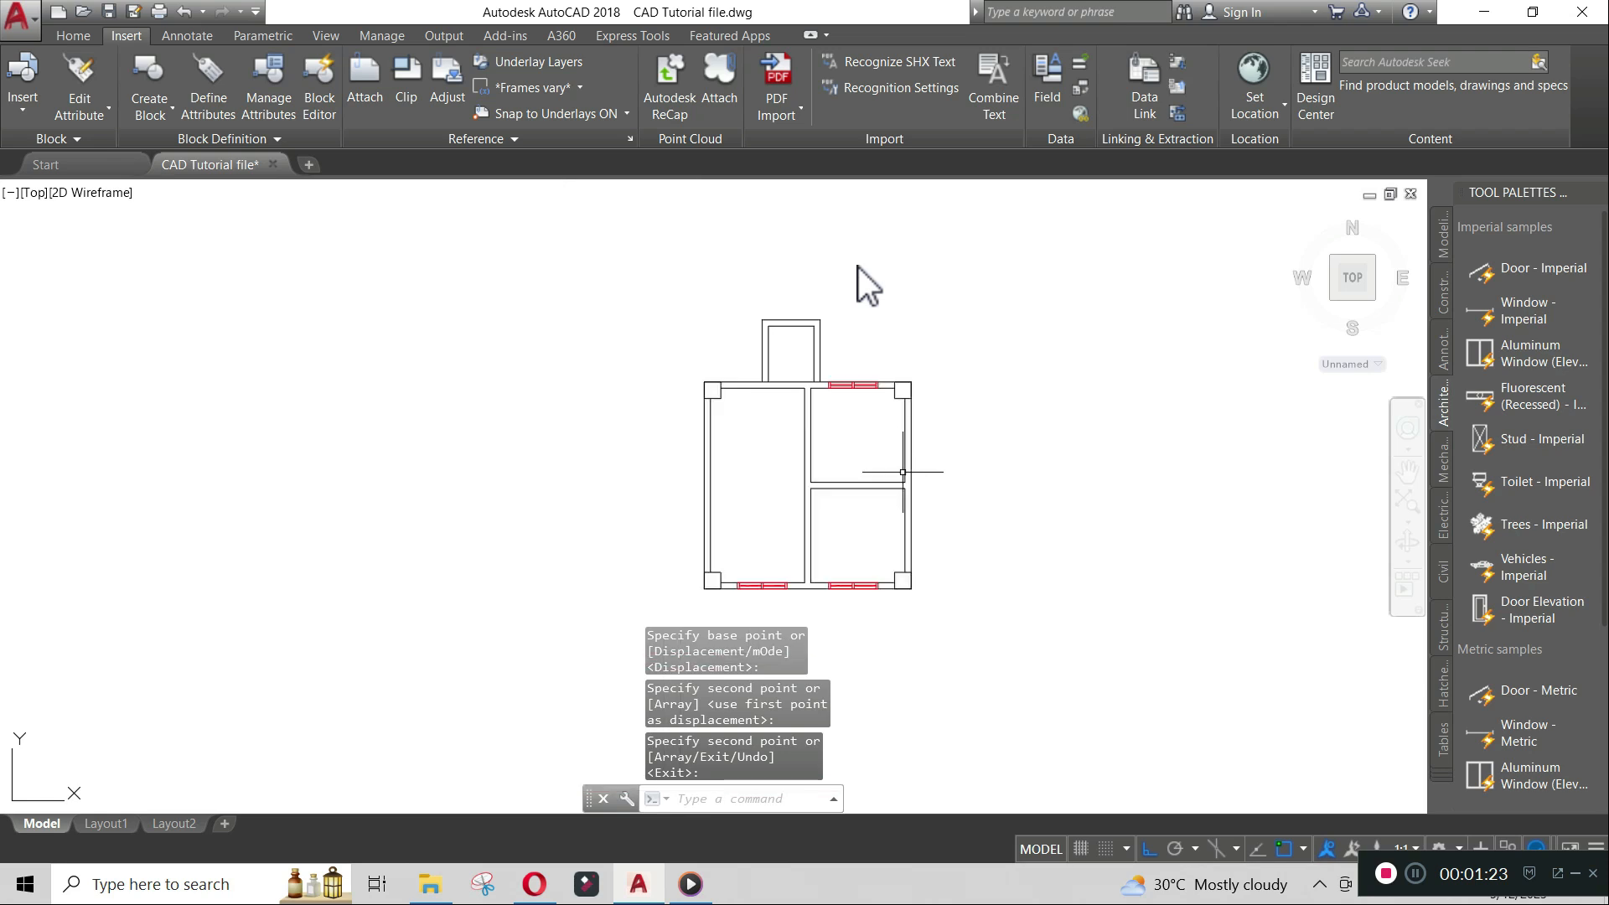
# - Copy the bottom-right window horizontally about 3710 to the right, outside the plan
pyautogui.scroll(2, 924, 509)
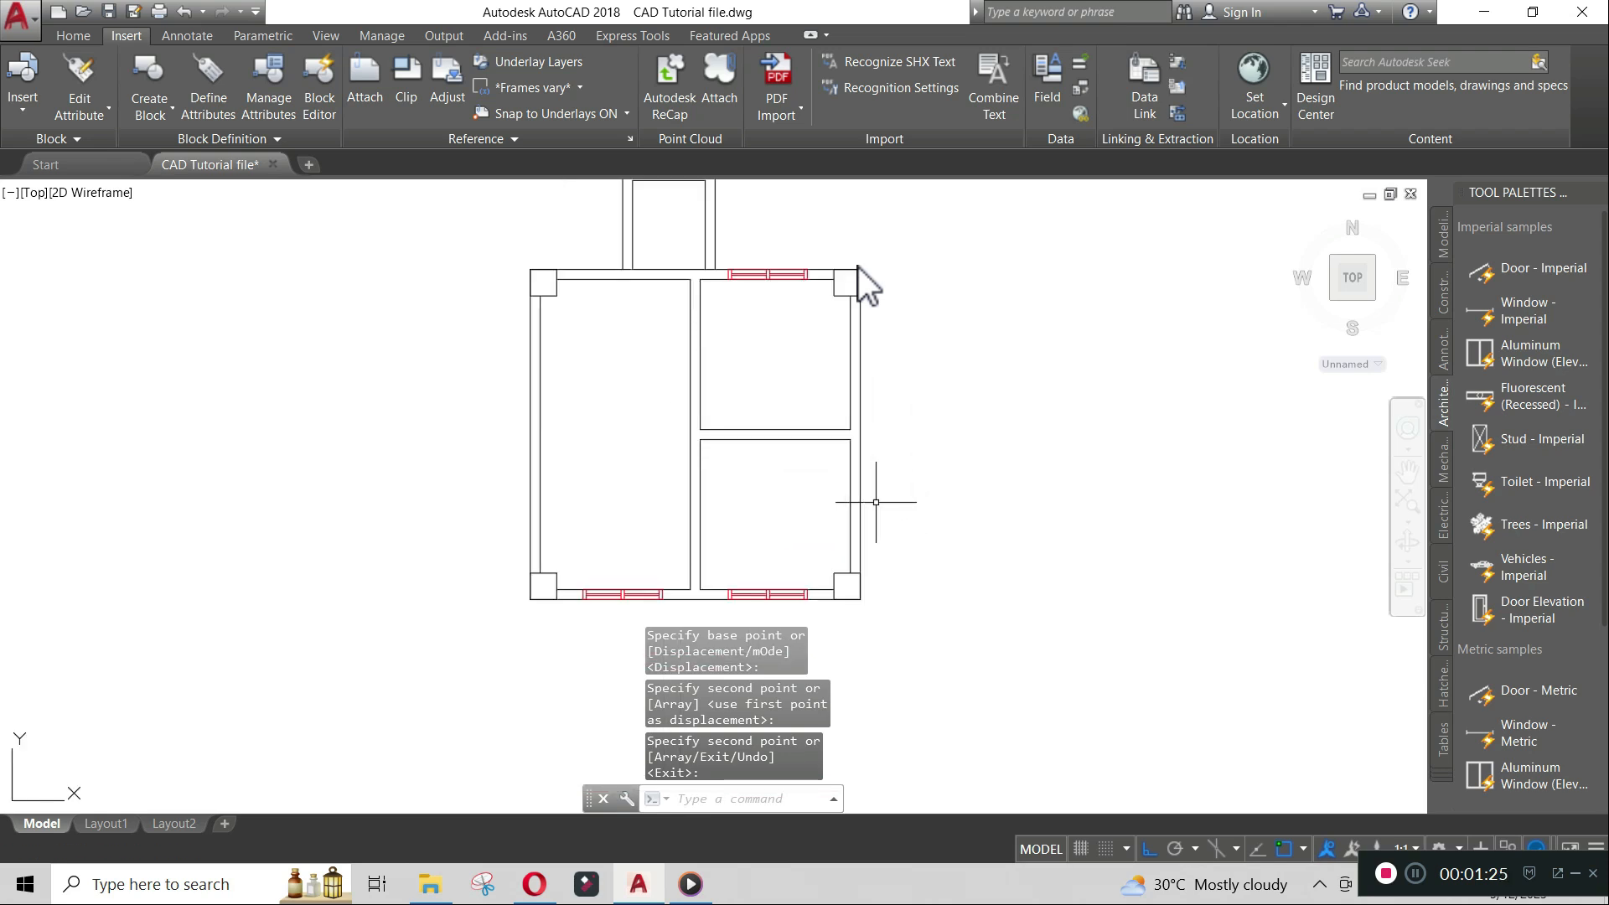
pyautogui.write('co')
pyautogui.press('Return')
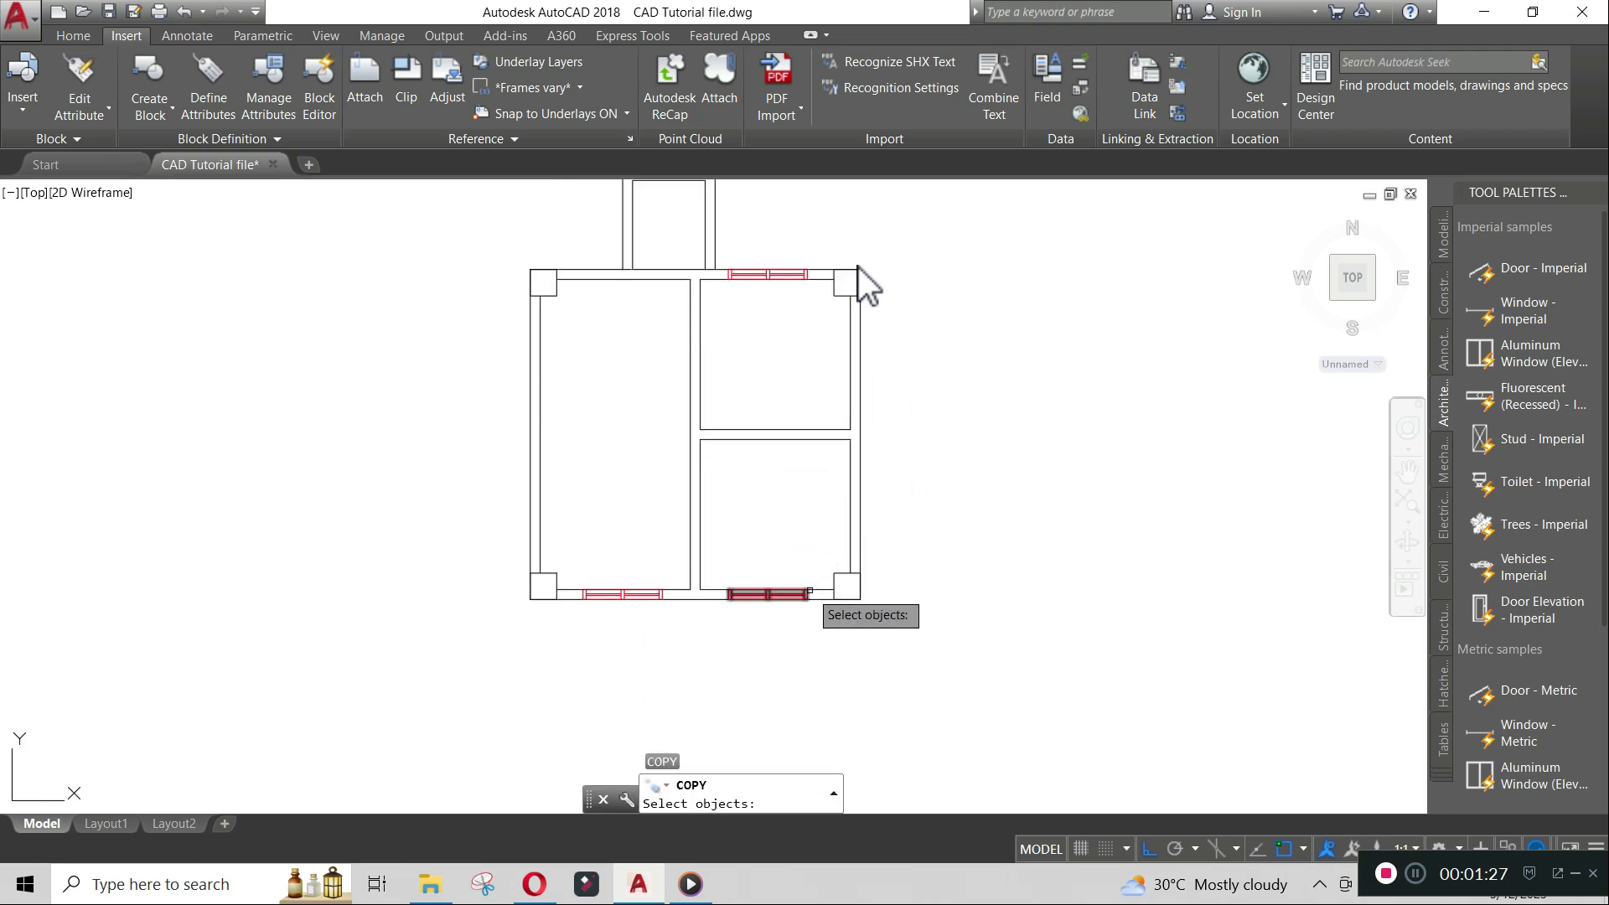
pyautogui.click(796, 597)
pyautogui.press('Return')
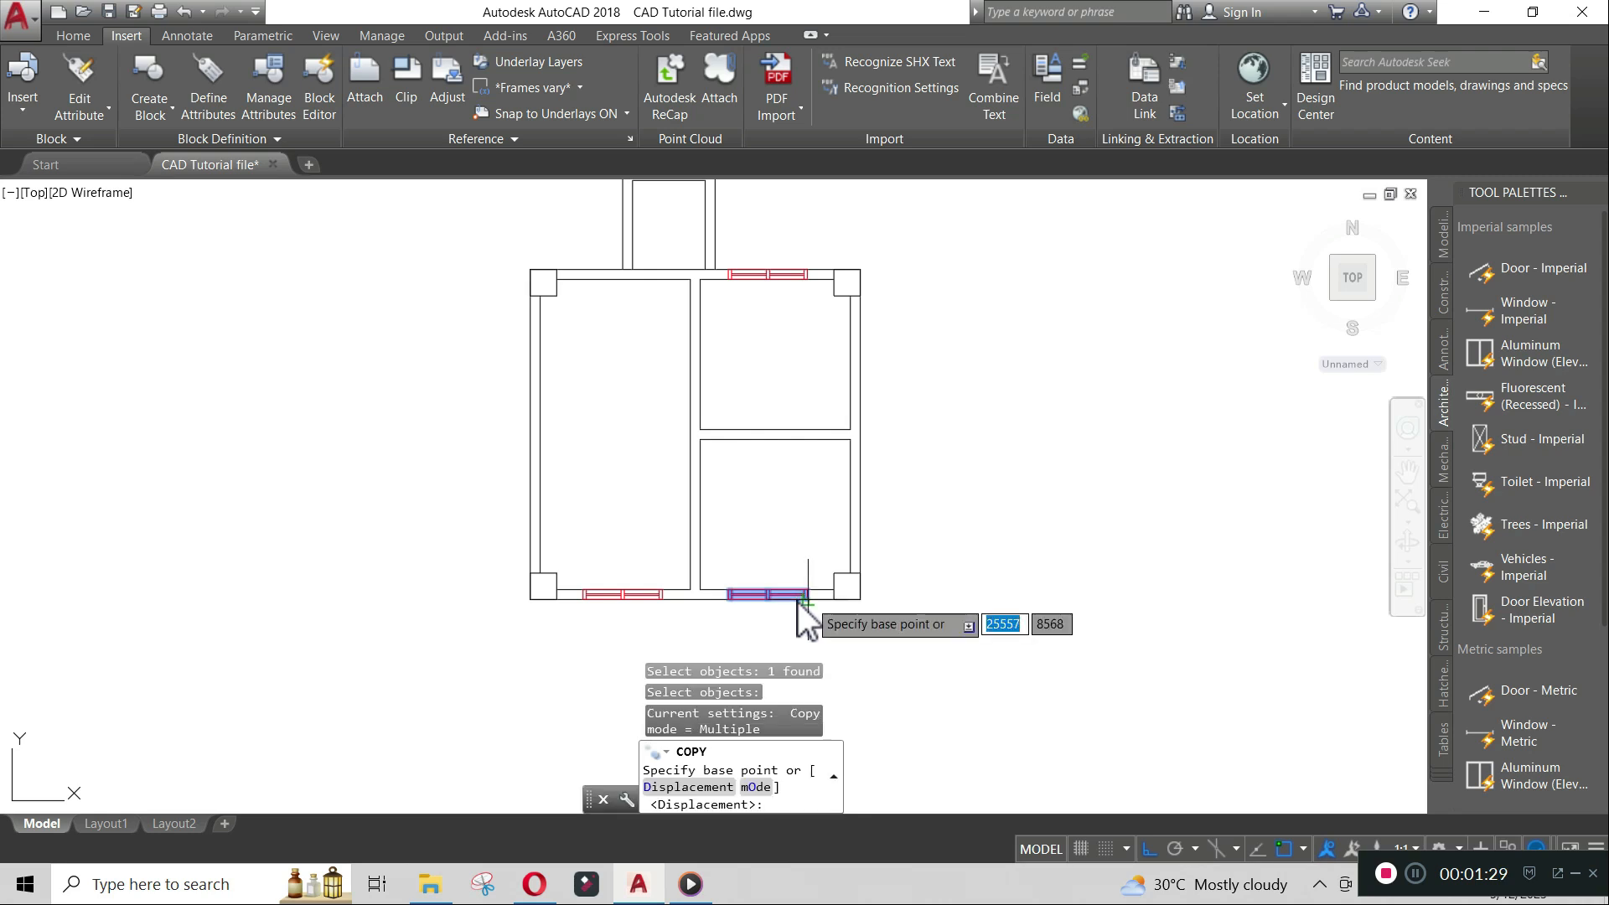
pyautogui.click(812, 597)
pyautogui.click(1038, 537)
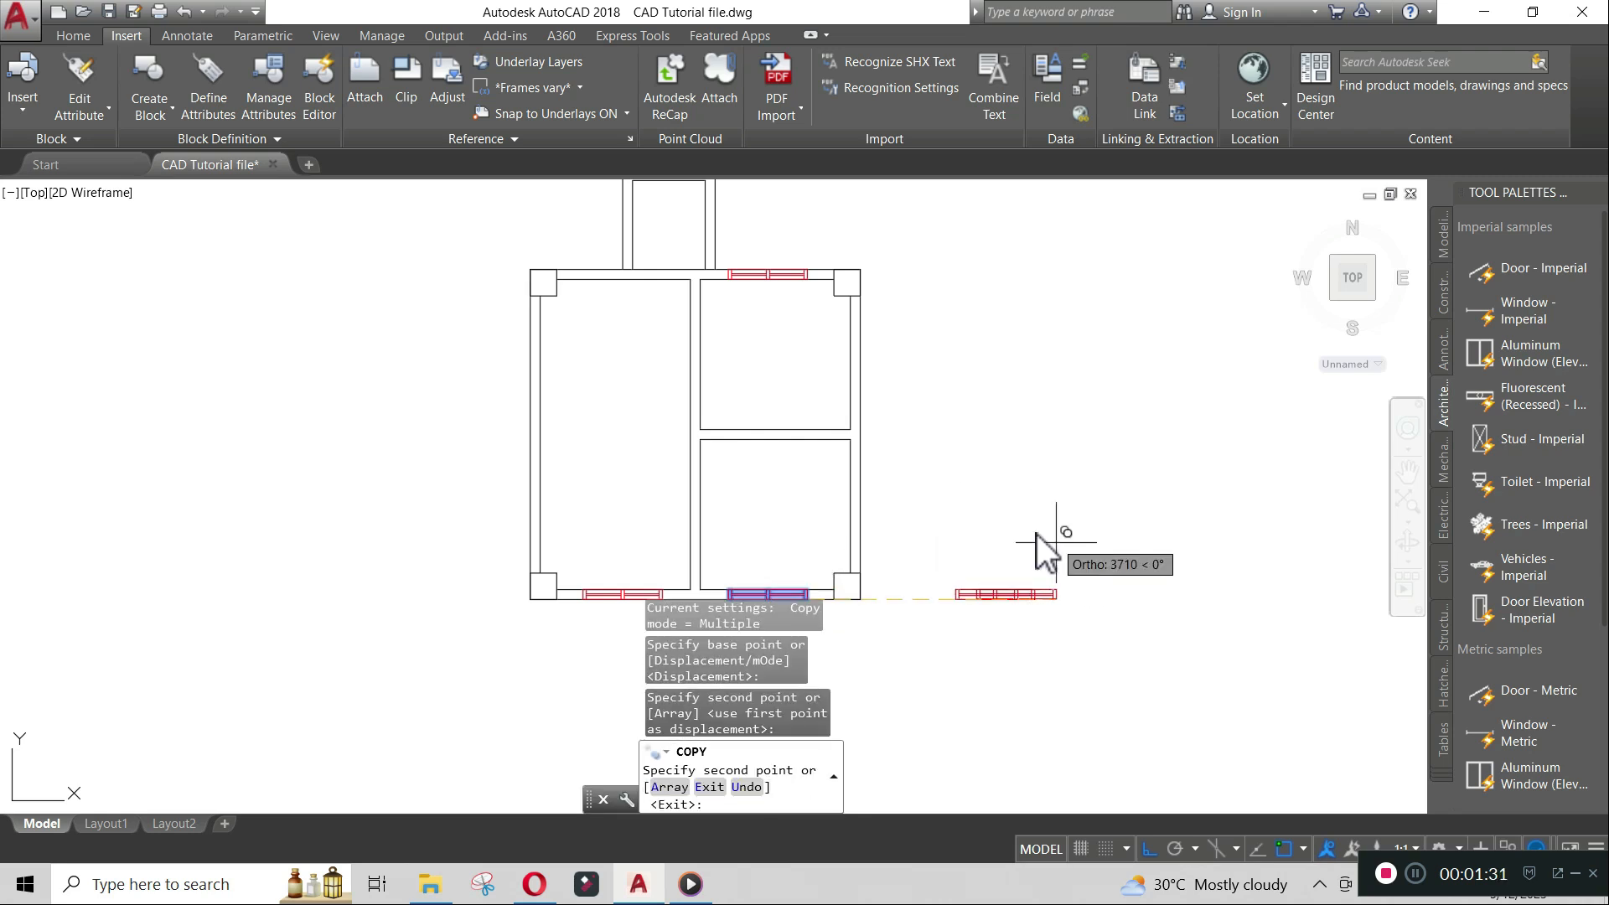
pyautogui.press('Return')
# - Rotate the copied window 90 degrees about its right end so it stands vertically
pyautogui.scroll(2, 1015, 593)
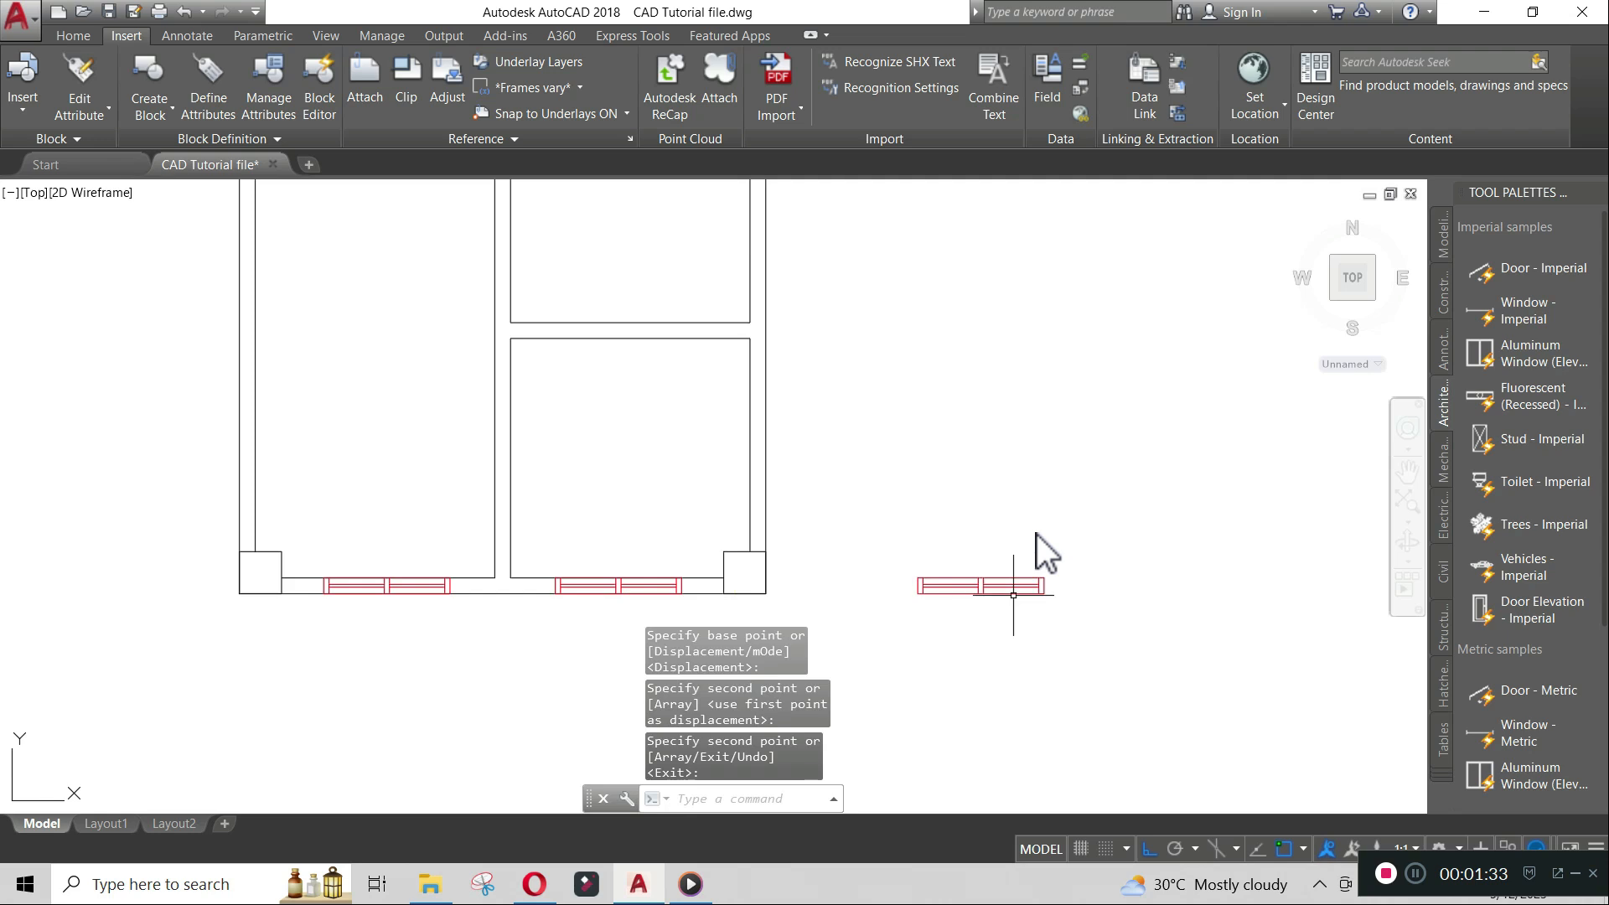
pyautogui.write('ro')
pyautogui.press('Return')
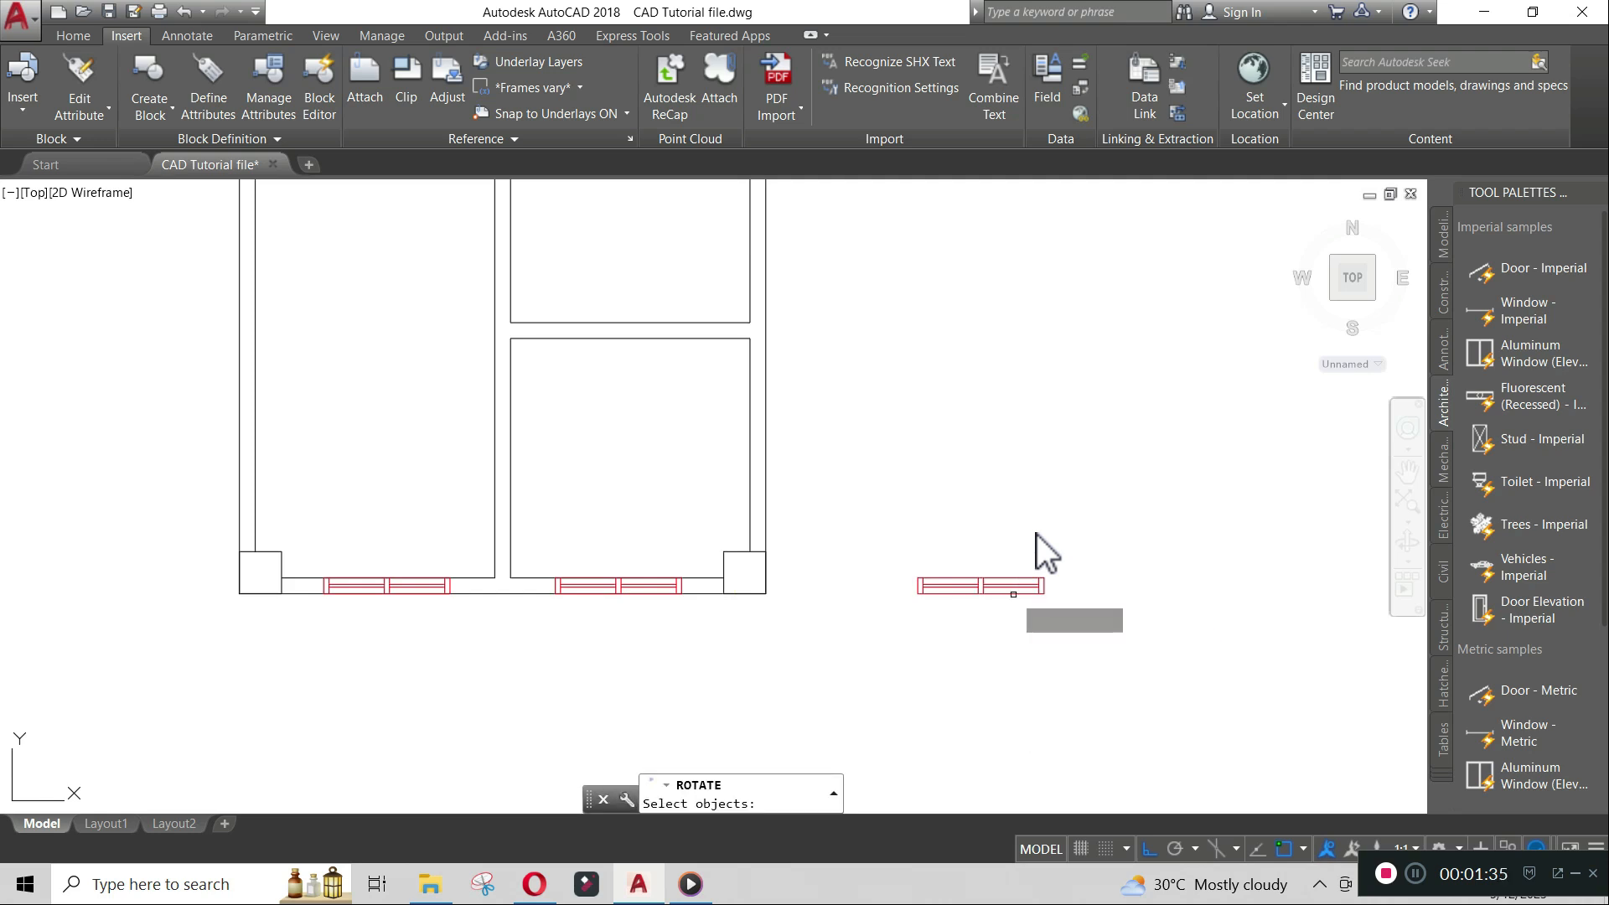
pyautogui.click(1021, 591)
pyautogui.press('Return')
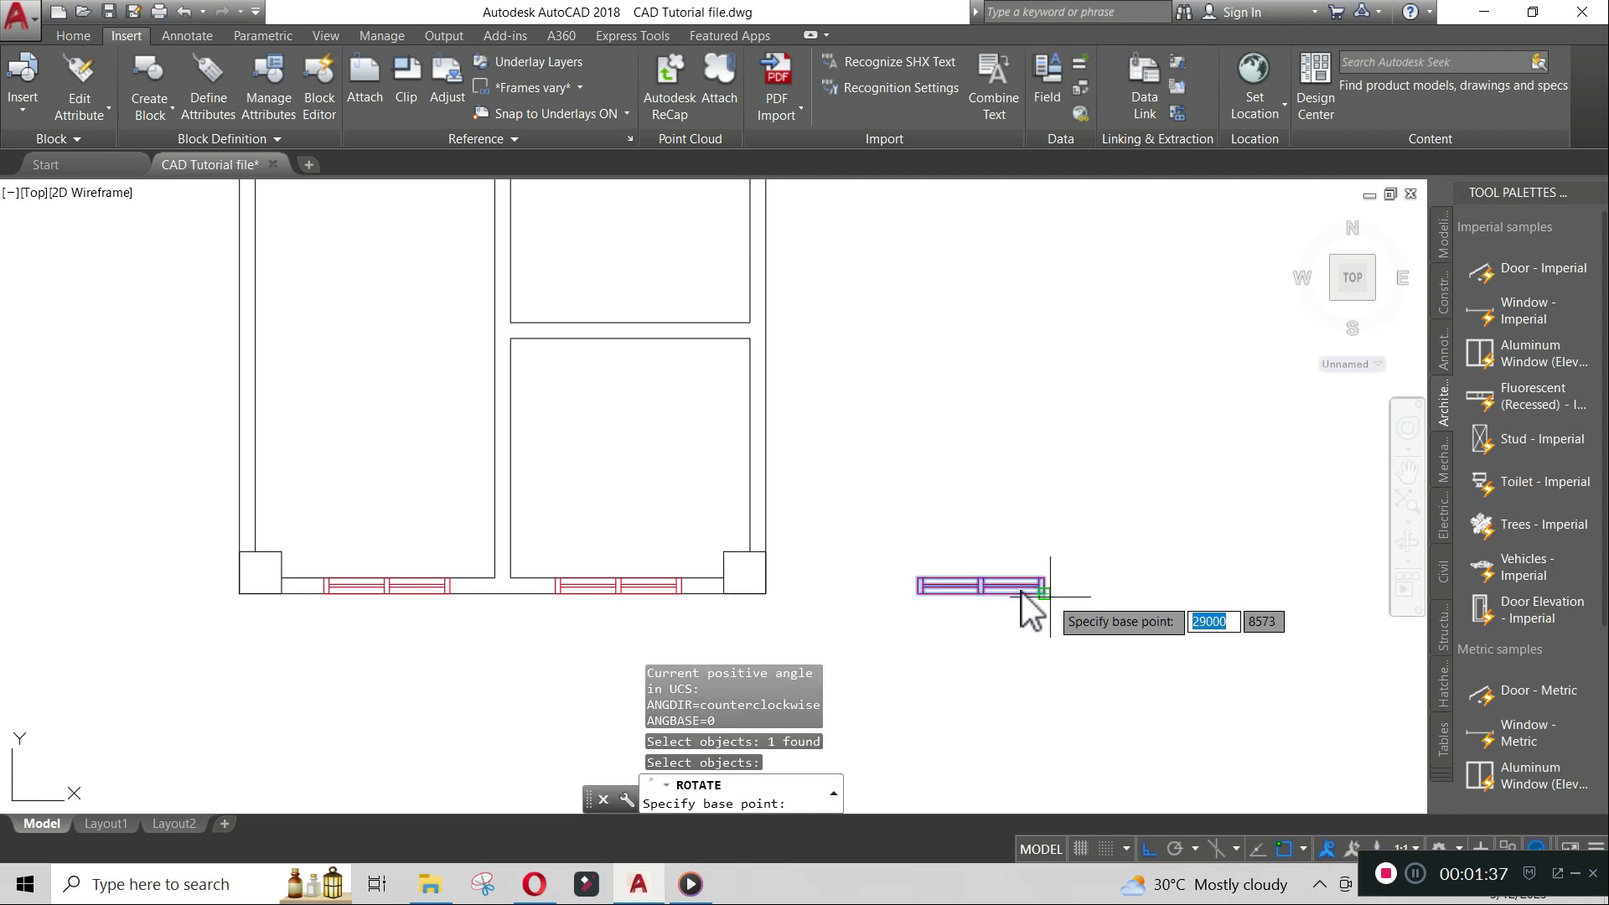
pyautogui.click(1048, 601)
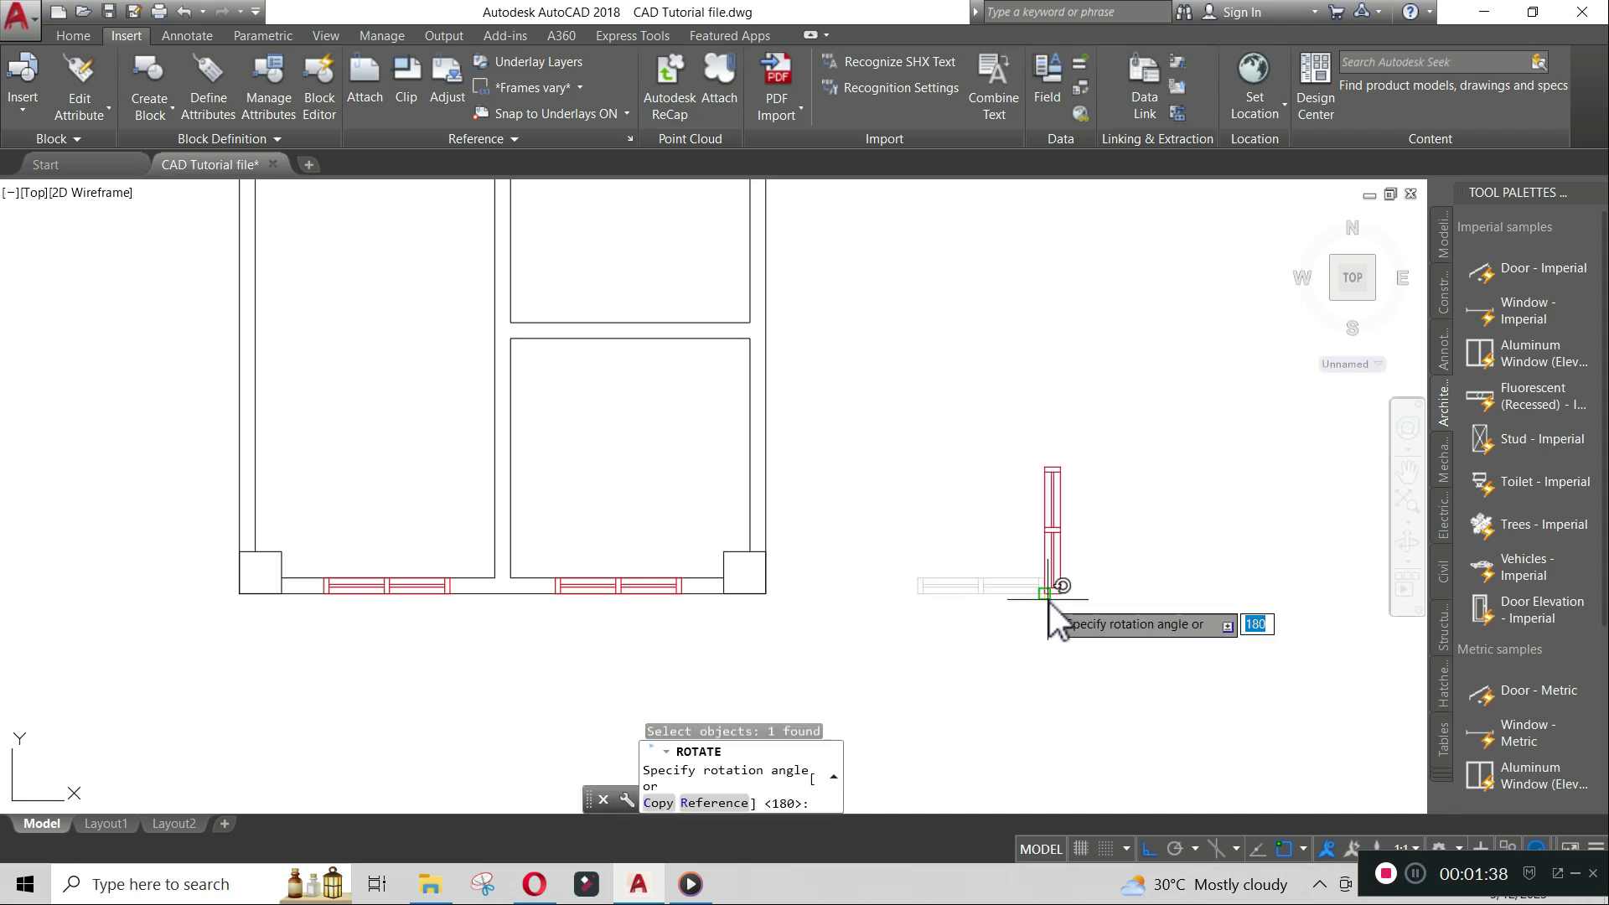
pyautogui.click(1033, 418)
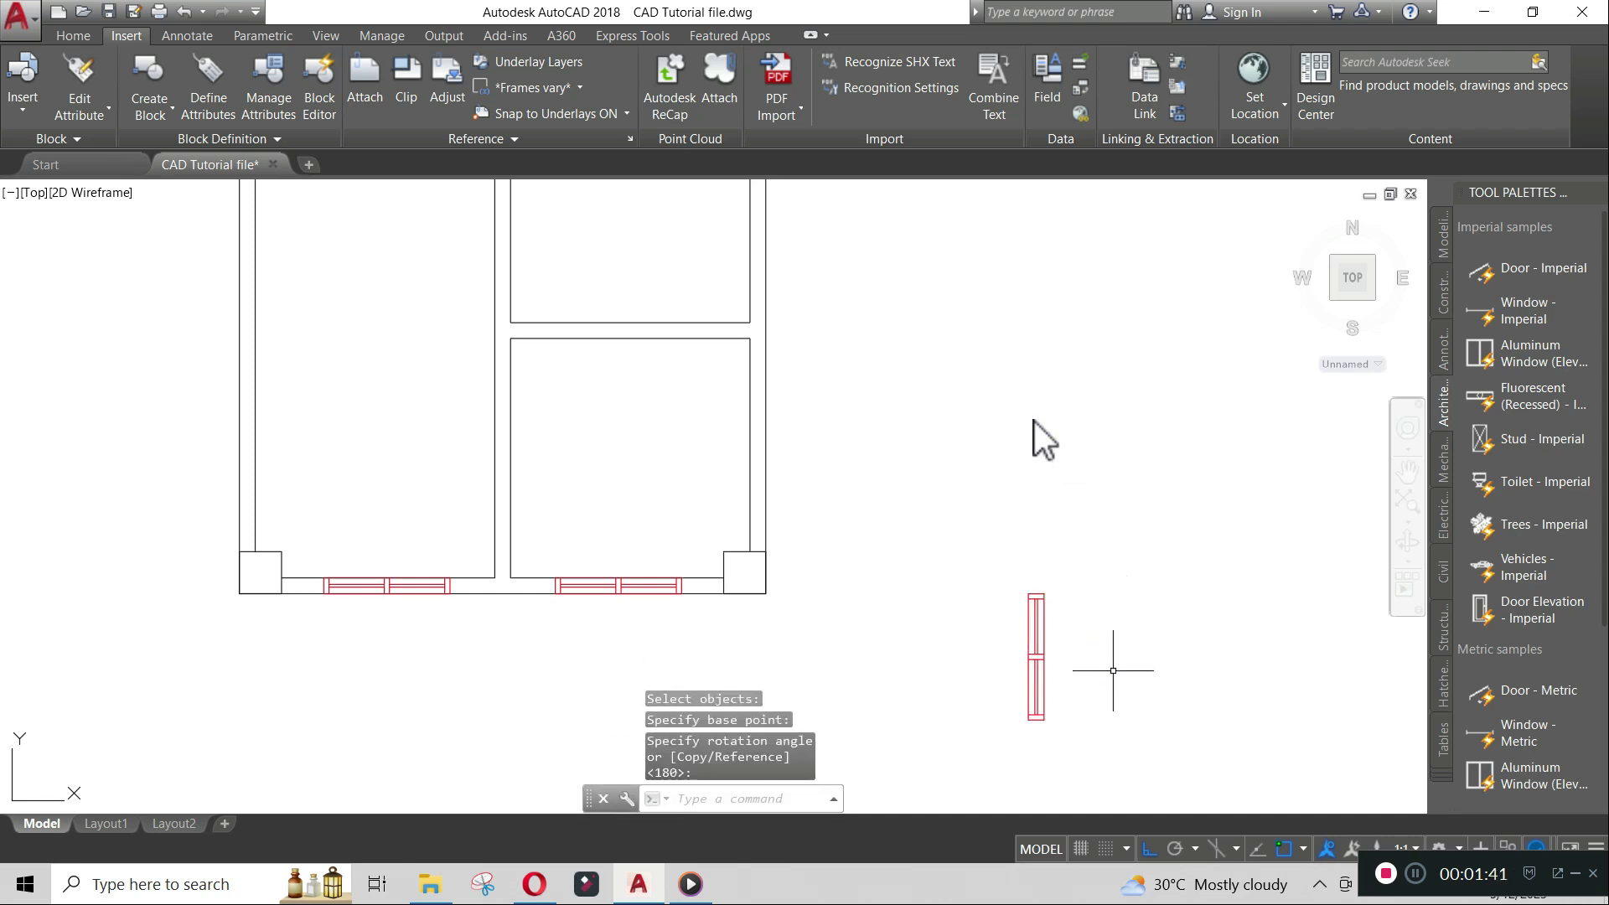
# - Move the vertical window into the lower right room's right wall, tracking 800 up from the plan's bottom-right corner
pyautogui.press('Return')
pyautogui.click(1036, 688)
pyautogui.press('Return')
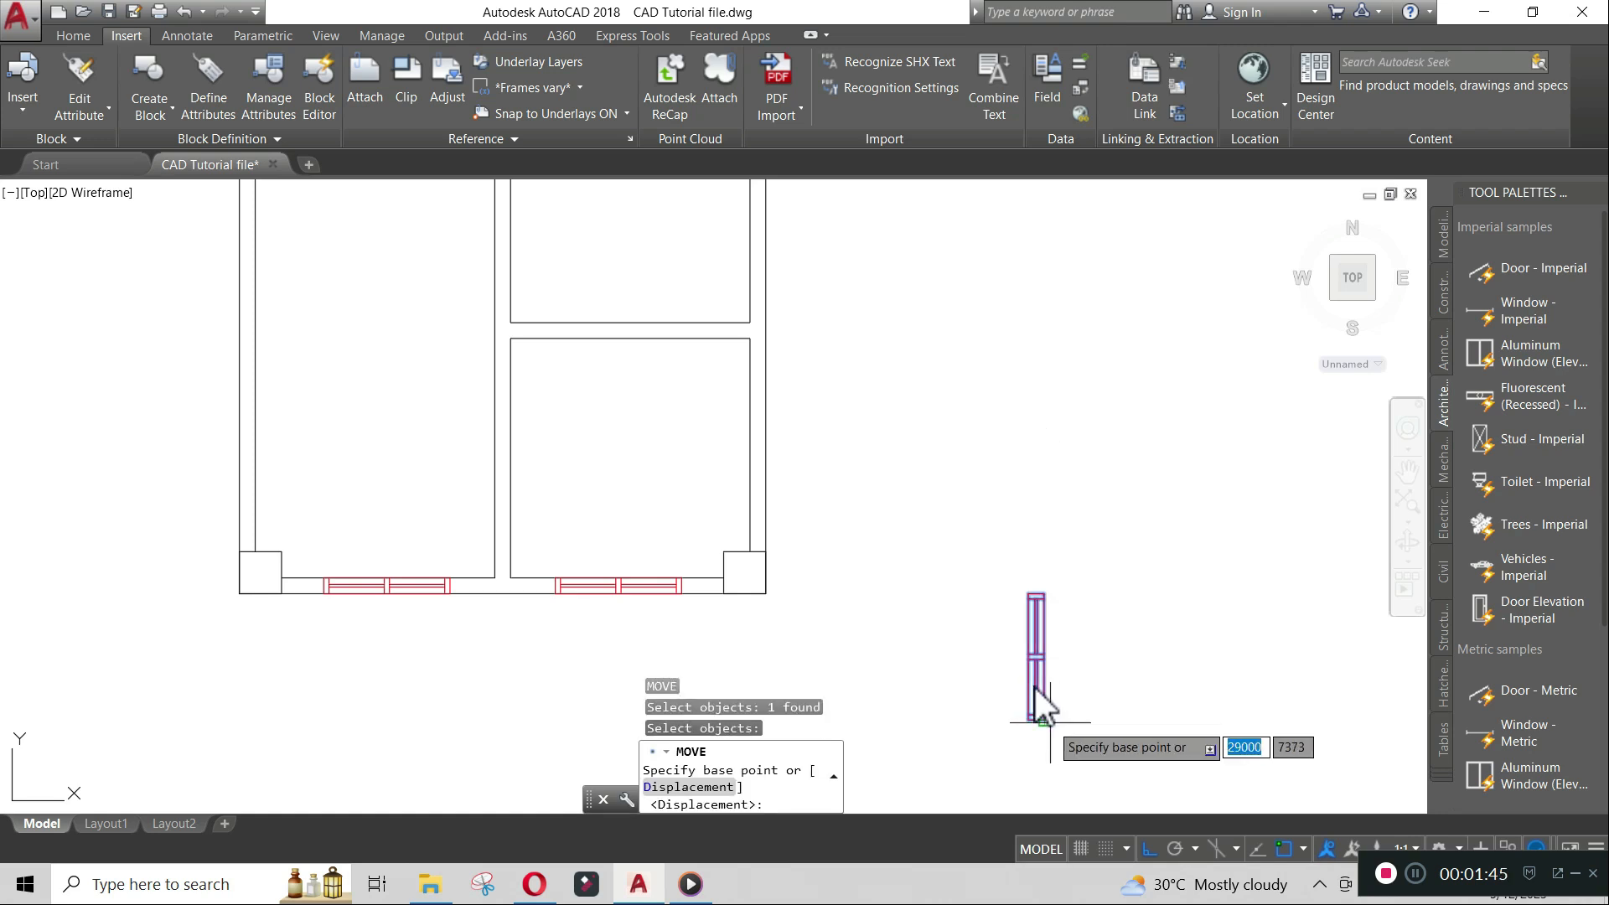
pyautogui.scroll(5, 1034, 688)
pyautogui.click(1011, 709)
pyautogui.scroll(-8, 1009, 708)
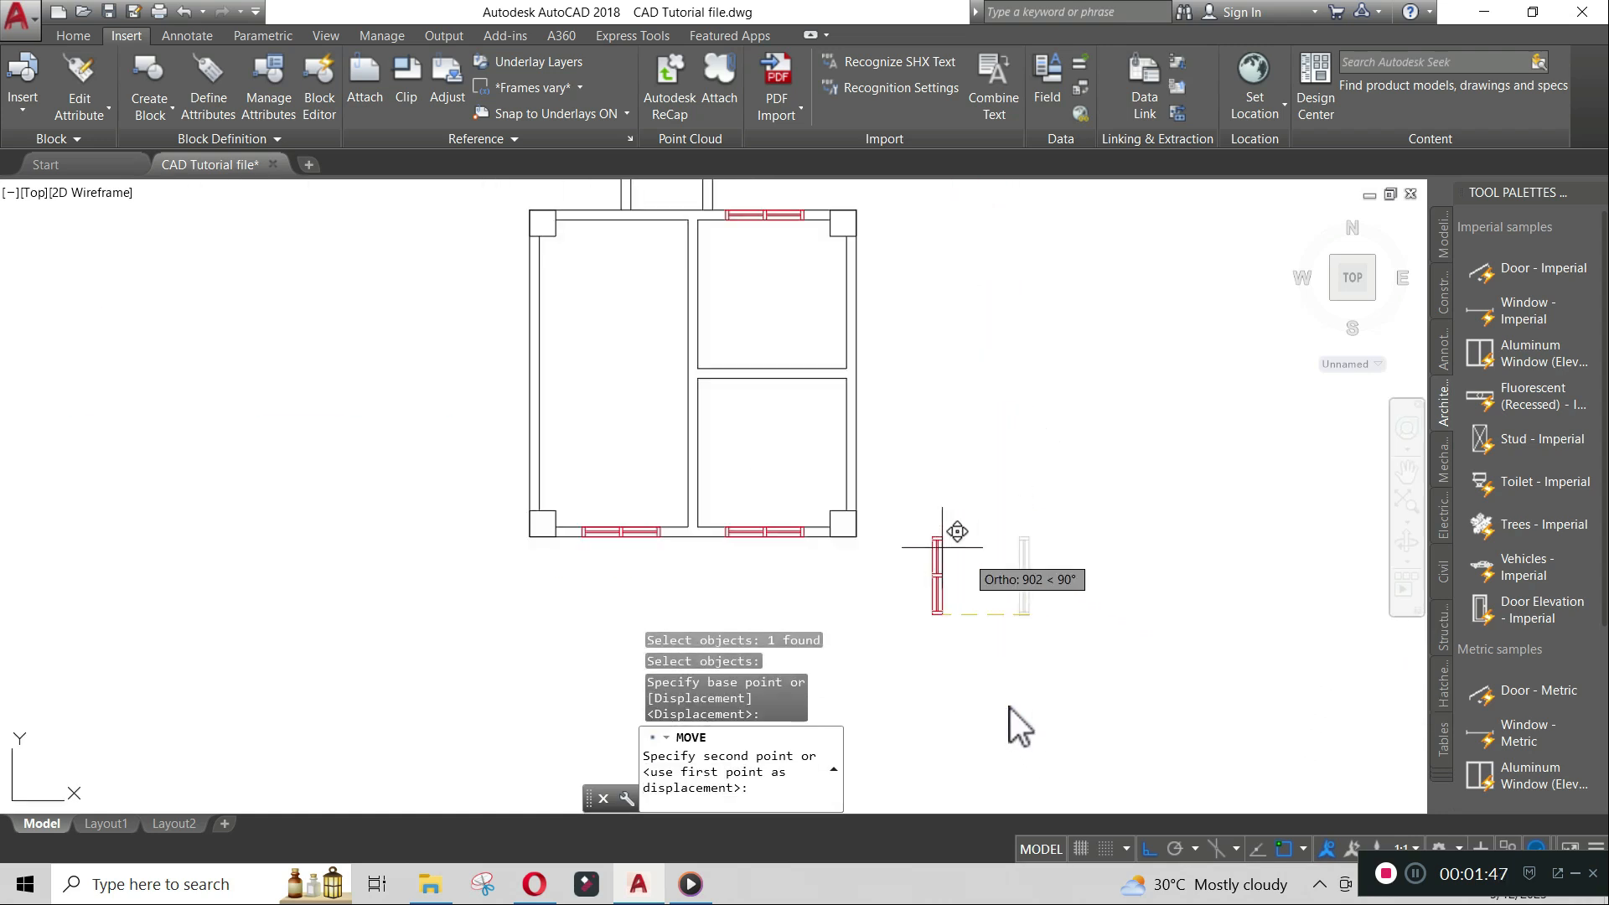
pyautogui.write('tk')
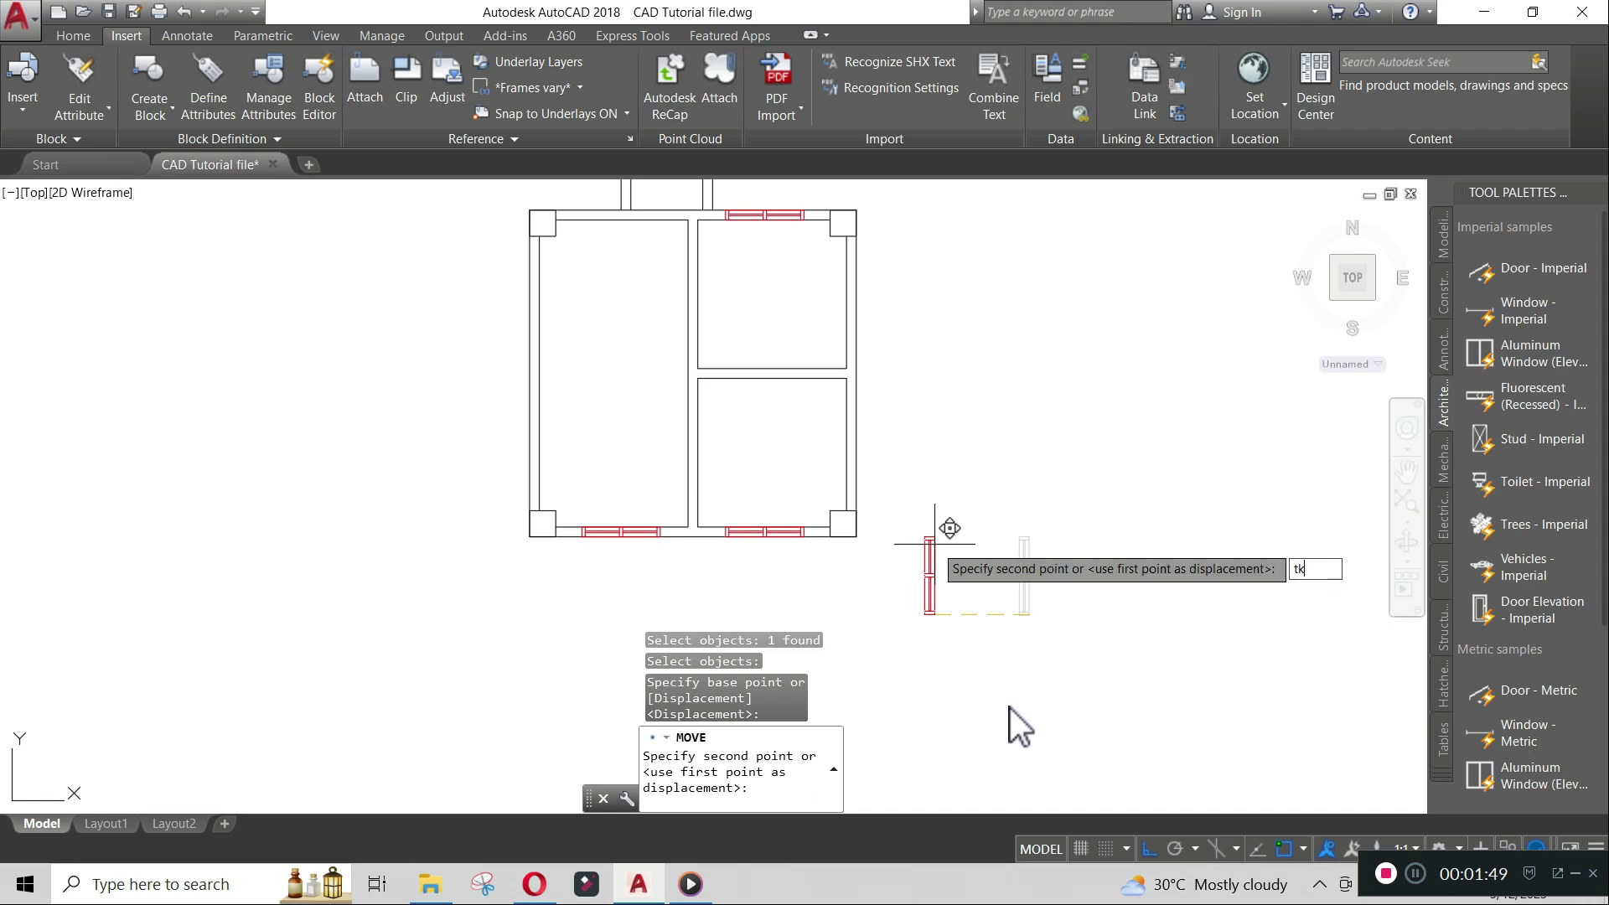
pyautogui.press('Return')
pyautogui.scroll(4, 894, 544)
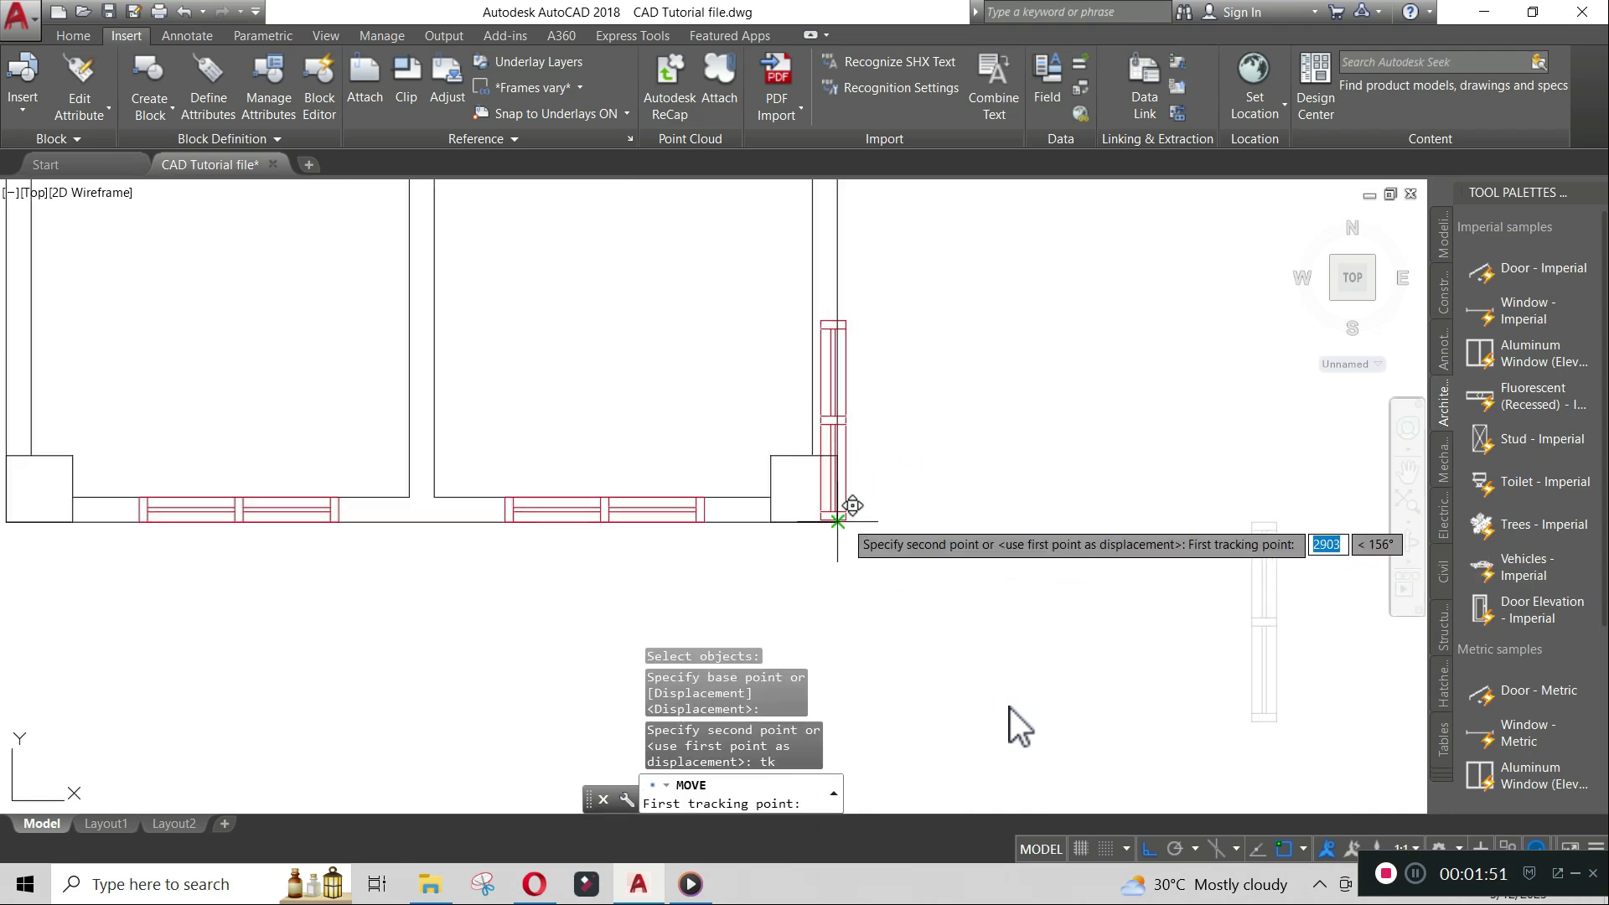
pyautogui.click(838, 521)
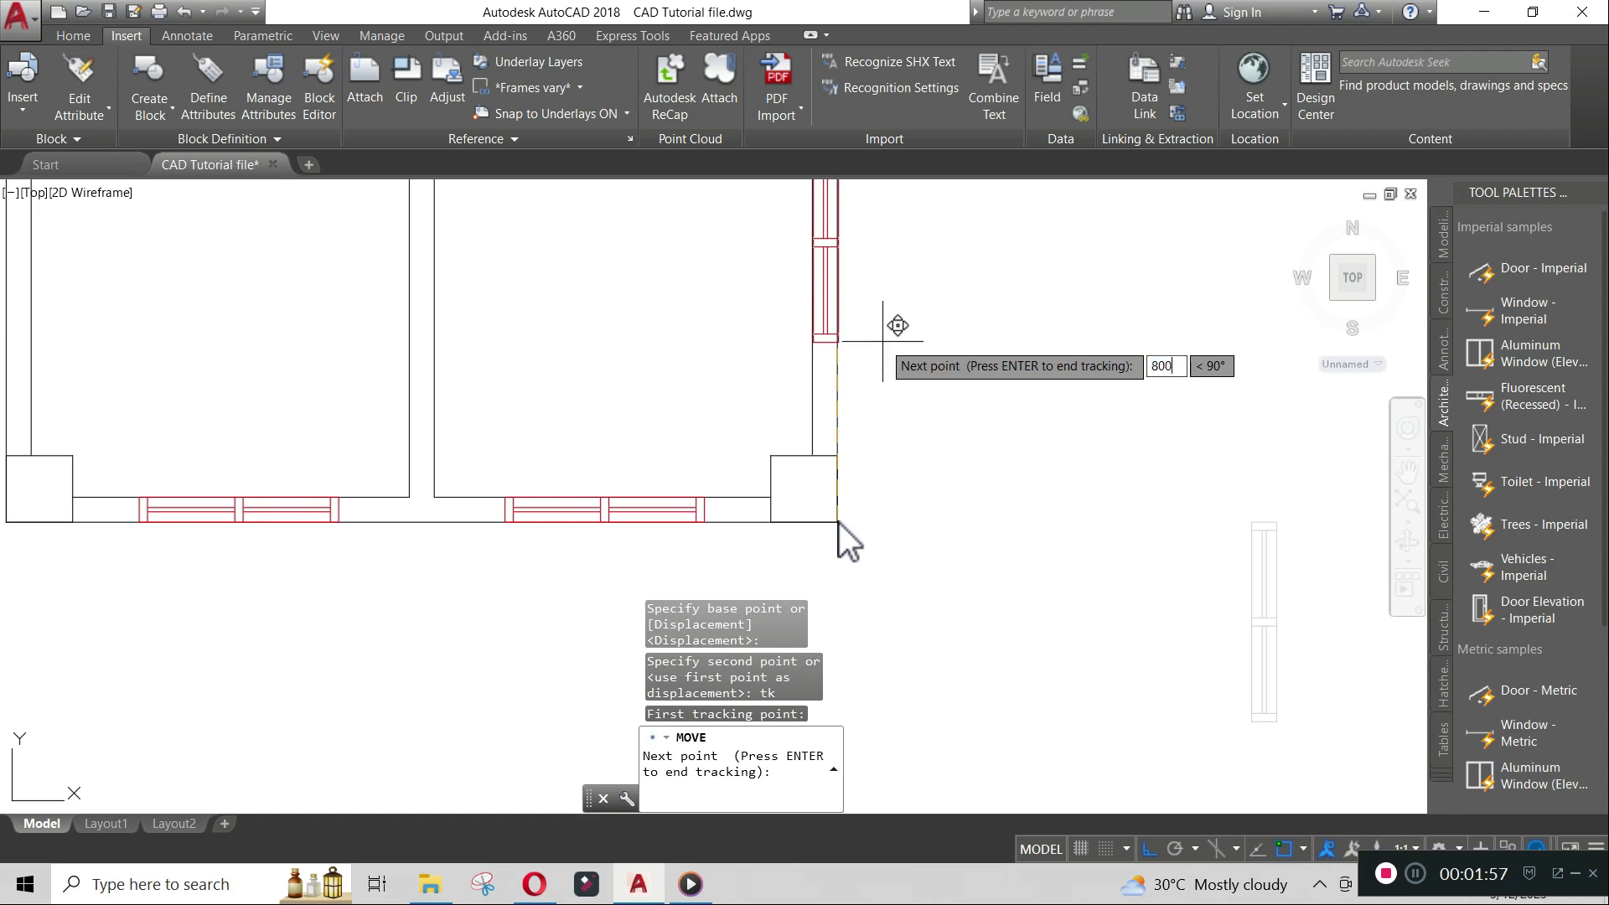
pyautogui.press('Return')
pyautogui.scroll(-4, 901, 343)
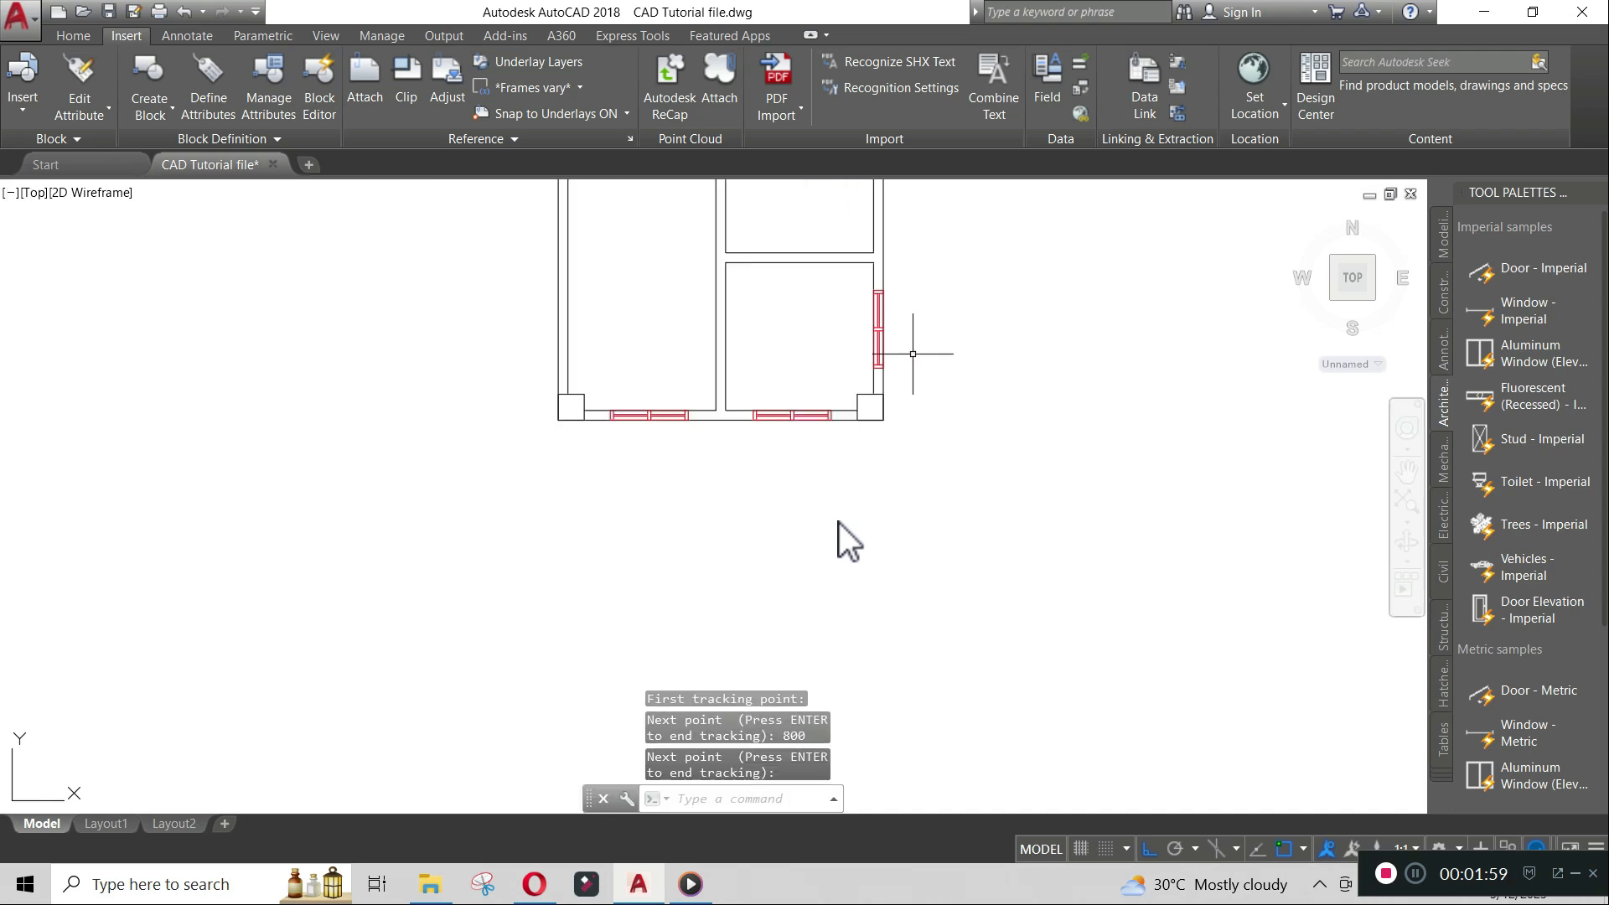
# - Copy that window up into the upper right room's right wall, tracking 800 down from the plan's top-right corner
pyautogui.moveTo(905, 324); pyautogui.dragTo(829, 494, button='middle')
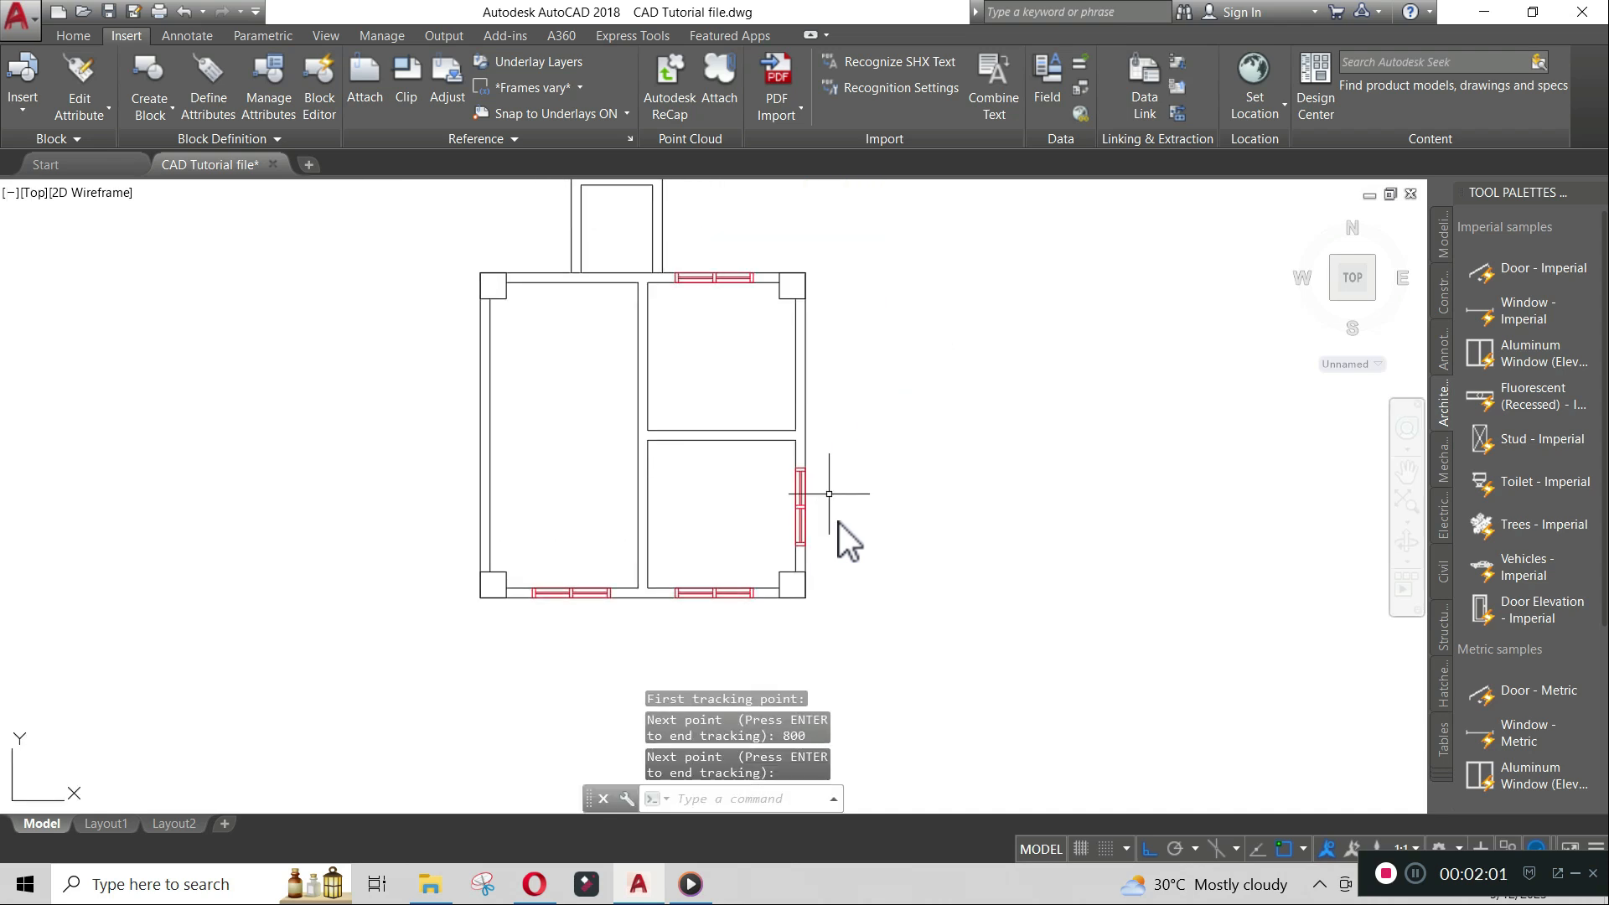
pyautogui.write('co')
pyautogui.press('Return')
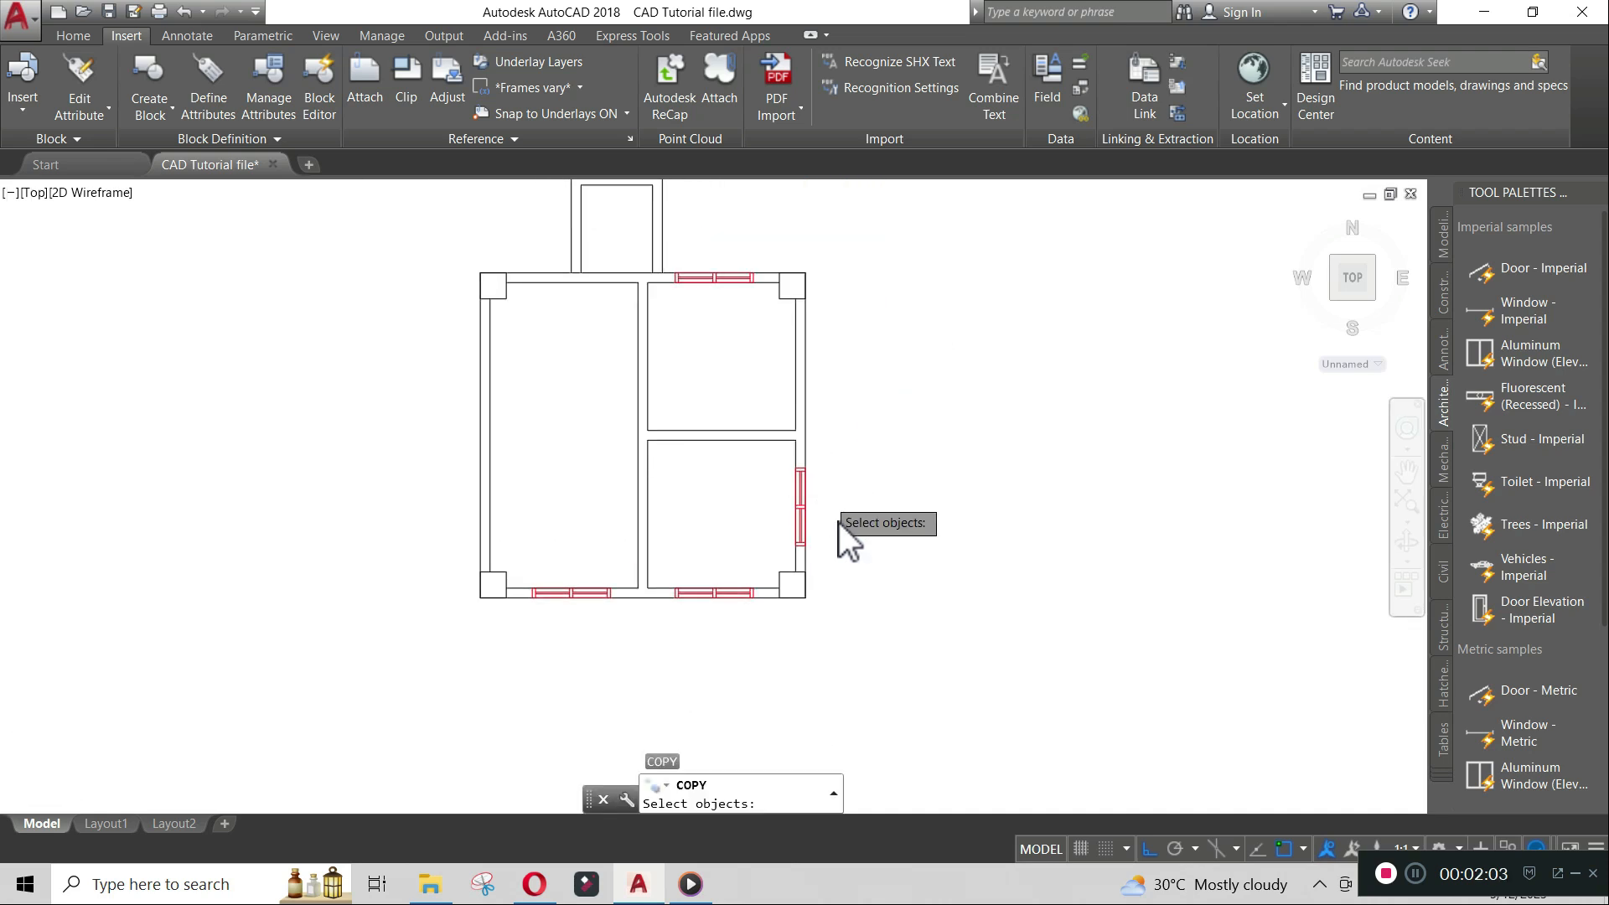
pyautogui.scroll(2, 838, 521)
pyautogui.click(787, 496)
pyautogui.press('Return')
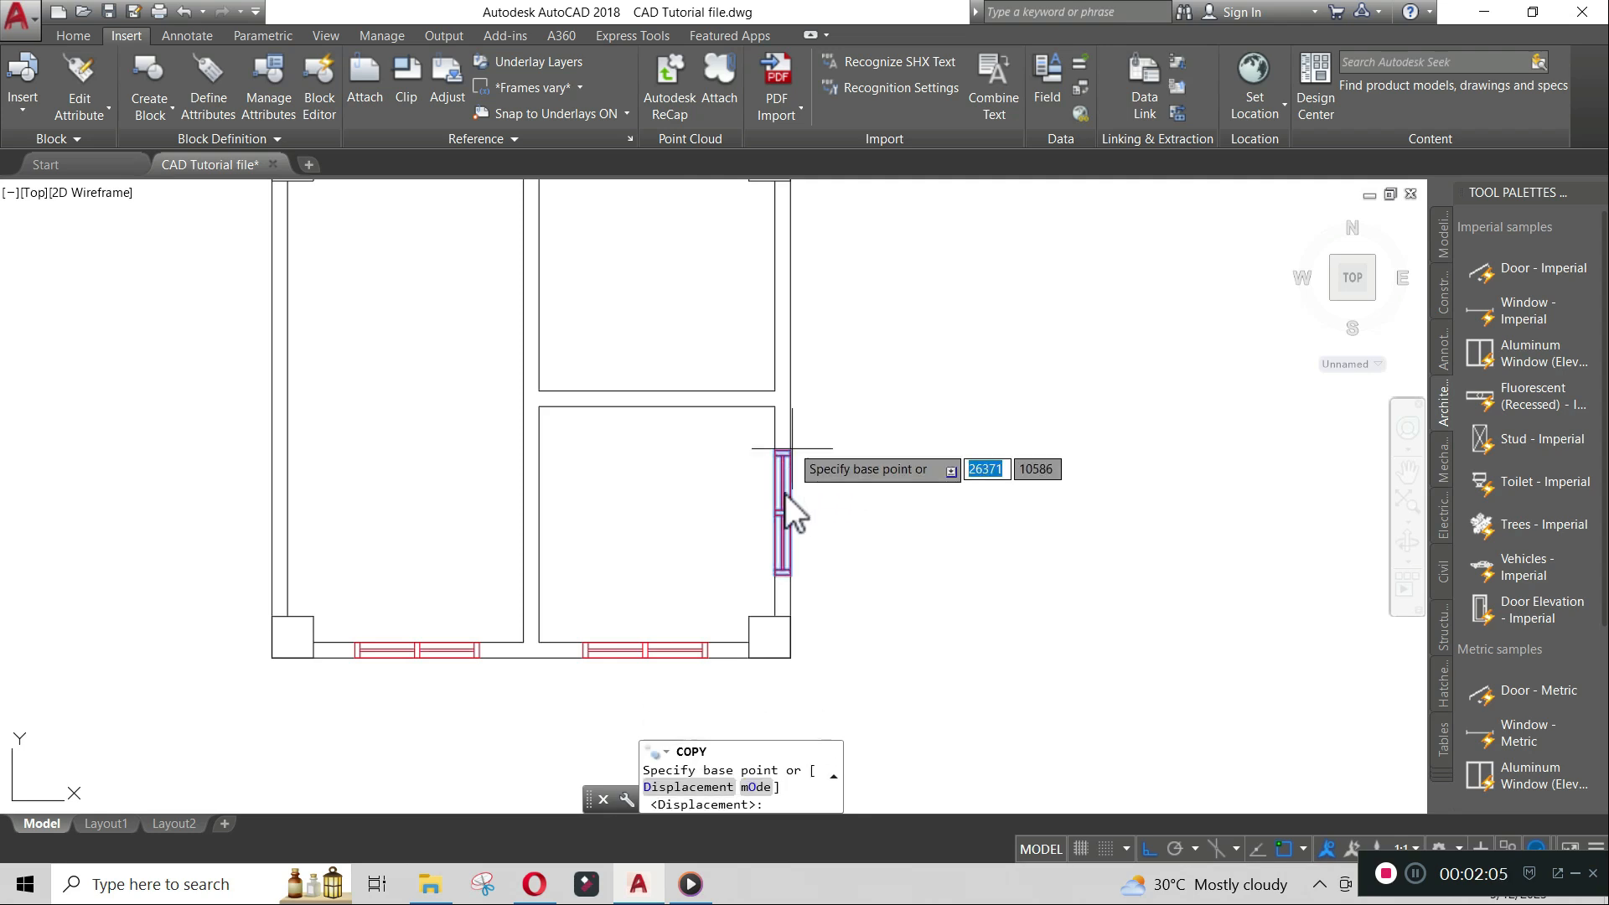
pyautogui.scroll(5, 786, 495)
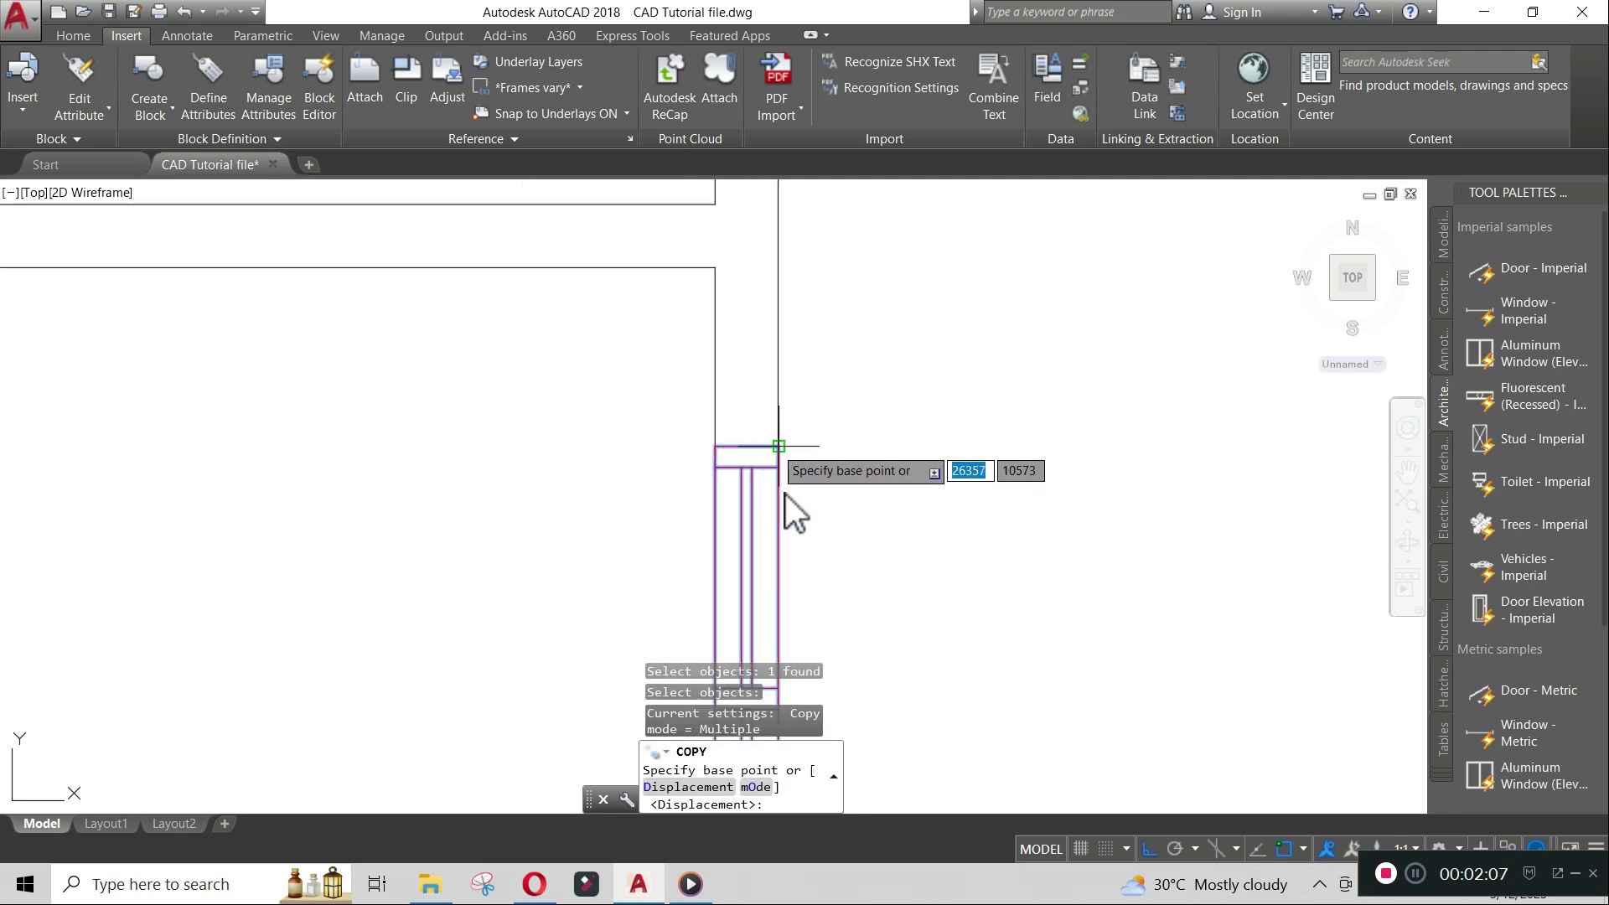
pyautogui.click(778, 446)
pyautogui.scroll(-5, 776, 450)
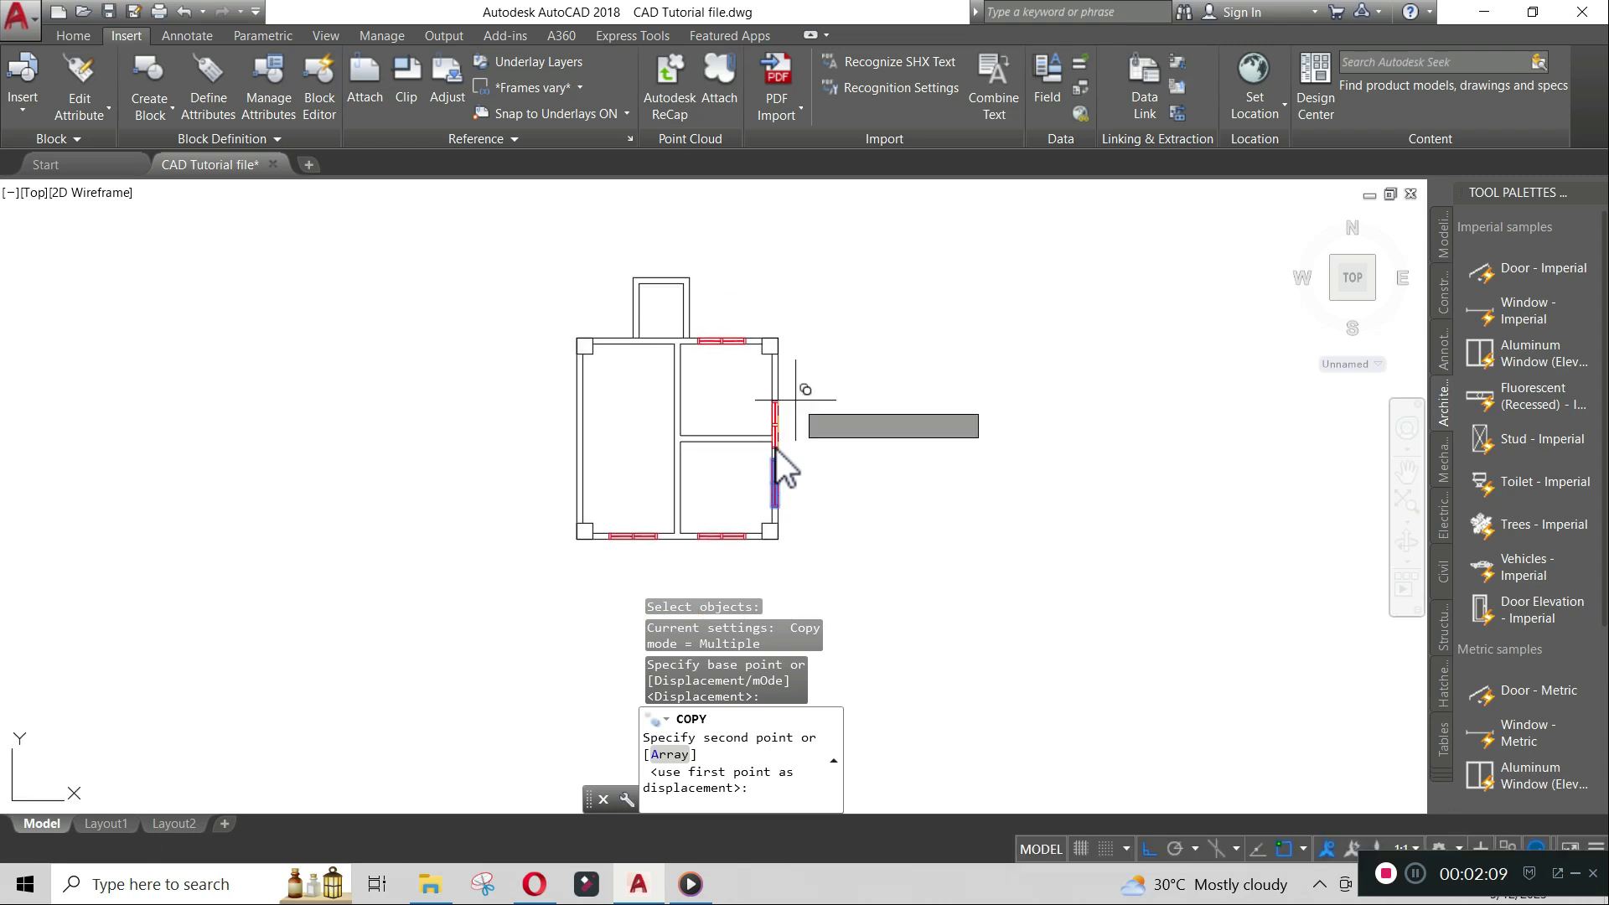
pyautogui.scroll(4, 776, 449)
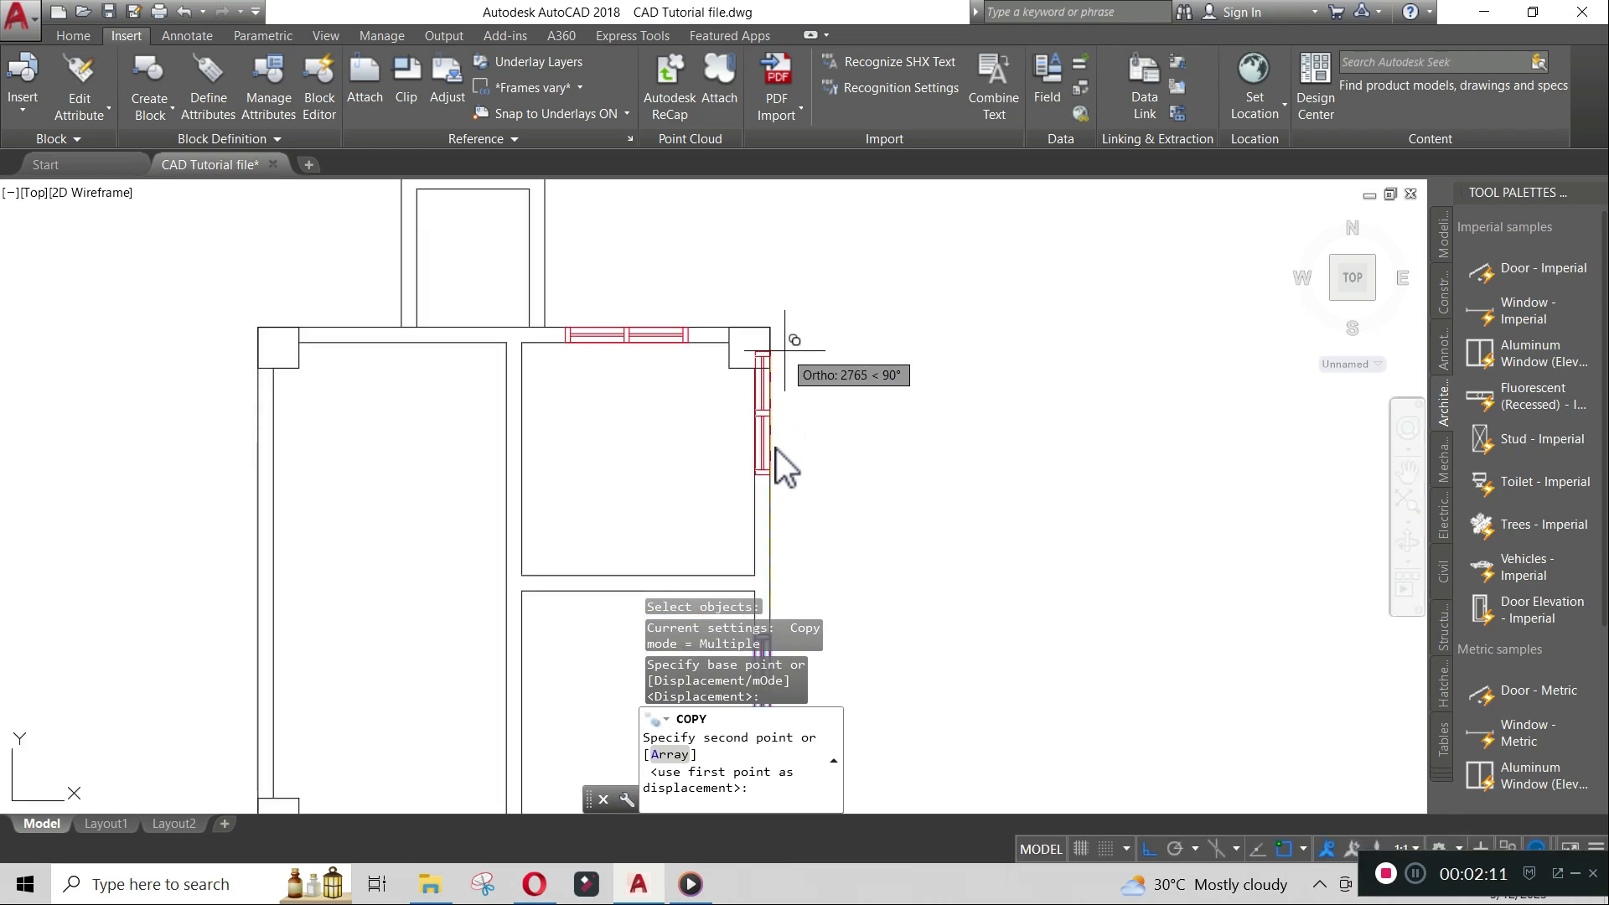
pyautogui.write('t')
pyautogui.write('k')
pyautogui.press('Return')
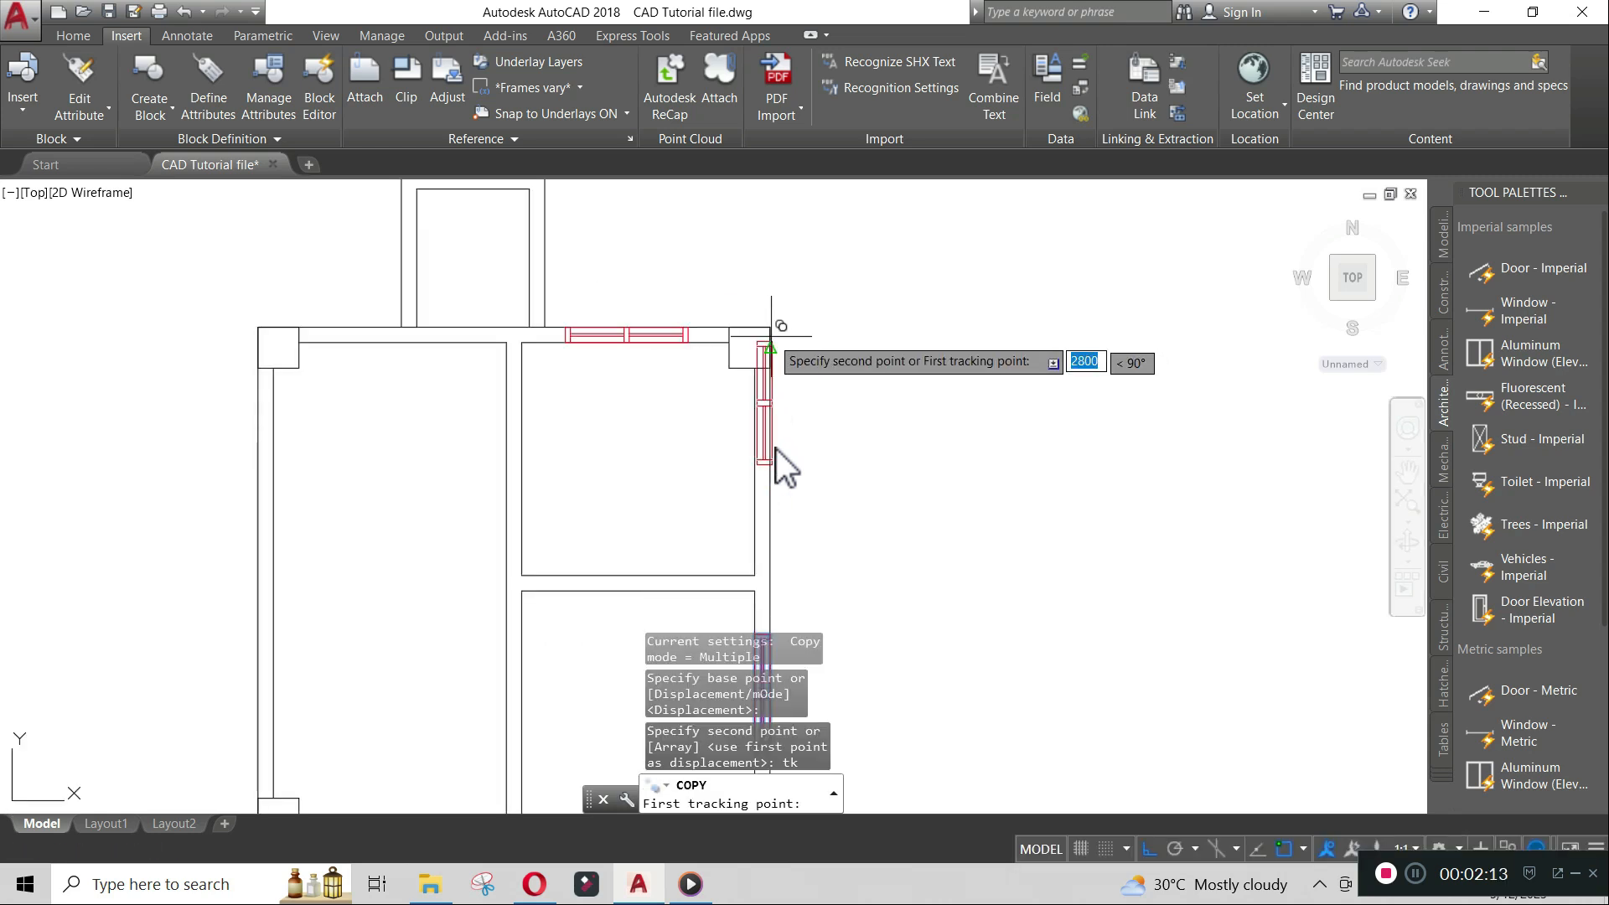
pyautogui.click(769, 328)
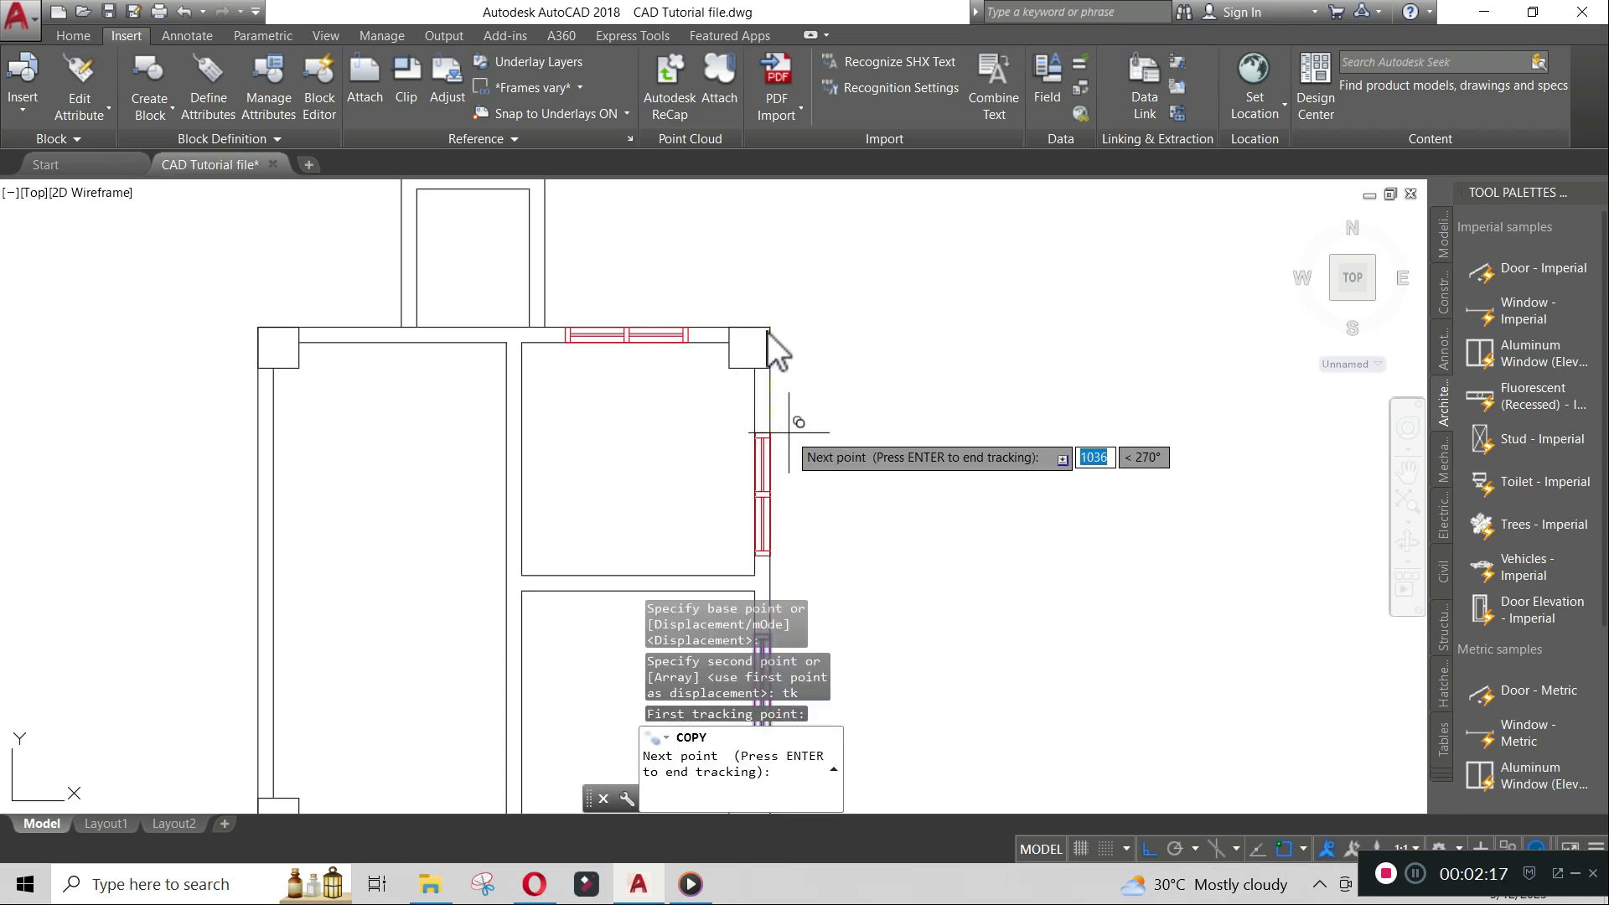
pyautogui.press('Return')
pyautogui.press('Return')
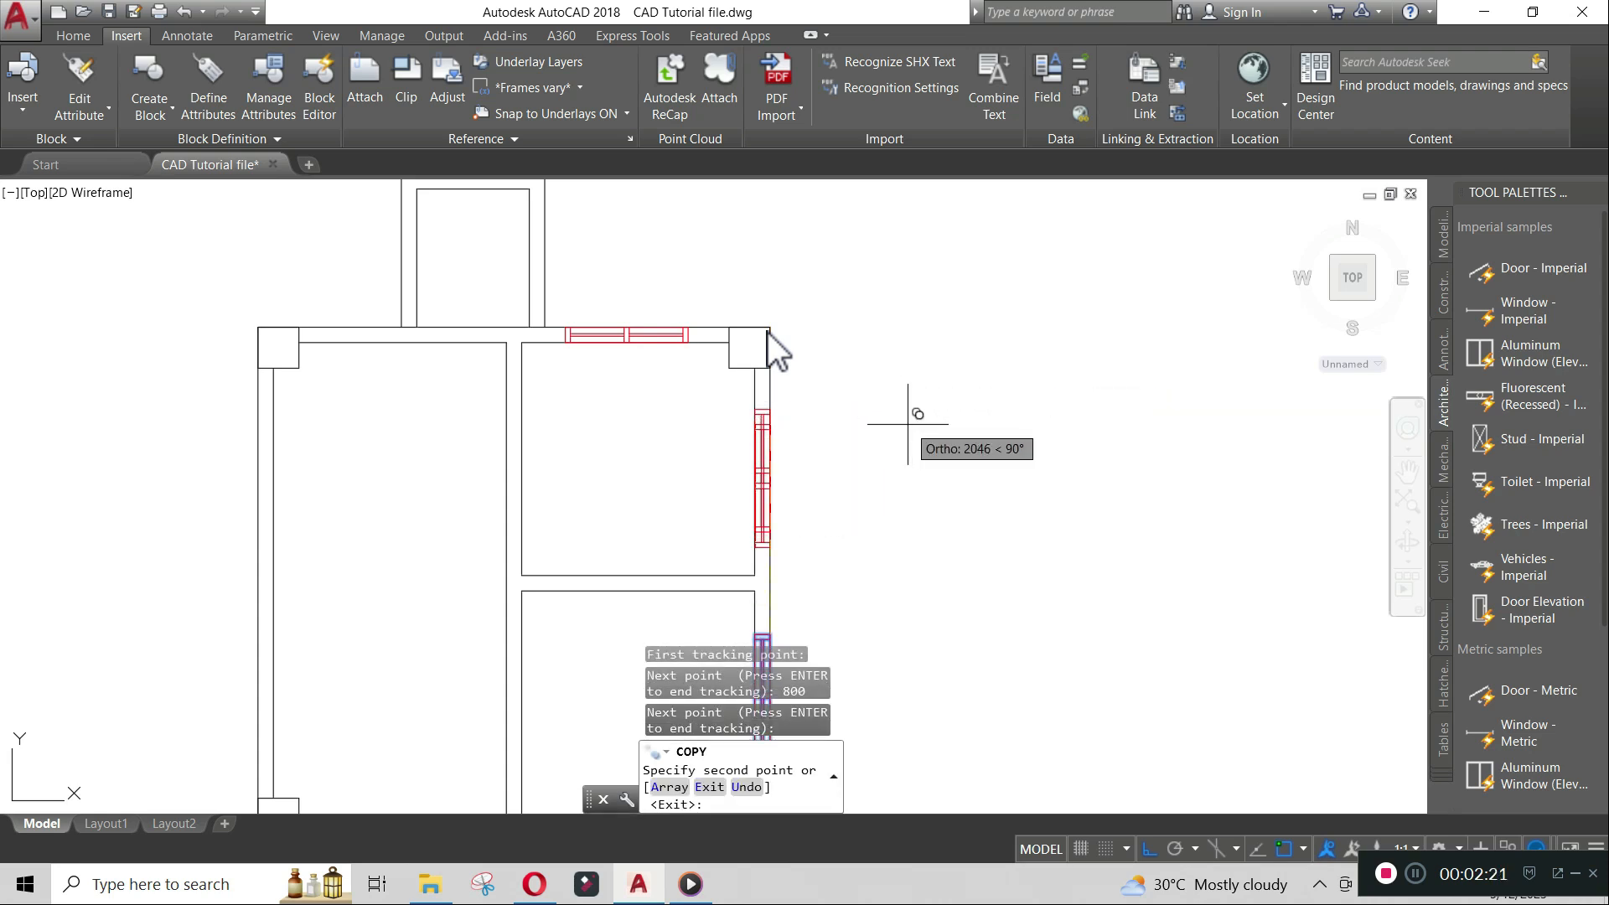
pyautogui.press('Return')
# - Copy the upper right-wall window straight across into the left room's left wall
pyautogui.moveTo(817, 478); pyautogui.dragTo(985, 428, button='middle')
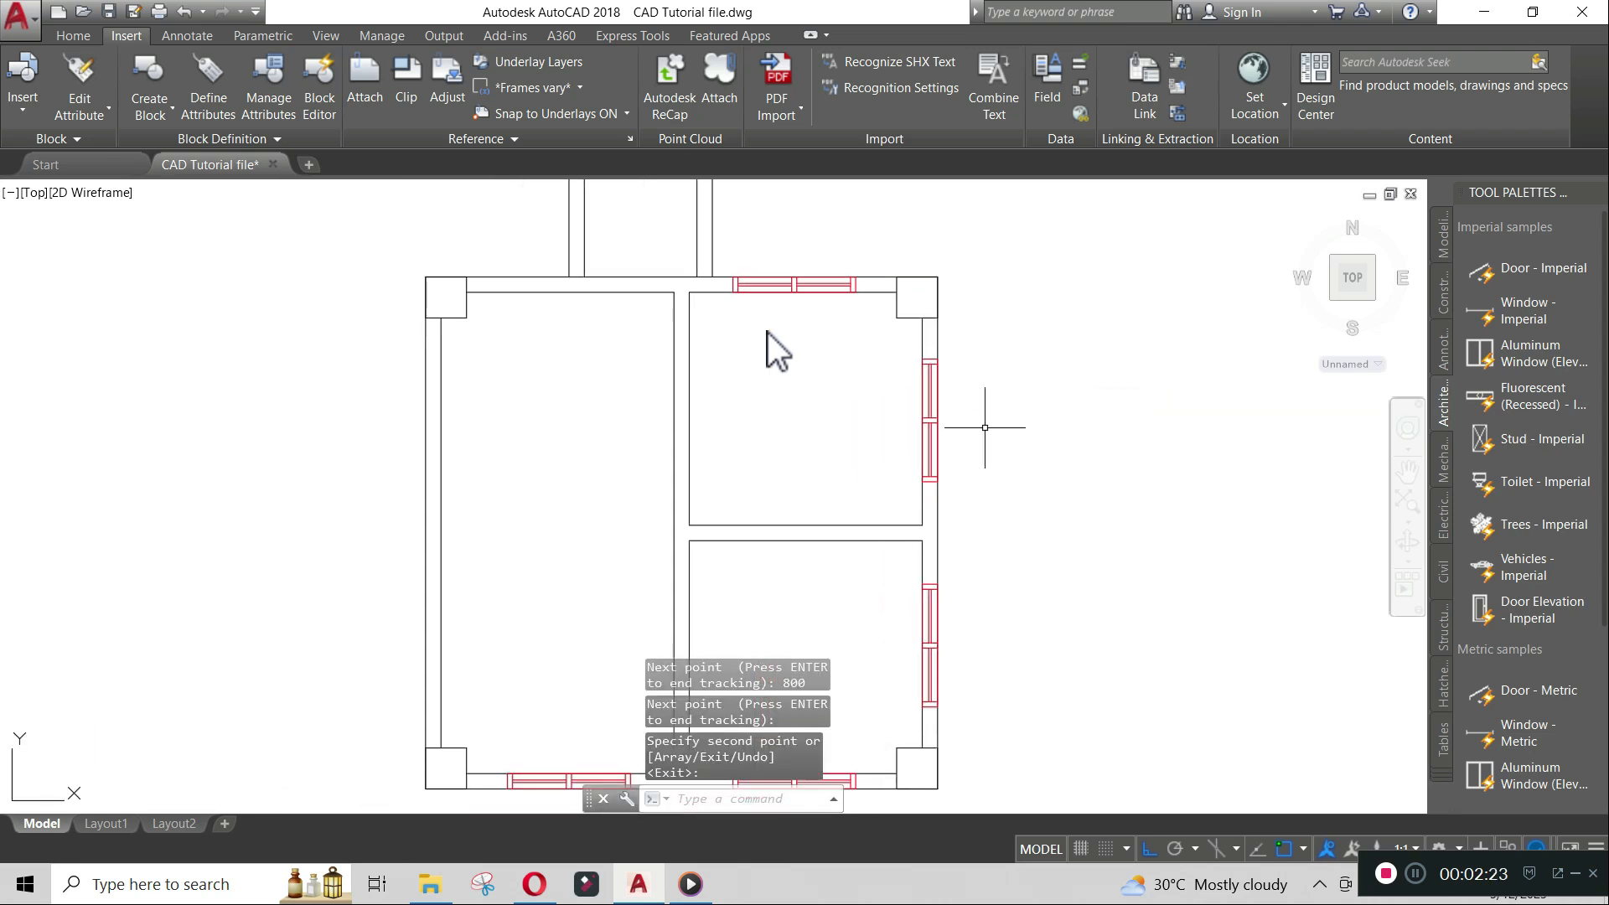
pyautogui.write('co')
pyautogui.press('Return')
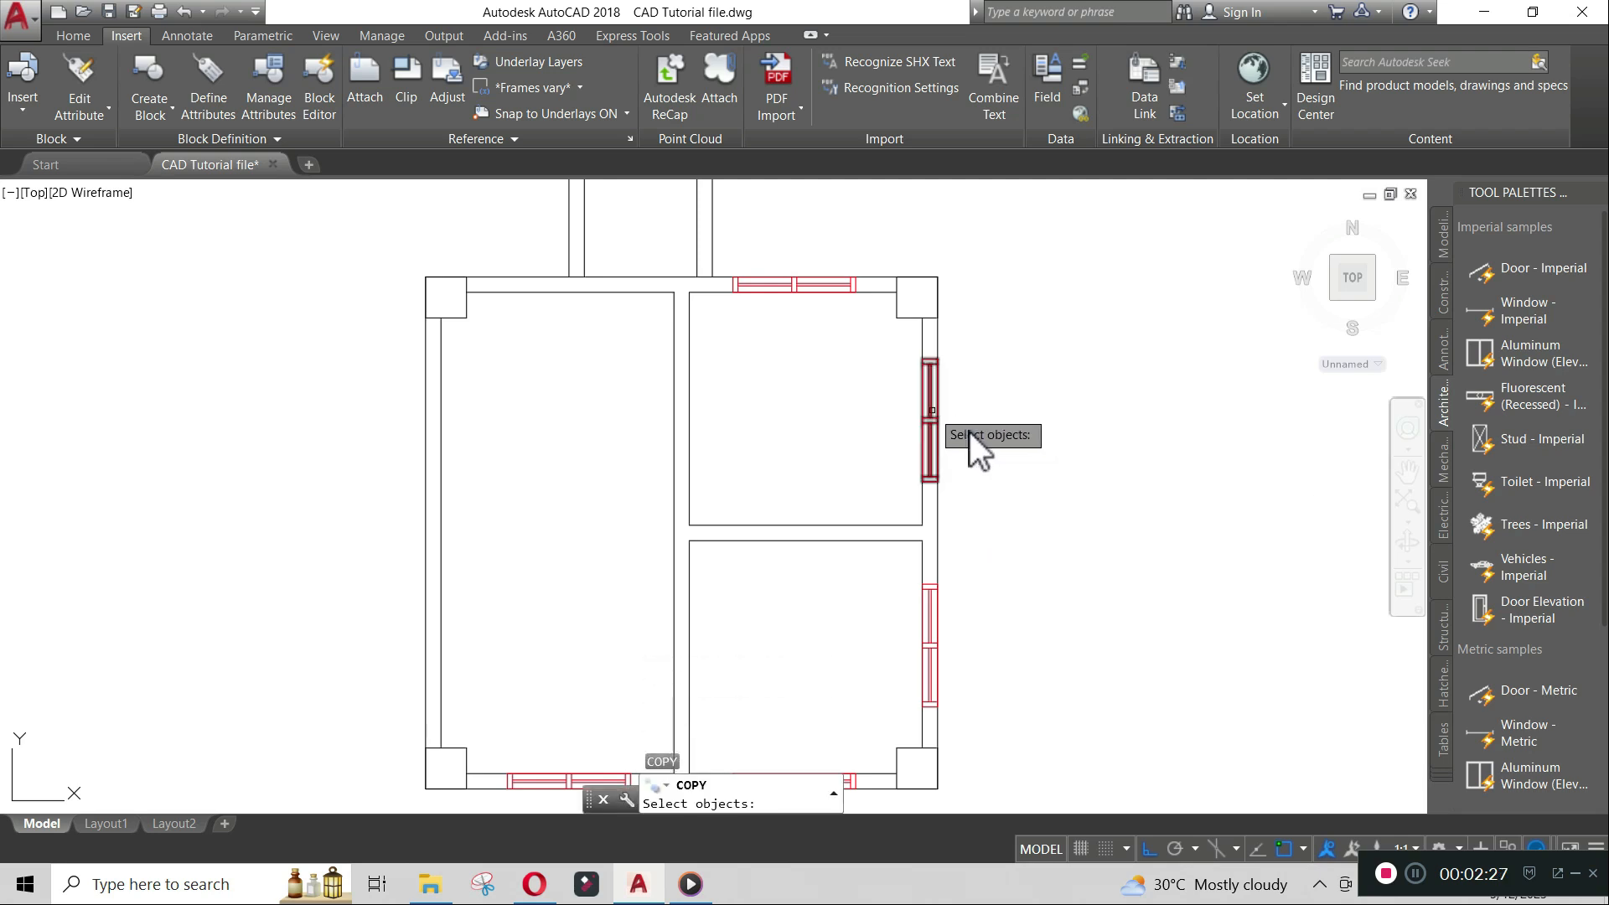
pyautogui.click(934, 412)
pyautogui.press('Return')
pyautogui.scroll(2, 933, 410)
pyautogui.scroll(1, 937, 424)
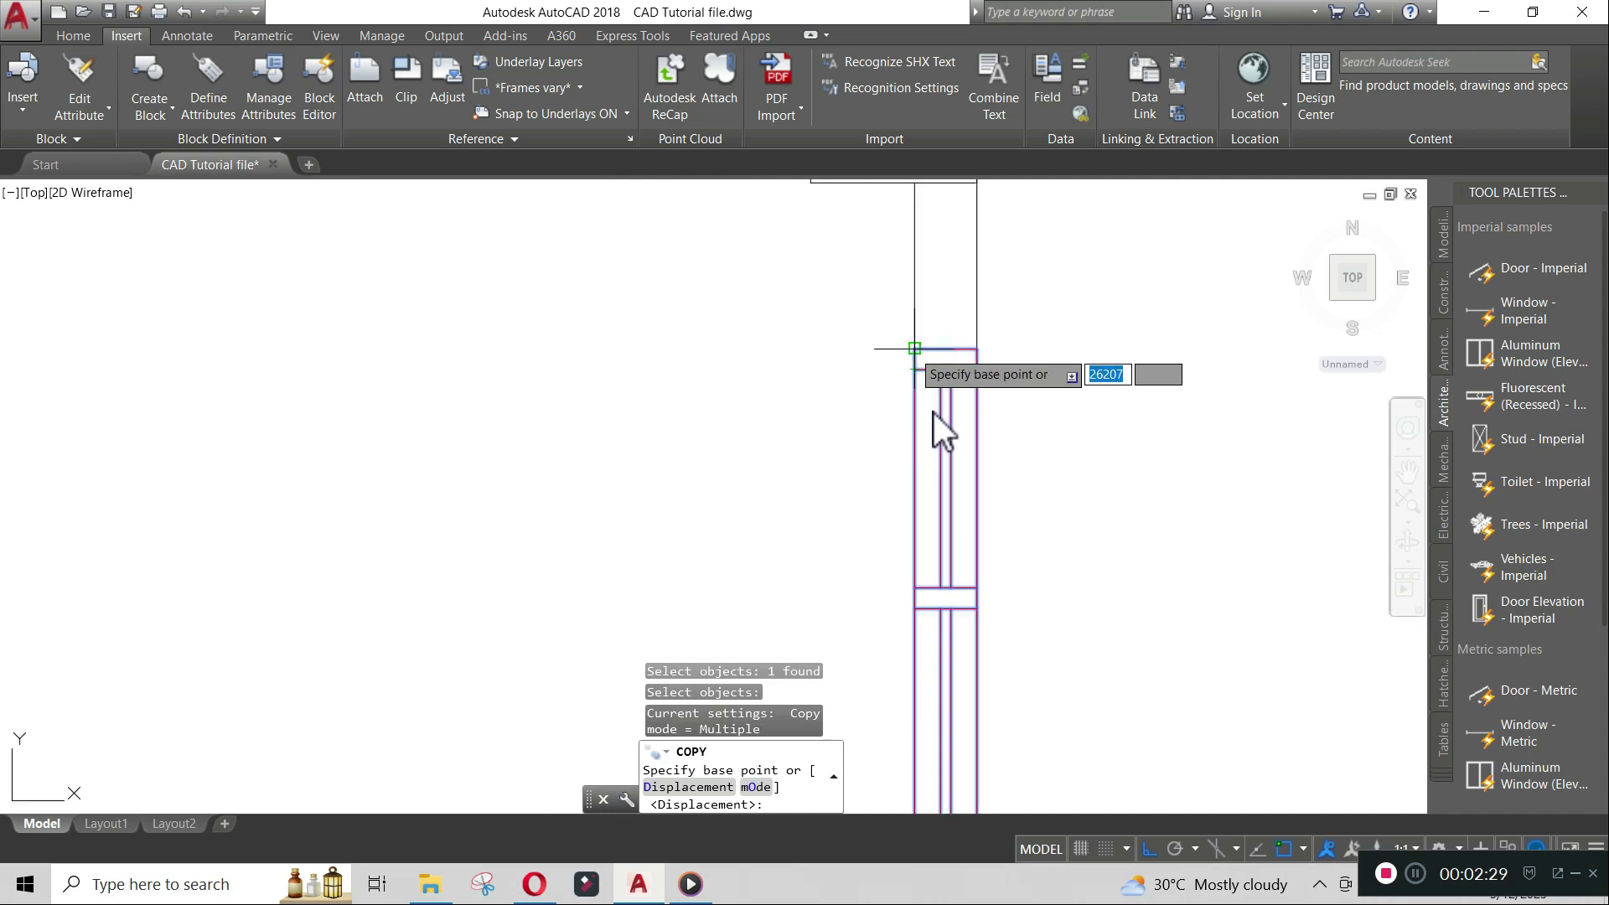
pyautogui.click(923, 348)
pyautogui.scroll(-3, 922, 350)
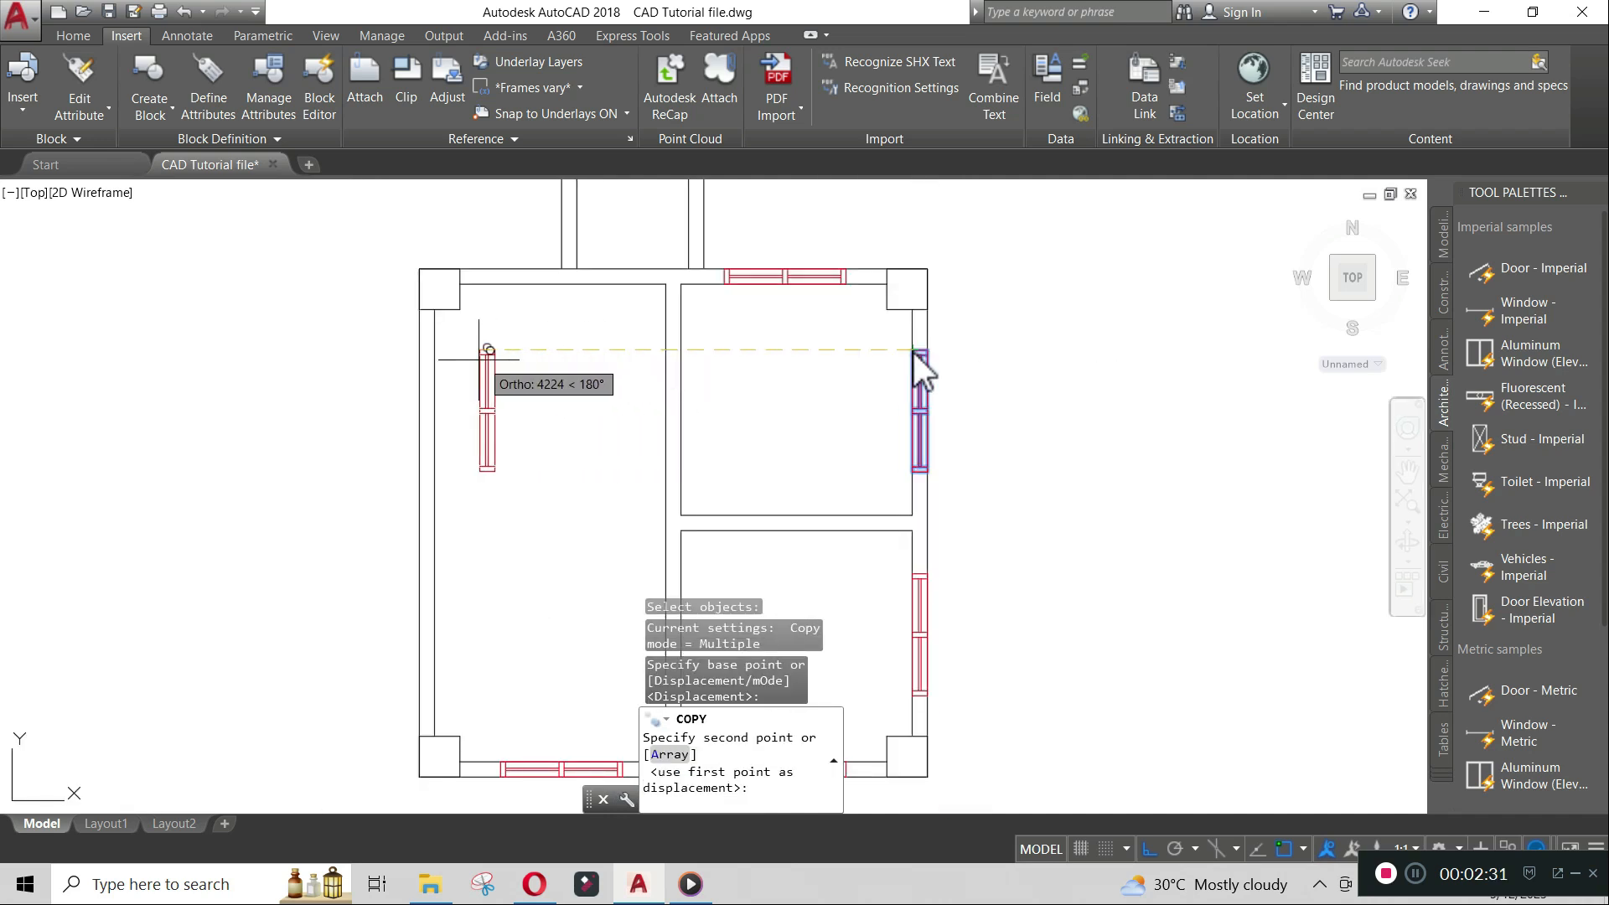
pyautogui.click(424, 356)
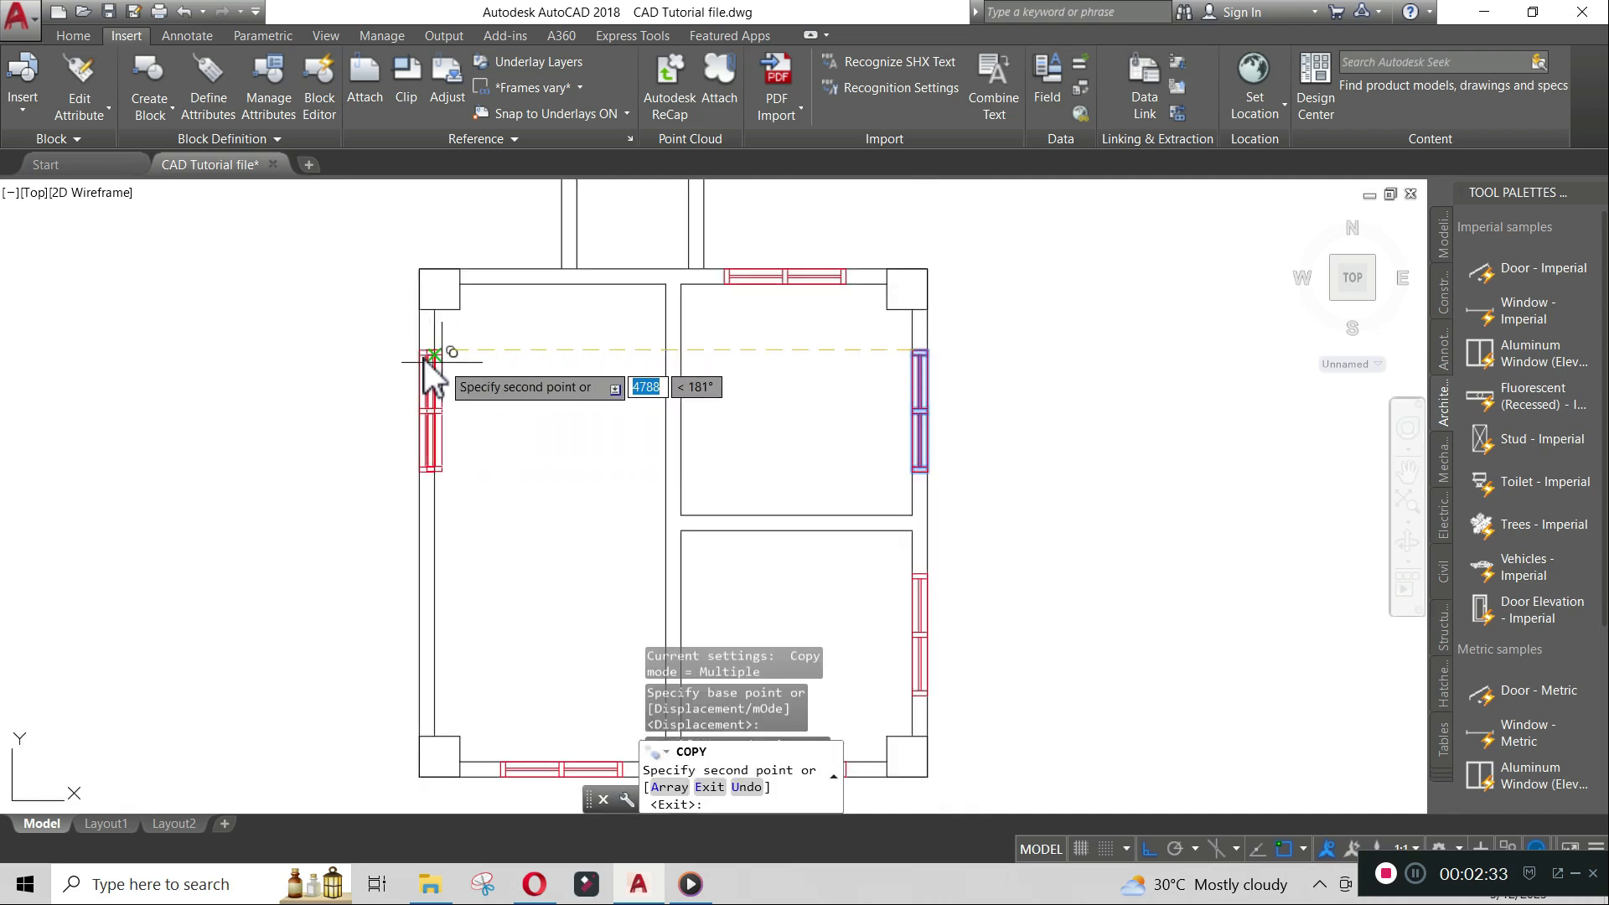
pyautogui.press('Return')
pyautogui.scroll(-3, 647, 361)
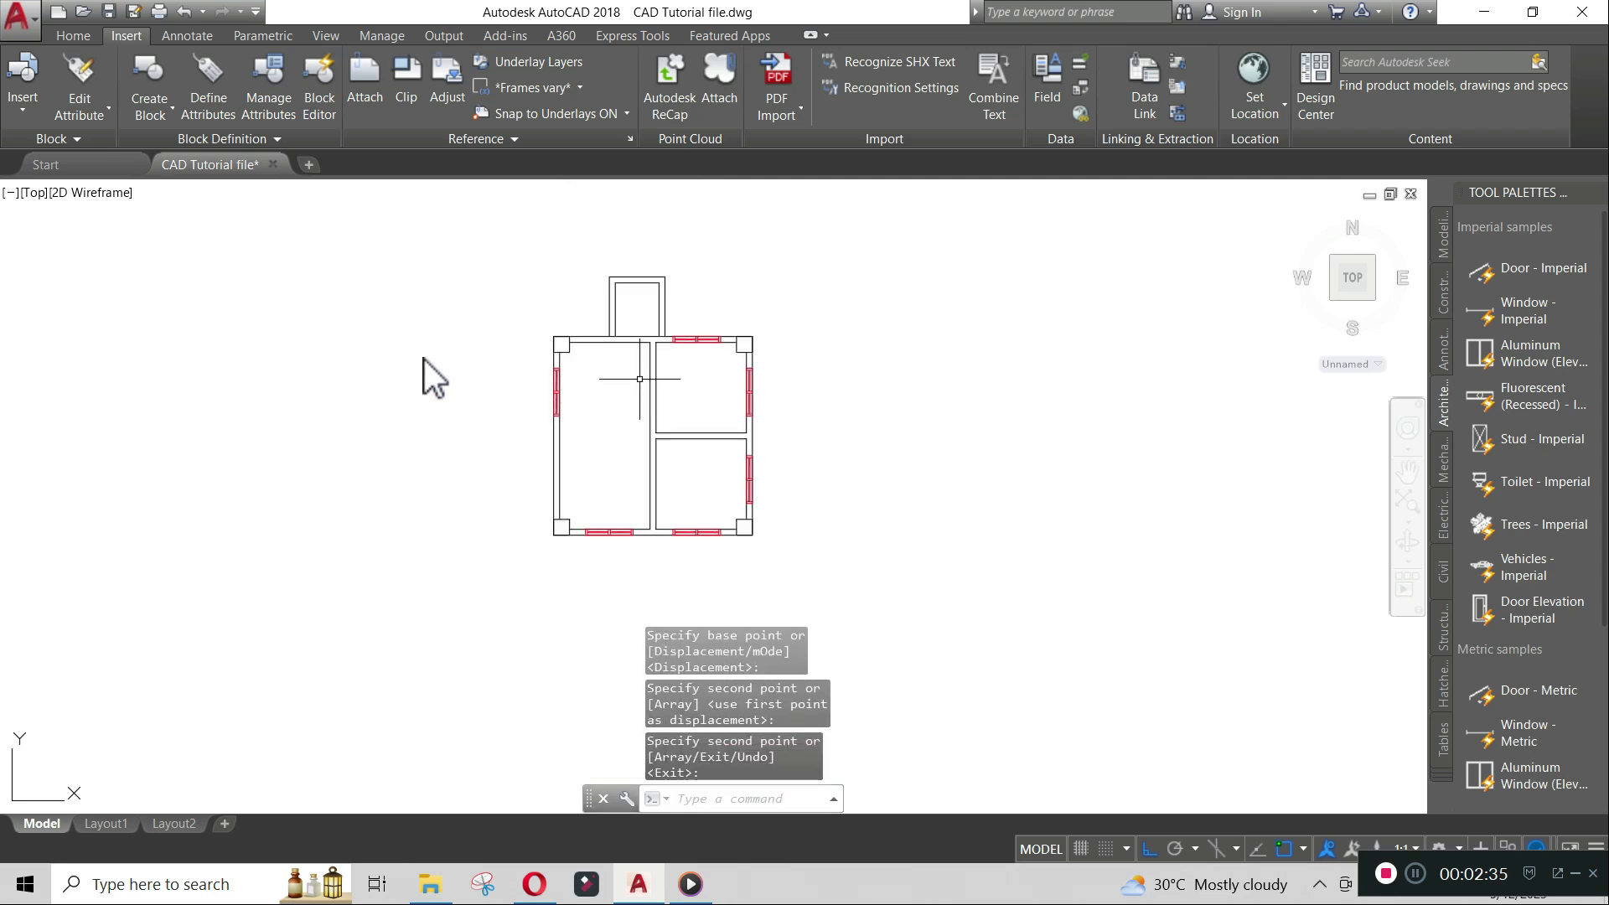
# - Set the Door layer's colour to index colour 94 green
pyautogui.scroll(-1, 666, 385)
pyautogui.moveTo(695, 450); pyautogui.dragTo(710, 455, button='middle')
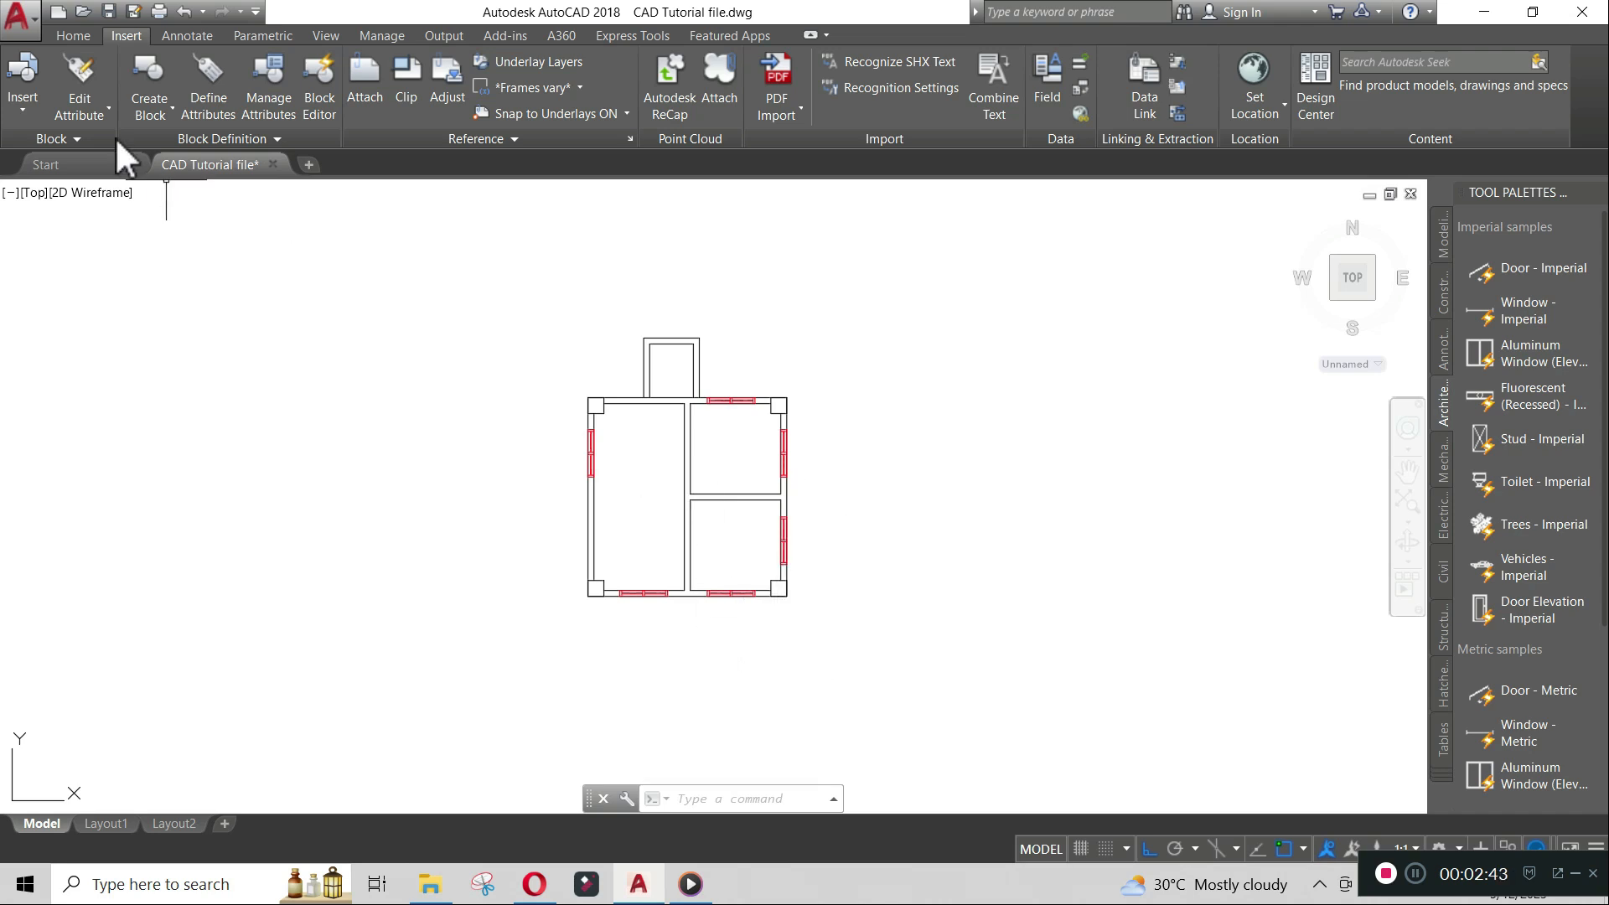
pyautogui.click(69, 35)
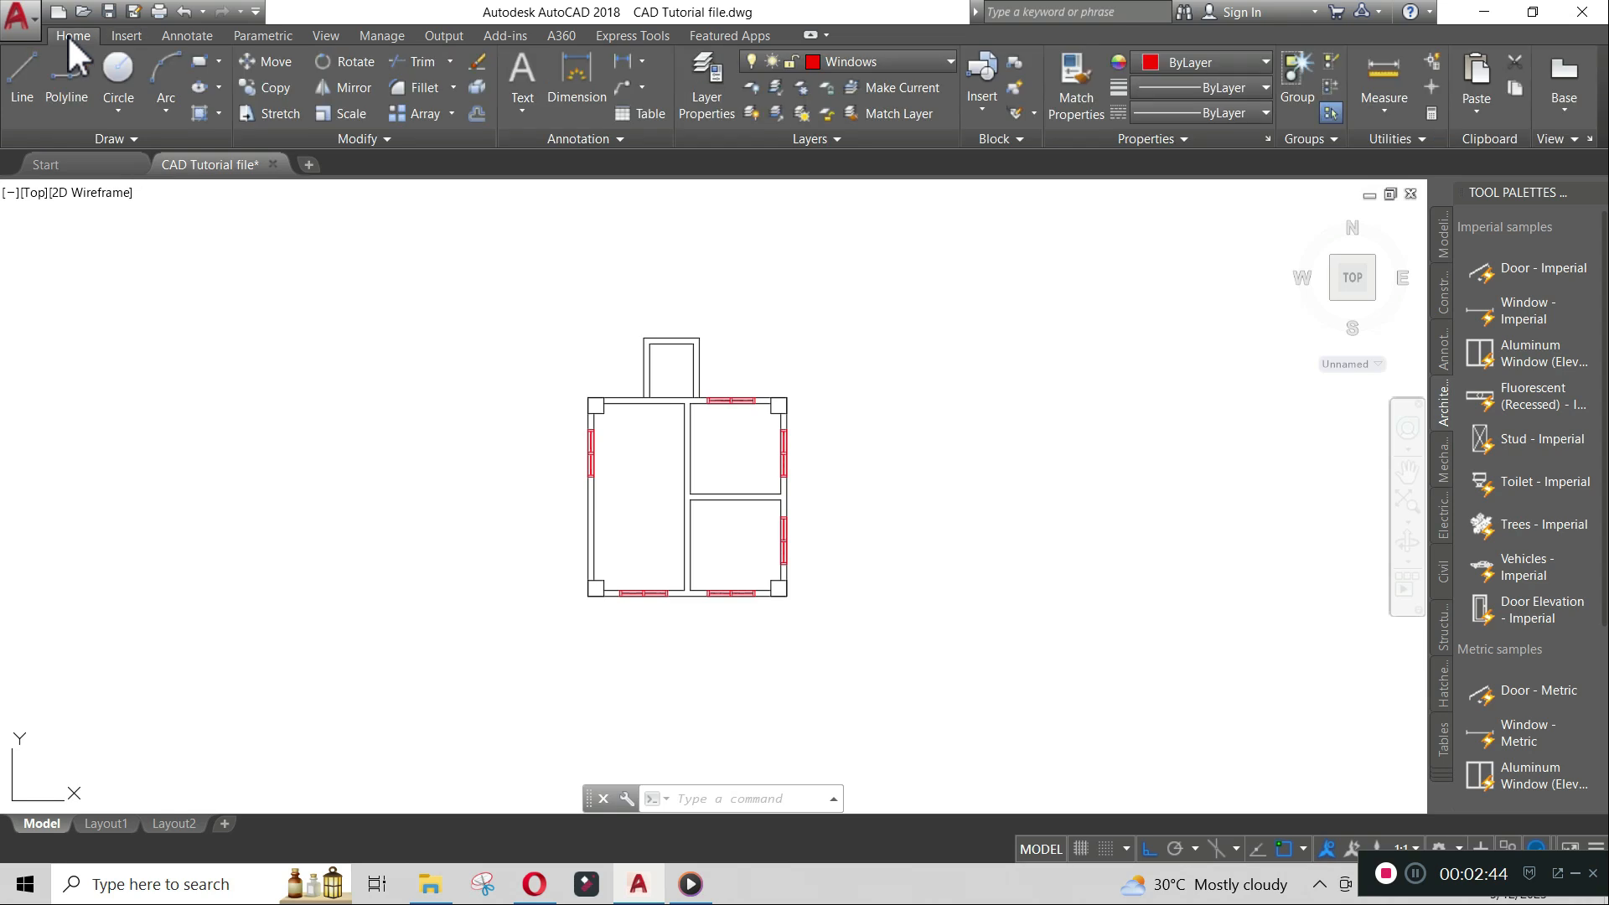
pyautogui.click(883, 57)
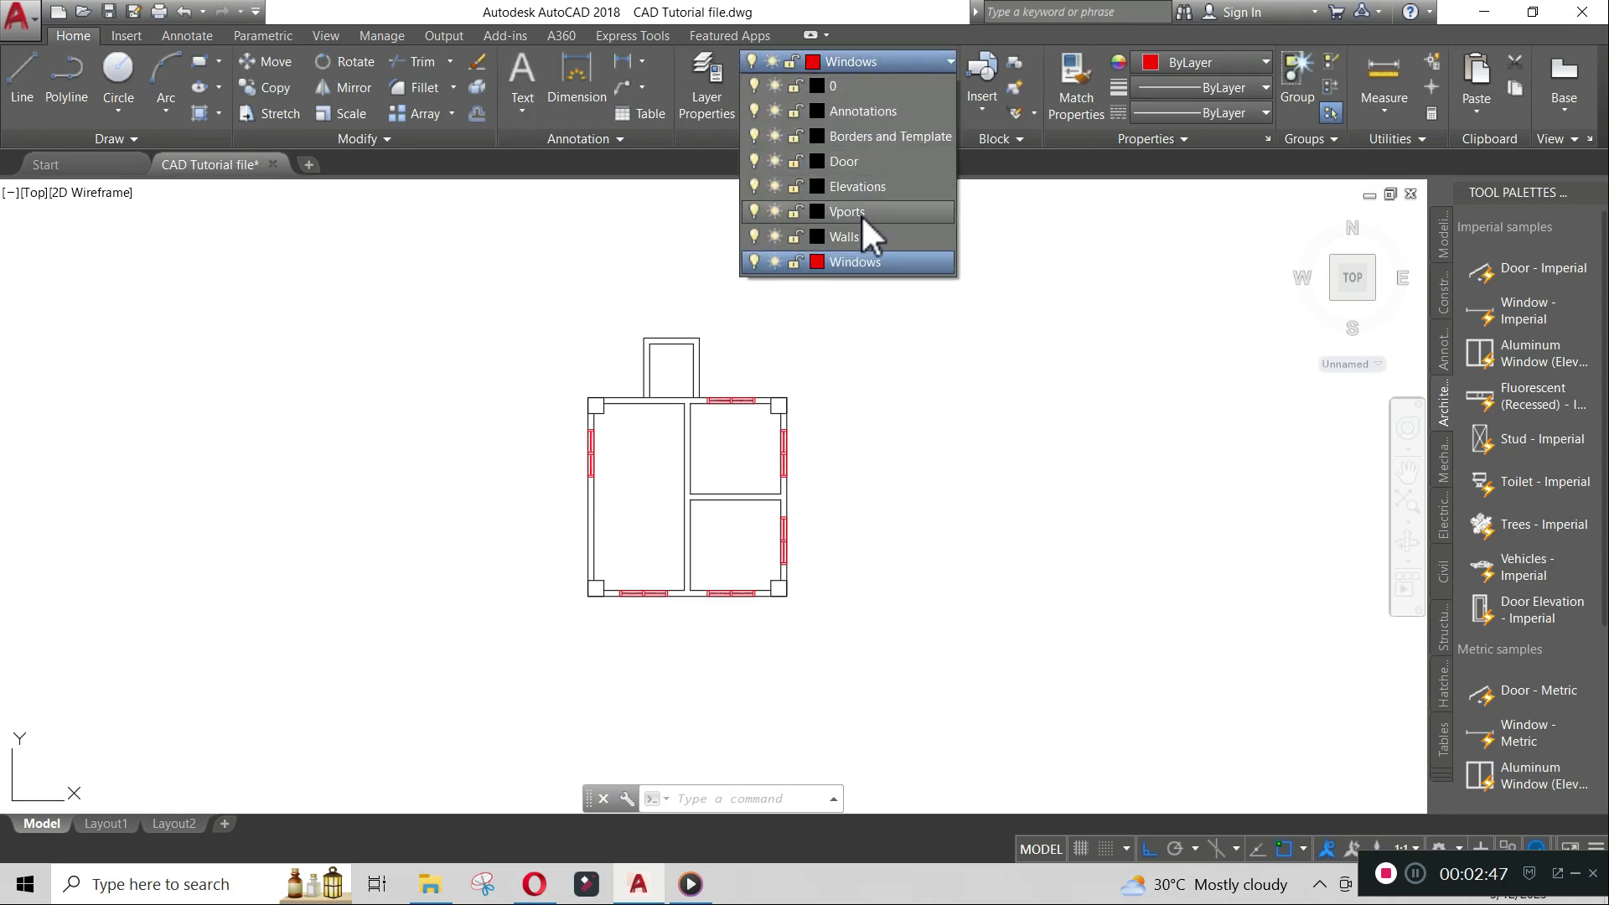
pyautogui.click(817, 160)
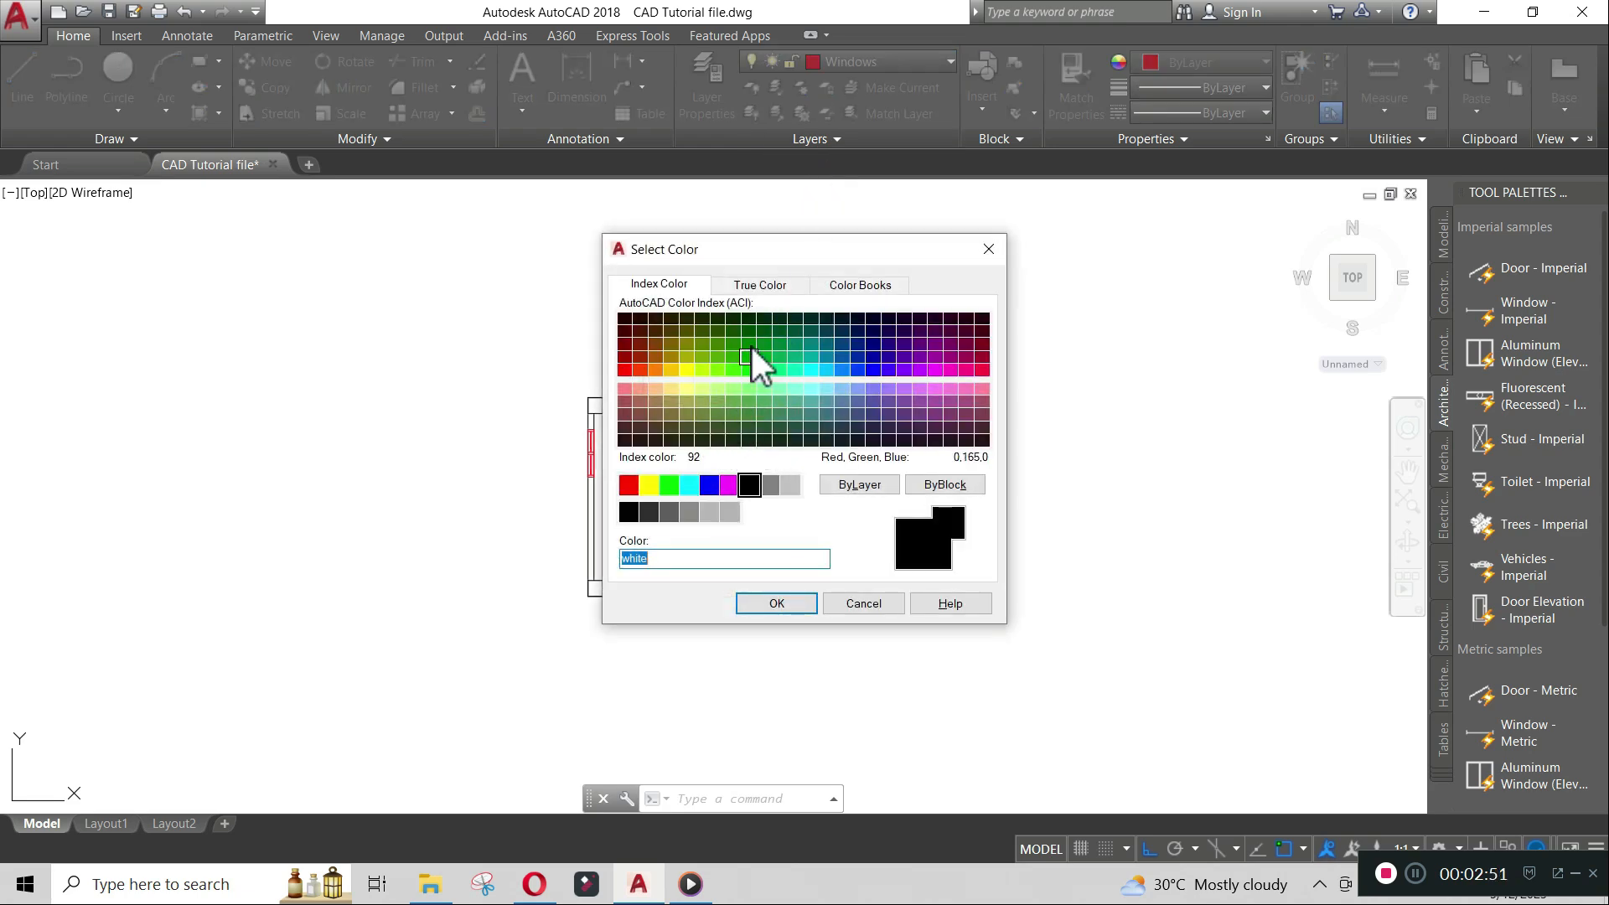
pyautogui.click(751, 348)
pyautogui.click(793, 602)
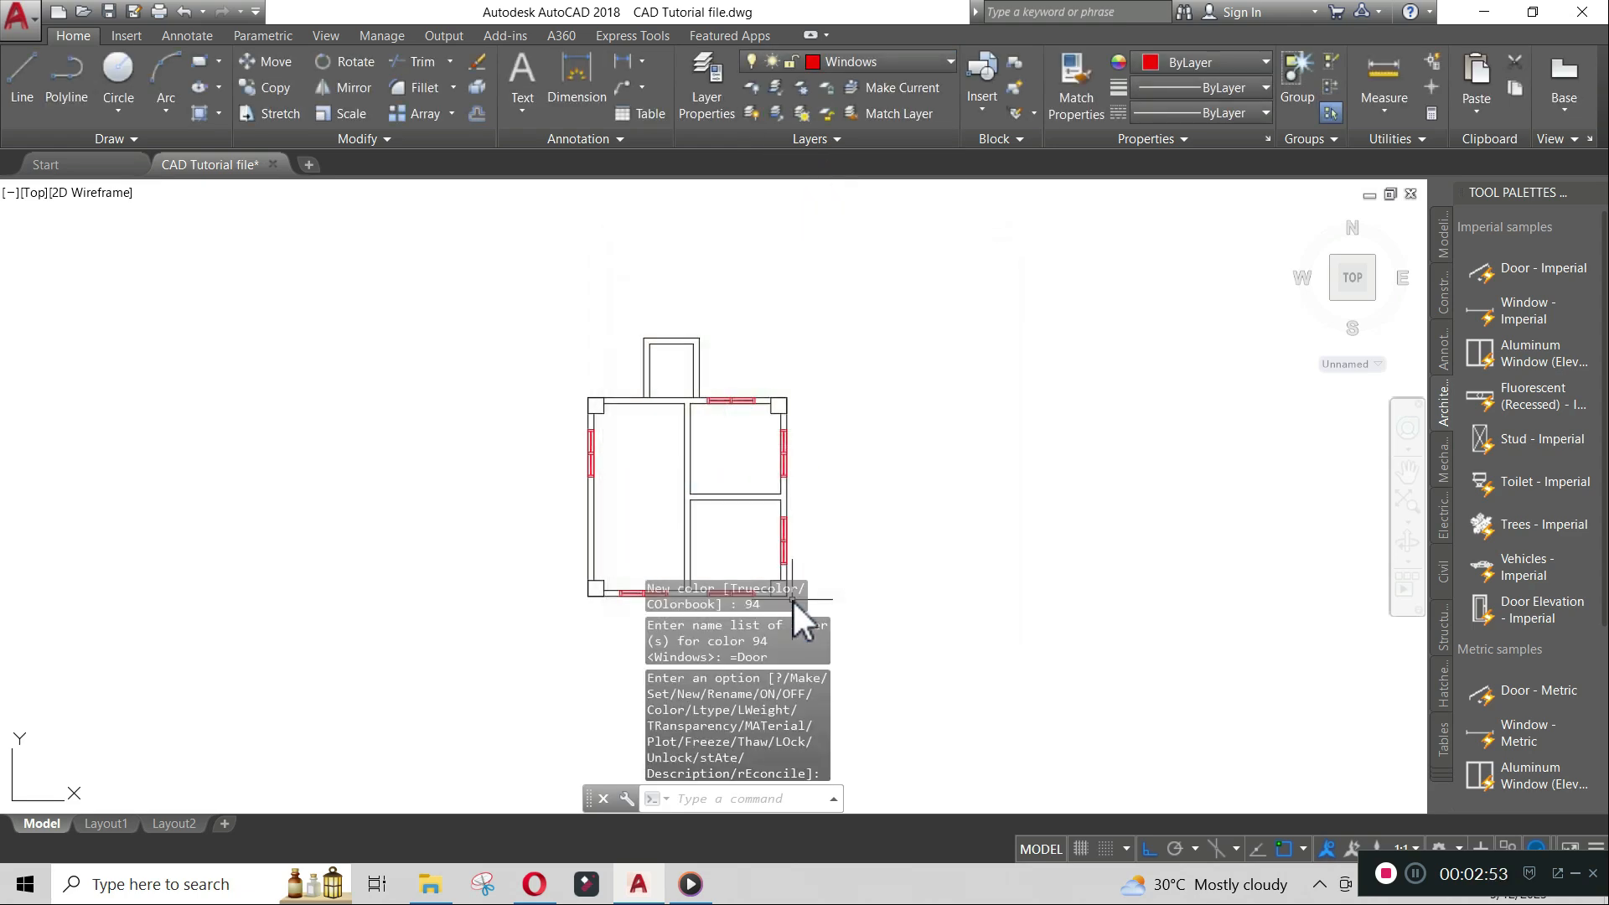
# - Make Door the current layer
pyautogui.click(908, 62)
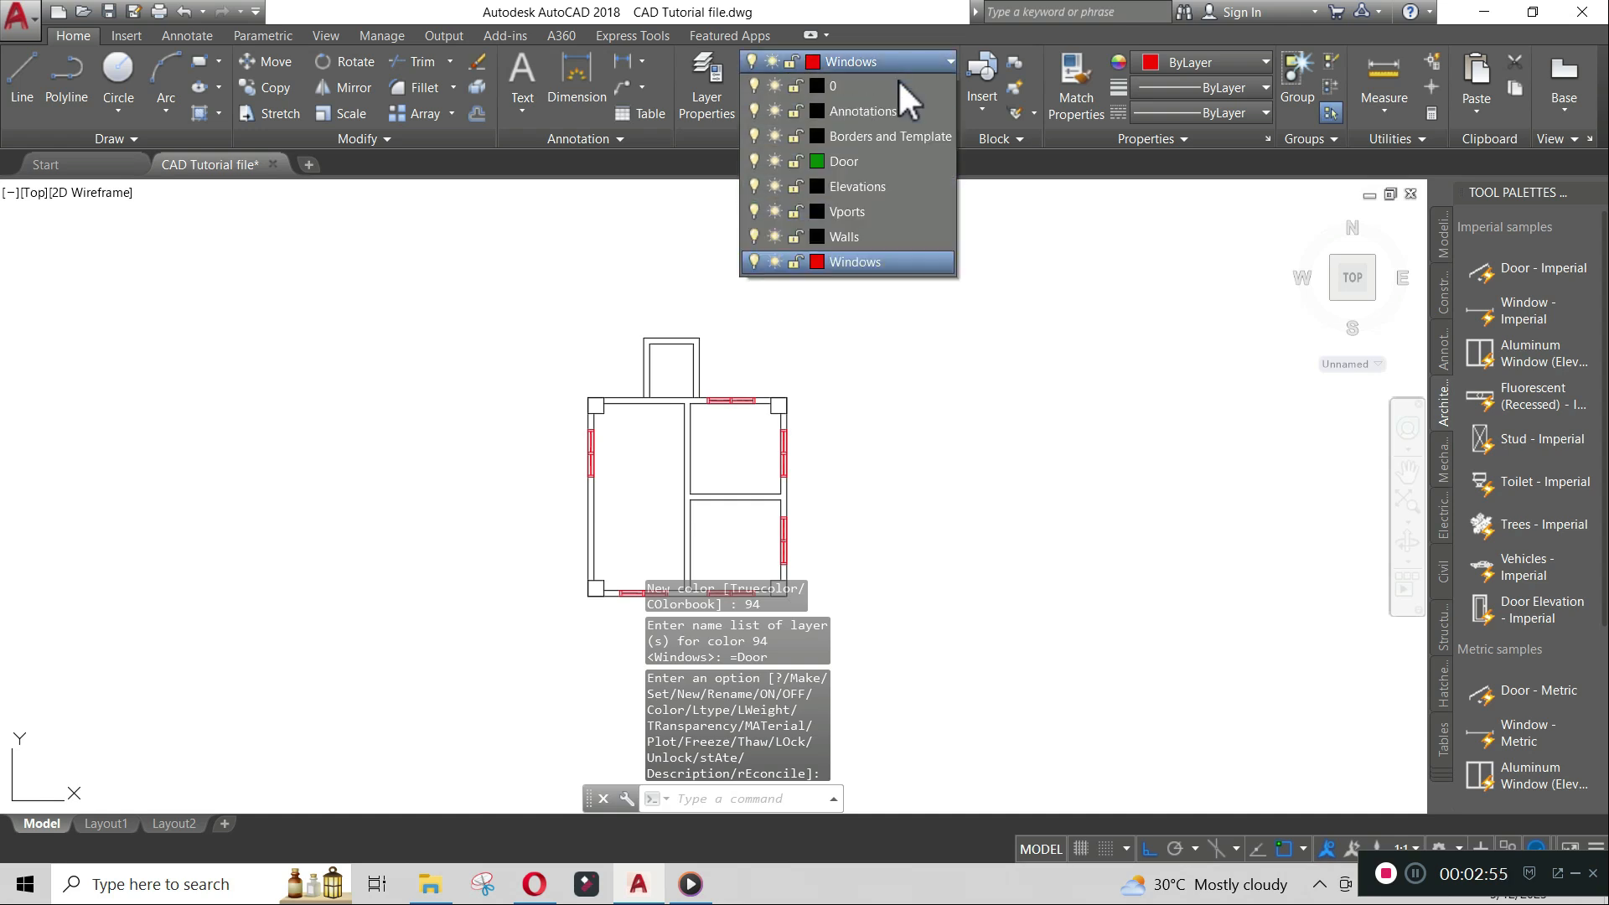
pyautogui.click(878, 159)
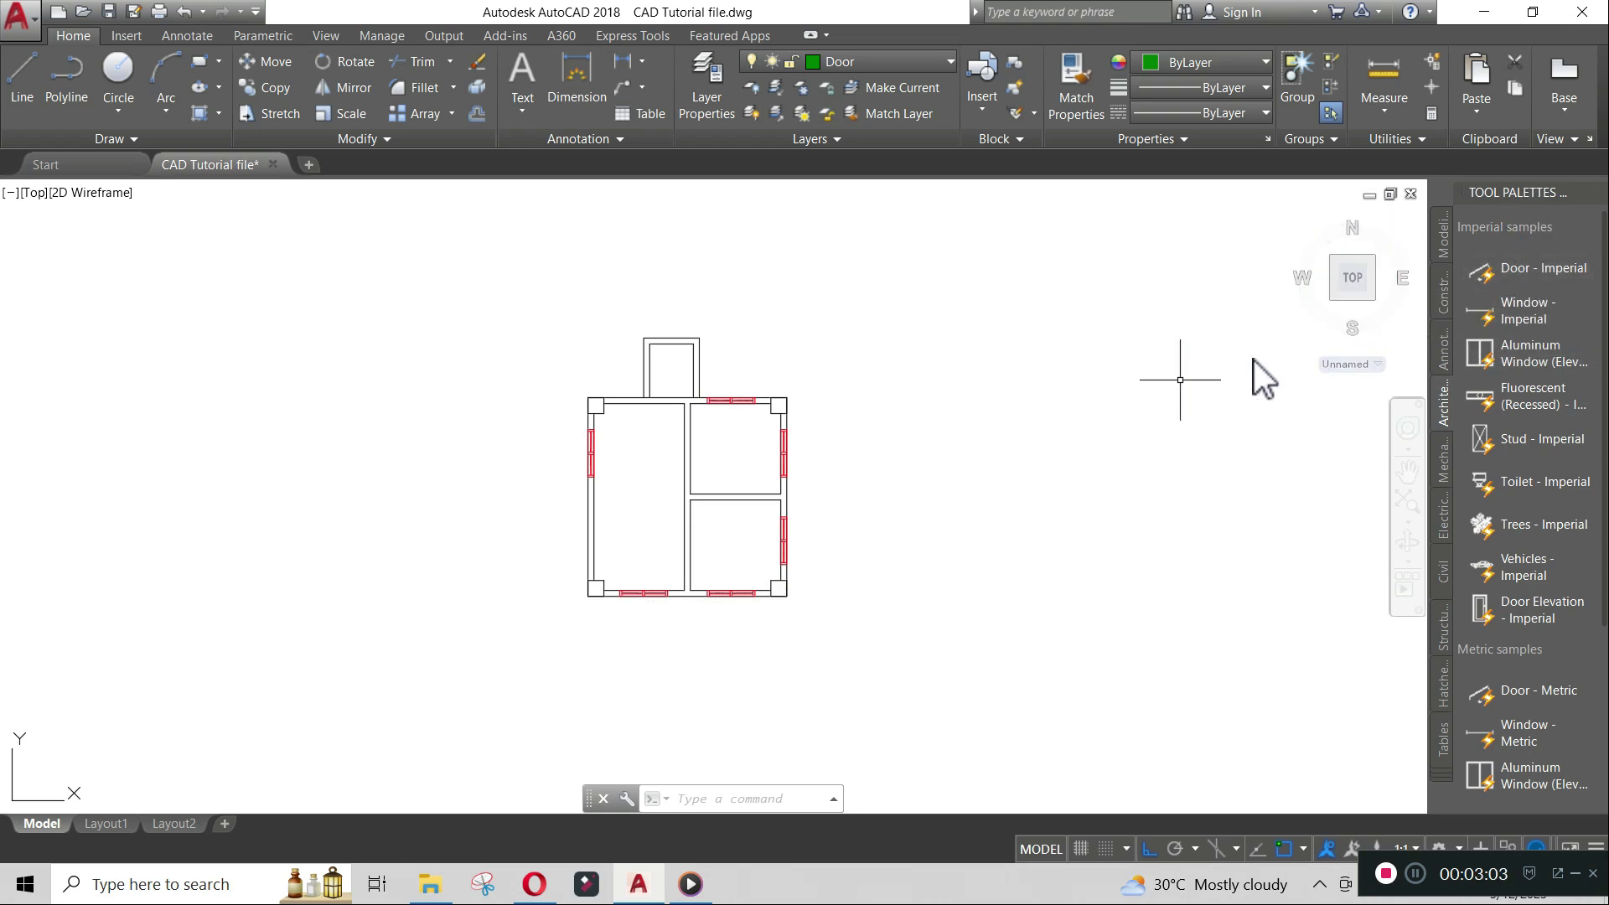
pyautogui.write('TOO')
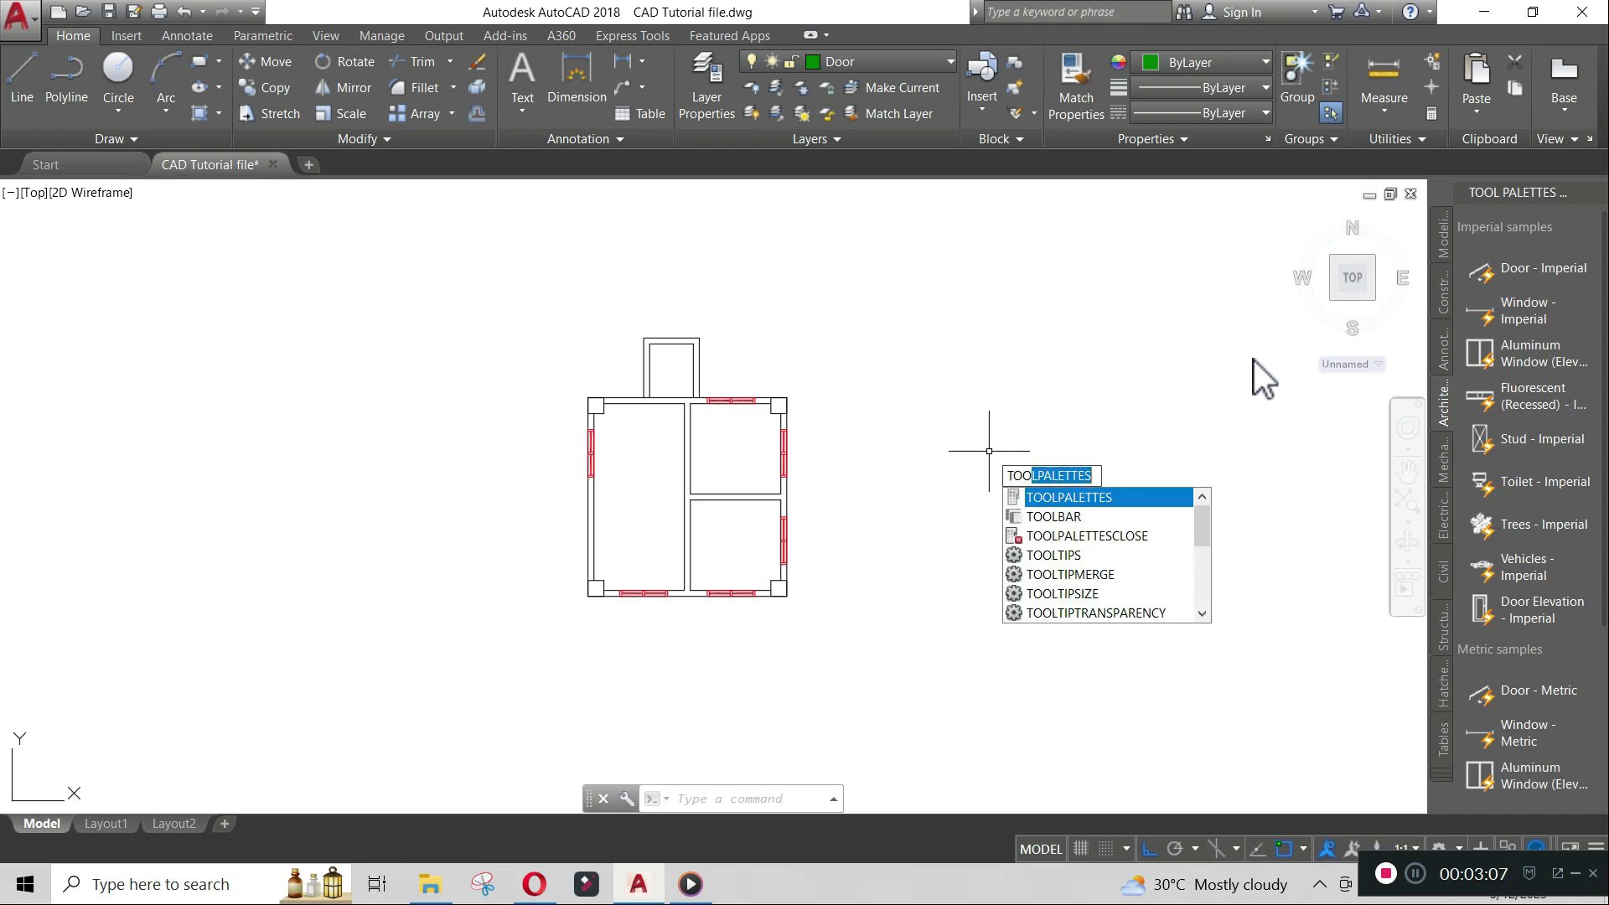
pyautogui.press('Return')
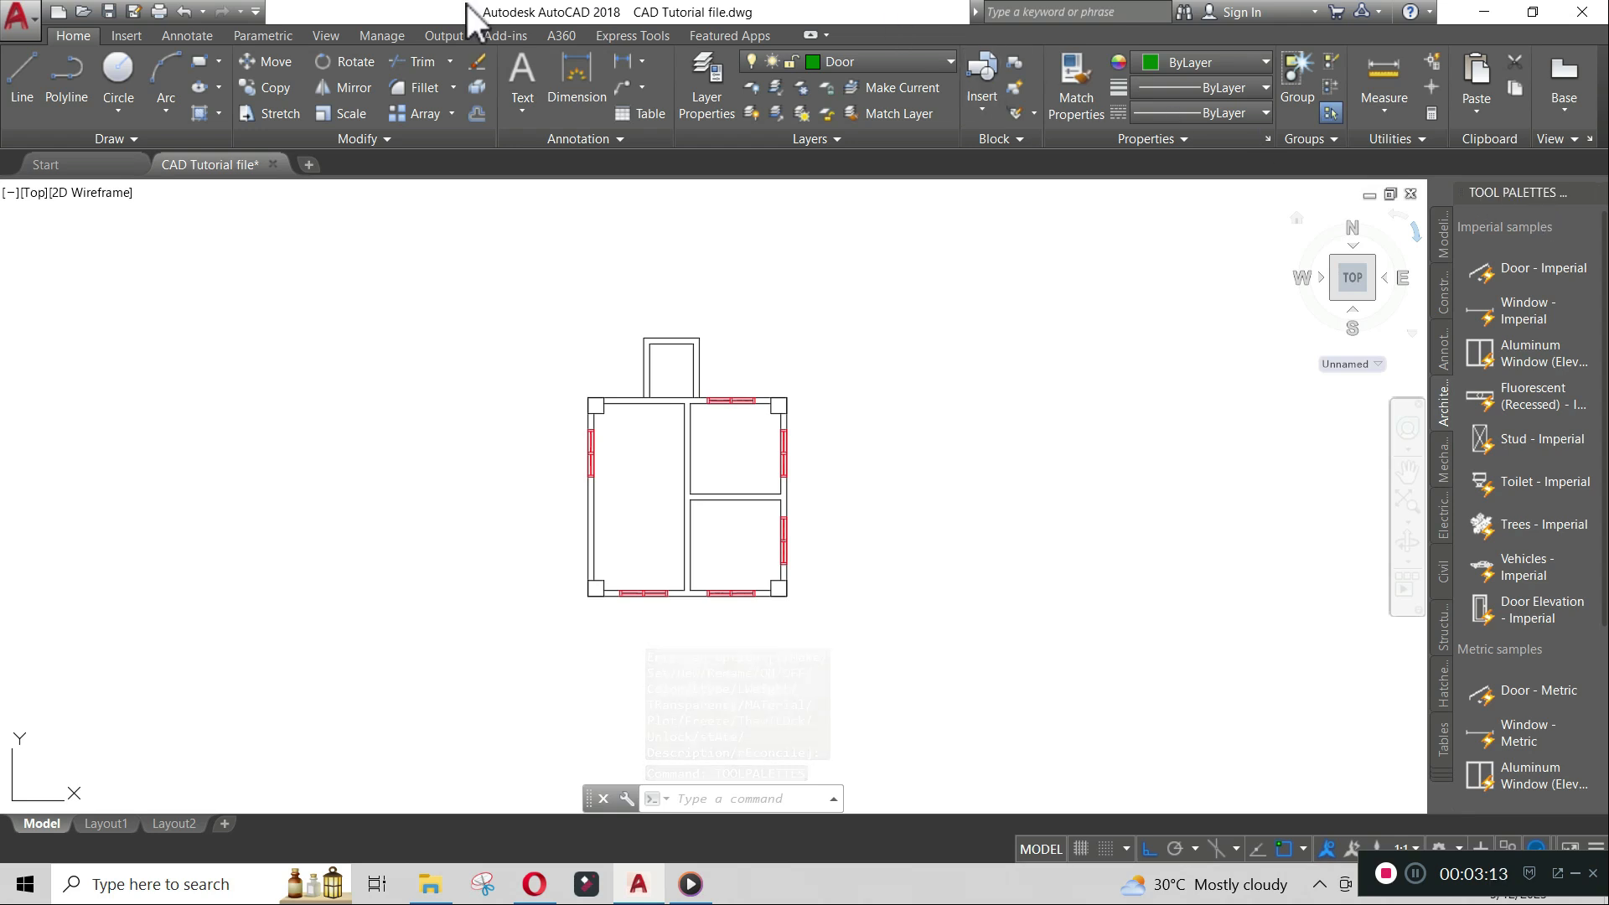
pyautogui.click(320, 33)
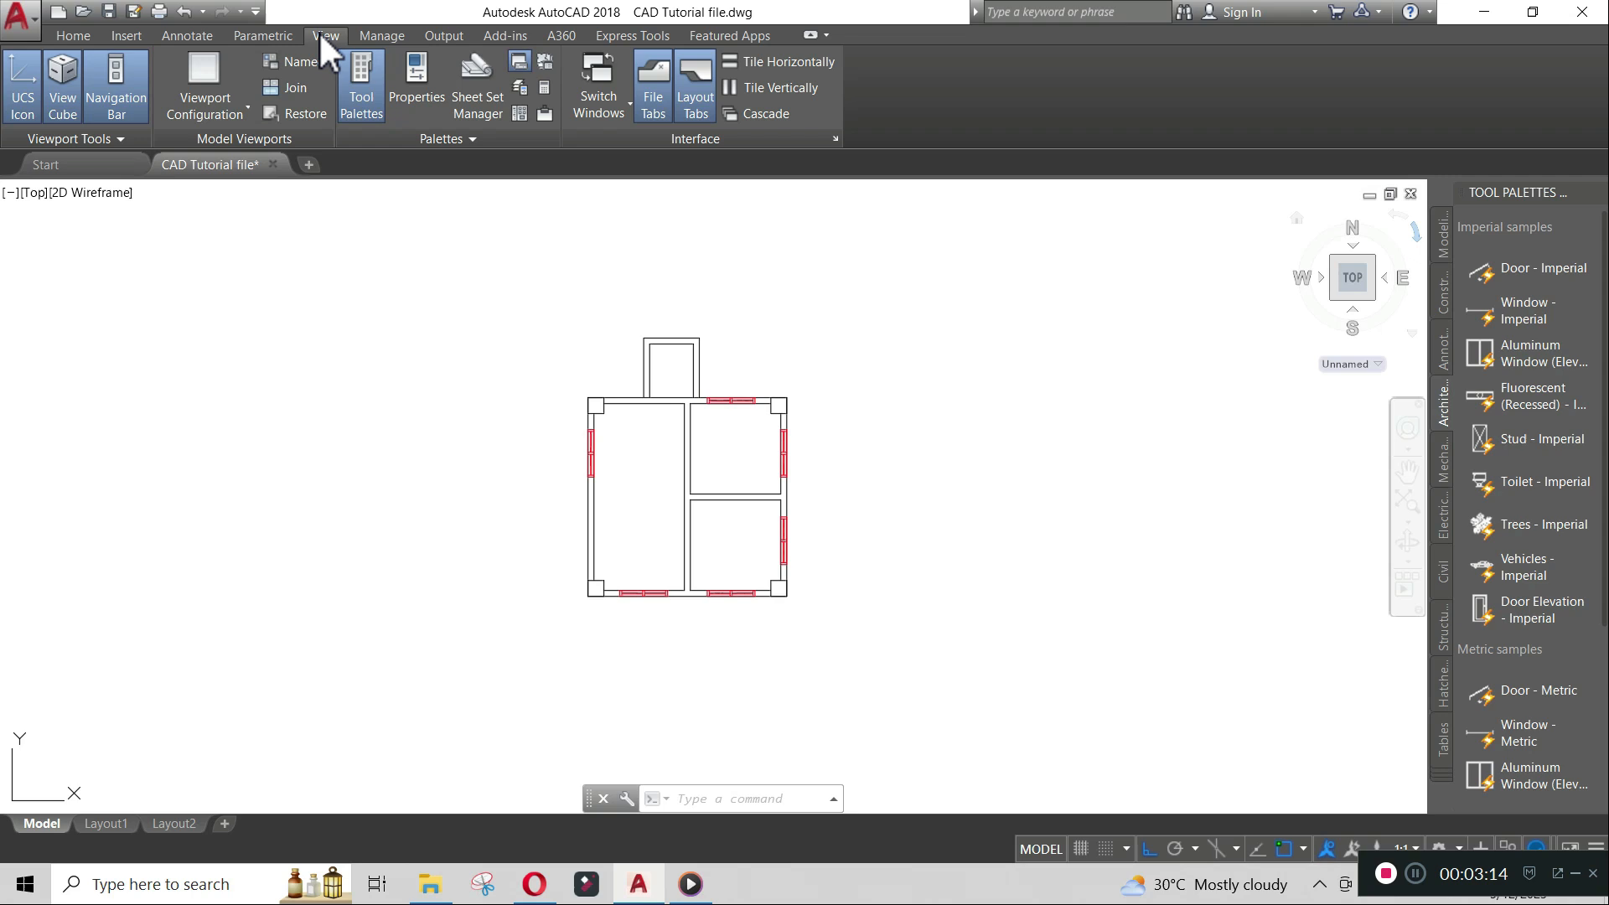
pyautogui.click(365, 77)
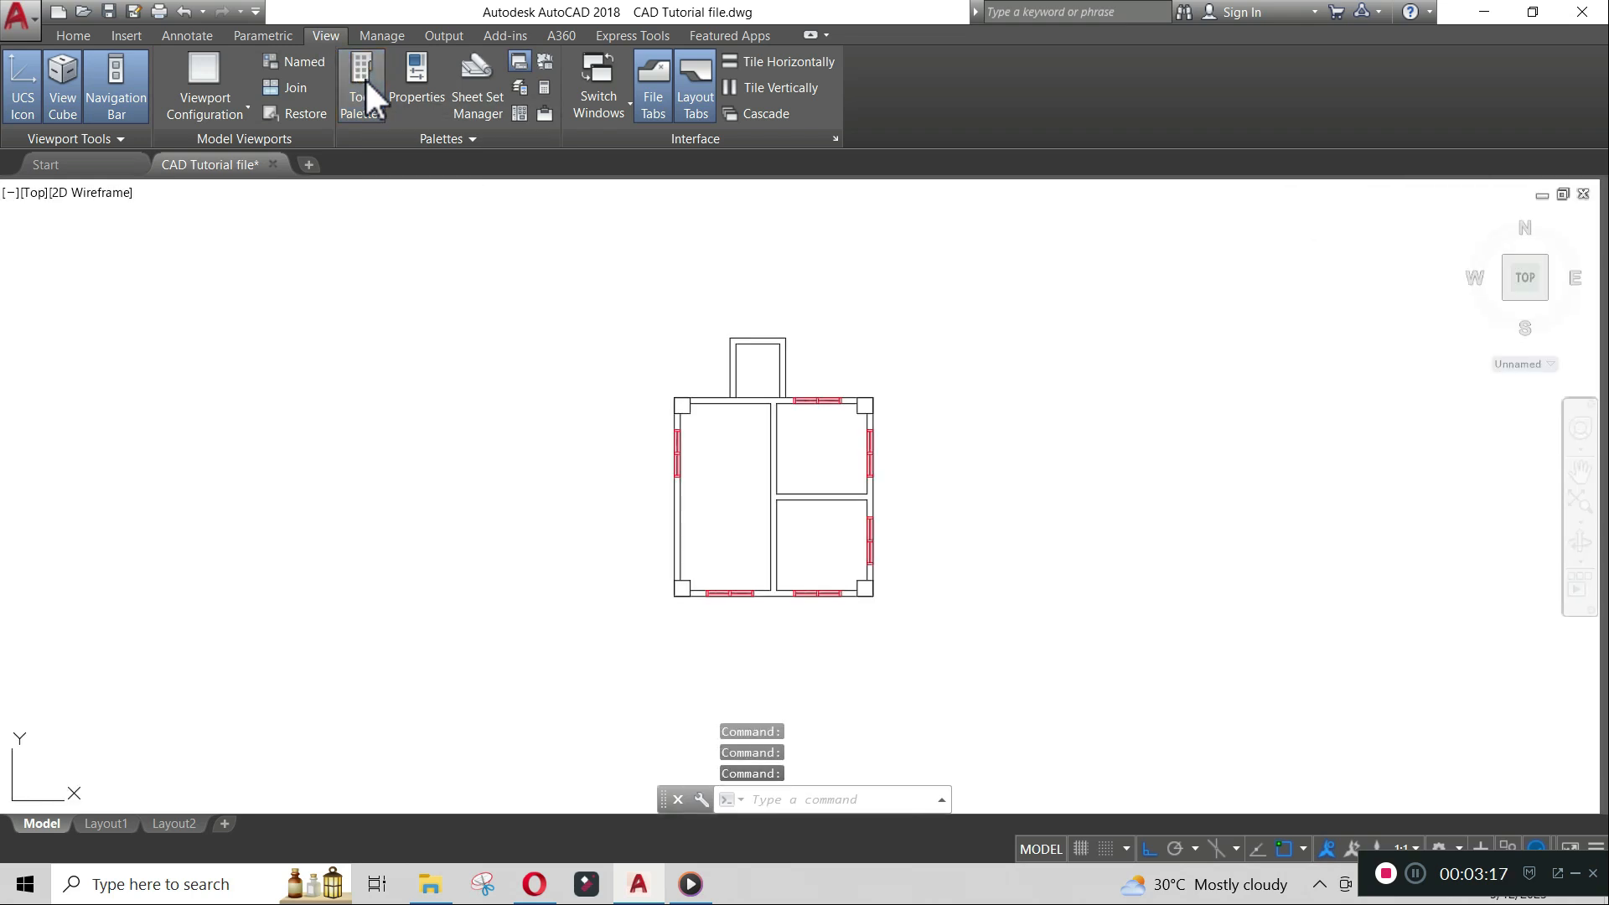
pyautogui.click(365, 77)
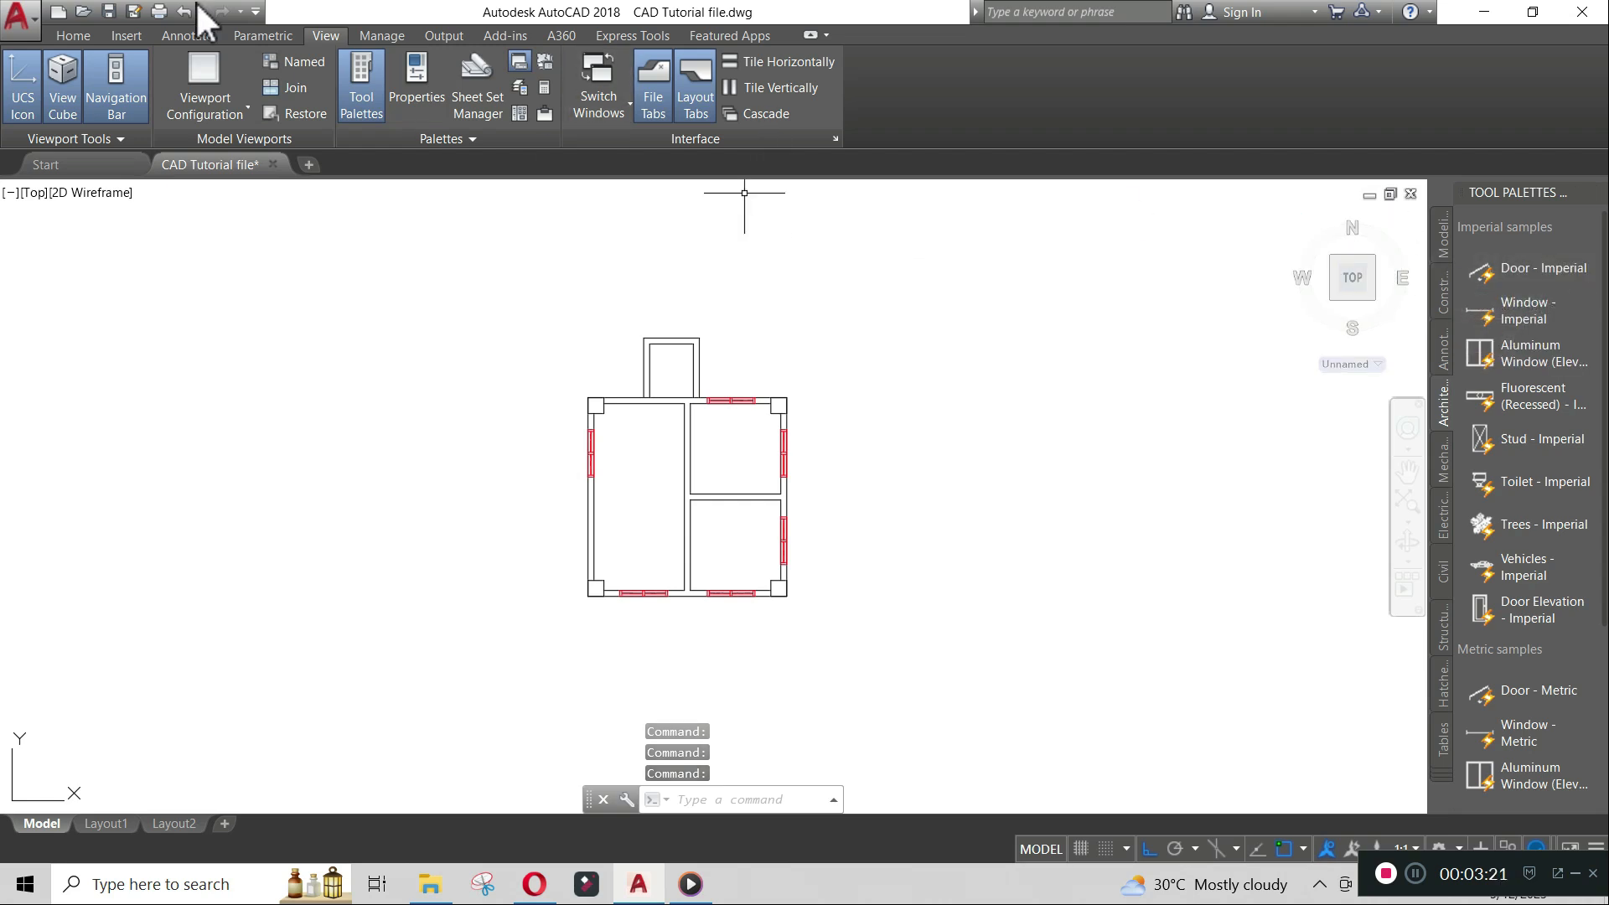
pyautogui.click(57, 35)
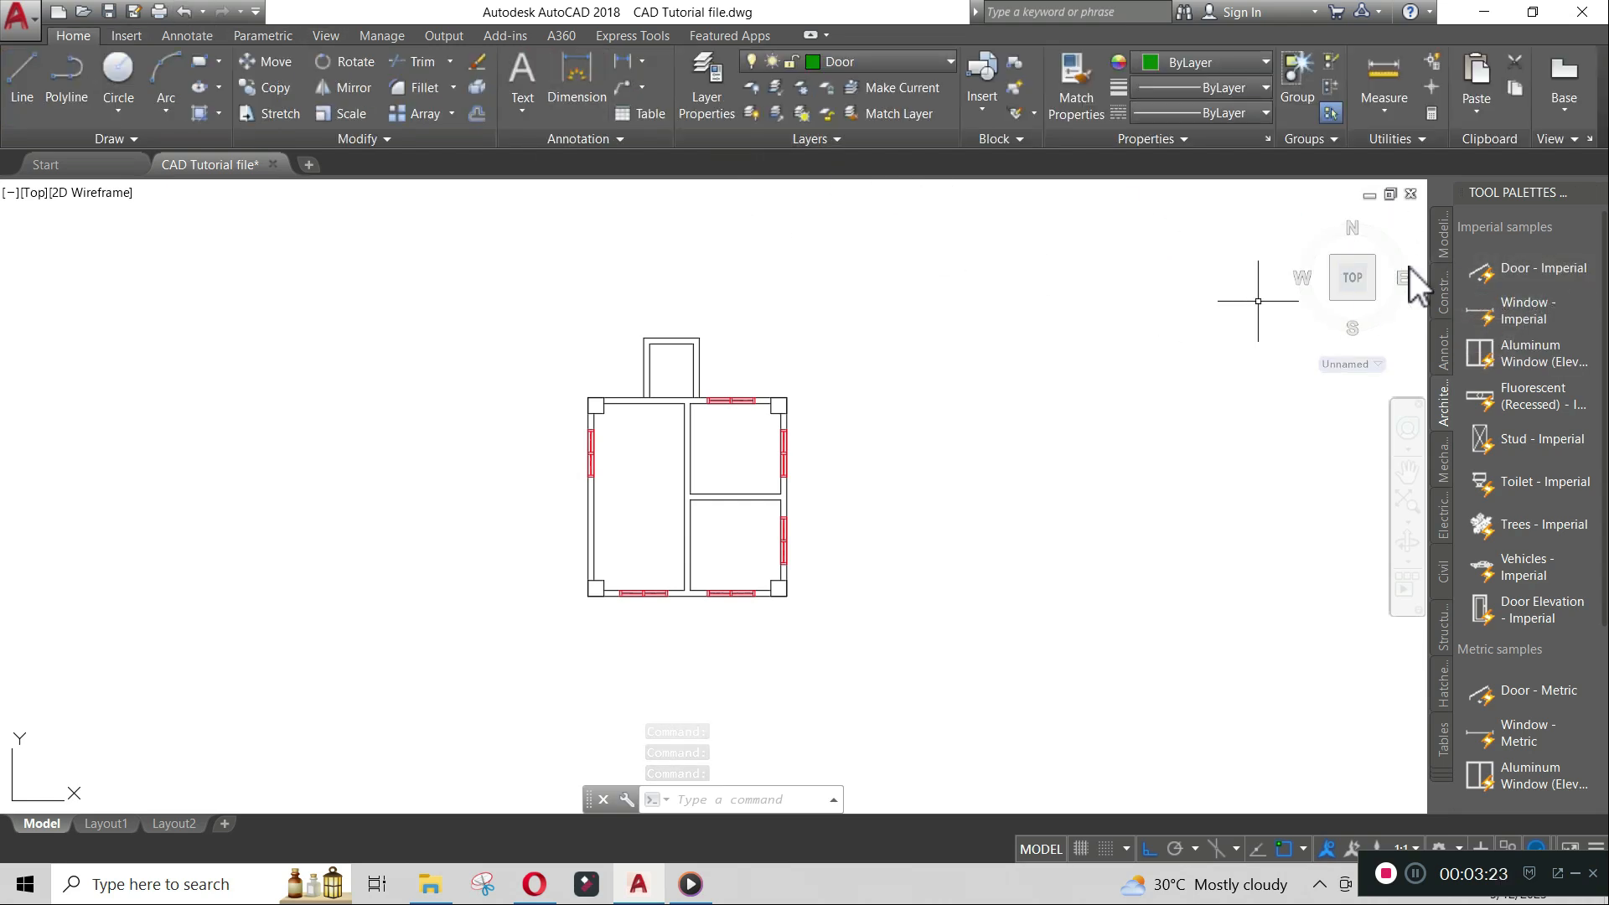
# - Insert the Door - Imperial tool from the tool palette to the left of the floor plan
pyautogui.click(1529, 264)
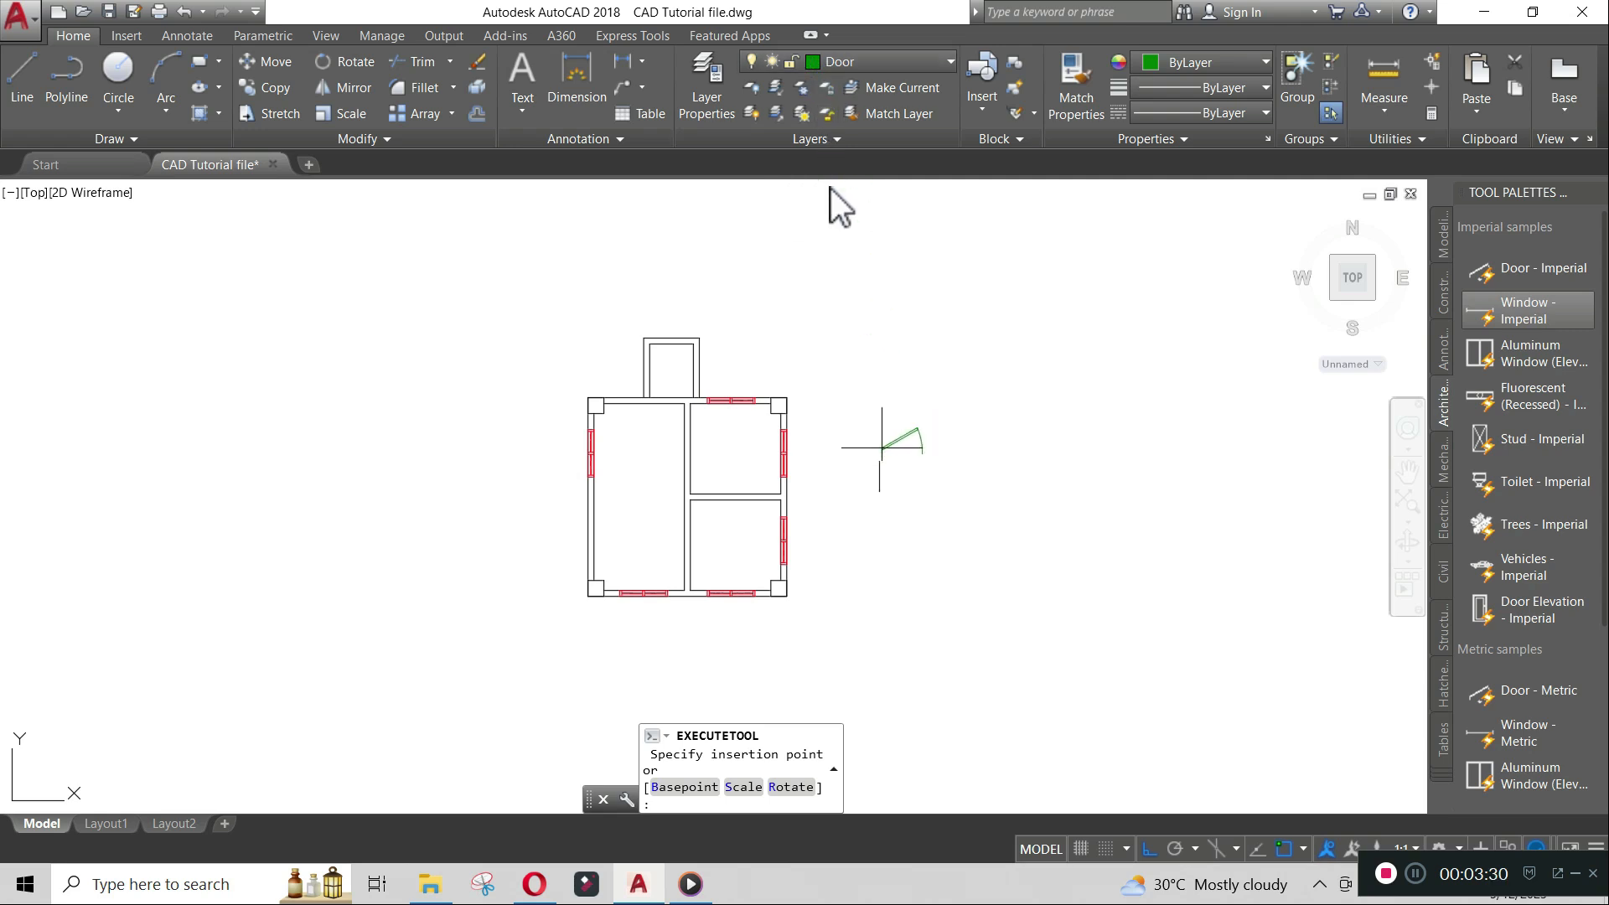
pyautogui.scroll(2, 637, 541)
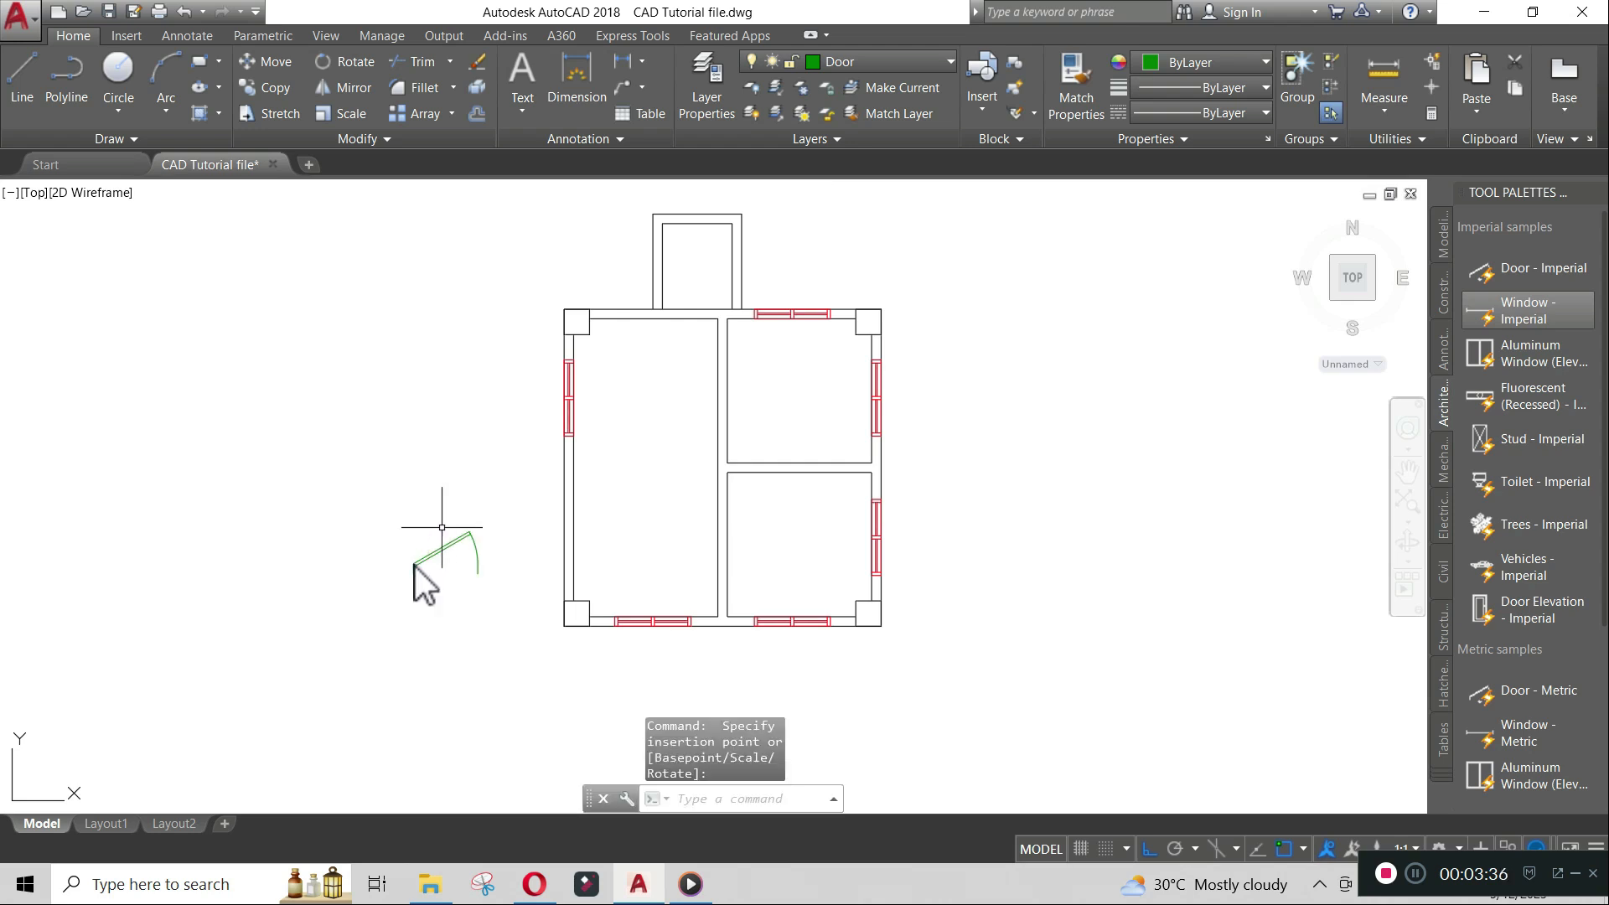
pyautogui.click(445, 539)
# - Set the door's swing to Open 90° and flip the side it is hinged on
pyautogui.click(445, 543)
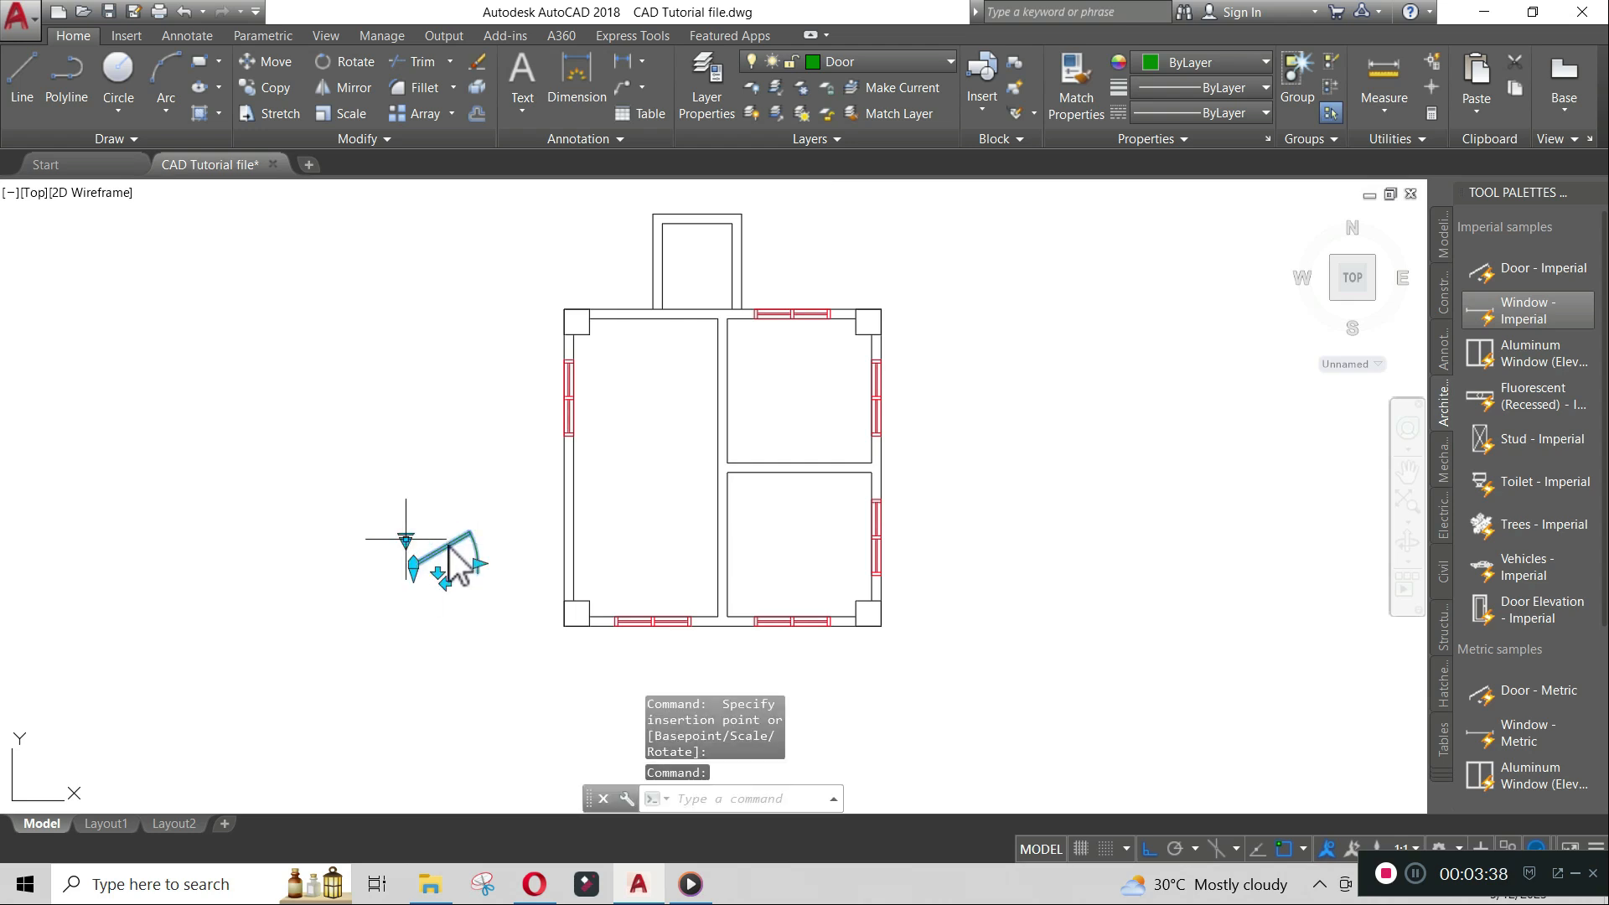
pyautogui.click(406, 538)
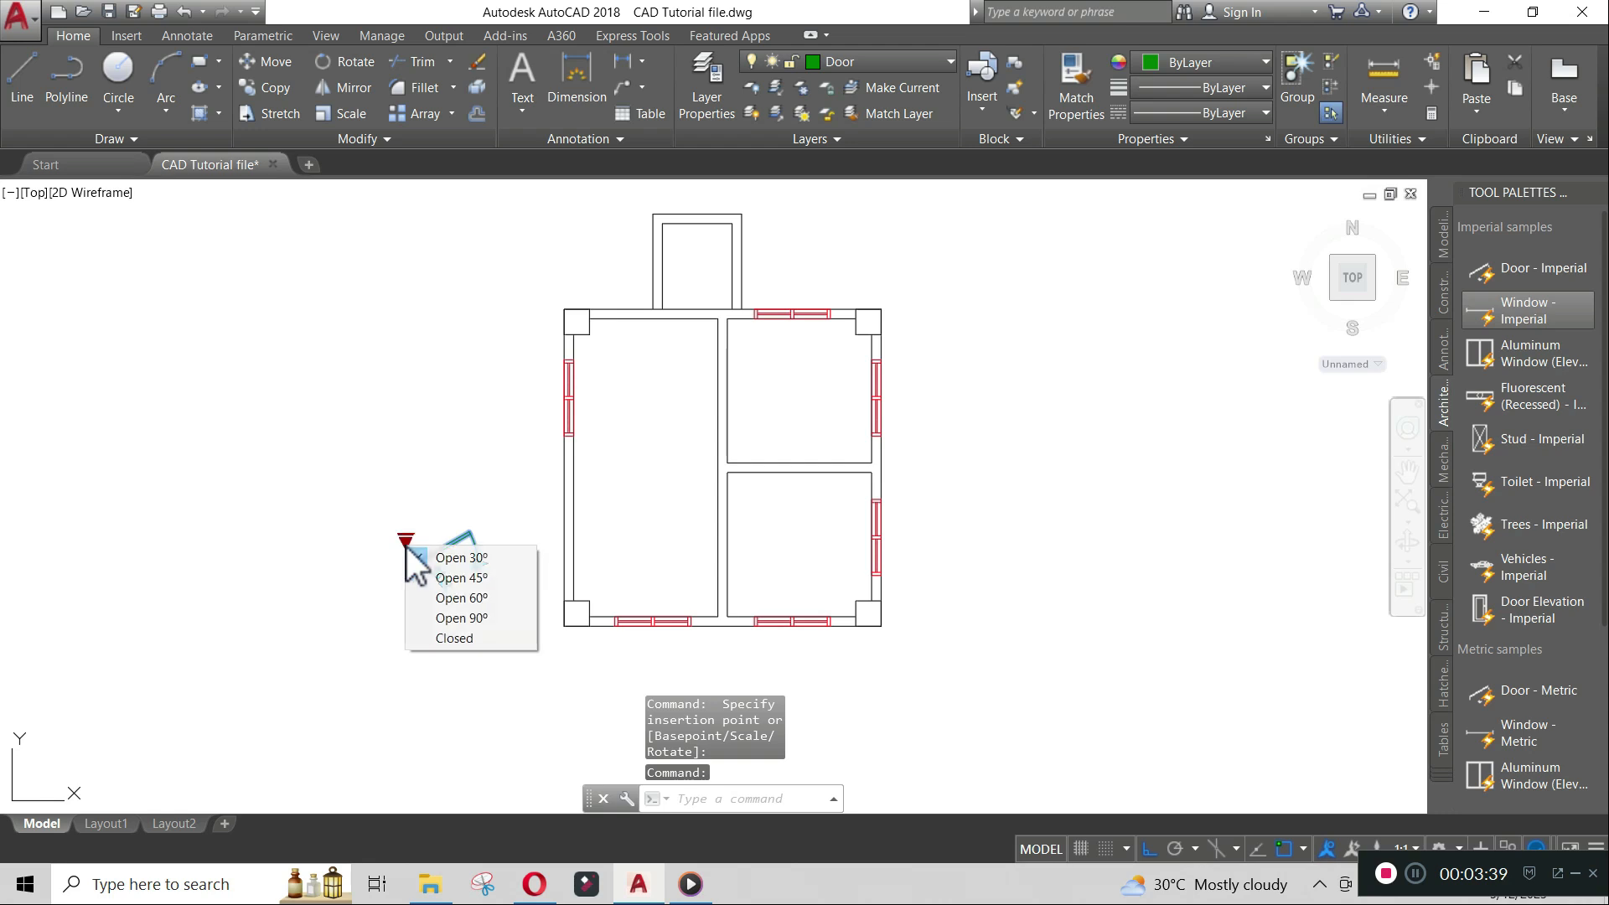
pyautogui.click(469, 615)
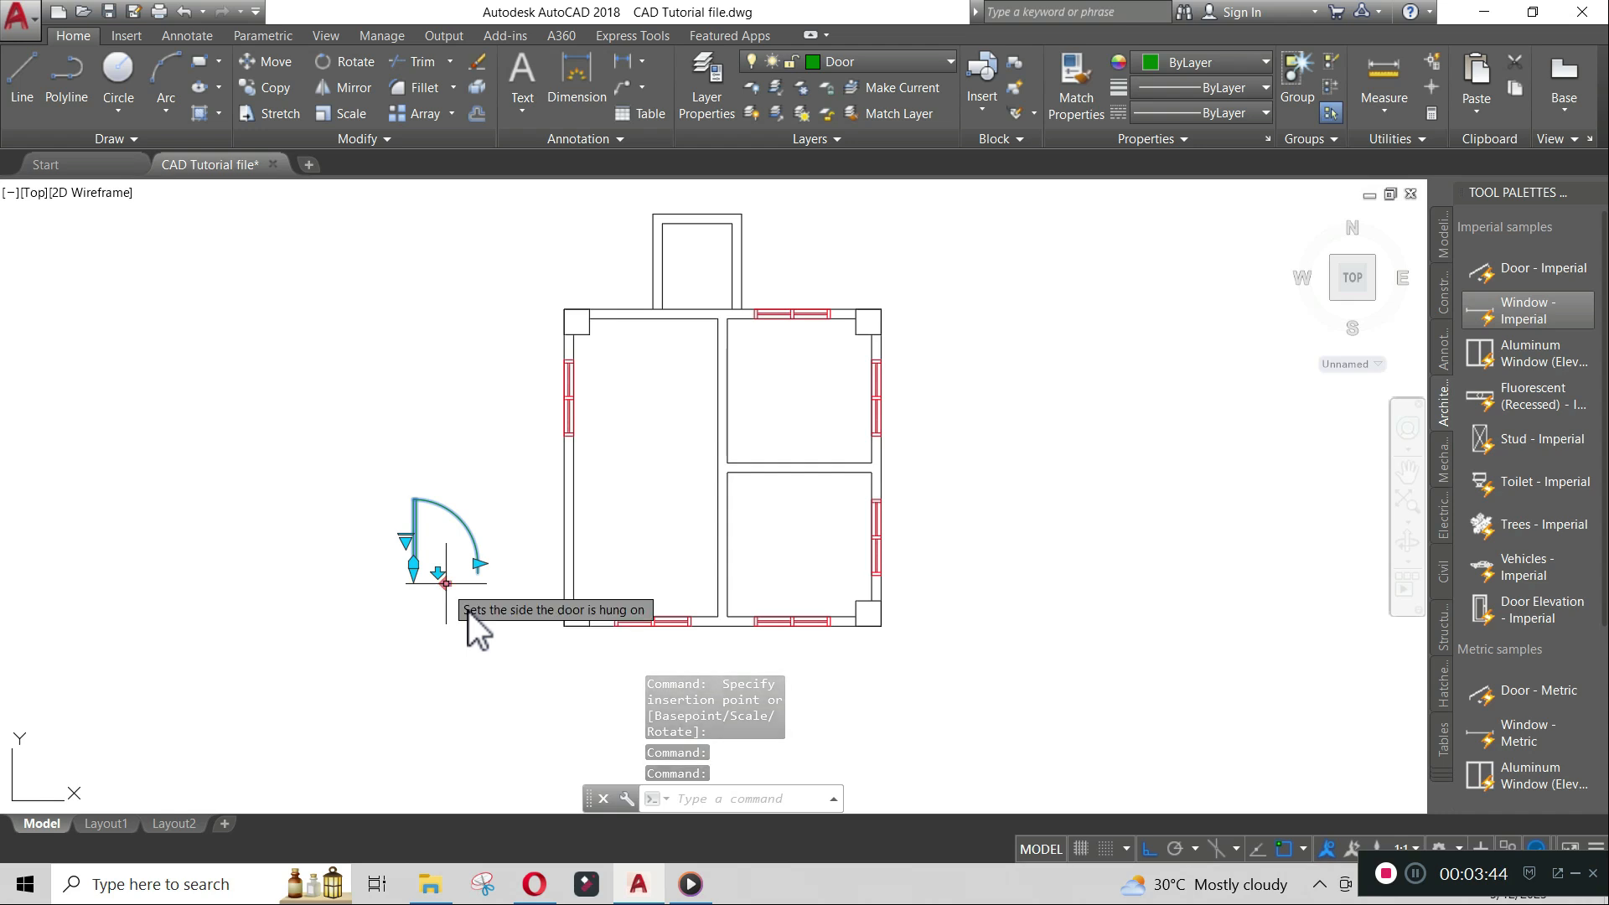
pyautogui.click(445, 585)
pyautogui.click(453, 576)
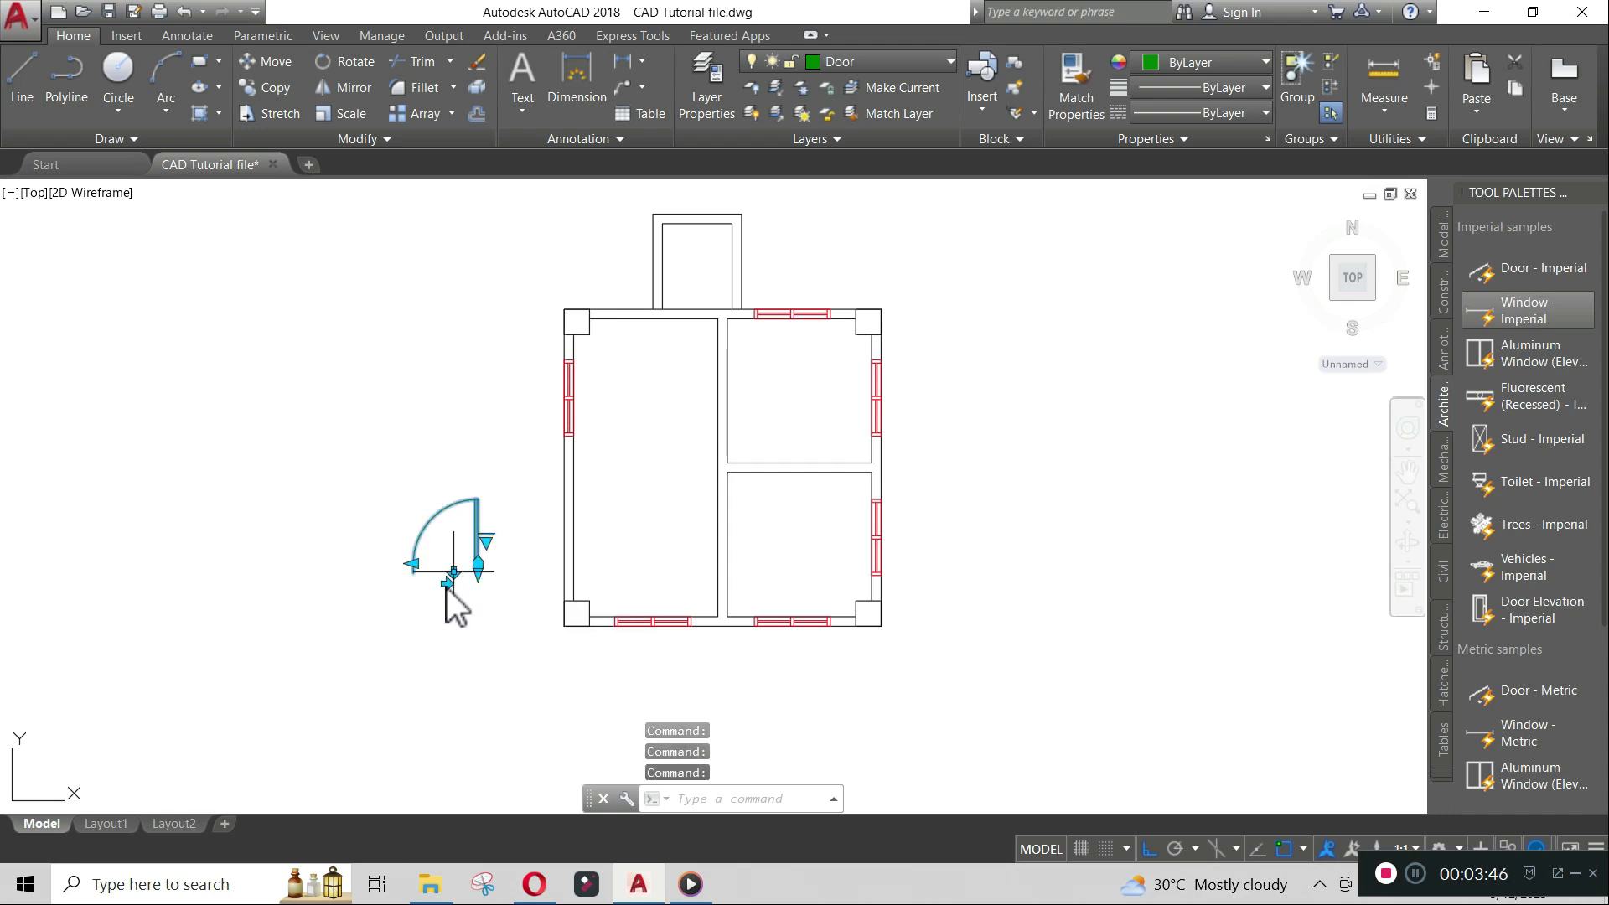
pyautogui.click(455, 572)
pyautogui.click(414, 564)
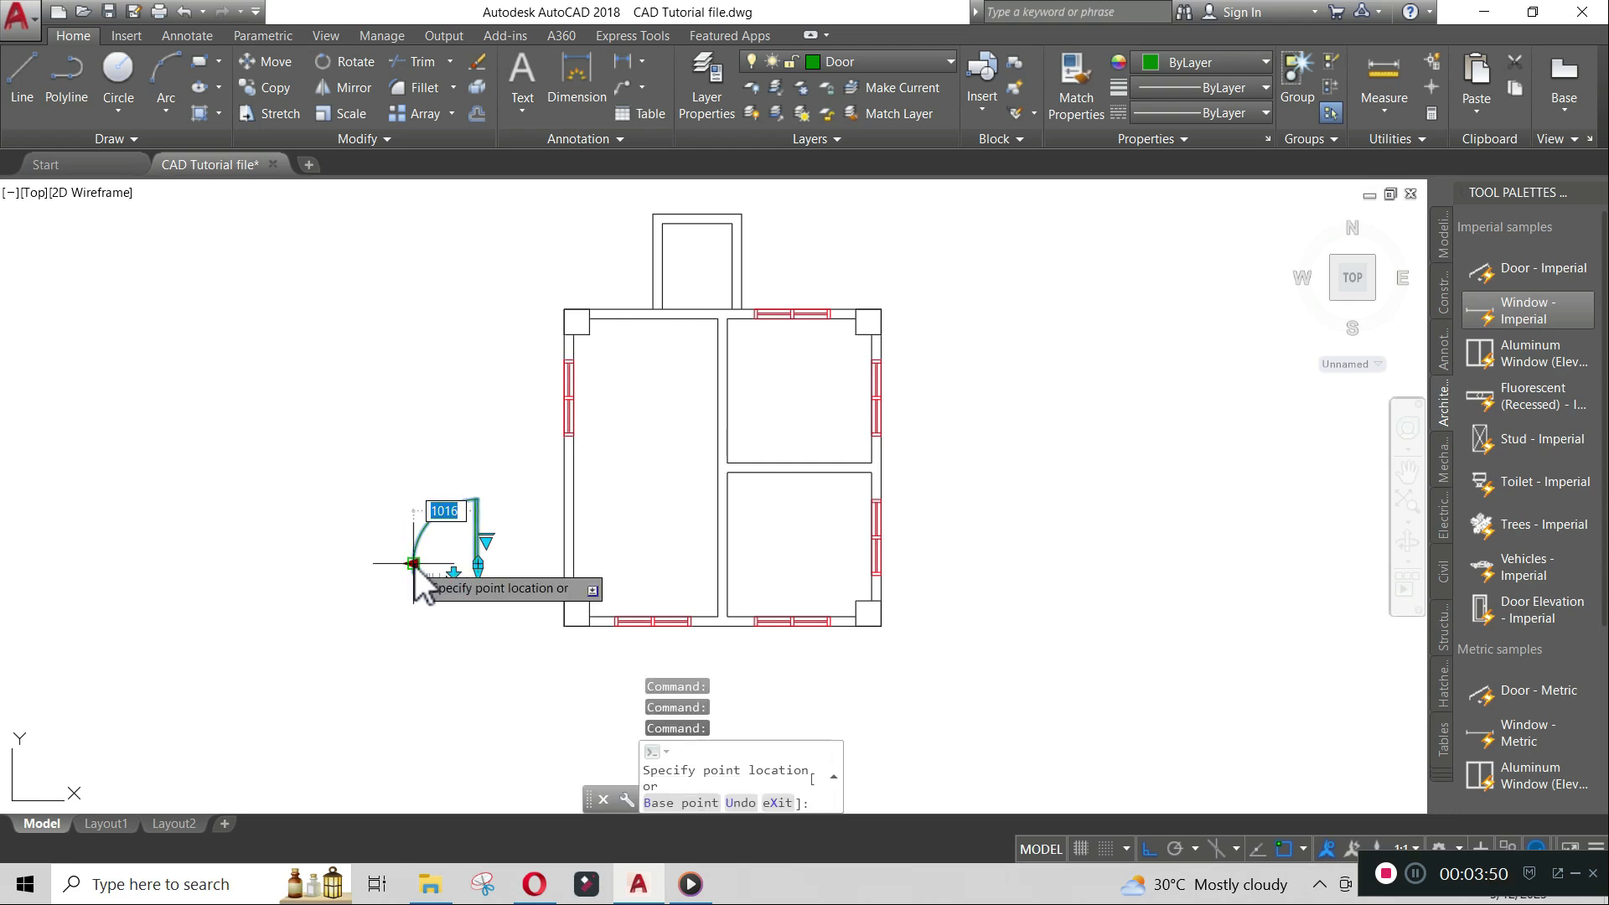
pyautogui.press('Escape')
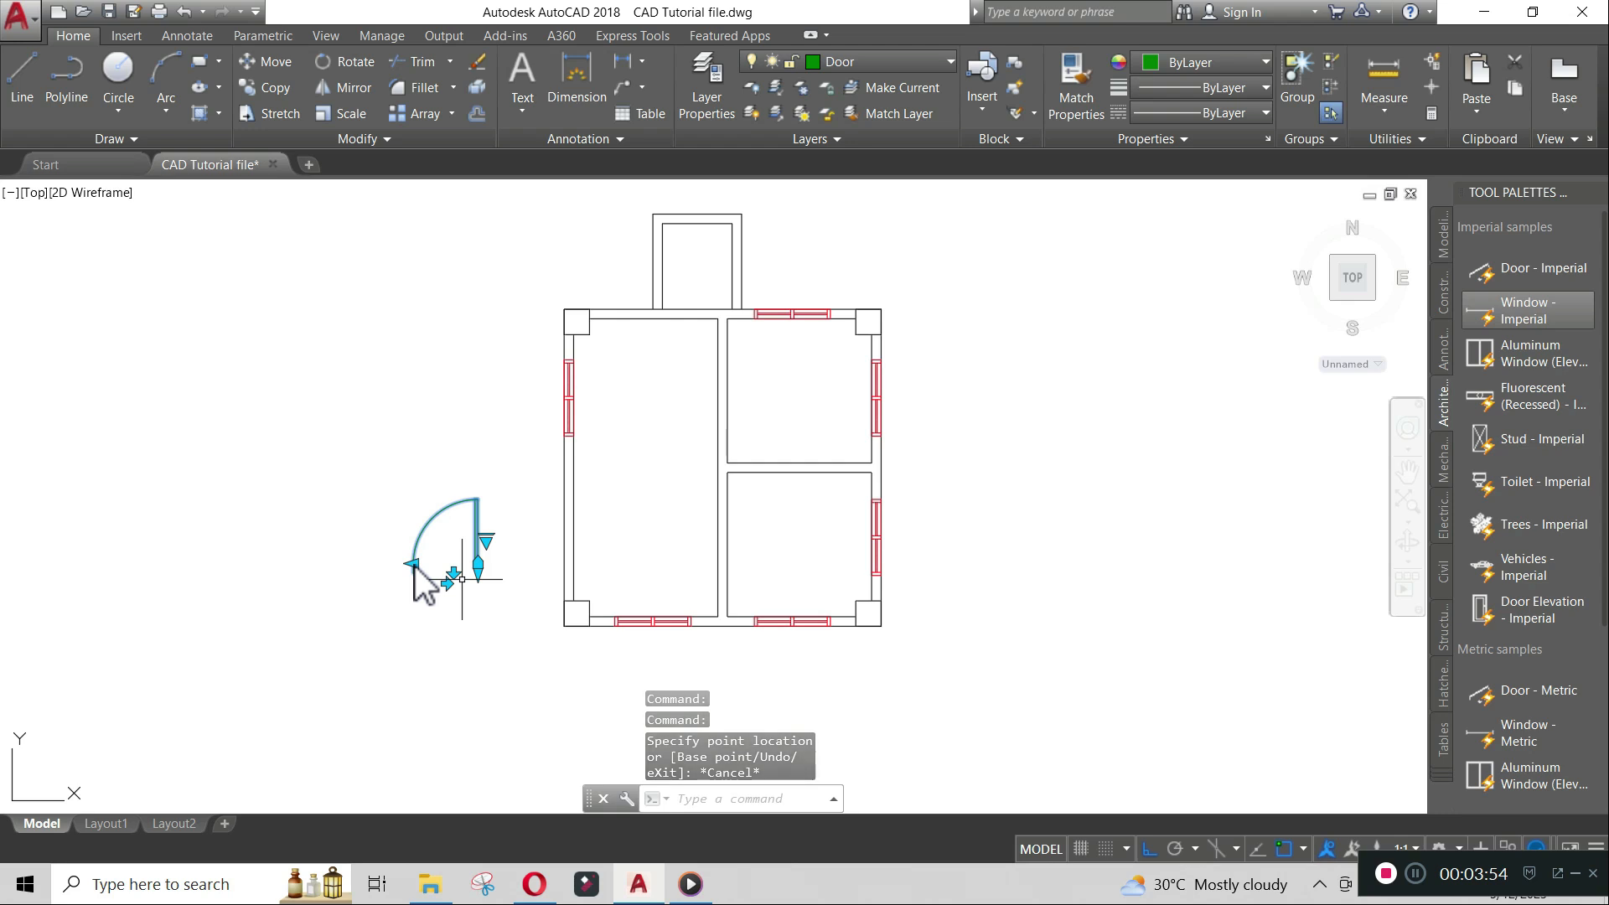
pyautogui.press('Escape')
# - Rotate the door 90° about its lower hinge point
pyautogui.write('RO')
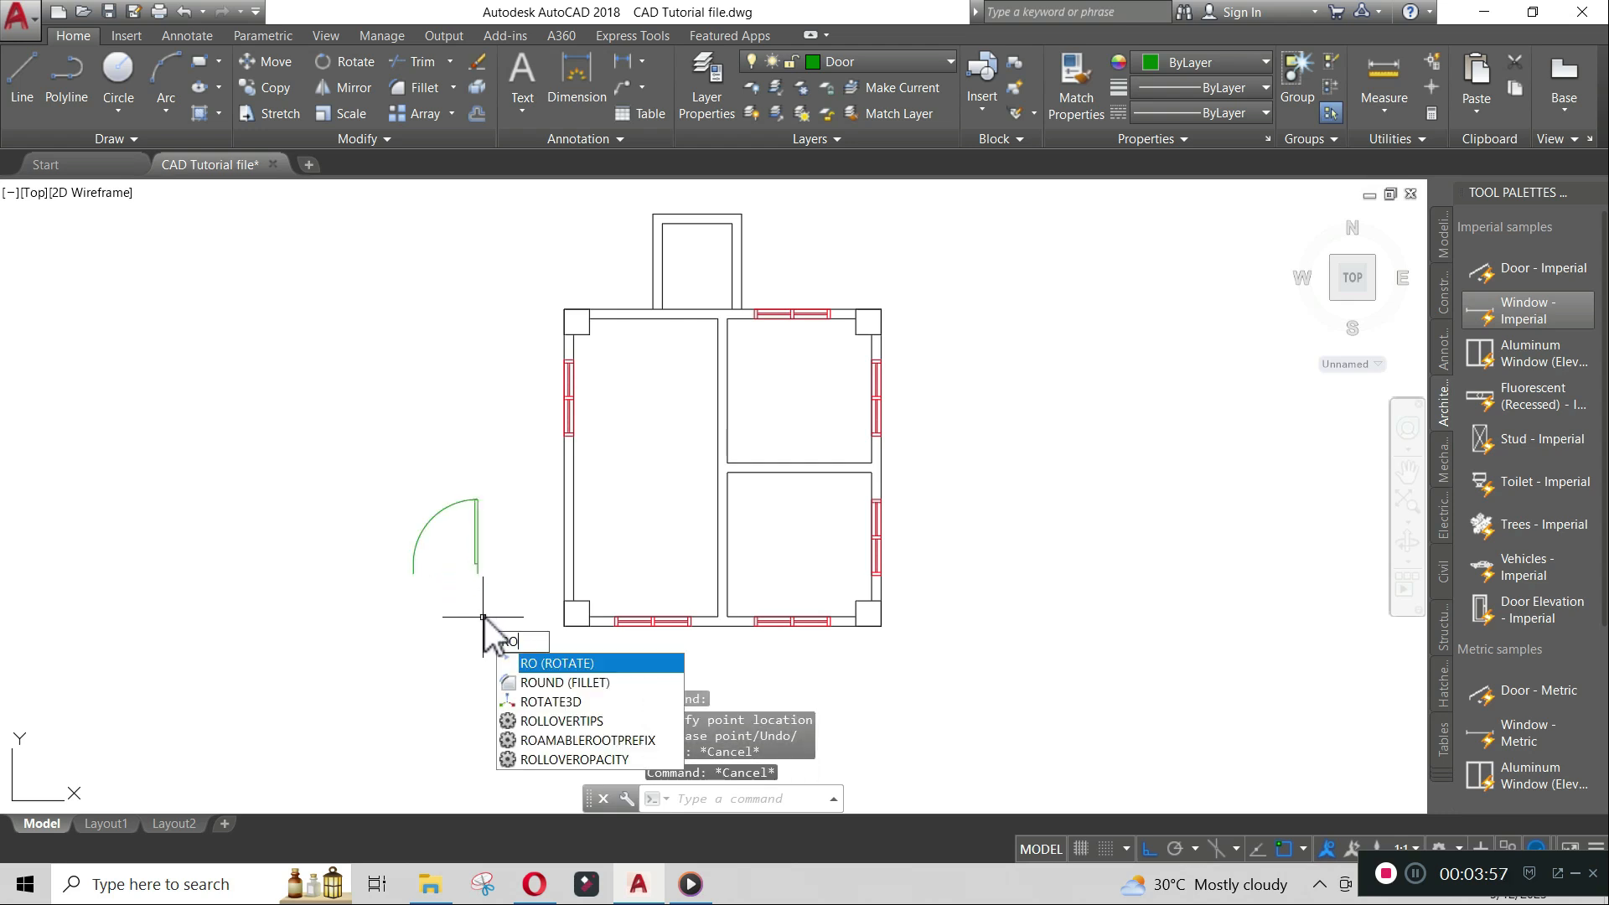
pyautogui.press('Return')
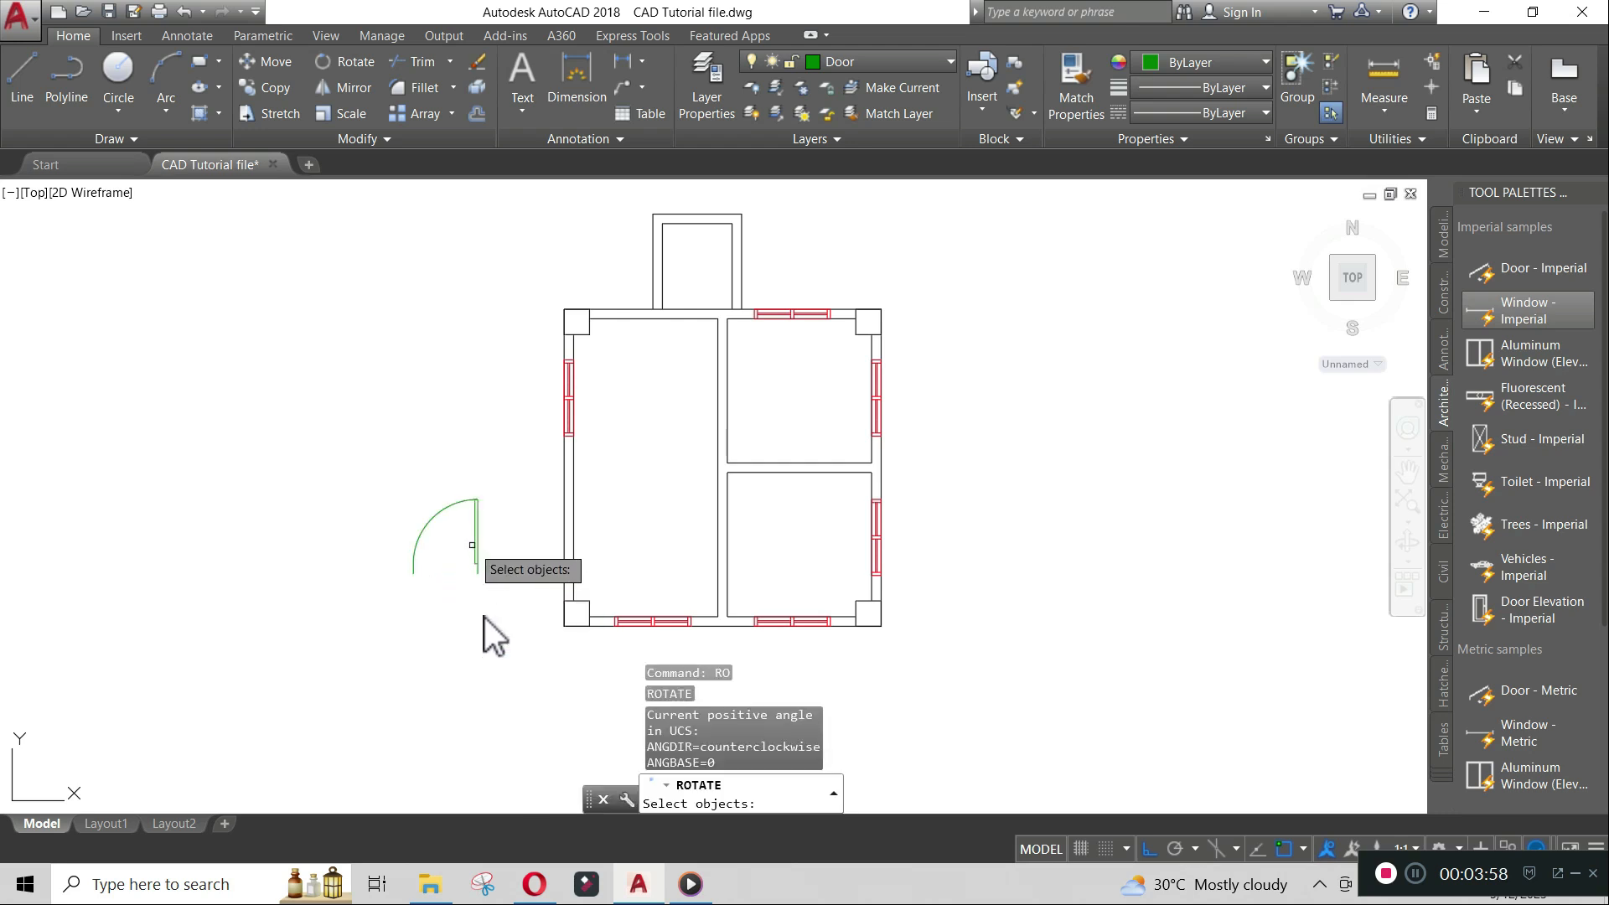
pyautogui.click(477, 550)
pyautogui.press('Return')
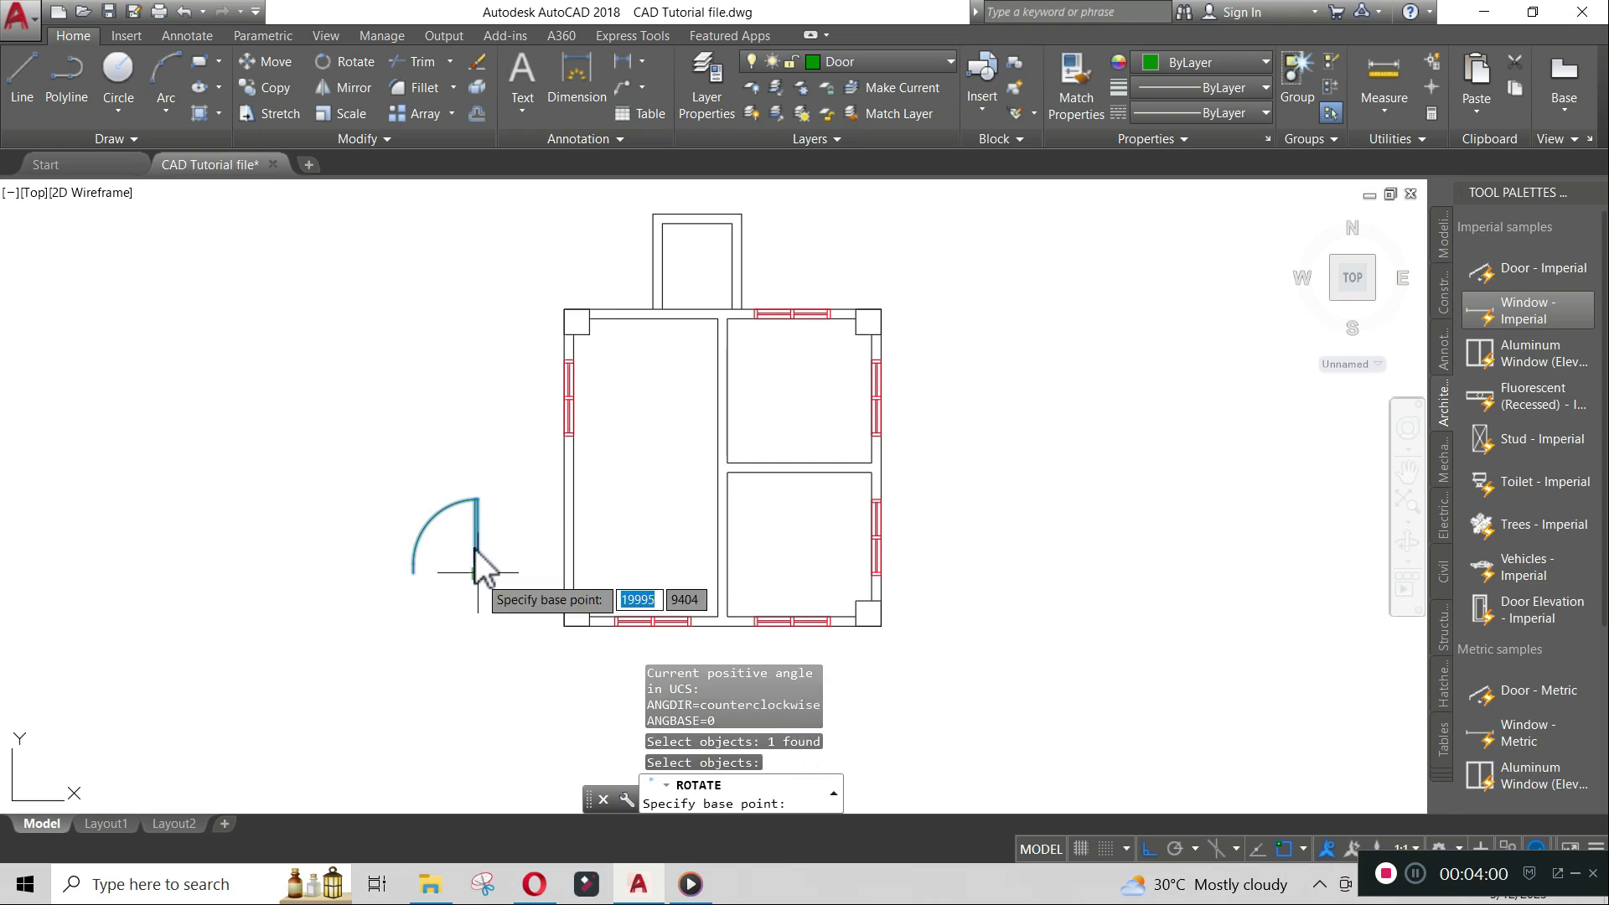
pyautogui.click(478, 573)
pyautogui.click(482, 398)
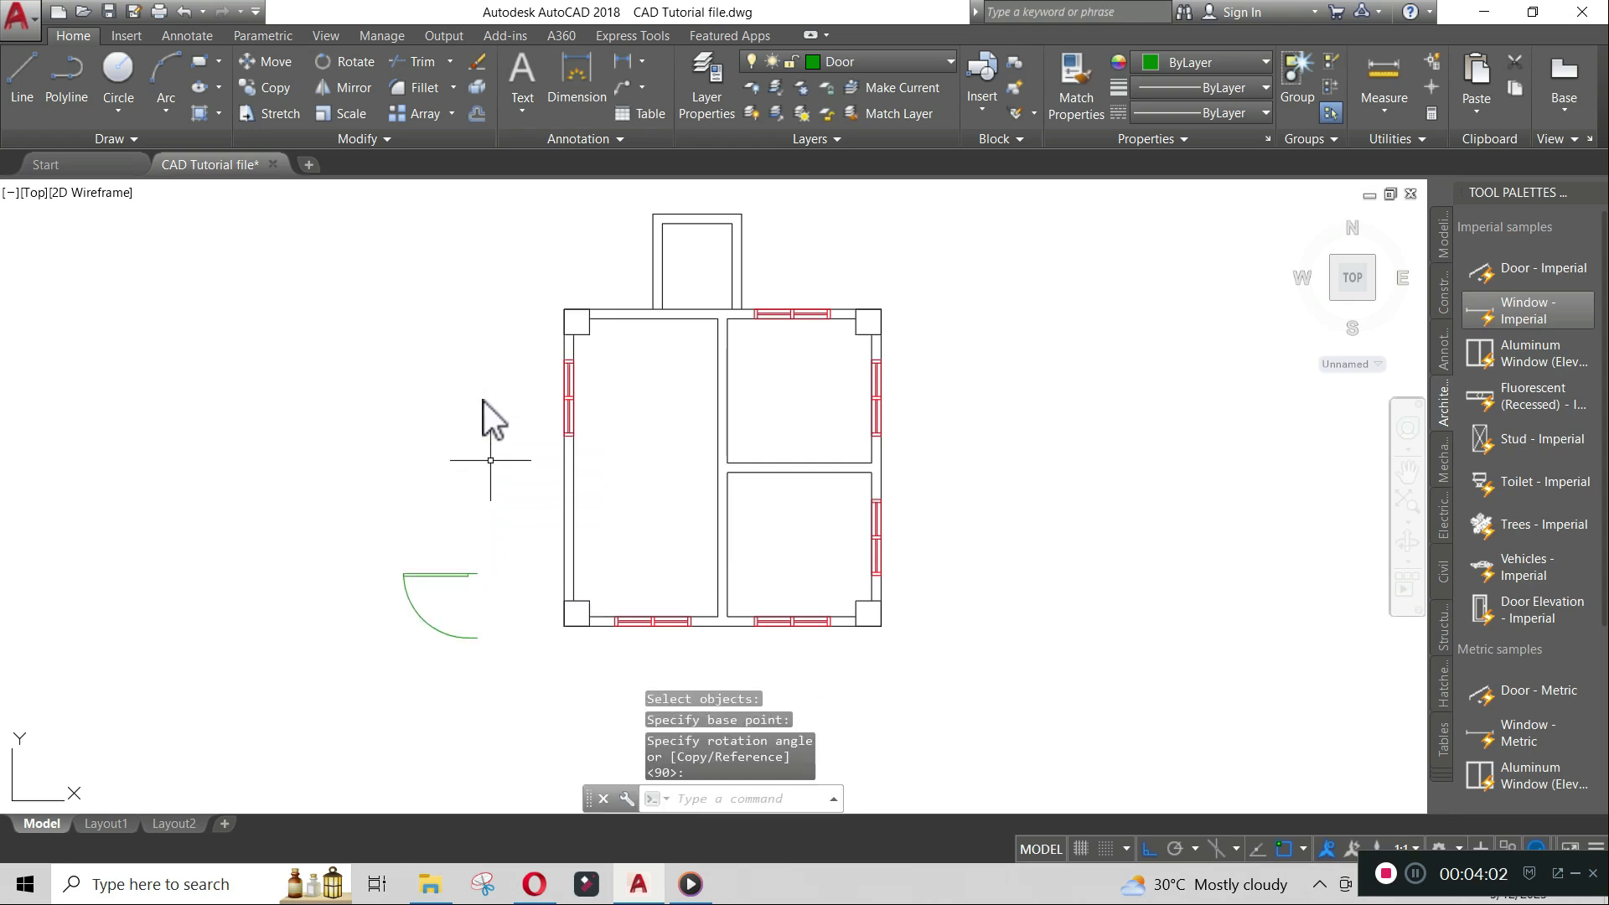
# - Draw a 1000-unit vertical reference line down from the end of the door leaf
pyautogui.scroll(4, 506, 630)
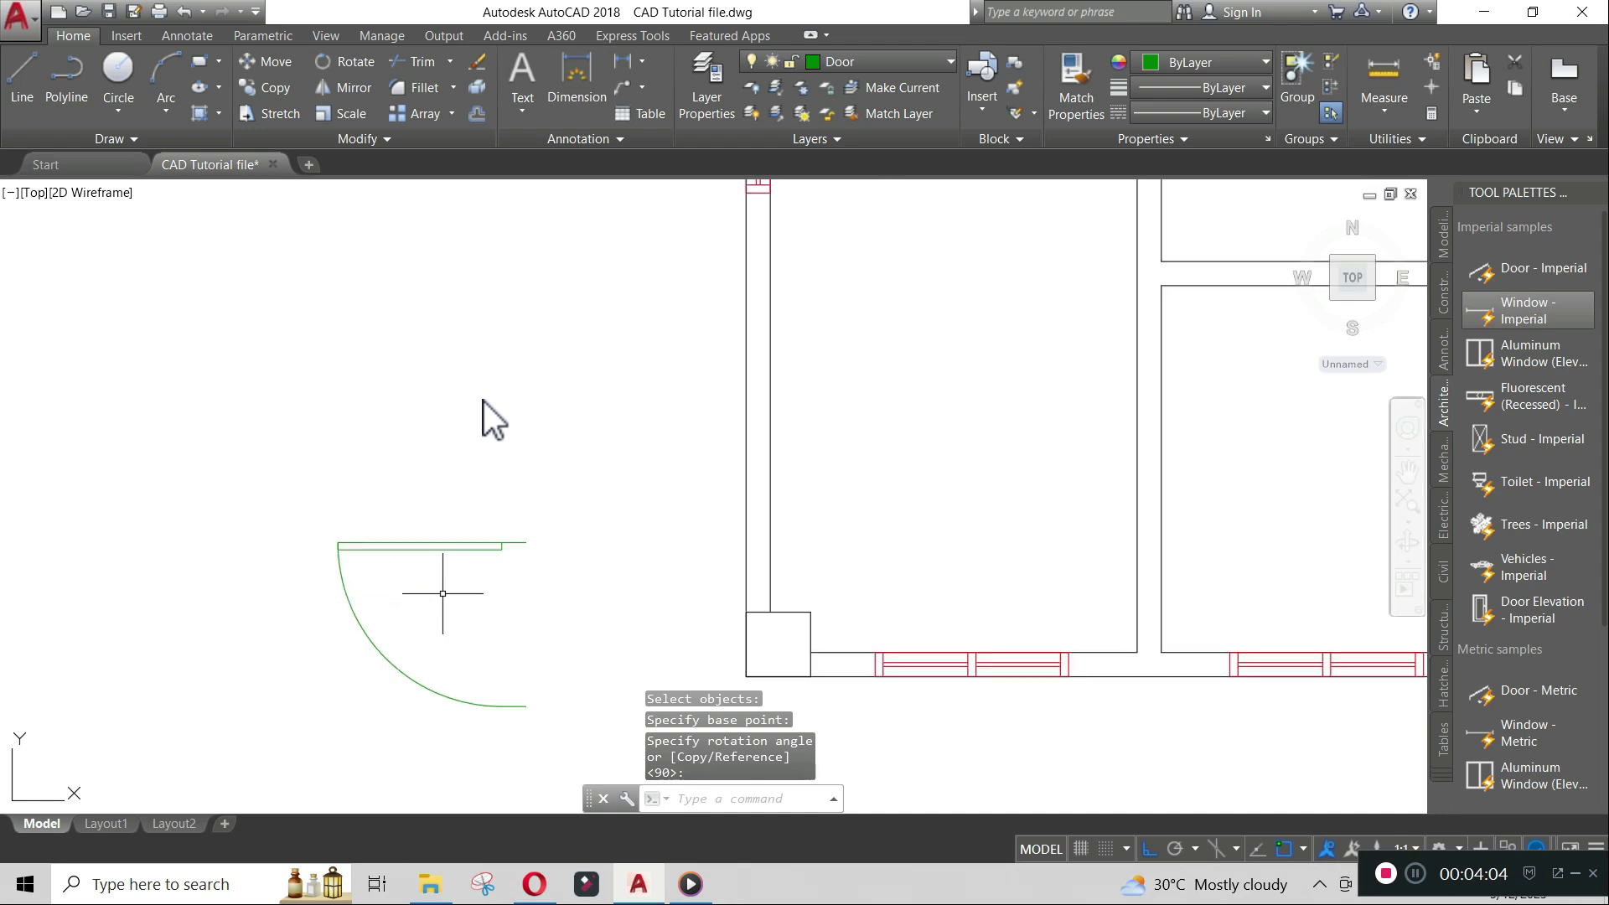
pyautogui.write('l')
pyautogui.press('Return')
pyautogui.click(523, 446)
pyautogui.write('1000')
pyautogui.press('Return')
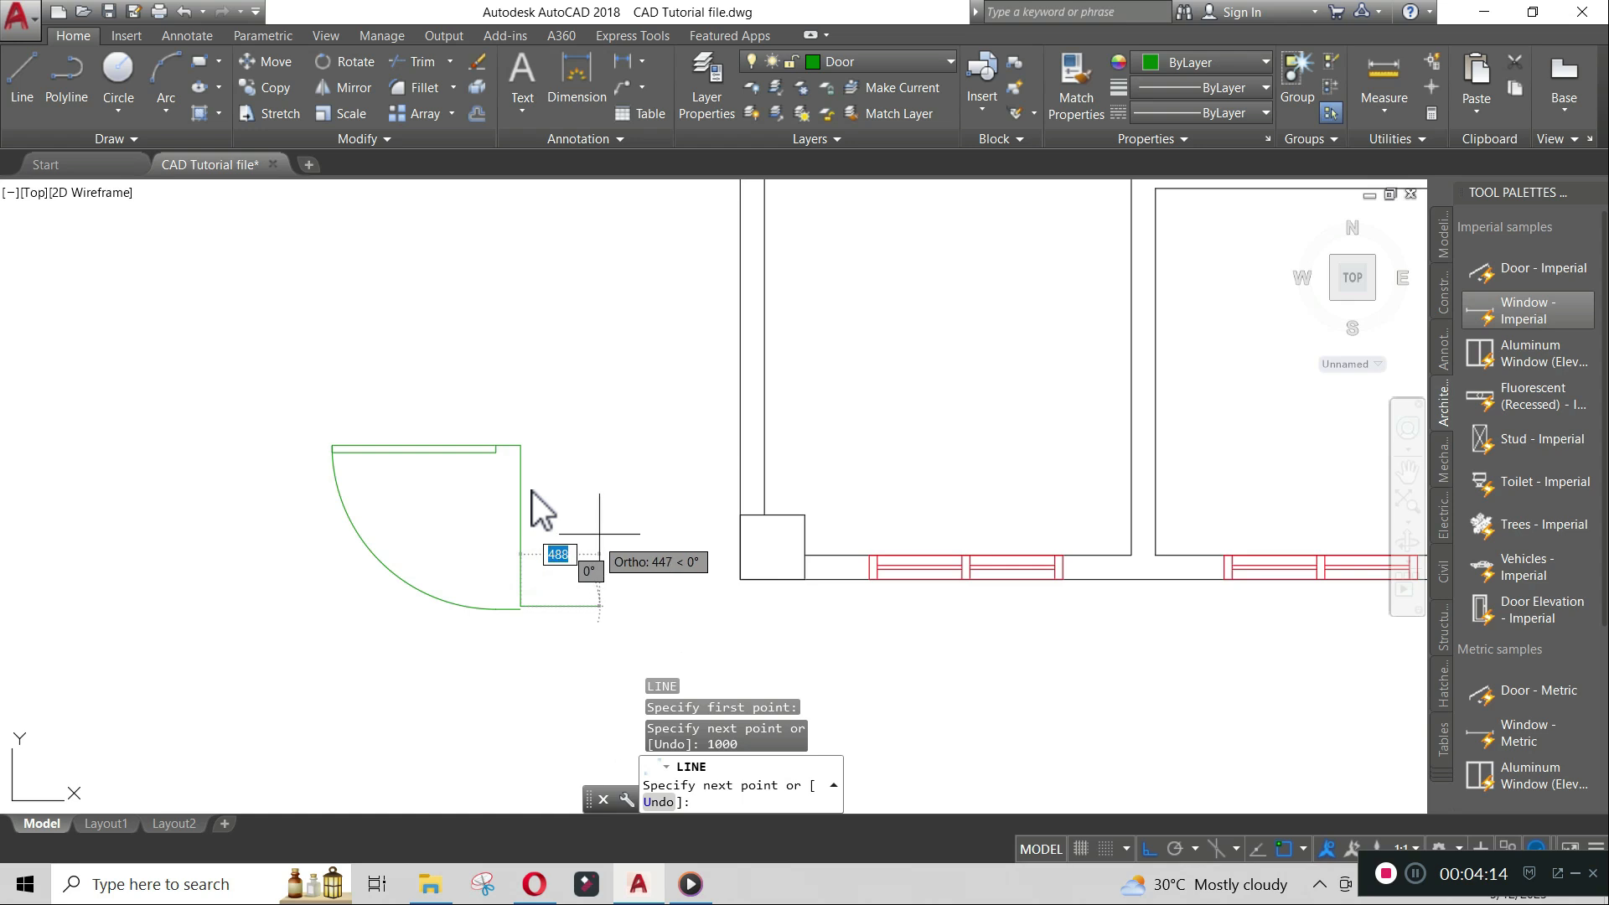
pyautogui.press('Return')
# - Scale the door by reference so its width matches the 1000-unit reference line
pyautogui.scroll(2, 501, 560)
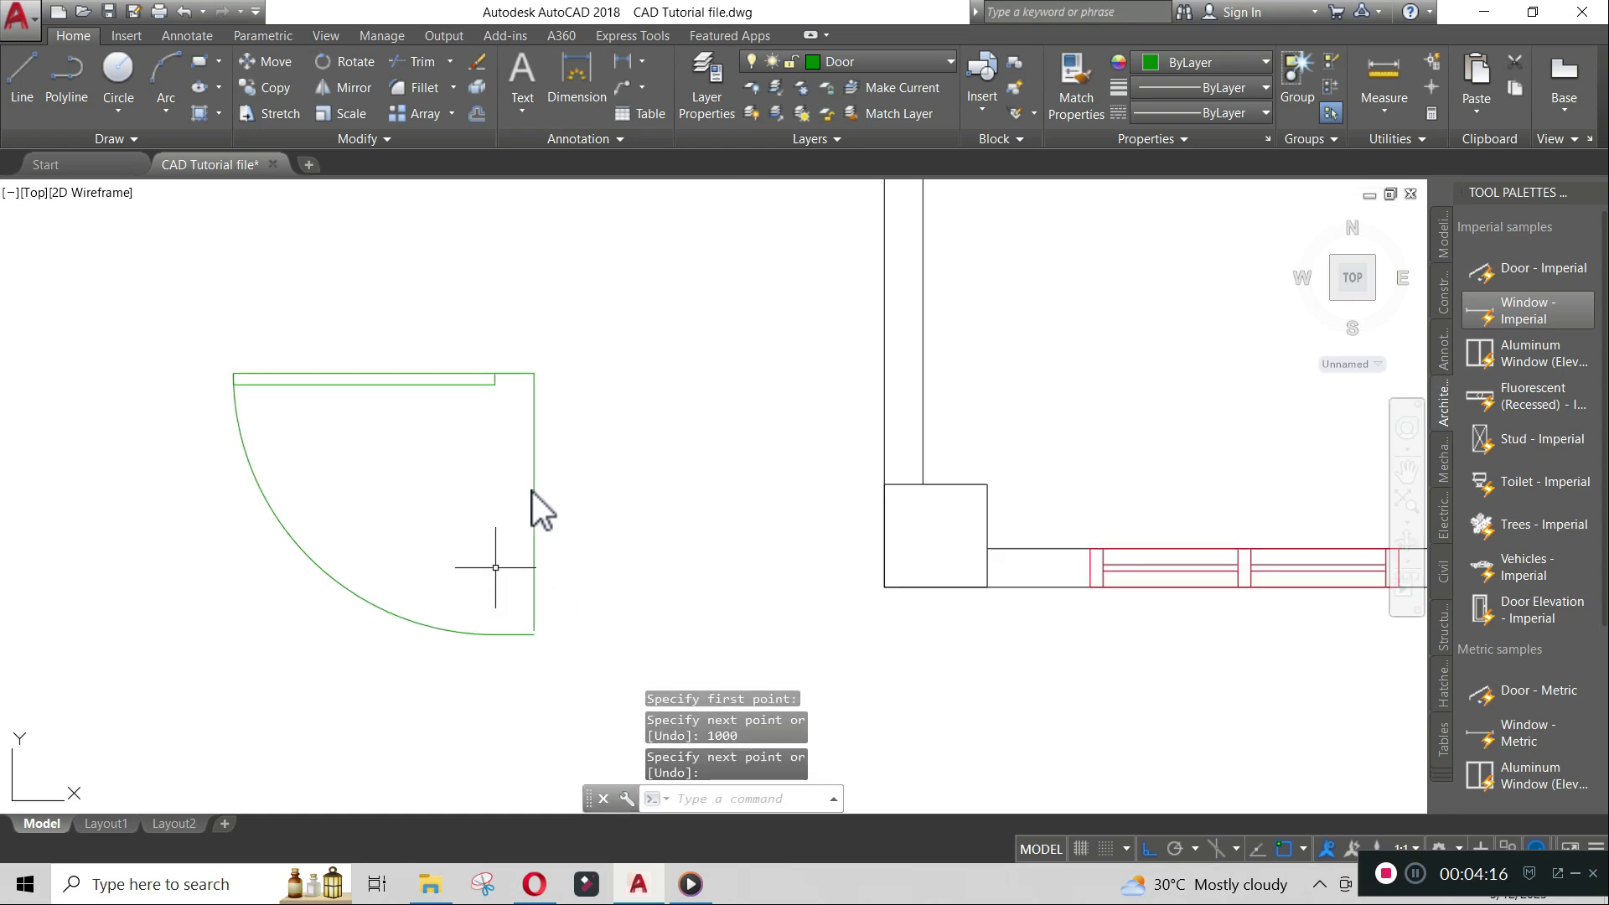
pyautogui.click(496, 384)
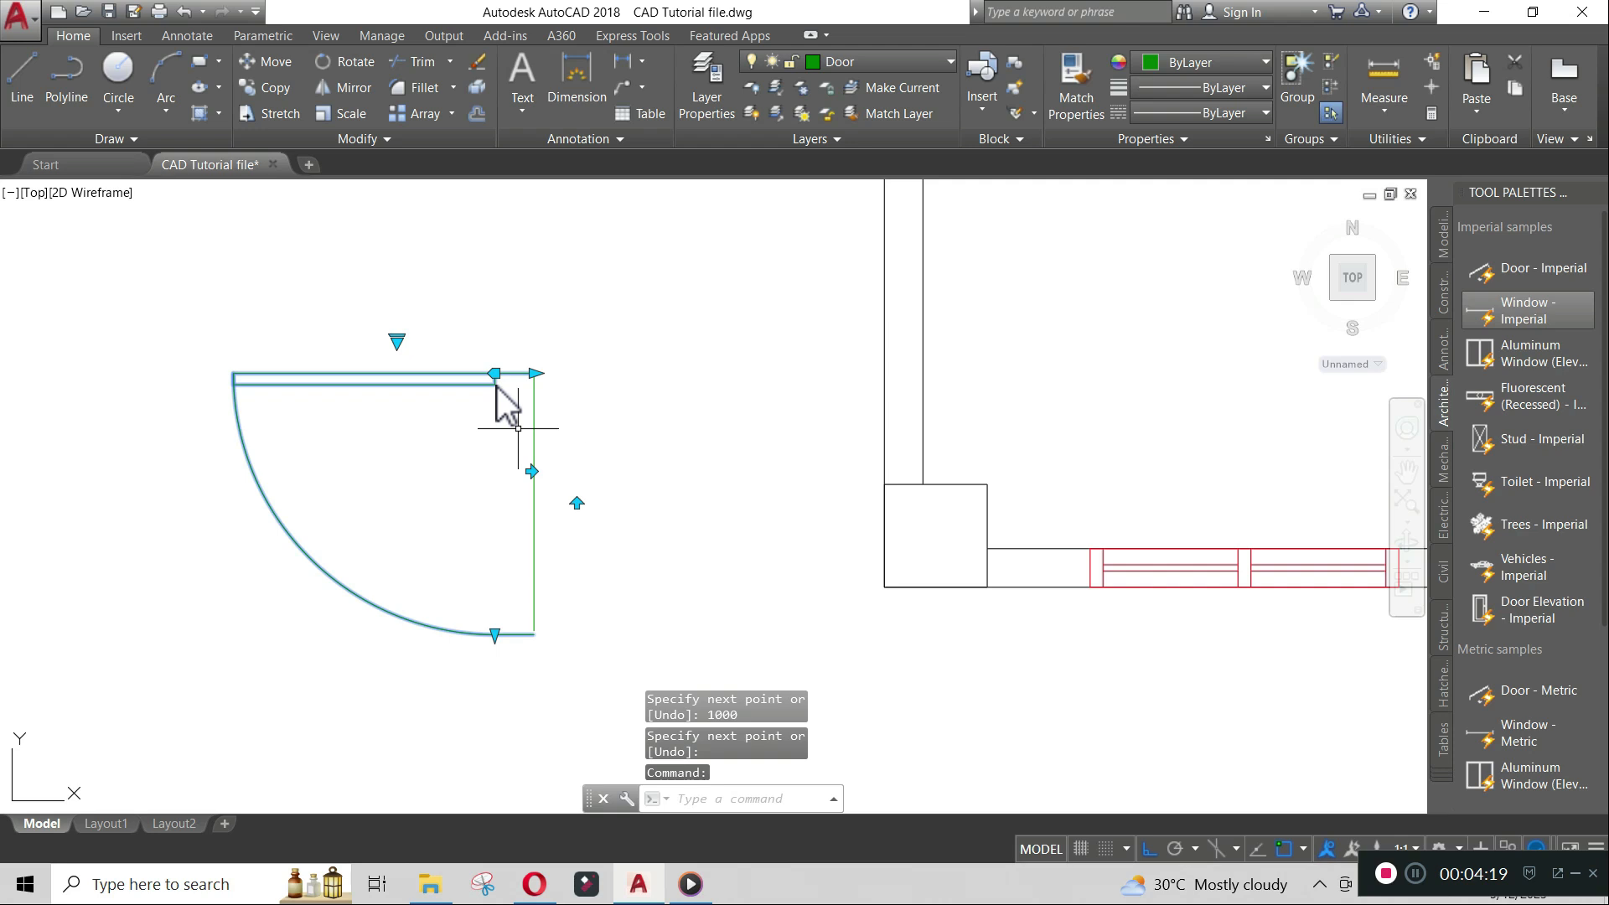
pyautogui.write('c')
pyautogui.press('Return')
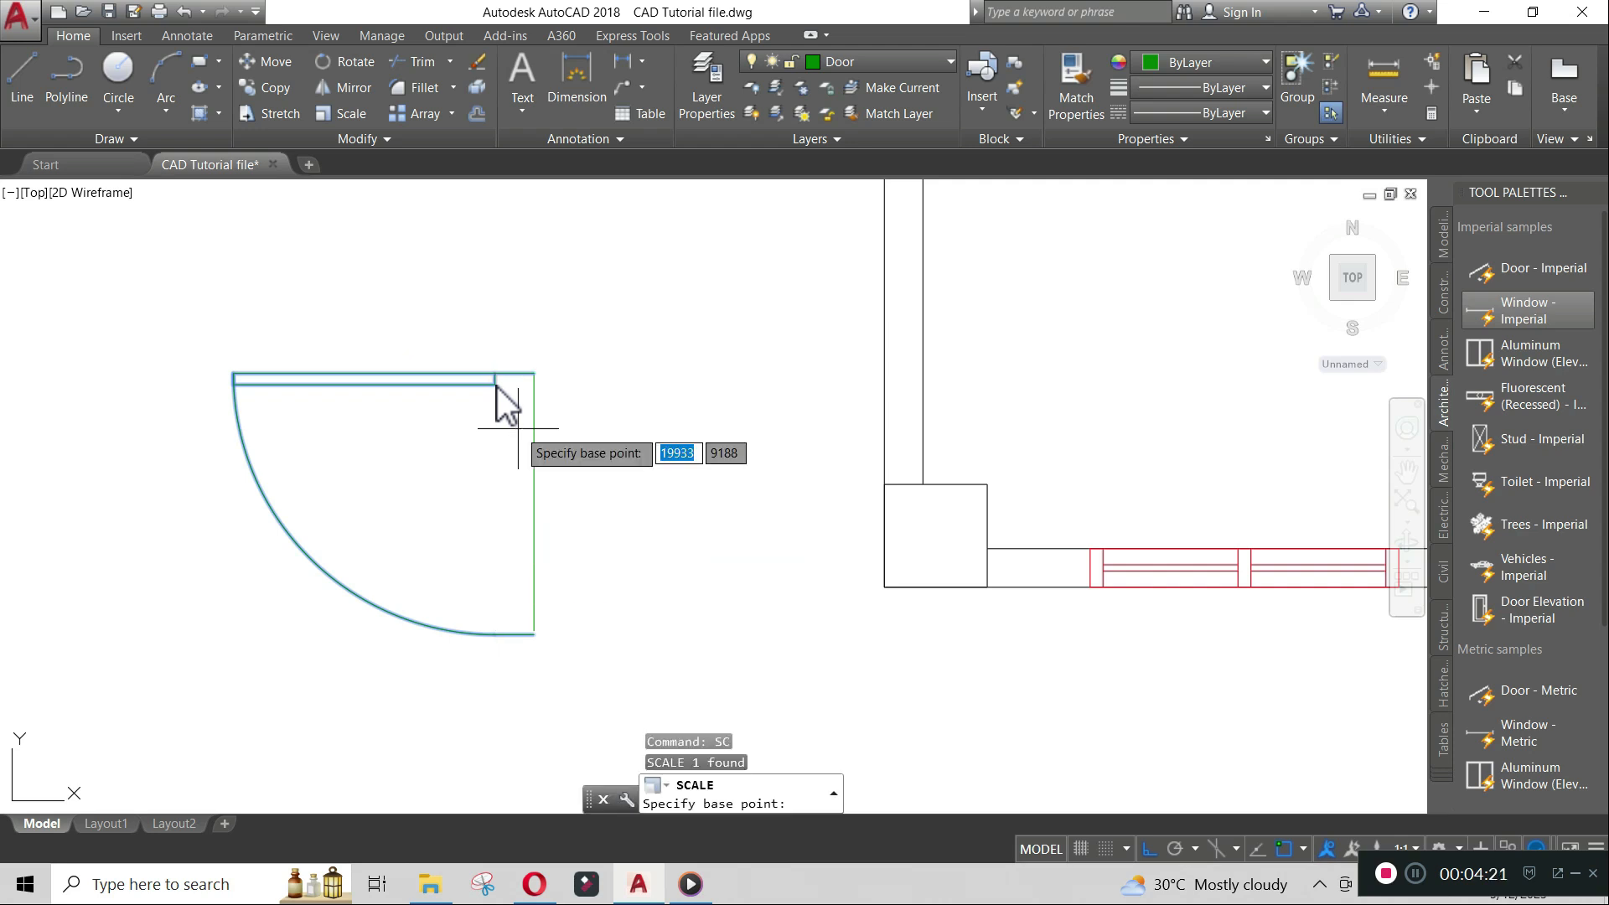
pyautogui.click(535, 373)
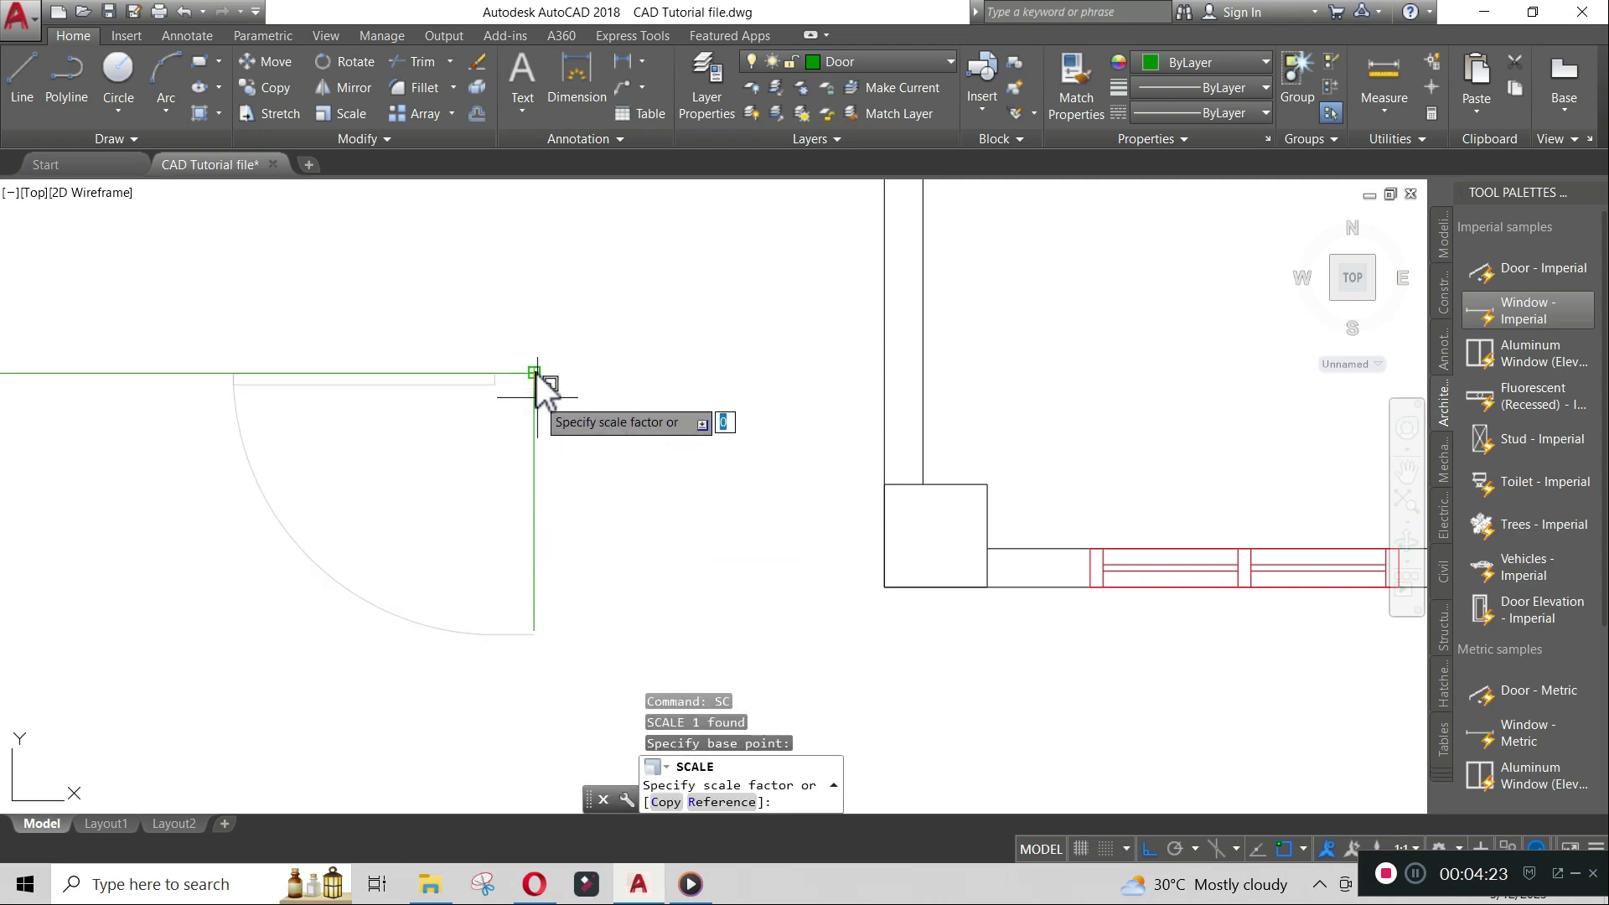
pyautogui.write('r')
pyautogui.press('Return')
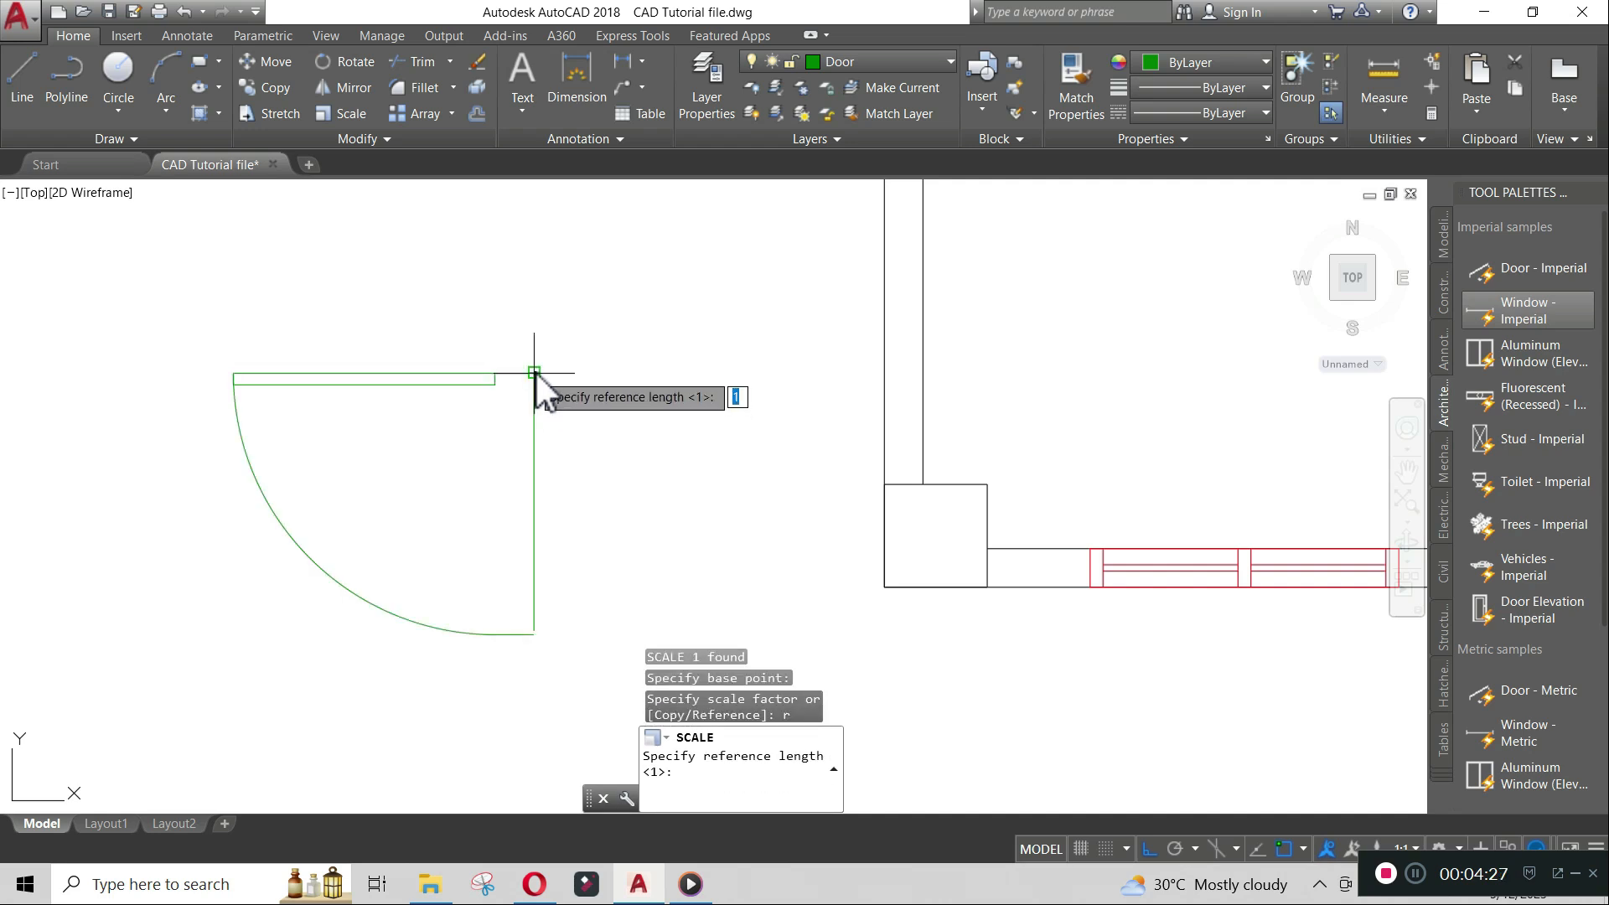
pyautogui.click(535, 373)
pyautogui.scroll(3, 539, 644)
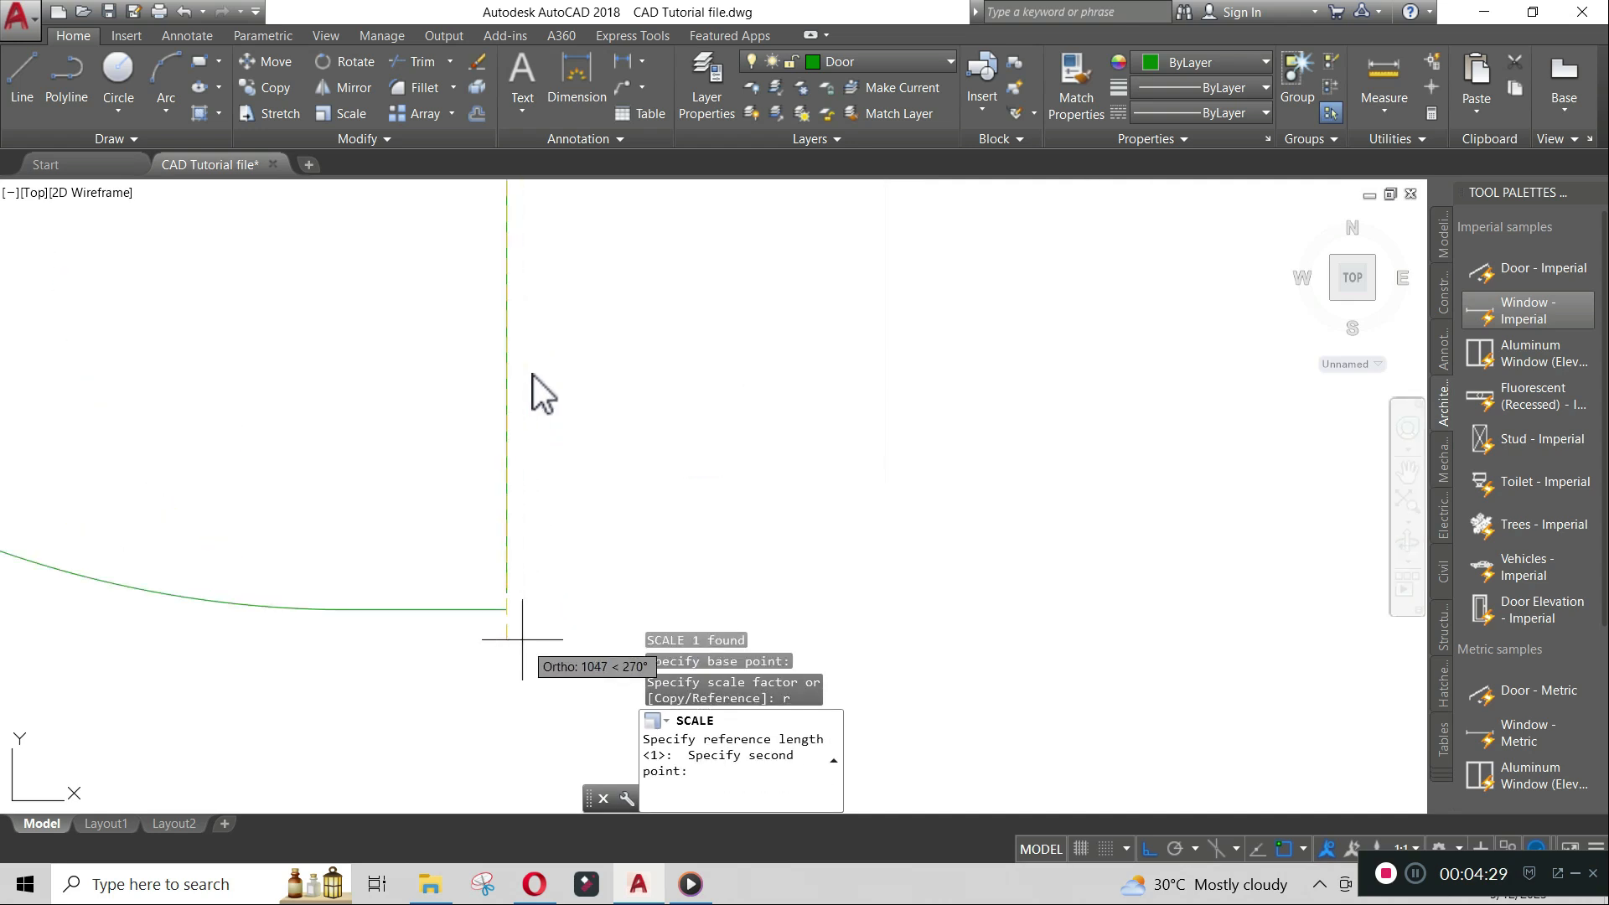
pyautogui.click(506, 619)
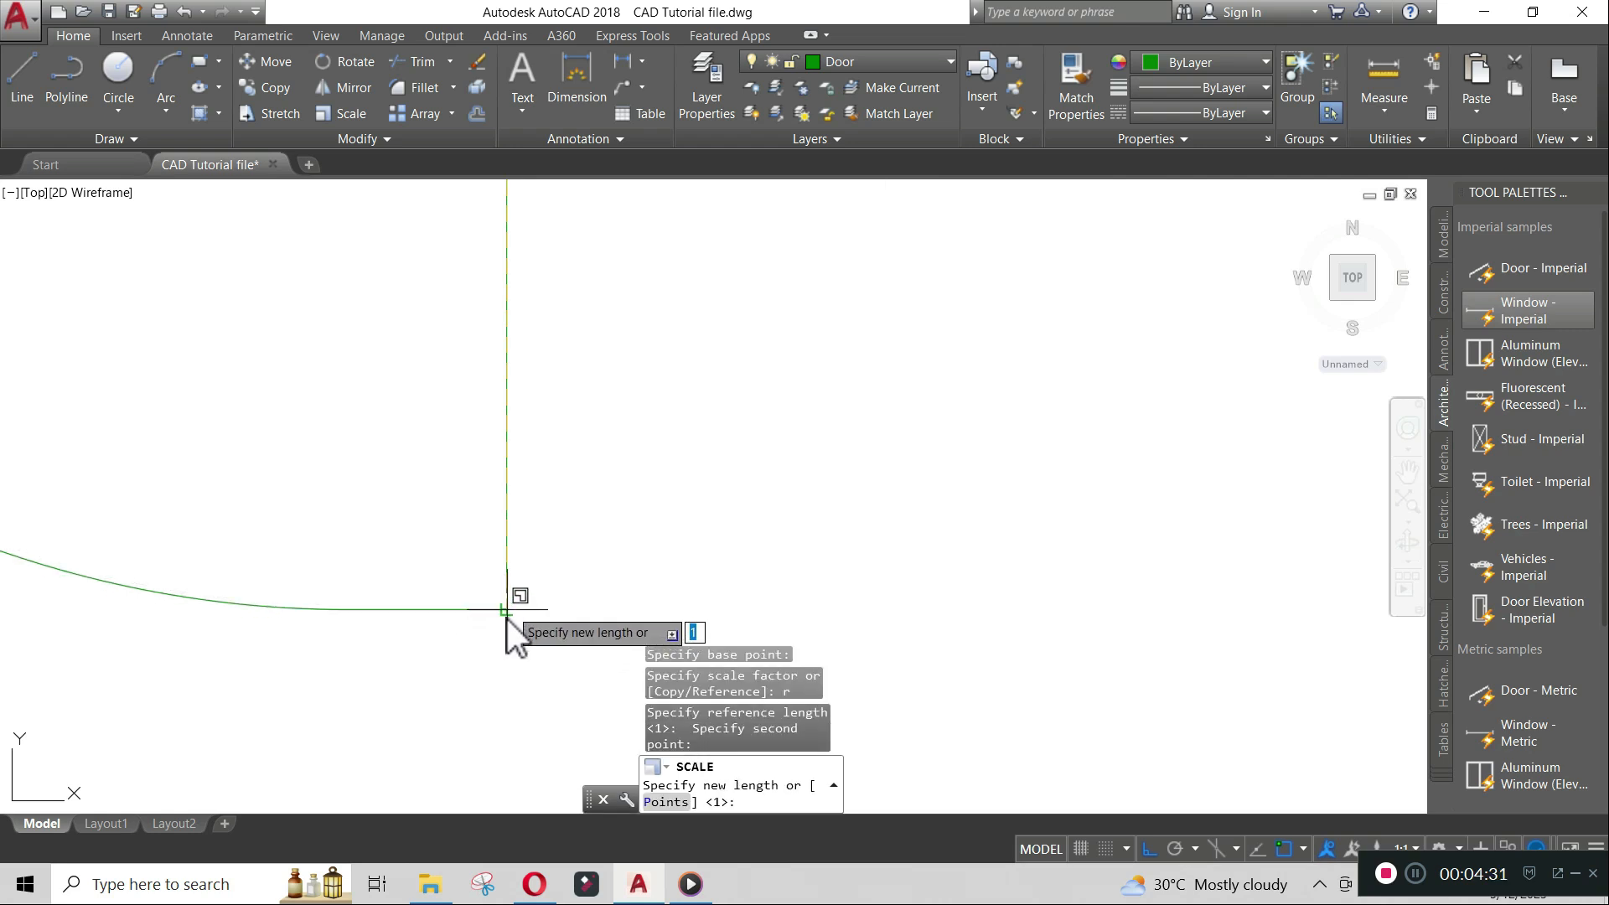
pyautogui.click(508, 594)
pyautogui.scroll(-7, 588, 463)
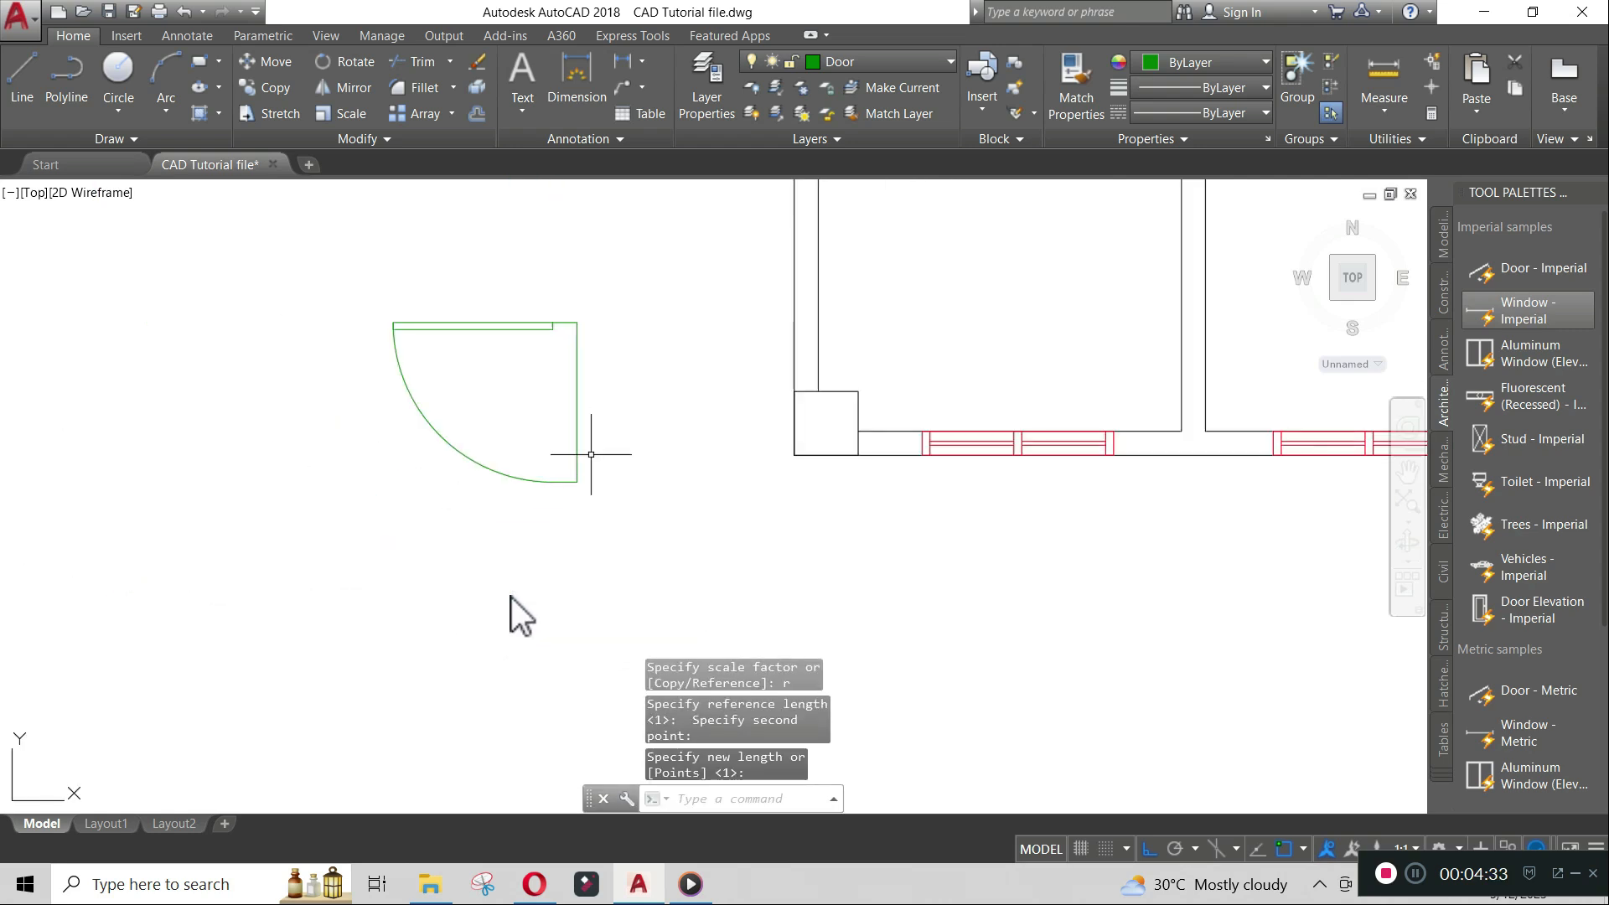
# - Delete the vertical reference line beside the door
pyautogui.scroll(-3, 445, 588)
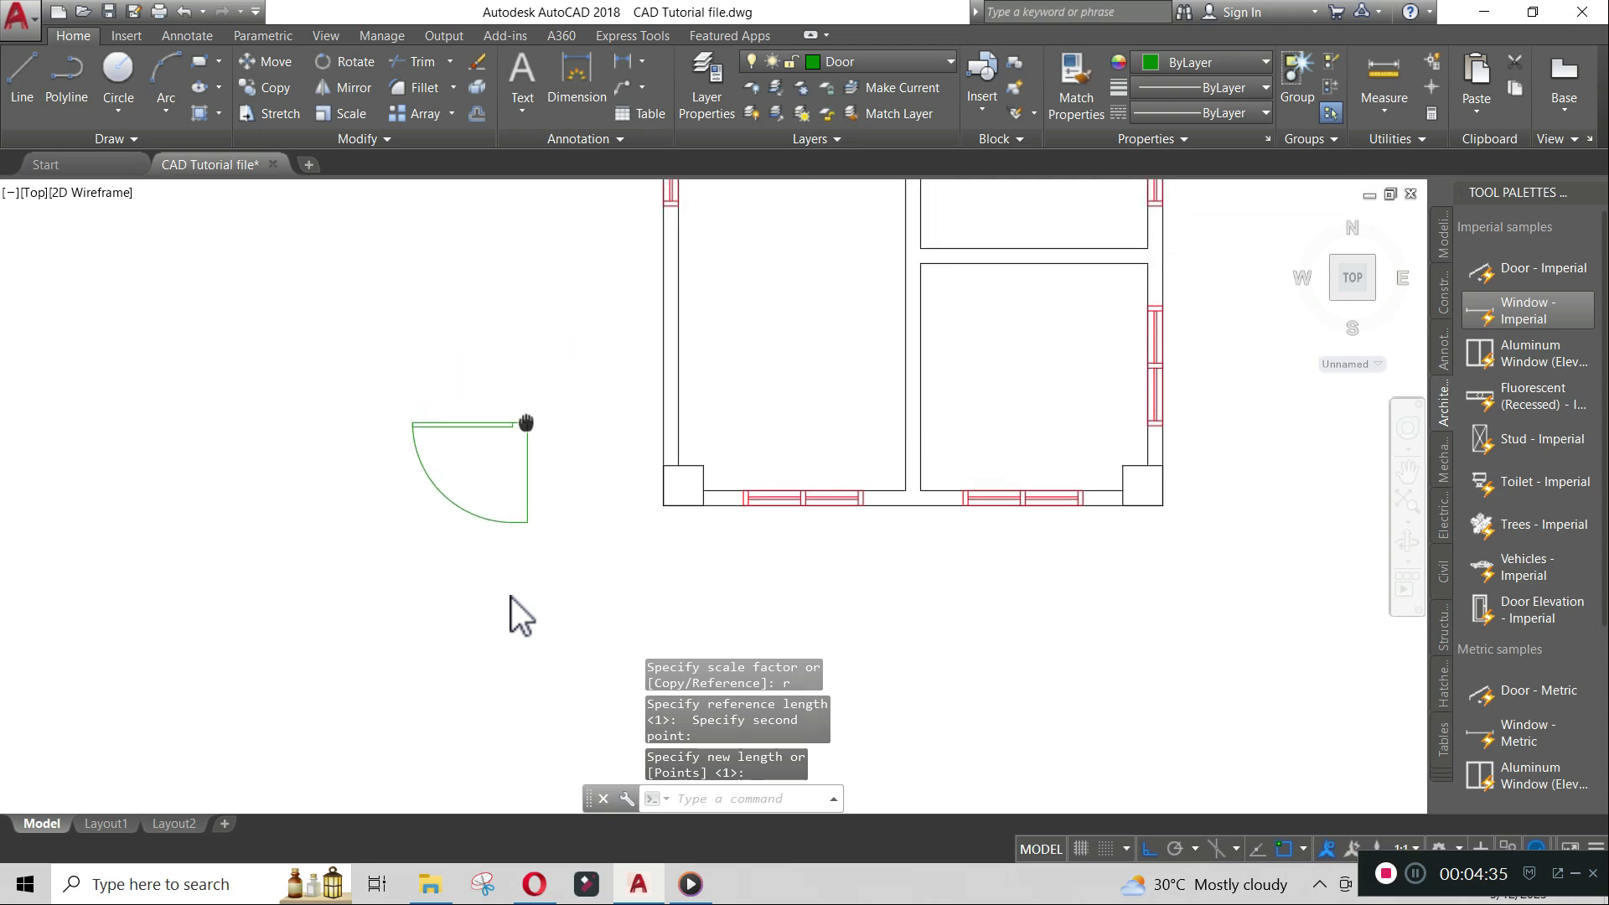
pyautogui.click(527, 486)
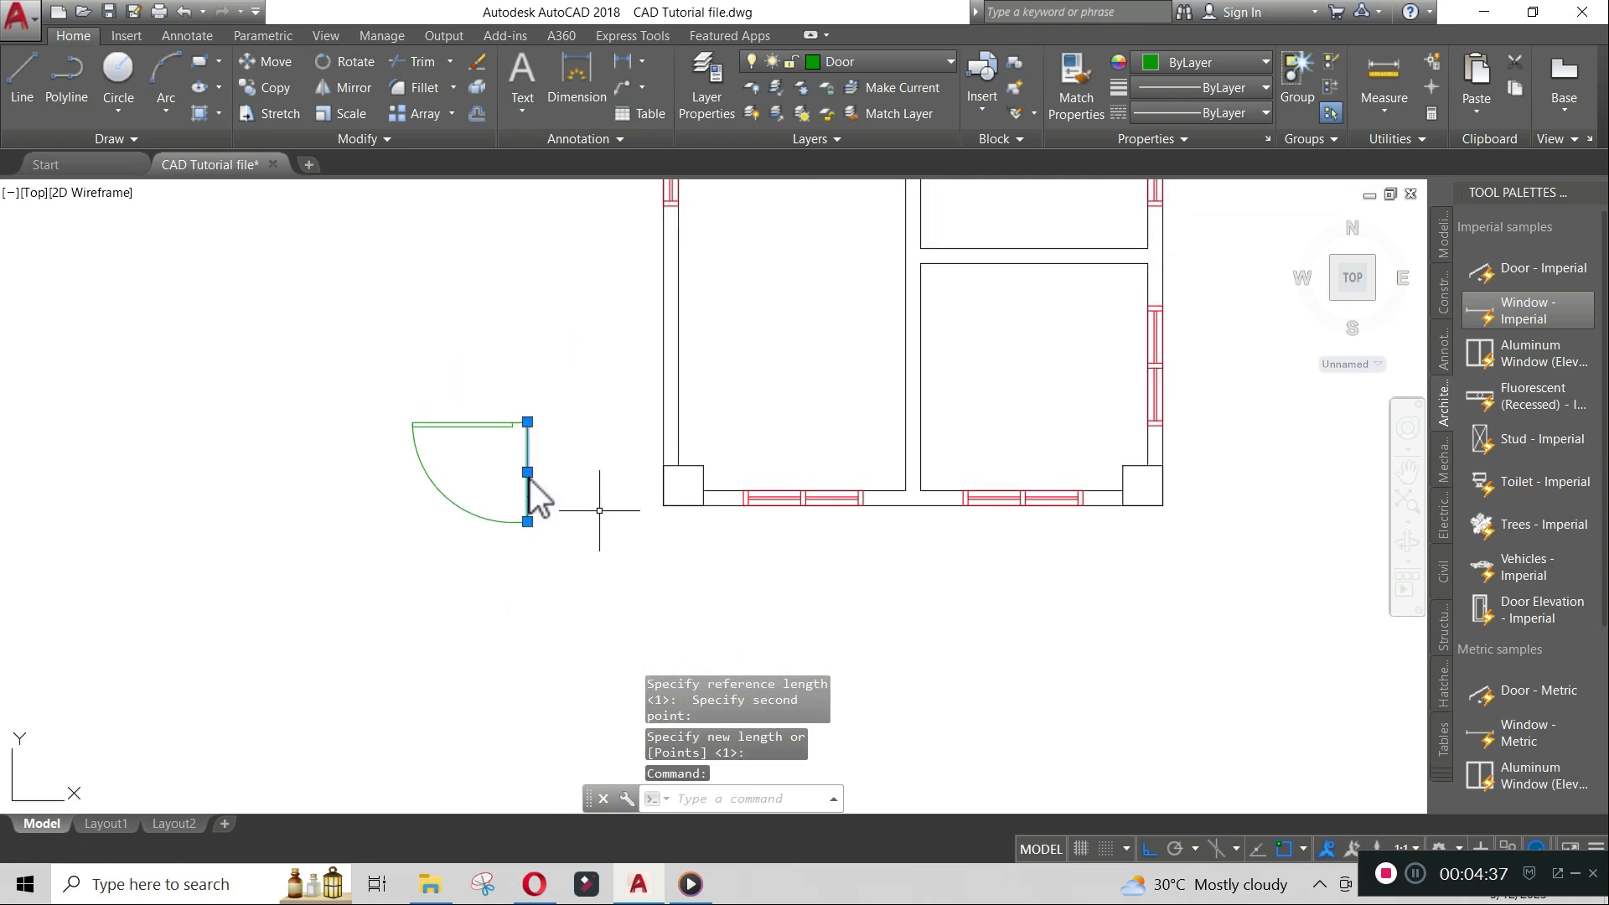
pyautogui.press('Delete')
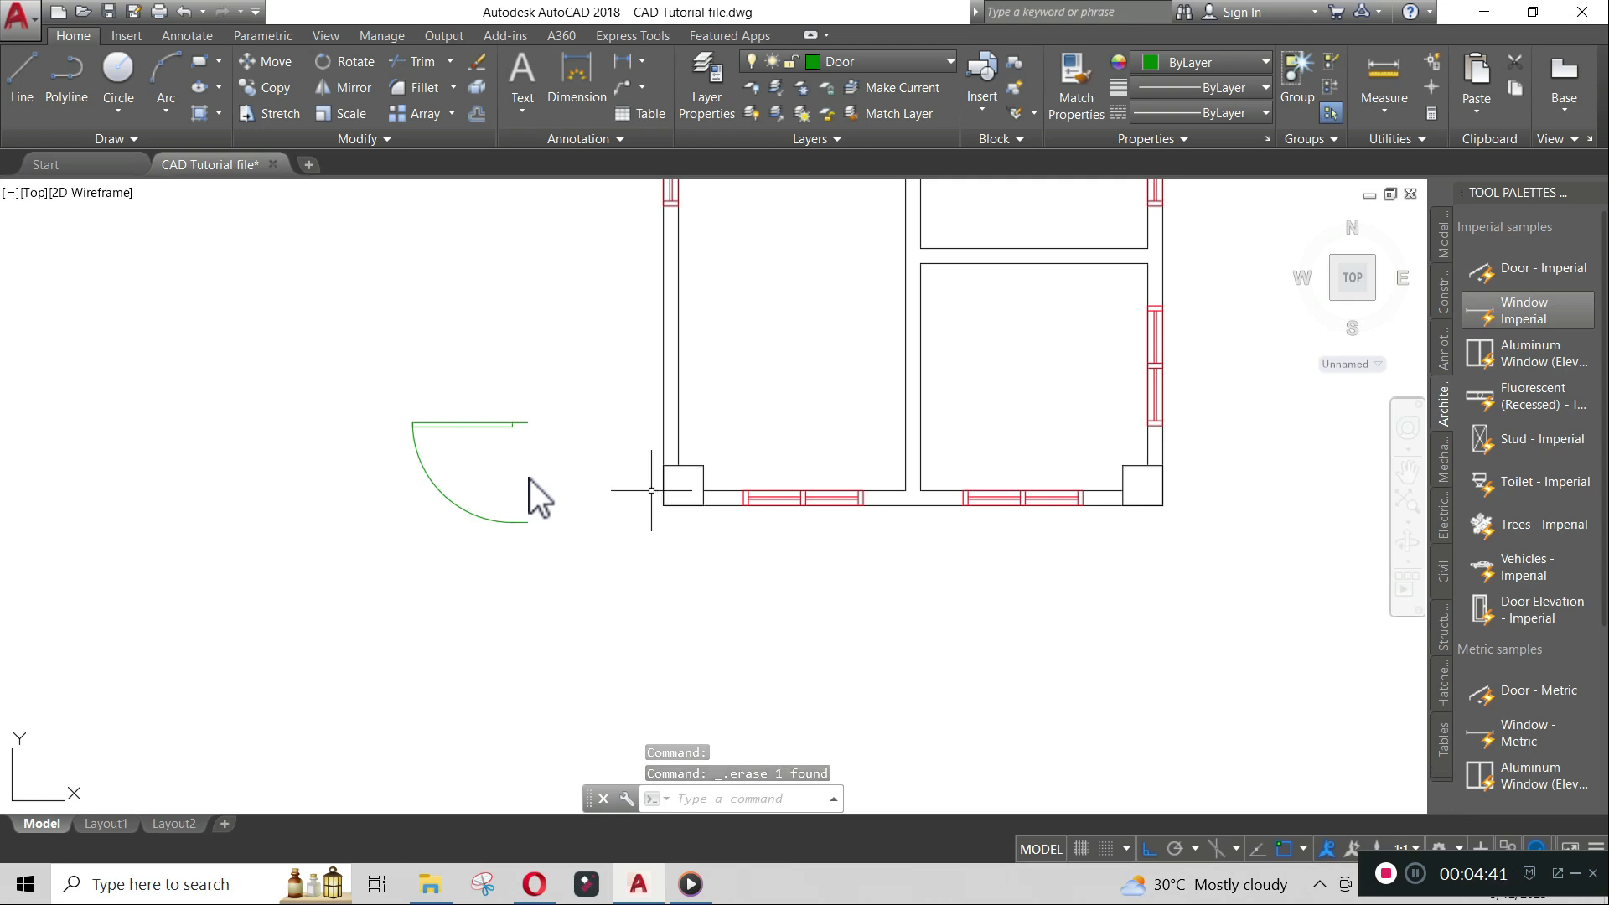
# - Move the door into the left wall, tracking 200 units up from the lower-left wall corner
pyautogui.write('m')
pyautogui.press('Return')
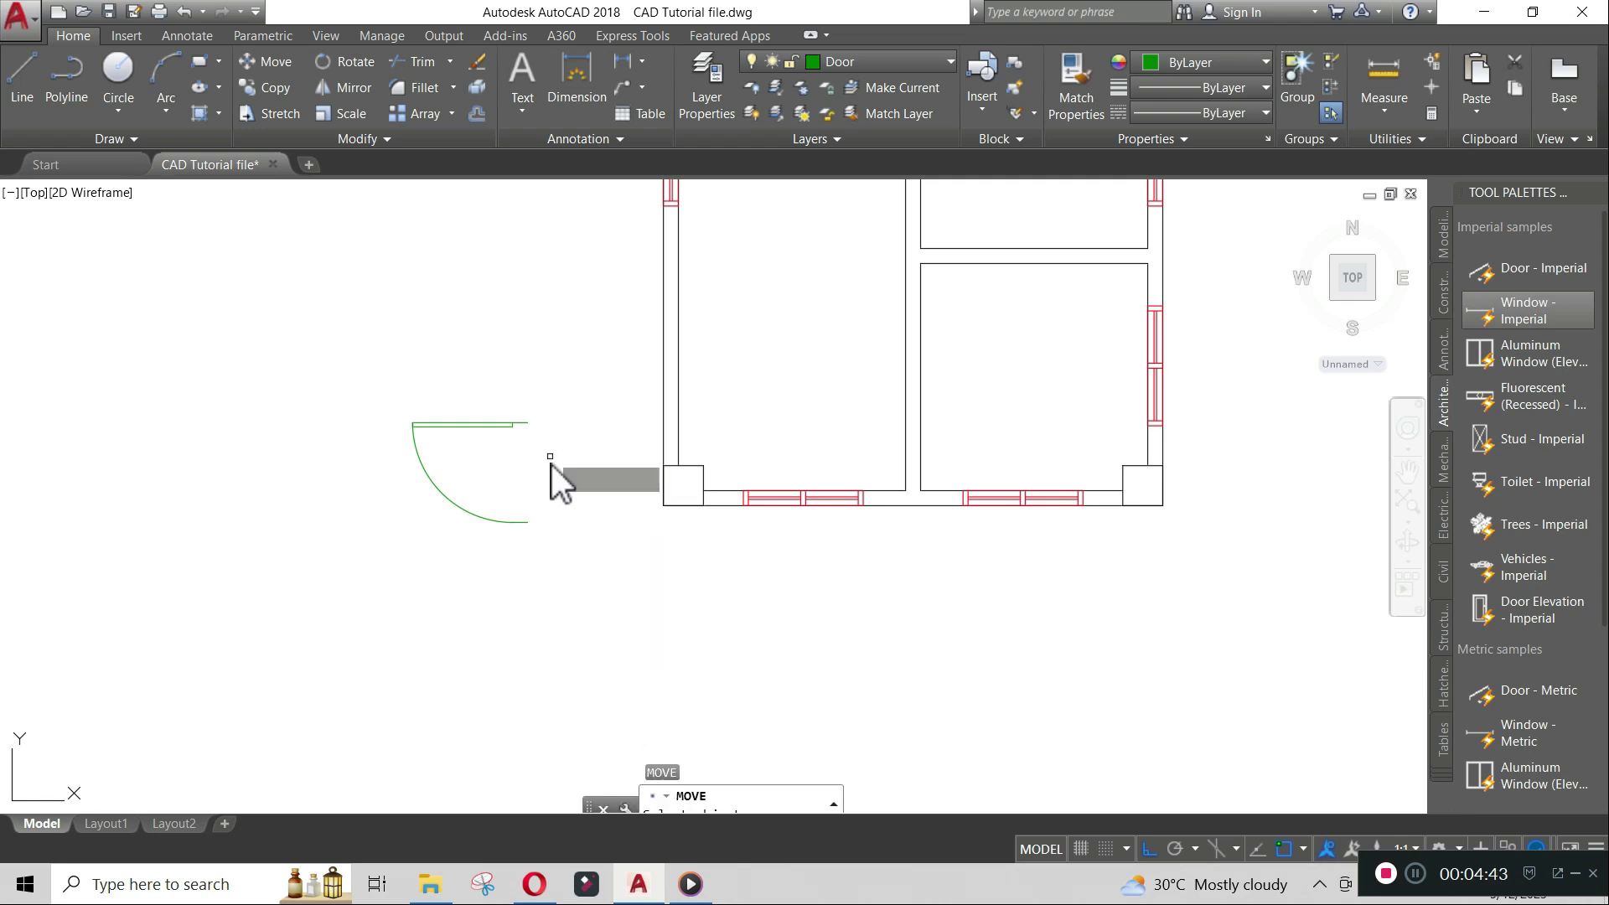
pyautogui.click(522, 424)
pyautogui.press('Return')
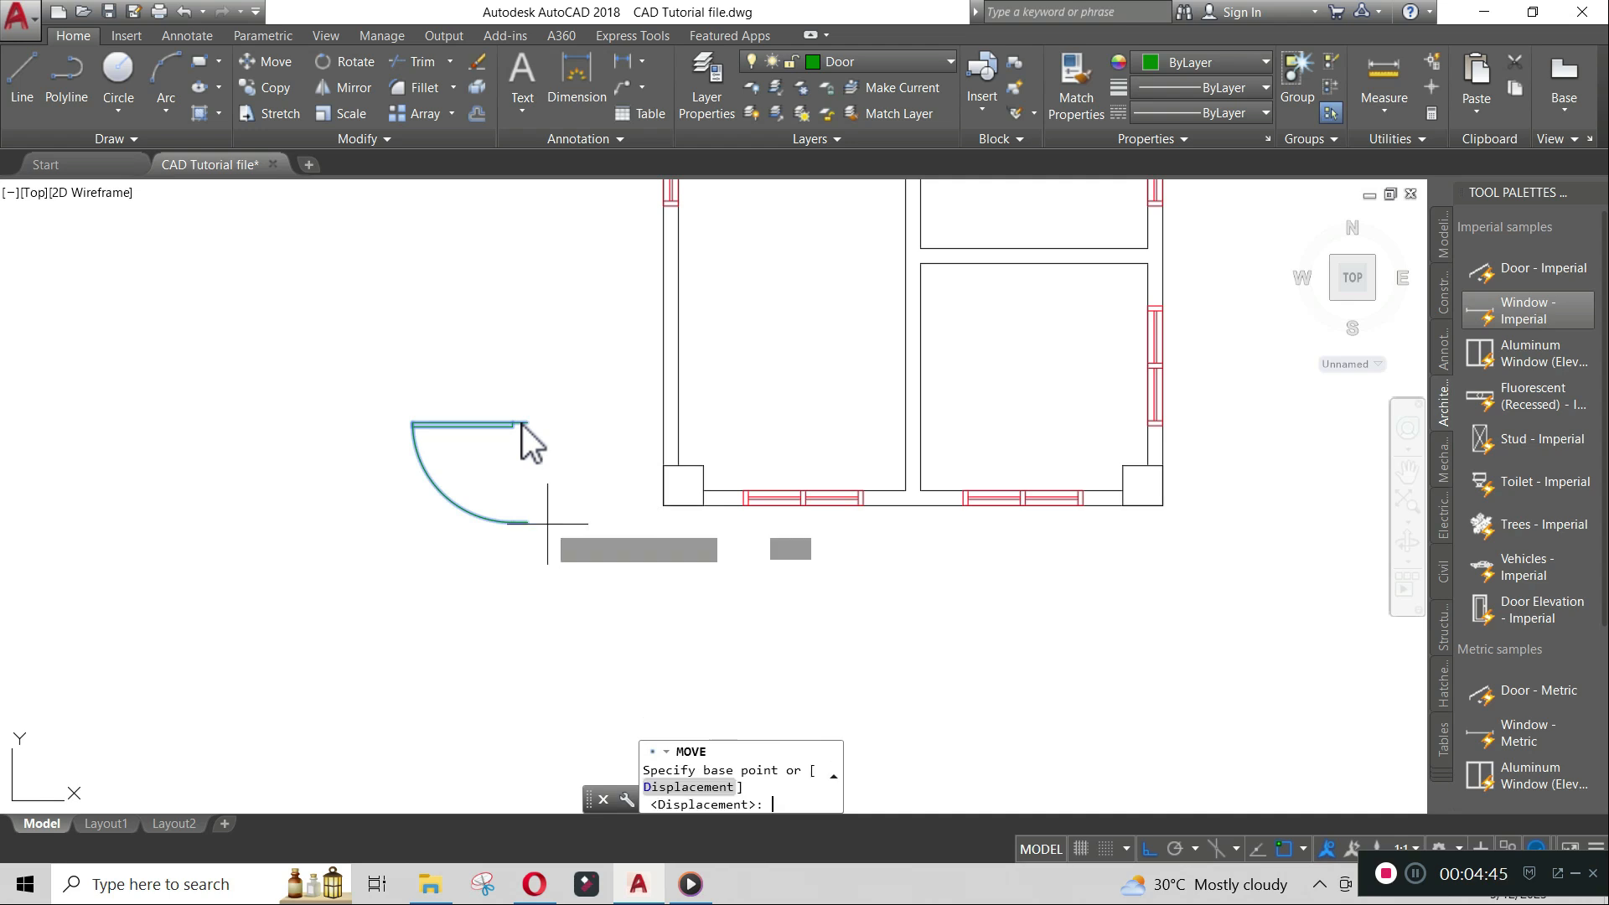
pyautogui.click(529, 523)
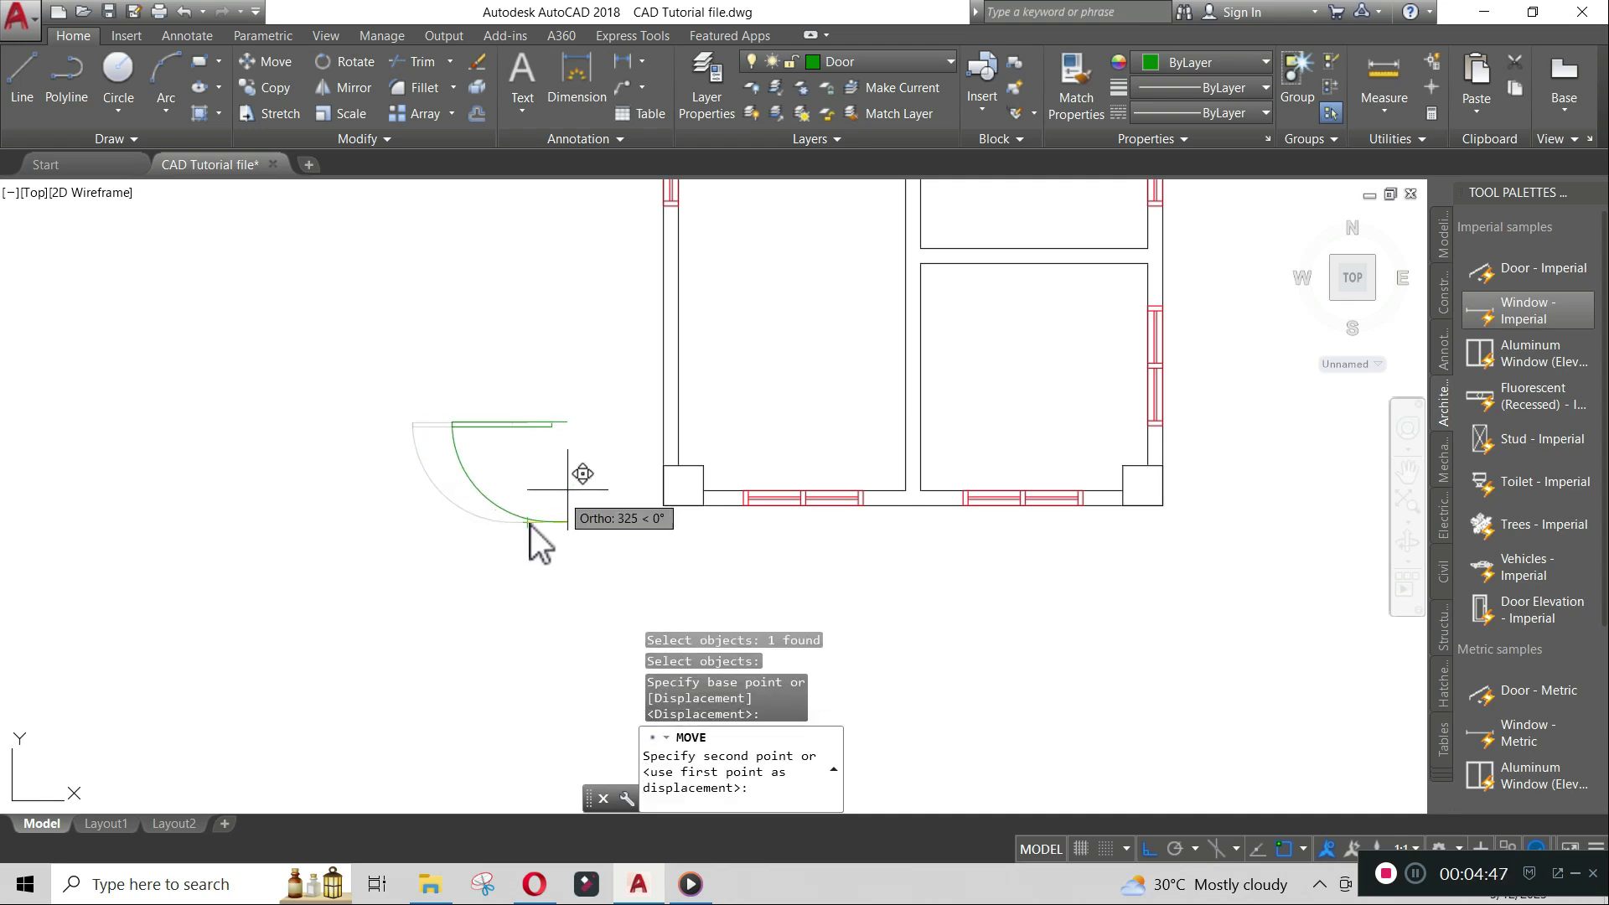
pyautogui.write('tk')
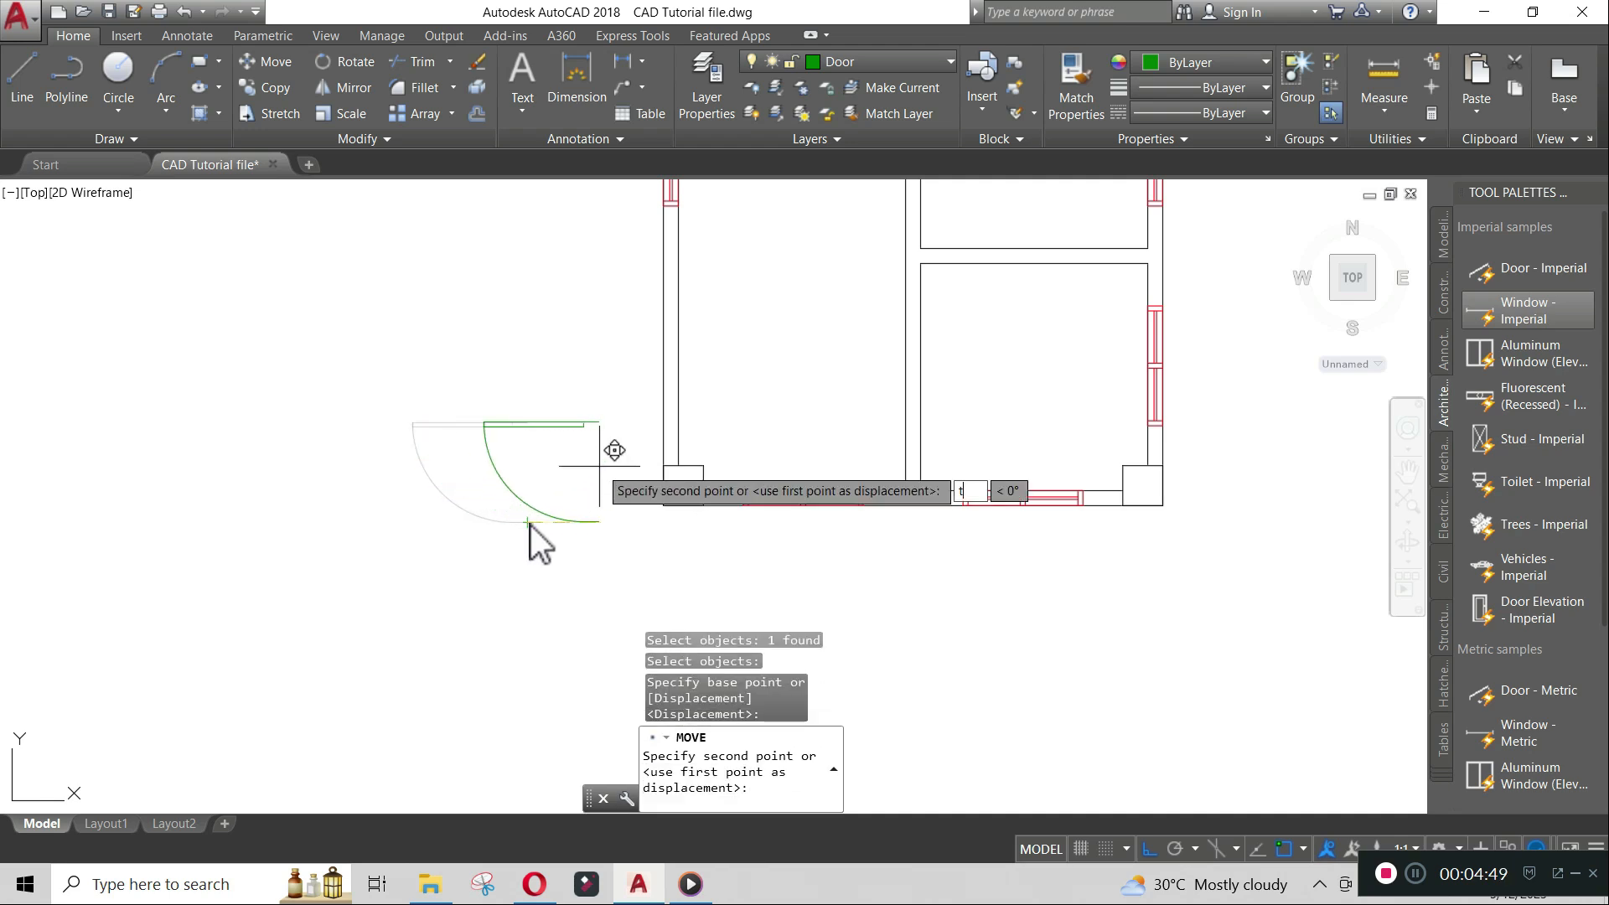
pyautogui.press('Return')
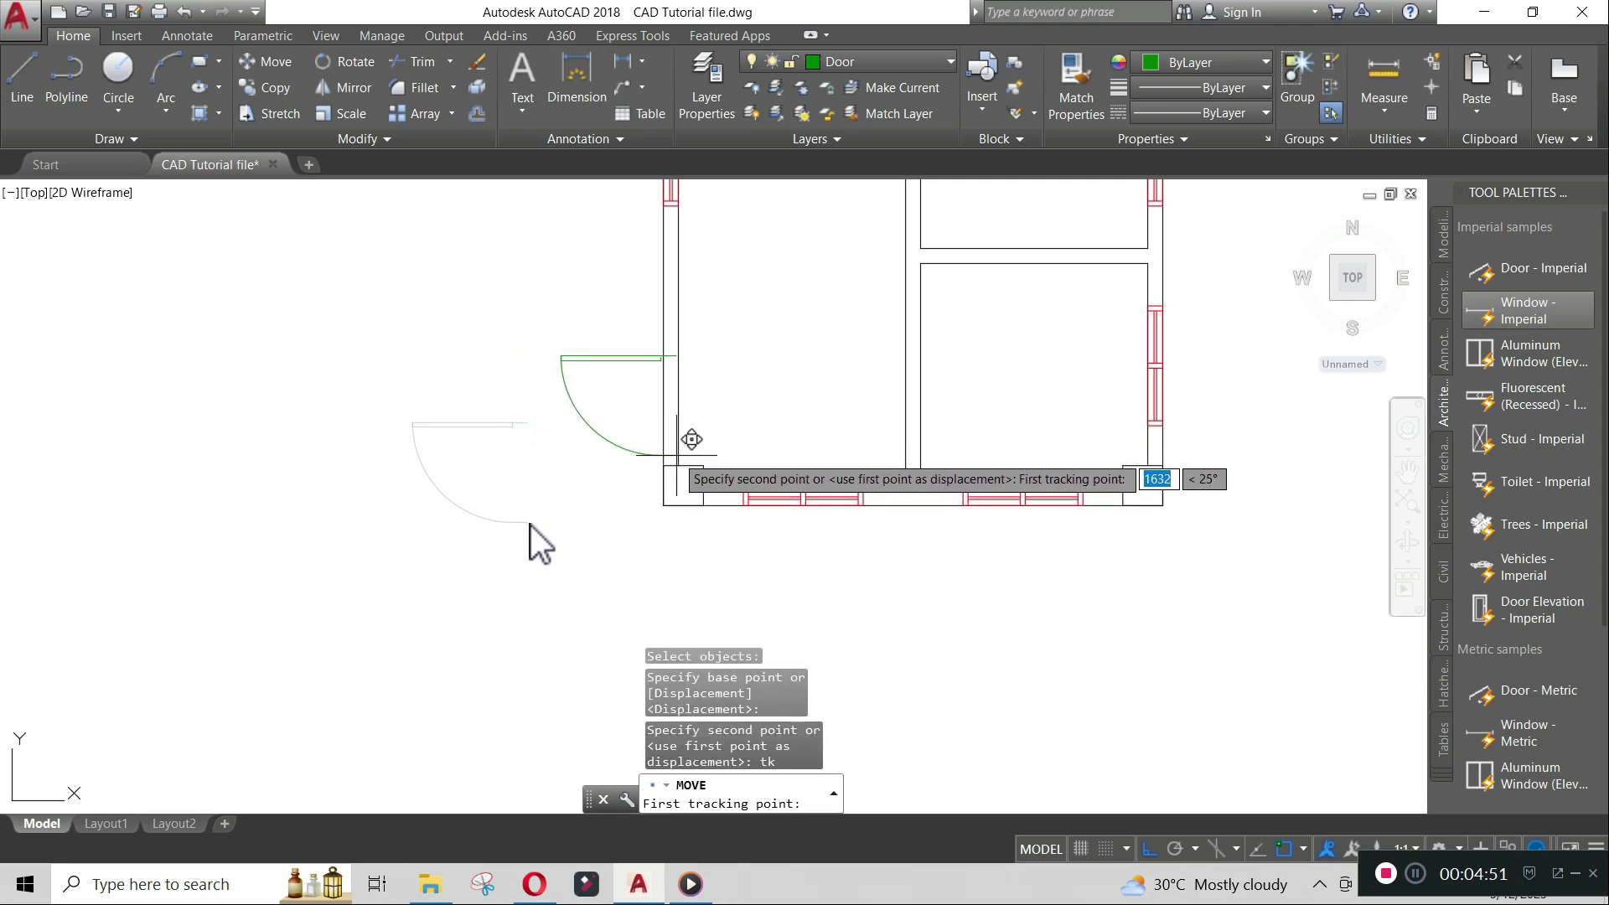
pyautogui.scroll(6, 615, 455)
pyautogui.click(654, 475)
pyautogui.scroll(-6, 654, 479)
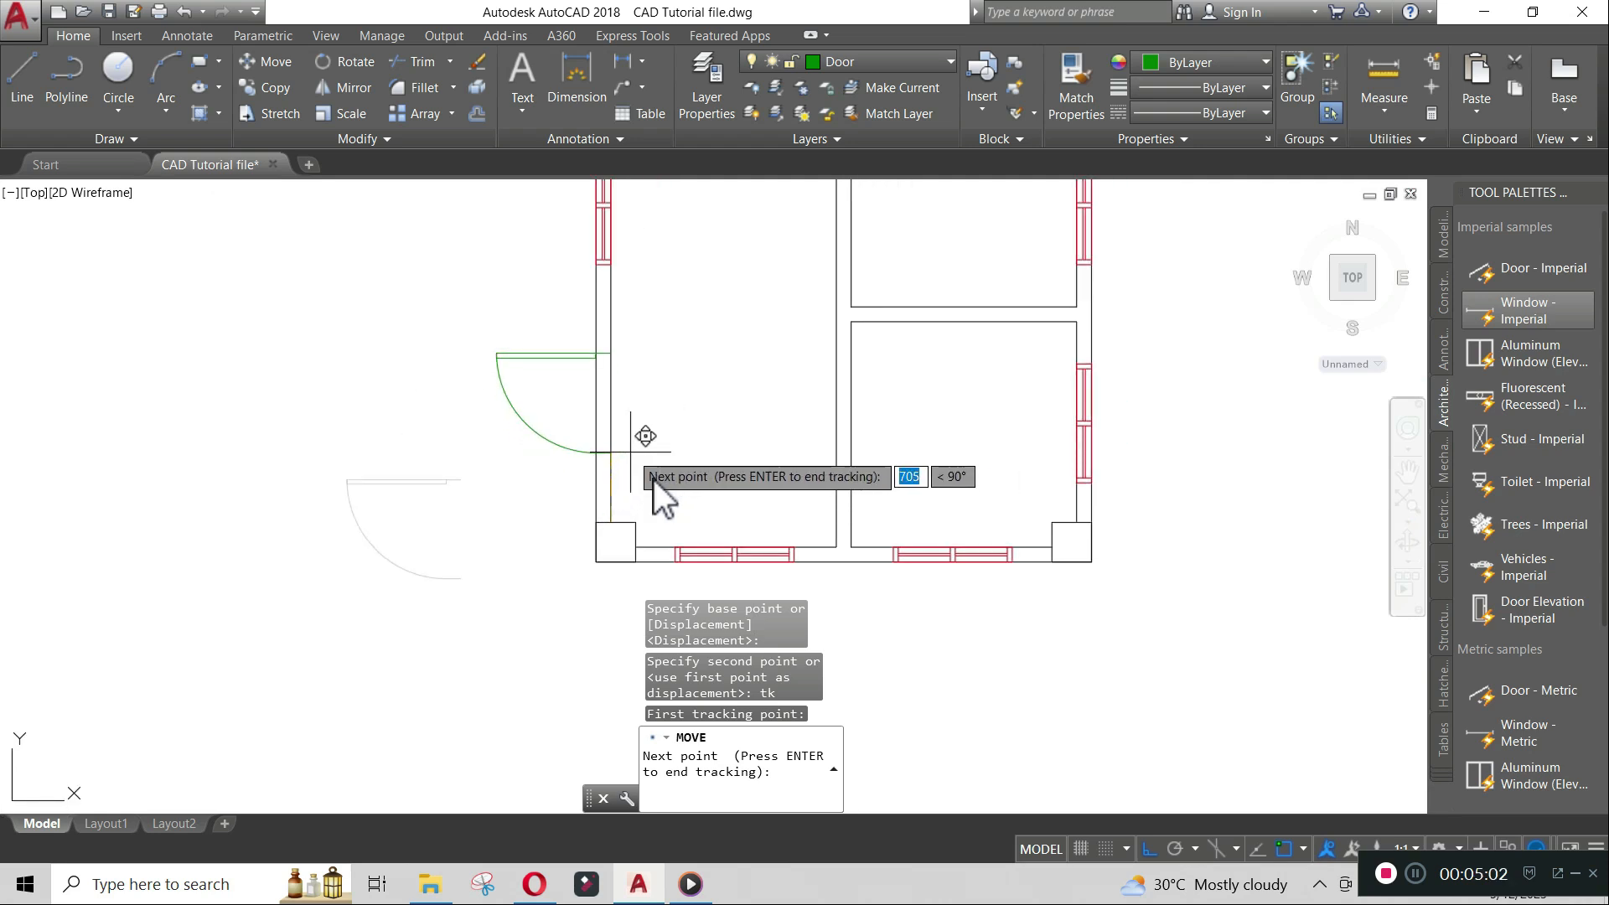
pyautogui.write('200')
pyautogui.press('Return')
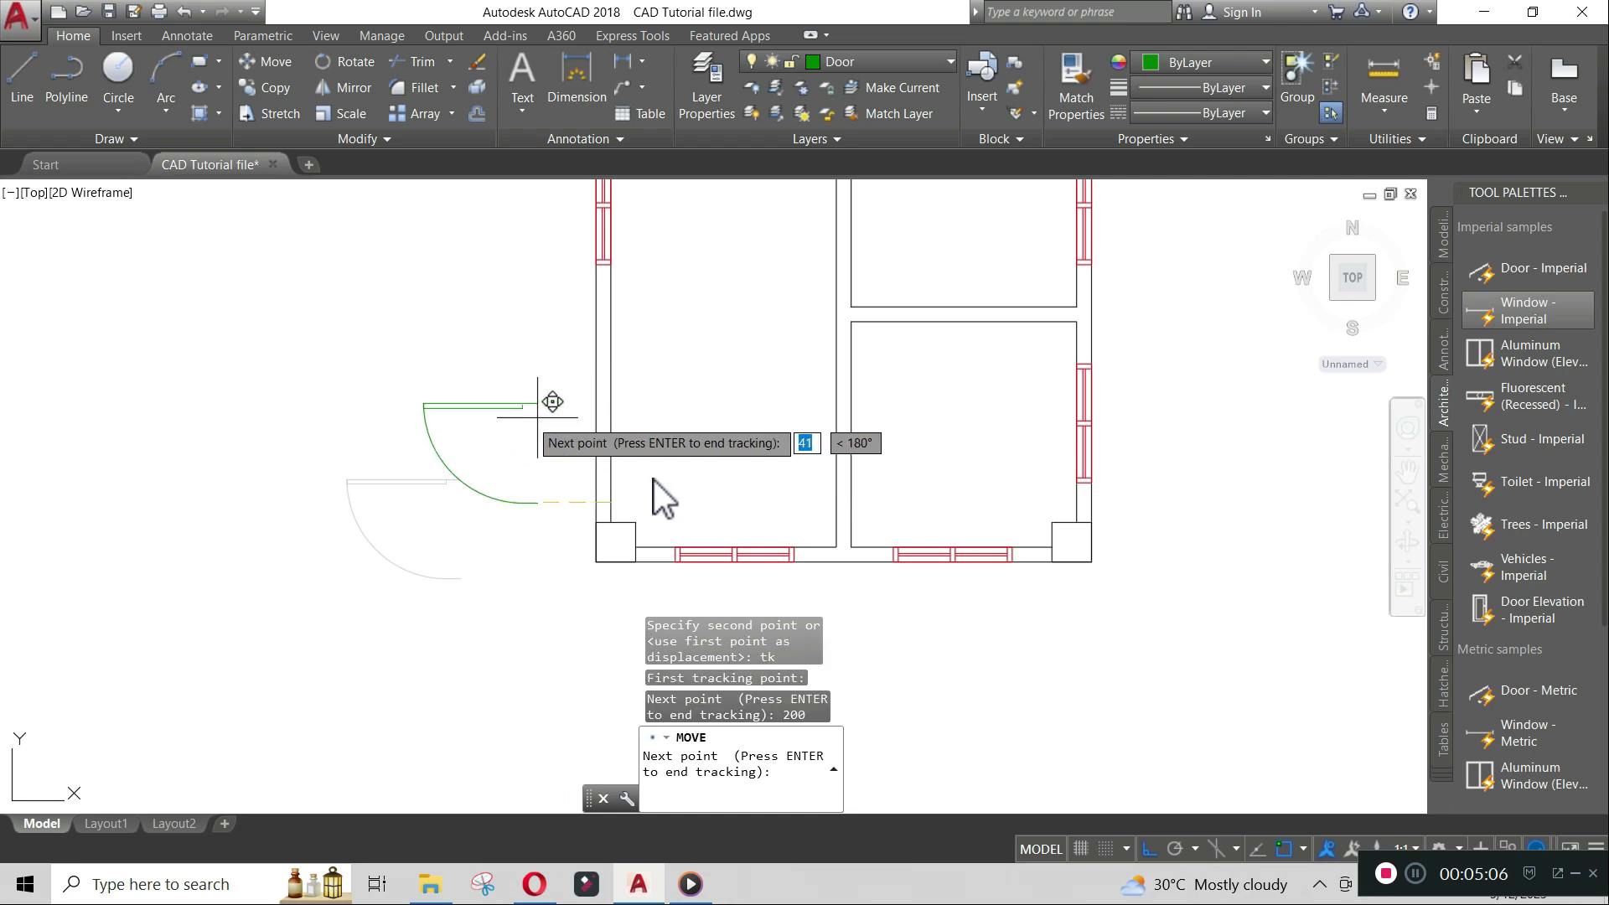
pyautogui.press('Return')
pyautogui.scroll(-4, 654, 480)
pyautogui.scroll(2, 654, 479)
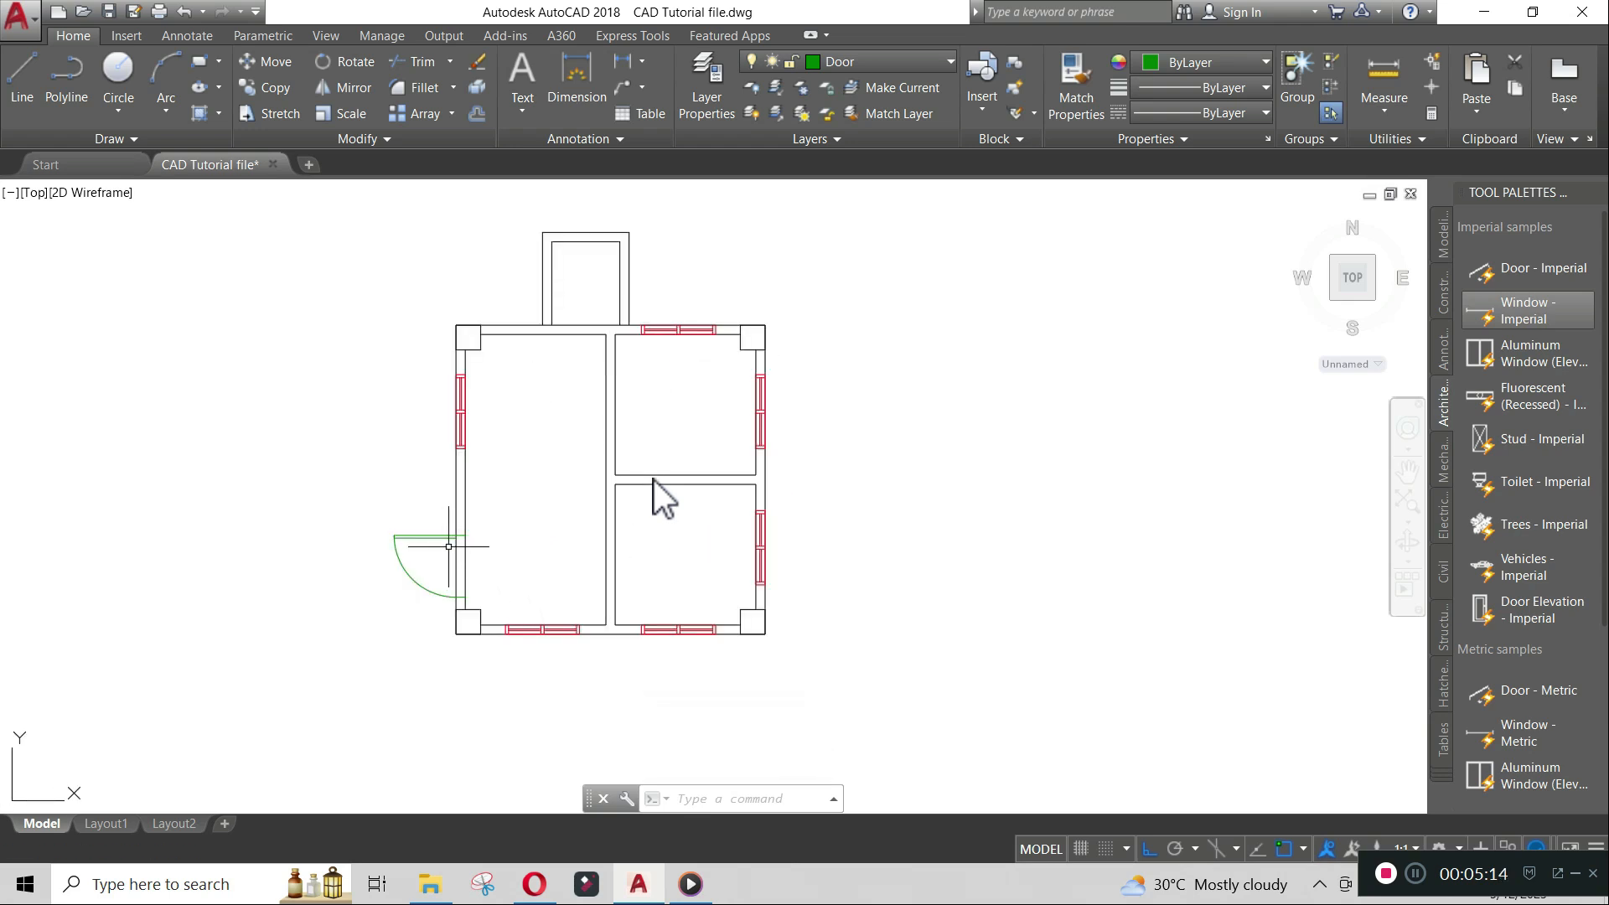
# - Insert a Door - Imperial block to the right of the floor plan
pyautogui.click(1547, 269)
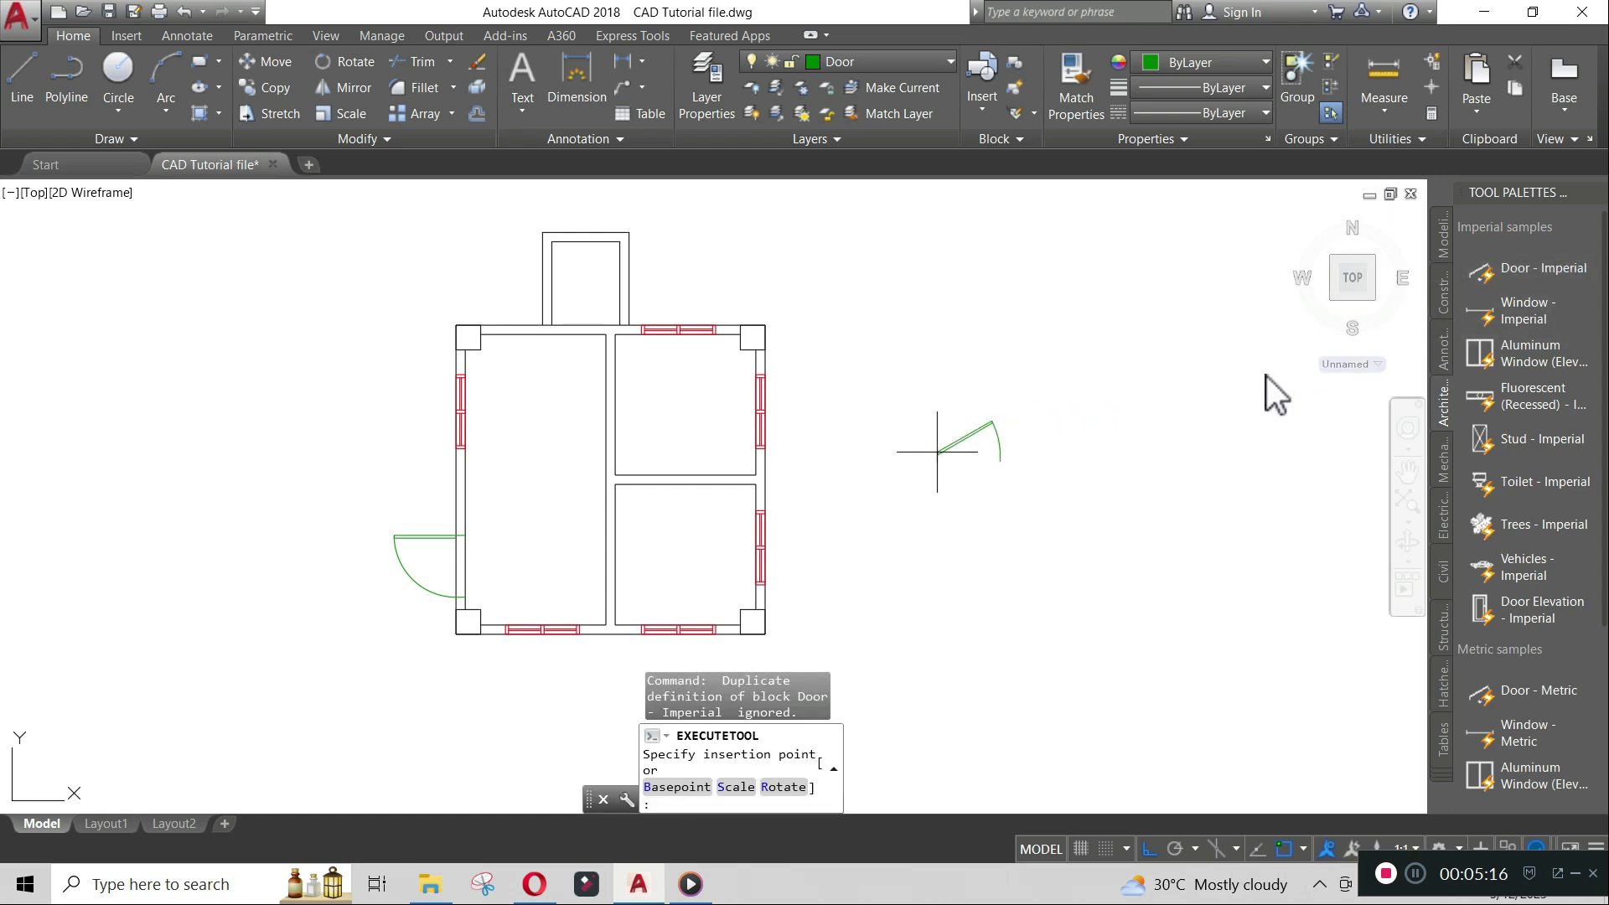
pyautogui.click(876, 458)
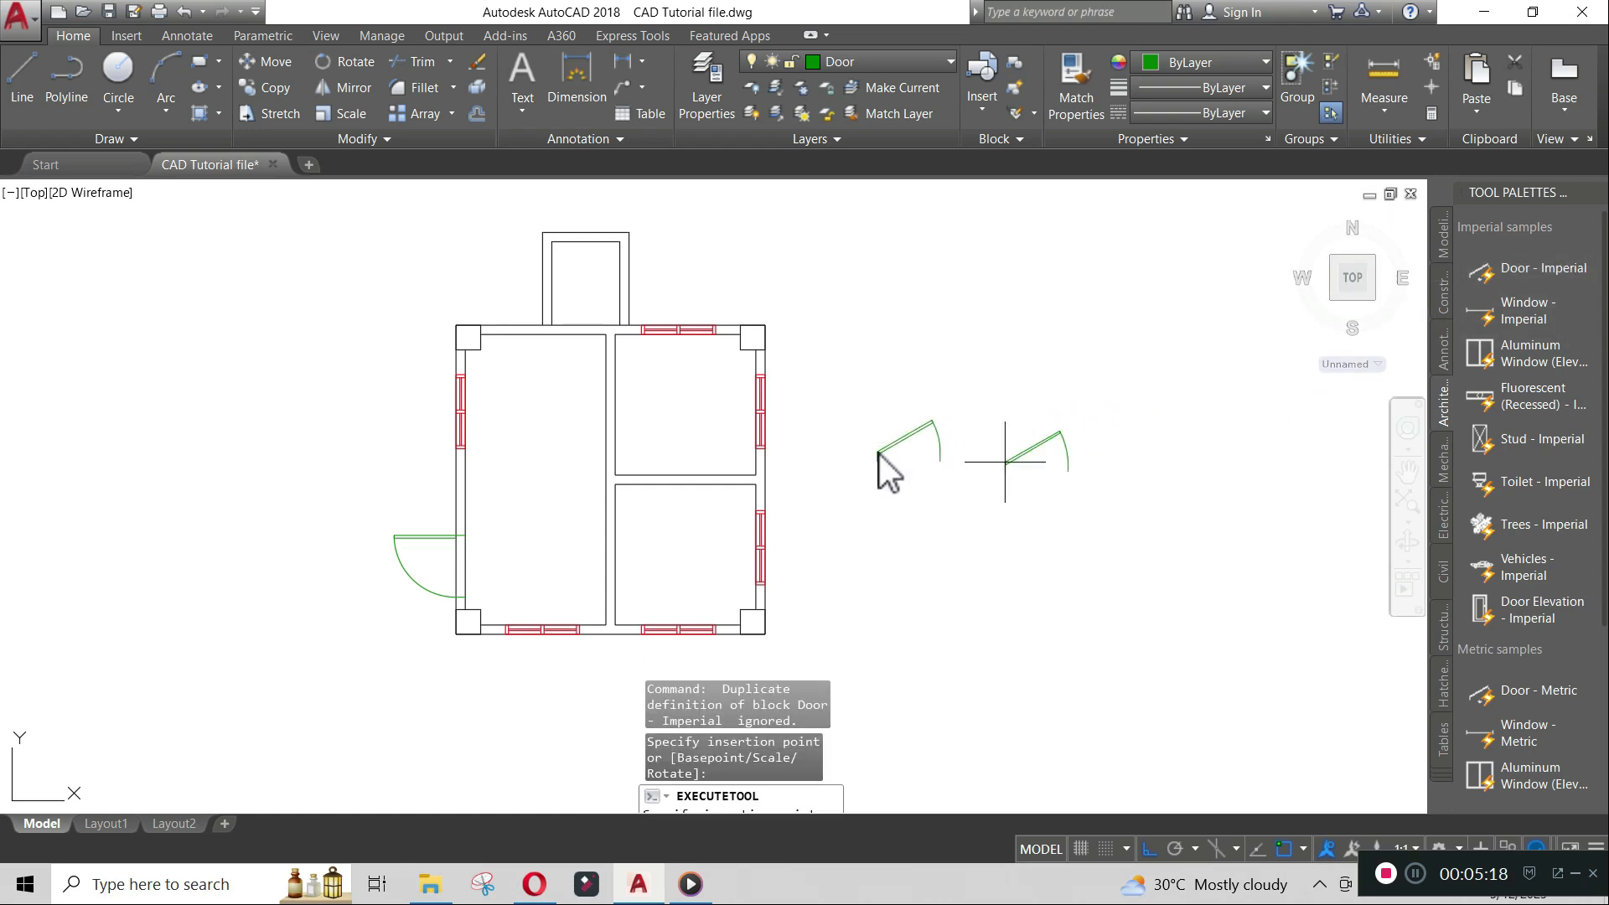
pyautogui.press('Return')
pyautogui.press('Escape')
pyautogui.press('Escape')
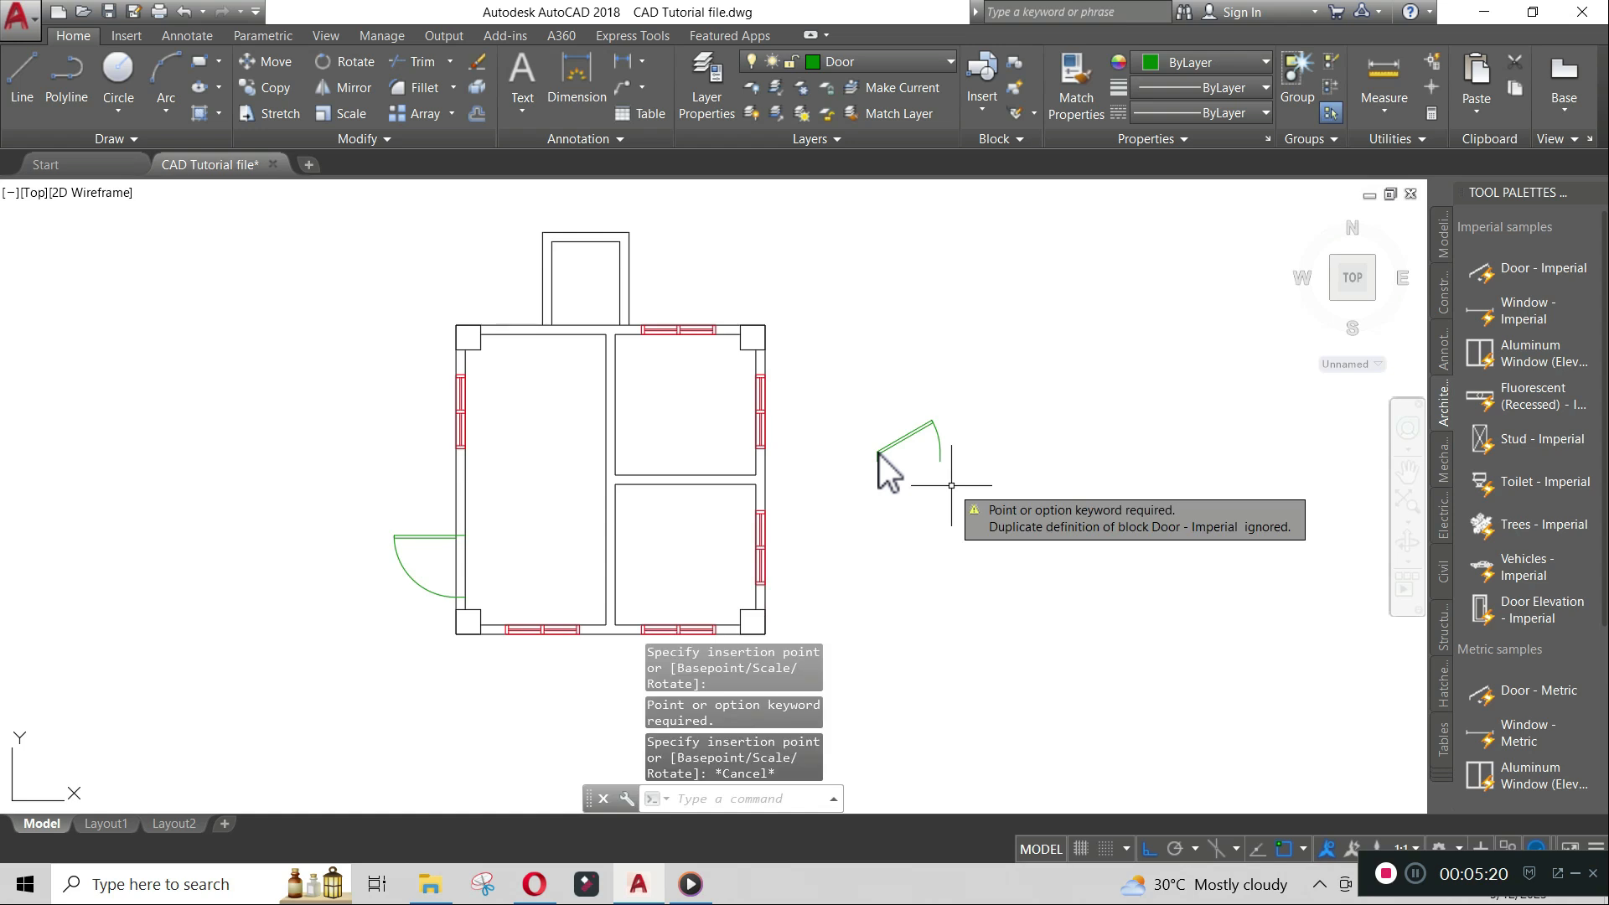
# - Draw a 900-unit horizontal reference line from the new door's hinge point
pyautogui.scroll(2, 948, 466)
pyautogui.write('l')
pyautogui.press('Return')
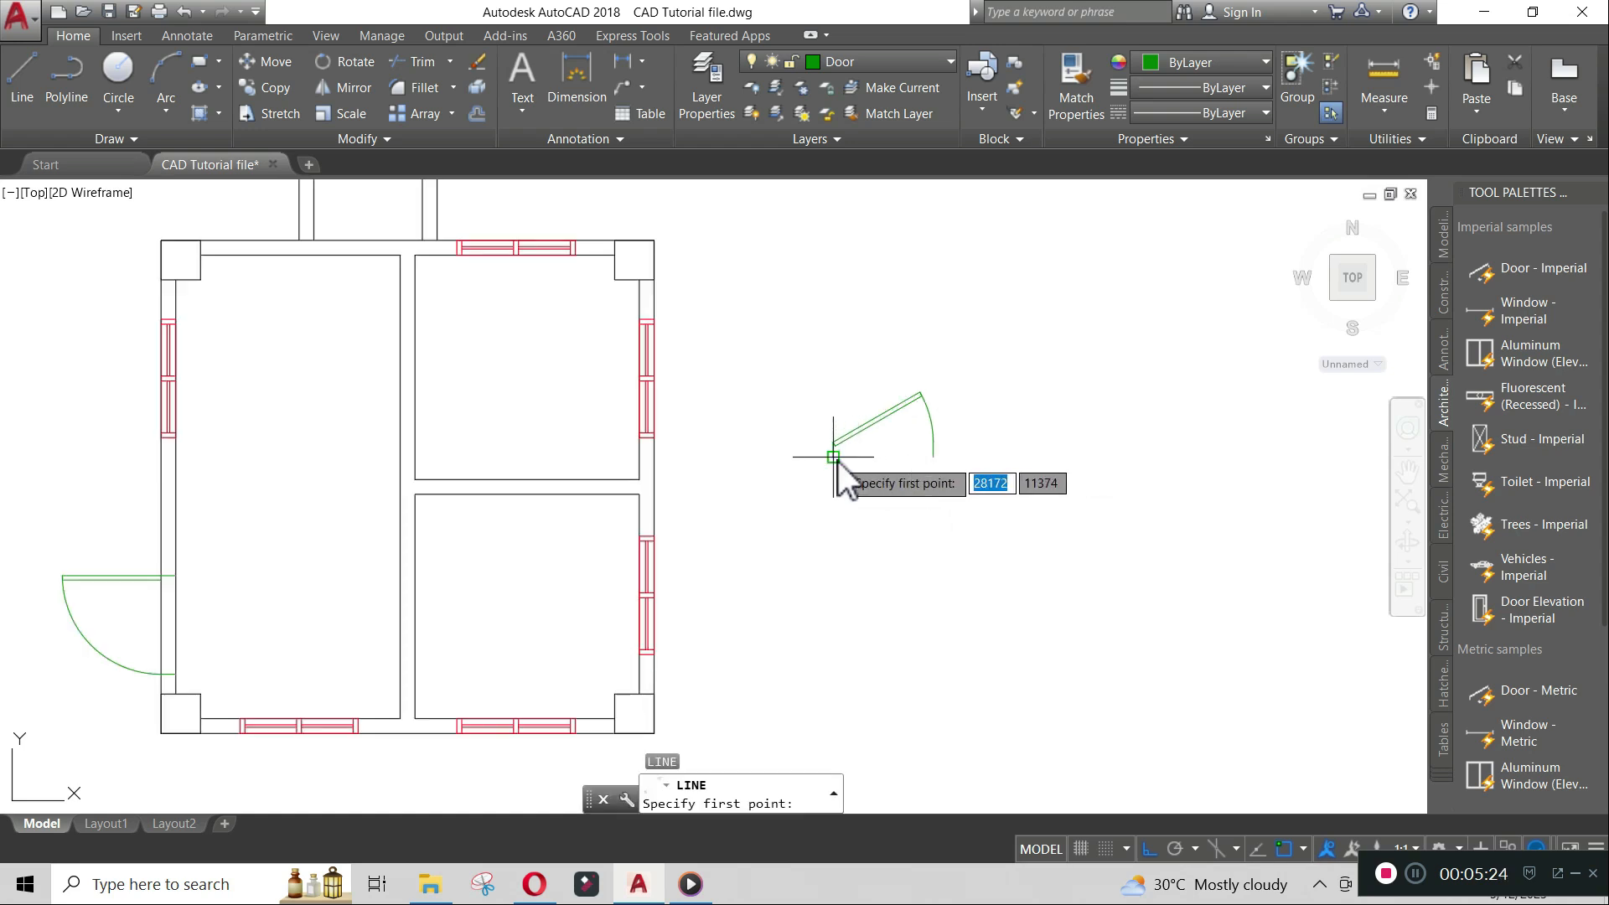
pyautogui.click(834, 459)
pyautogui.write('900')
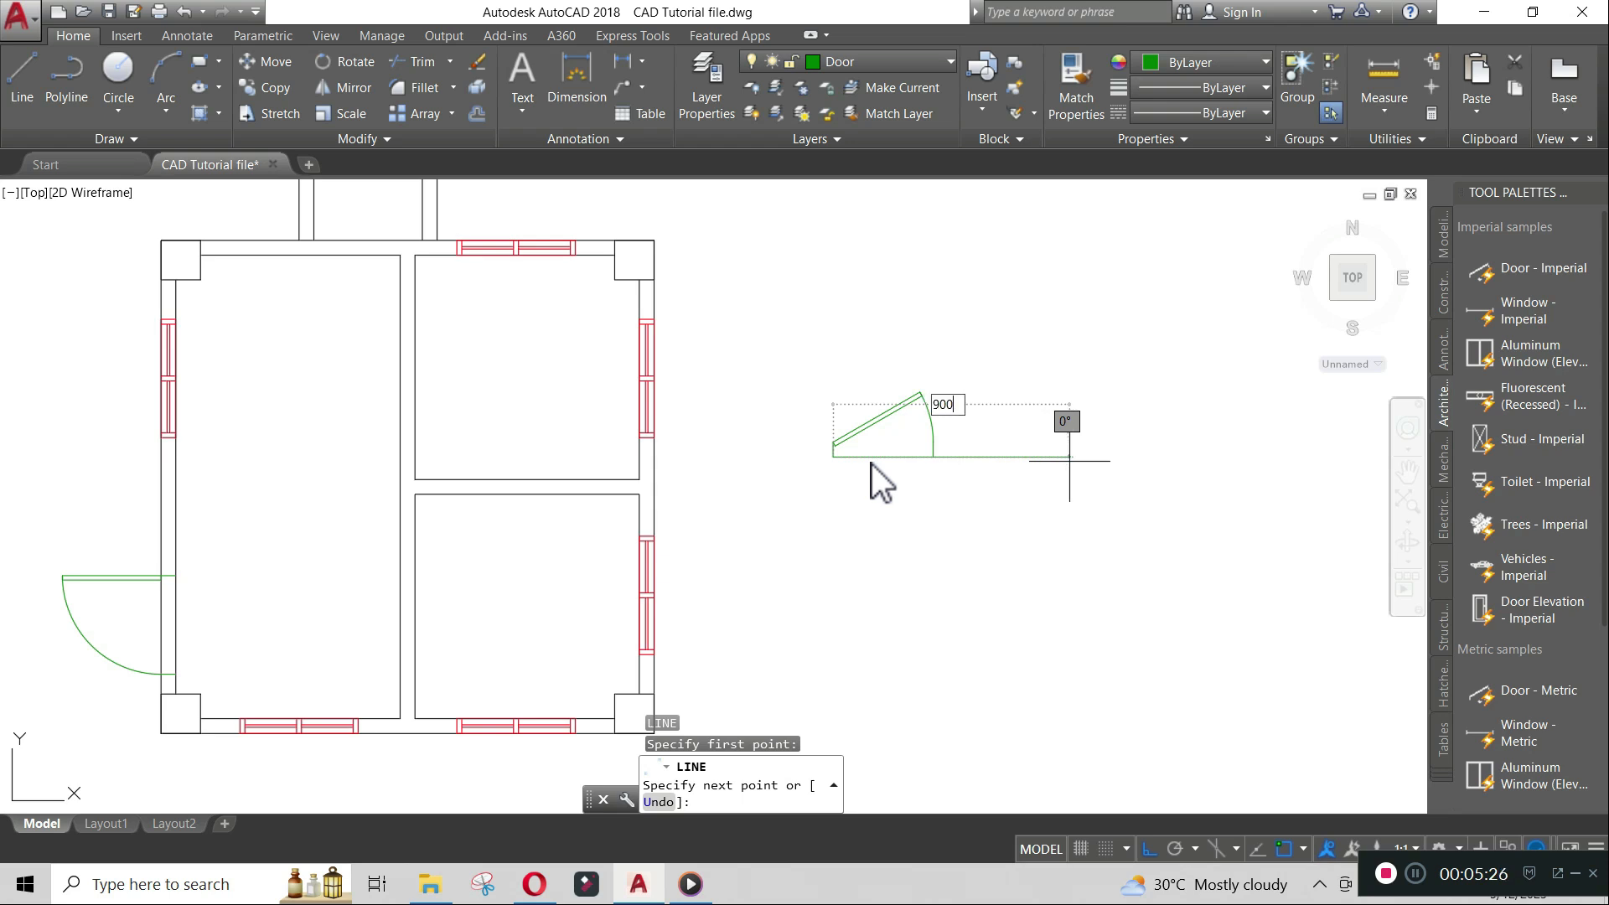
pyautogui.press('Return')
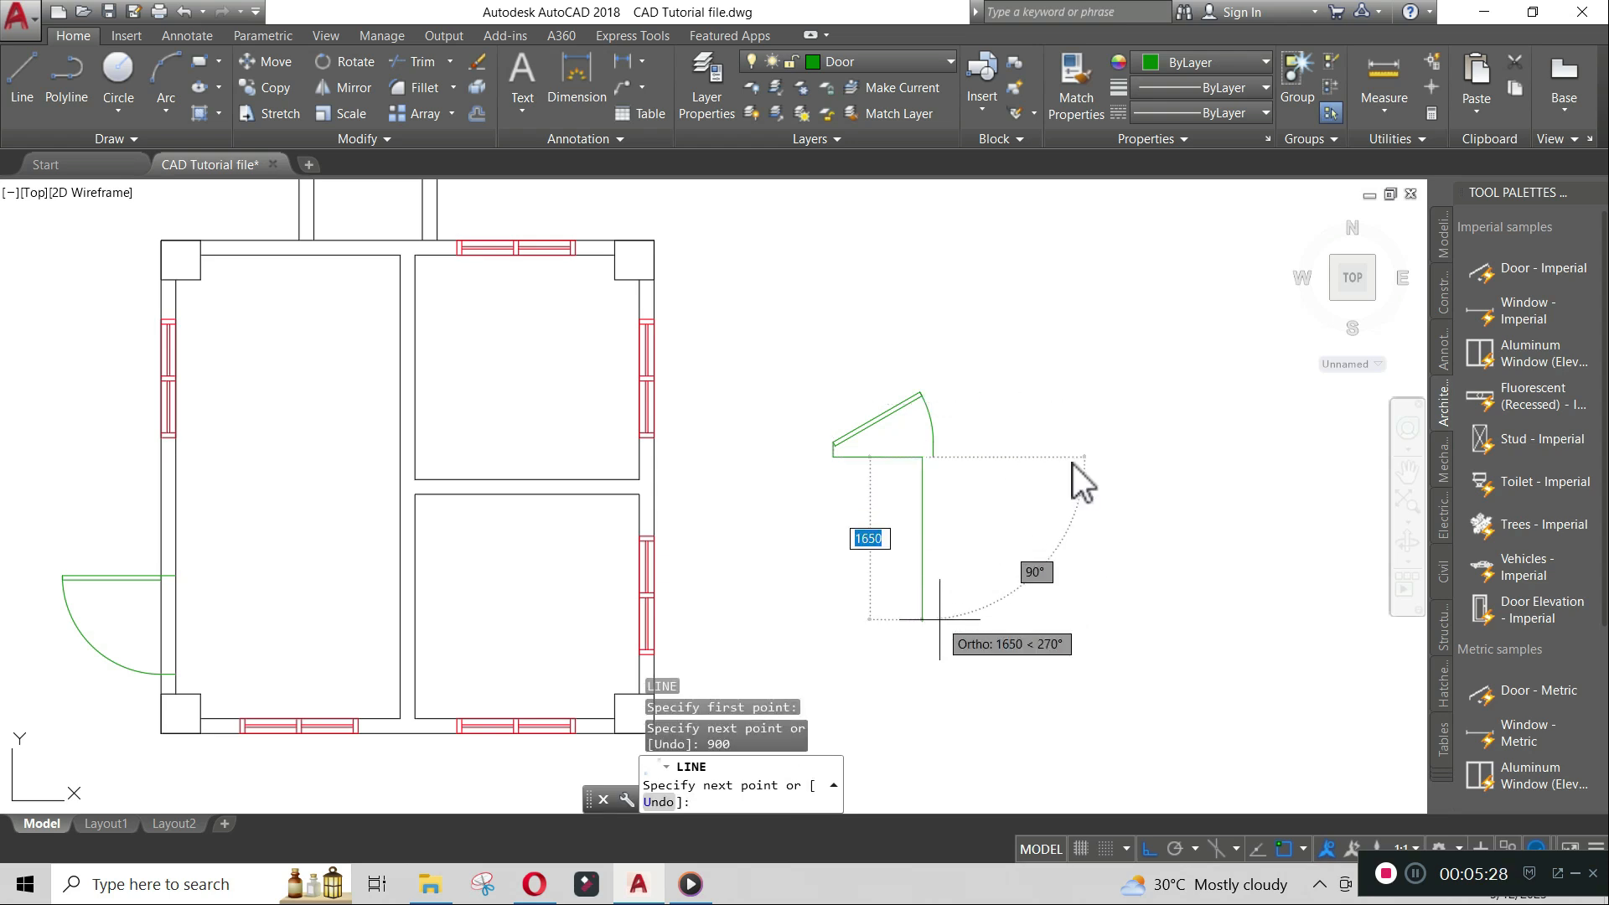
pyautogui.press('Return')
# - Set the new door's opening angle to Open 90°
pyautogui.click(920, 419)
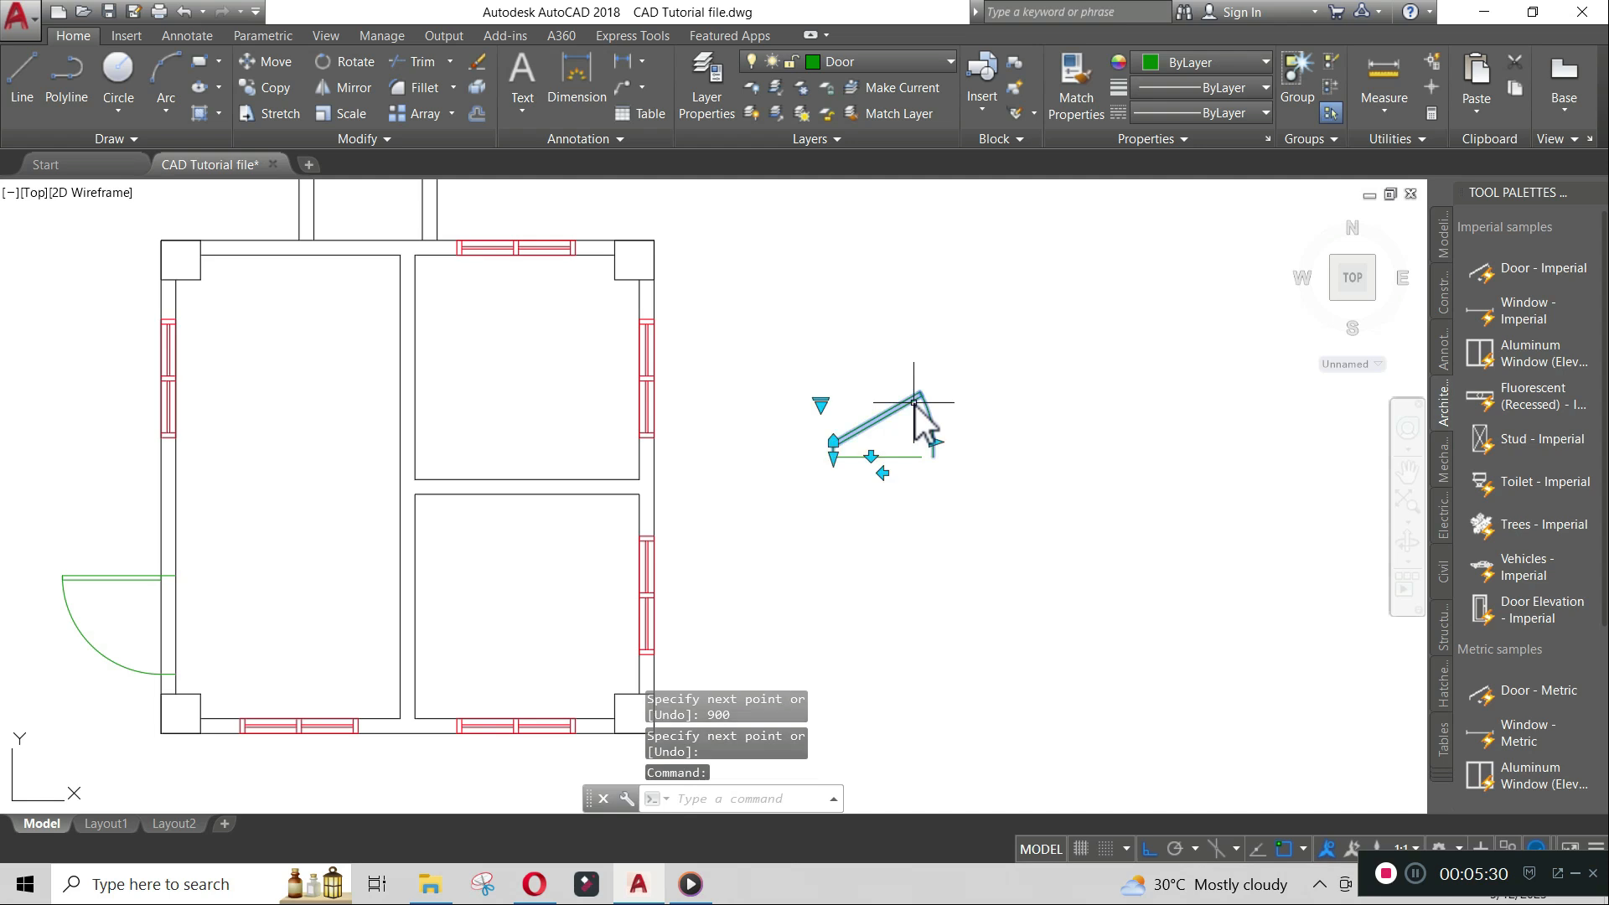
pyautogui.click(820, 405)
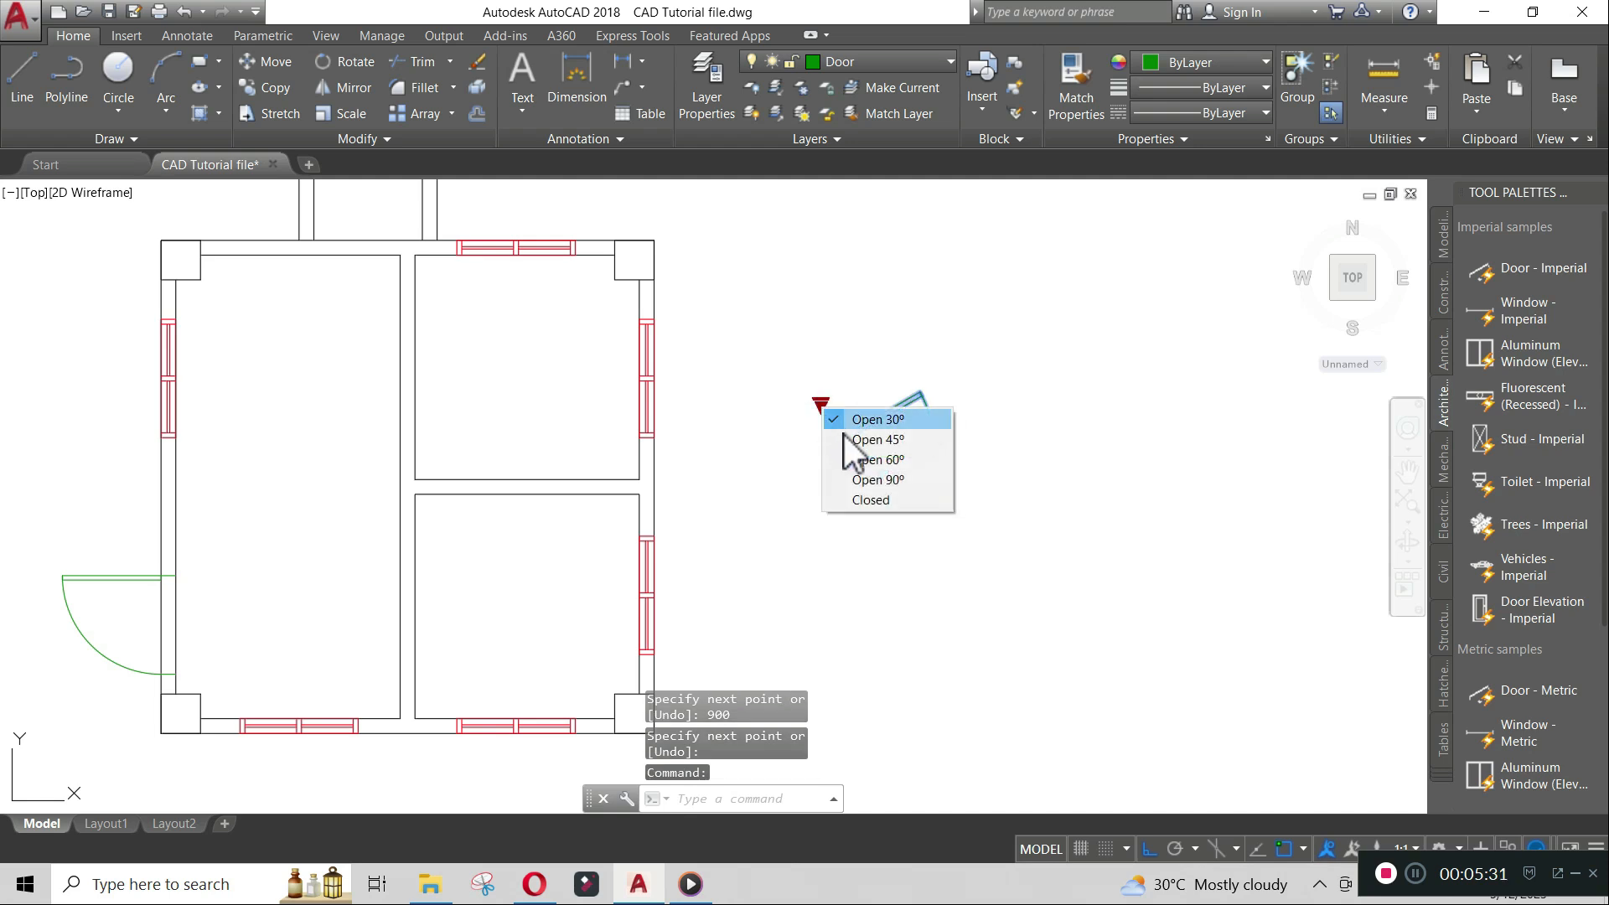
pyautogui.click(865, 476)
pyautogui.press('Escape')
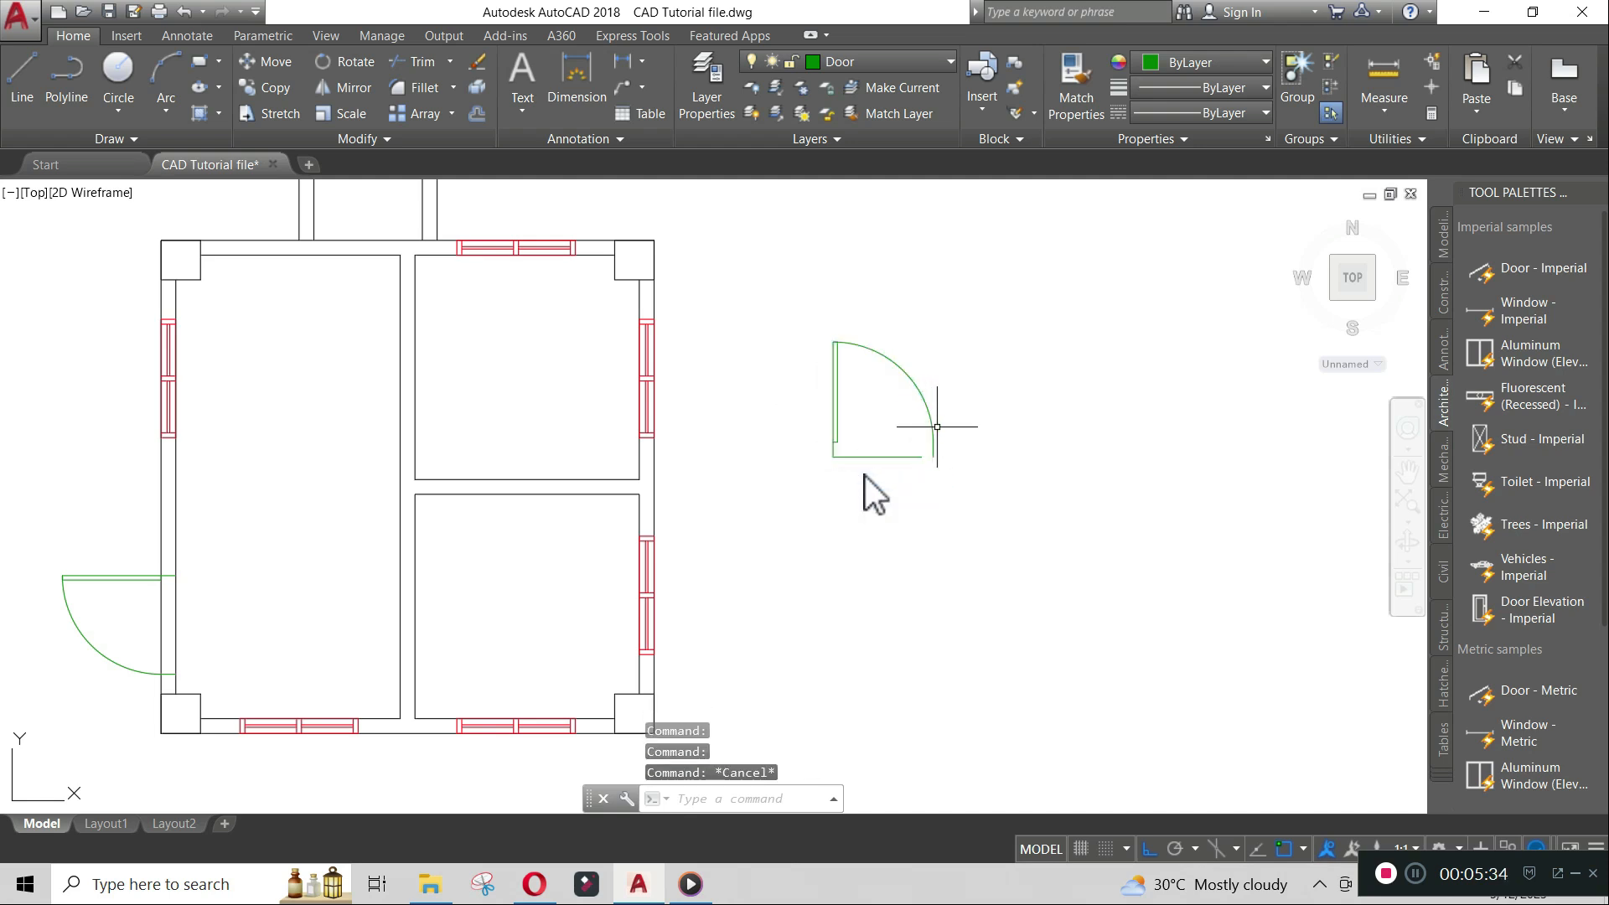
# - Scale the new door by reference, using its leaf width as reference length and 900 as the new length
pyautogui.write('sc')
pyautogui.press('Return')
pyautogui.click(927, 416)
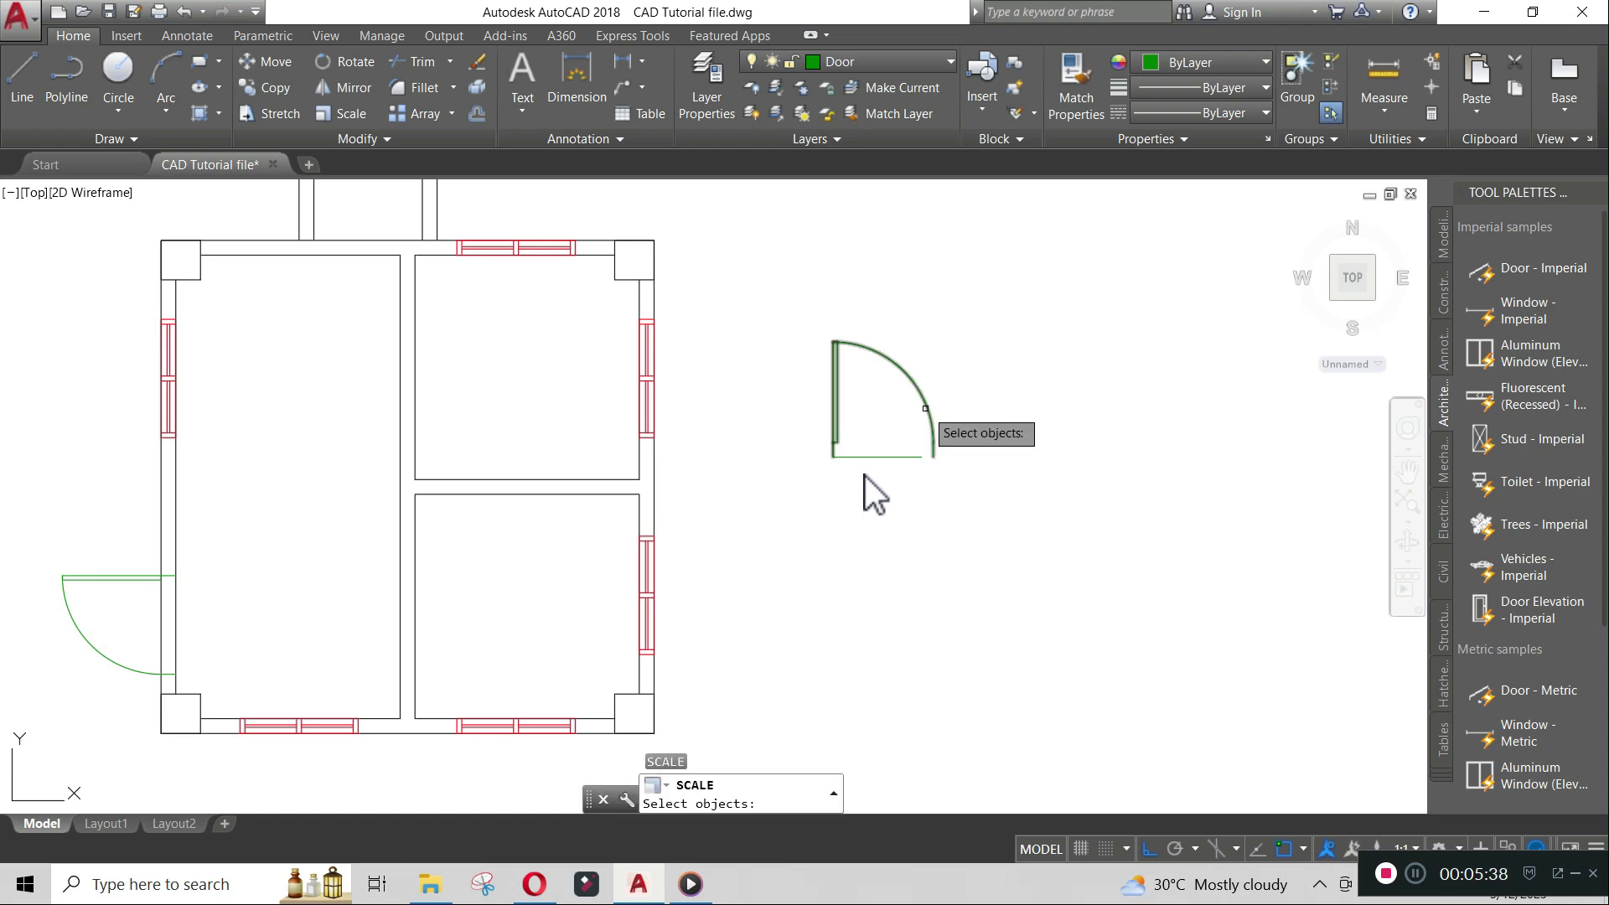
pyautogui.press('Return')
pyautogui.scroll(3, 872, 471)
pyautogui.scroll(2, 872, 471)
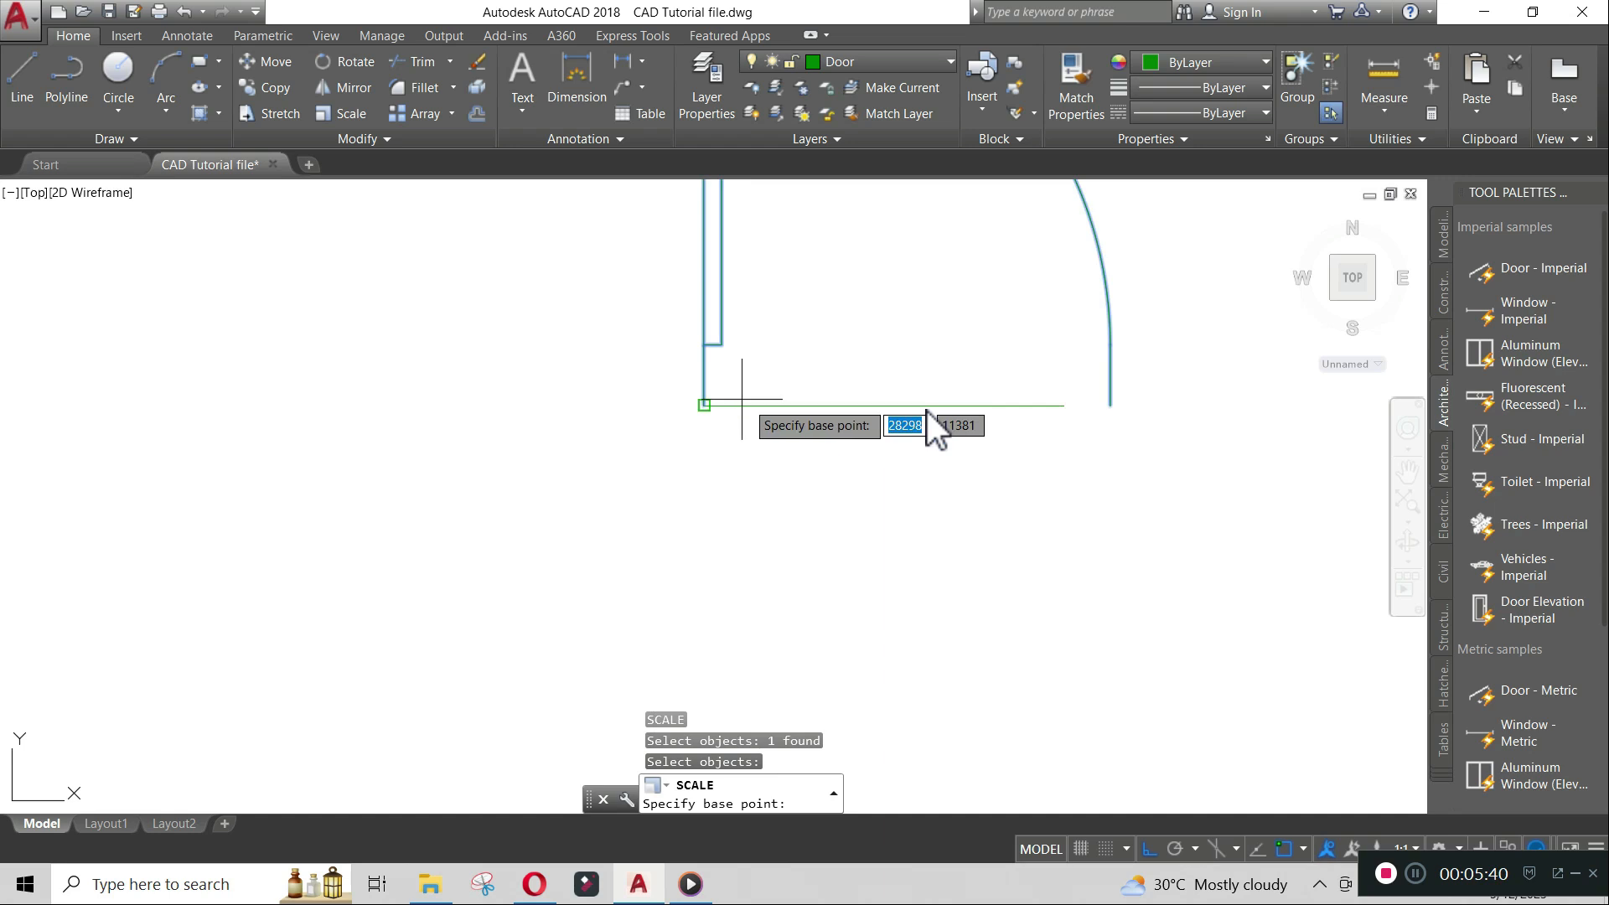
pyautogui.click(706, 407)
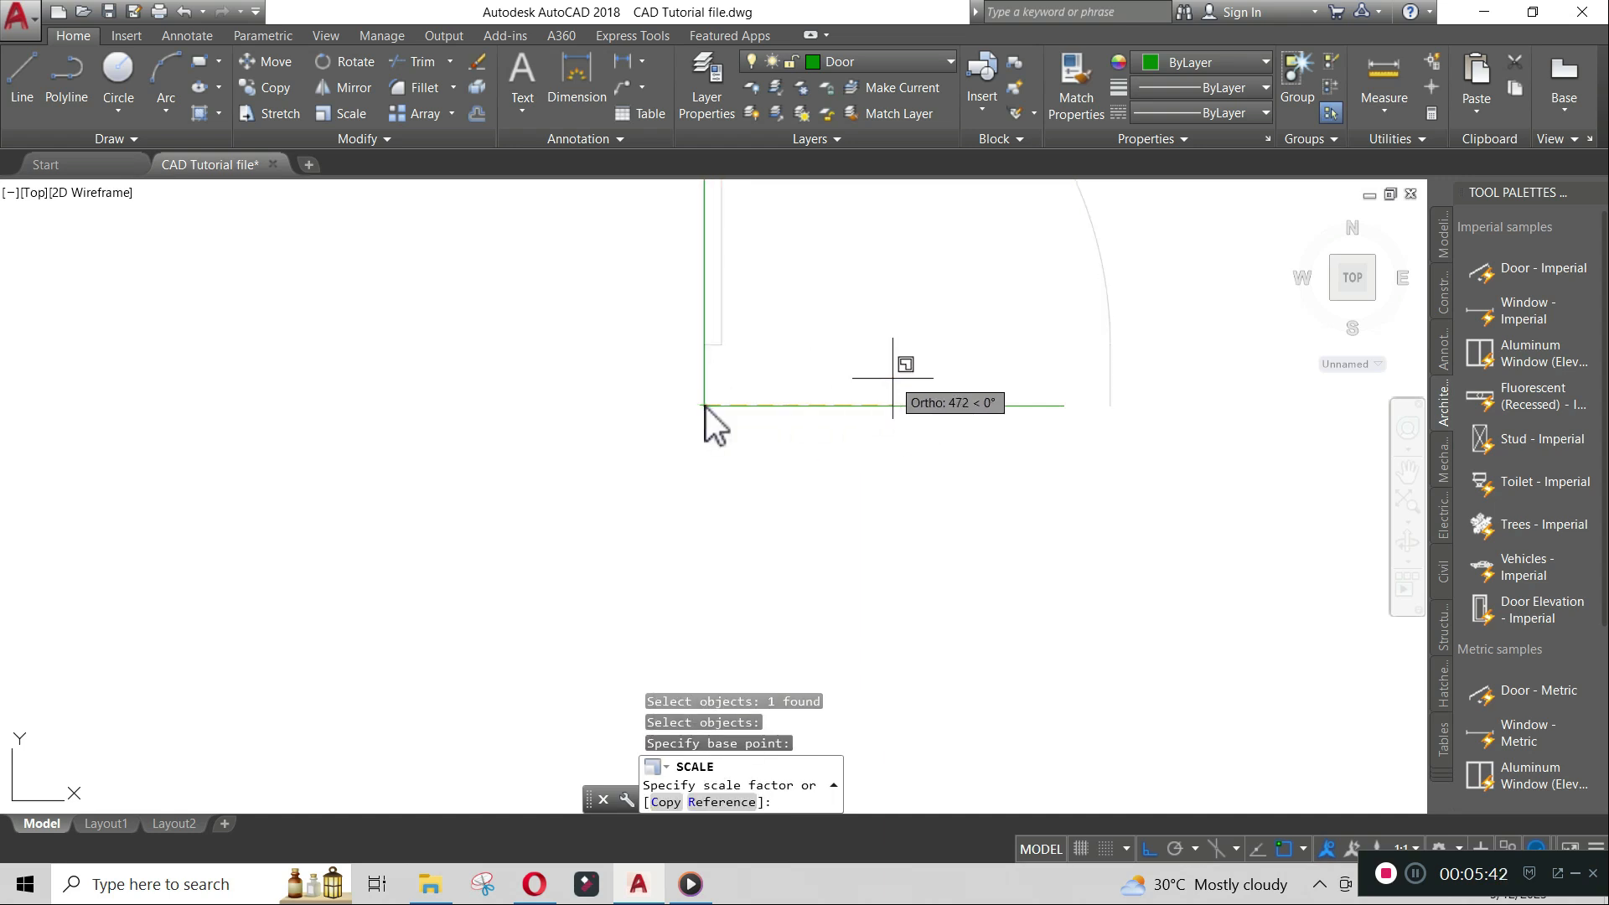
pyautogui.write('r')
pyautogui.press('Return')
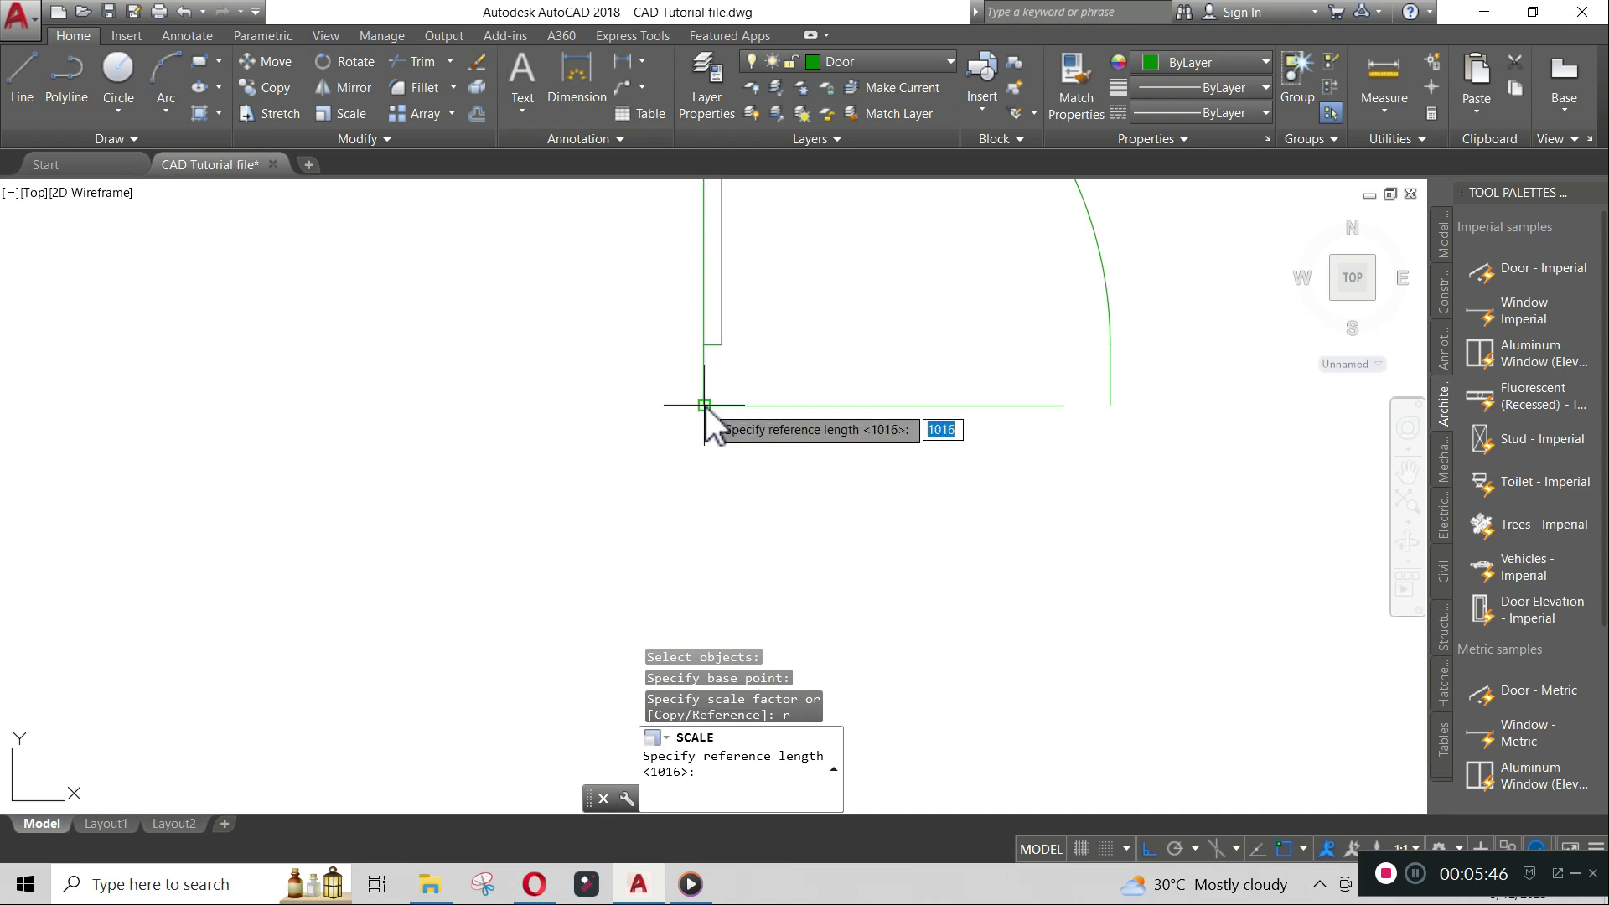
pyautogui.click(706, 406)
pyautogui.click(1066, 406)
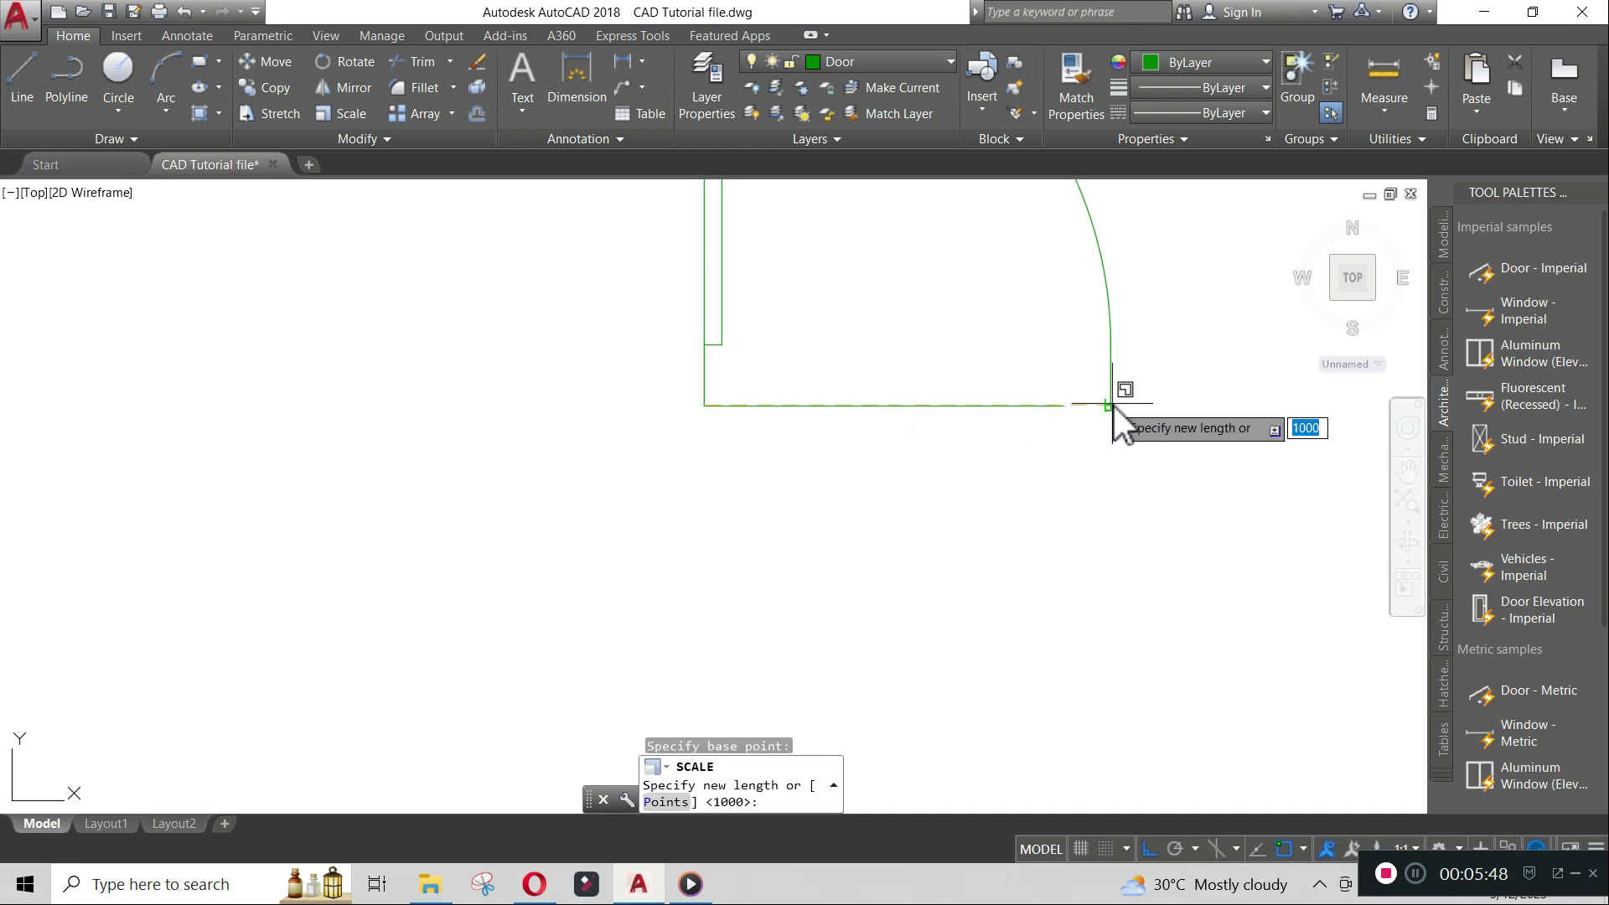
pyautogui.scroll(-4, 1074, 406)
pyautogui.moveTo(1042, 378); pyautogui.dragTo(864, 511, button='middle')
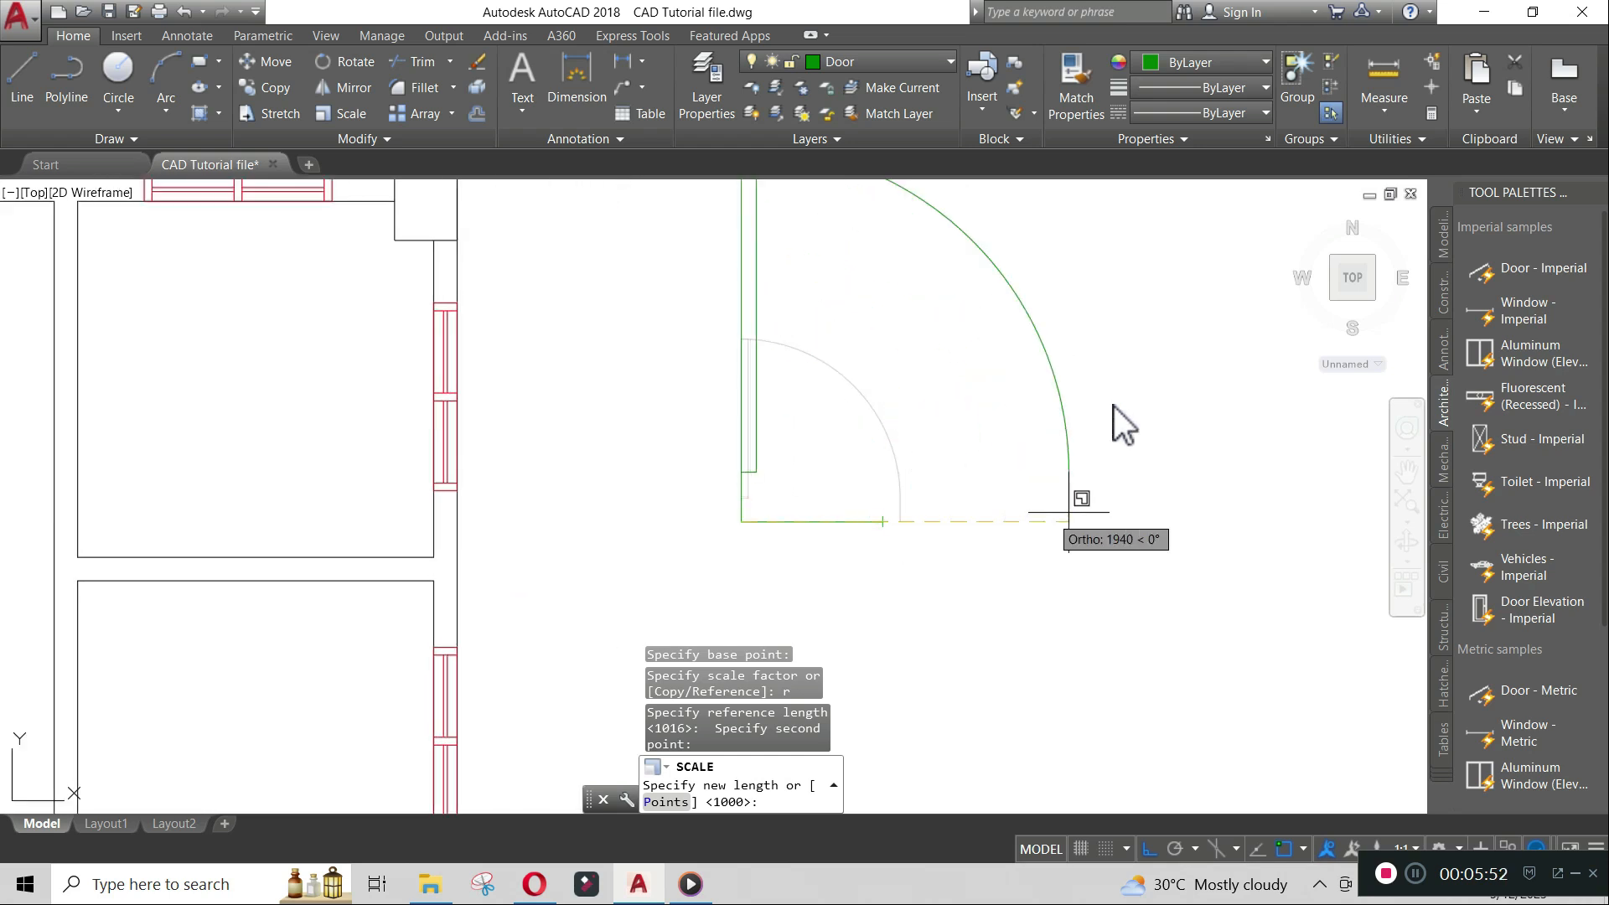
pyautogui.write('900')
pyautogui.press('Return')
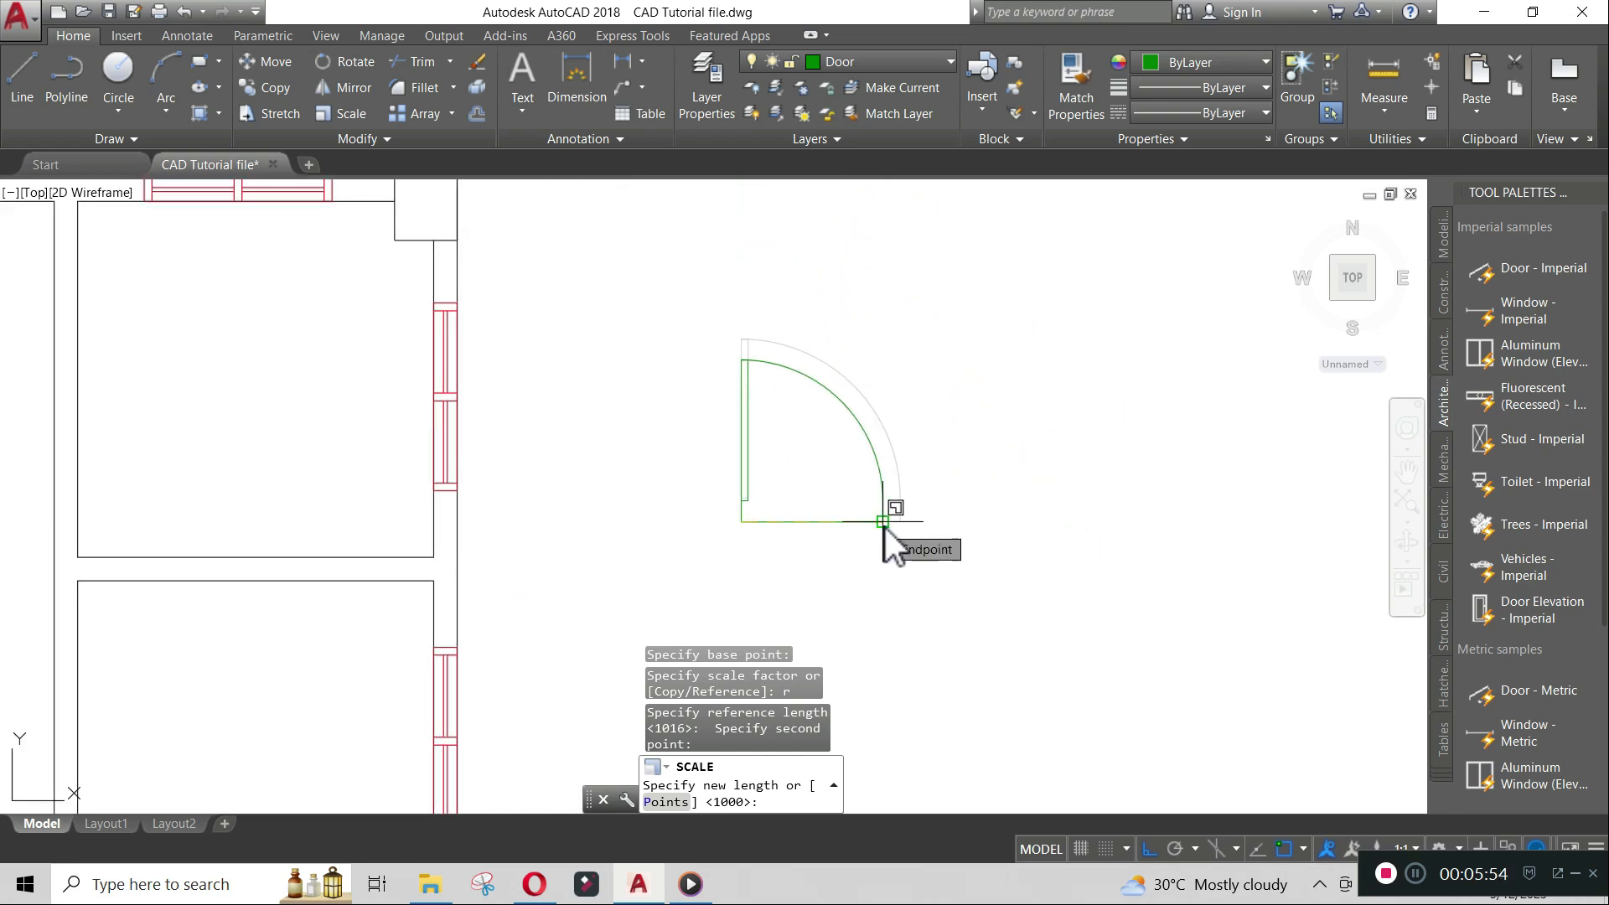
# - Delete the 900-unit horizontal reference line beneath the door
pyautogui.click(847, 521)
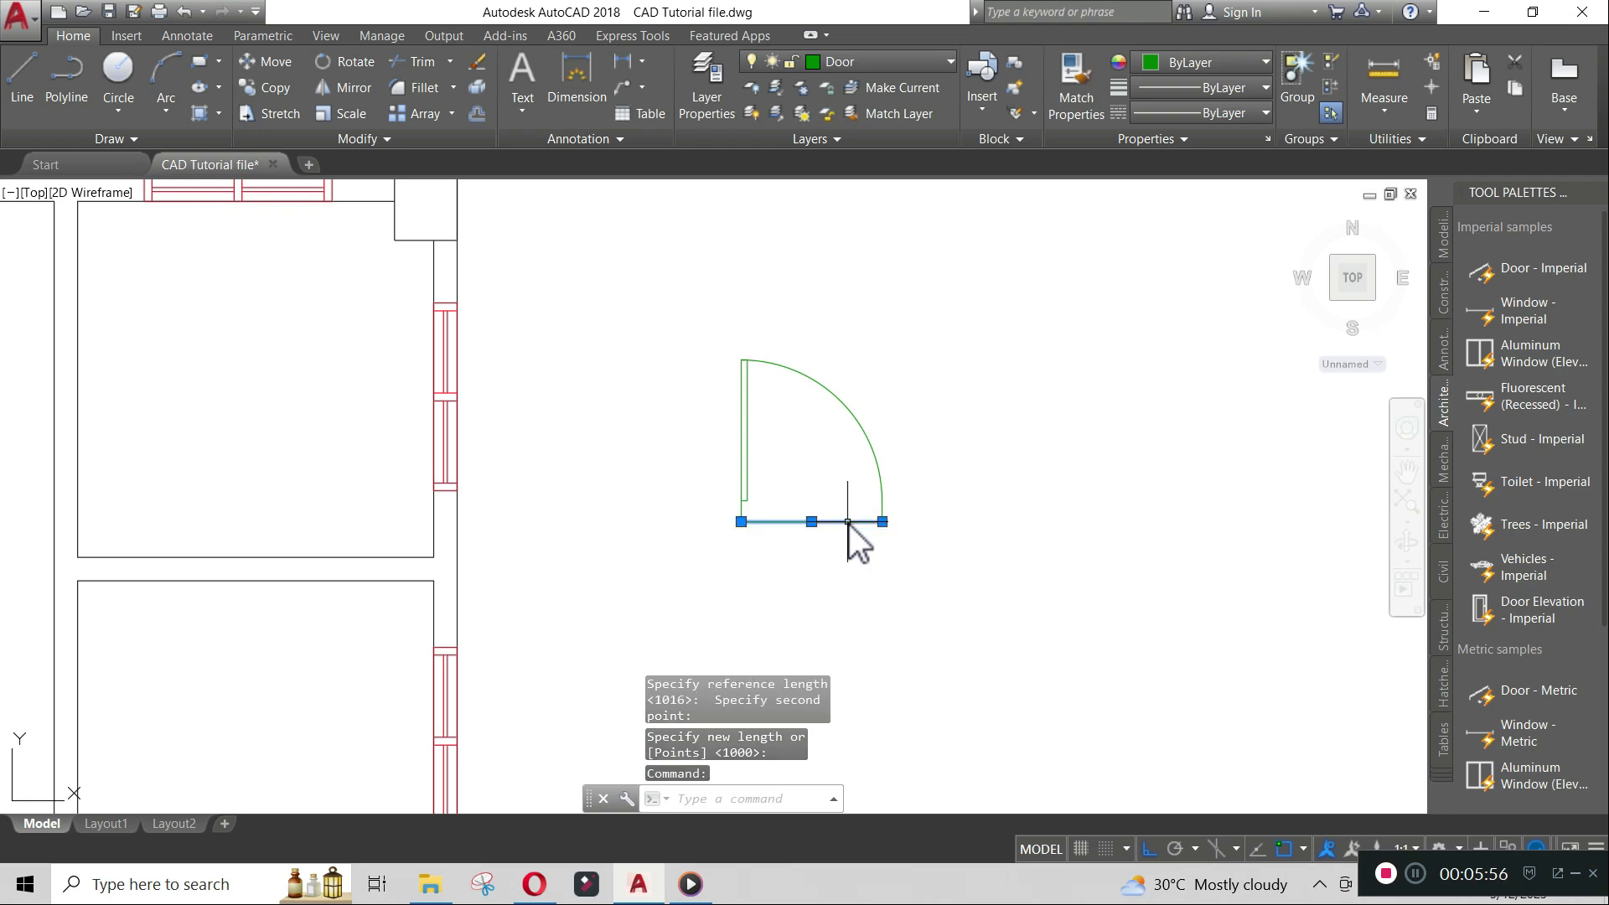
pyautogui.press('Delete')
pyautogui.moveTo(836, 522)
pyautogui.mouseDown(button='middle')
pyautogui.moveTo(860, 600)
pyautogui.moveTo(979, 596)
pyautogui.mouseUp(button='middle')
# - Rotate the new door a quarter turn about its lower end point
pyautogui.write('RO')
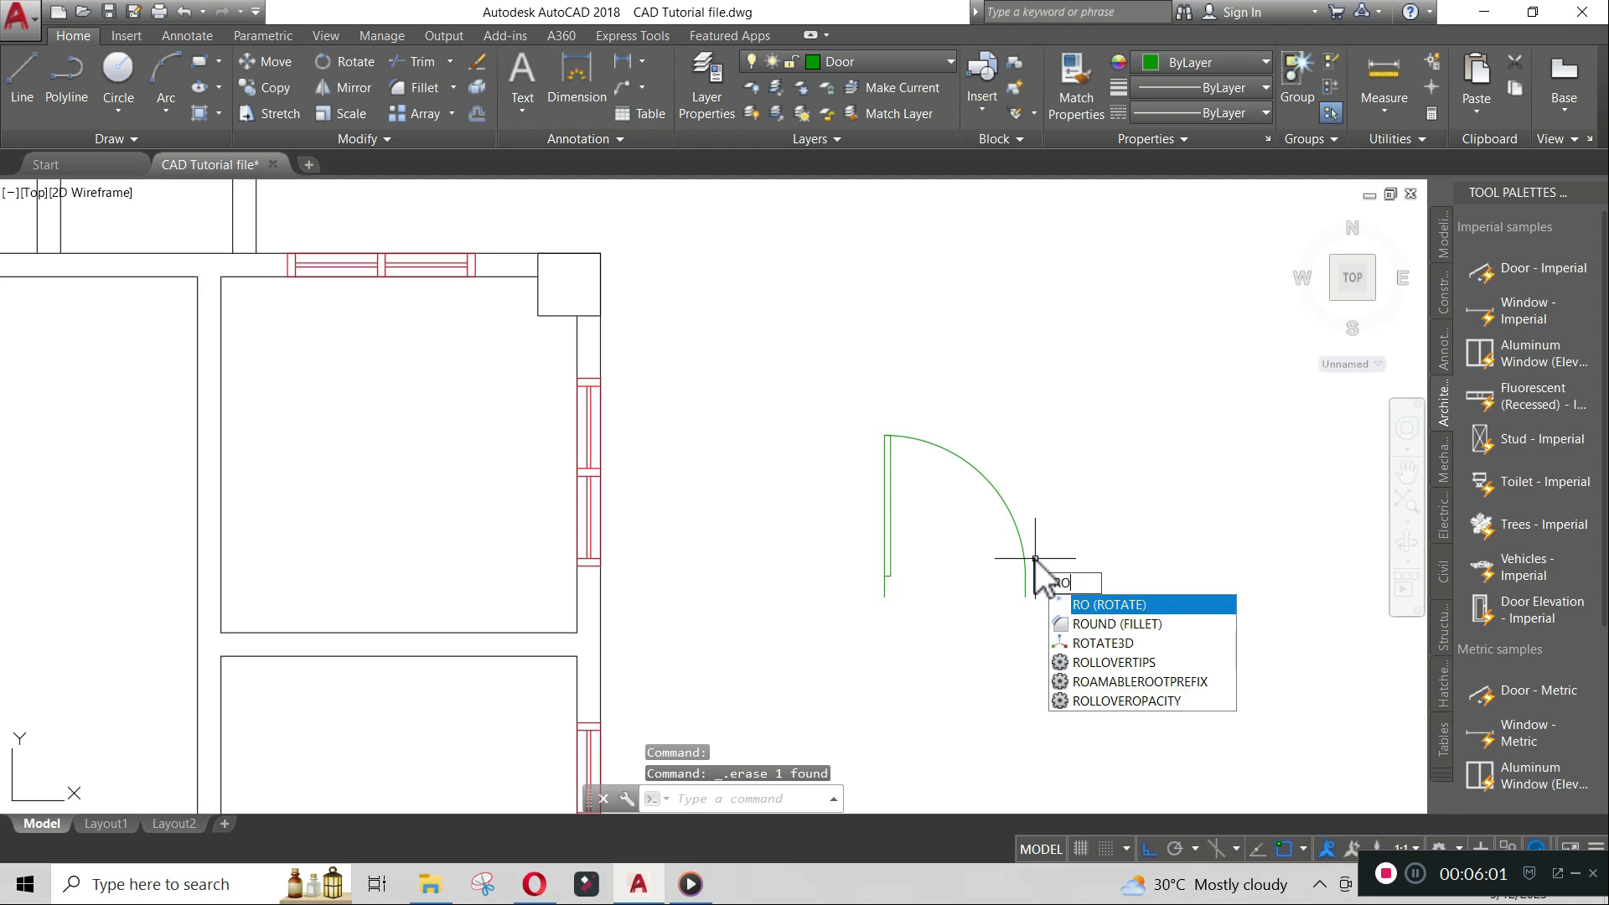
pyautogui.press('Return')
pyautogui.click(1033, 559)
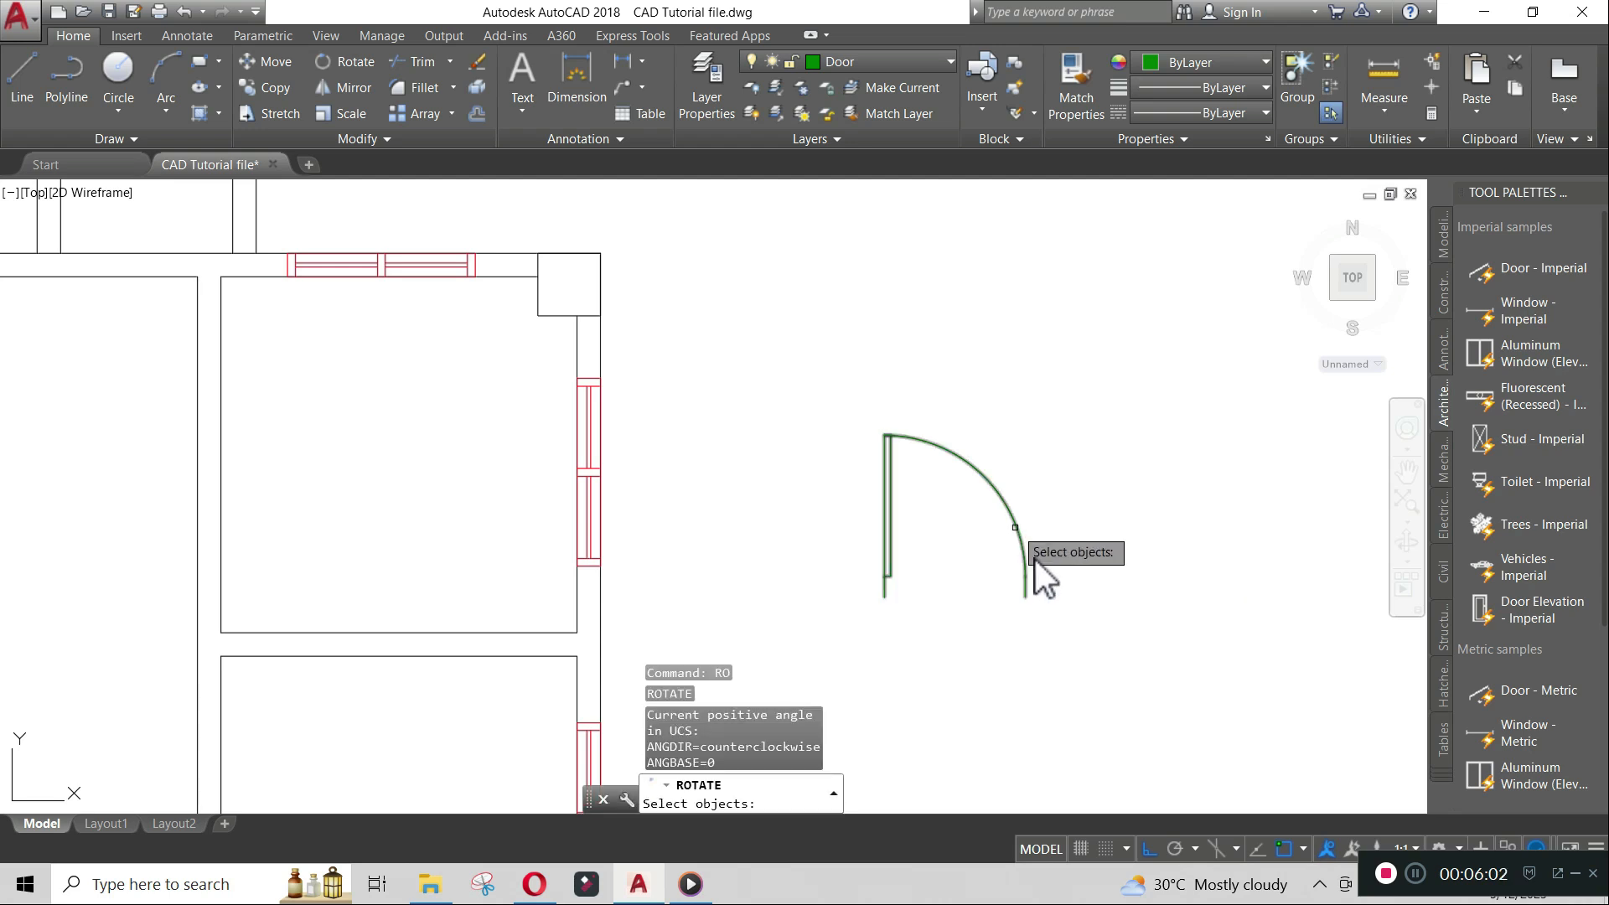
pyautogui.press('Return')
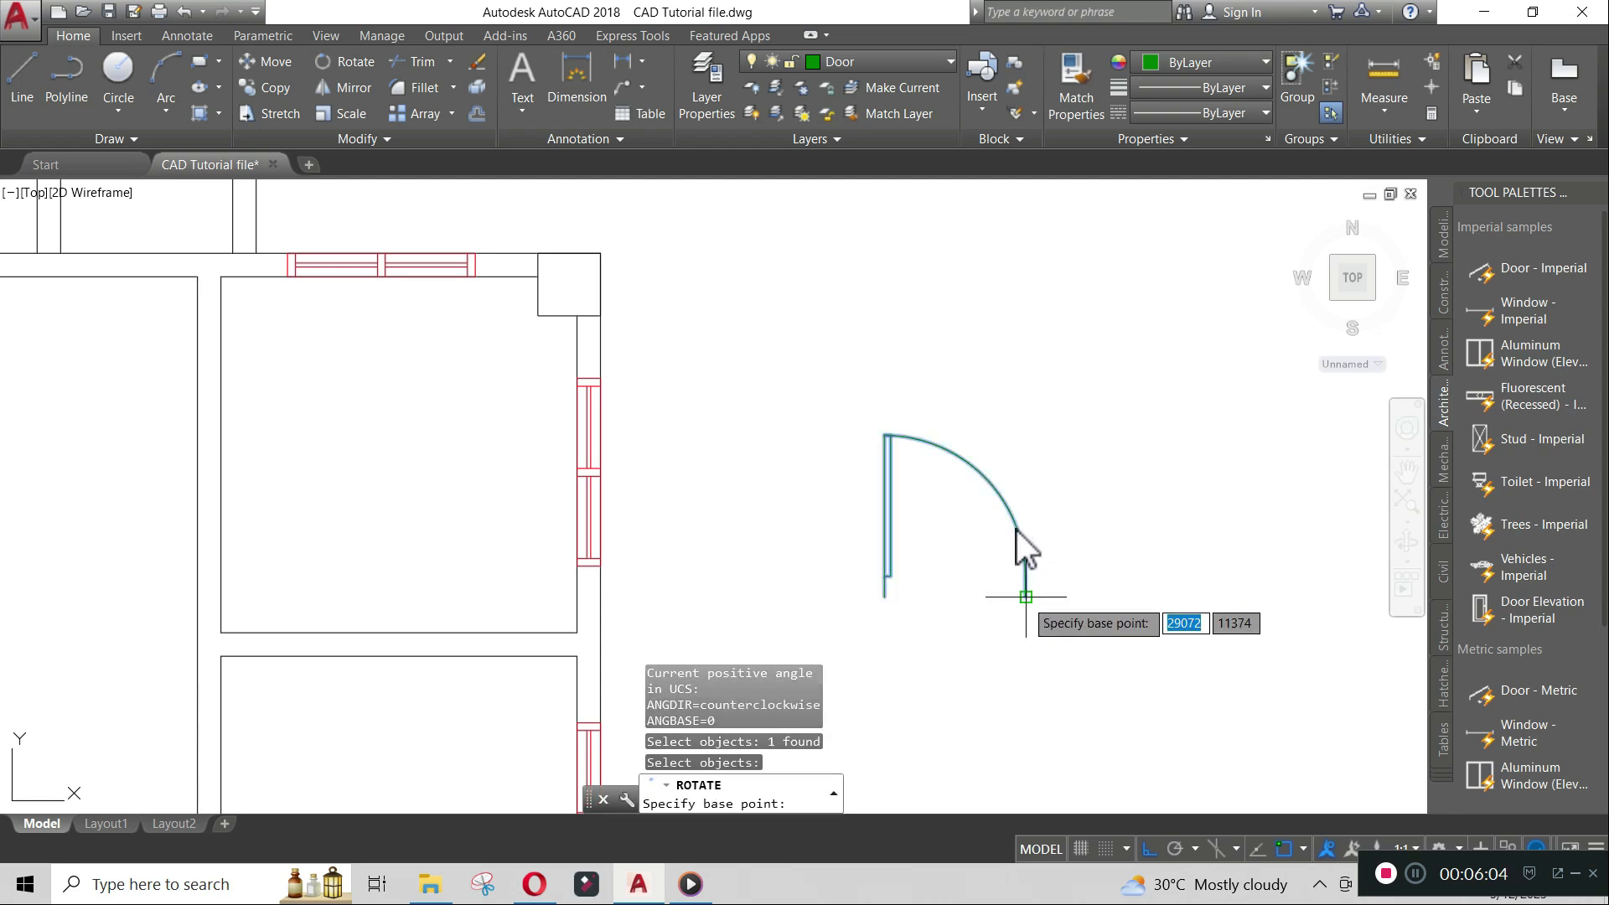
pyautogui.click(1026, 597)
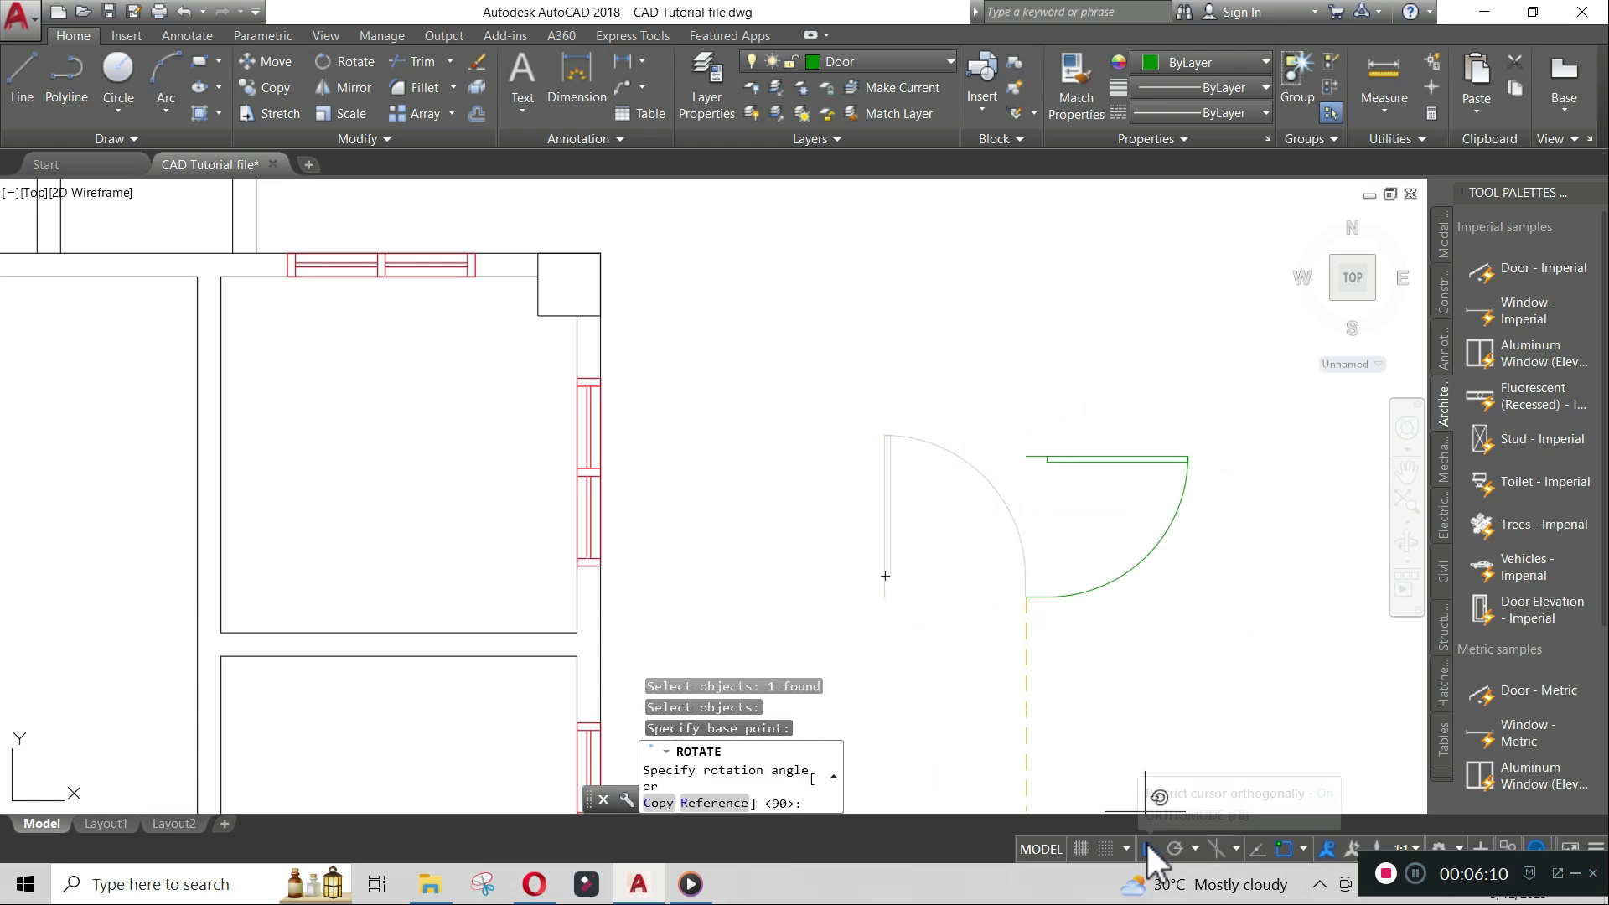
pyautogui.click(1068, 684)
pyautogui.scroll(-3, 1122, 522)
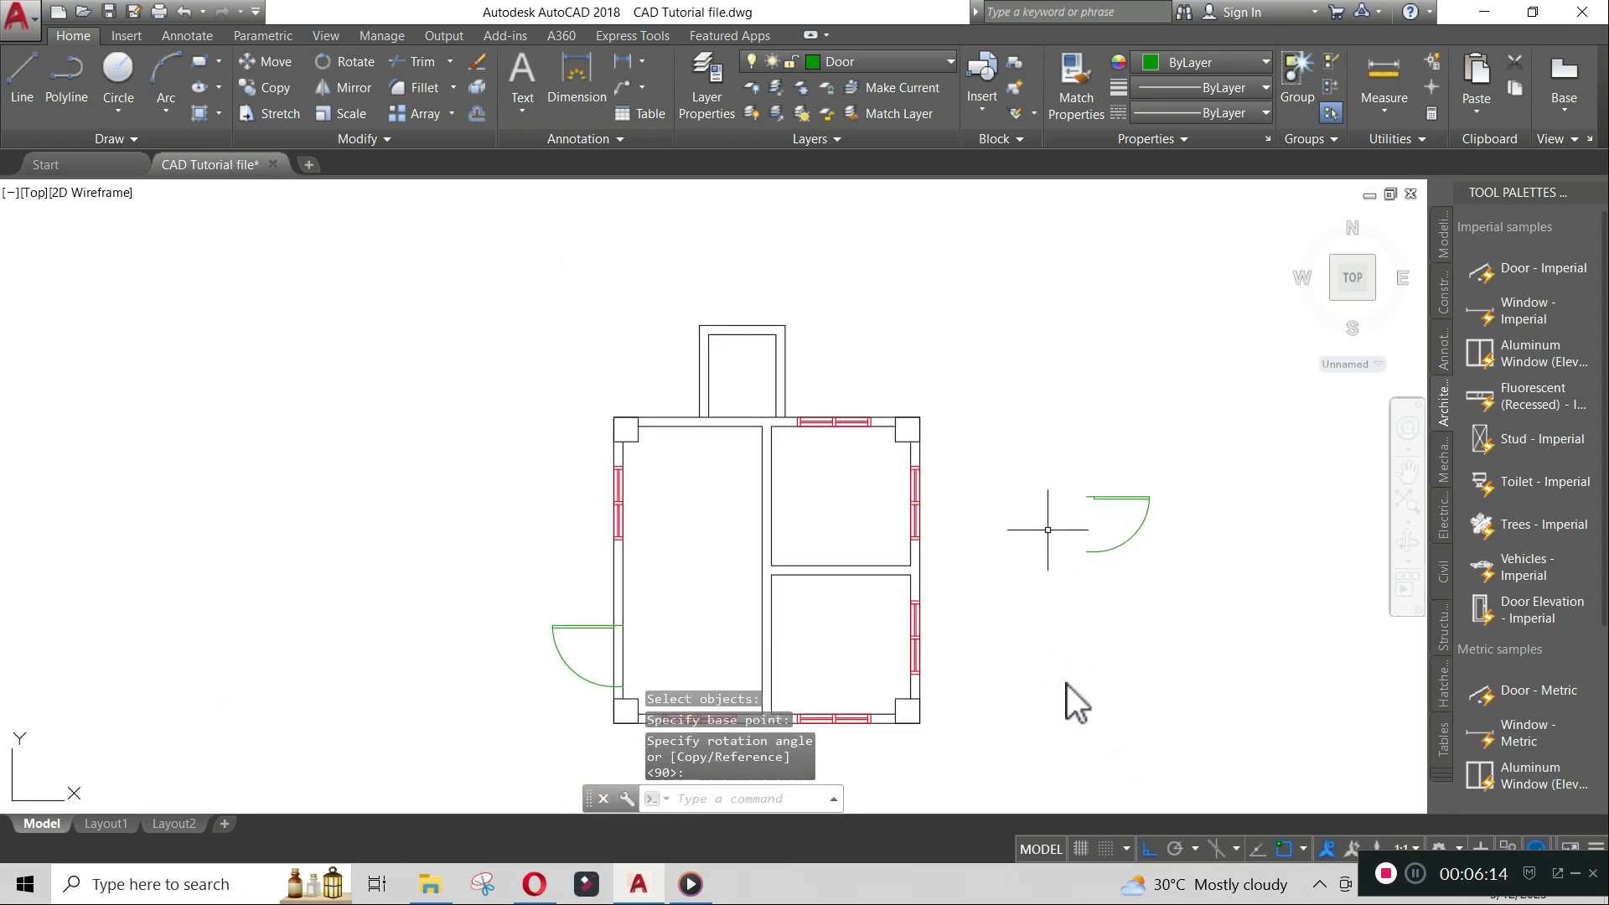
# - Move the new door into the interior wall, tracking 400 down from the wall's upper end point
pyautogui.write('m')
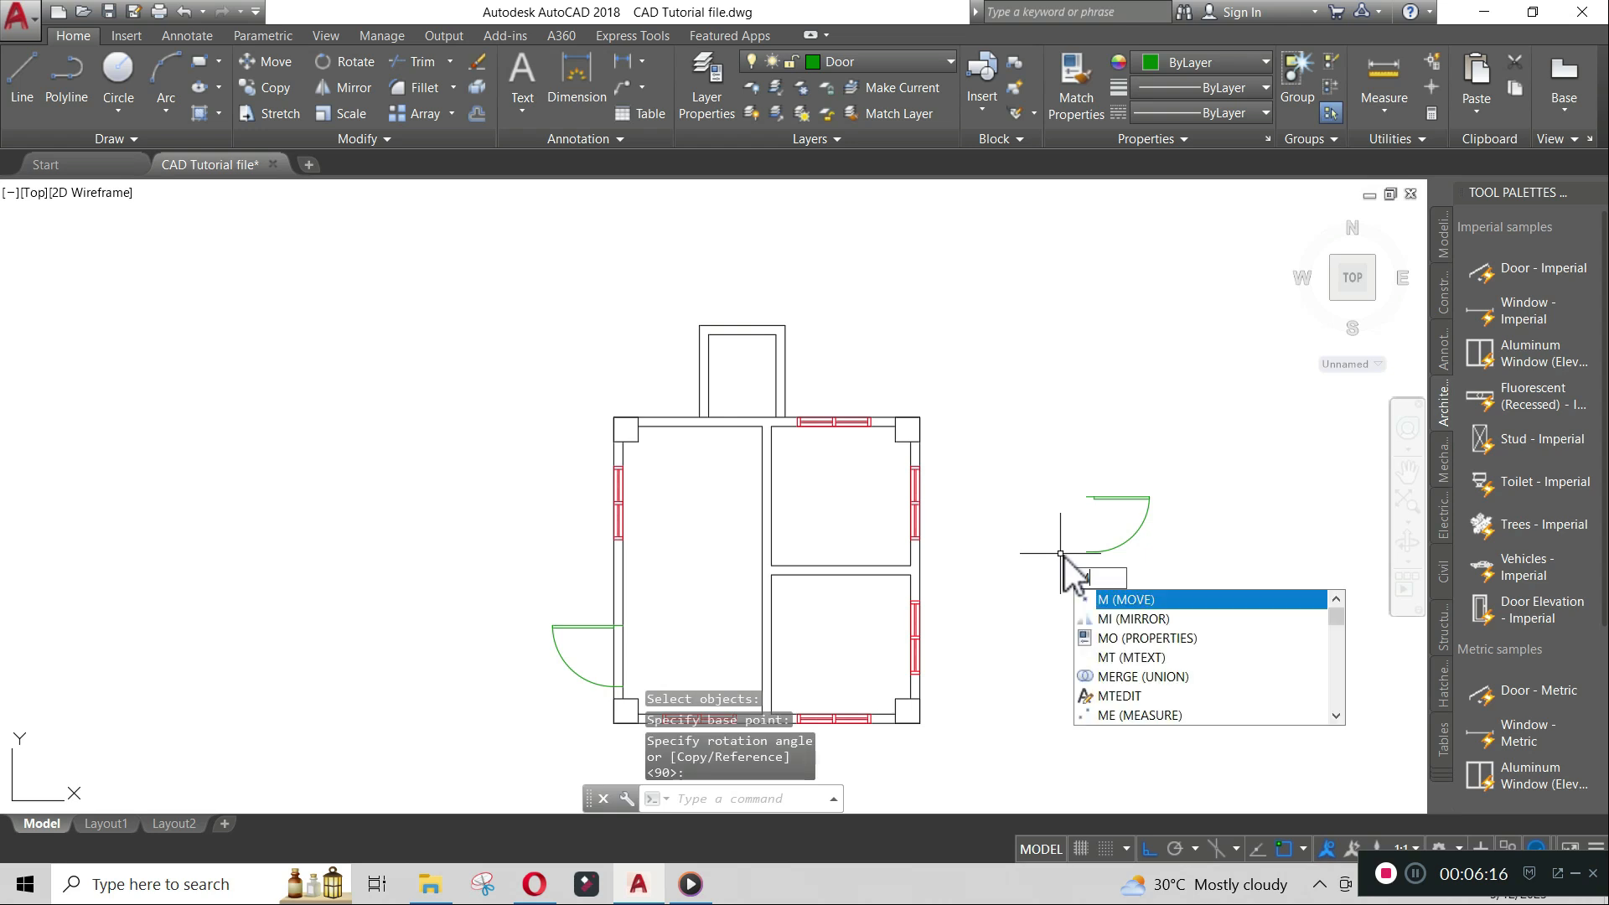
pyautogui.press('Return')
pyautogui.click(1107, 549)
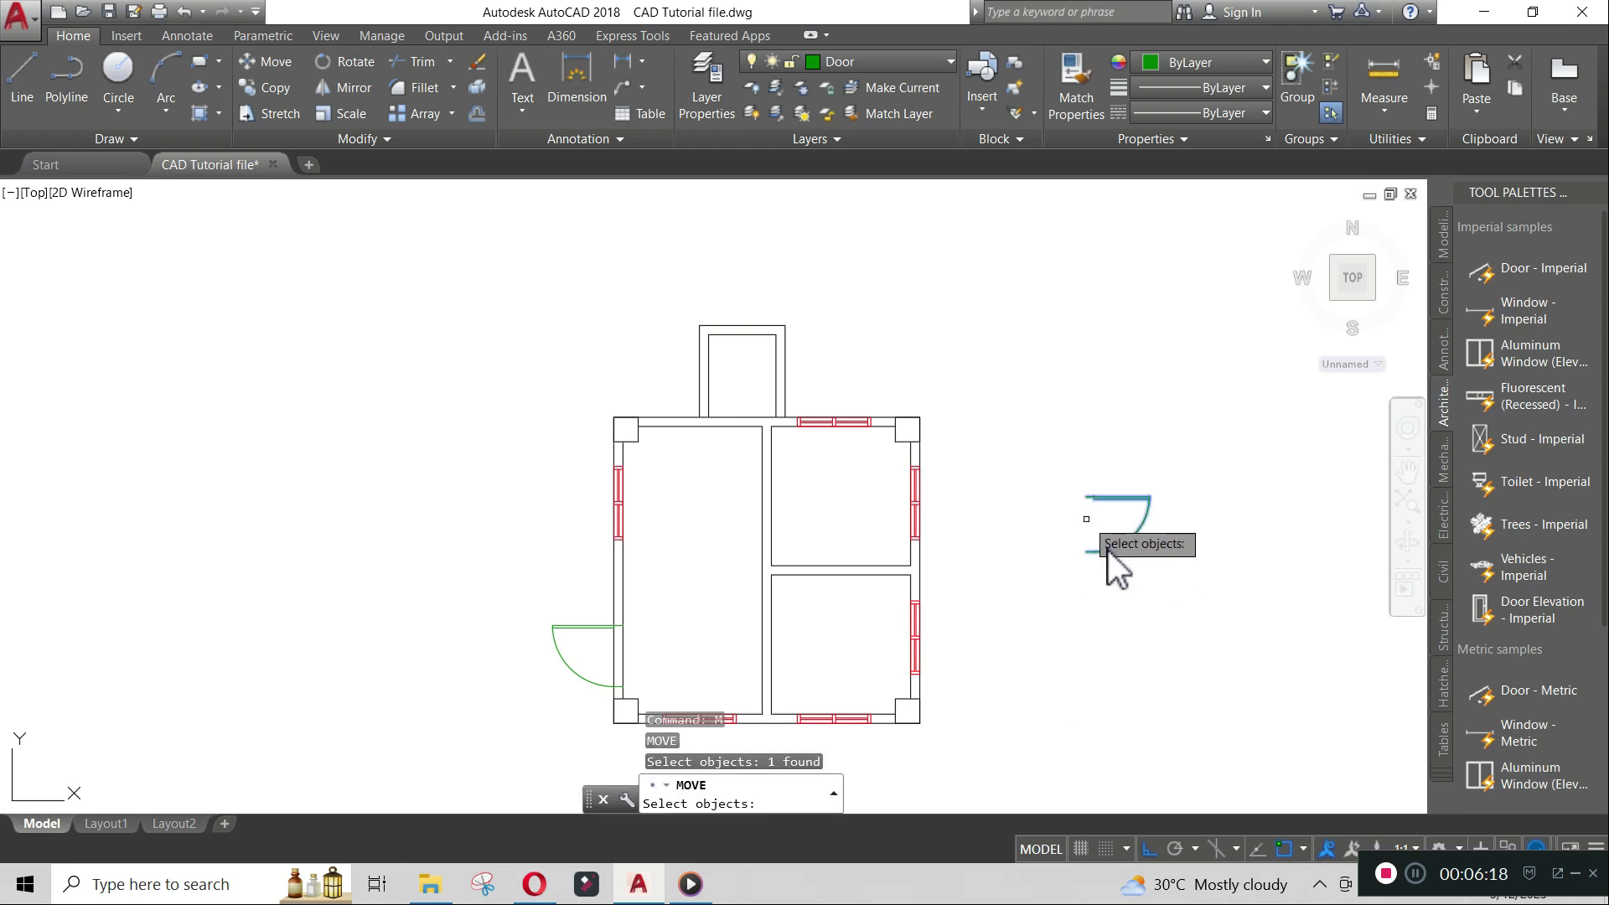
pyautogui.press('Return')
pyautogui.click(1084, 497)
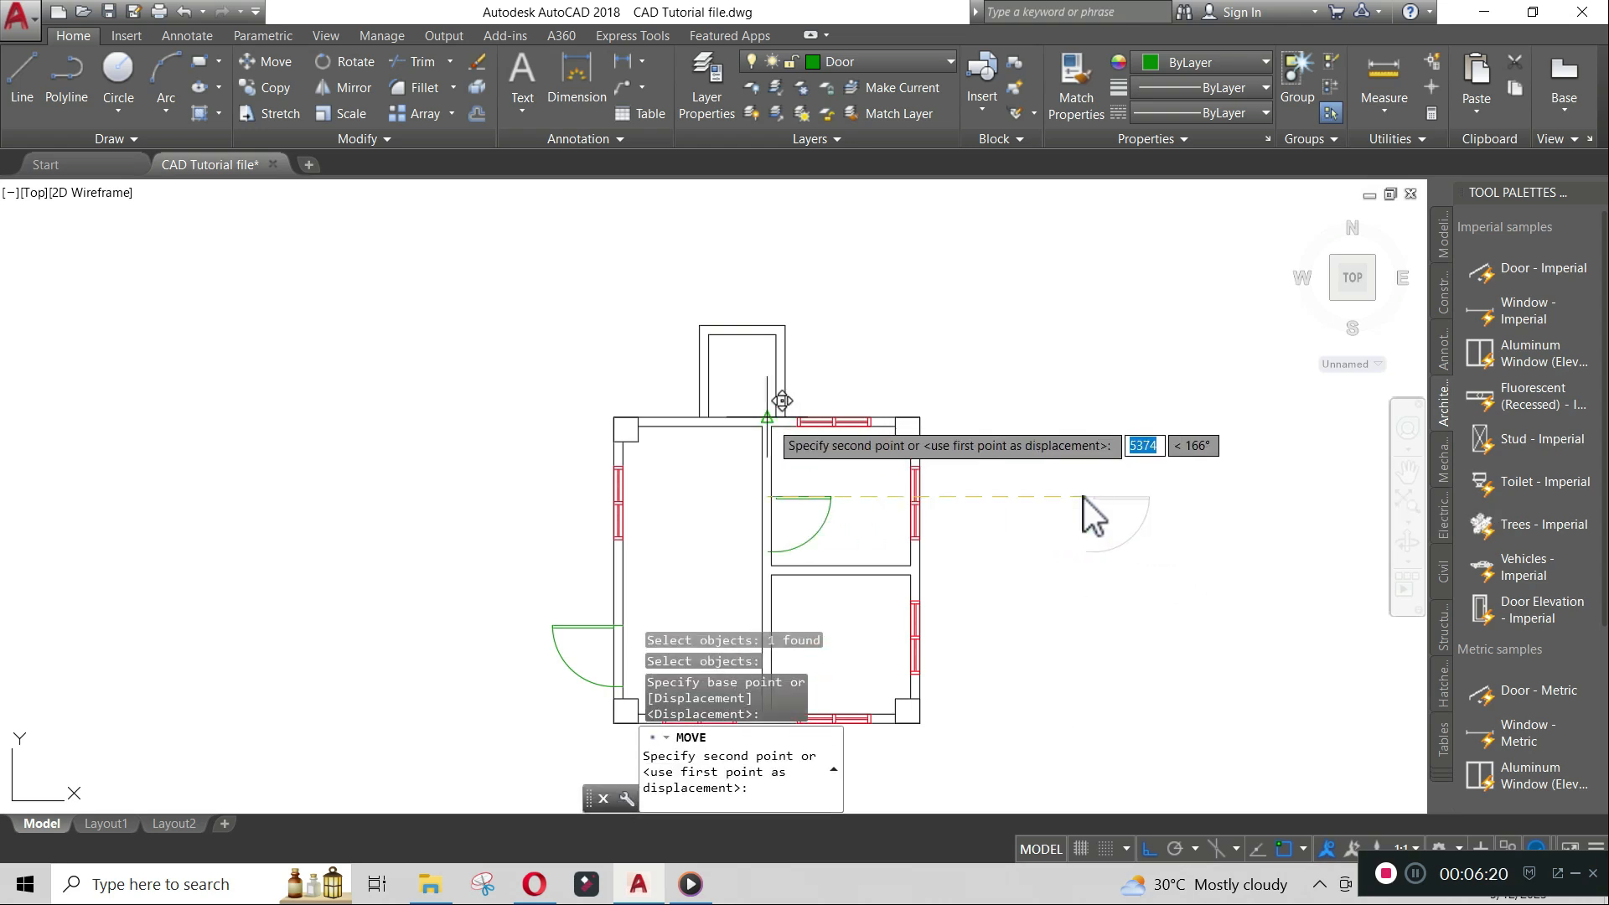
pyautogui.scroll(6, 771, 436)
pyautogui.scroll(-4, 848, 465)
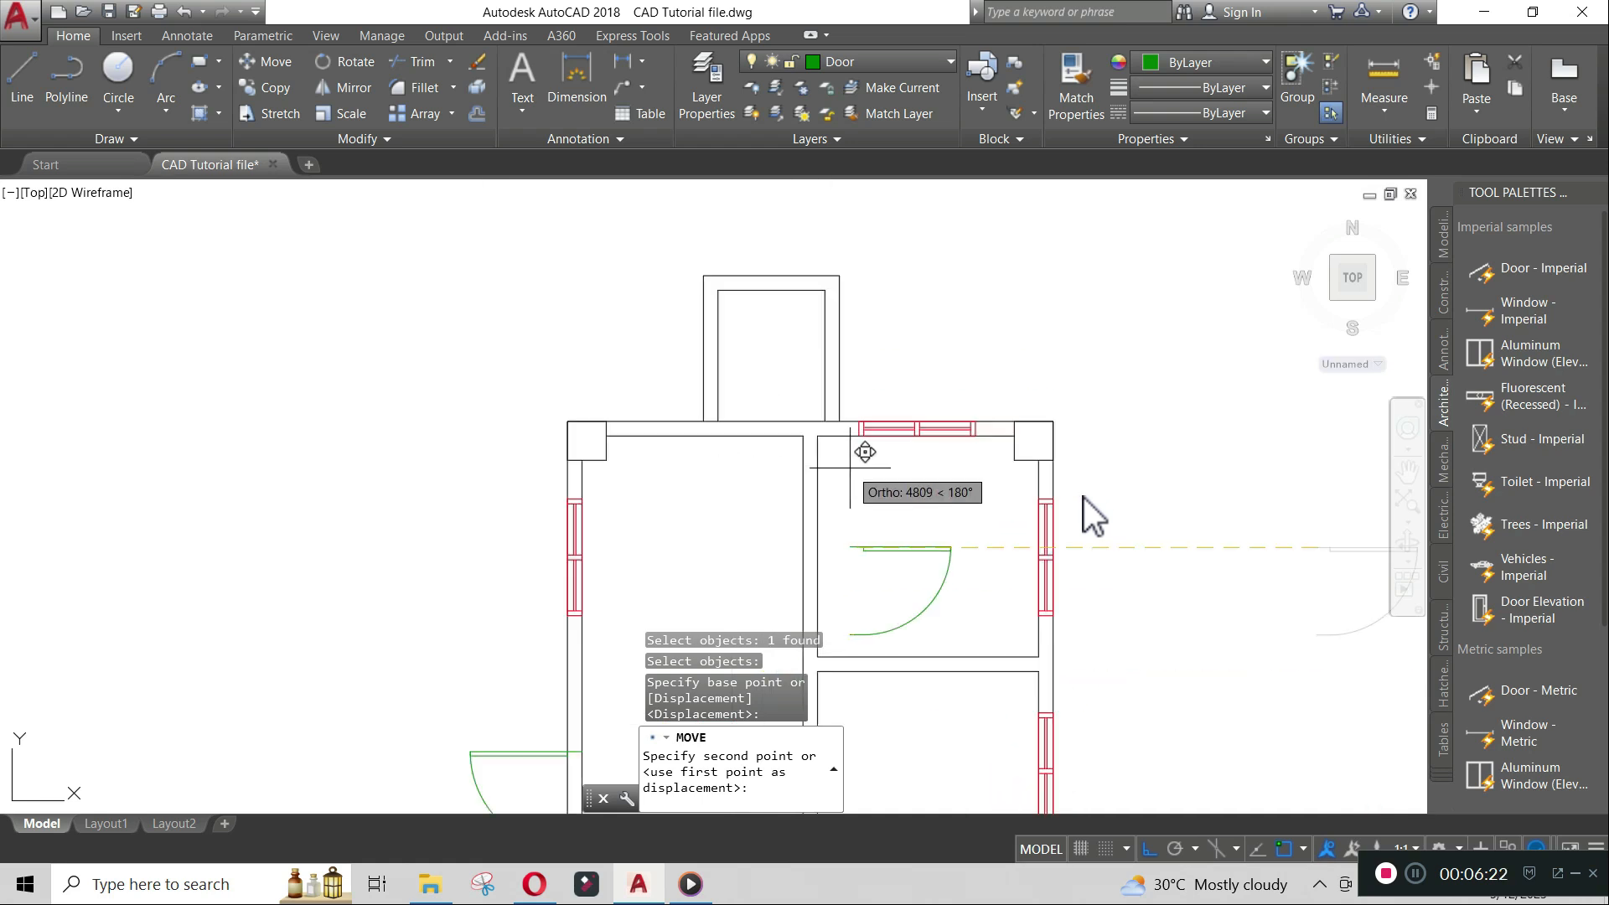
pyautogui.write('t')
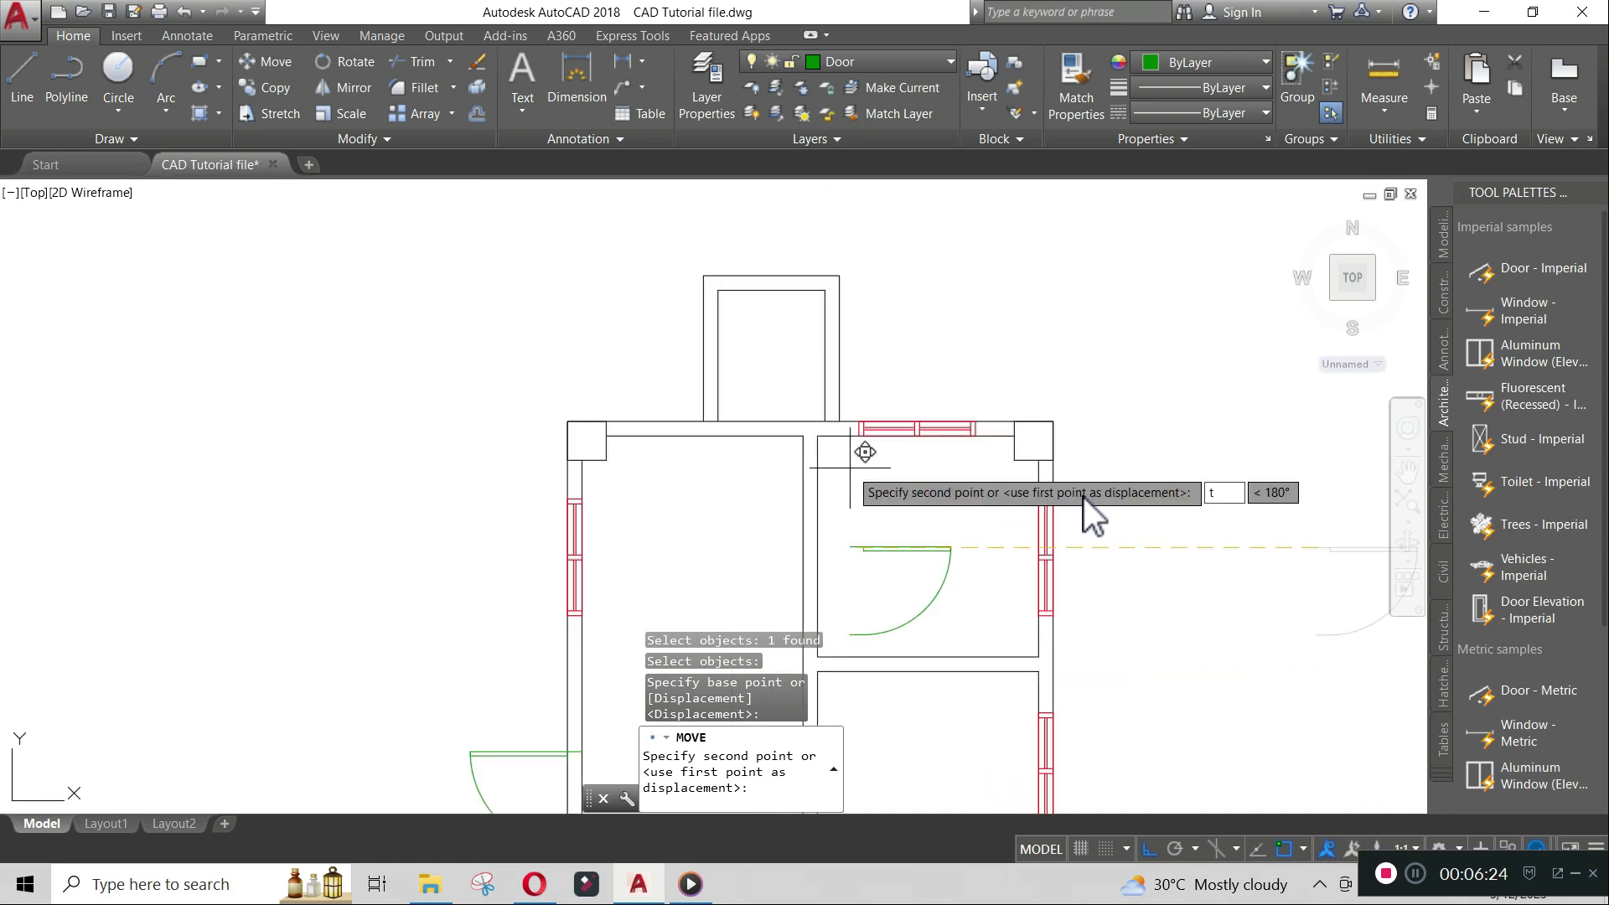
pyautogui.write('k')
pyautogui.press('Return')
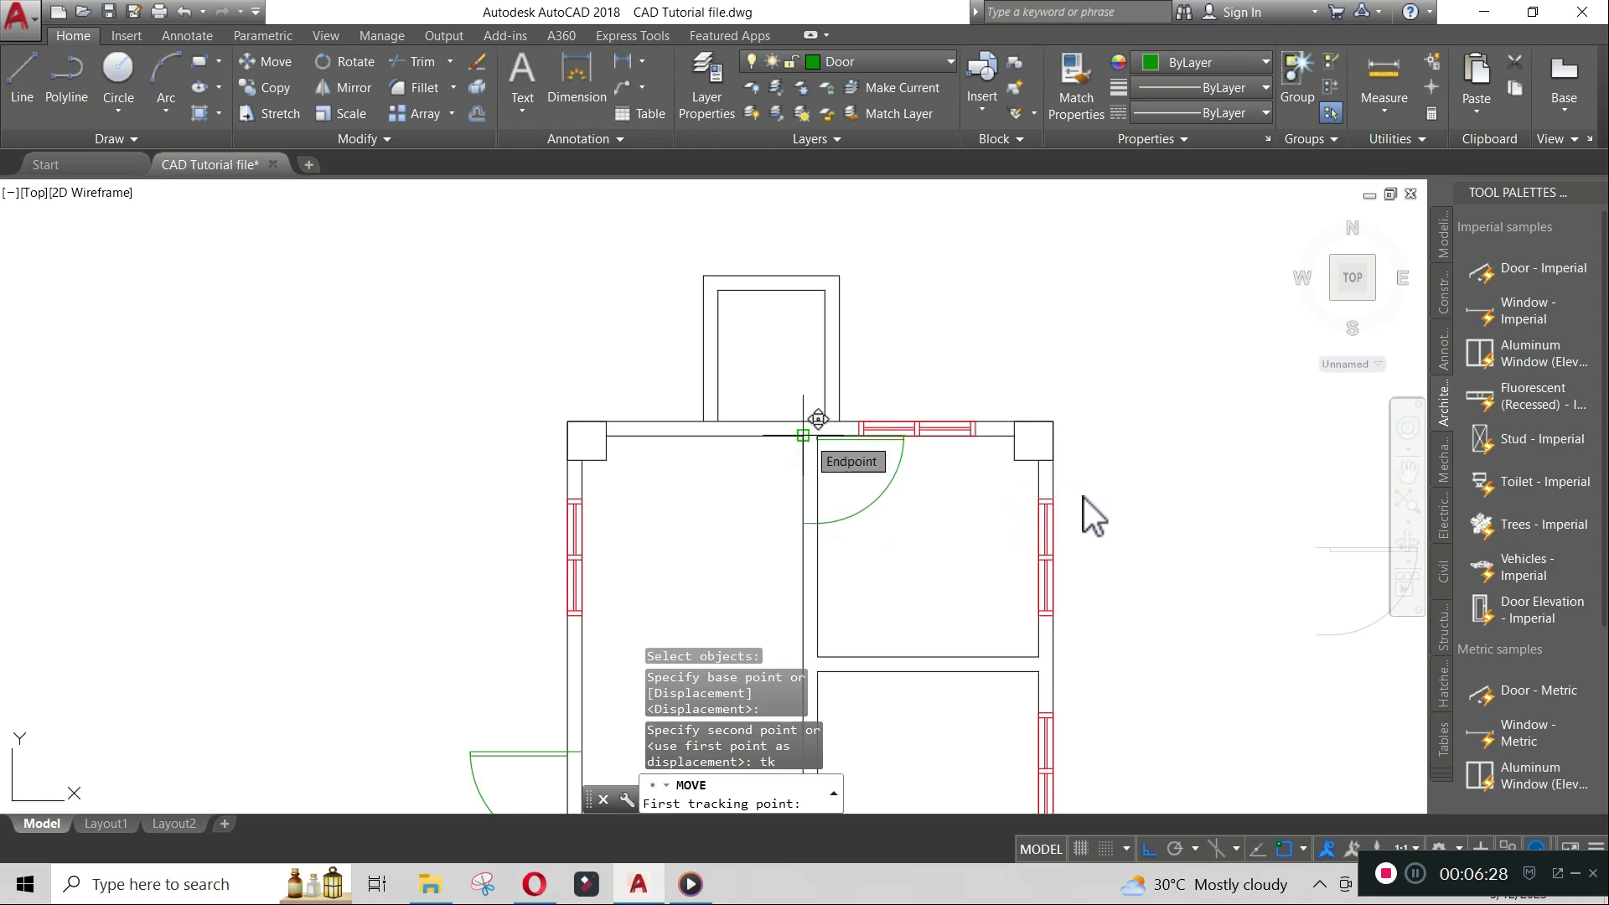
pyautogui.click(803, 435)
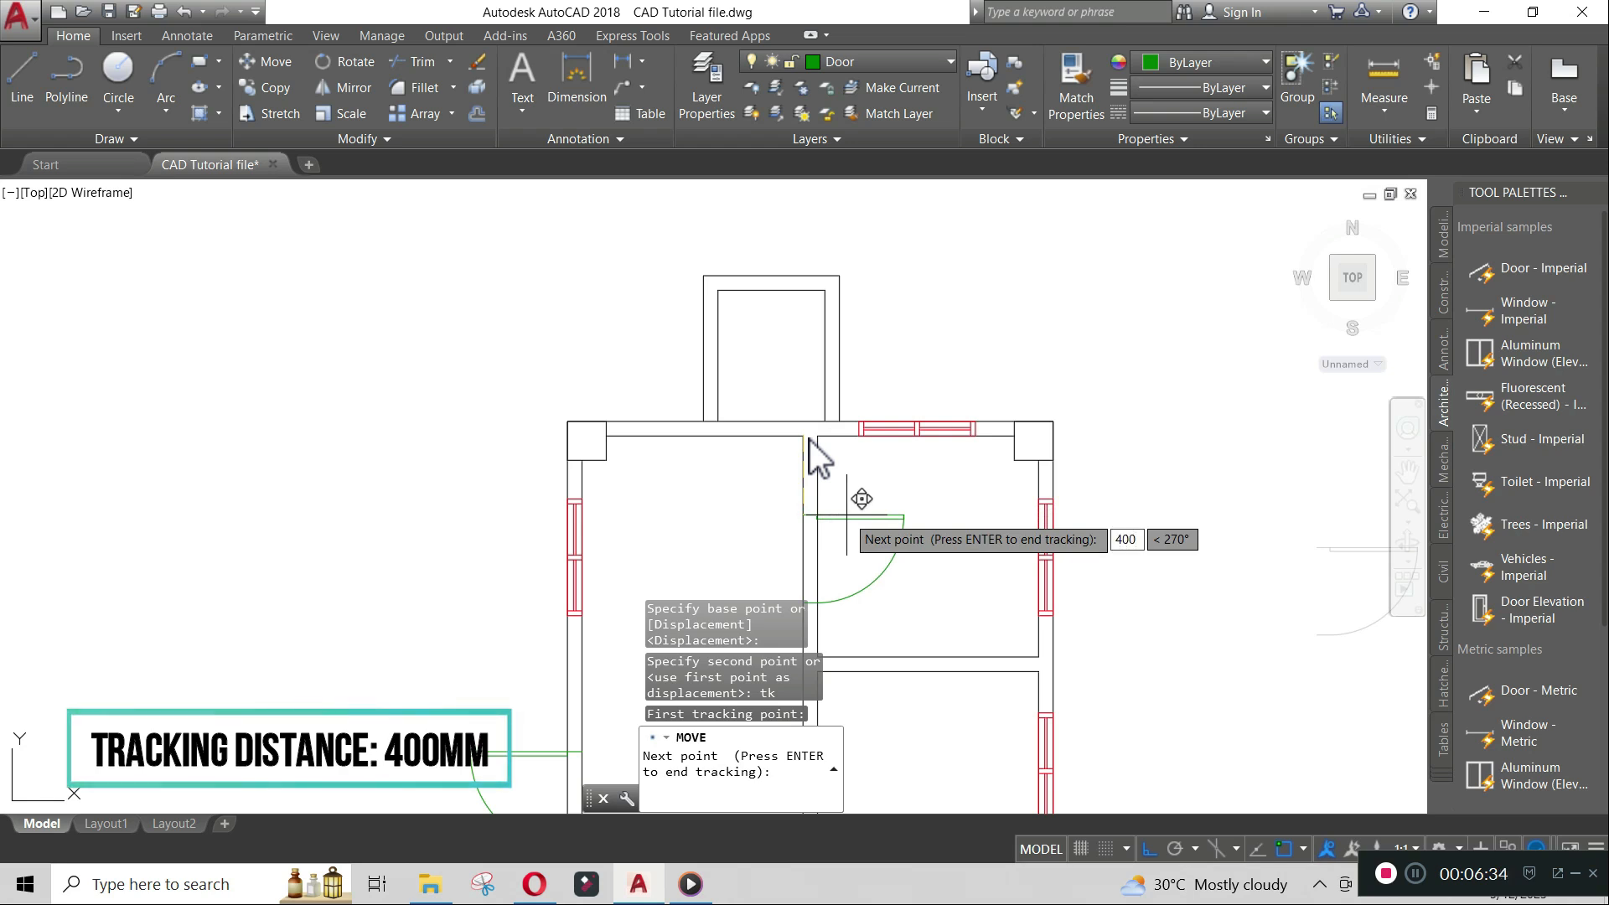
pyautogui.press('Return')
pyautogui.press('Return')
pyautogui.moveTo(927, 550); pyautogui.dragTo(923, 421, button='middle')
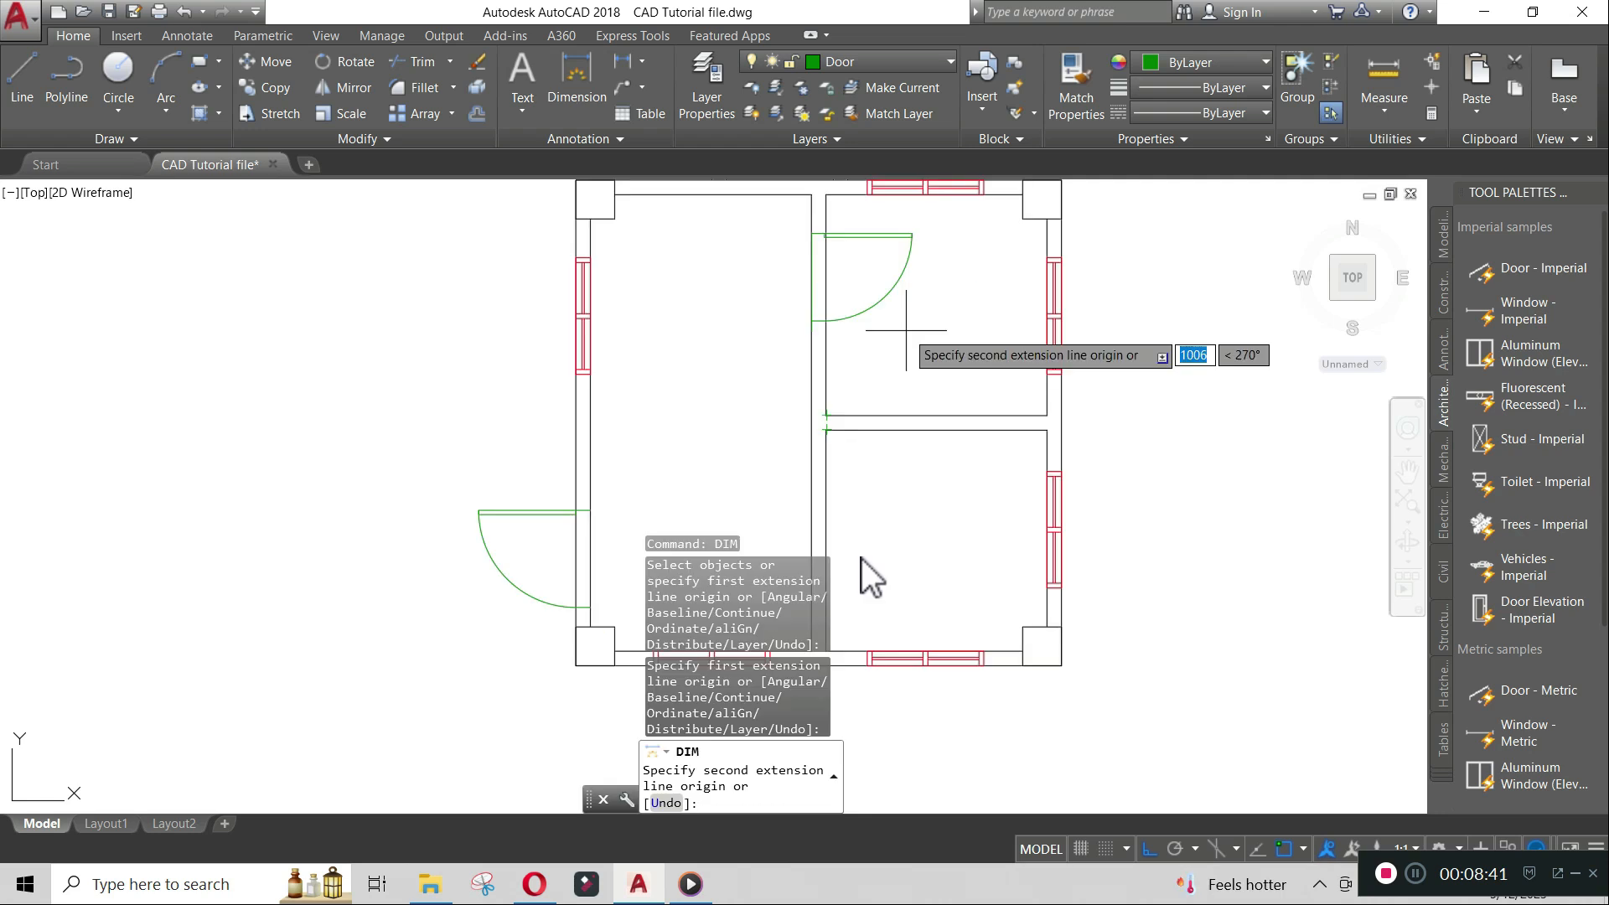
pyautogui.press('Escape')
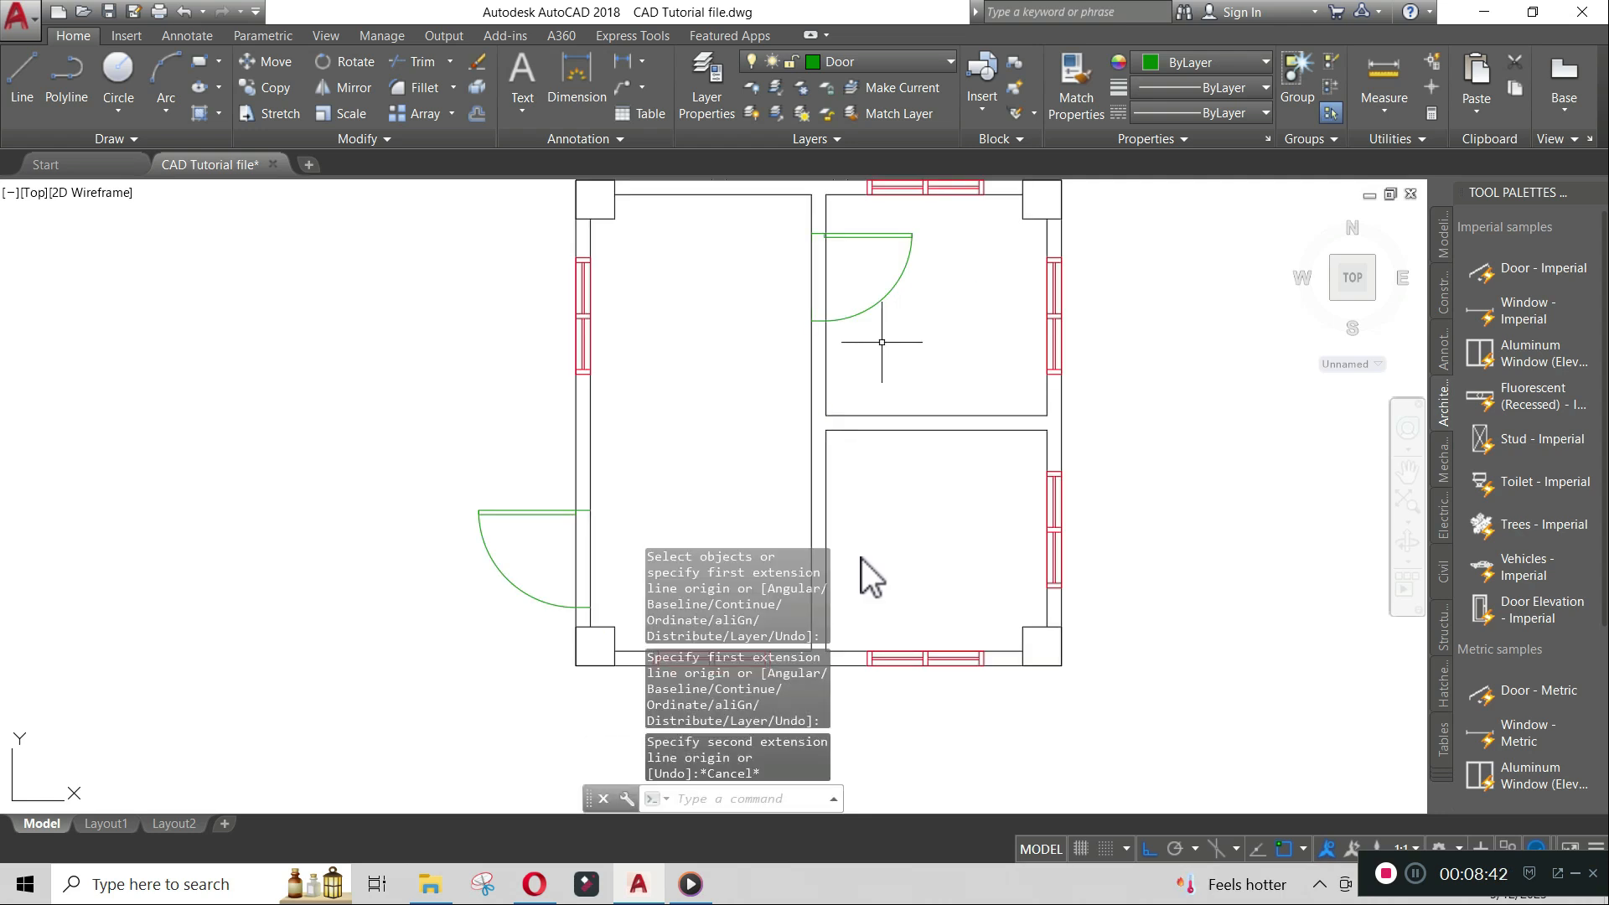
# - Copy the placed door 2350 straight down the interior wall into the lower room
pyautogui.write('CO')
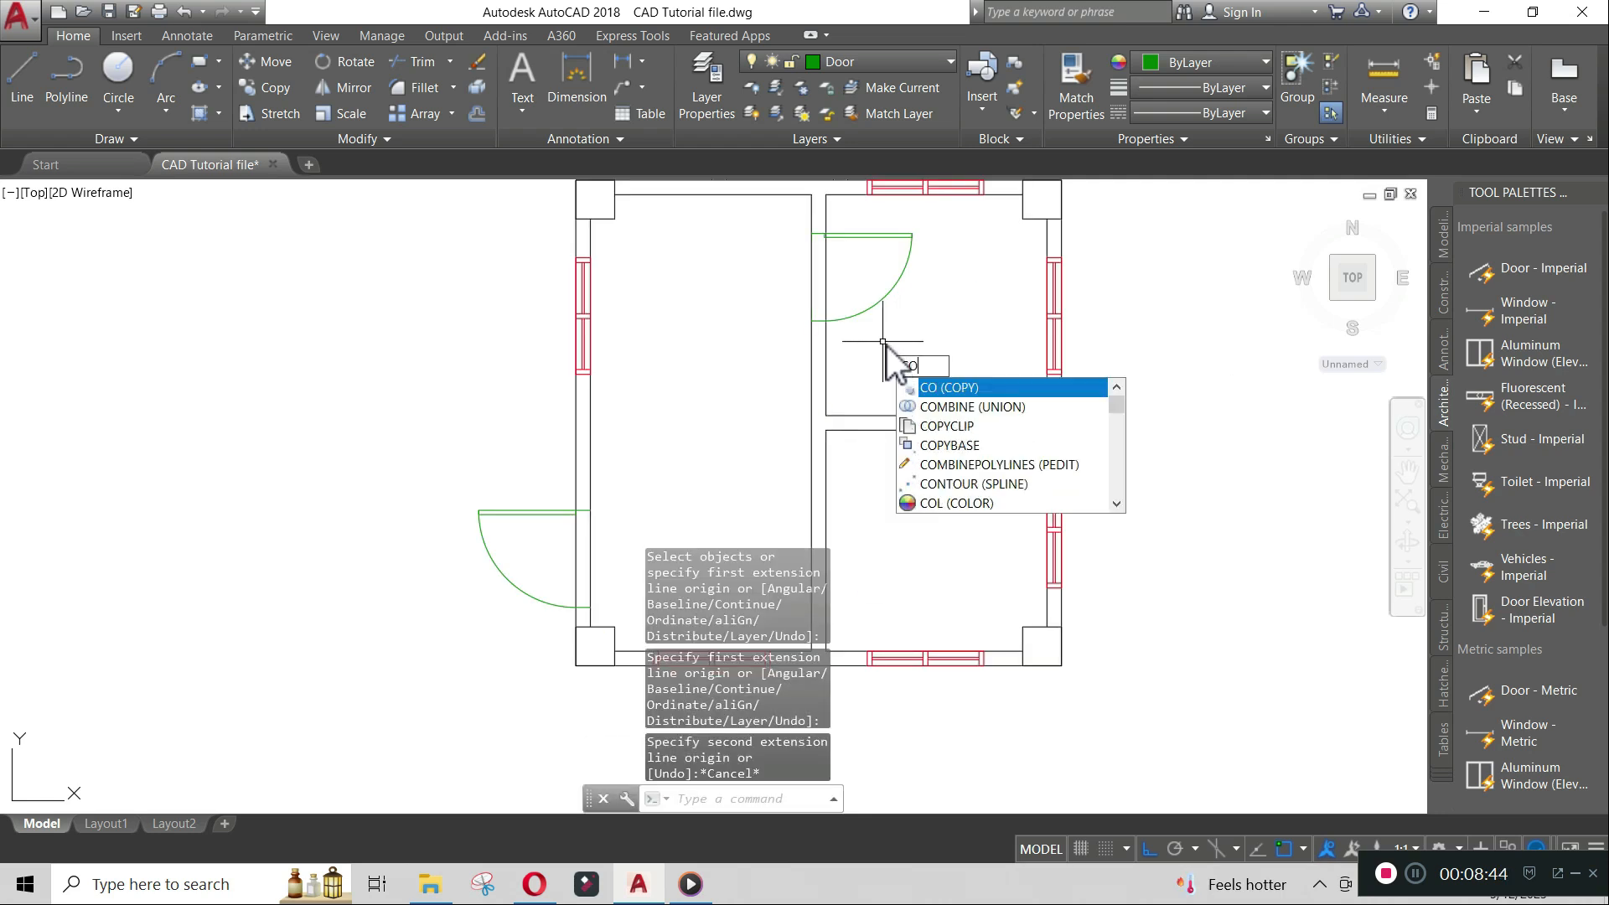
pyautogui.press('Return')
pyautogui.click(875, 306)
pyautogui.press('Return')
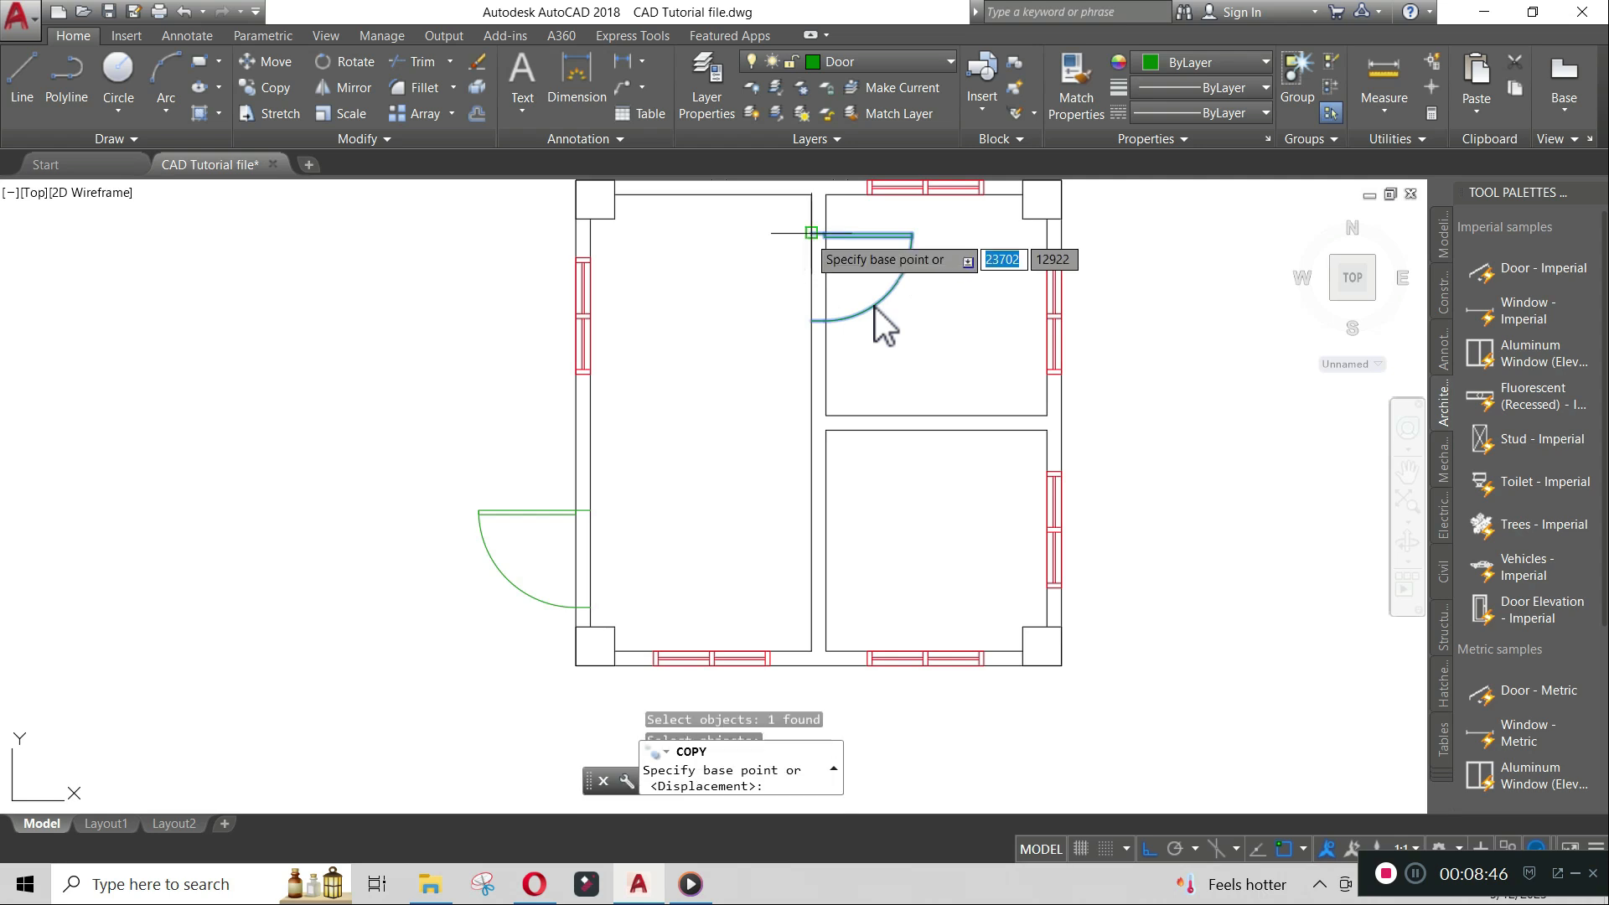
pyautogui.click(811, 233)
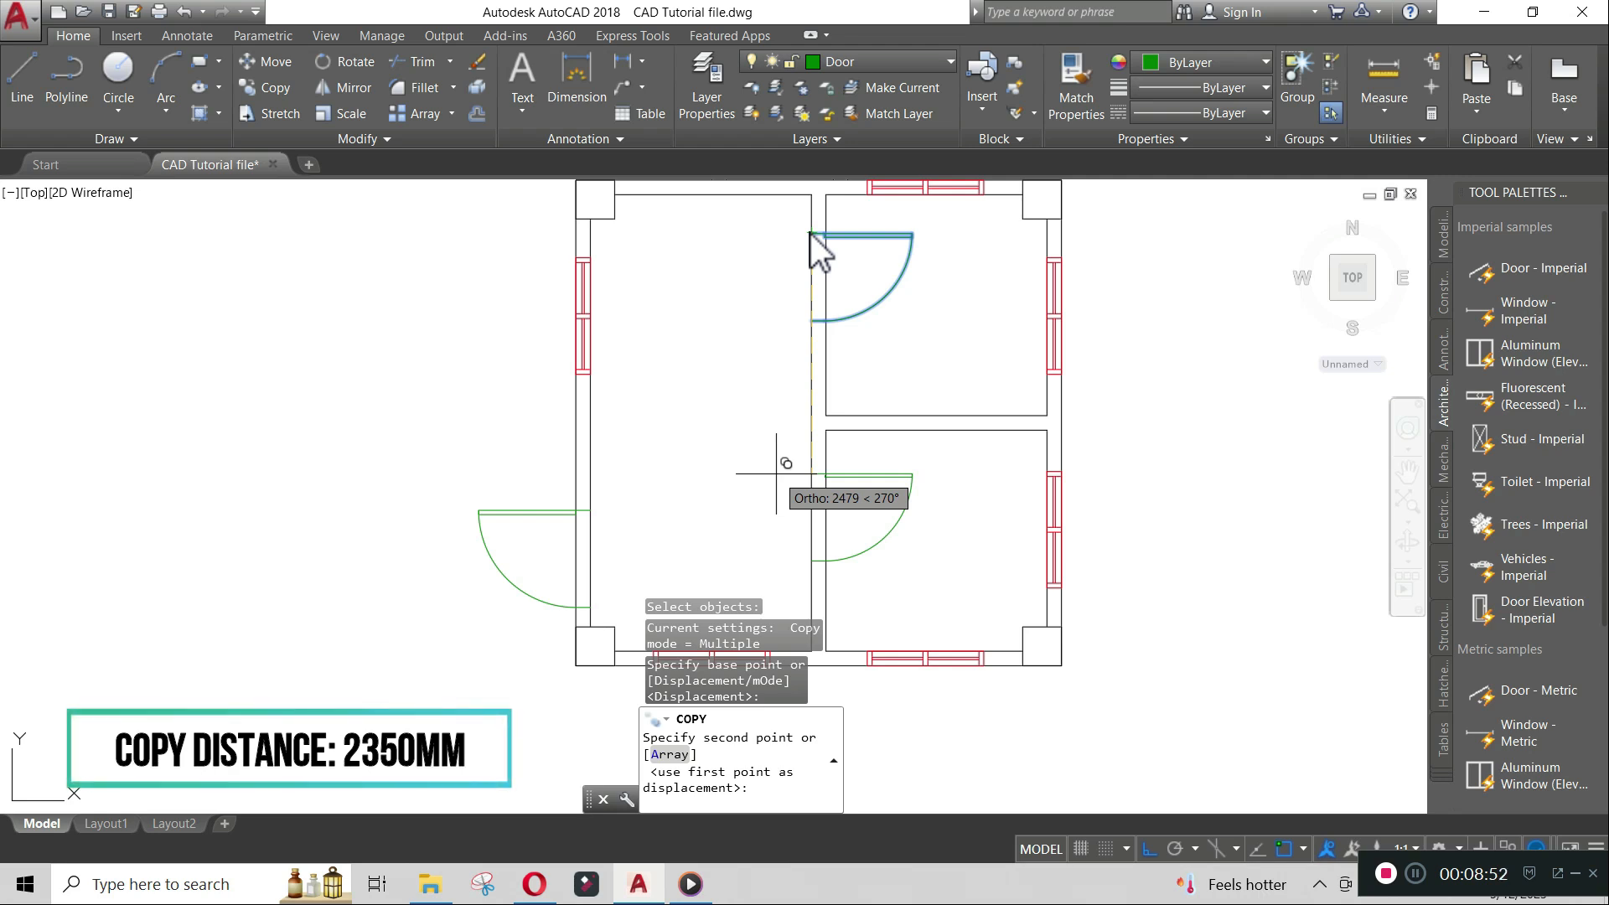
pyautogui.write('2350')
pyautogui.press('Return')
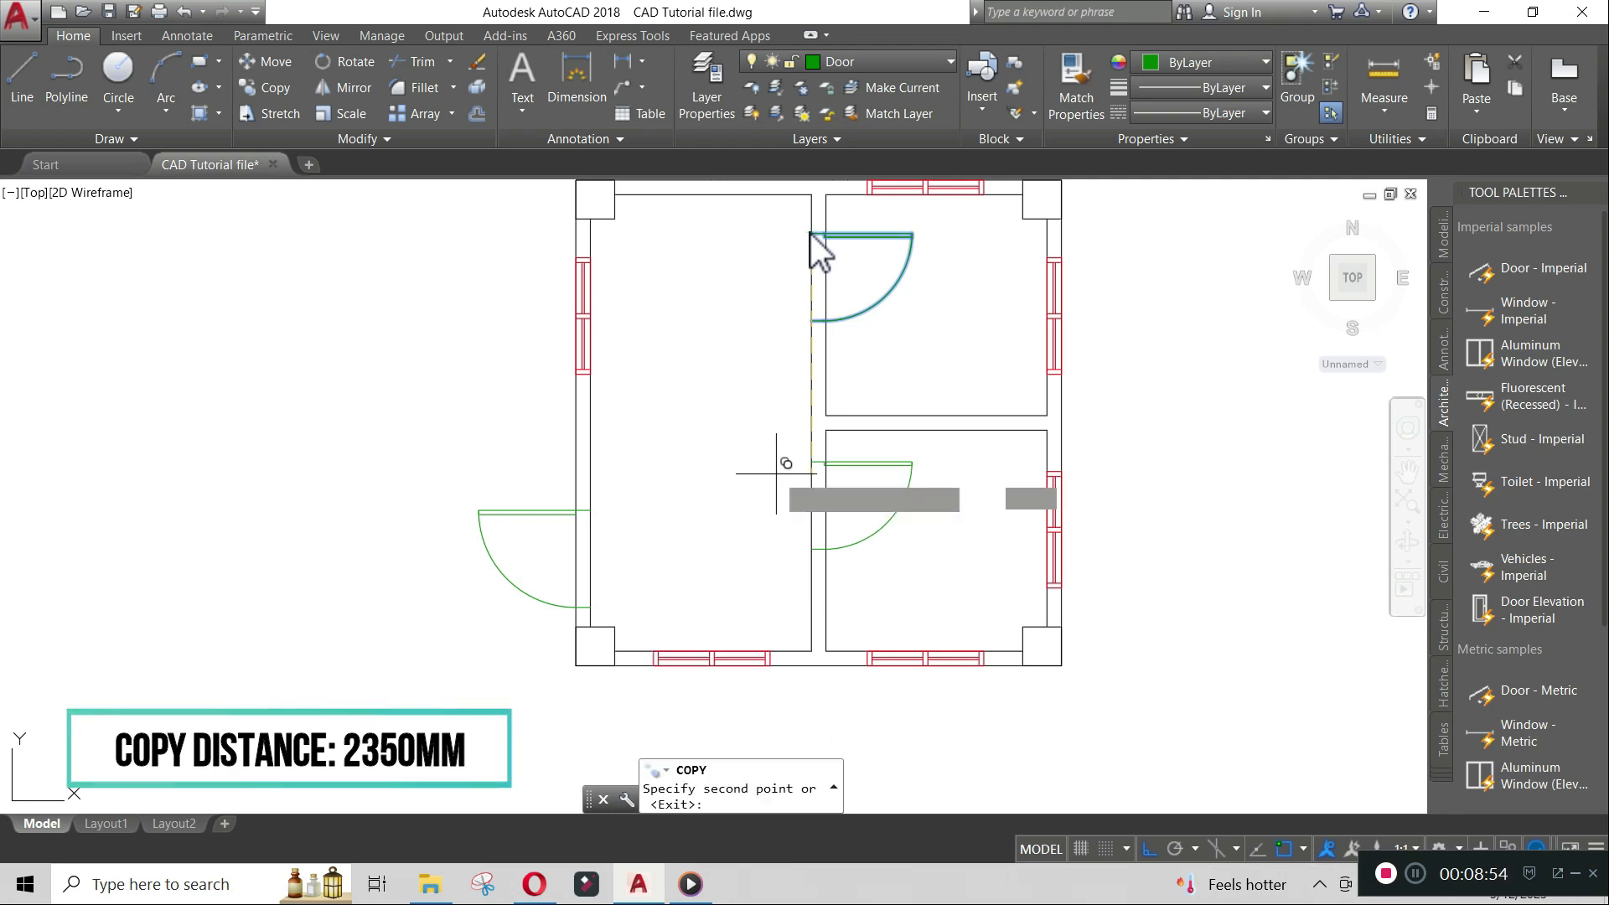
pyautogui.press('Escape')
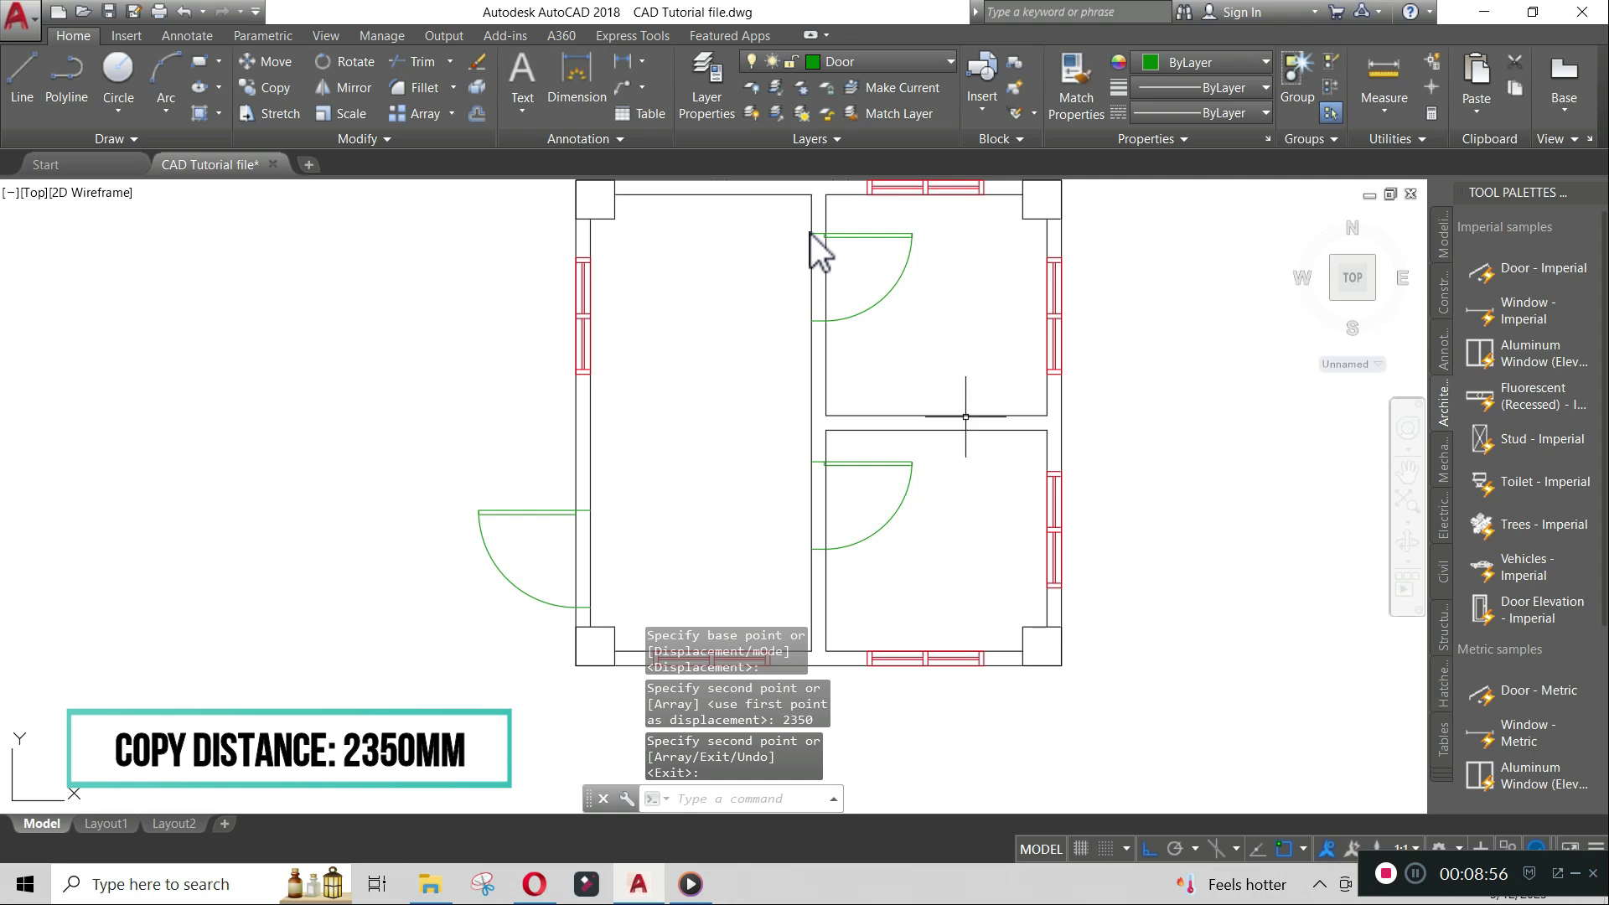
# - Copy the upper room's door to a free spot left of the floor plan
pyautogui.scroll(-2, 980, 369)
pyautogui.moveTo(981, 369)
pyautogui.mouseDown(button='middle')
pyautogui.moveTo(974, 348)
pyautogui.moveTo(989, 454)
pyautogui.mouseUp(button='middle')
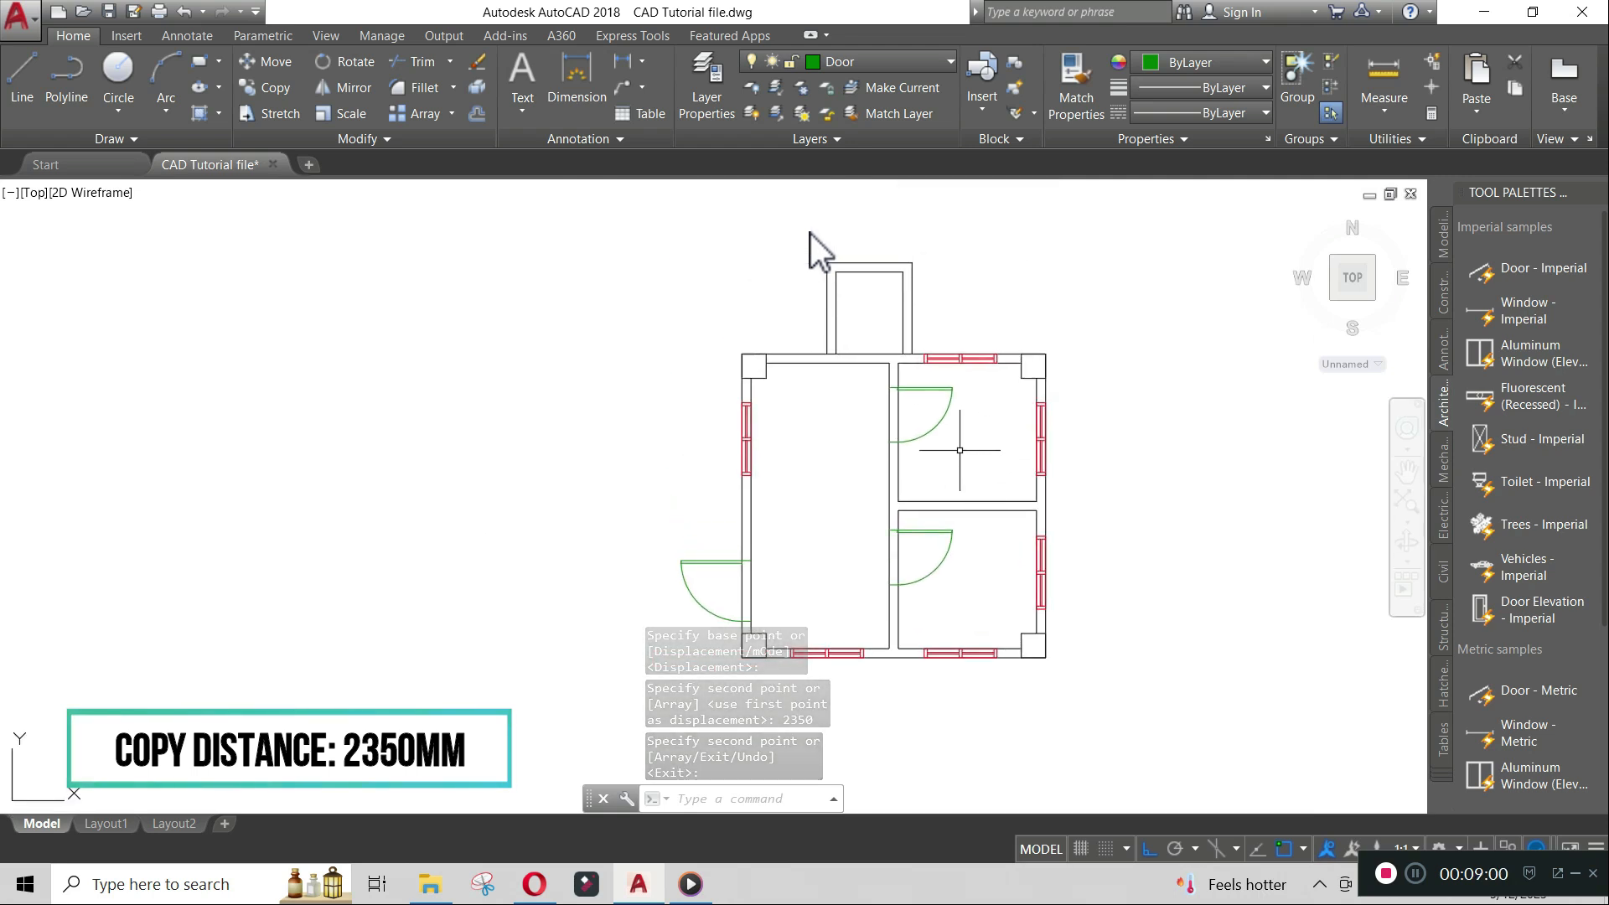
pyautogui.scroll(2, 920, 384)
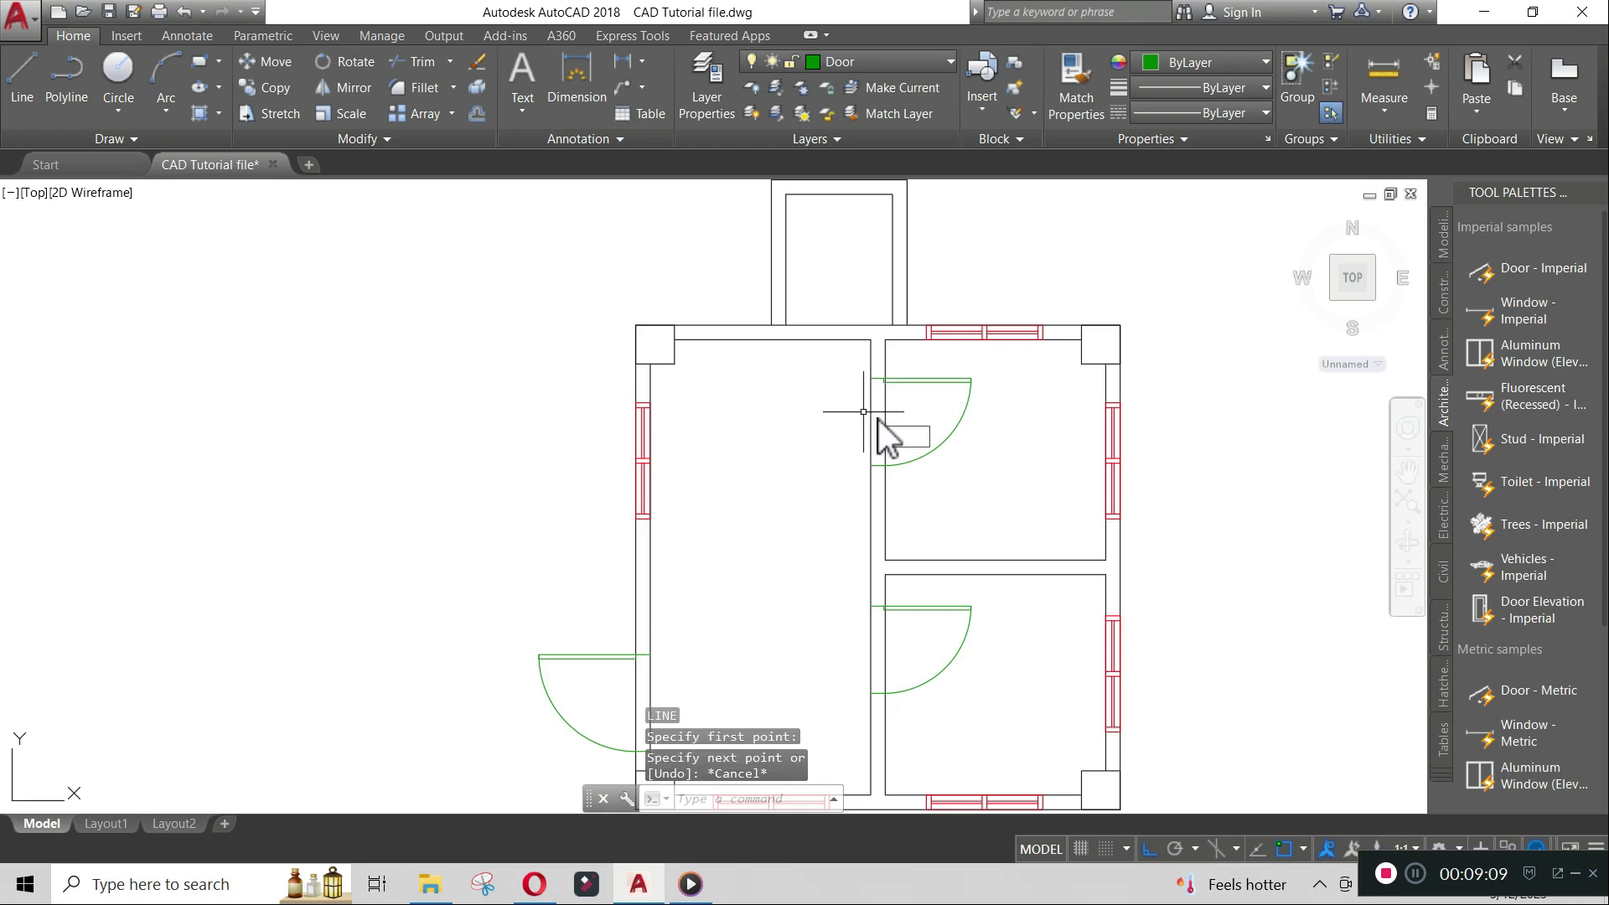
pyautogui.write('co')
pyautogui.press('Return')
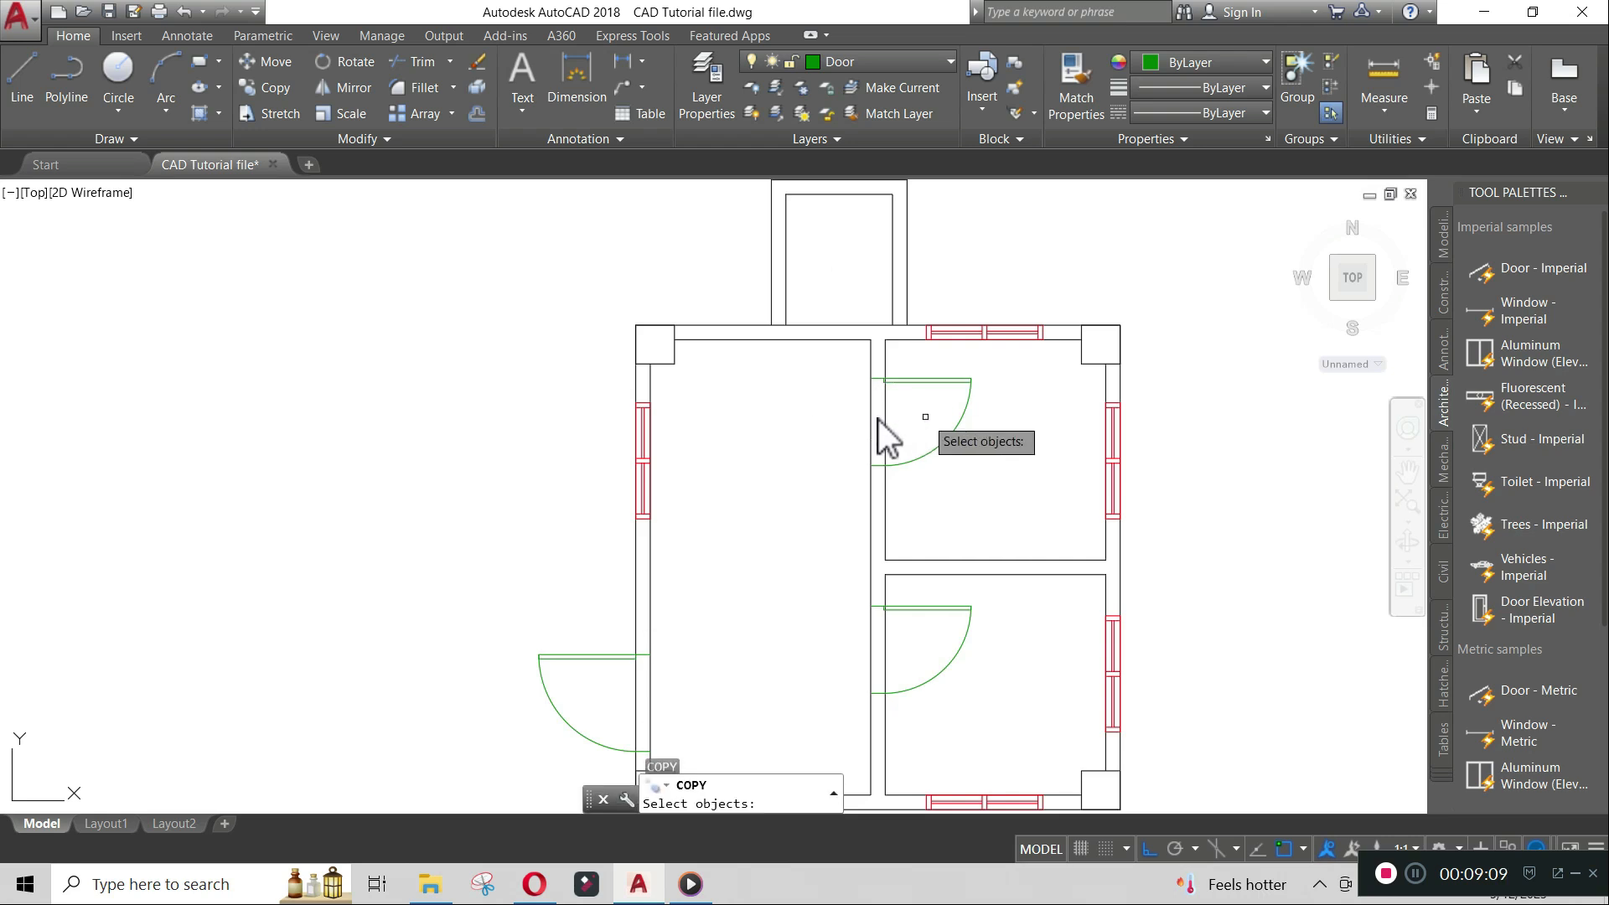
pyautogui.click(875, 421)
pyautogui.press('Return')
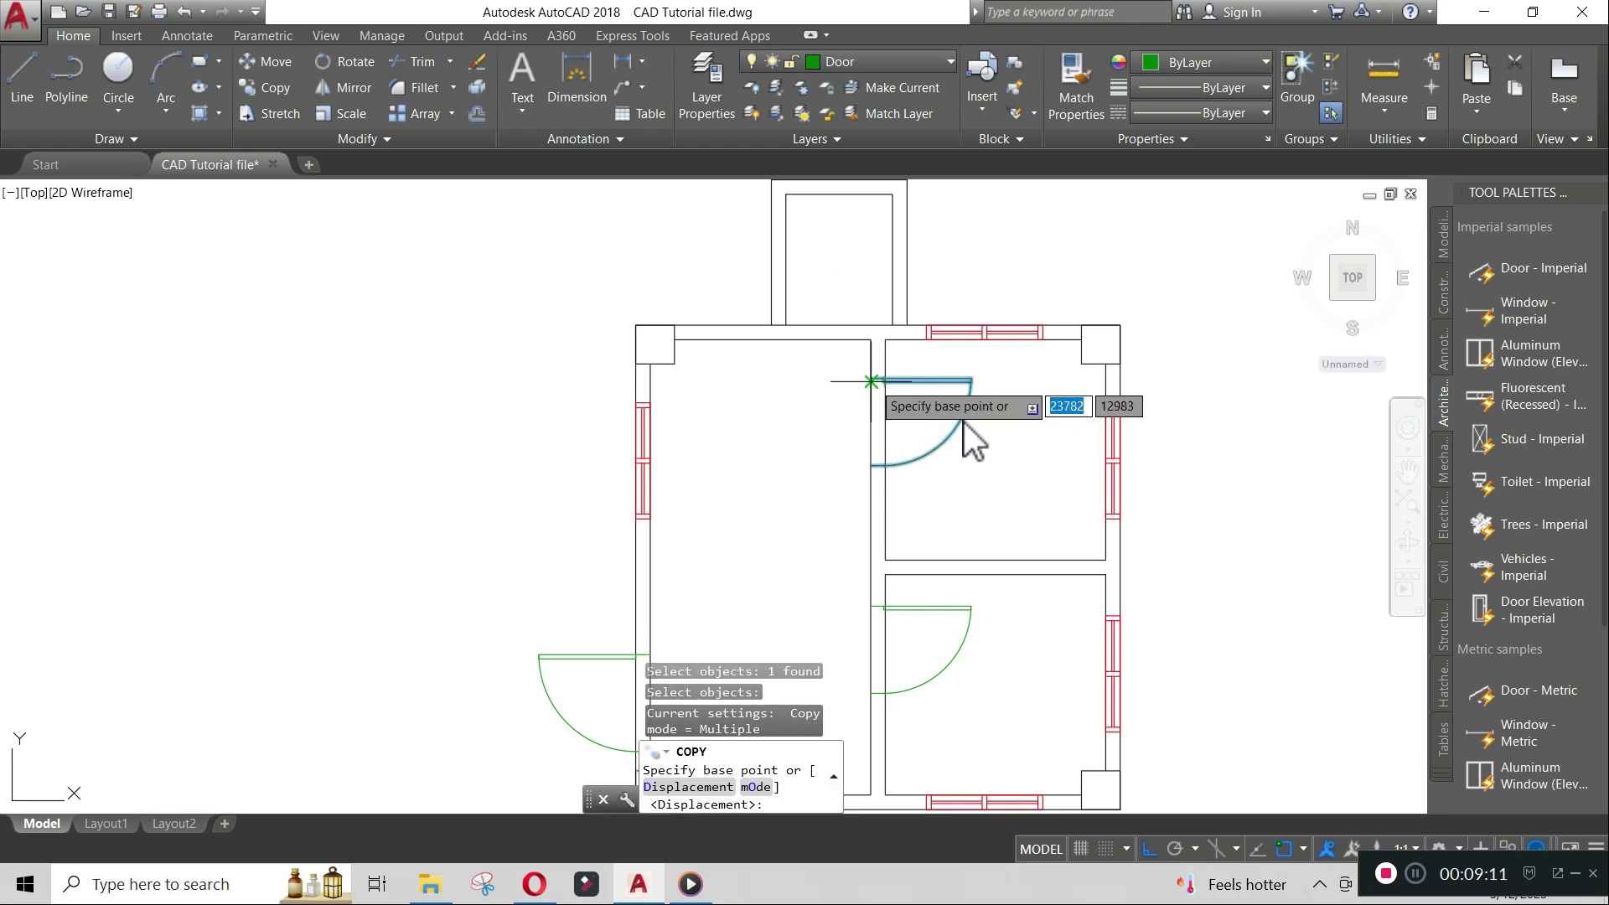
pyautogui.click(873, 384)
pyautogui.click(400, 381)
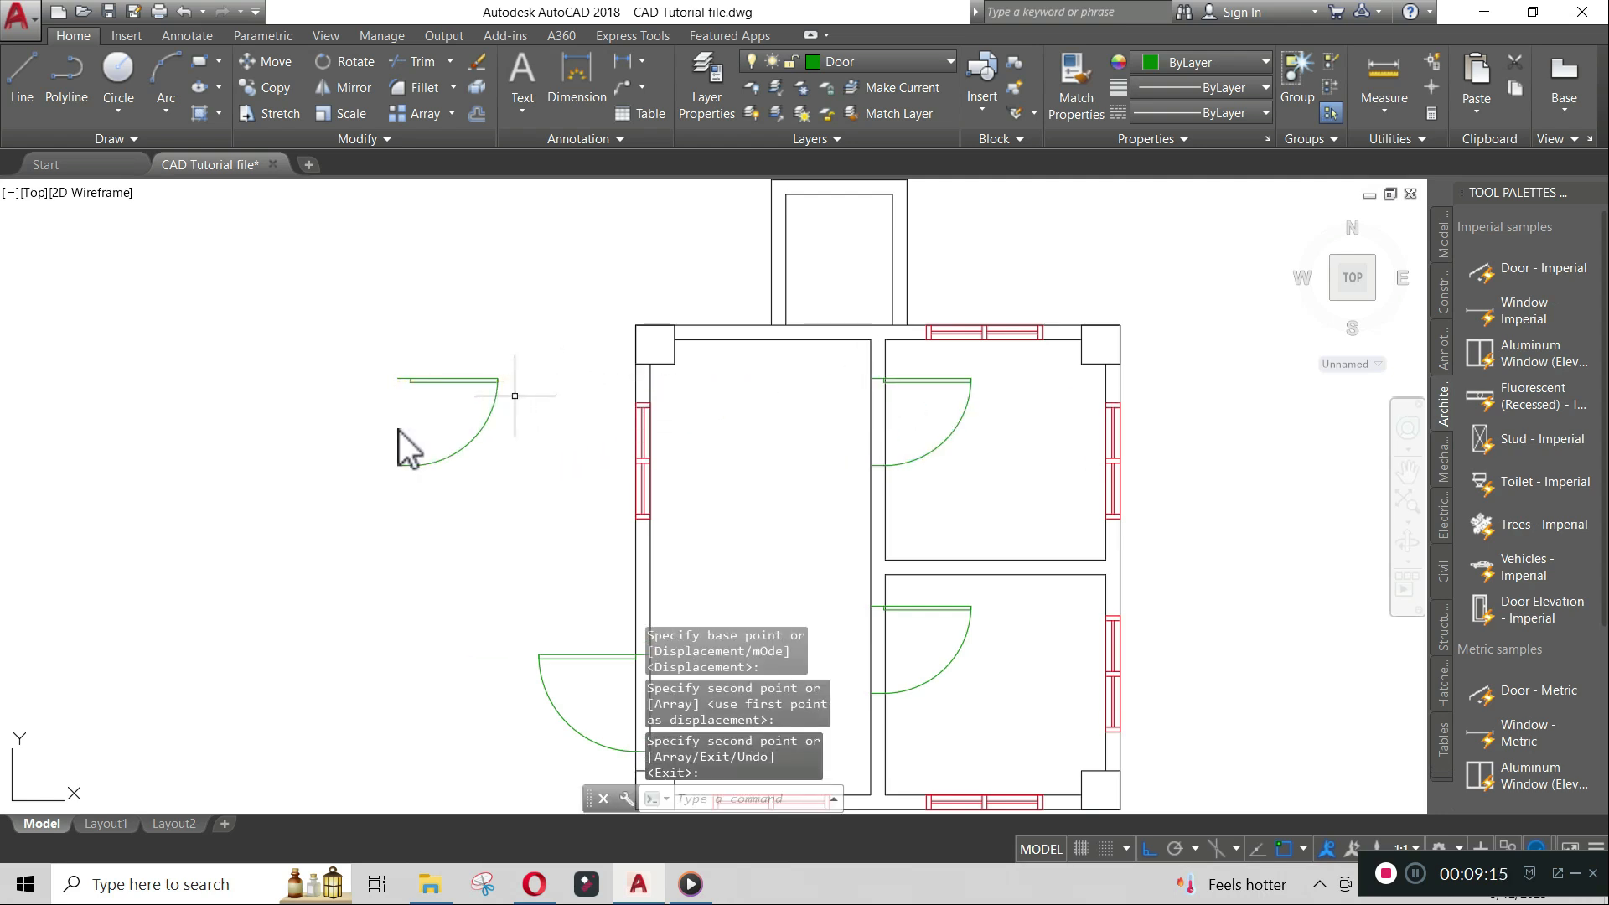
pyautogui.press('Return')
# - Flip the copied door's swing direction using its flip grips
pyautogui.click(492, 414)
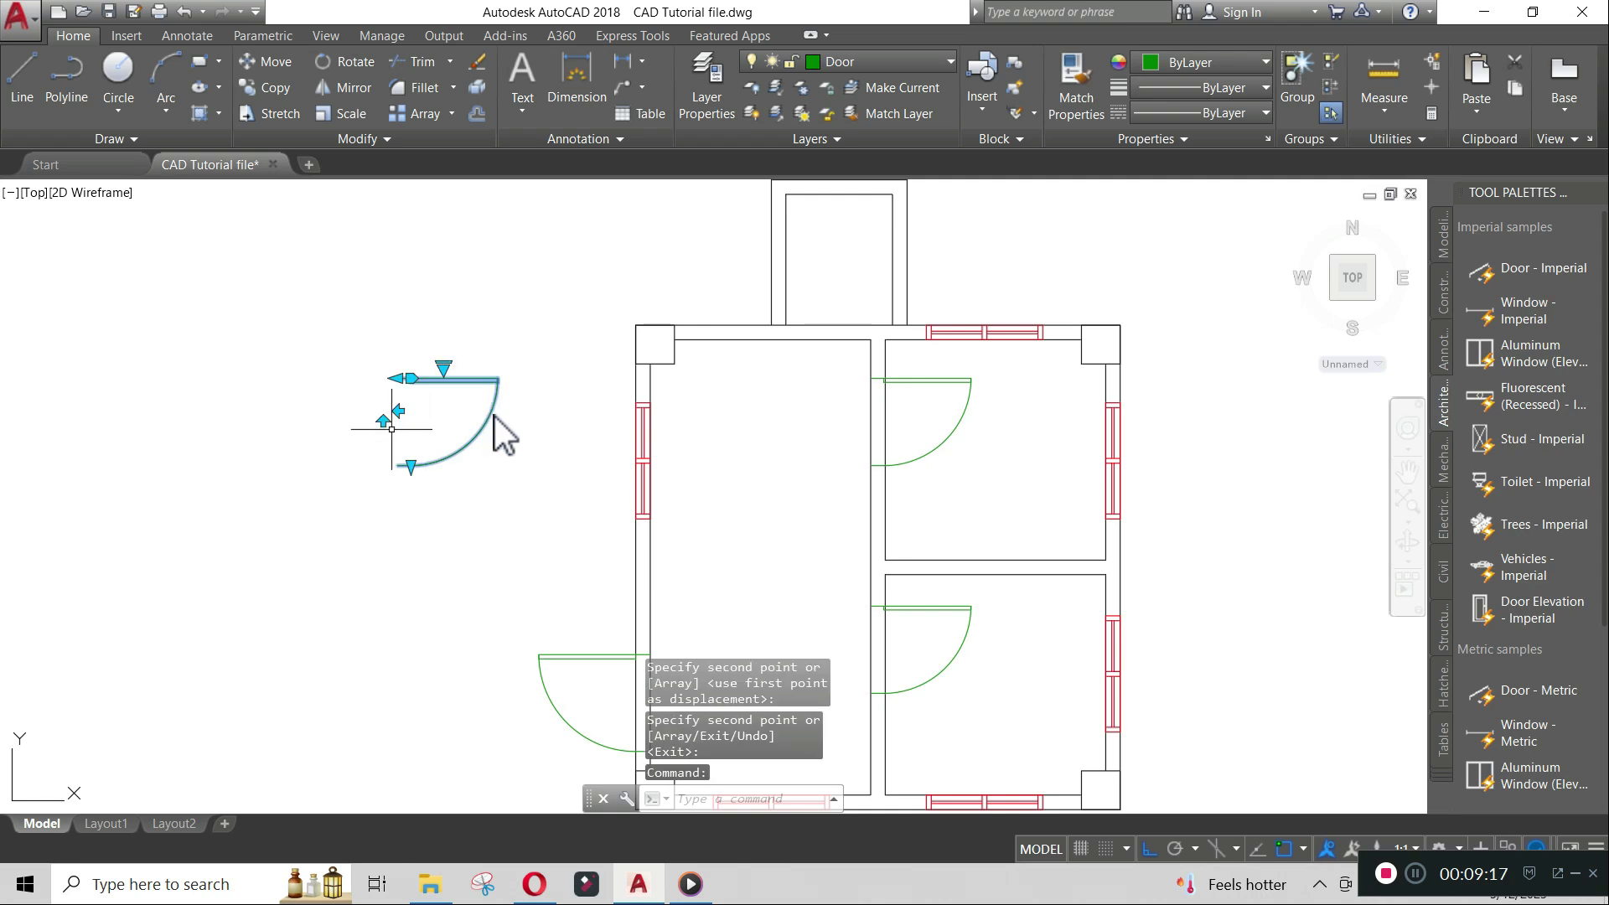
pyautogui.click(383, 421)
pyautogui.click(393, 465)
pyautogui.click(425, 424)
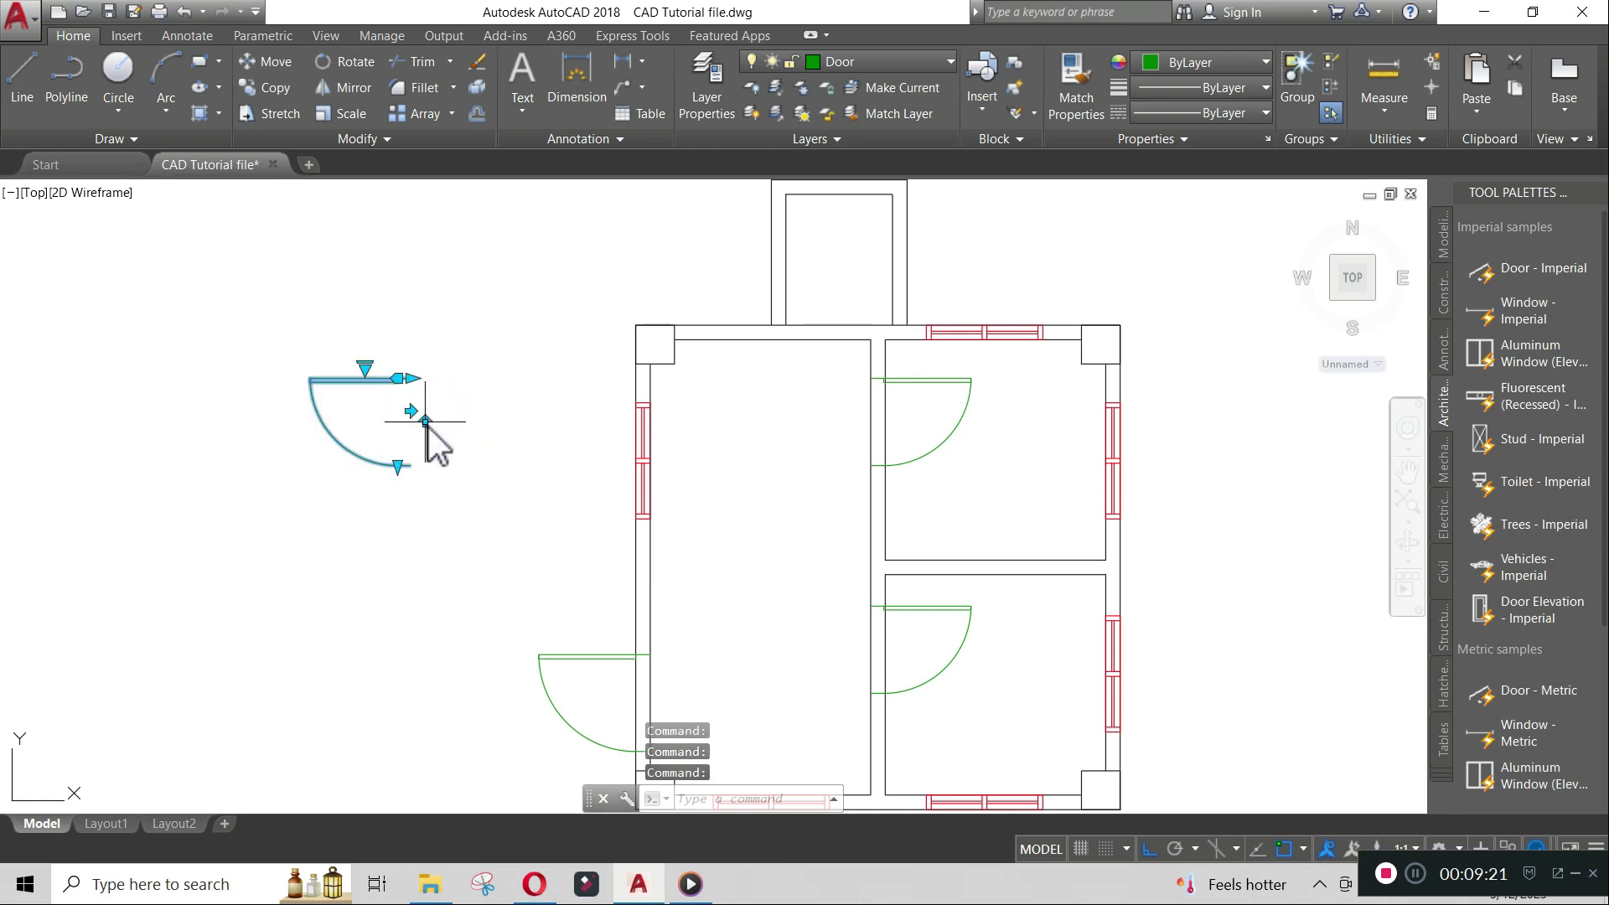
pyautogui.press('Escape')
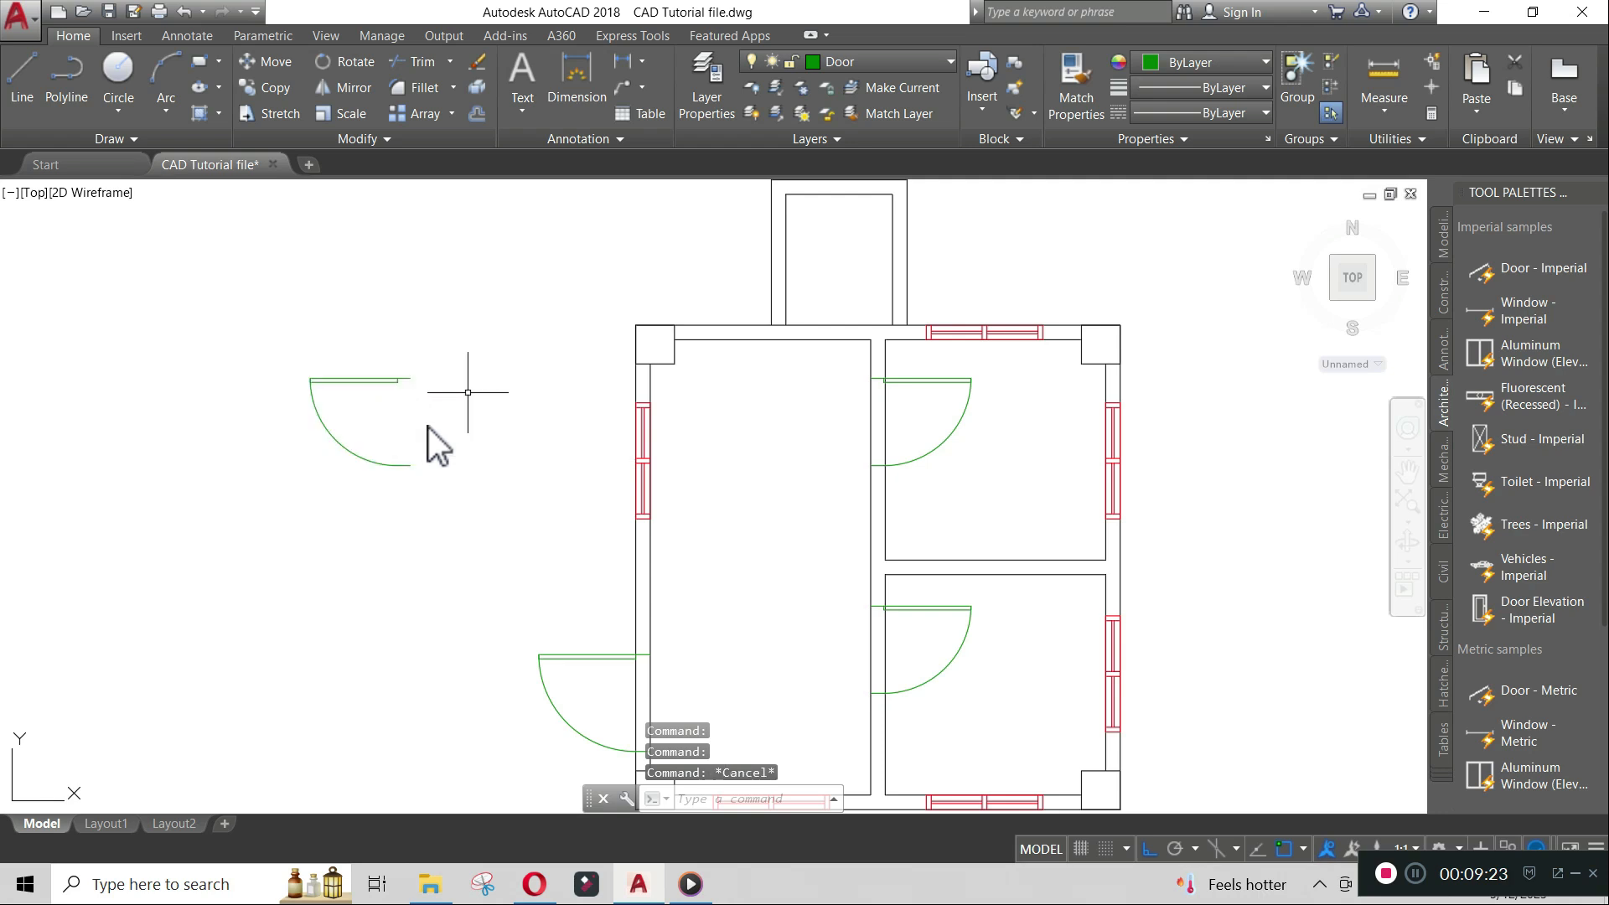
# - Rotate the copied door 270° about its hinge end point so it stands vertically
pyautogui.write('RO')
pyautogui.press('Return')
pyautogui.click(445, 488)
pyautogui.click(374, 451)
pyautogui.press('Return')
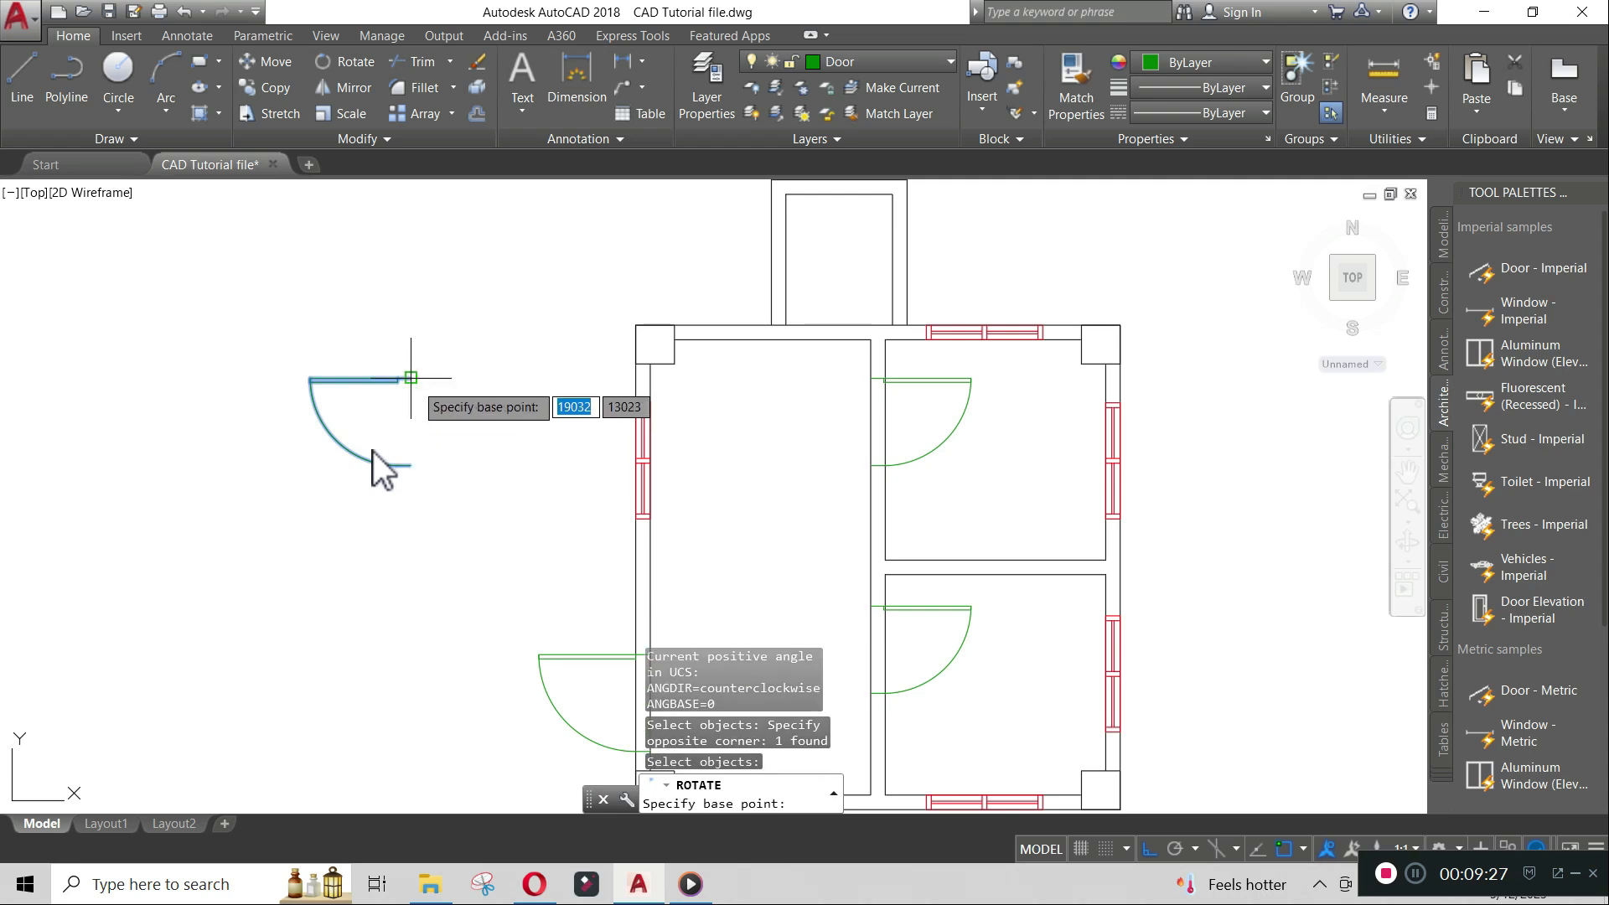
pyautogui.click(411, 379)
pyautogui.click(444, 493)
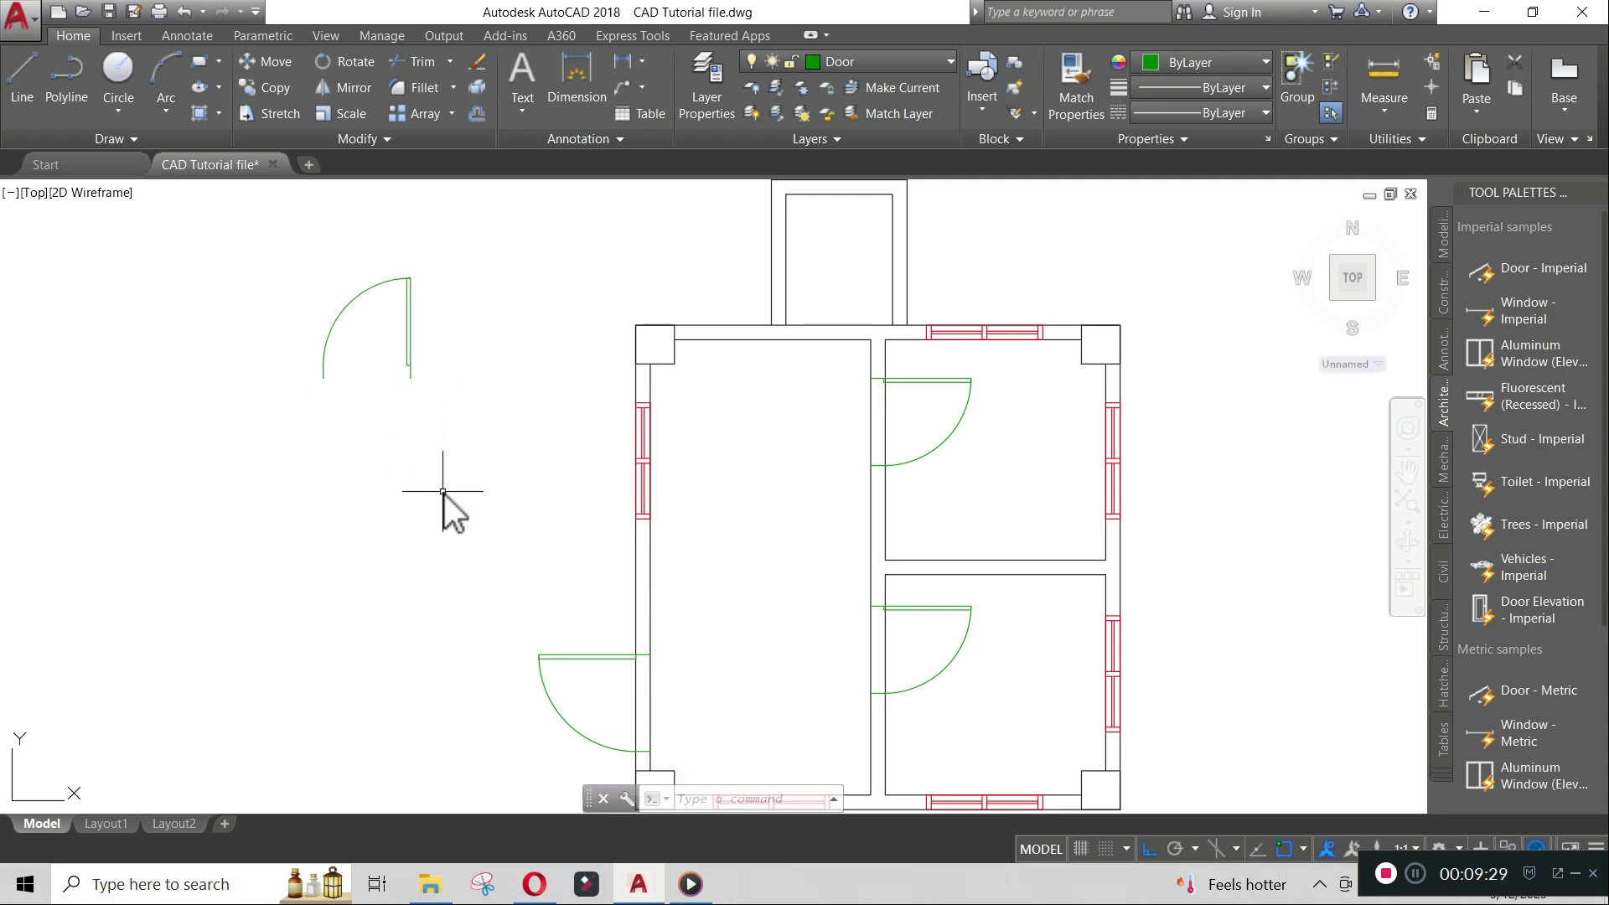
# - Copy the vertical door about 1800 units to the right
pyautogui.write('CO')
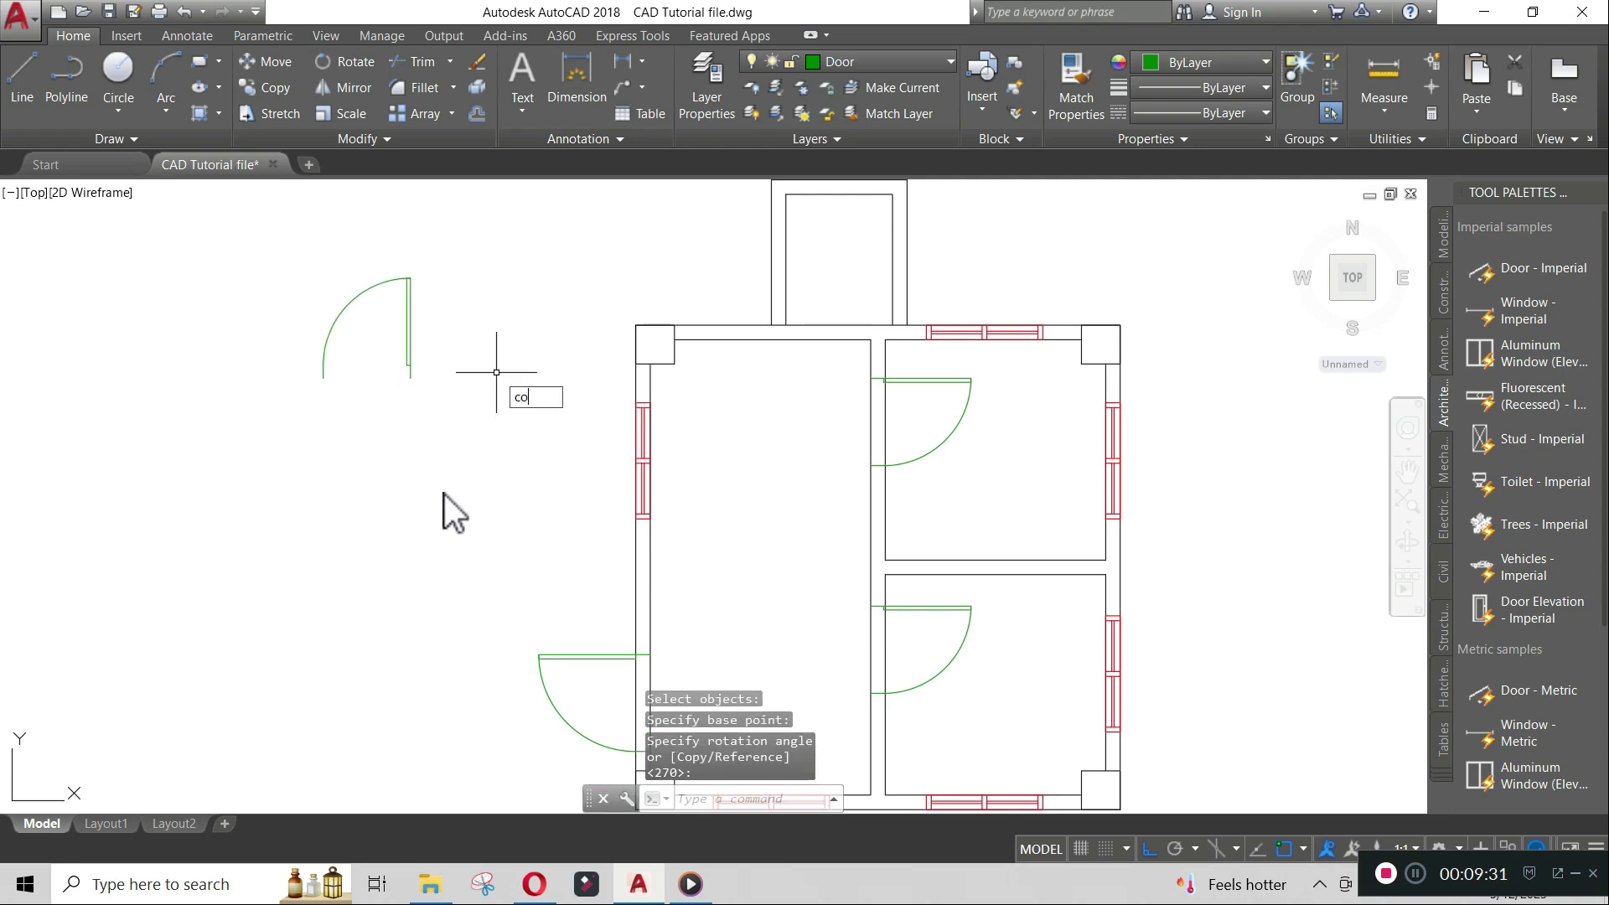
pyautogui.press('Return')
pyautogui.click(410, 332)
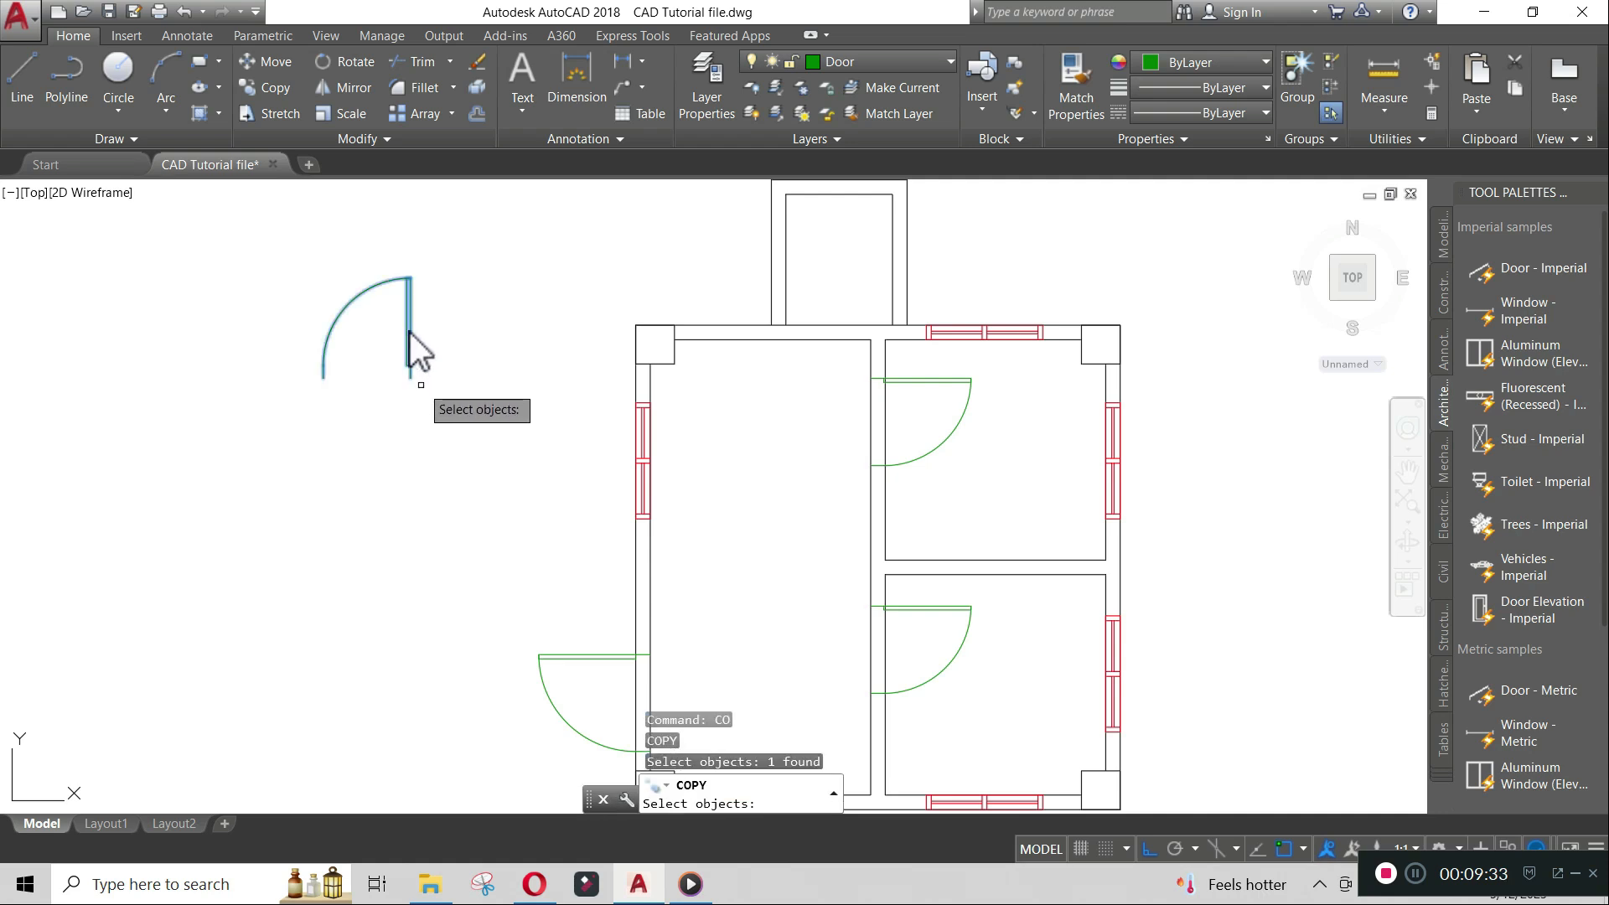
pyautogui.press('Return')
pyautogui.click(411, 379)
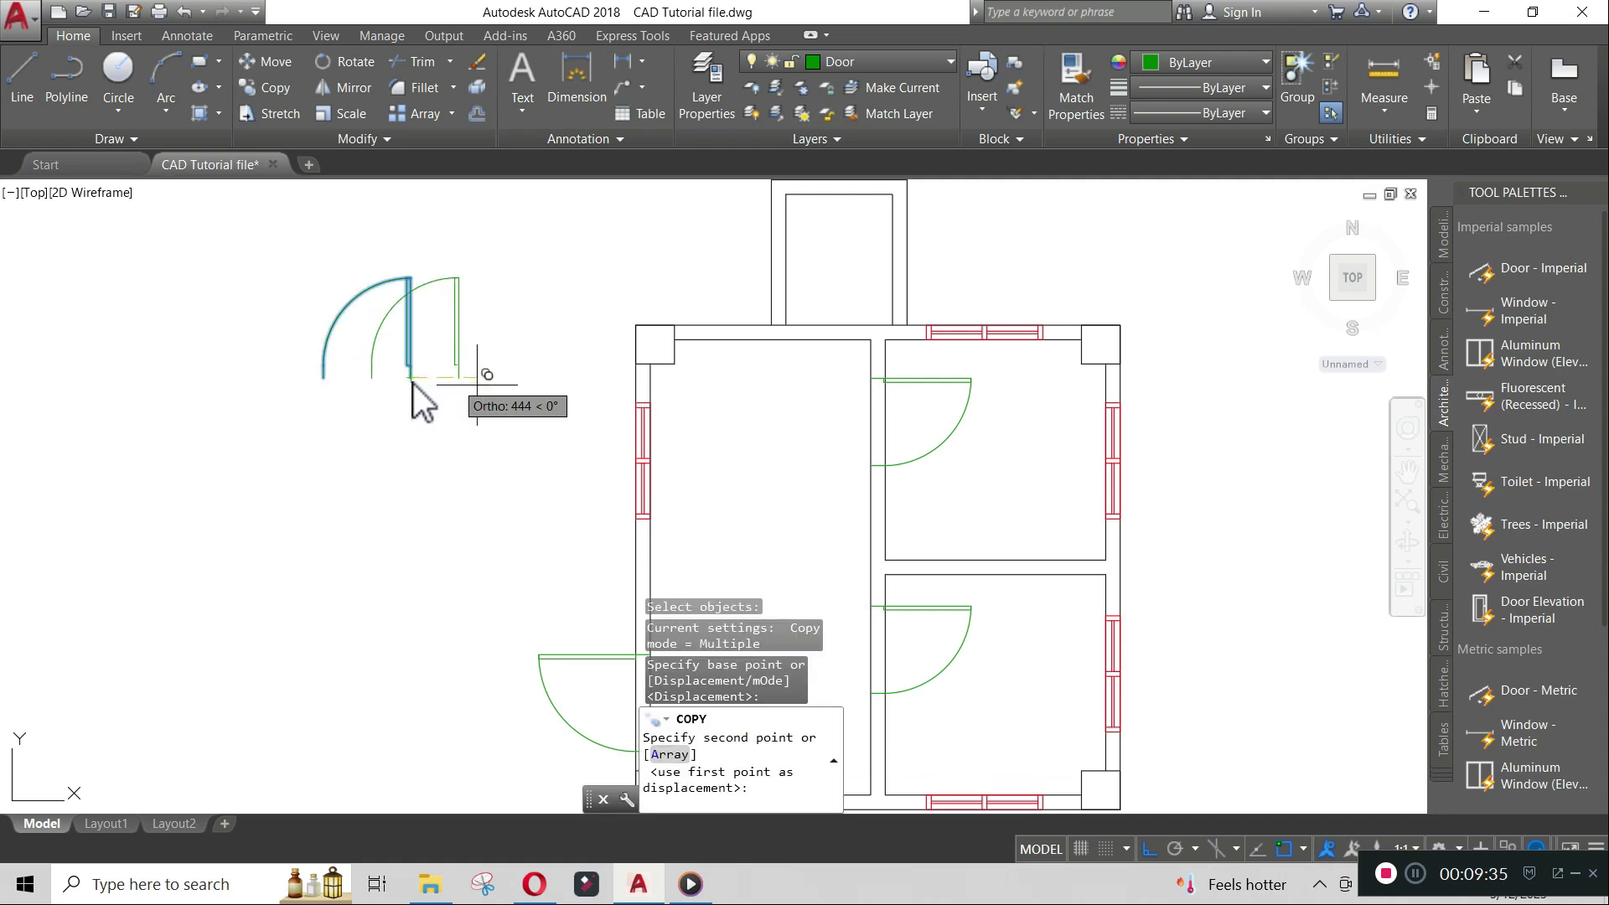
pyautogui.click(586, 404)
pyautogui.press('Return')
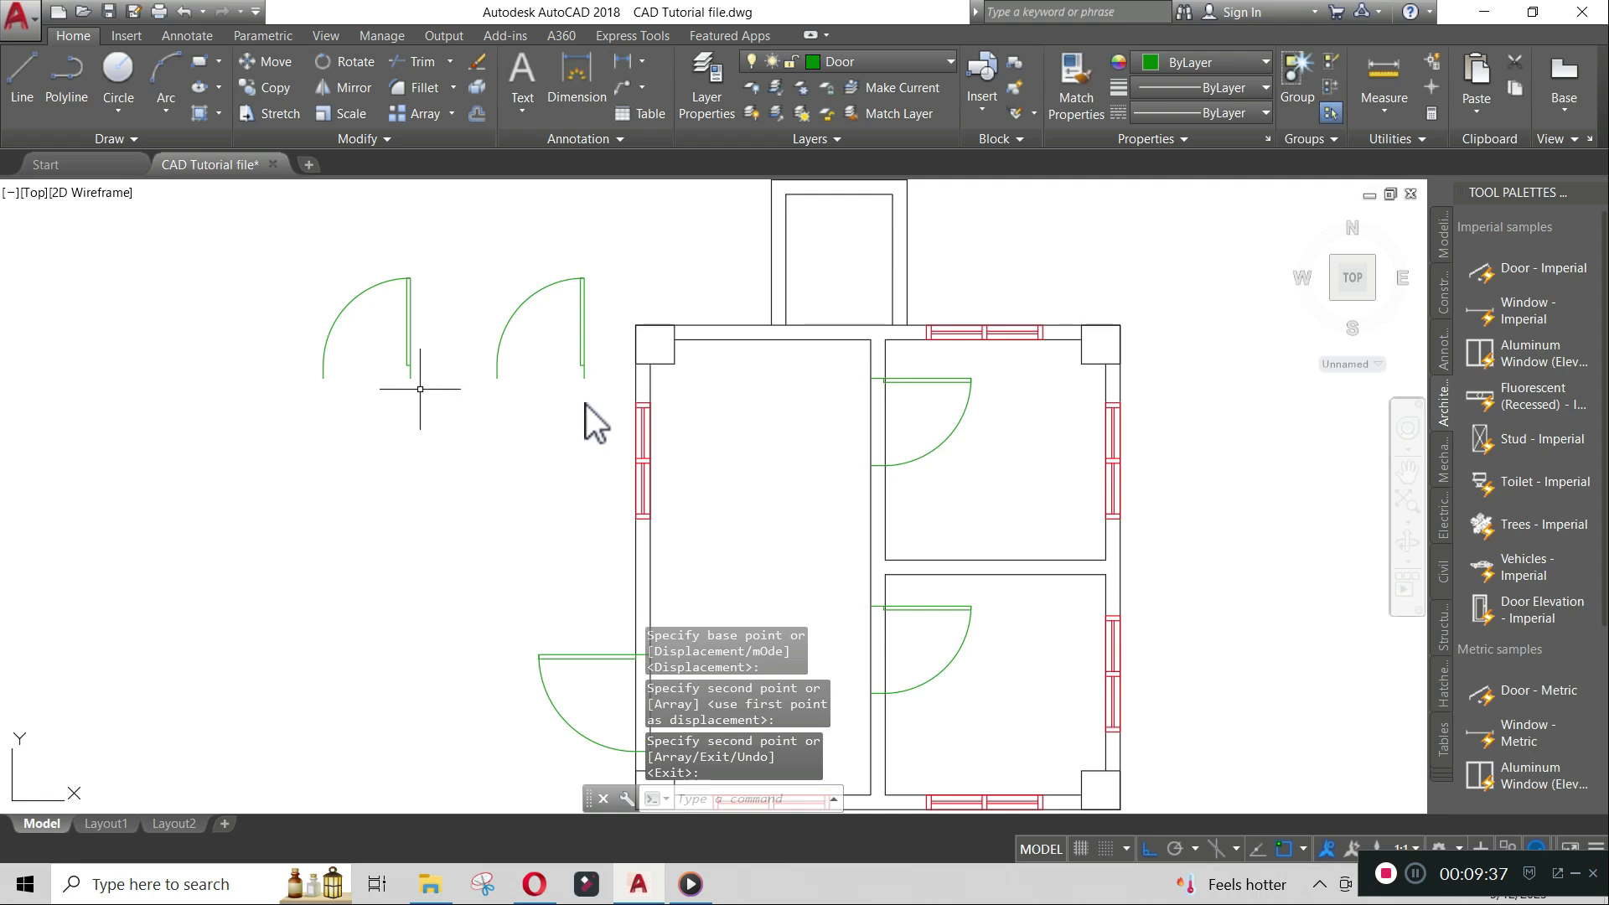
# - Draw an 800-unit horizontal line leftward from the first vertical door's lower end point
pyautogui.write('l')
pyautogui.press('Return')
pyautogui.click(410, 379)
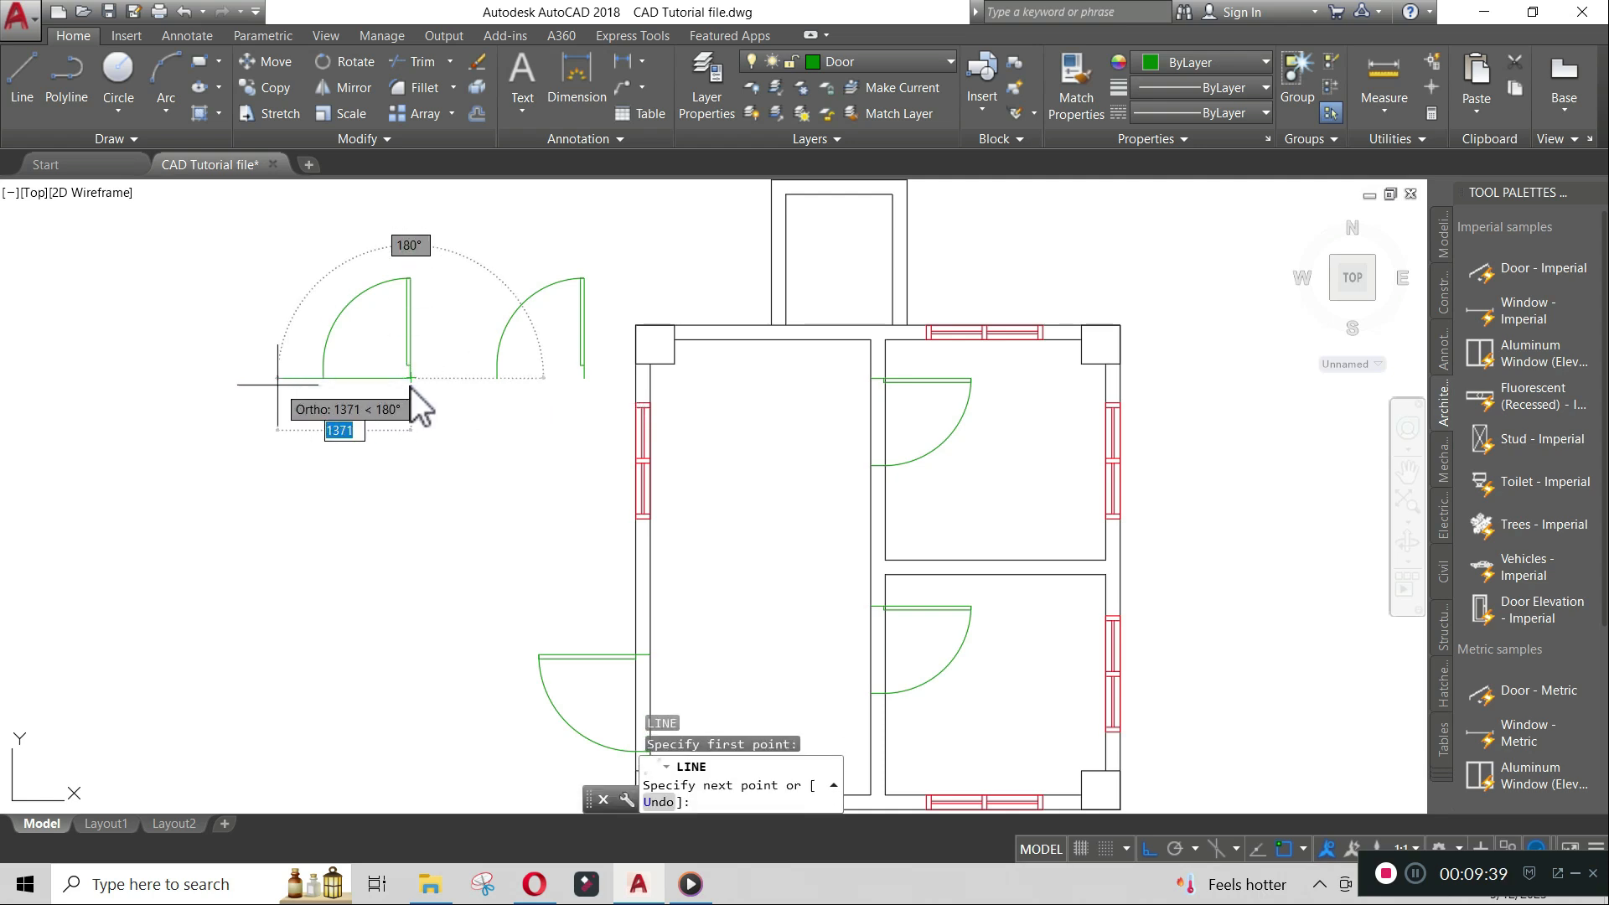
pyautogui.write('800')
pyautogui.press('Return')
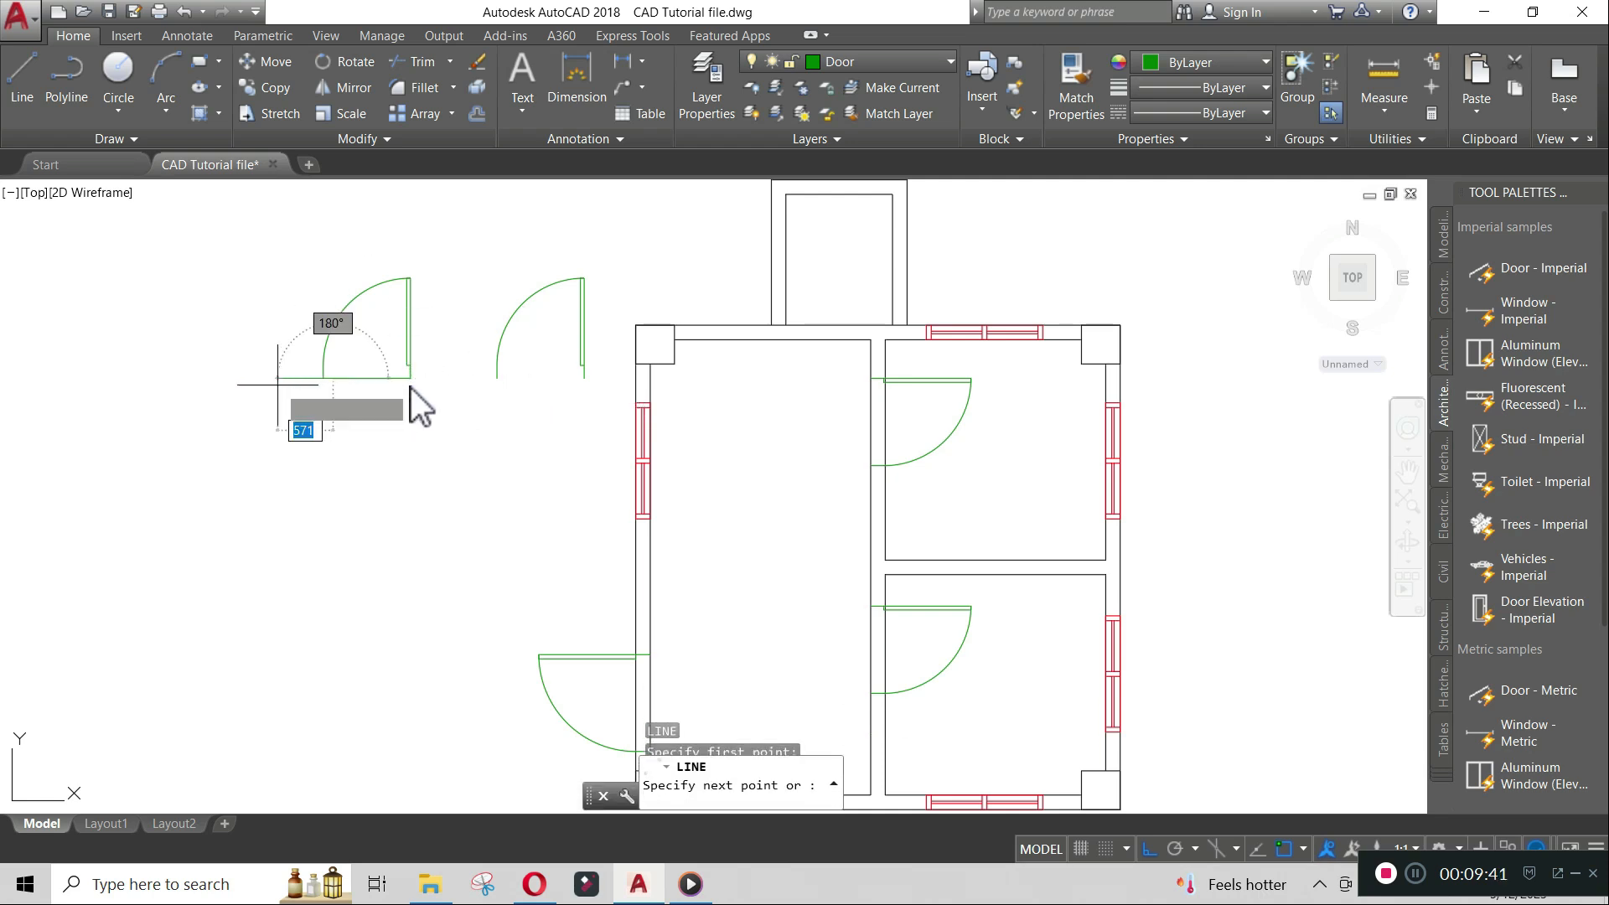
pyautogui.press('Escape')
# - Draw a 700-unit horizontal line leftward from the second vertical door's lower end point
pyautogui.press('Return')
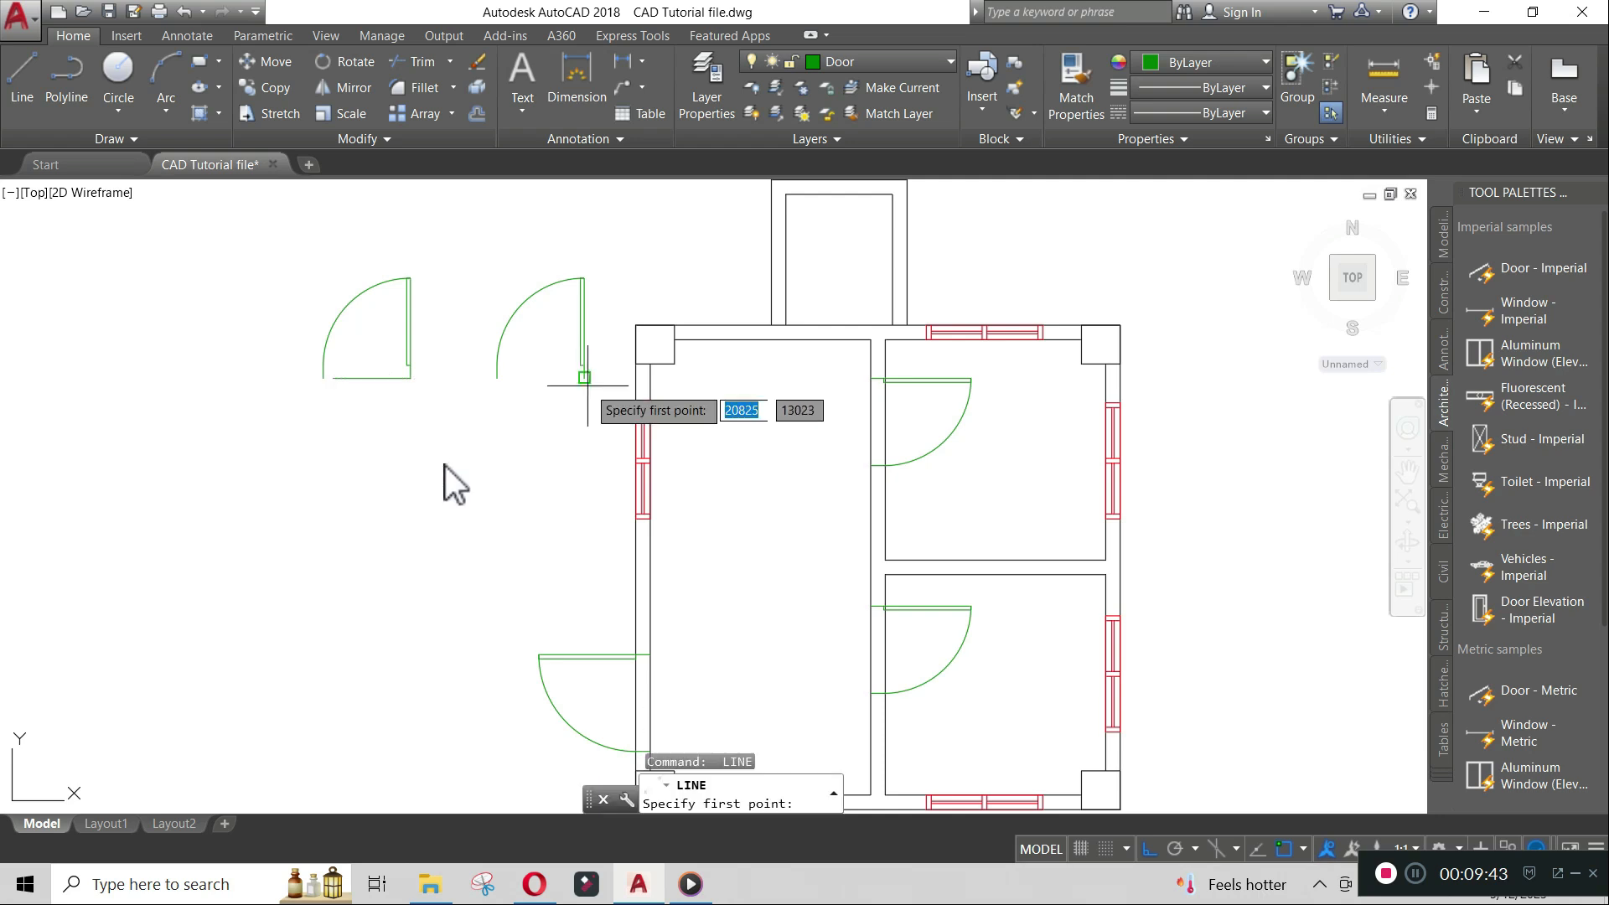
pyautogui.click(585, 379)
pyautogui.write('700')
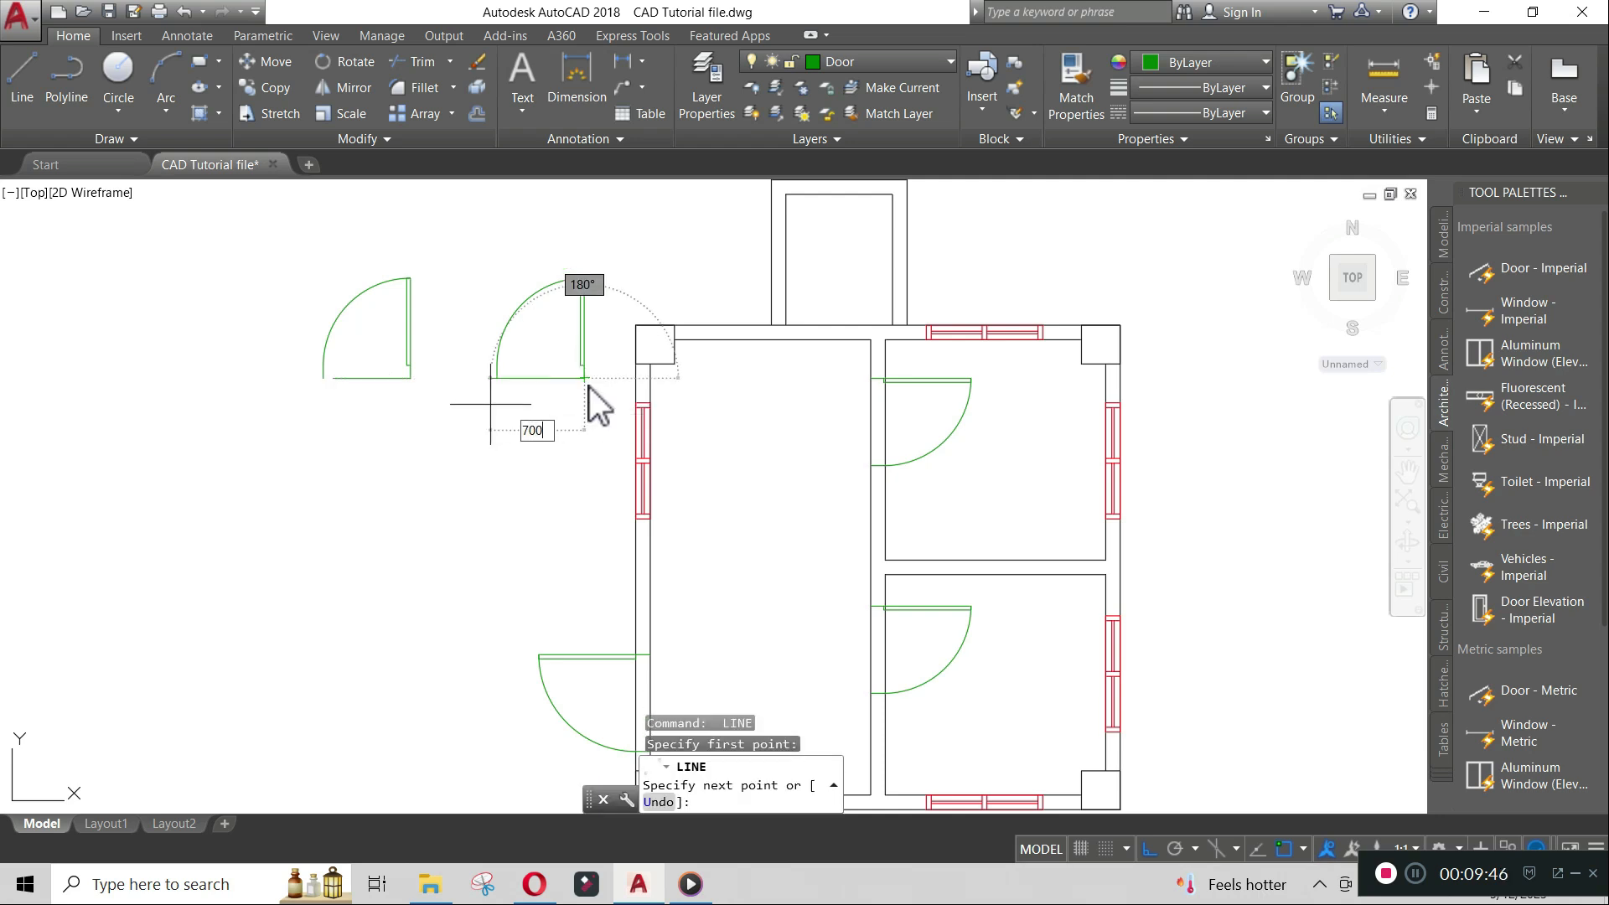
pyautogui.press('Return')
pyautogui.press('Return')
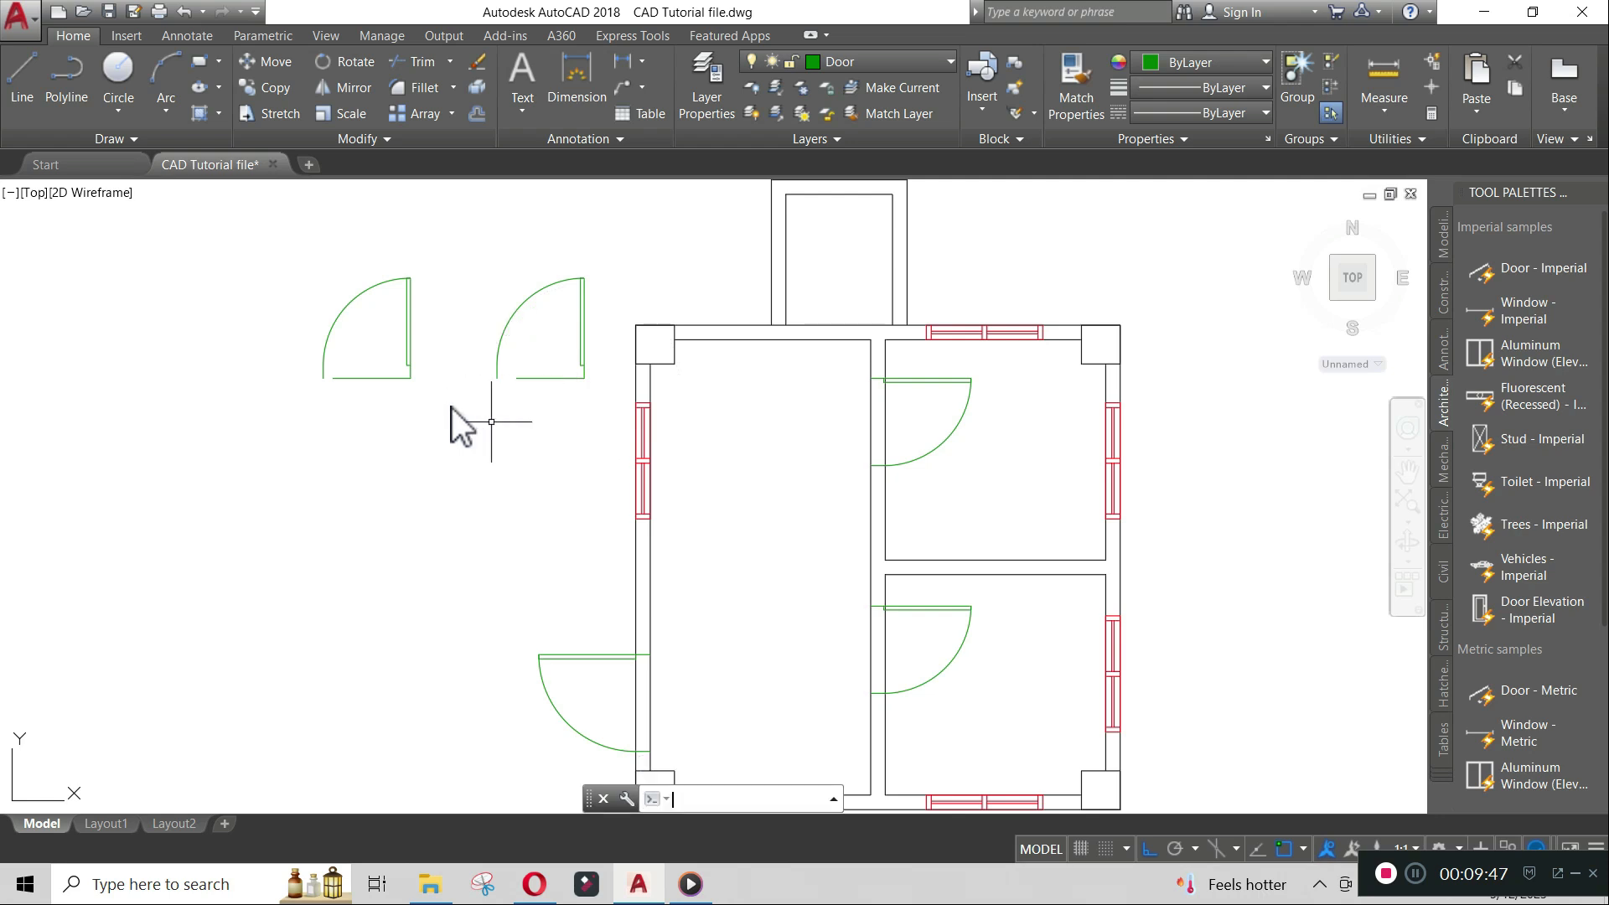
# - Scale the first vertical door down by reference about its hinge end point to fit the line beneath it
pyautogui.write('SC')
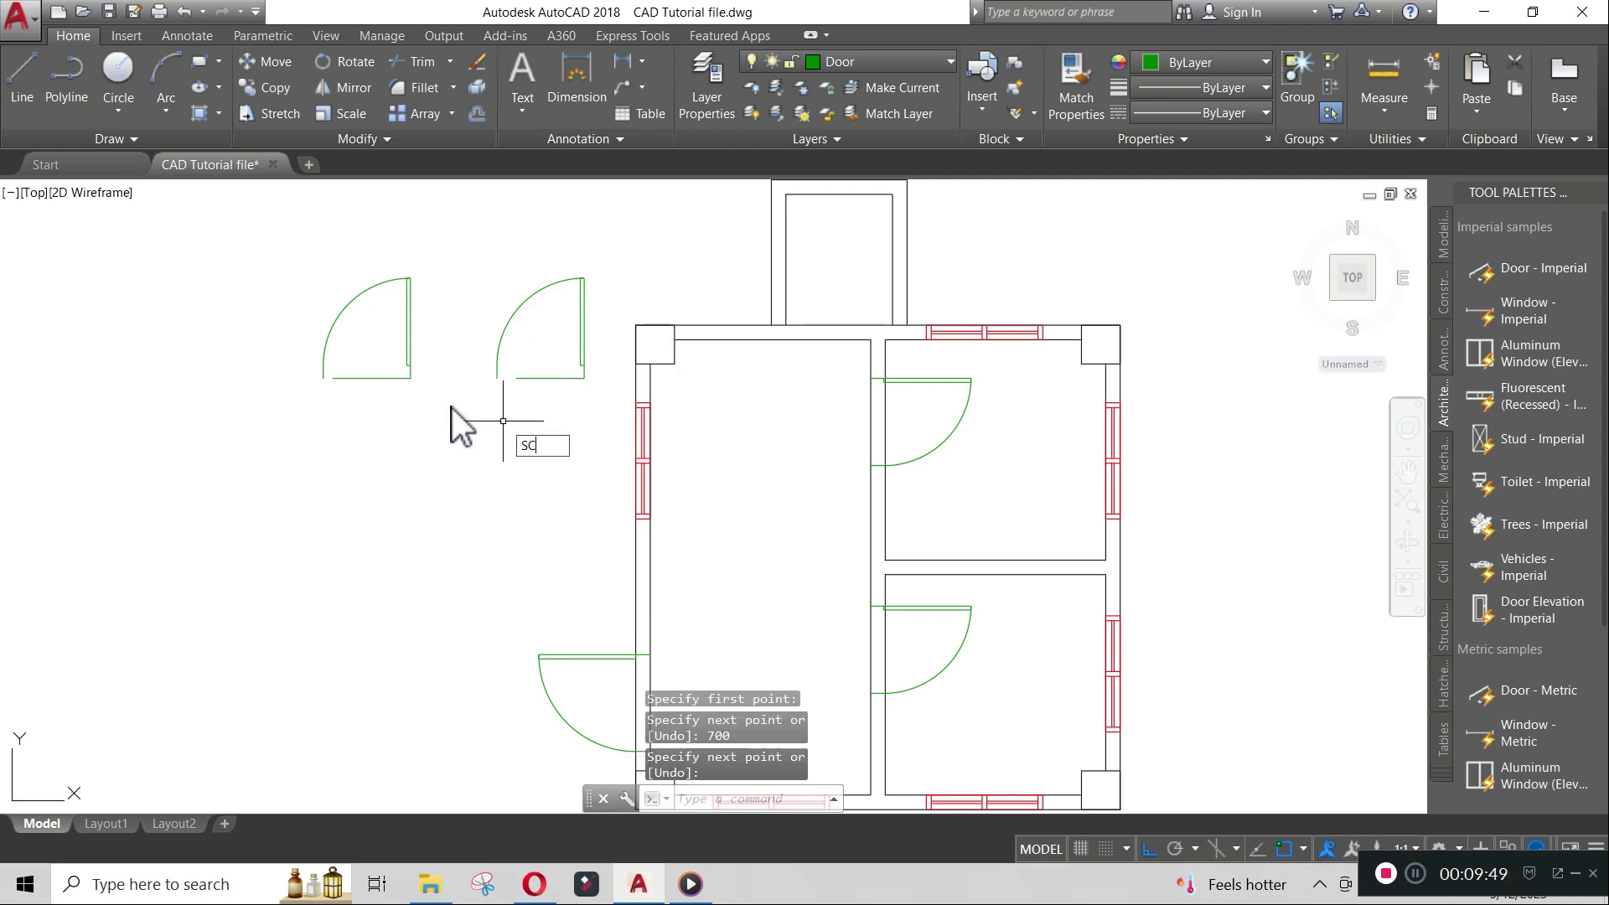
pyautogui.press('Return')
pyautogui.click(414, 342)
pyautogui.press('Return')
pyautogui.click(411, 378)
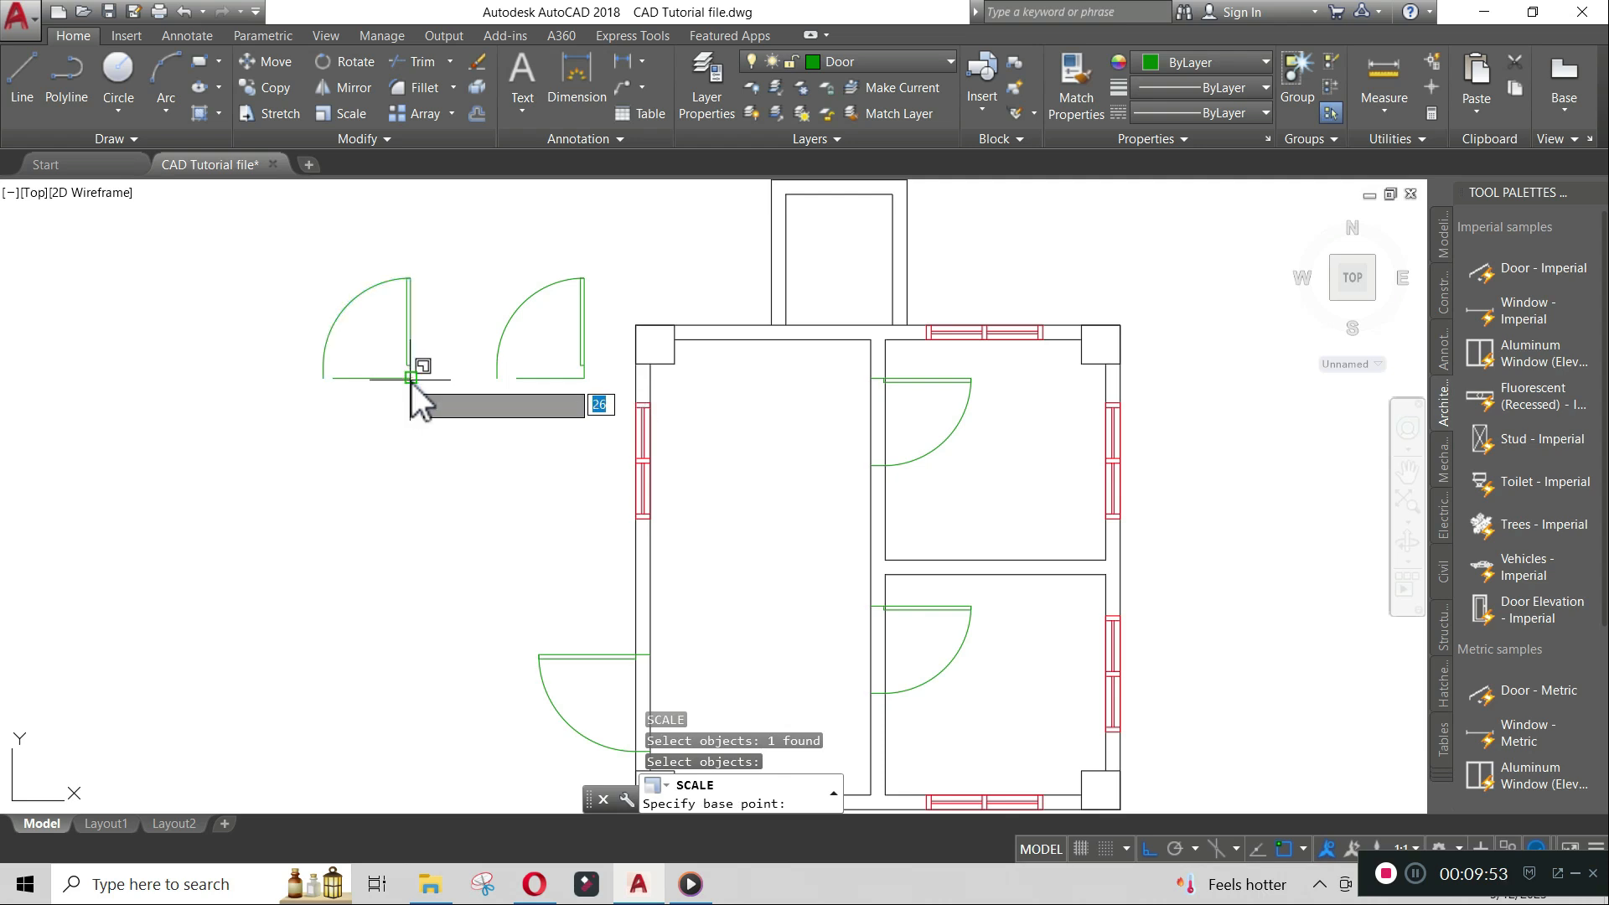
pyautogui.write('r')
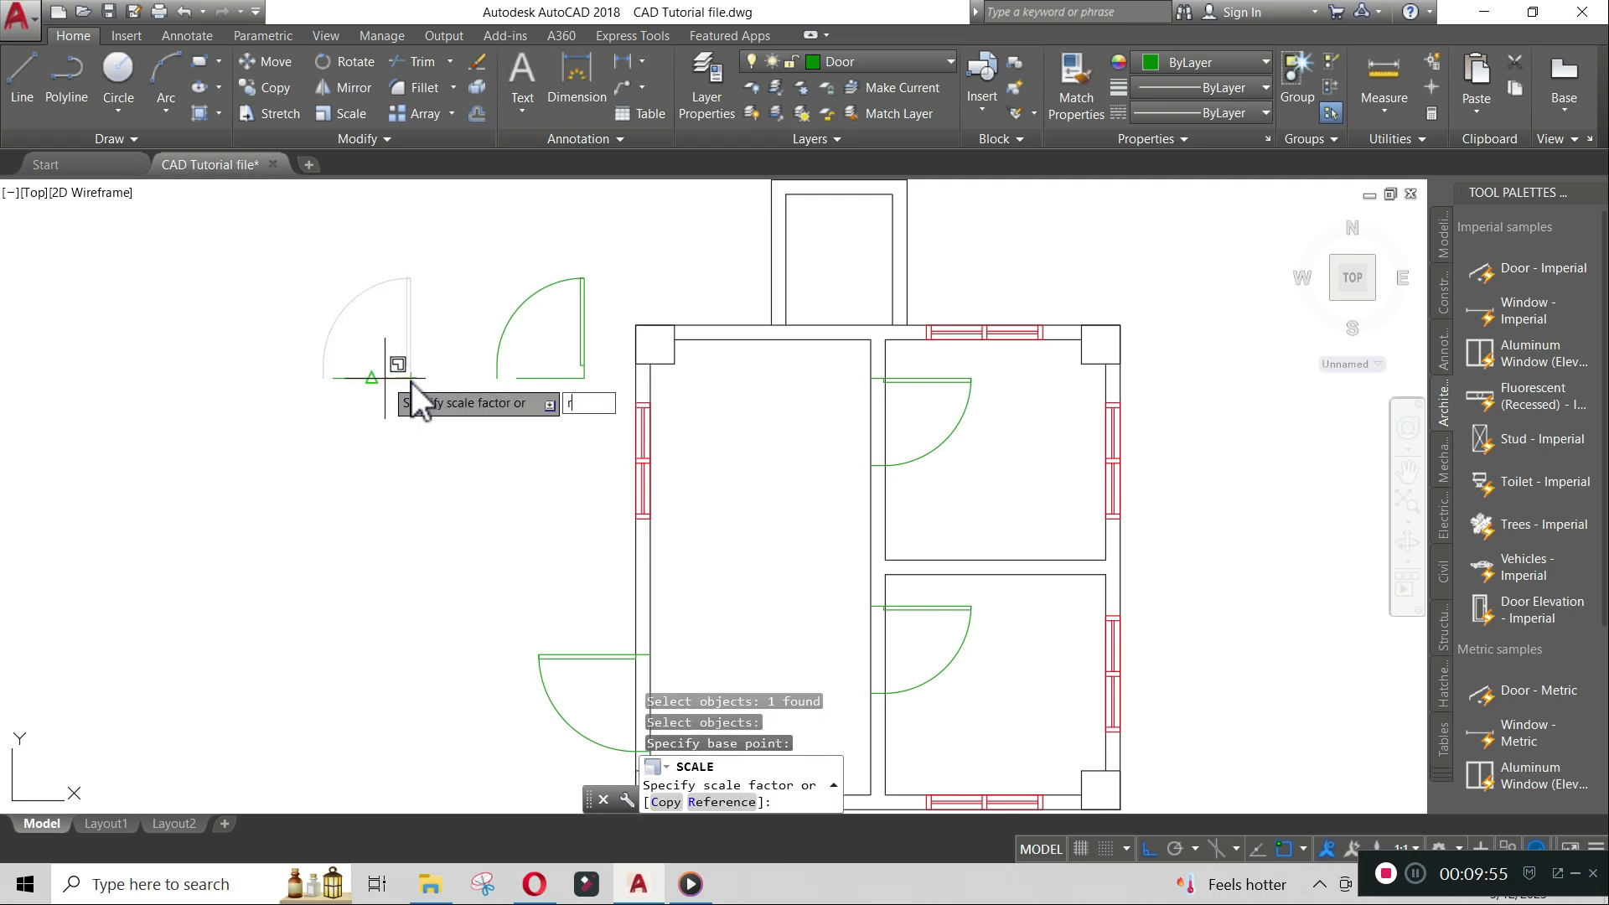
pyautogui.press('Return')
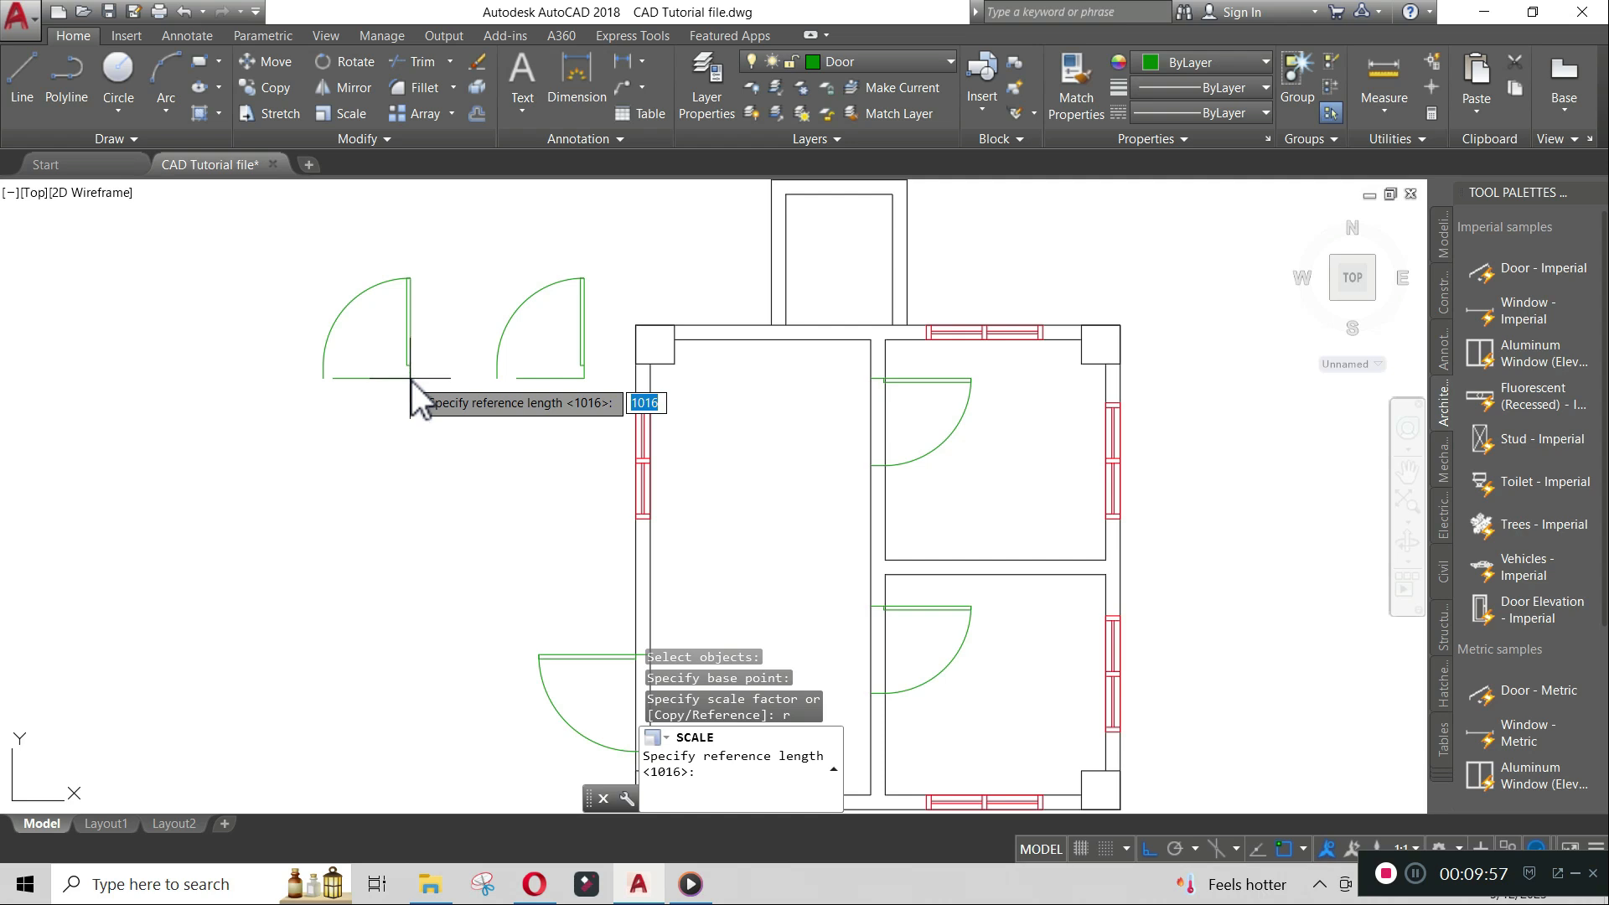
pyautogui.click(411, 380)
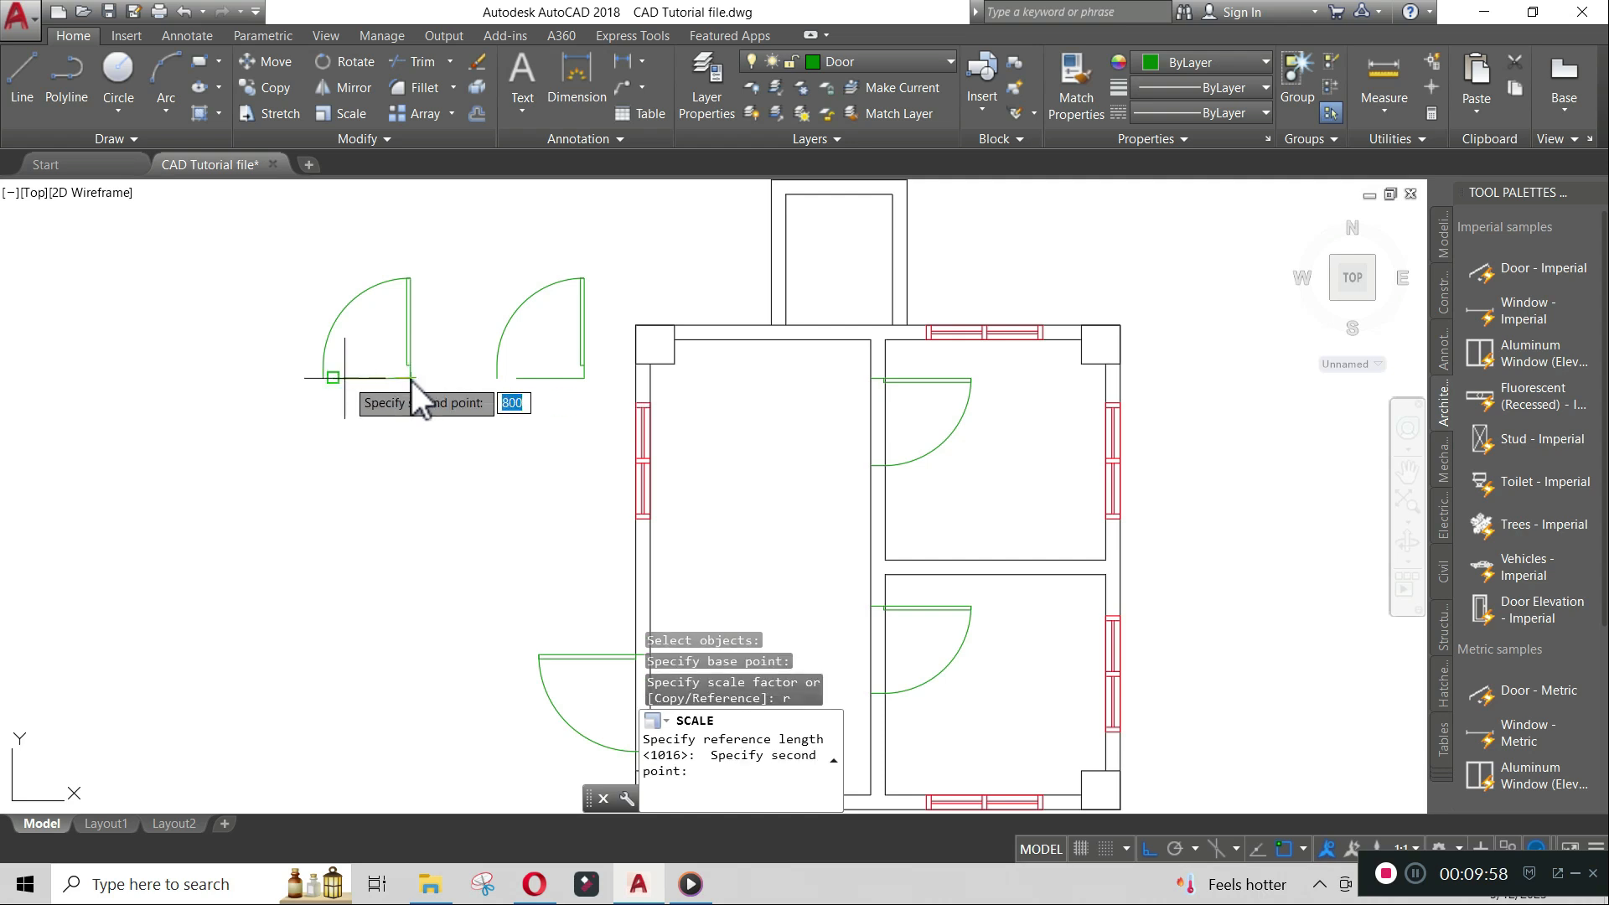
pyautogui.click(325, 380)
pyautogui.press('Return')
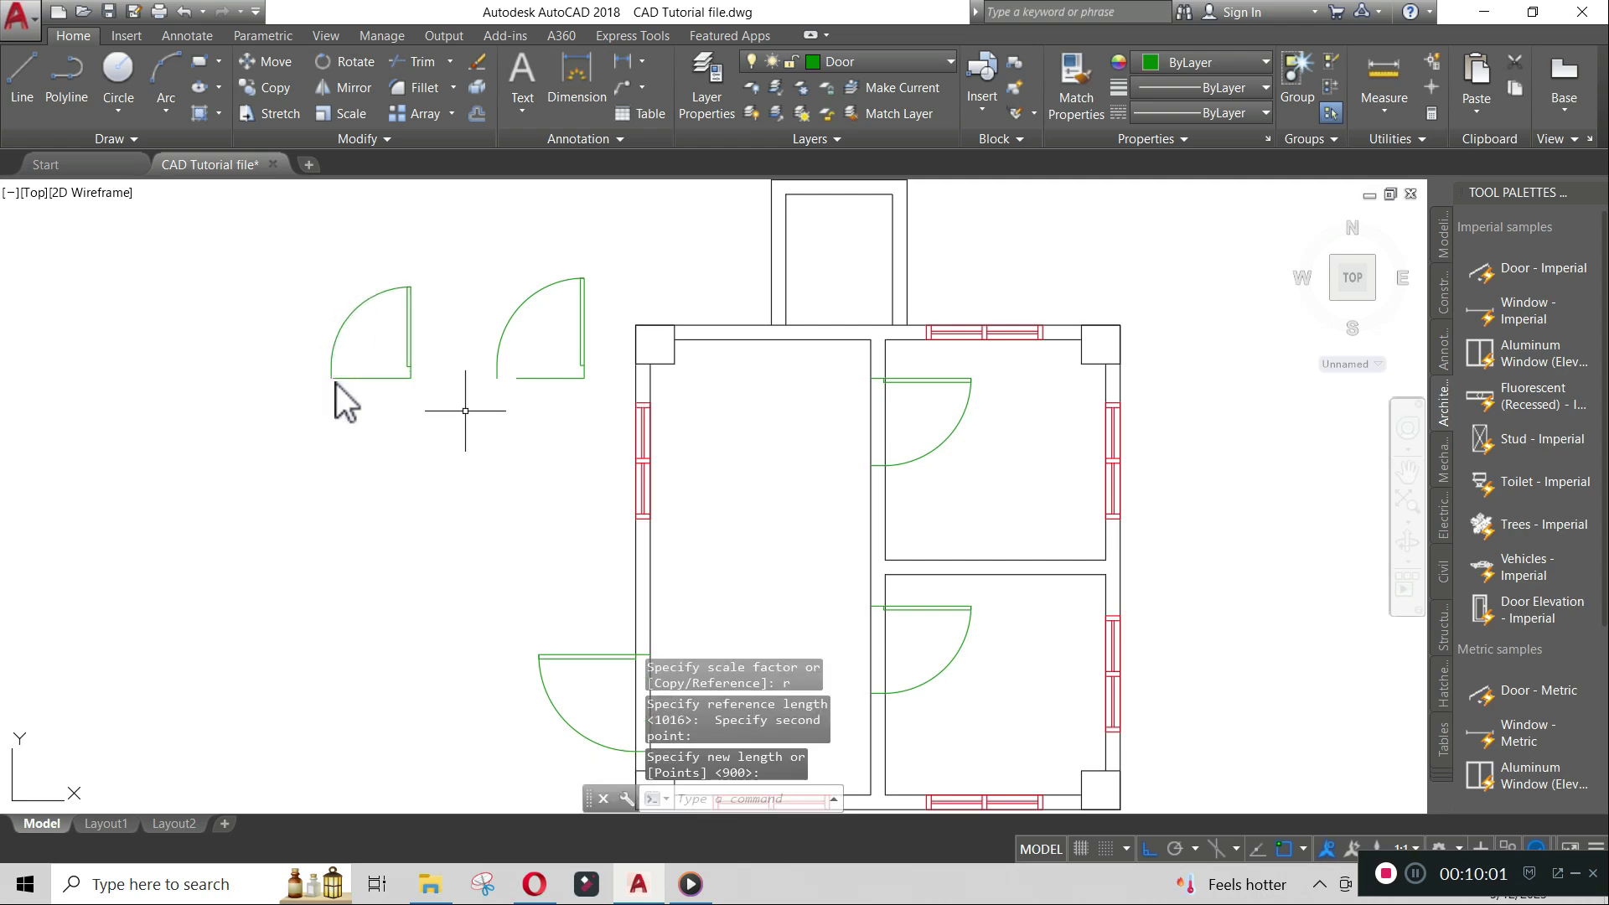
# - Scale the second vertical door by reference about its hinge end point, picking its width as the reference
pyautogui.scroll(4, 369, 298)
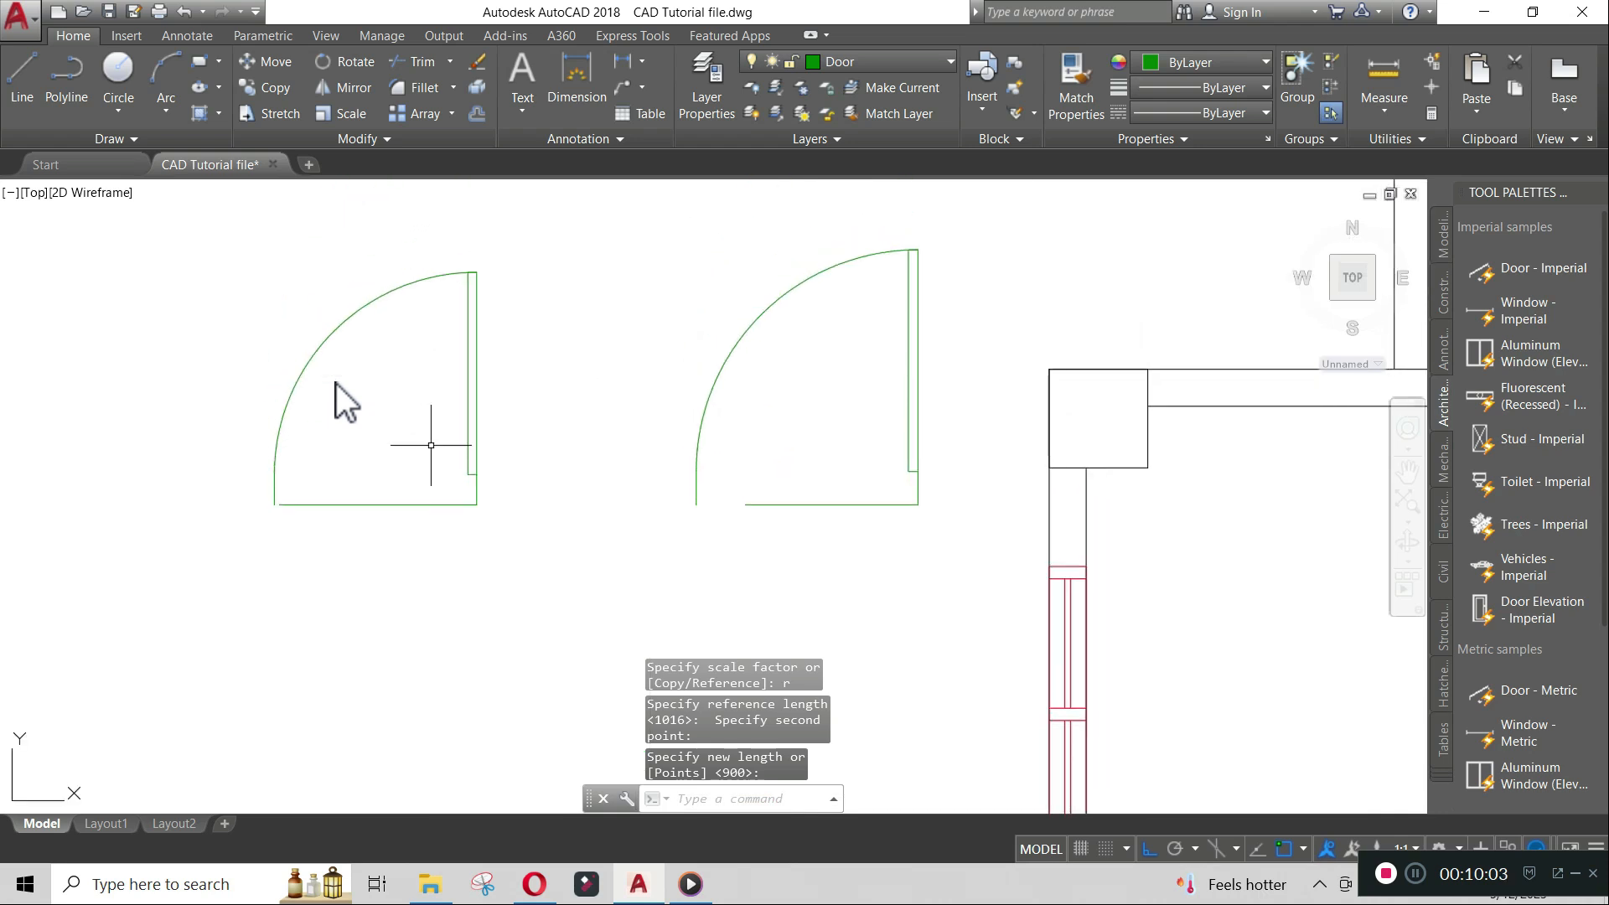
pyautogui.write('sc')
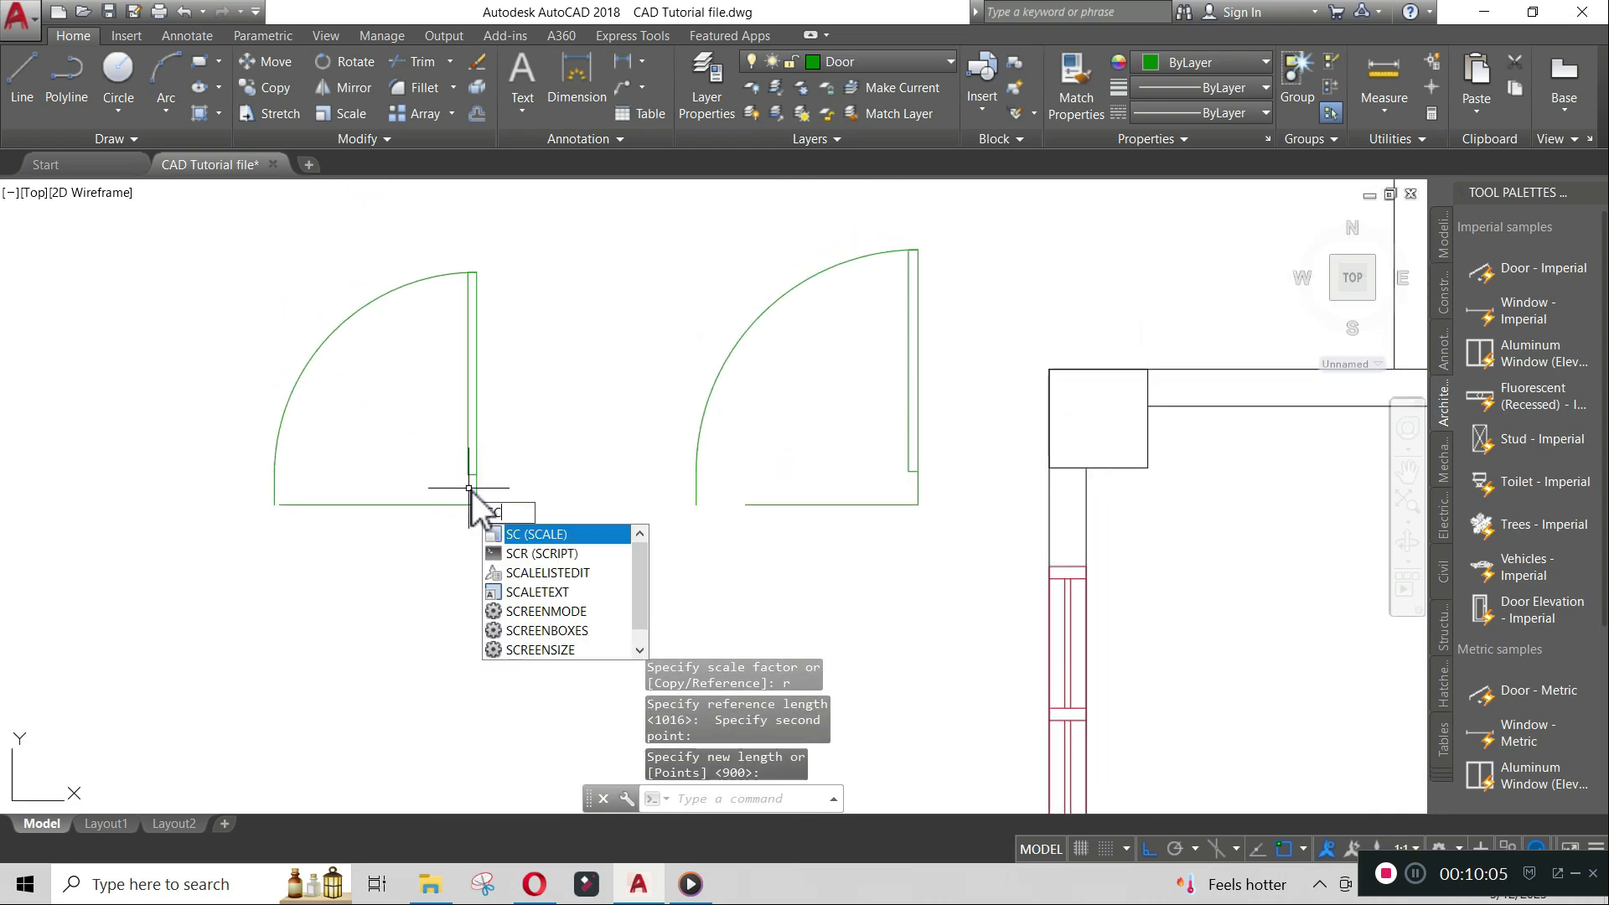
pyautogui.press('Return')
pyautogui.click(473, 479)
pyautogui.press('Return')
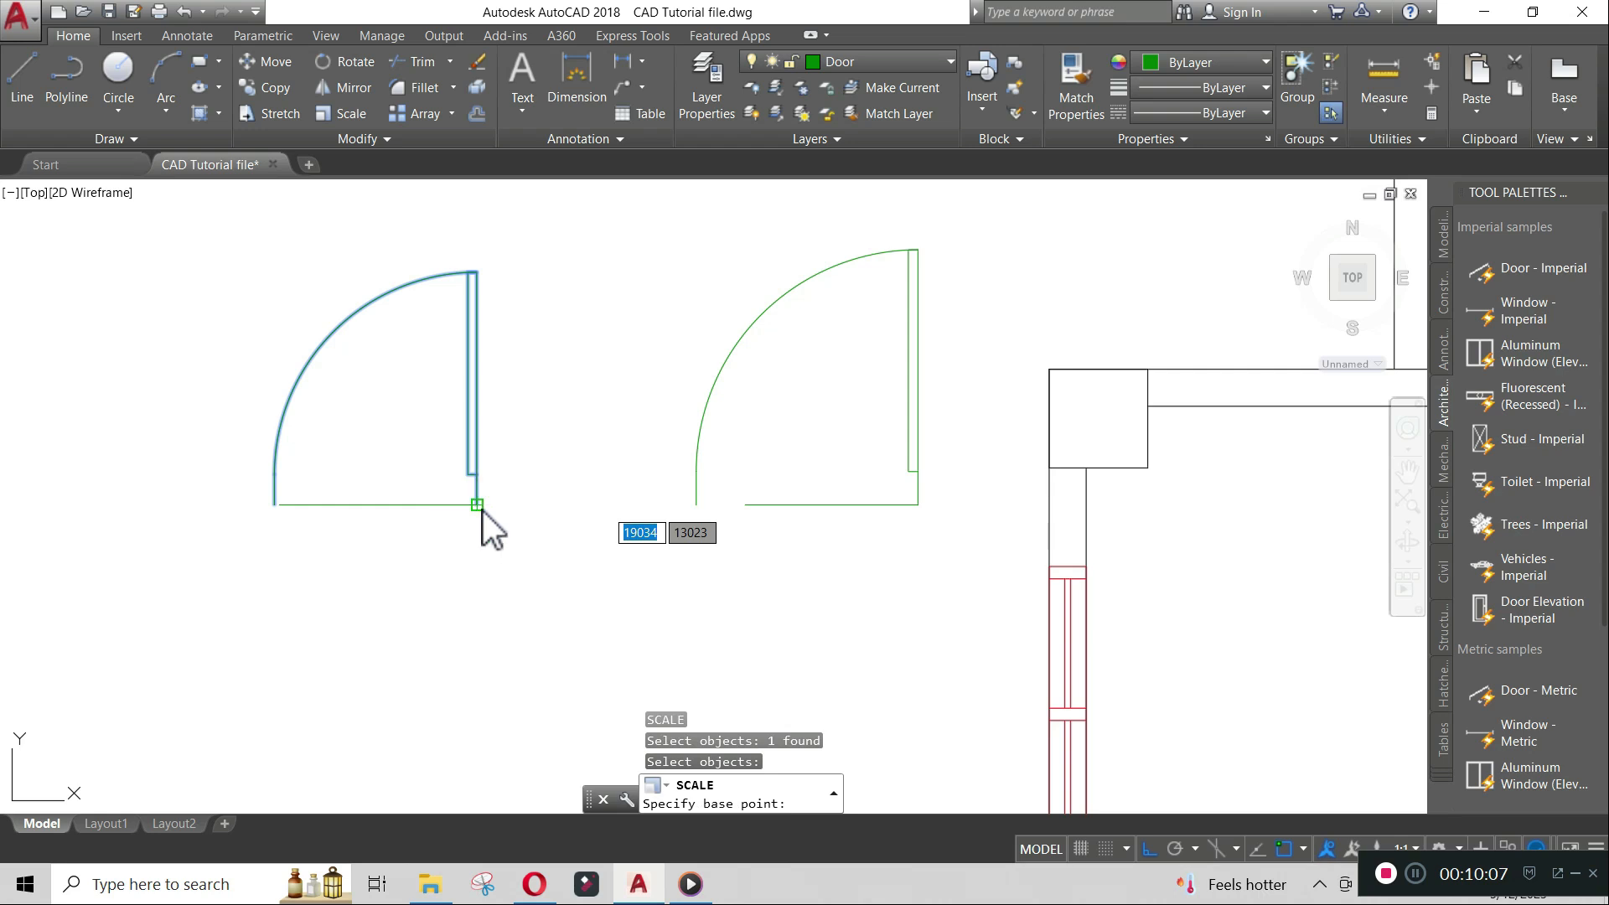
pyautogui.click(483, 511)
pyautogui.write('r')
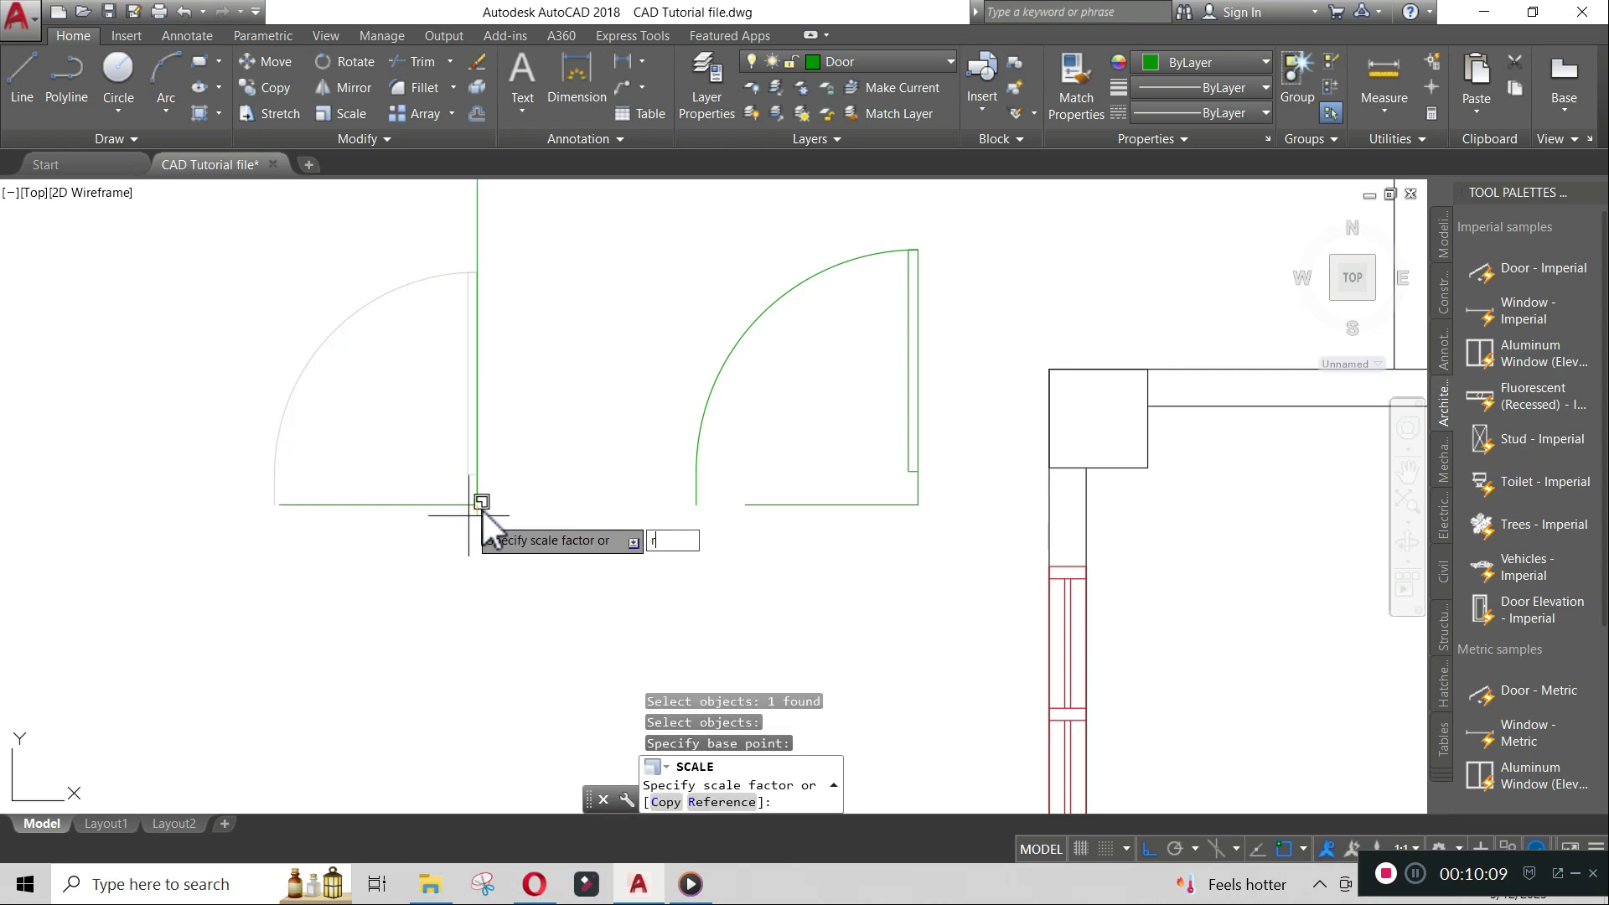
pyautogui.press('Return')
pyautogui.click(465, 514)
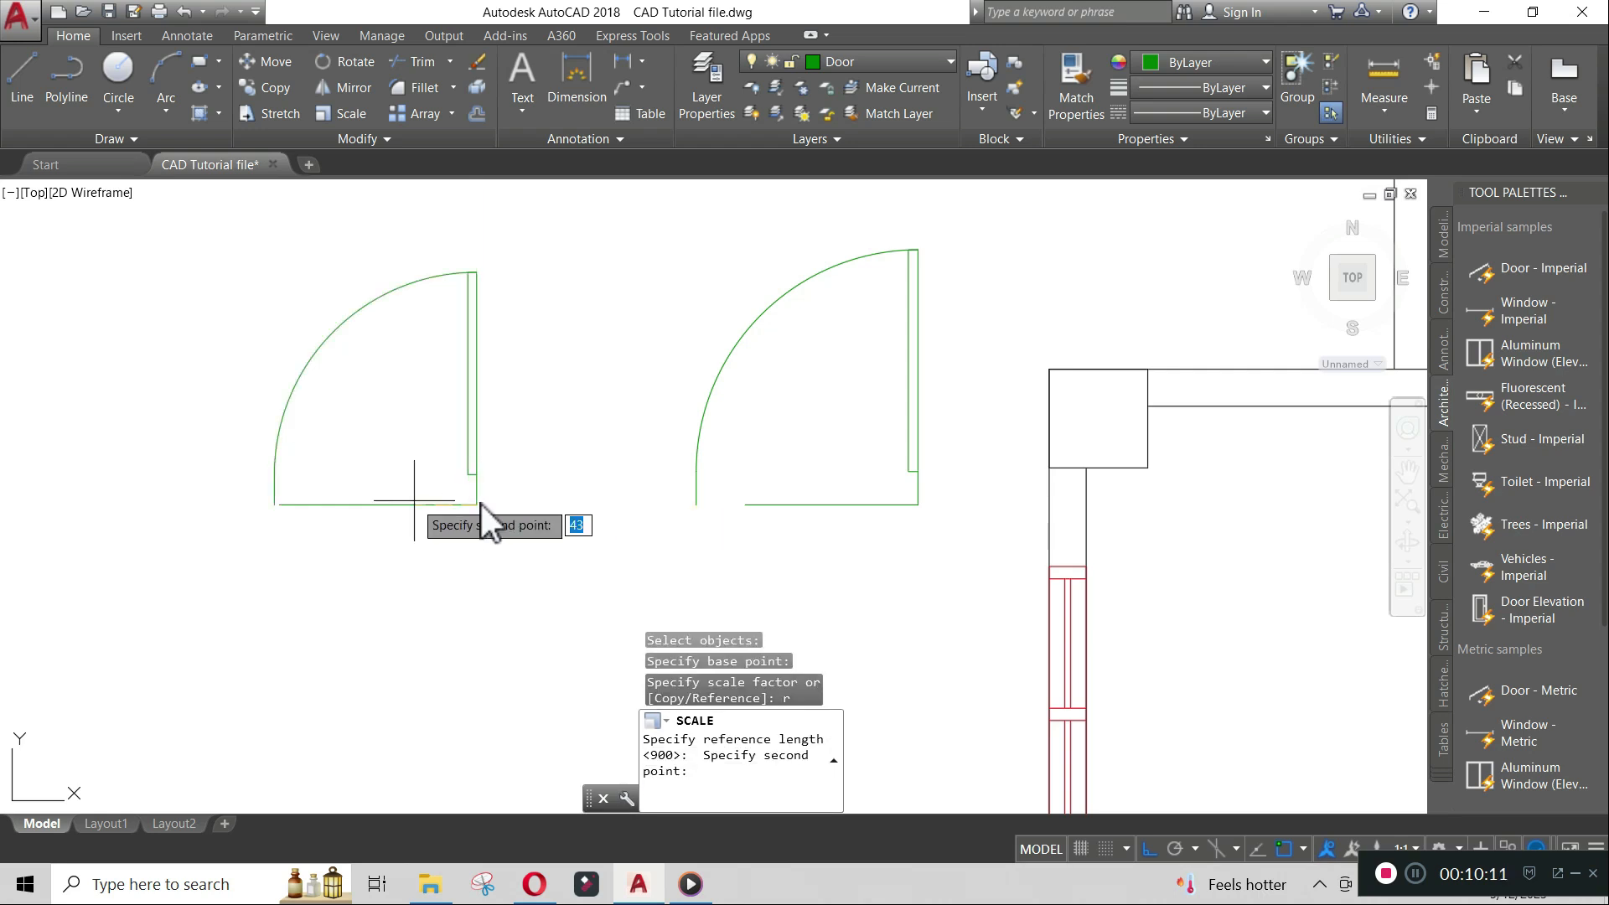
pyautogui.scroll(6, 301, 512)
pyautogui.click(205, 481)
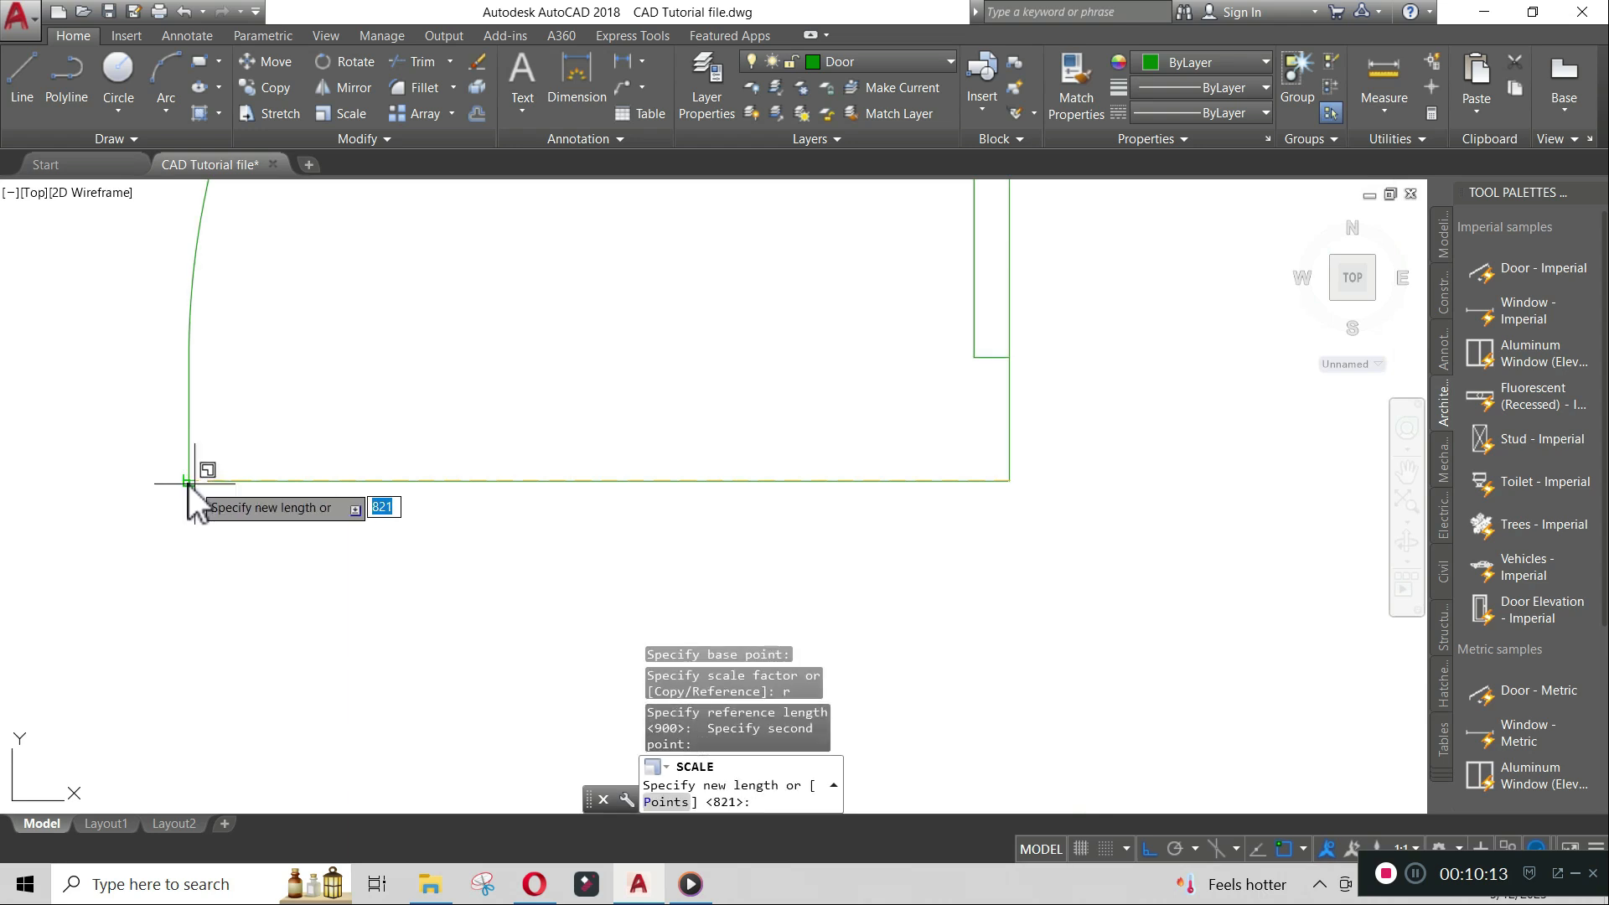
pyautogui.press('Return')
pyautogui.scroll(-8, 442, 421)
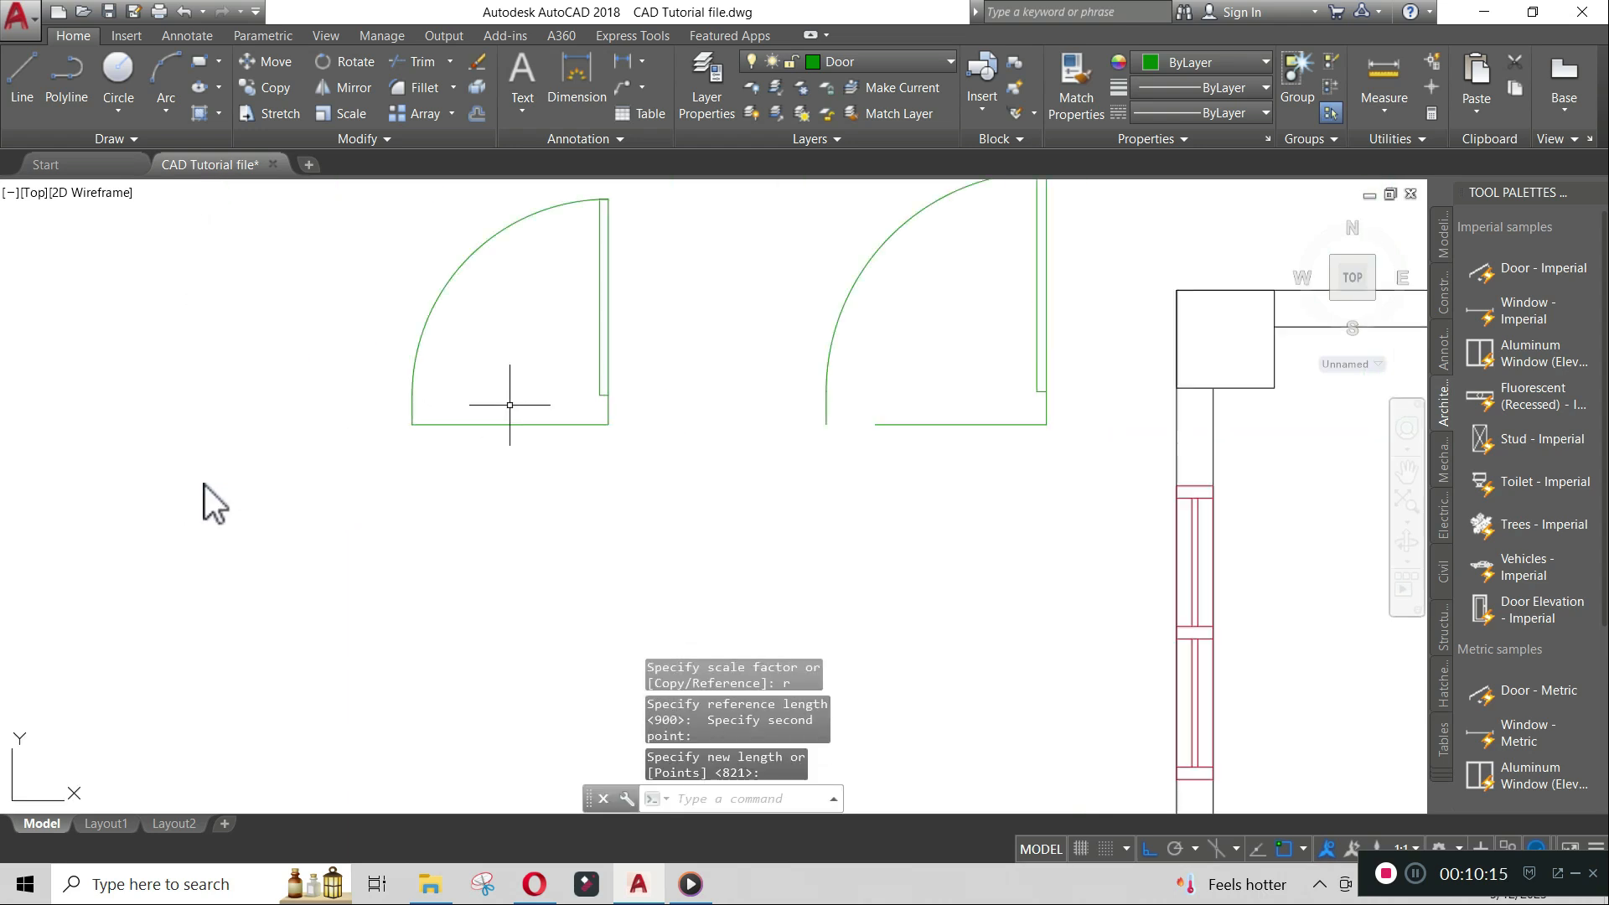
# - Scale the third door by reference about its hinge end point so its width matches the line's end point
pyautogui.moveTo(779, 341)
pyautogui.mouseDown(button='middle')
pyautogui.moveTo(705, 399)
pyautogui.moveTo(577, 452)
pyautogui.mouseUp(button='middle')
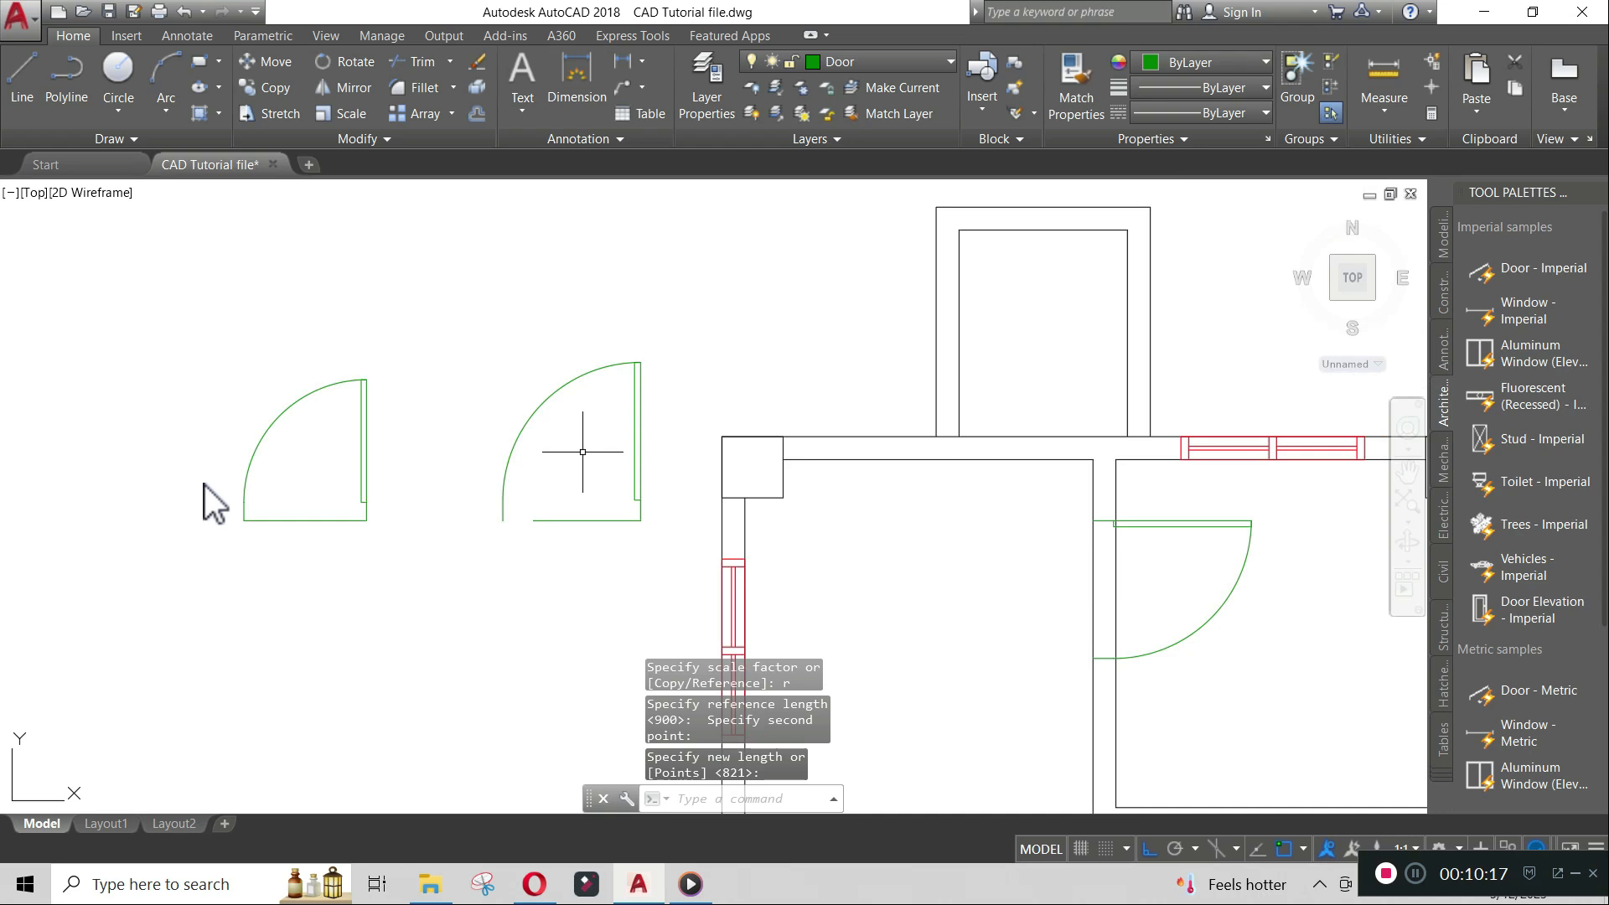
pyautogui.write('sc')
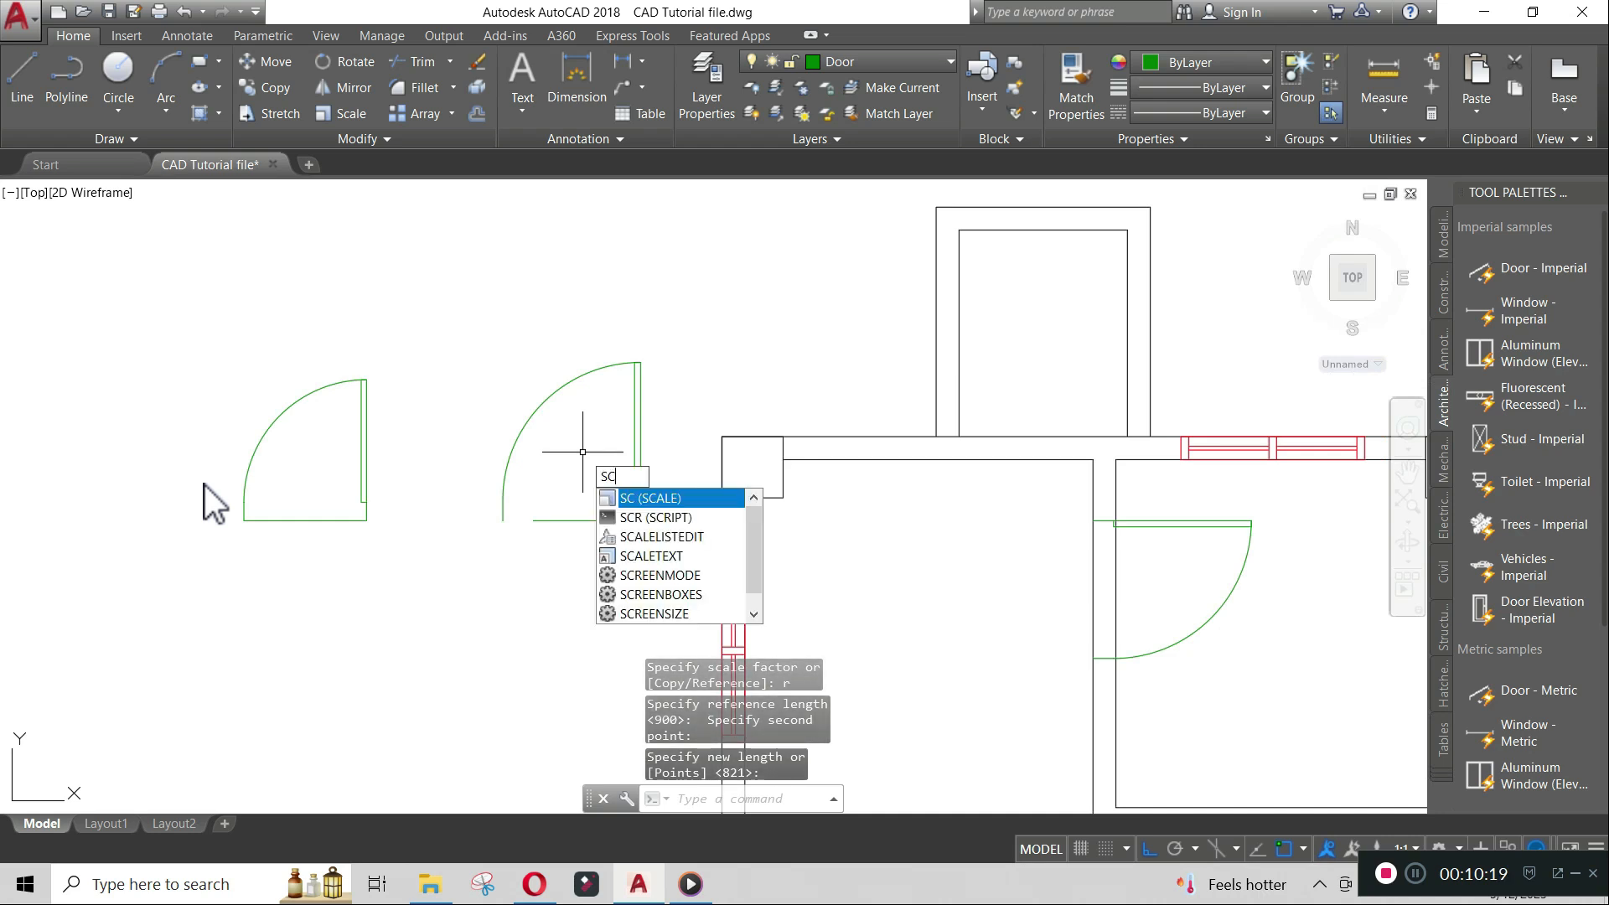
pyautogui.press('Return')
pyautogui.click(635, 452)
pyautogui.press('Return')
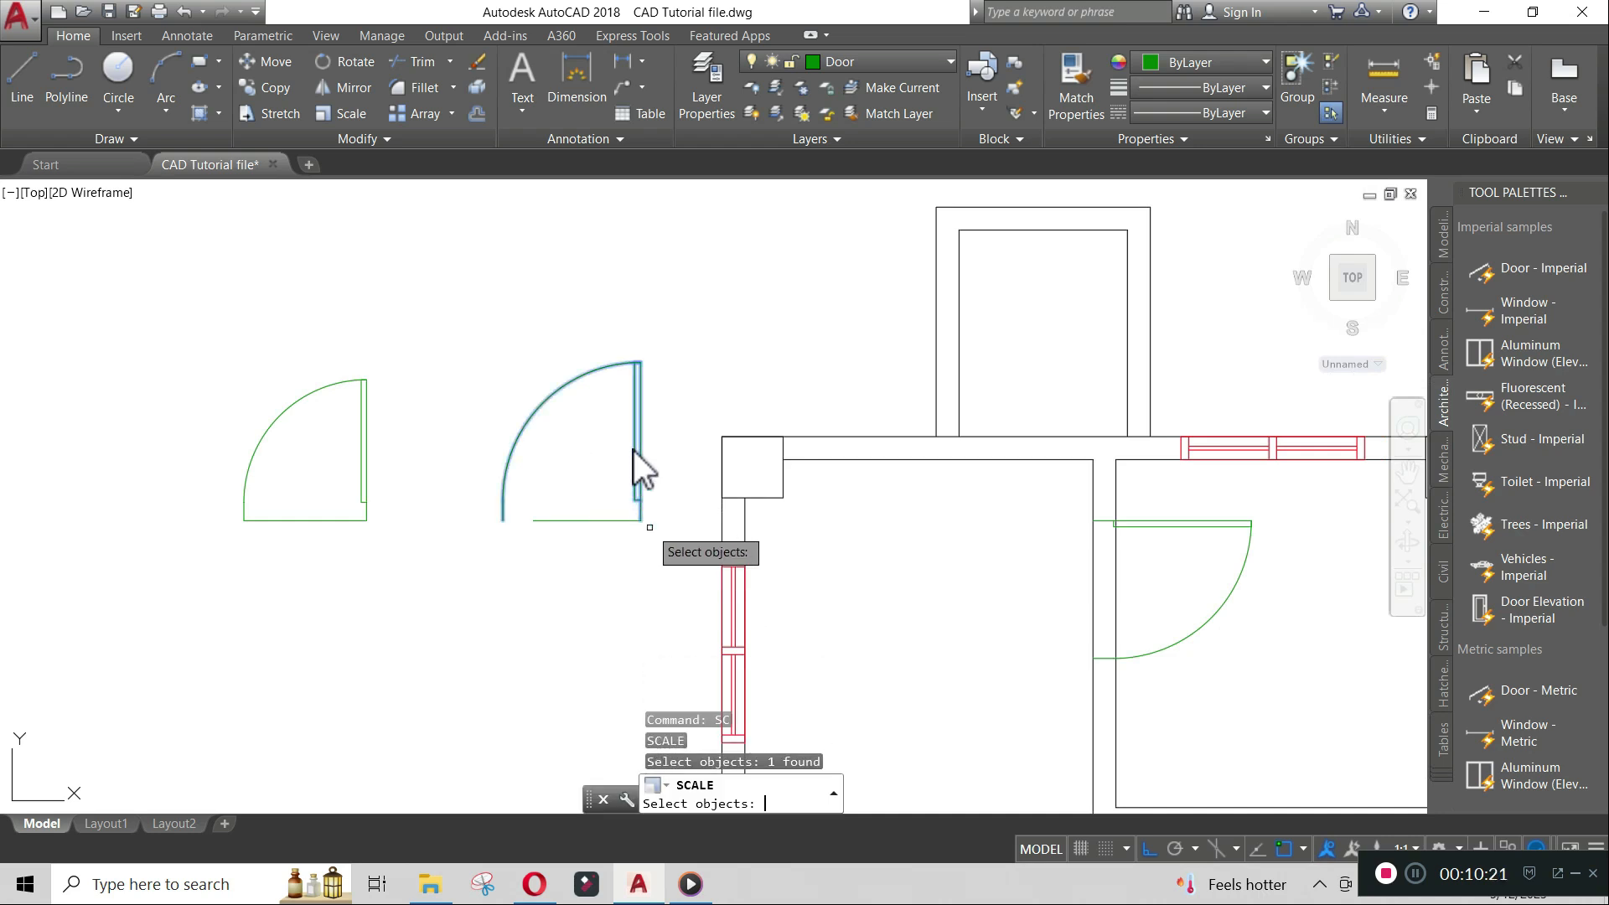
pyautogui.click(642, 521)
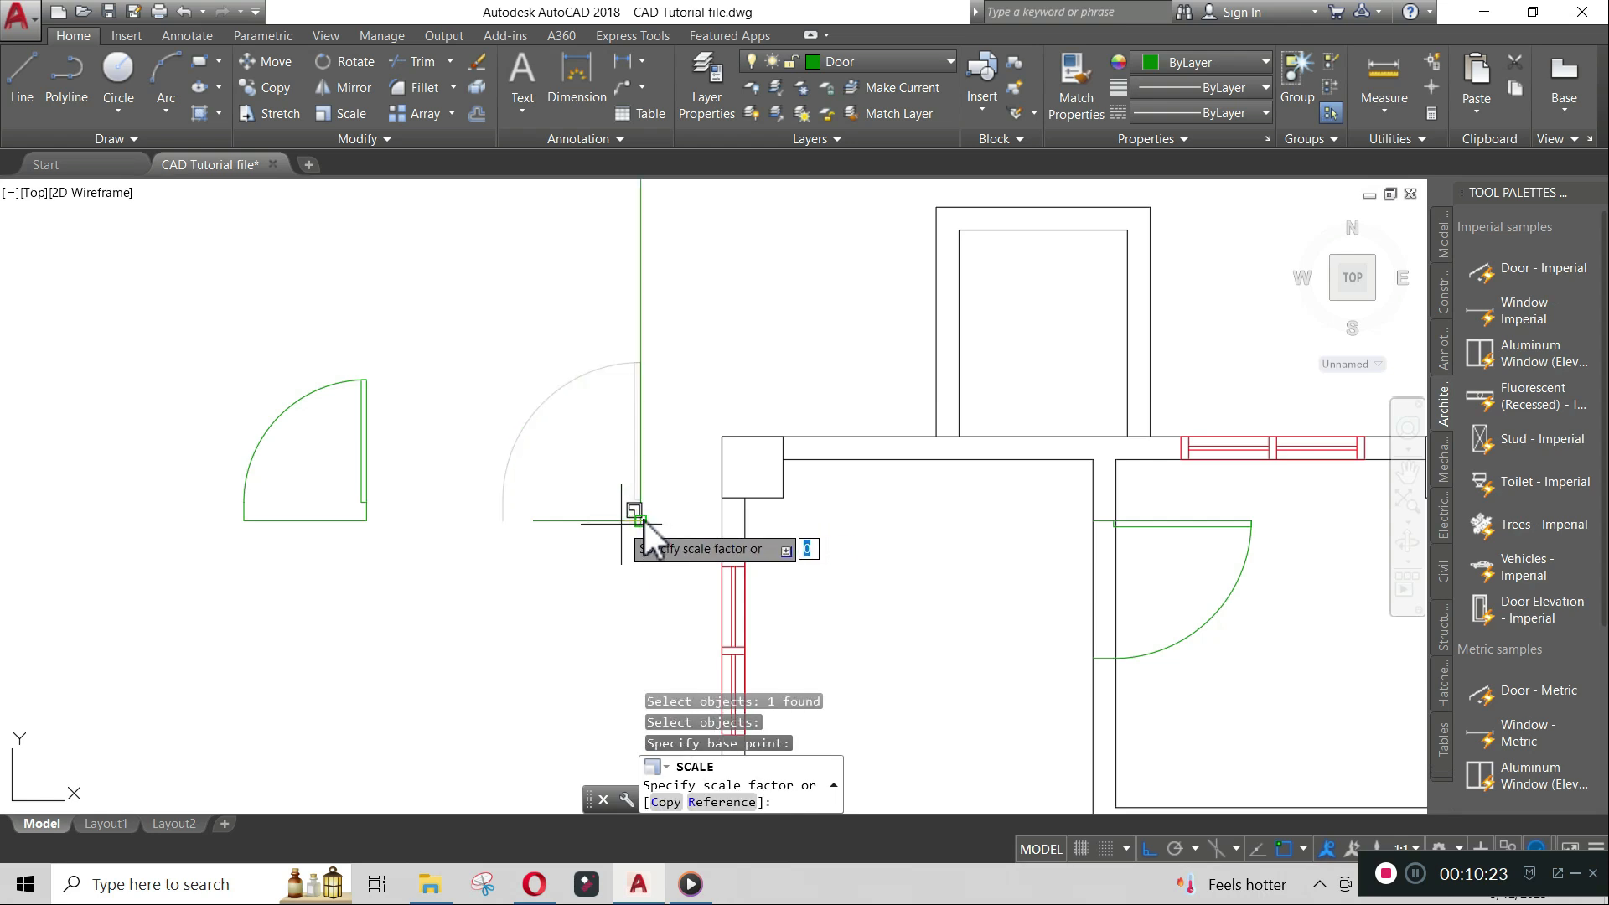
pyautogui.write('r')
pyautogui.press('Return')
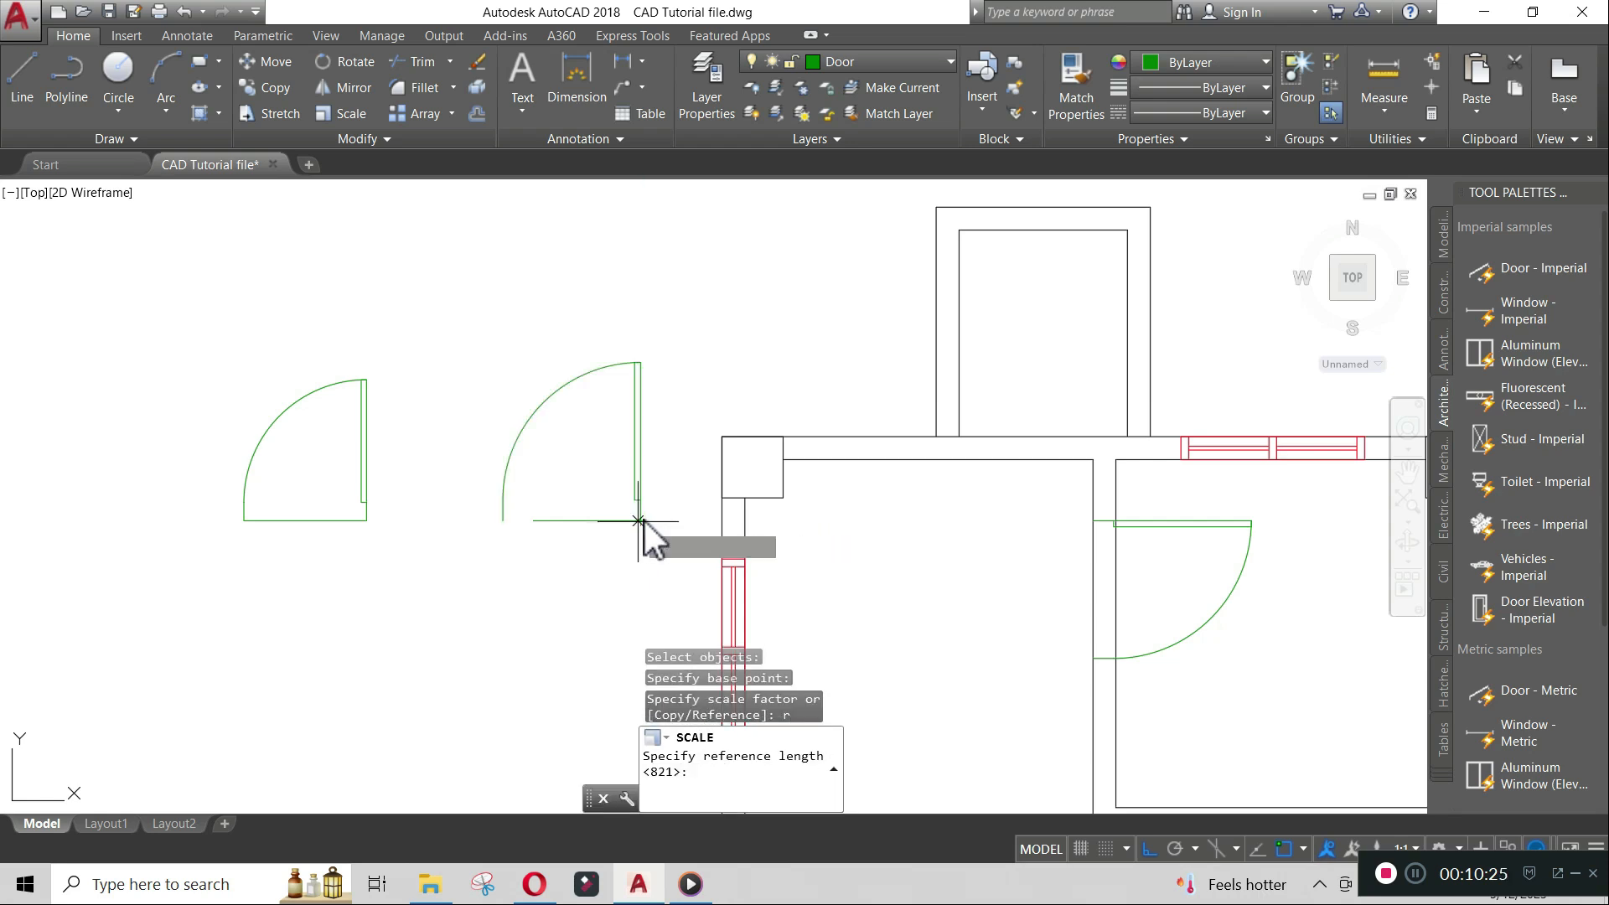
pyautogui.click(645, 521)
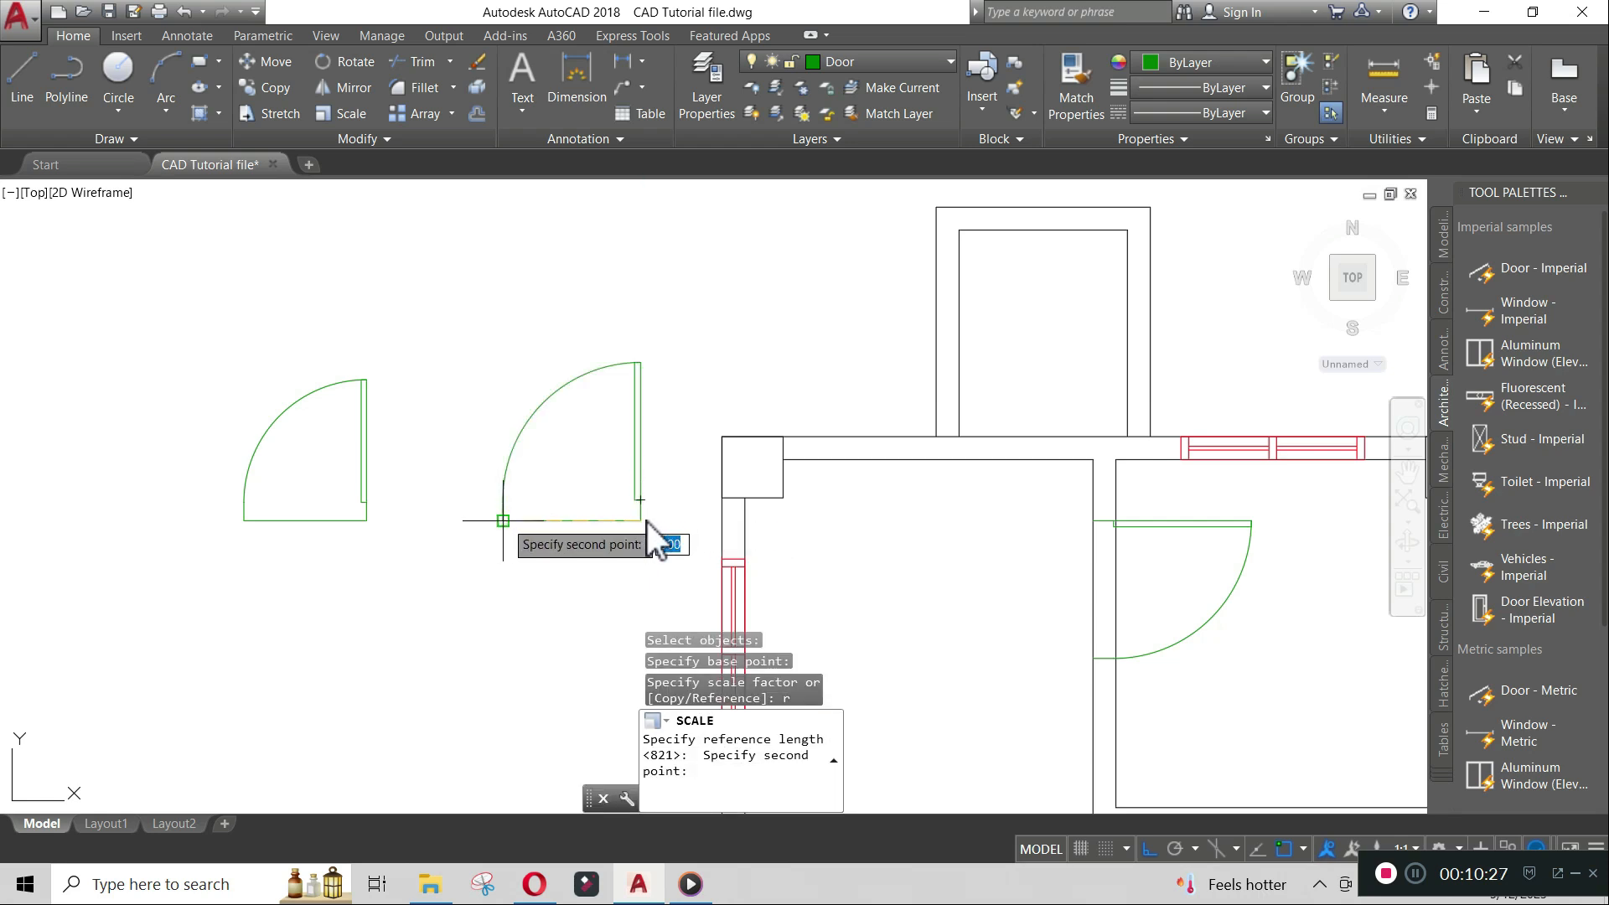
pyautogui.click(504, 521)
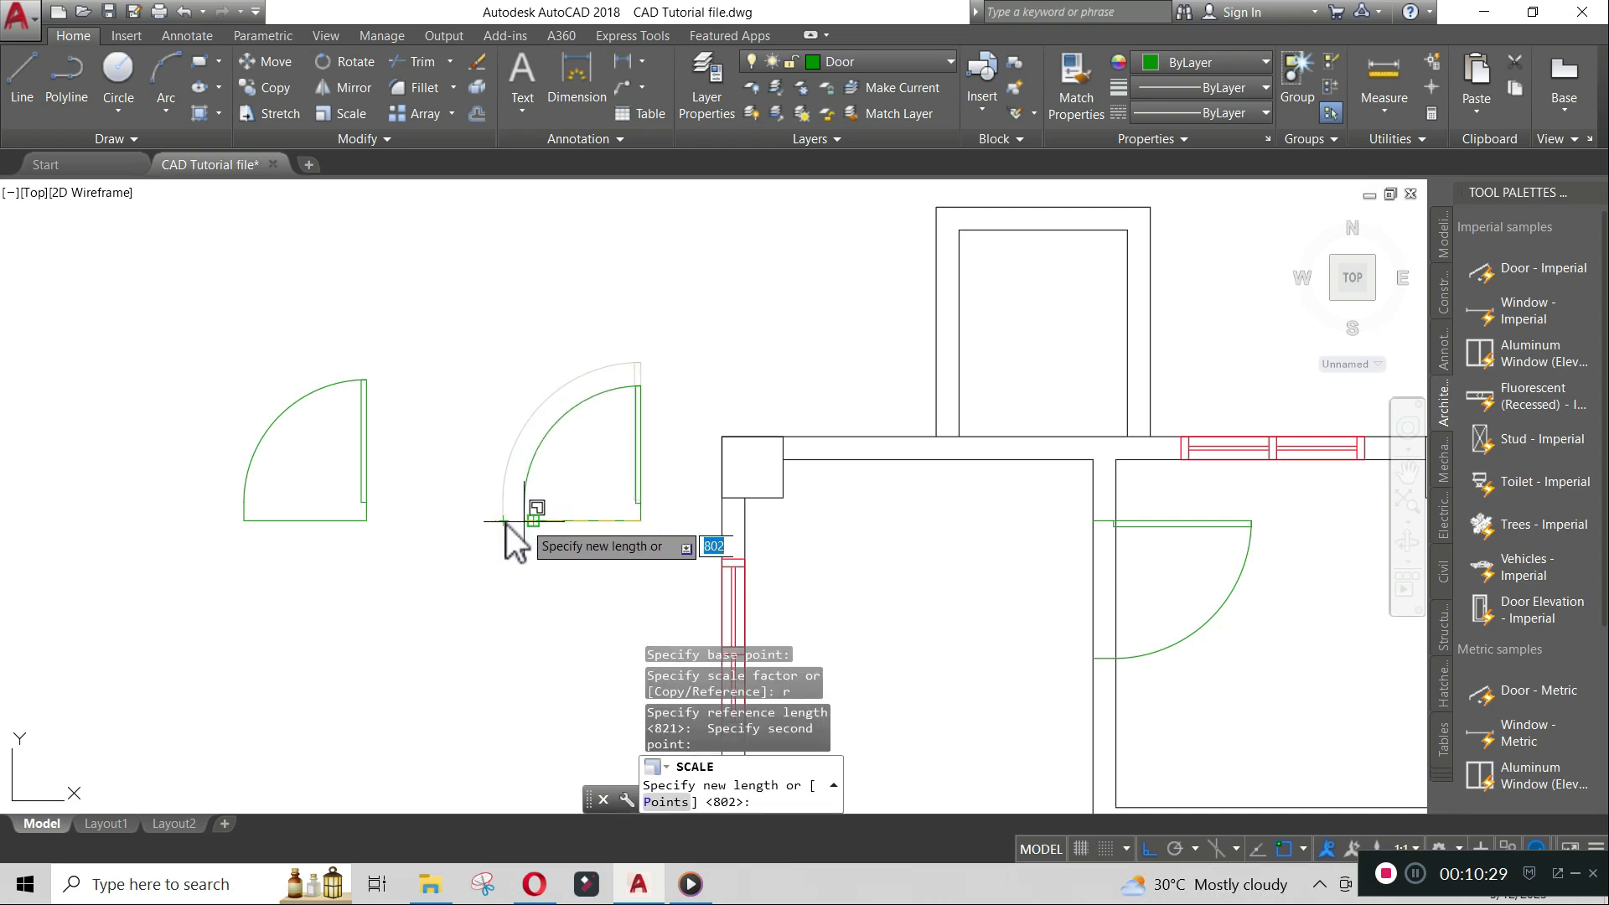
pyautogui.scroll(5, 506, 525)
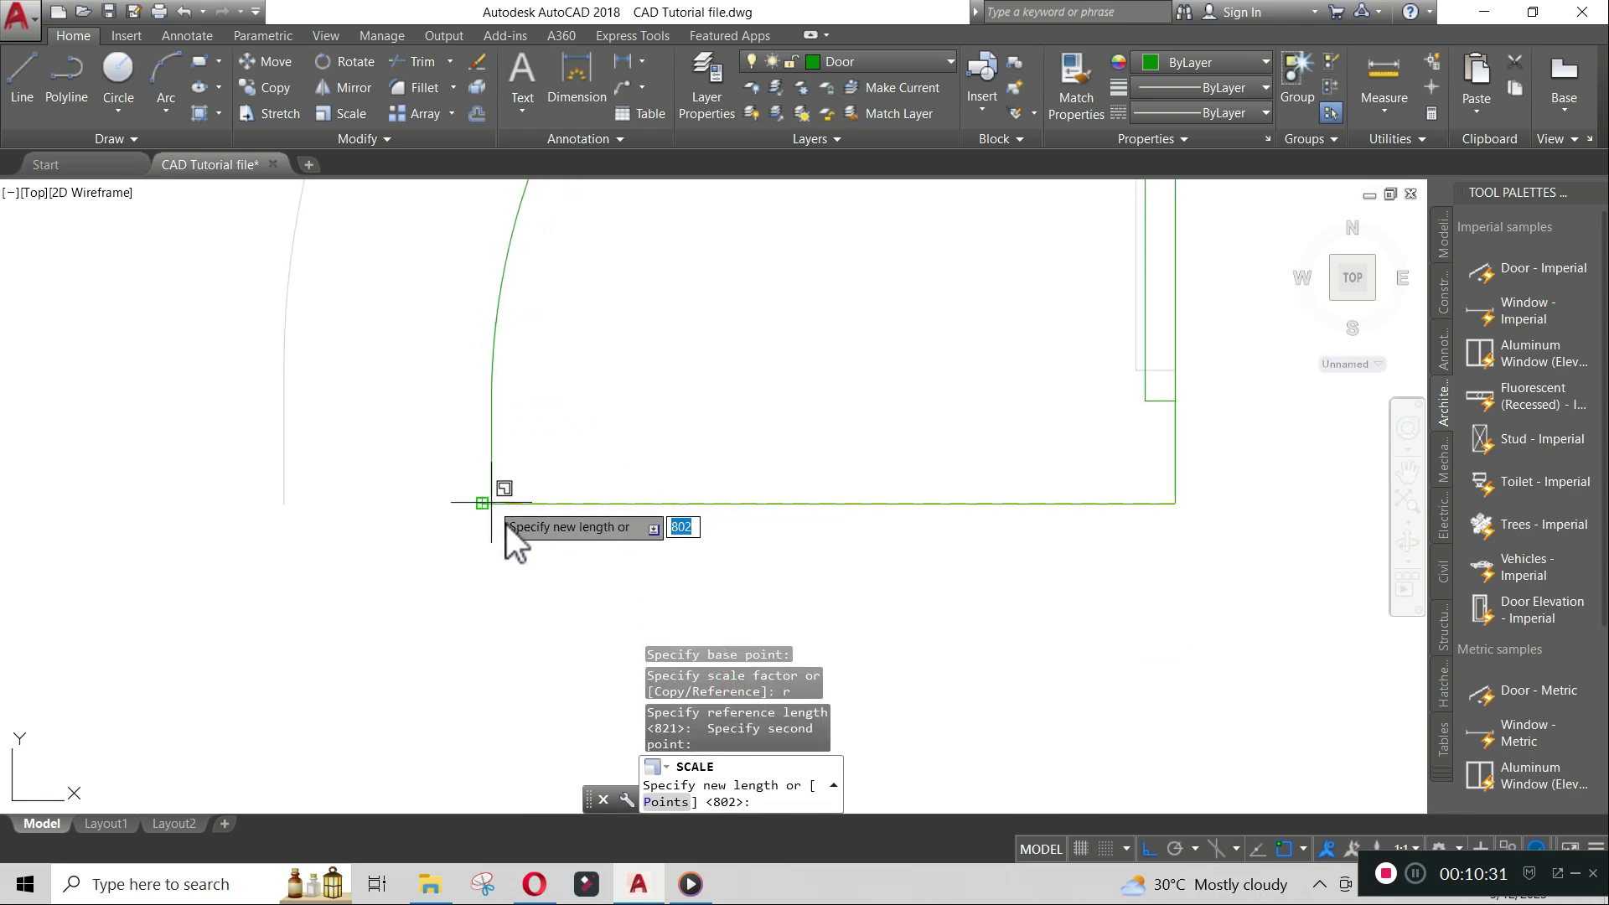
pyautogui.click(482, 504)
pyautogui.scroll(-8, 685, 386)
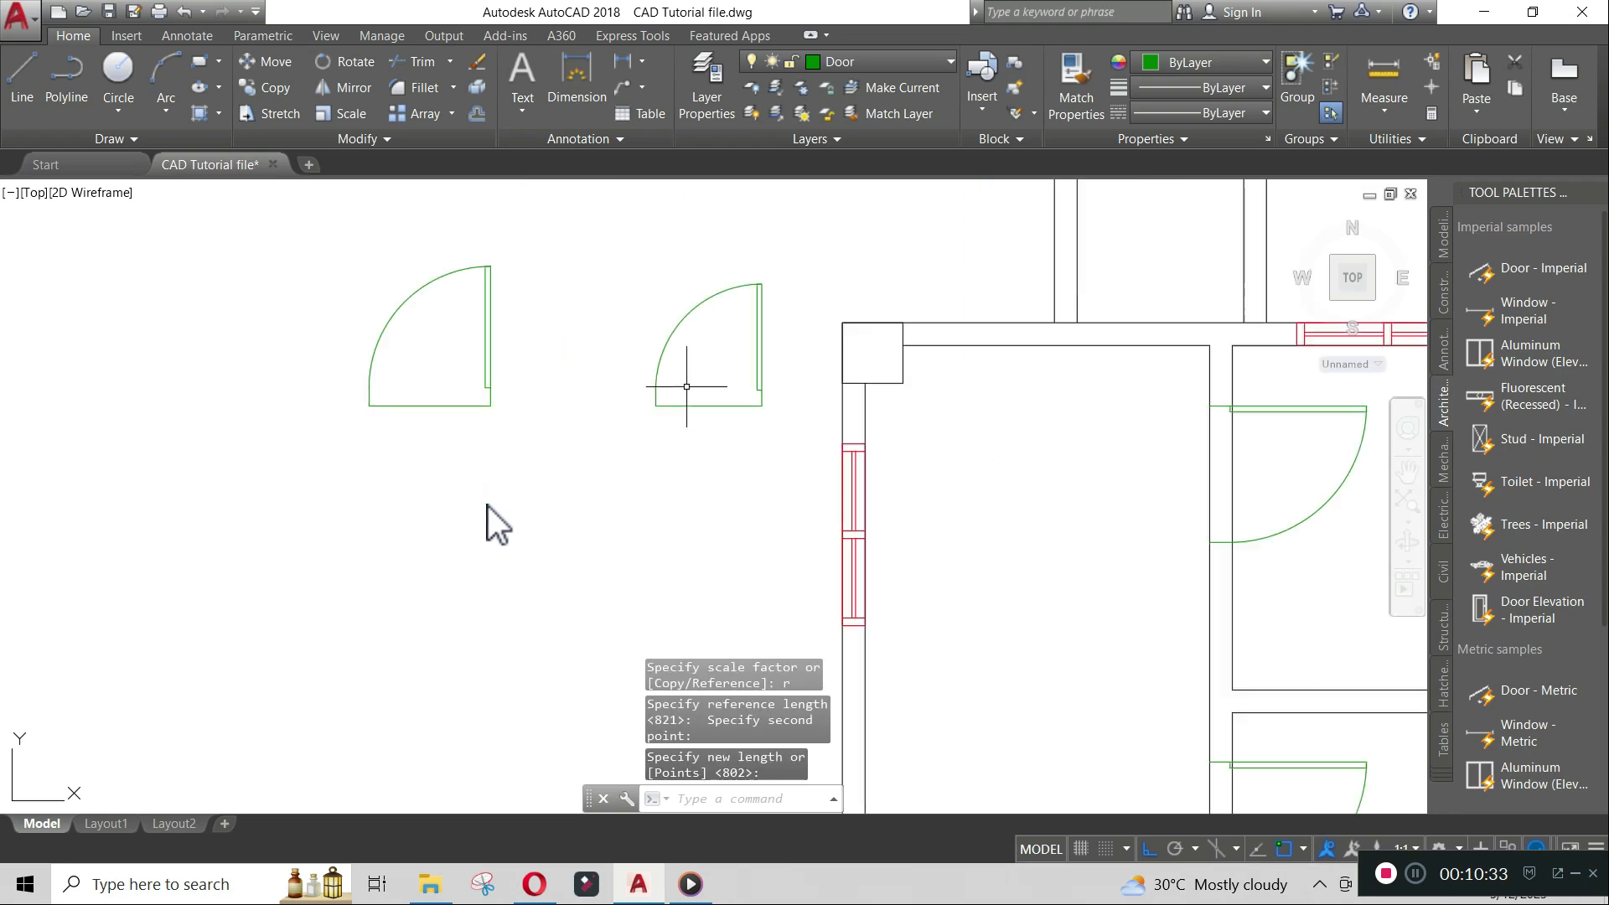
pyautogui.scroll(-2, 779, 341)
pyautogui.scroll(-2, 862, 312)
pyautogui.moveTo(863, 312); pyautogui.dragTo(641, 377, button='middle')
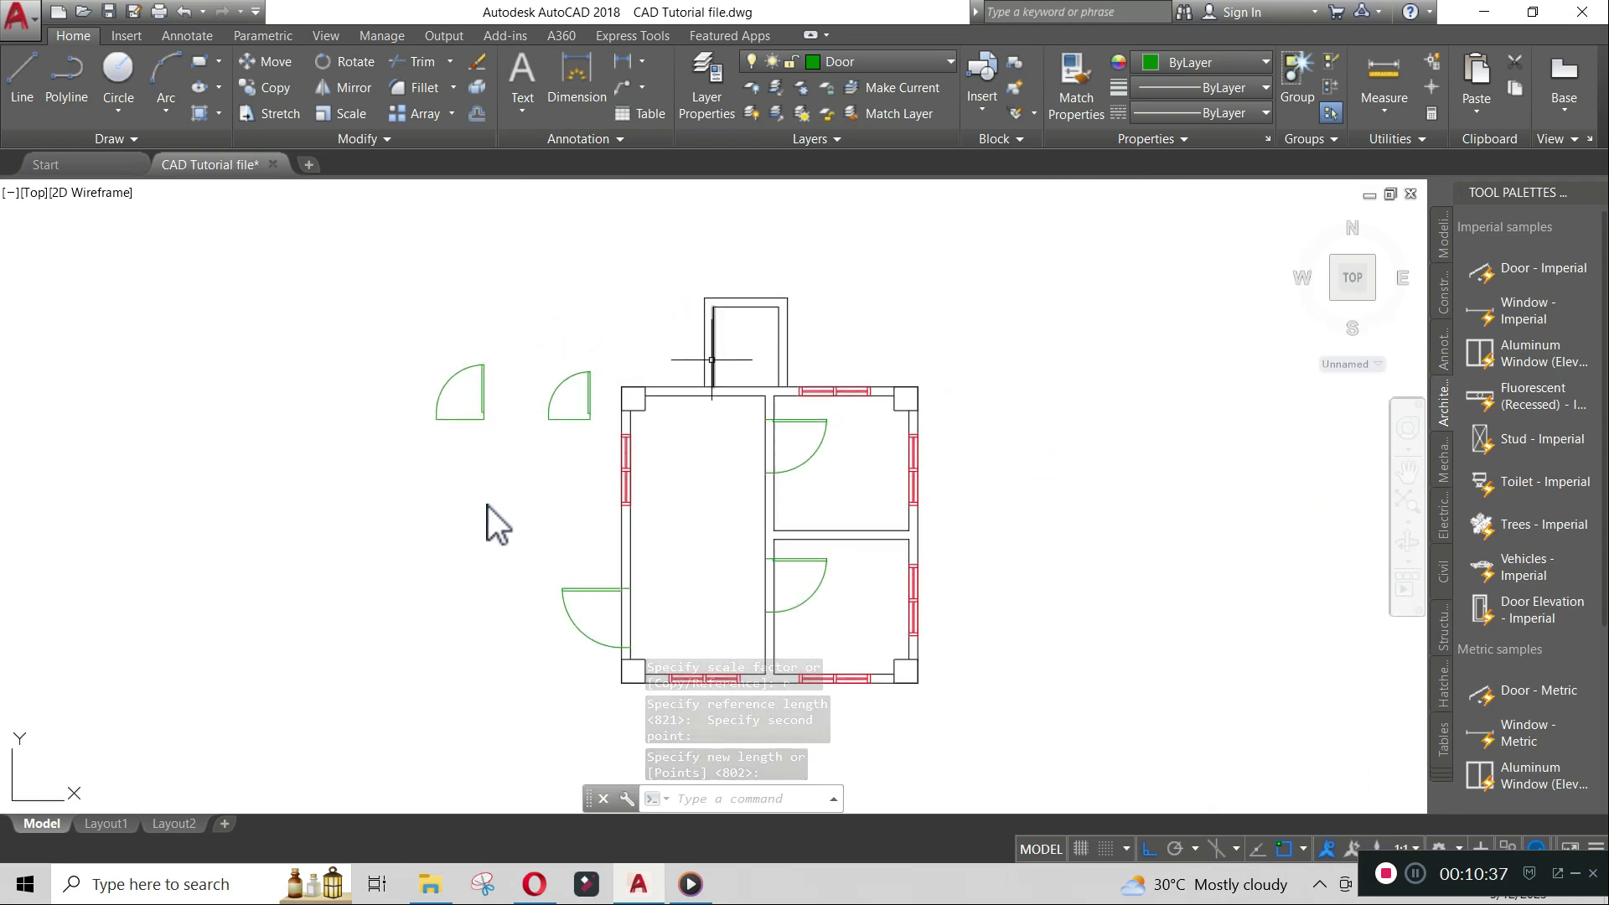
pyautogui.scroll(5, 717, 388)
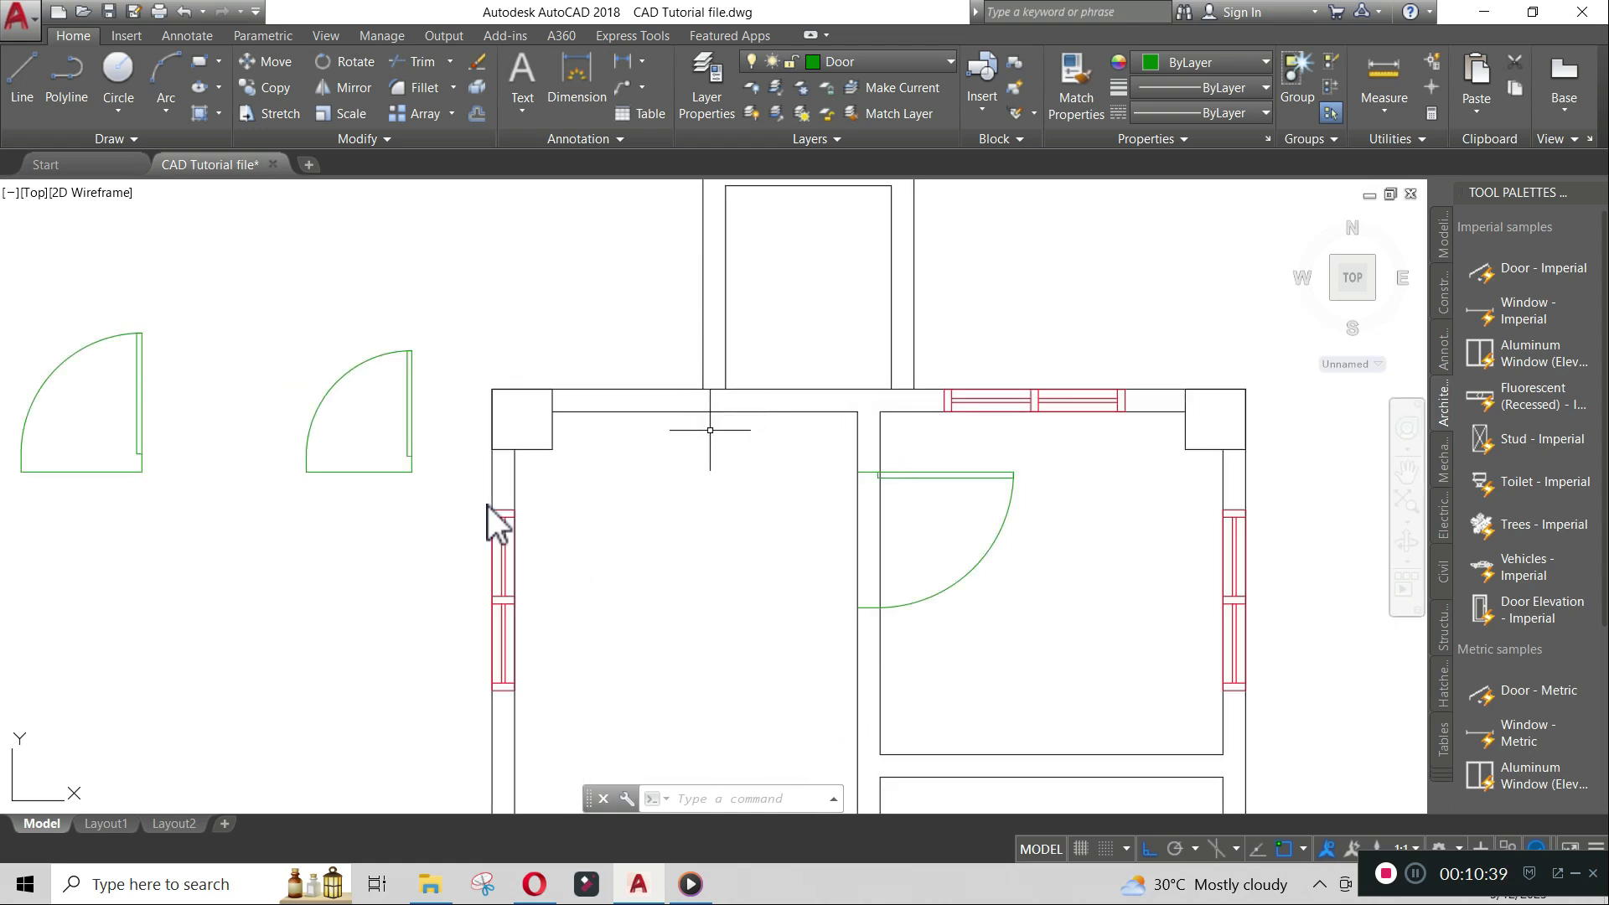
pyautogui.write('L')
pyautogui.press('Escape')
pyautogui.write('DIM')
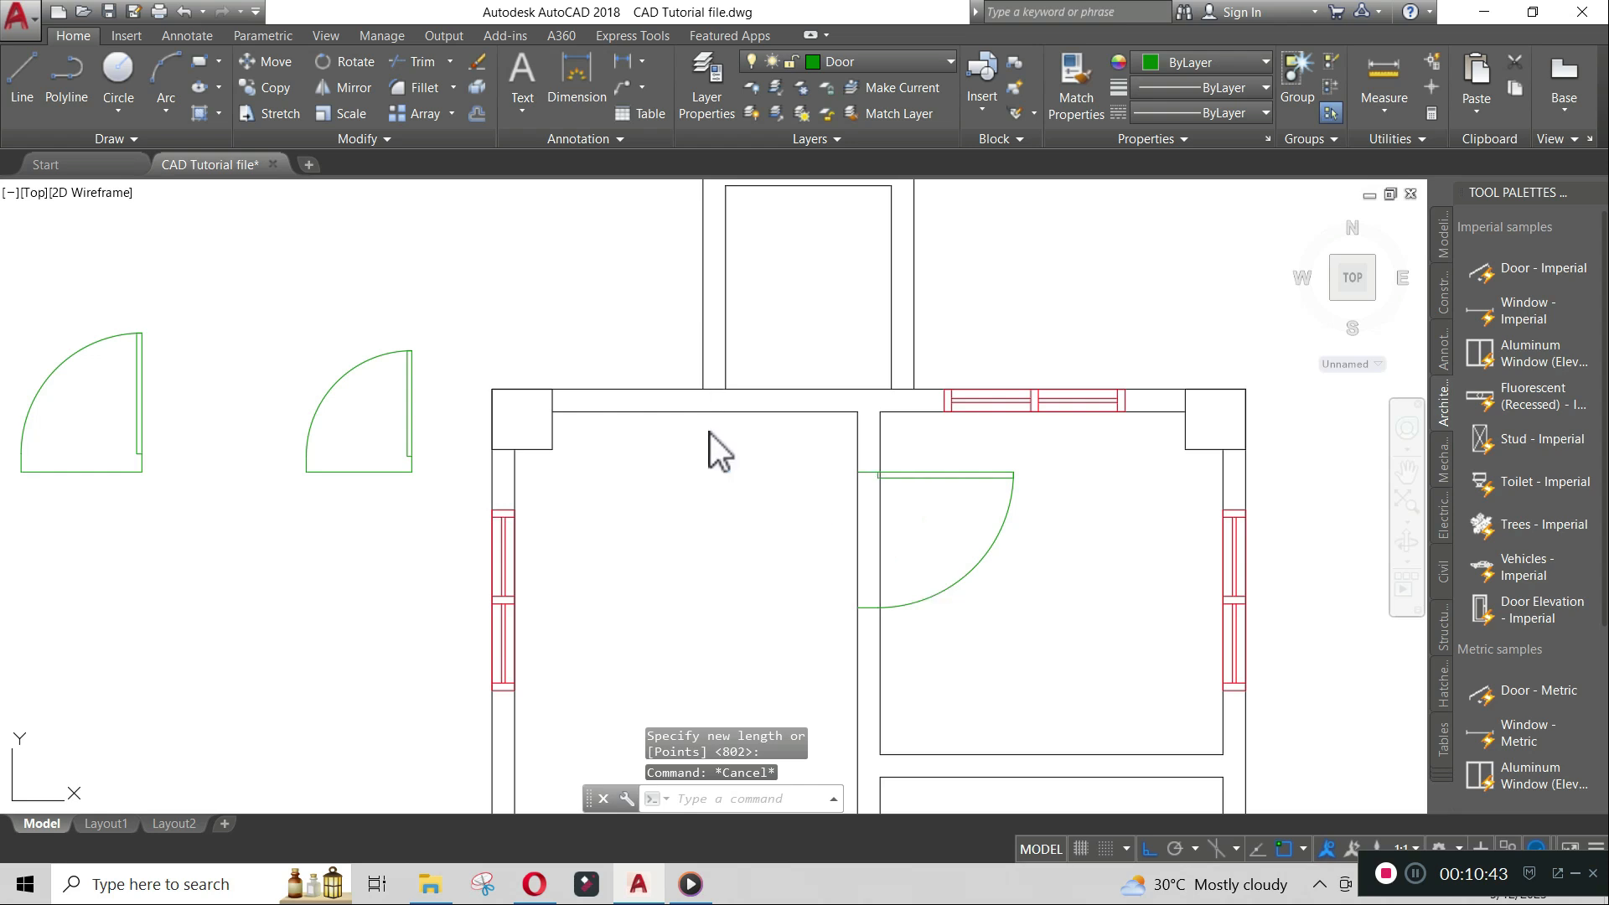
pyautogui.press('Return')
pyautogui.click(552, 391)
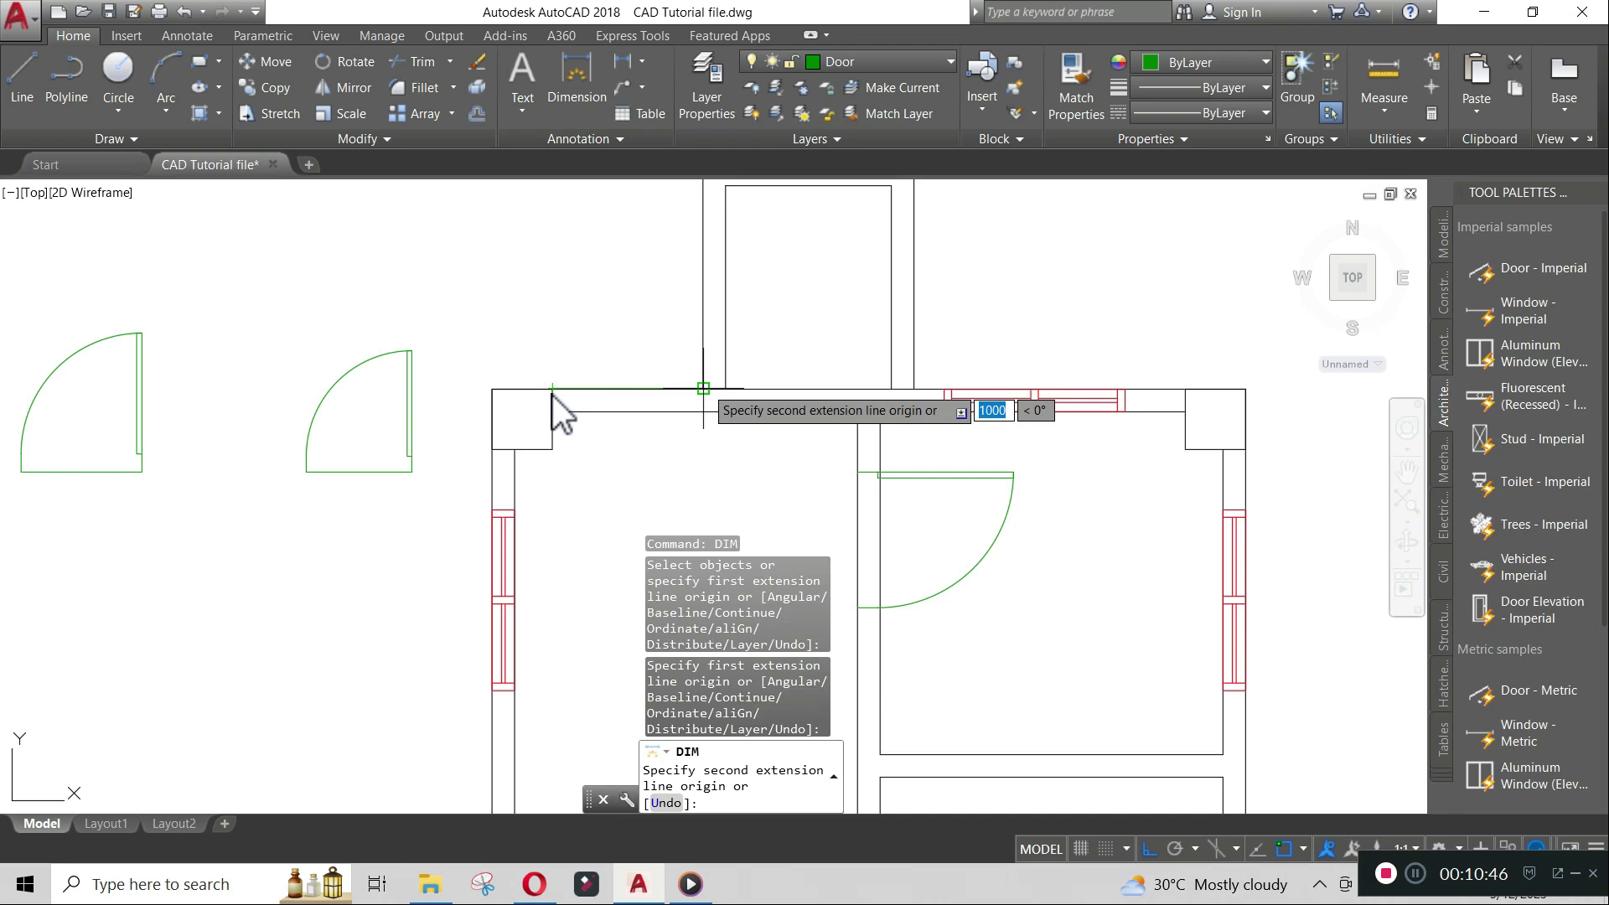
pyautogui.press('Escape')
# - Move the first resized door into the top wall, tracking 100 units right from the inner wall corner
pyautogui.moveTo(249, 375); pyautogui.dragTo(406, 393, button='middle')
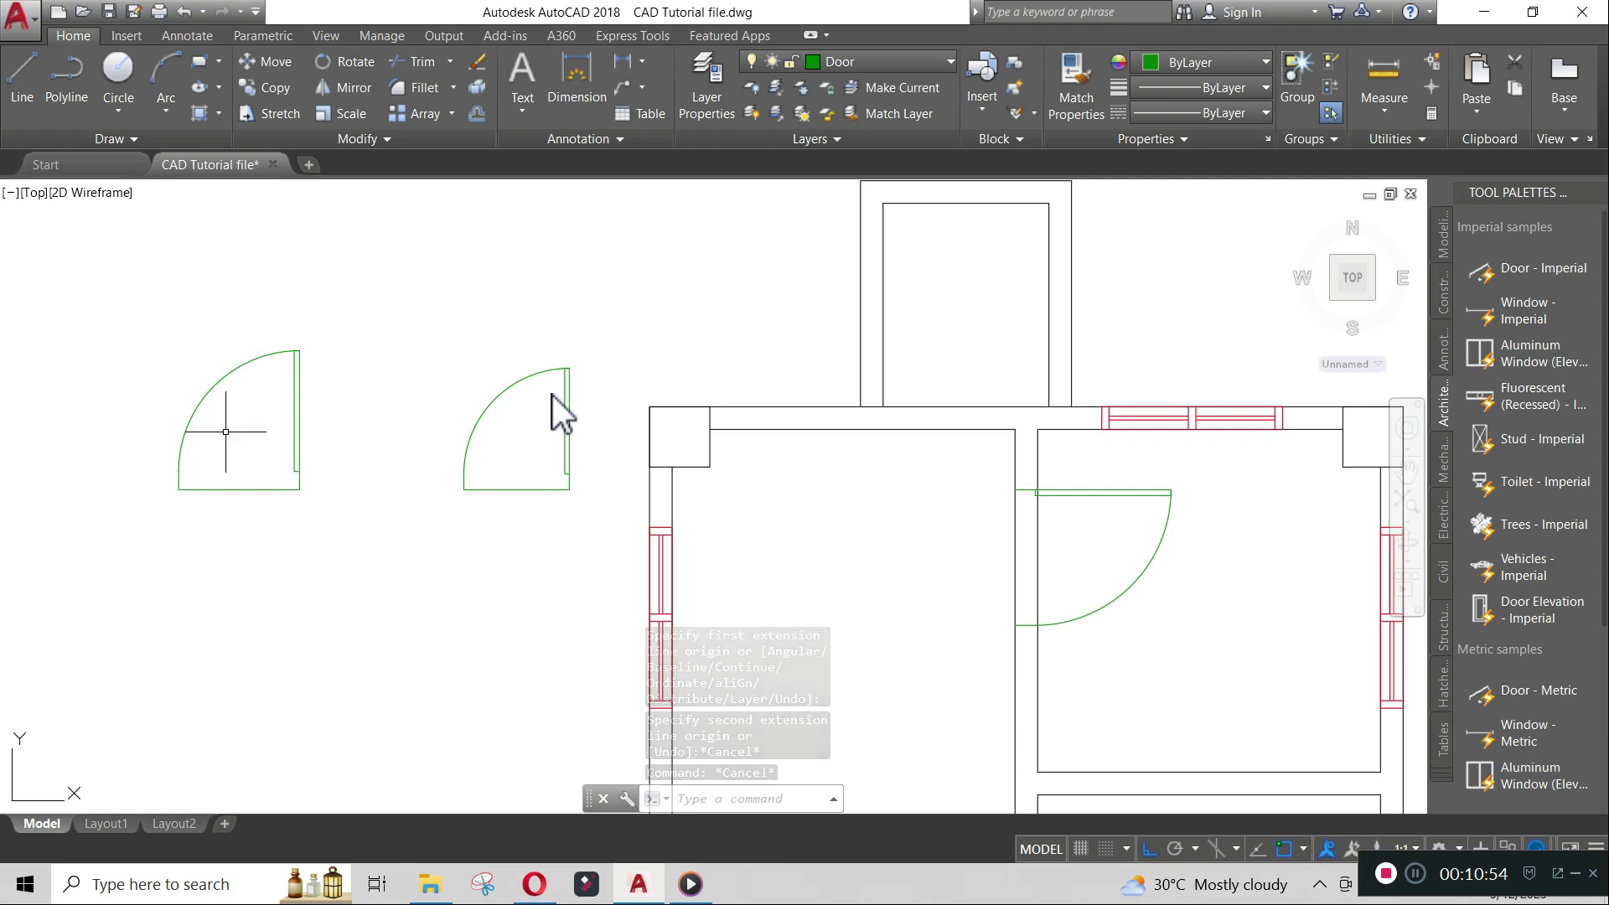
pyautogui.write('m')
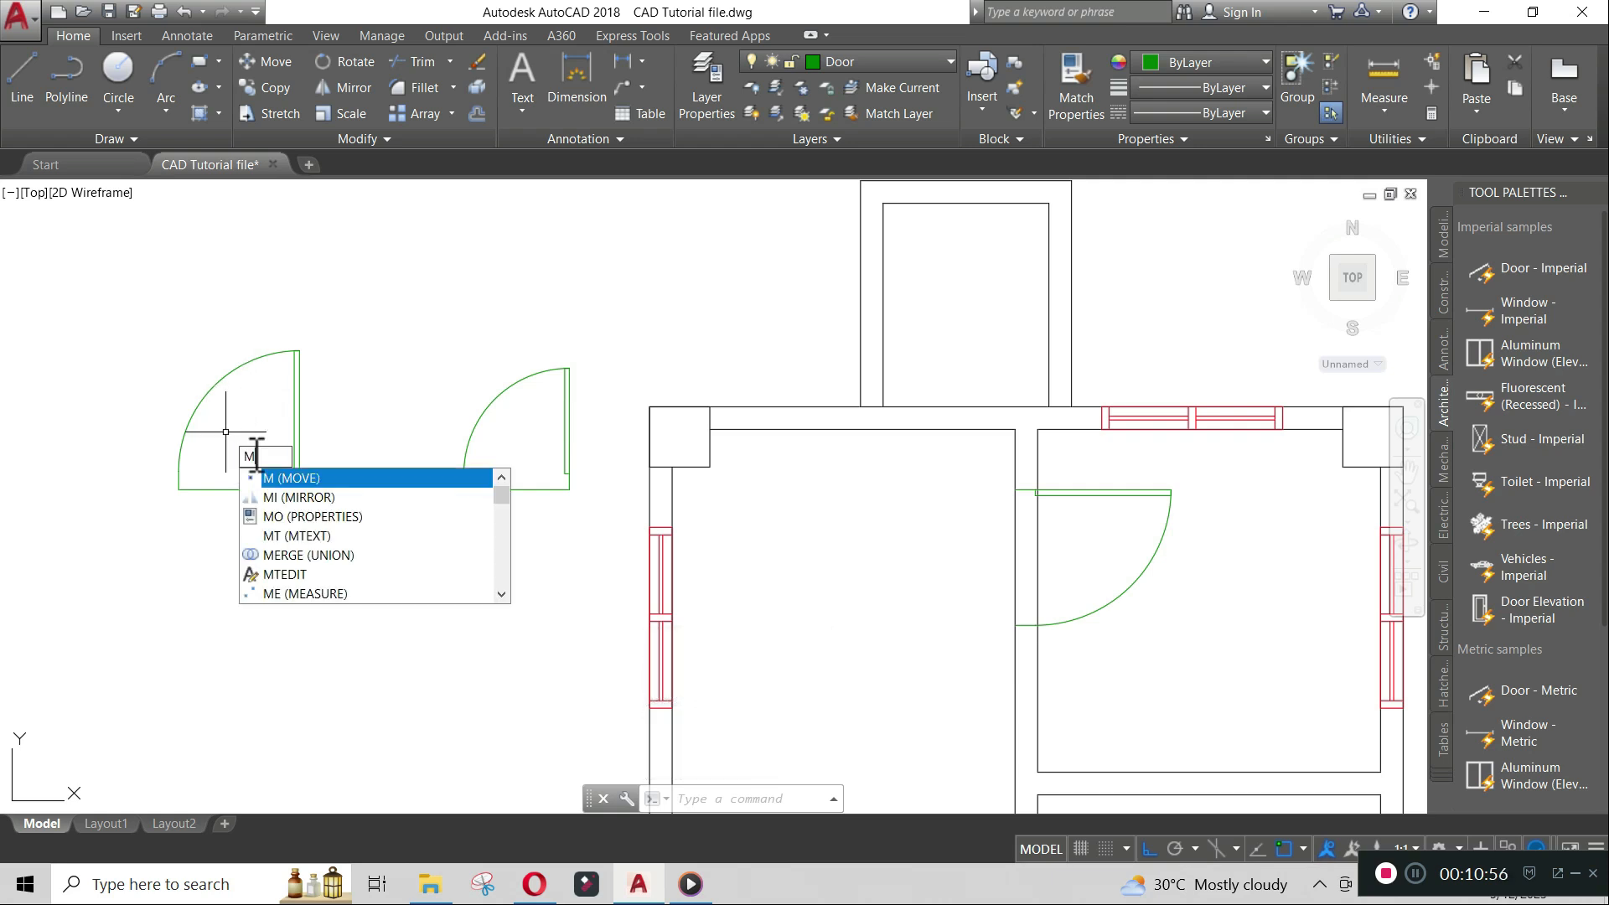
pyautogui.press('Return')
pyautogui.click(296, 415)
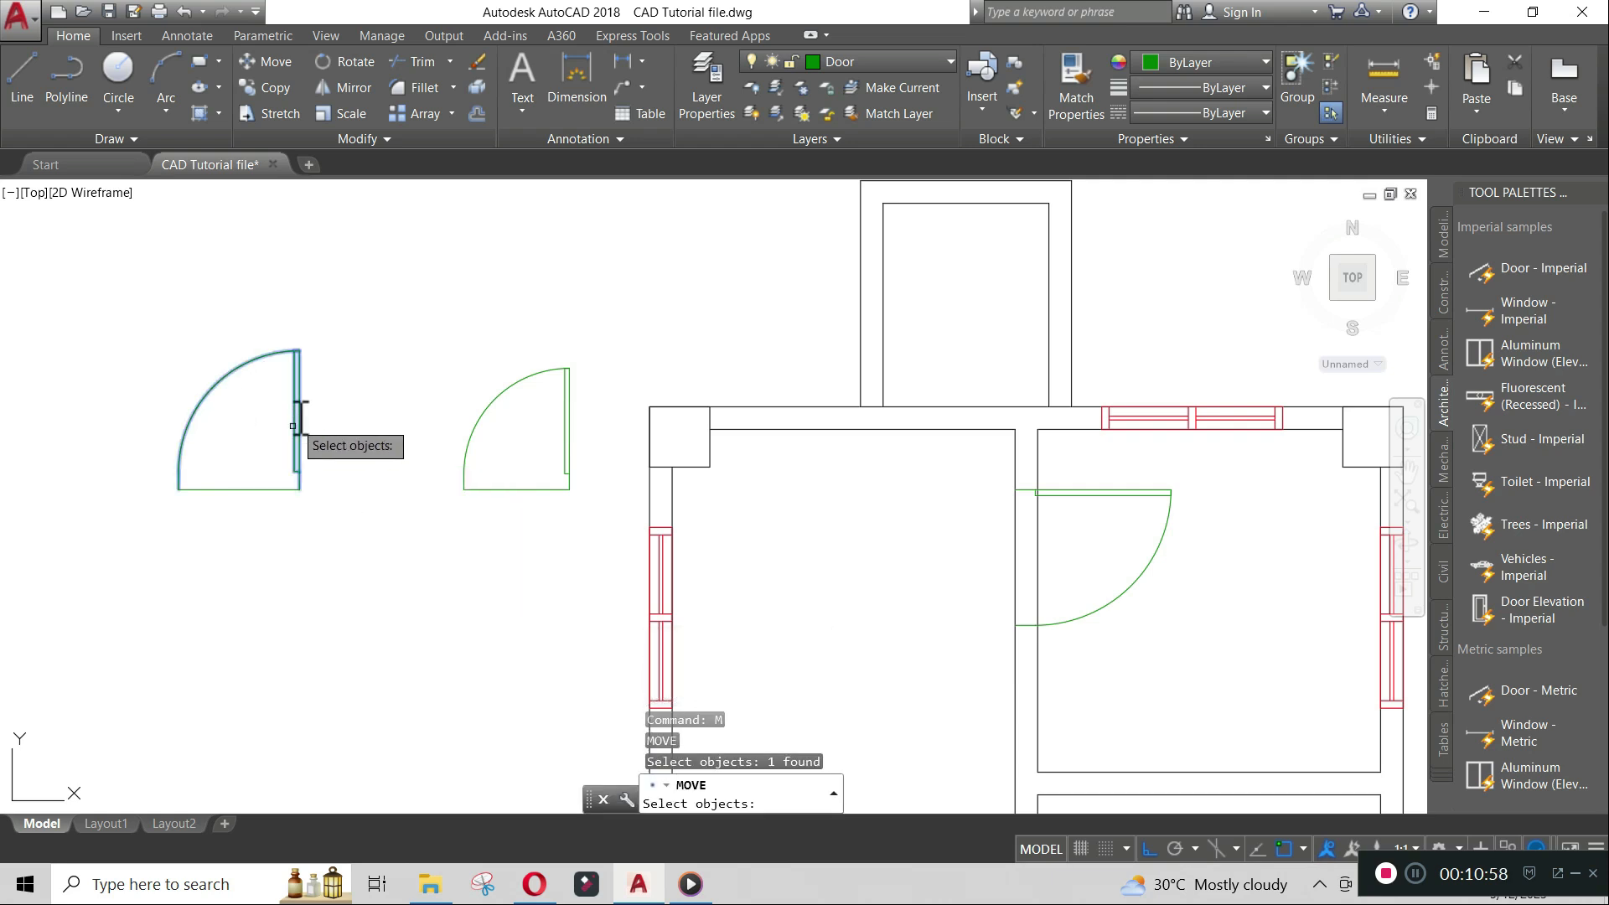
pyautogui.press('Return')
pyautogui.click(178, 488)
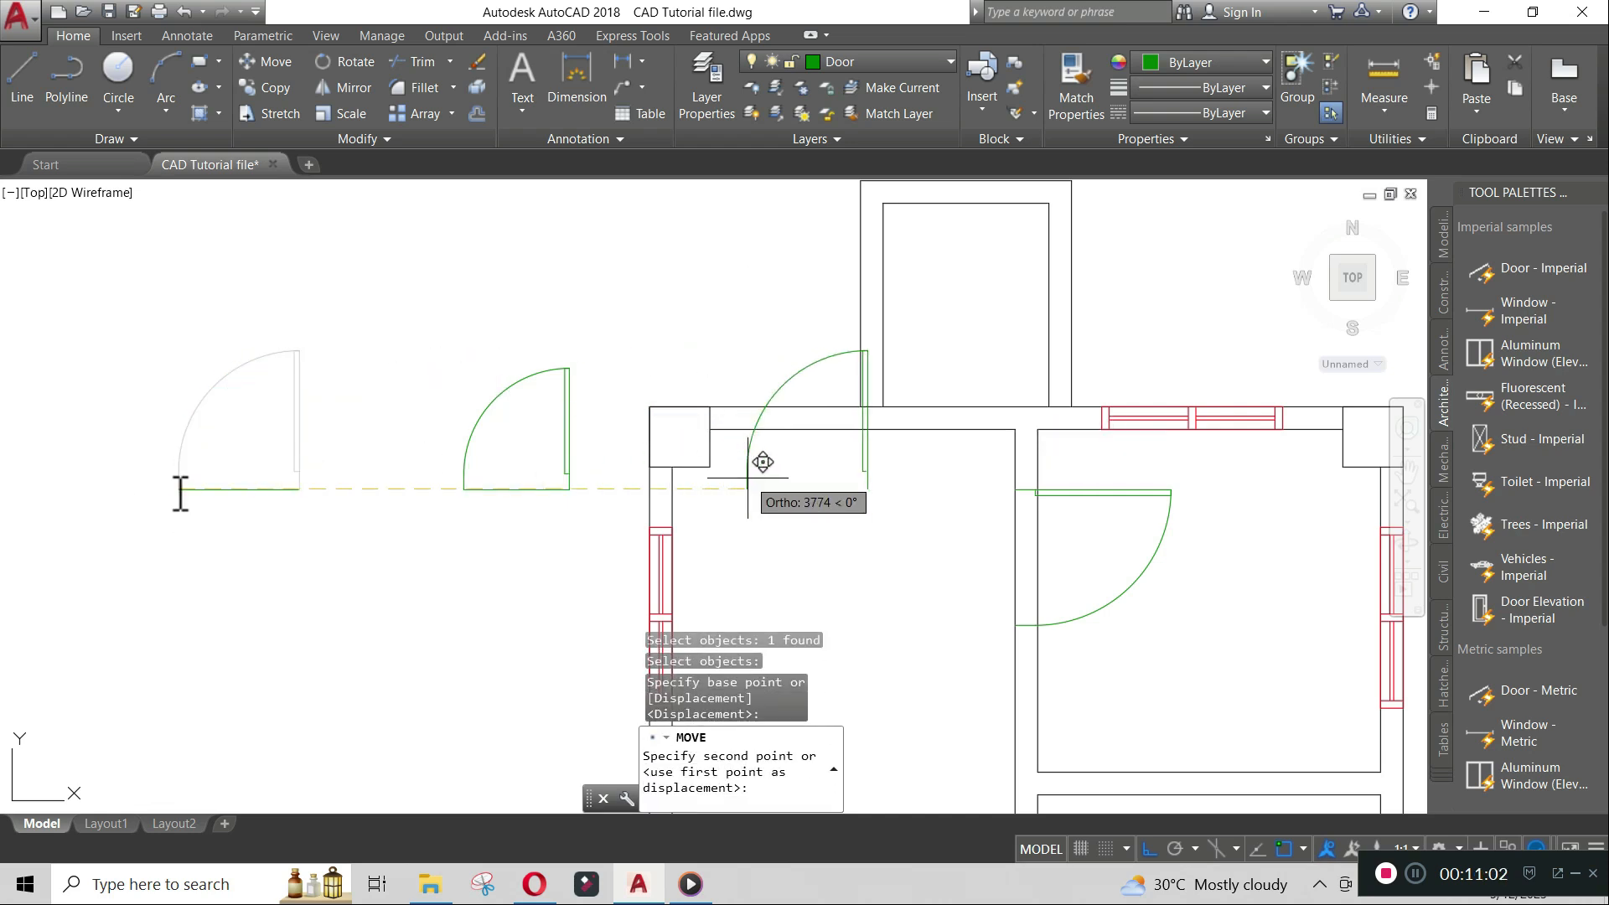
pyautogui.write('t')
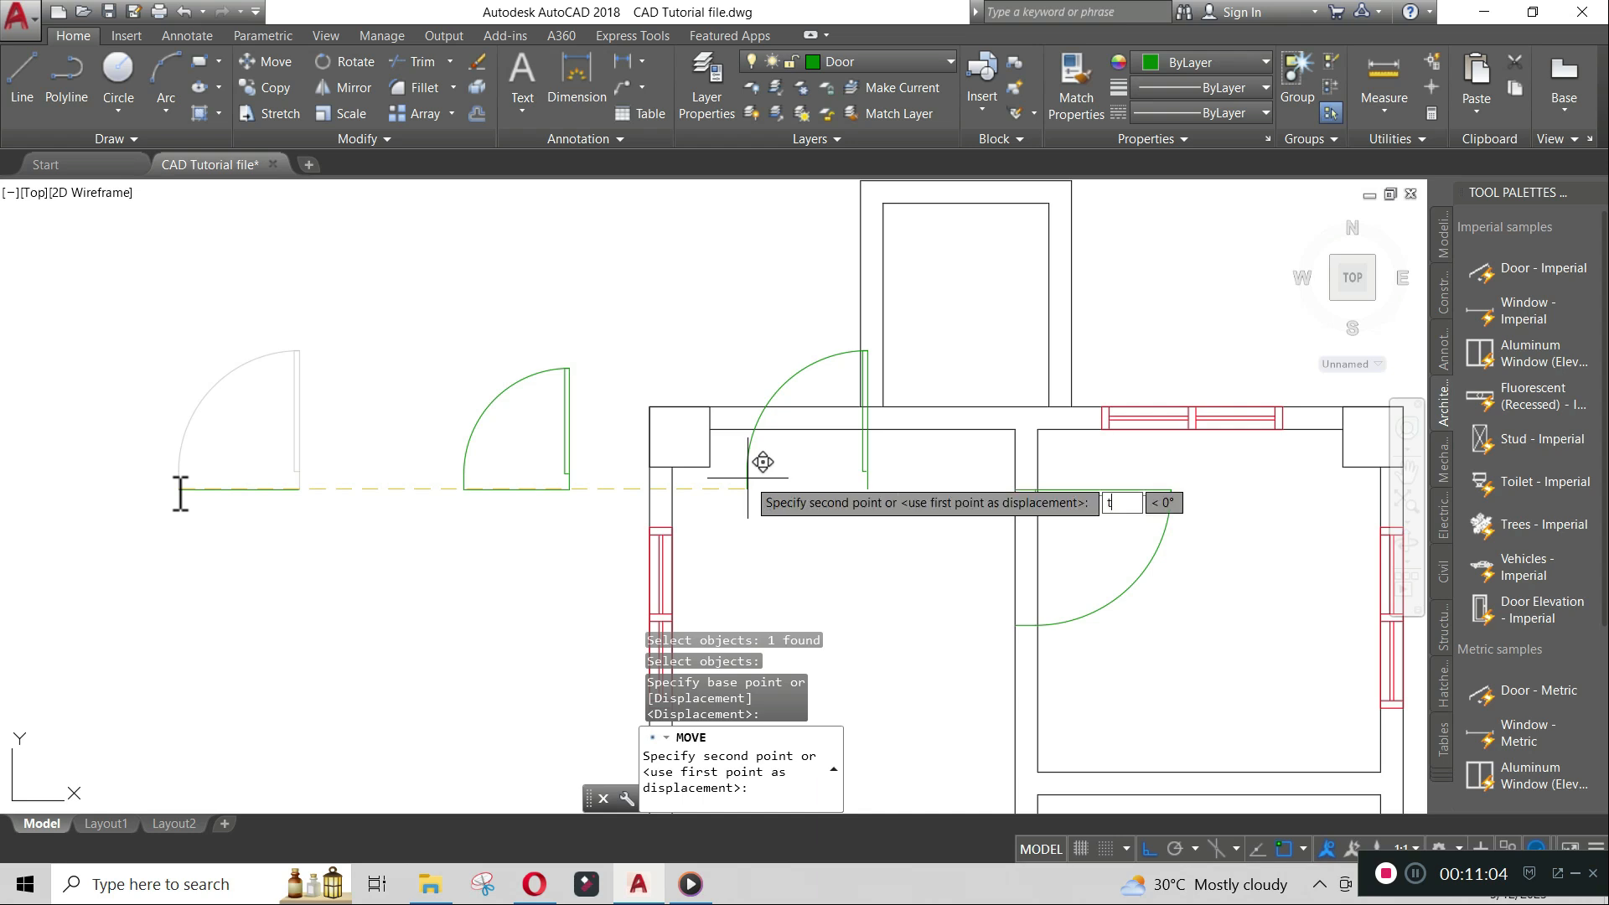
pyautogui.write('k')
pyautogui.press('Return')
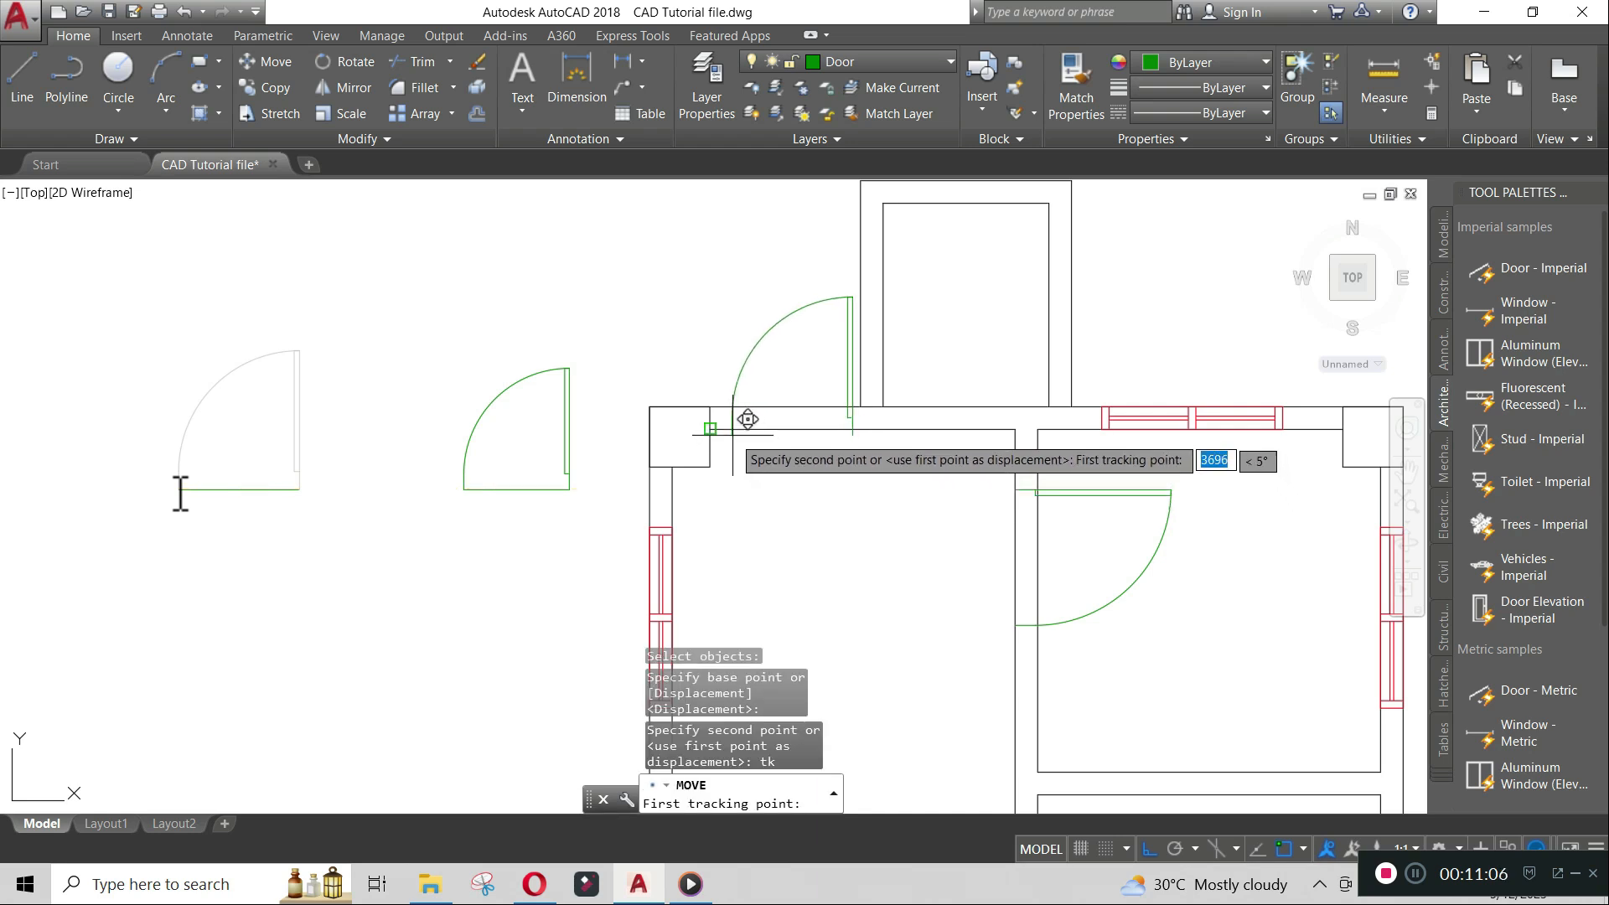
pyautogui.click(718, 430)
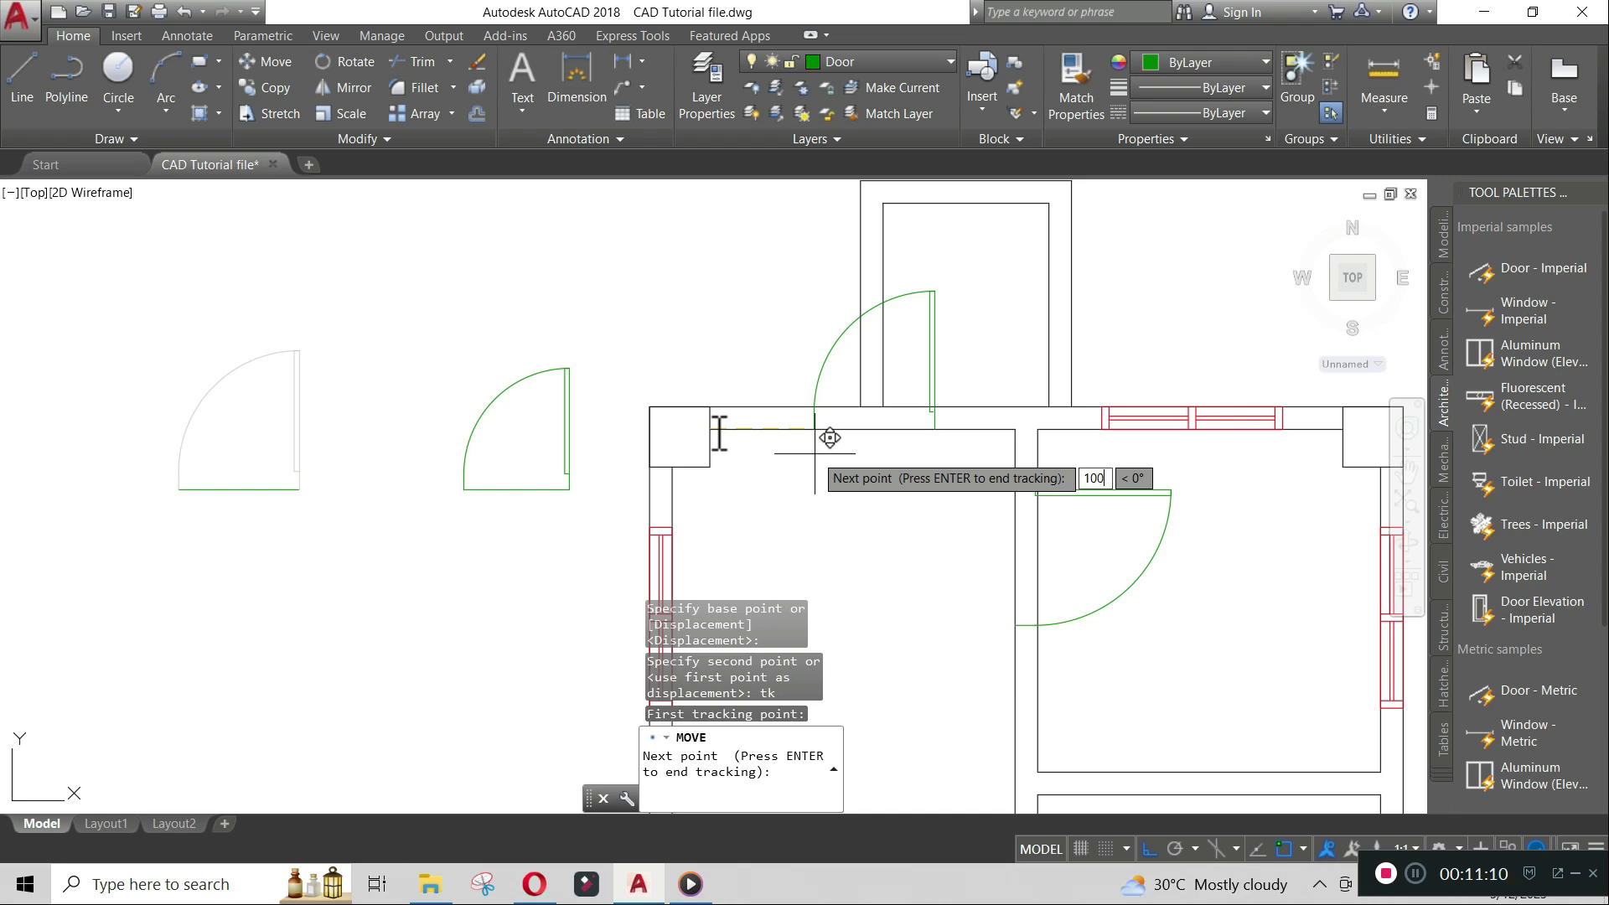
pyautogui.write('100')
pyautogui.press('Return')
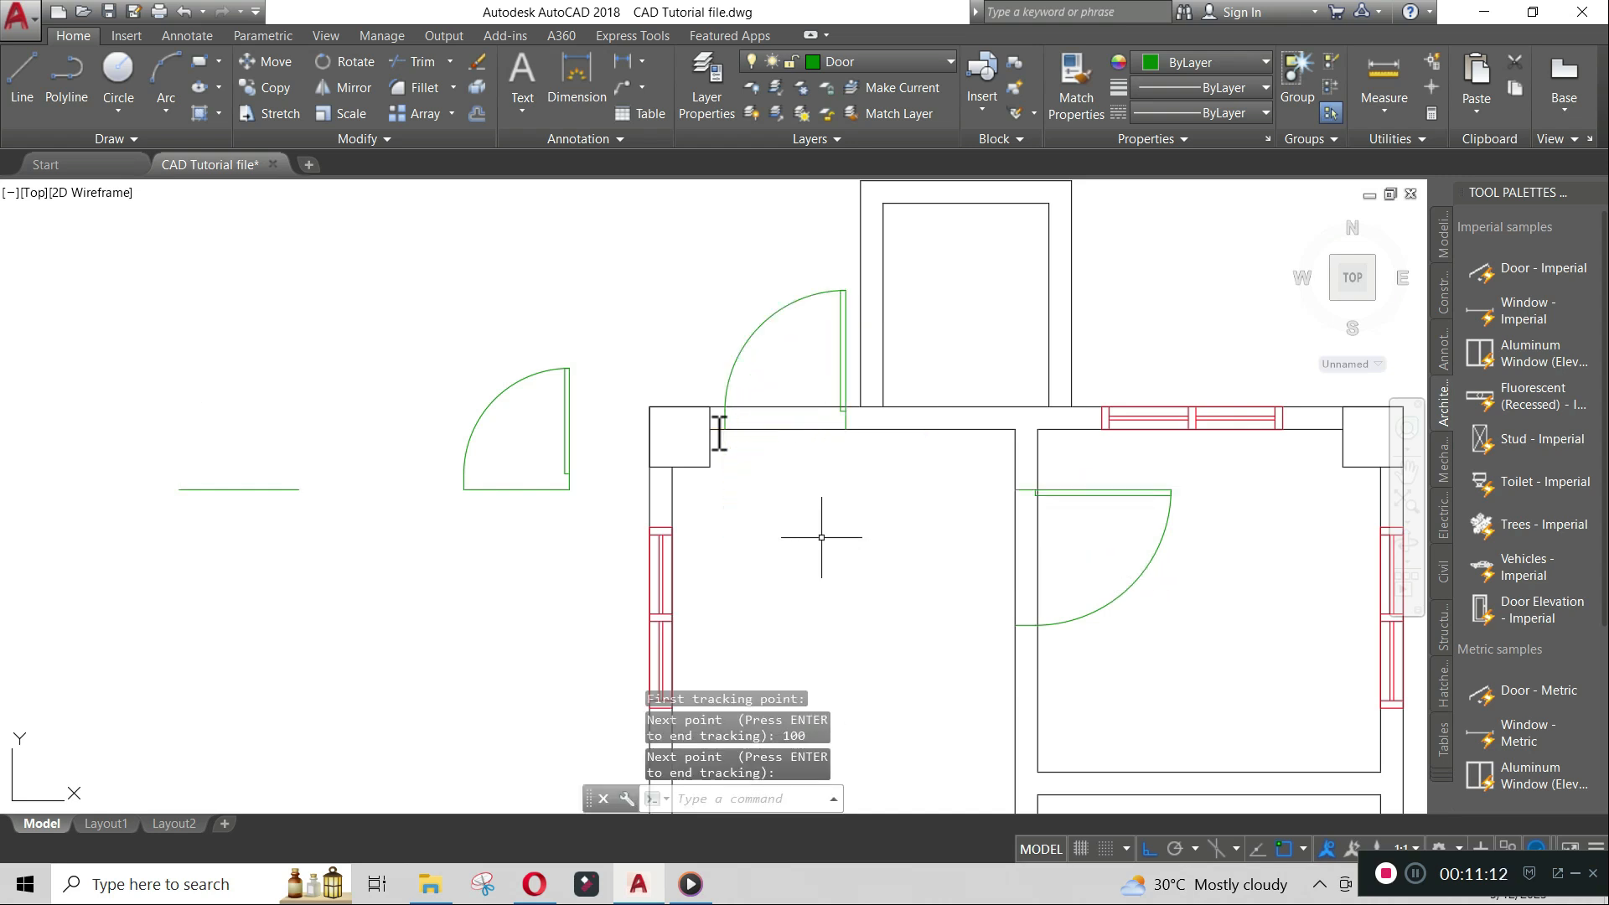
pyautogui.moveTo(948, 423); pyautogui.dragTo(685, 517, button='middle')
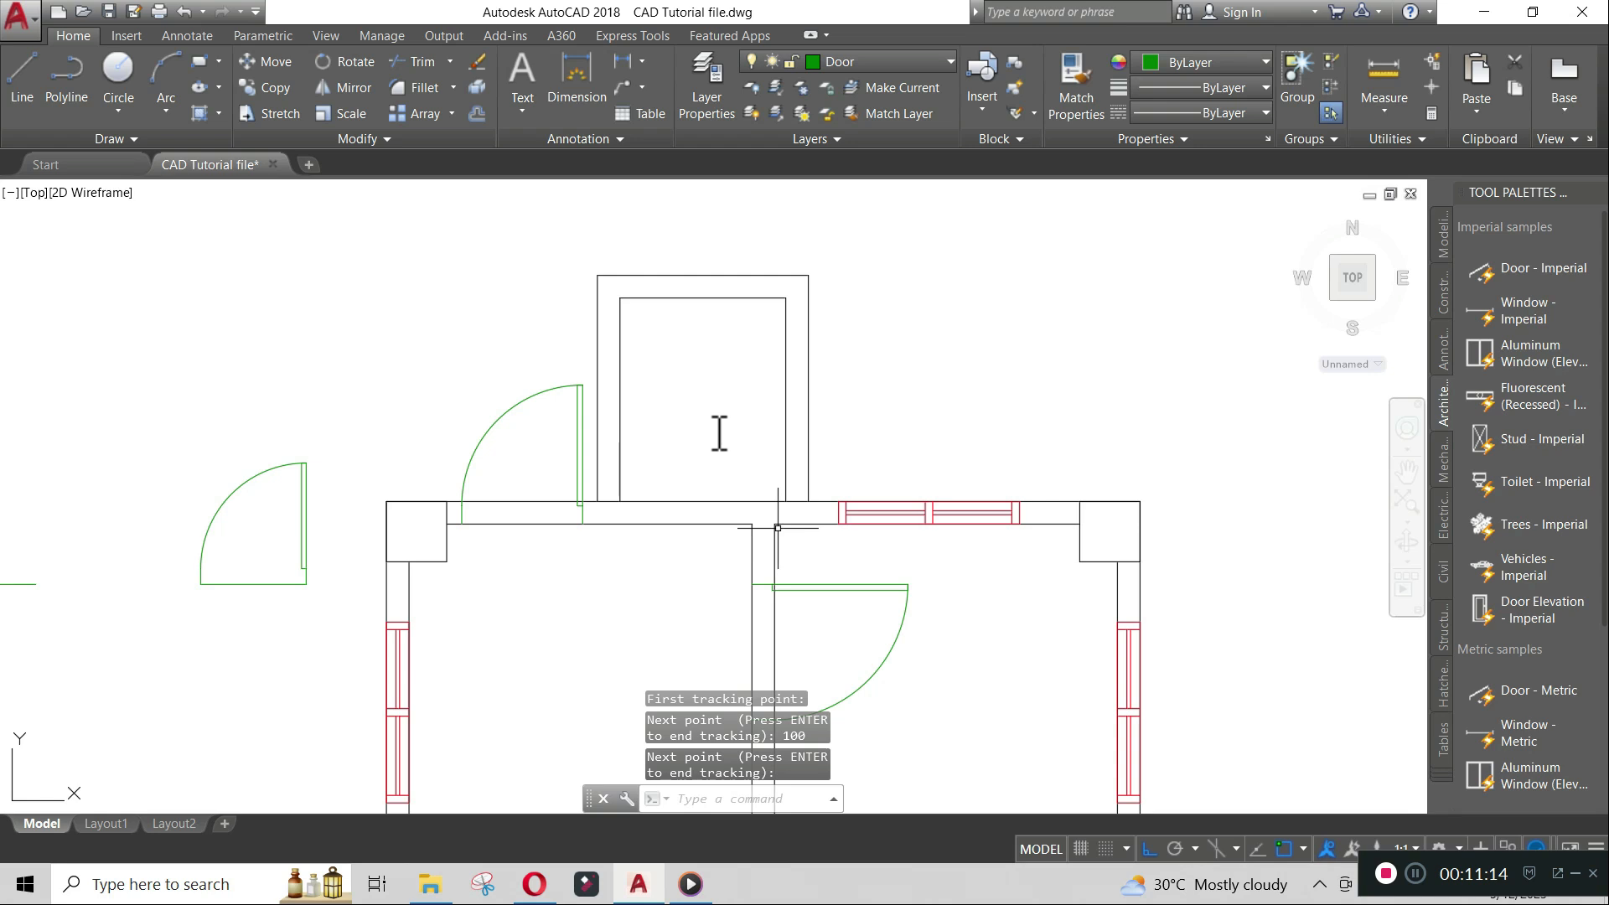
pyautogui.write('dim')
pyautogui.press('Return')
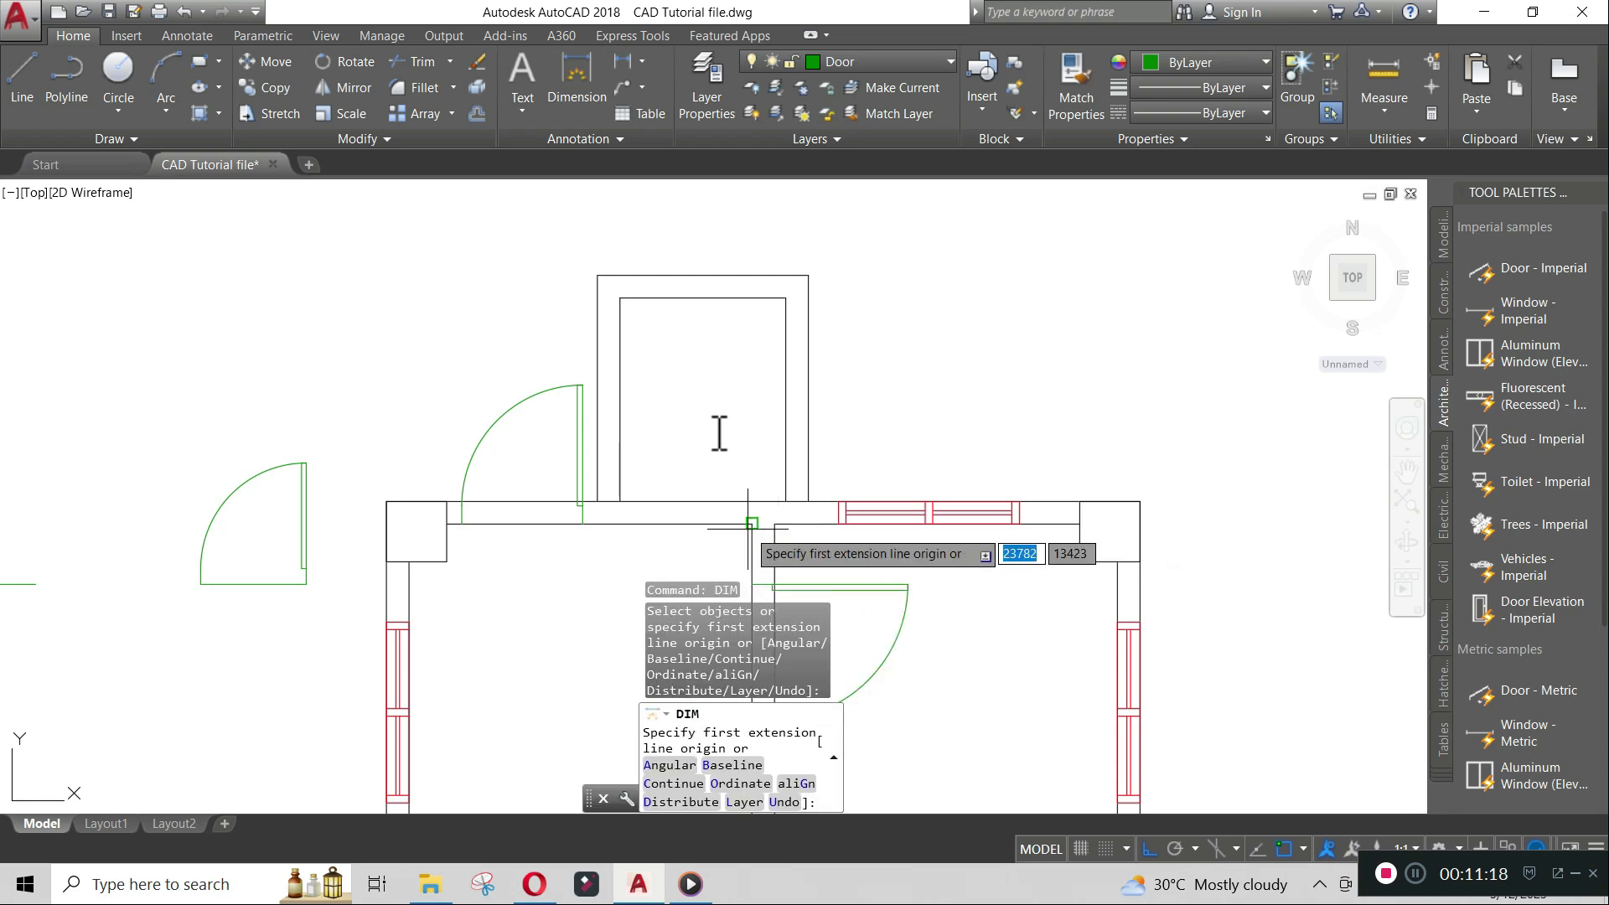
pyautogui.click(751, 524)
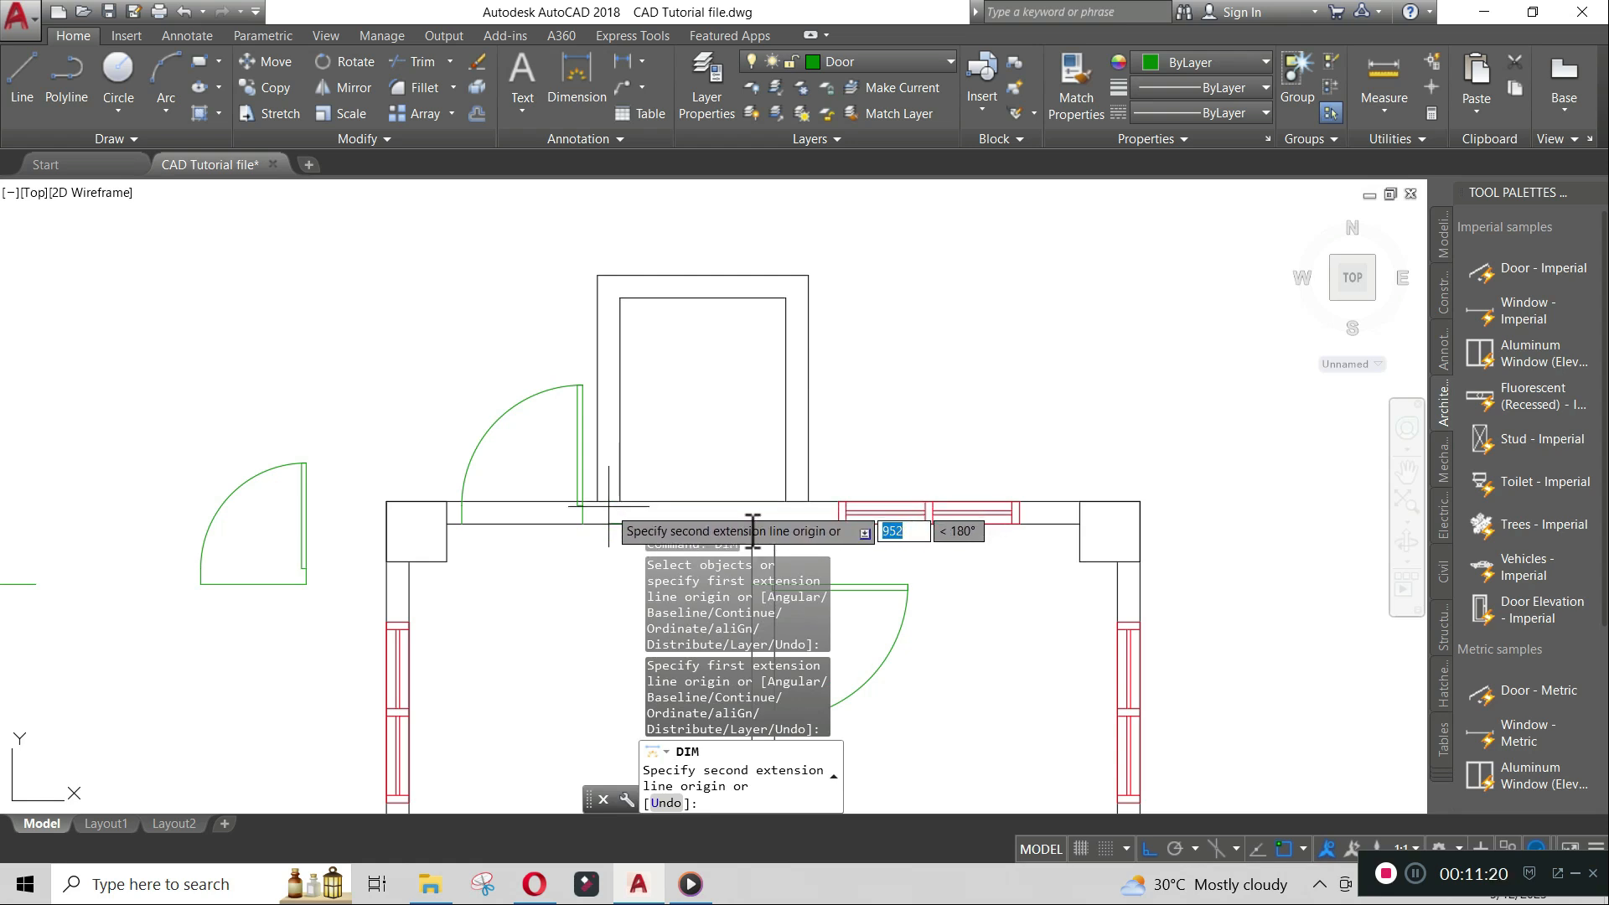
pyautogui.moveTo(609, 507); pyautogui.dragTo(707, 372, button='middle')
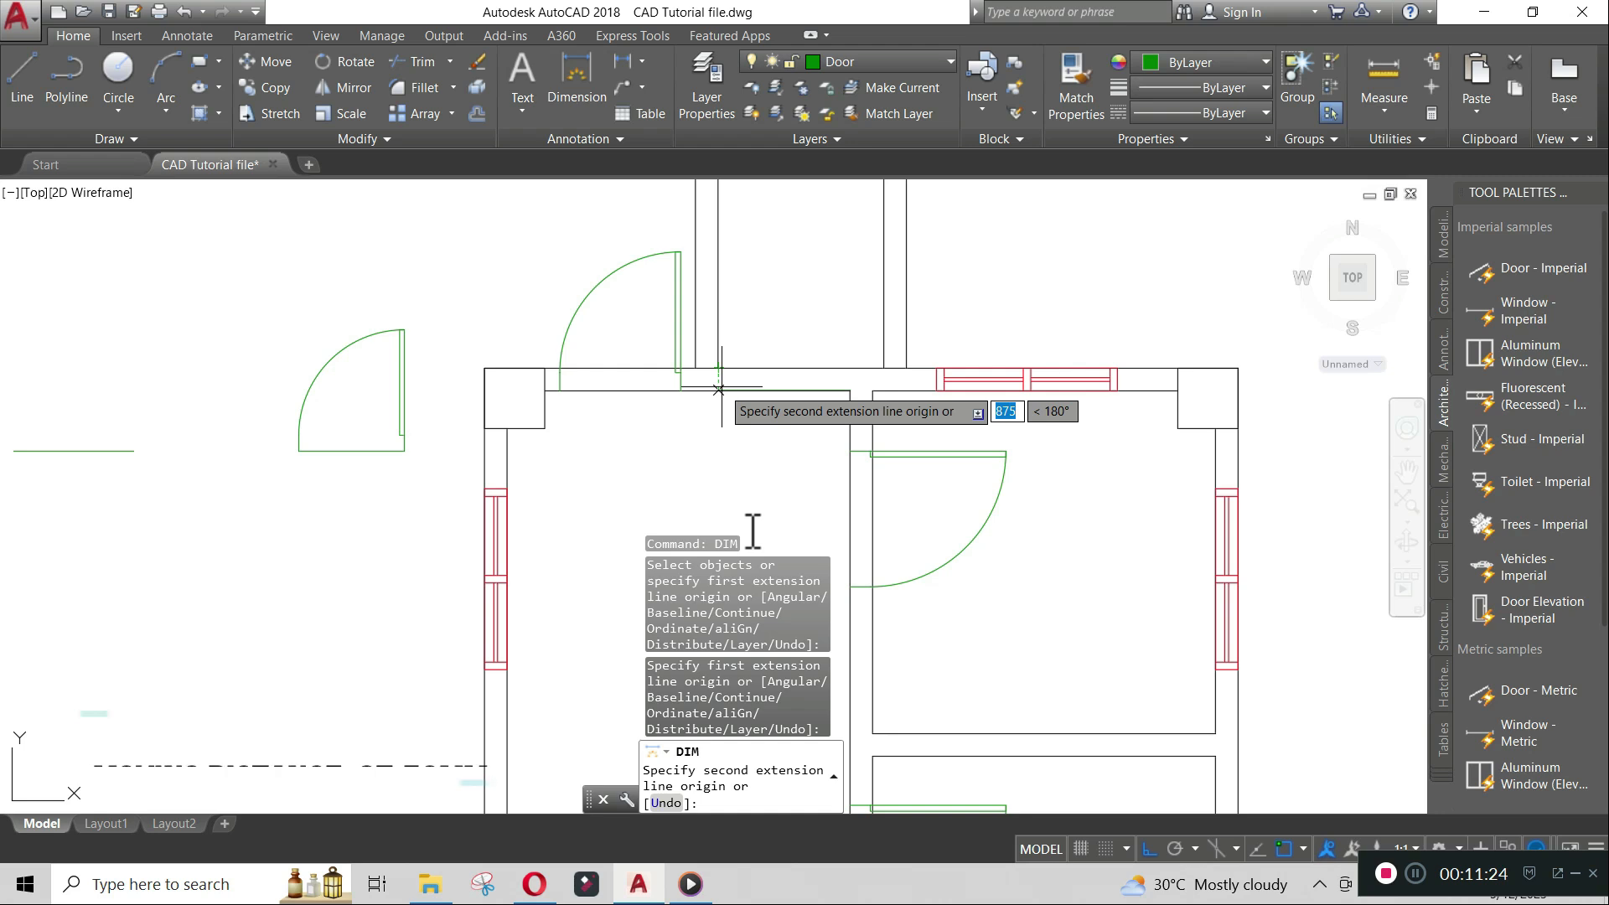
pyautogui.press('Escape')
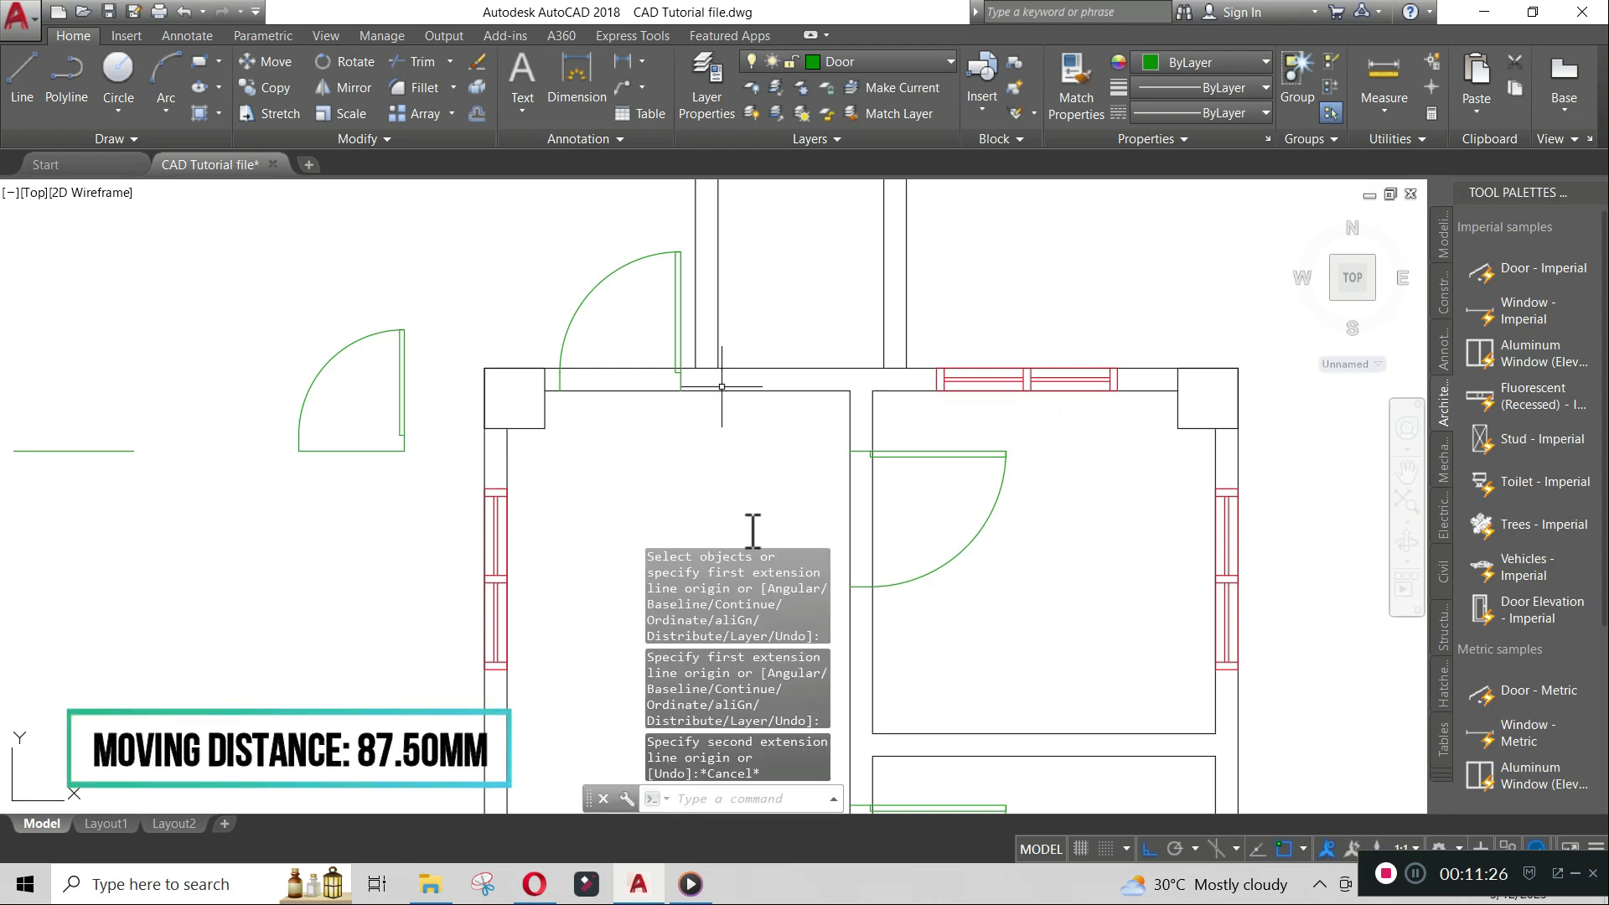
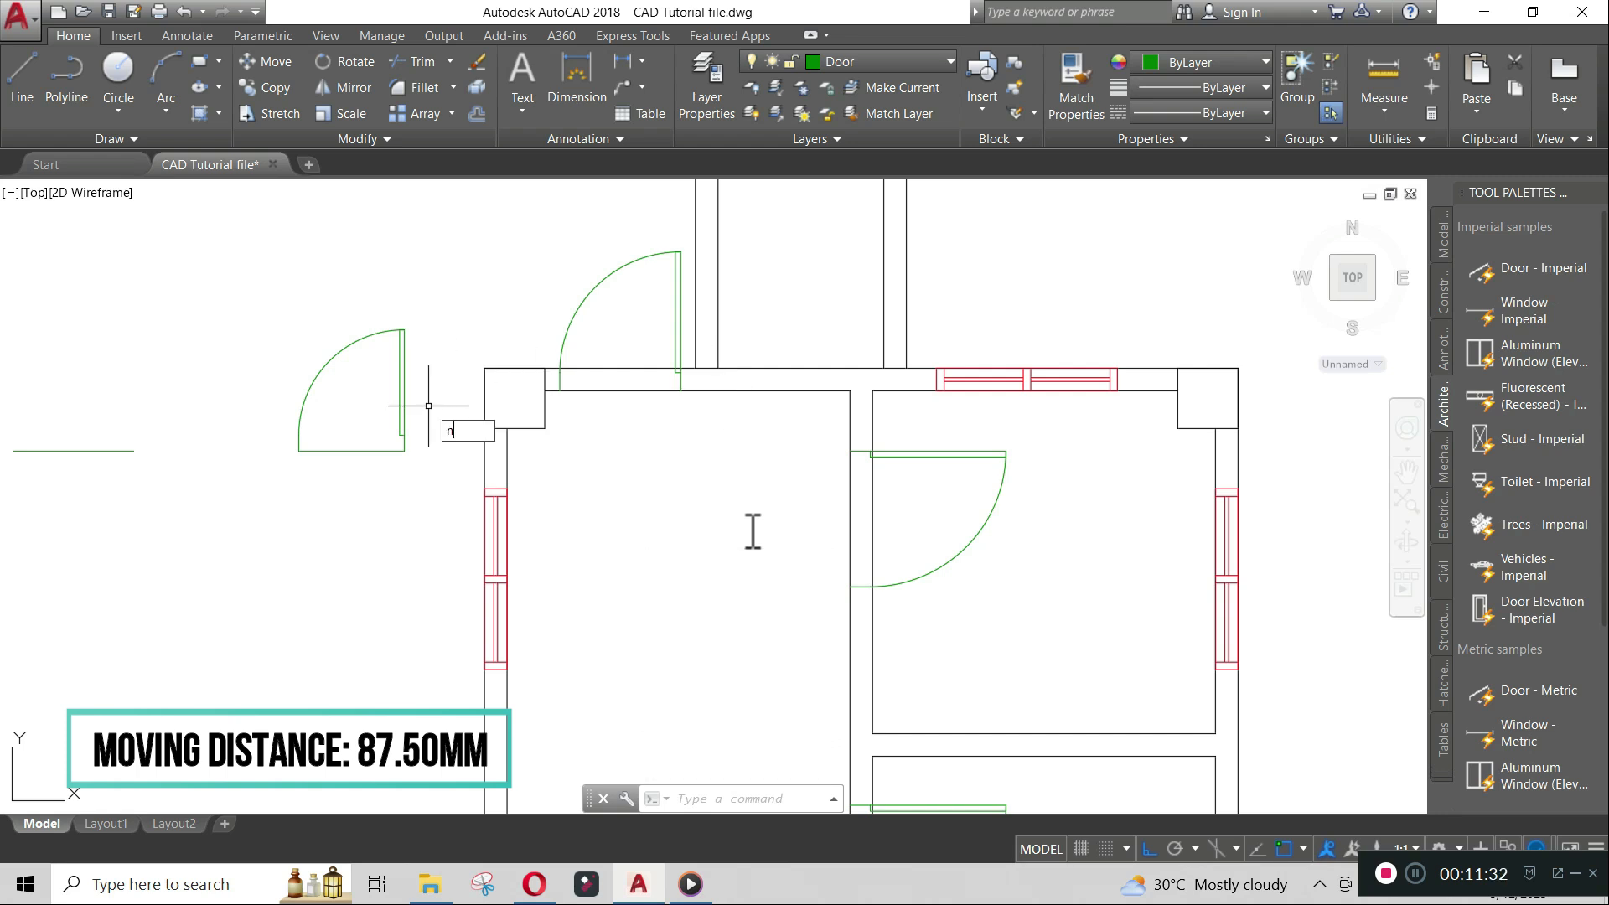
# - Move the second resized door into the top wall, tracking 87.5 units from the wall corner
pyautogui.press('Escape')
pyautogui.write('M')
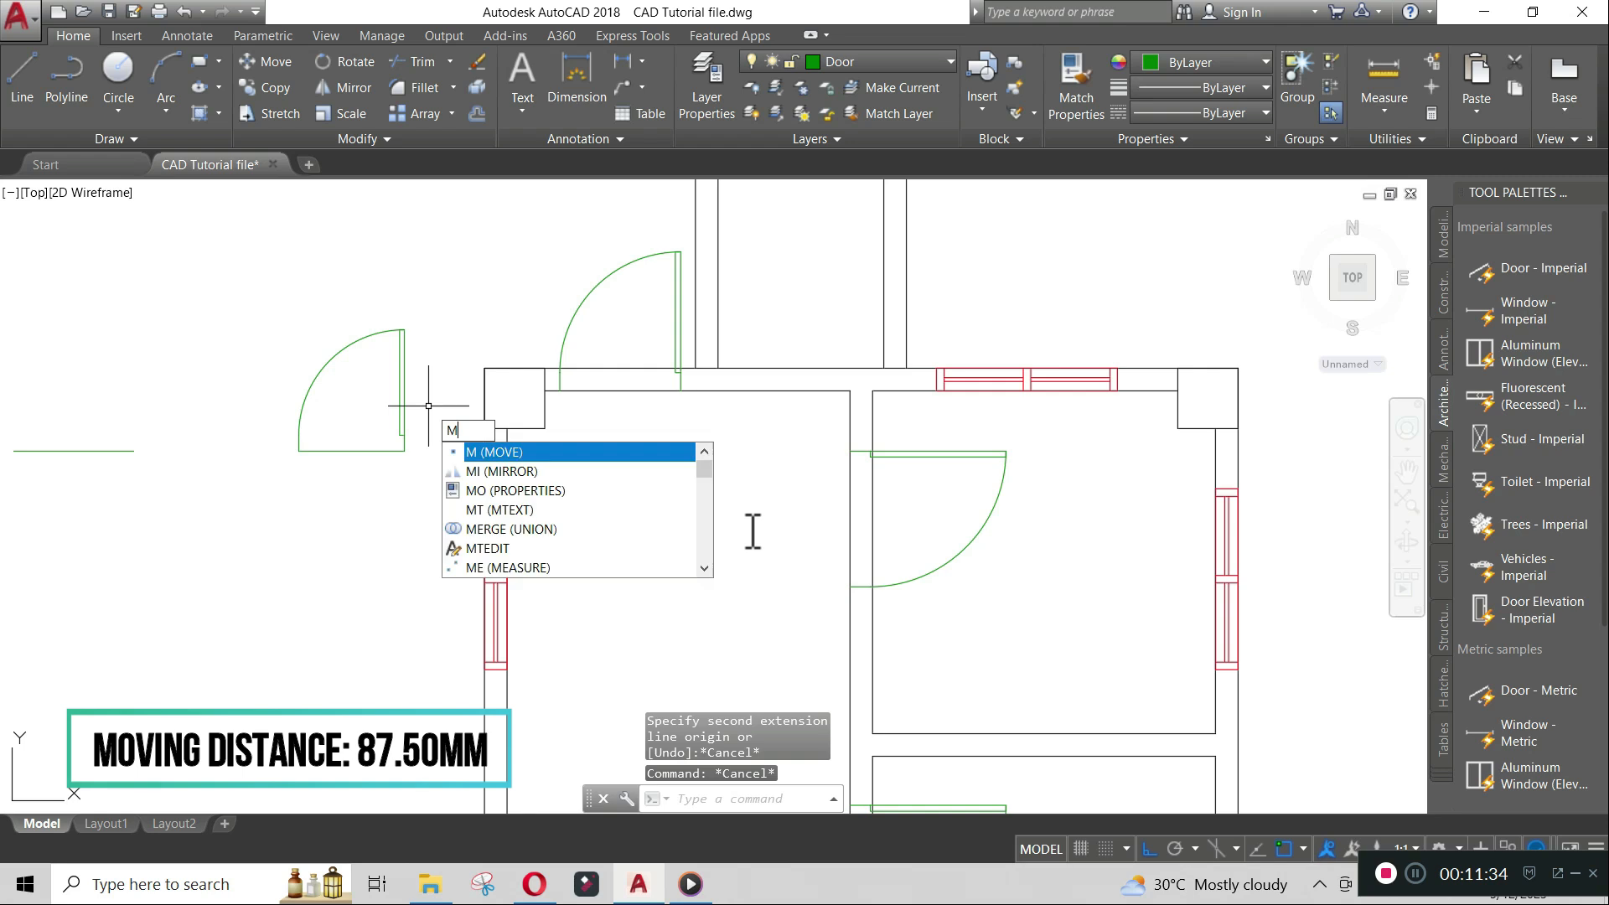
pyautogui.press('Return')
pyautogui.click(405, 390)
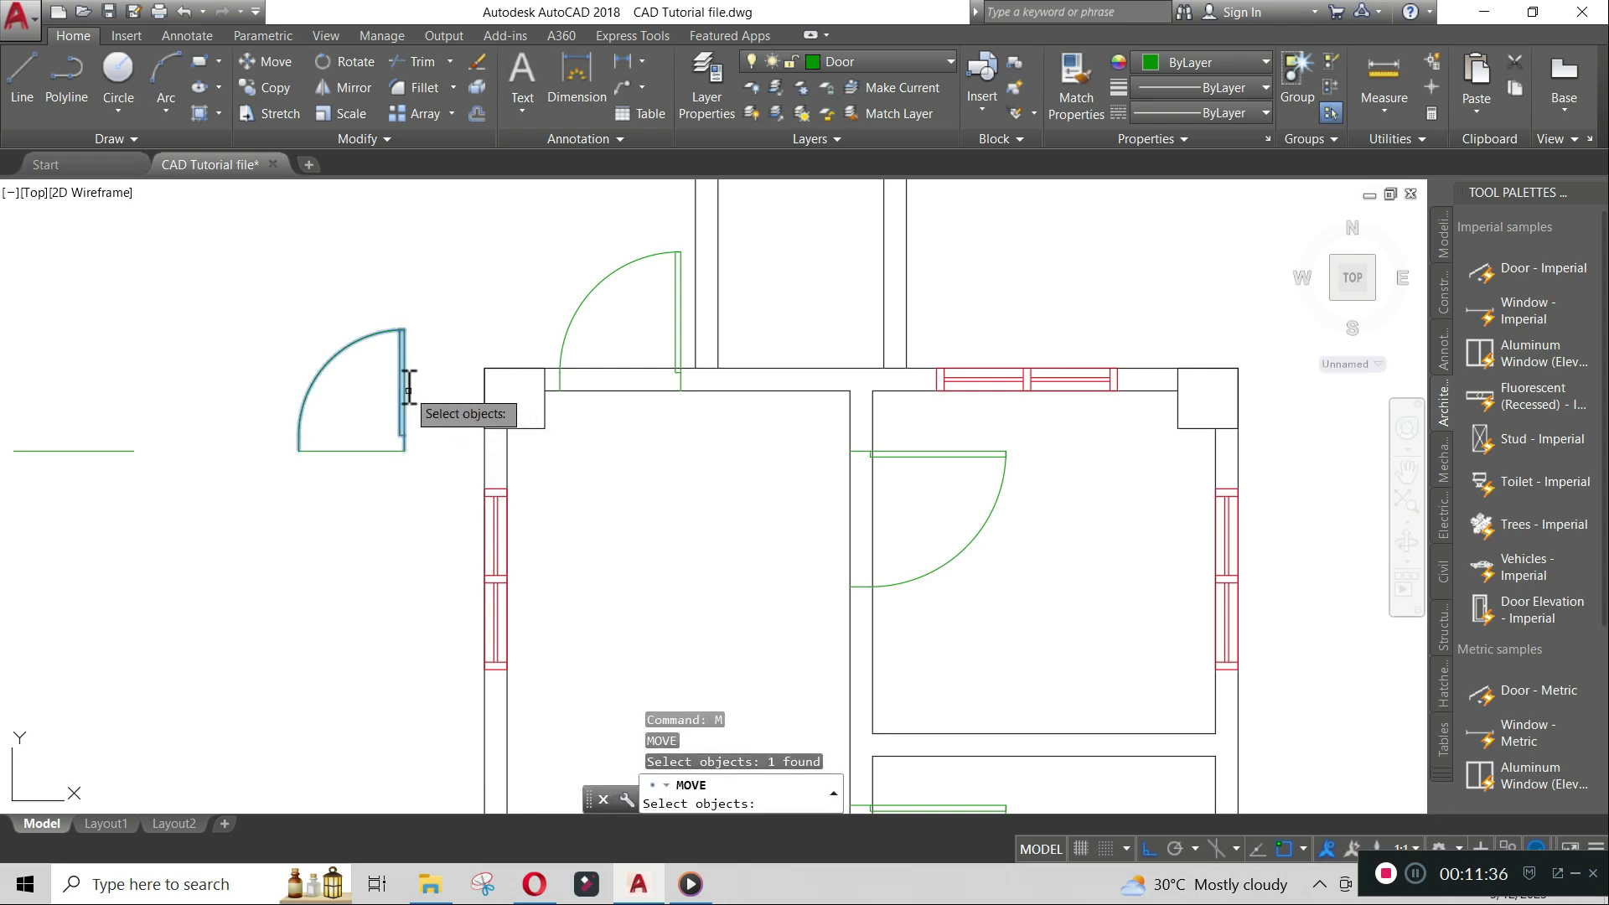
pyautogui.press('Return')
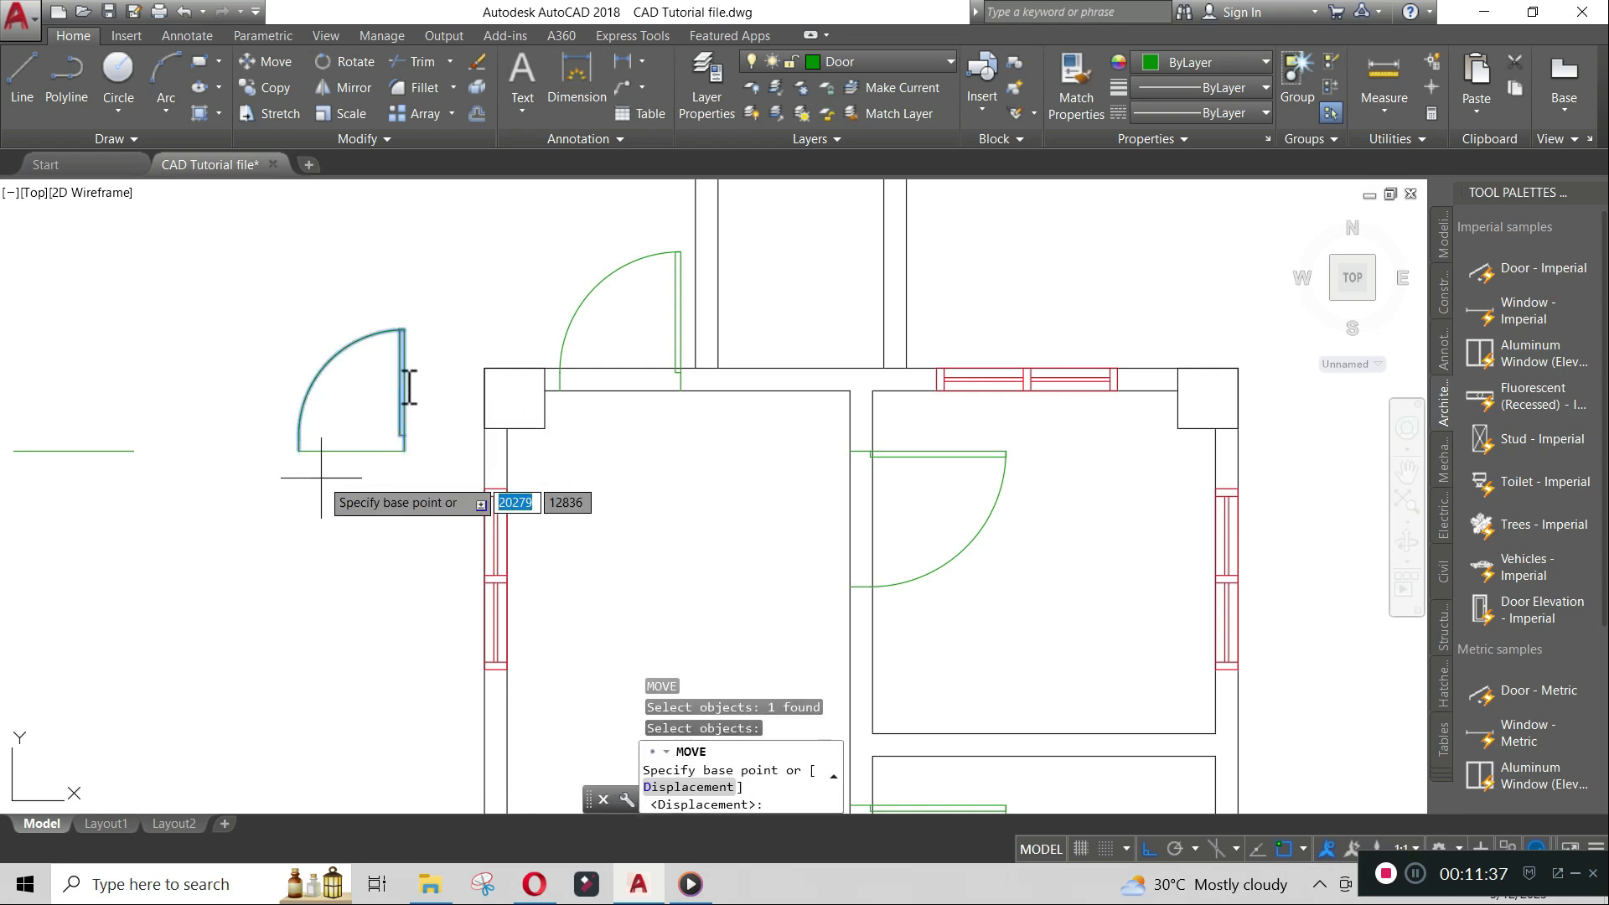
pyautogui.click(402, 450)
pyautogui.write('tk')
pyautogui.press('Return')
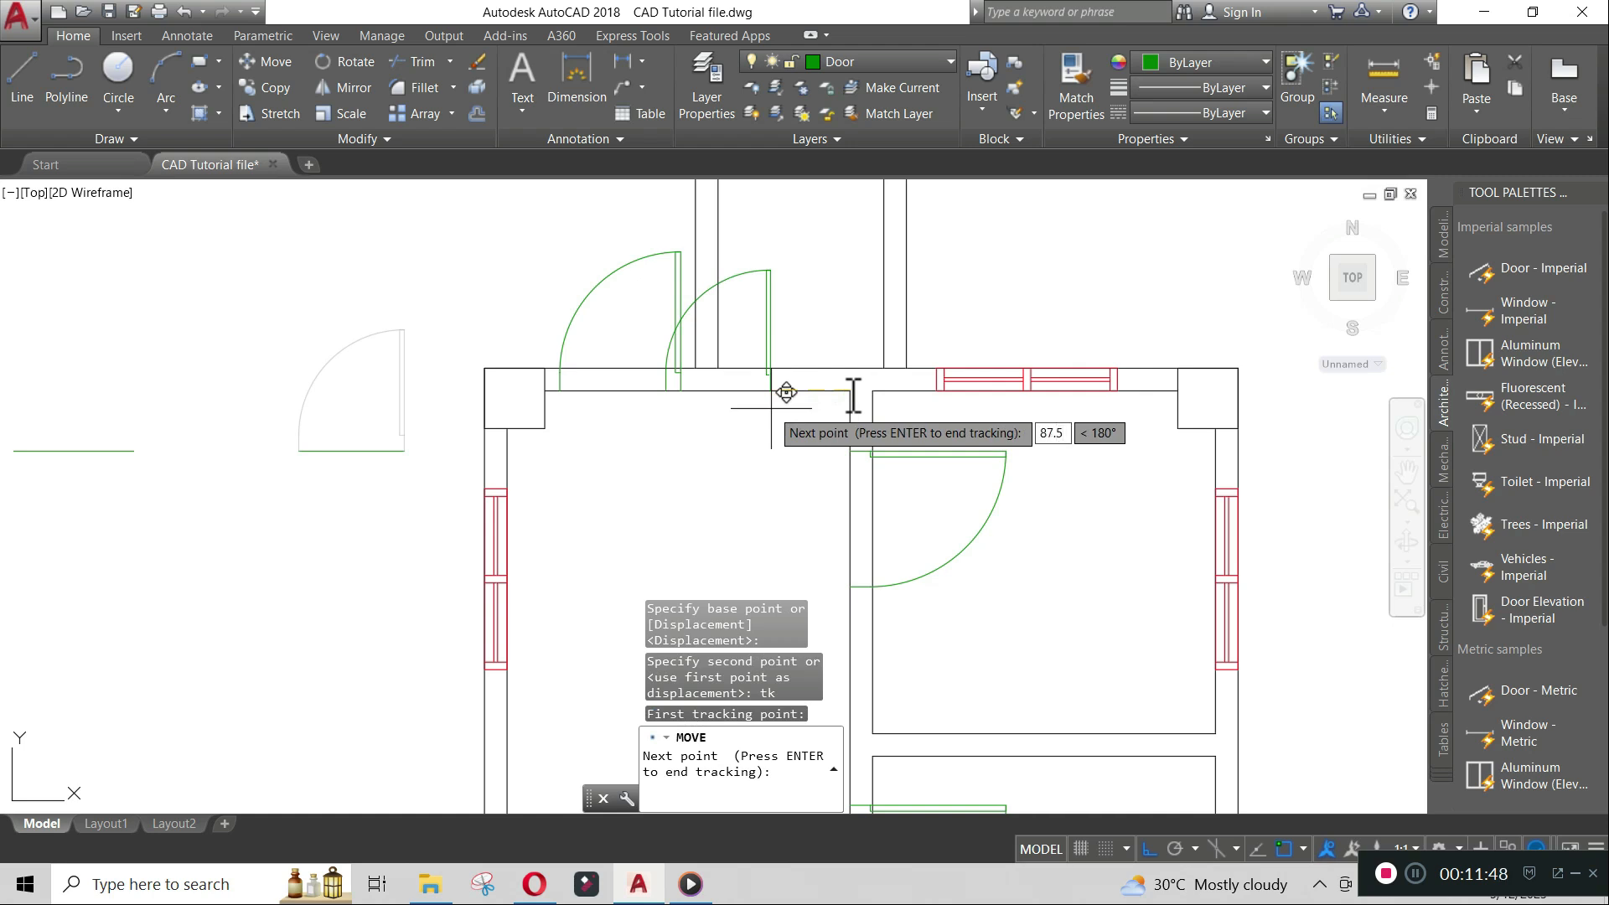
pyautogui.press('Return')
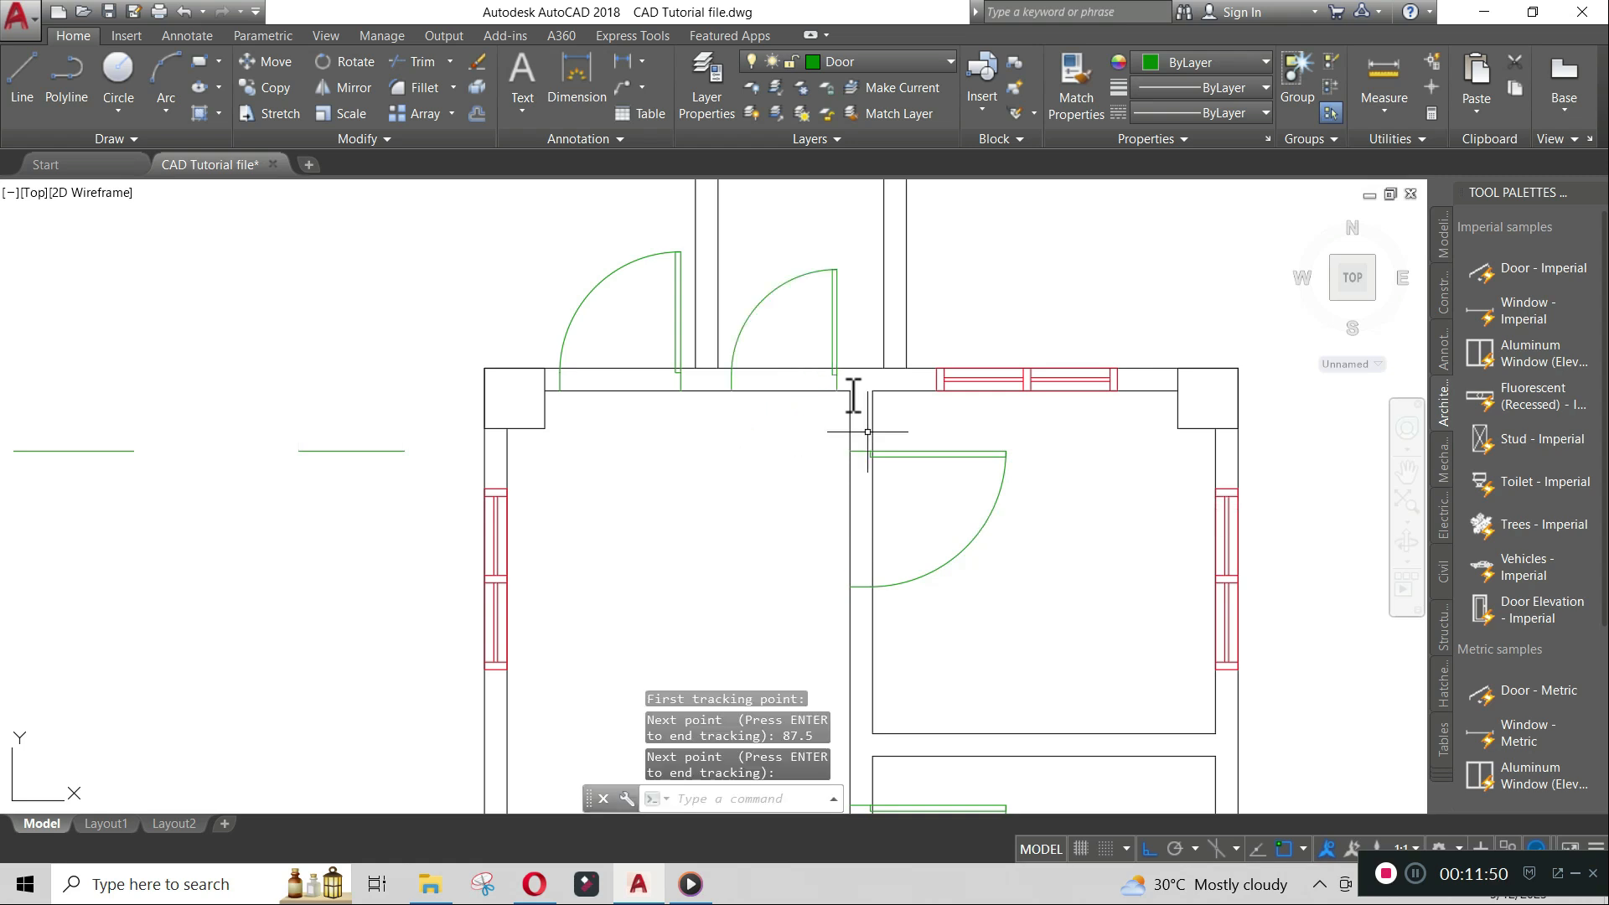
# - Delete the two leftover reference lines beside the floor plan
pyautogui.scroll(-4, 867, 432)
pyautogui.moveTo(955, 442); pyautogui.dragTo(832, 425, button='middle')
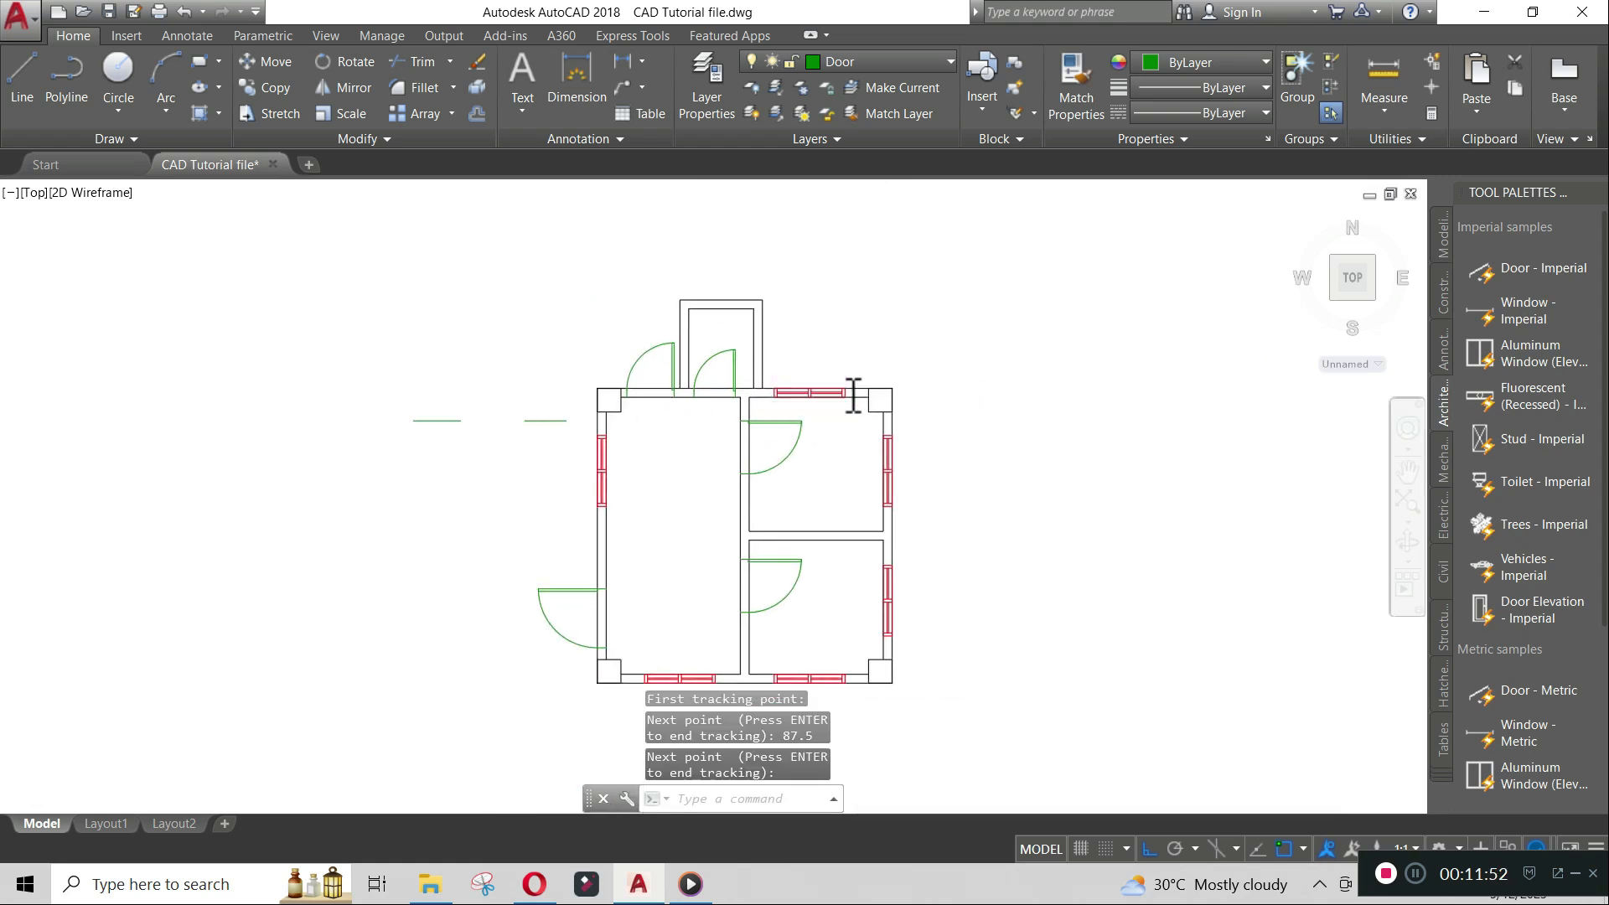
pyautogui.click(544, 463)
pyautogui.click(361, 378)
pyautogui.press('Delete')
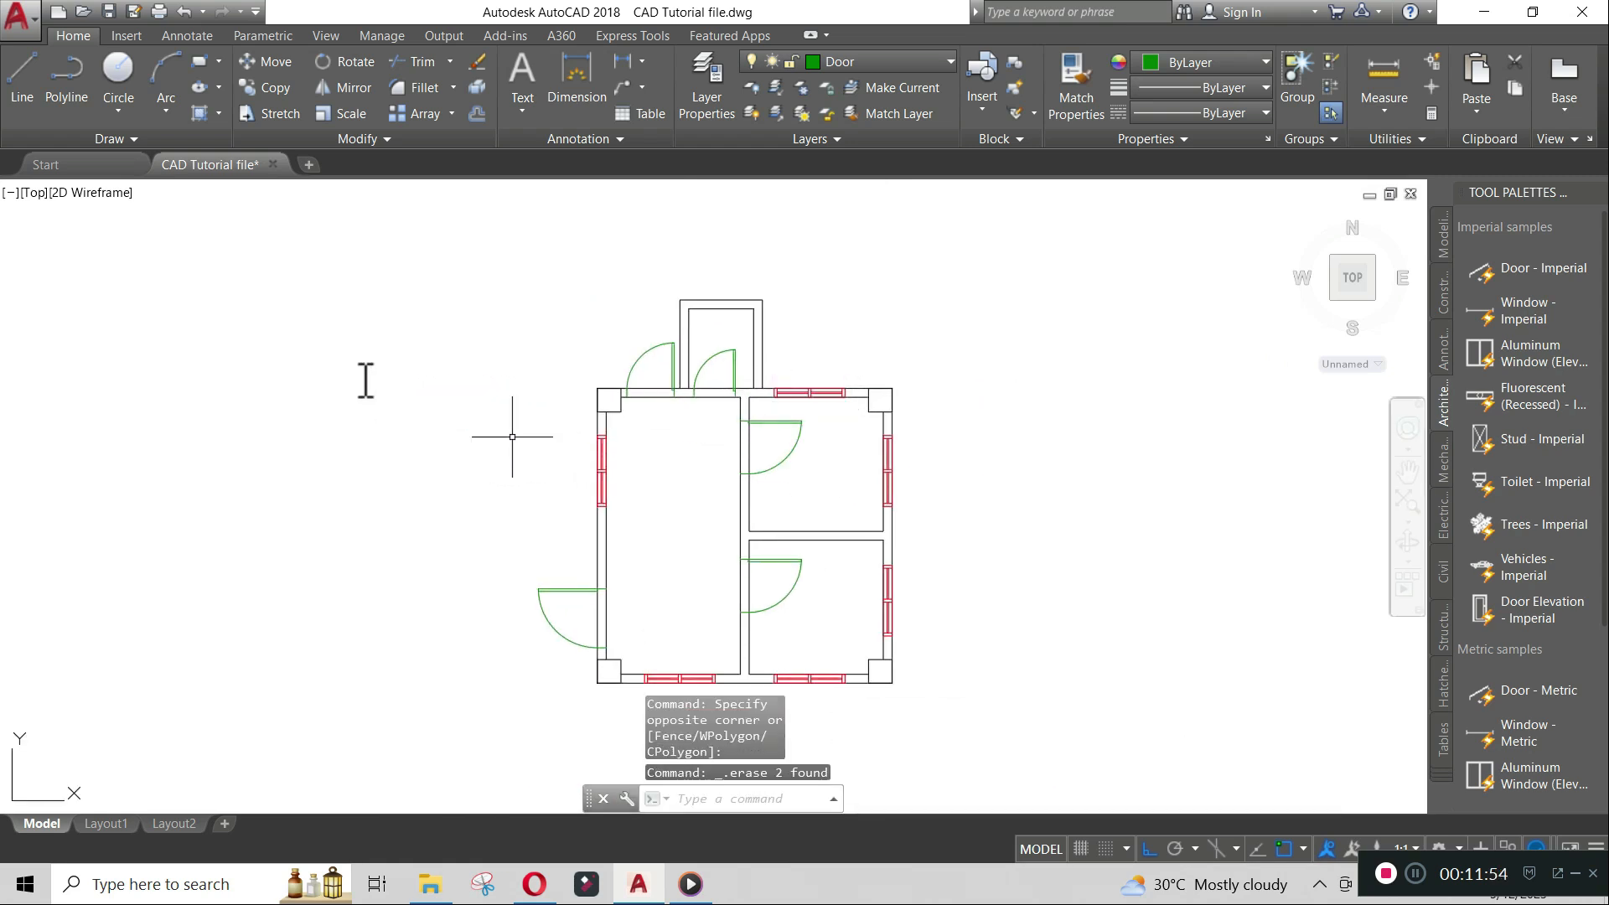
# - Trim the wall lines inside the left and lower-right door openings
pyautogui.scroll(3, 810, 578)
pyautogui.moveTo(719, 546); pyautogui.dragTo(653, 649, button='middle')
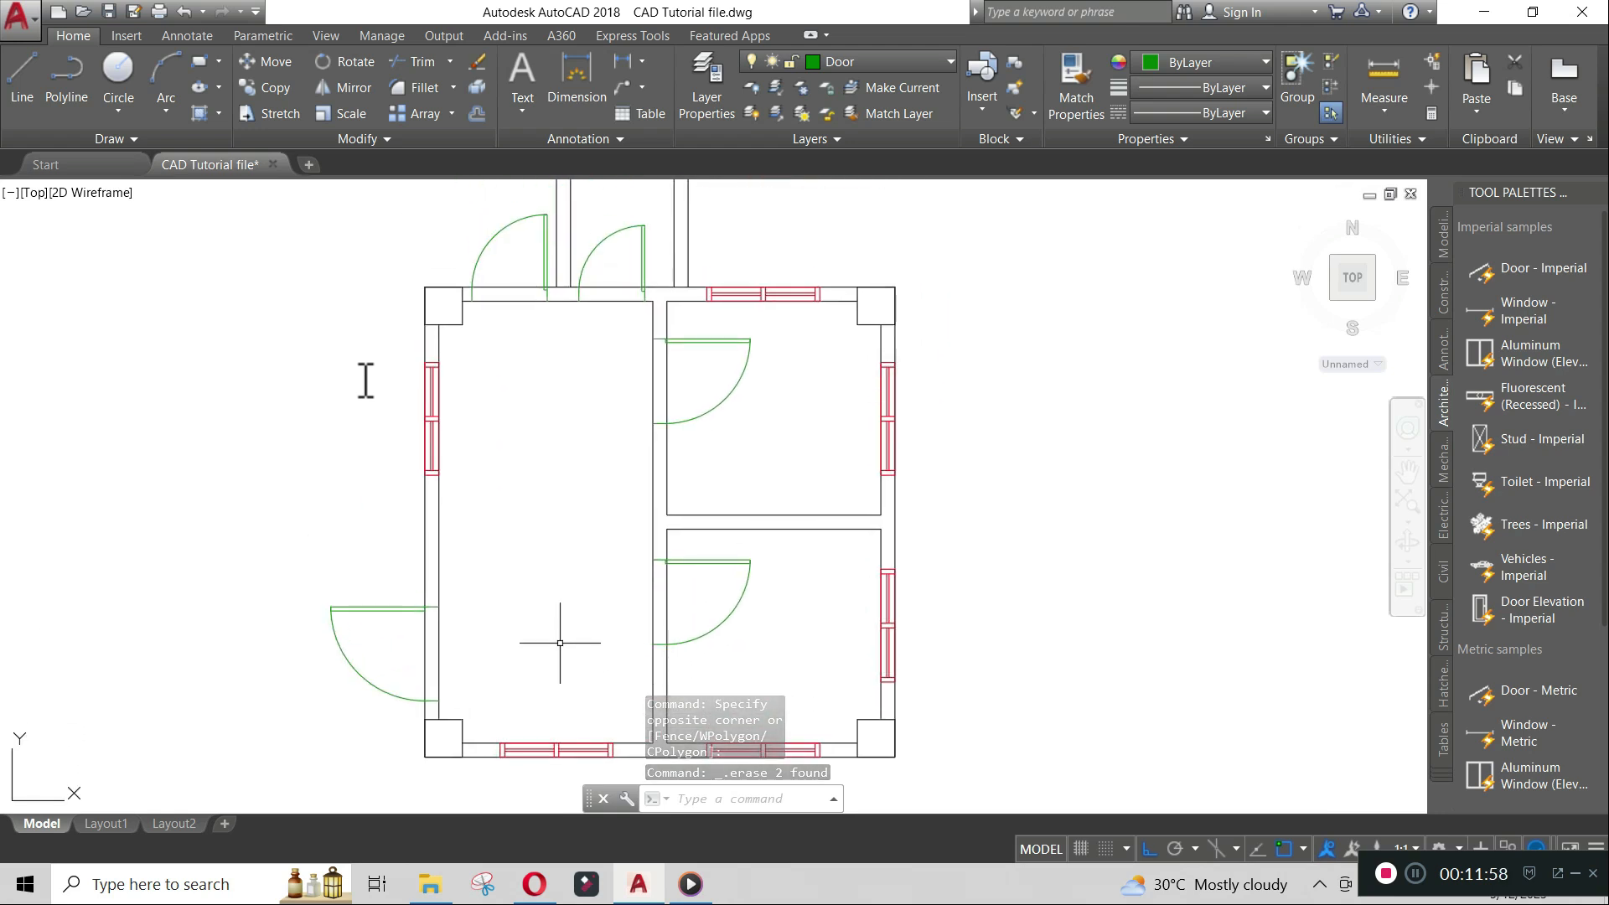
pyautogui.write('tr')
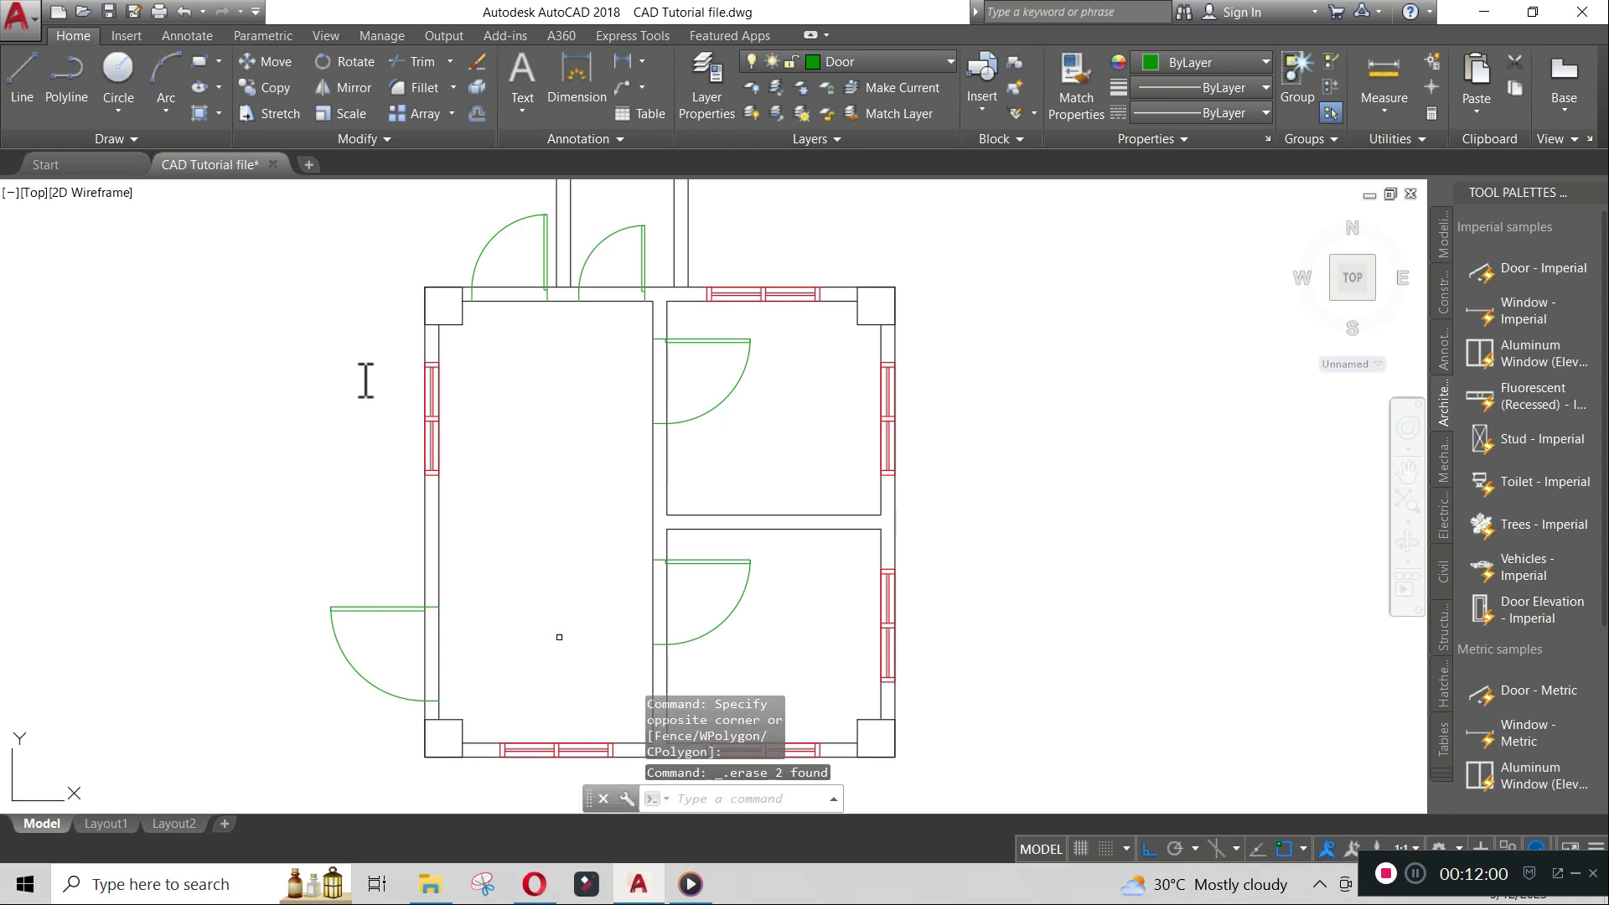
pyautogui.press('Return')
pyautogui.press('Return')
pyautogui.click(479, 657)
pyautogui.click(409, 646)
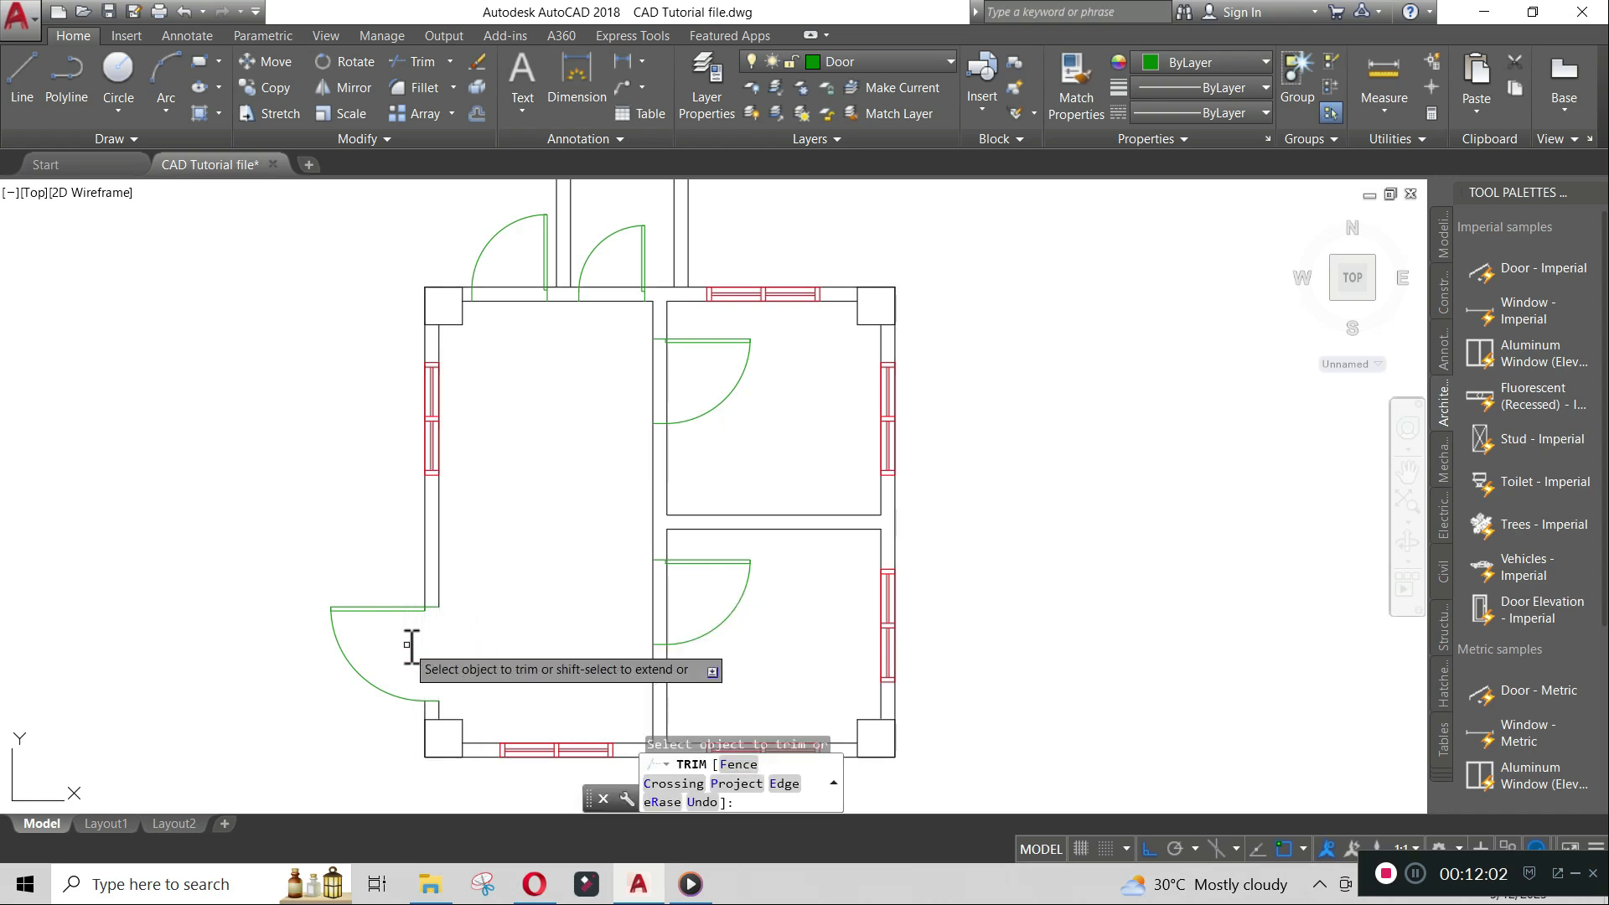
pyautogui.moveTo(679, 547); pyautogui.dragTo(753, 413, button='middle')
pyautogui.click(763, 461)
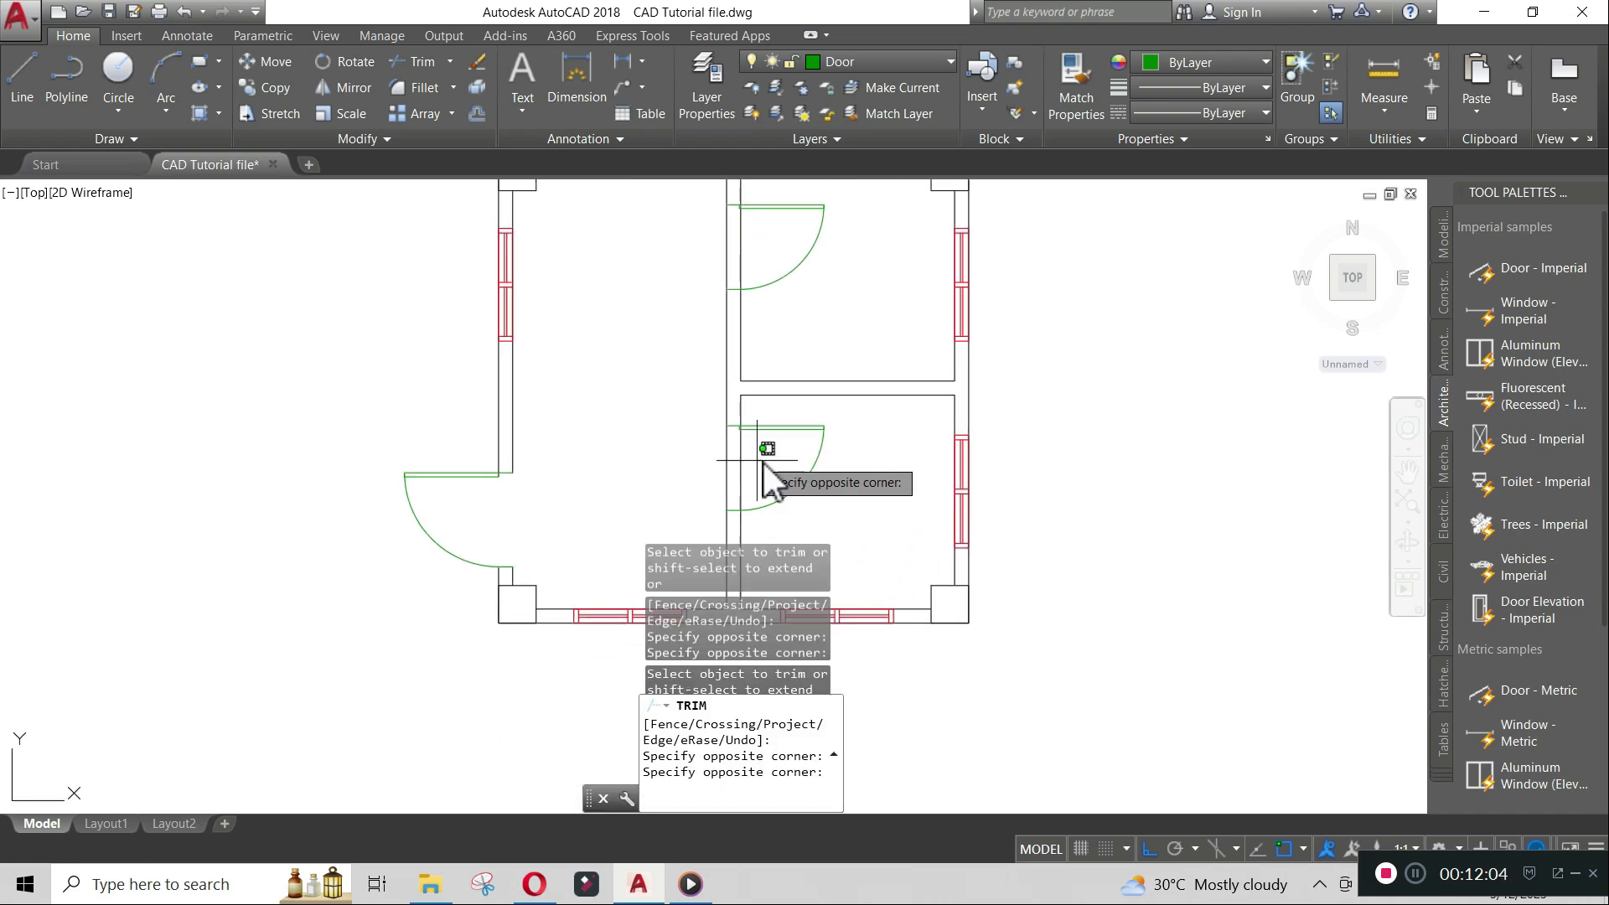
pyautogui.click(696, 459)
# - Trim the wall lines inside the two top door openings and the upper-right door opening
pyautogui.scroll(8, 697, 460)
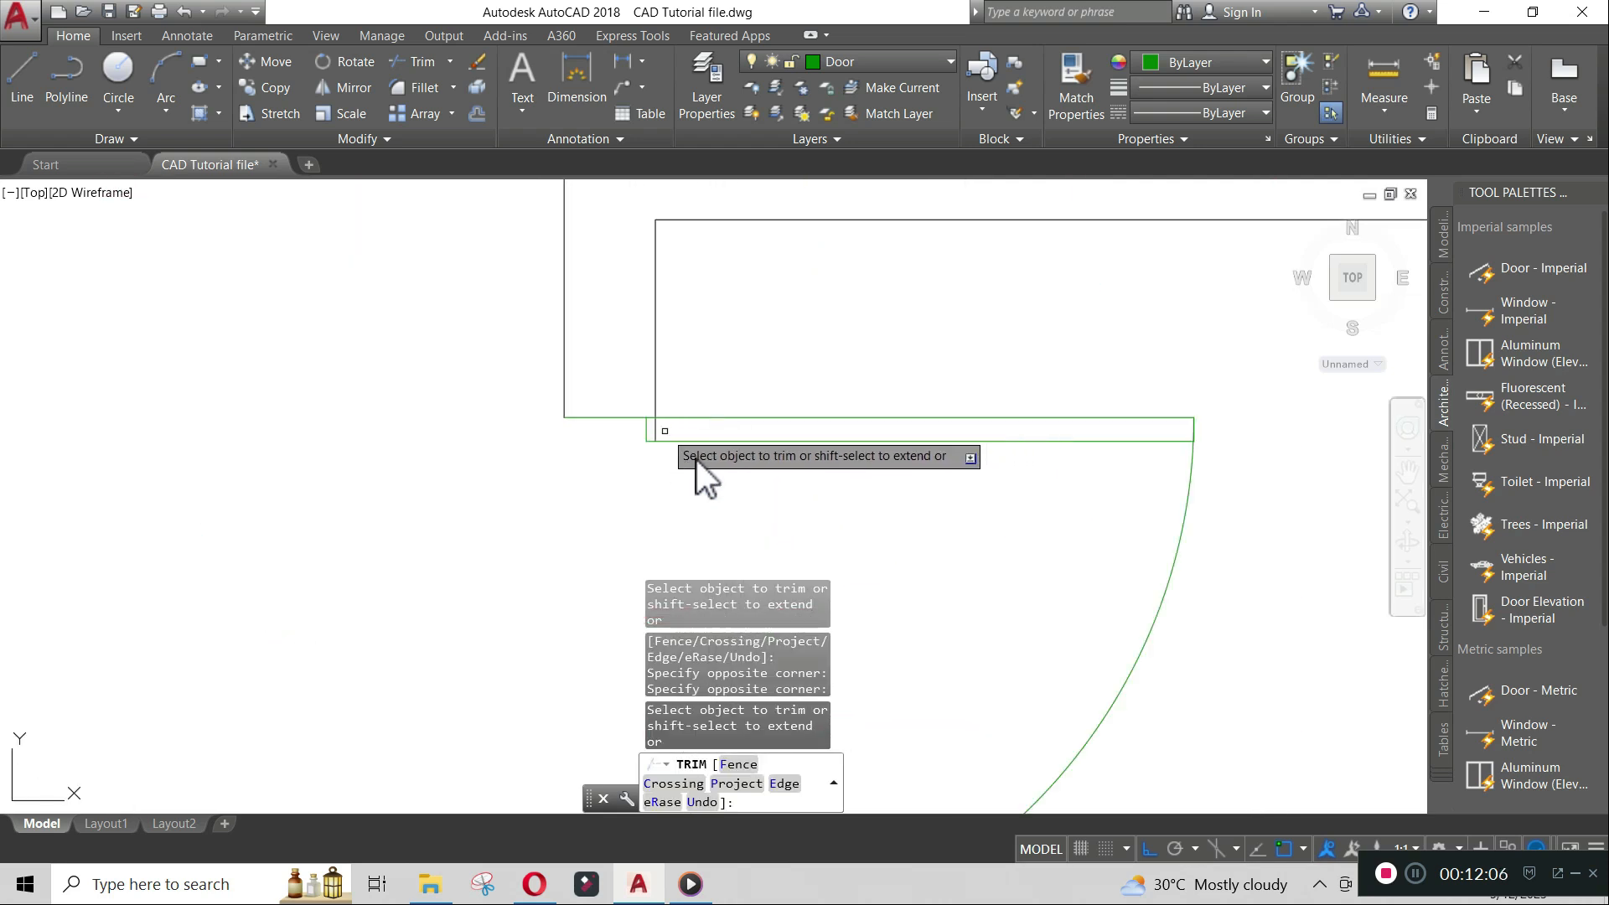
pyautogui.scroll(-5, 656, 435)
pyautogui.scroll(6, 656, 435)
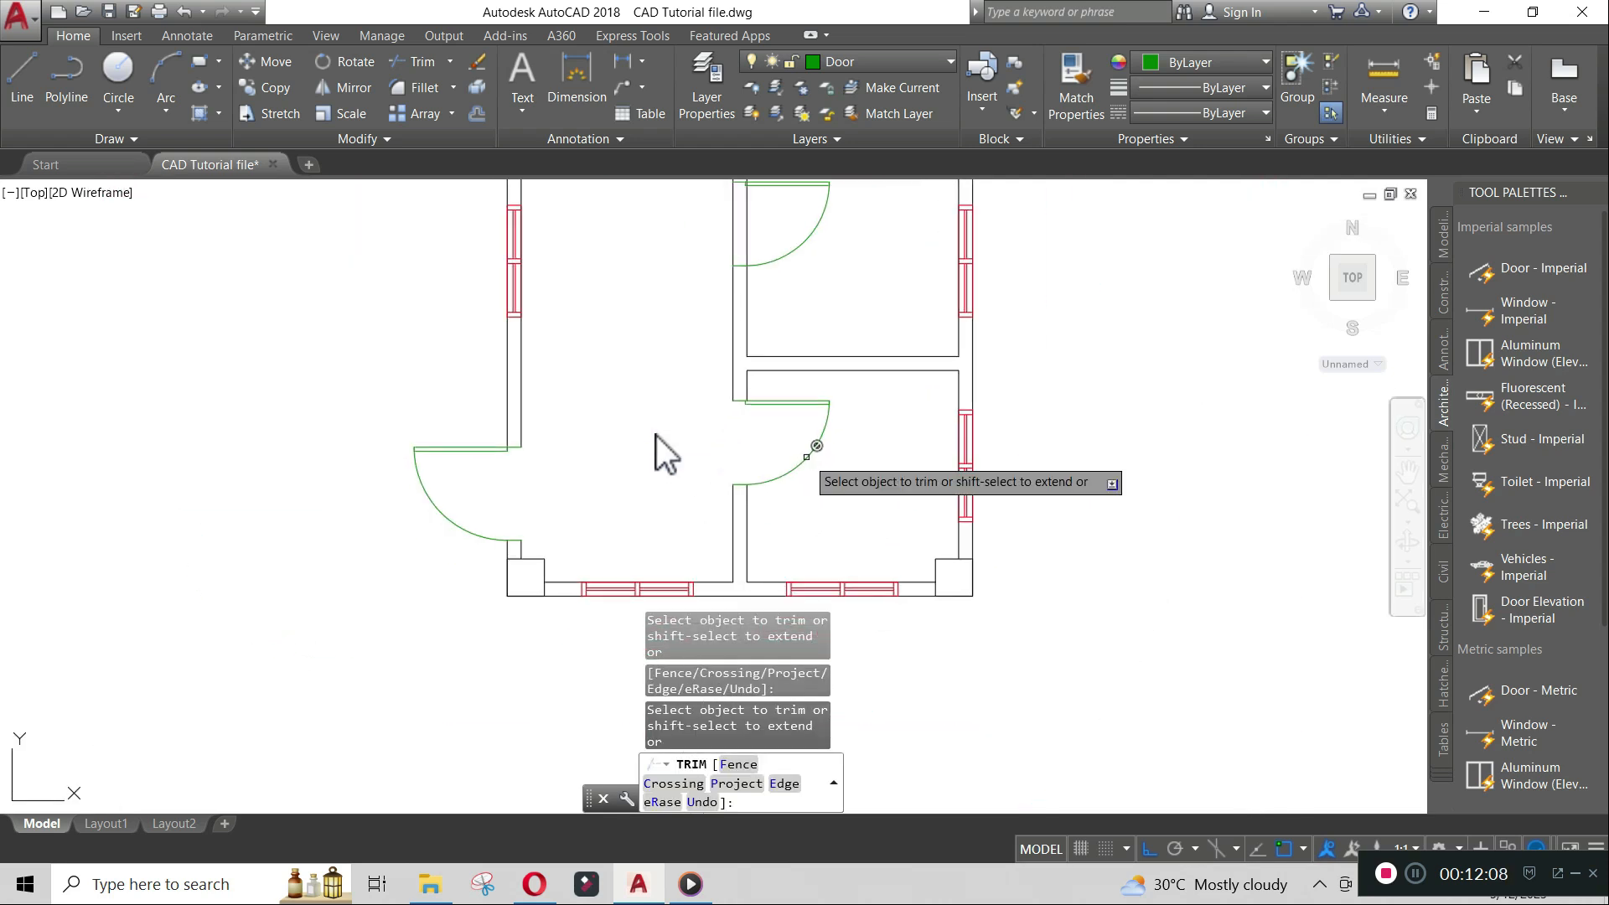
pyautogui.scroll(2, 518, 445)
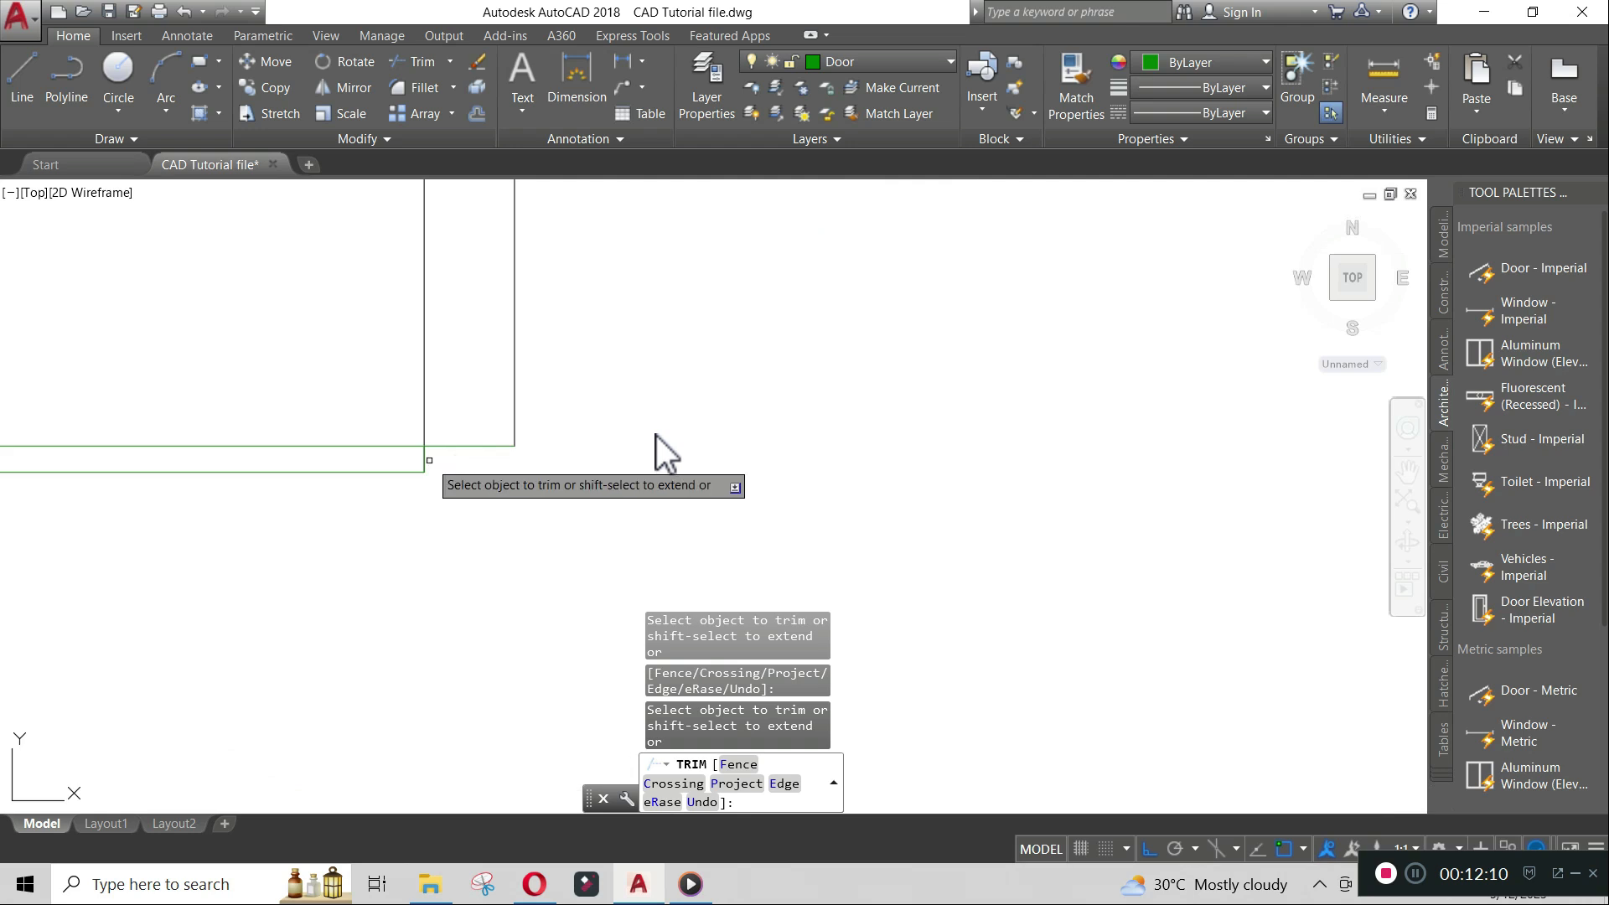
pyautogui.scroll(-5, 657, 435)
pyautogui.scroll(6, 656, 435)
pyautogui.click(618, 485)
pyautogui.click(596, 411)
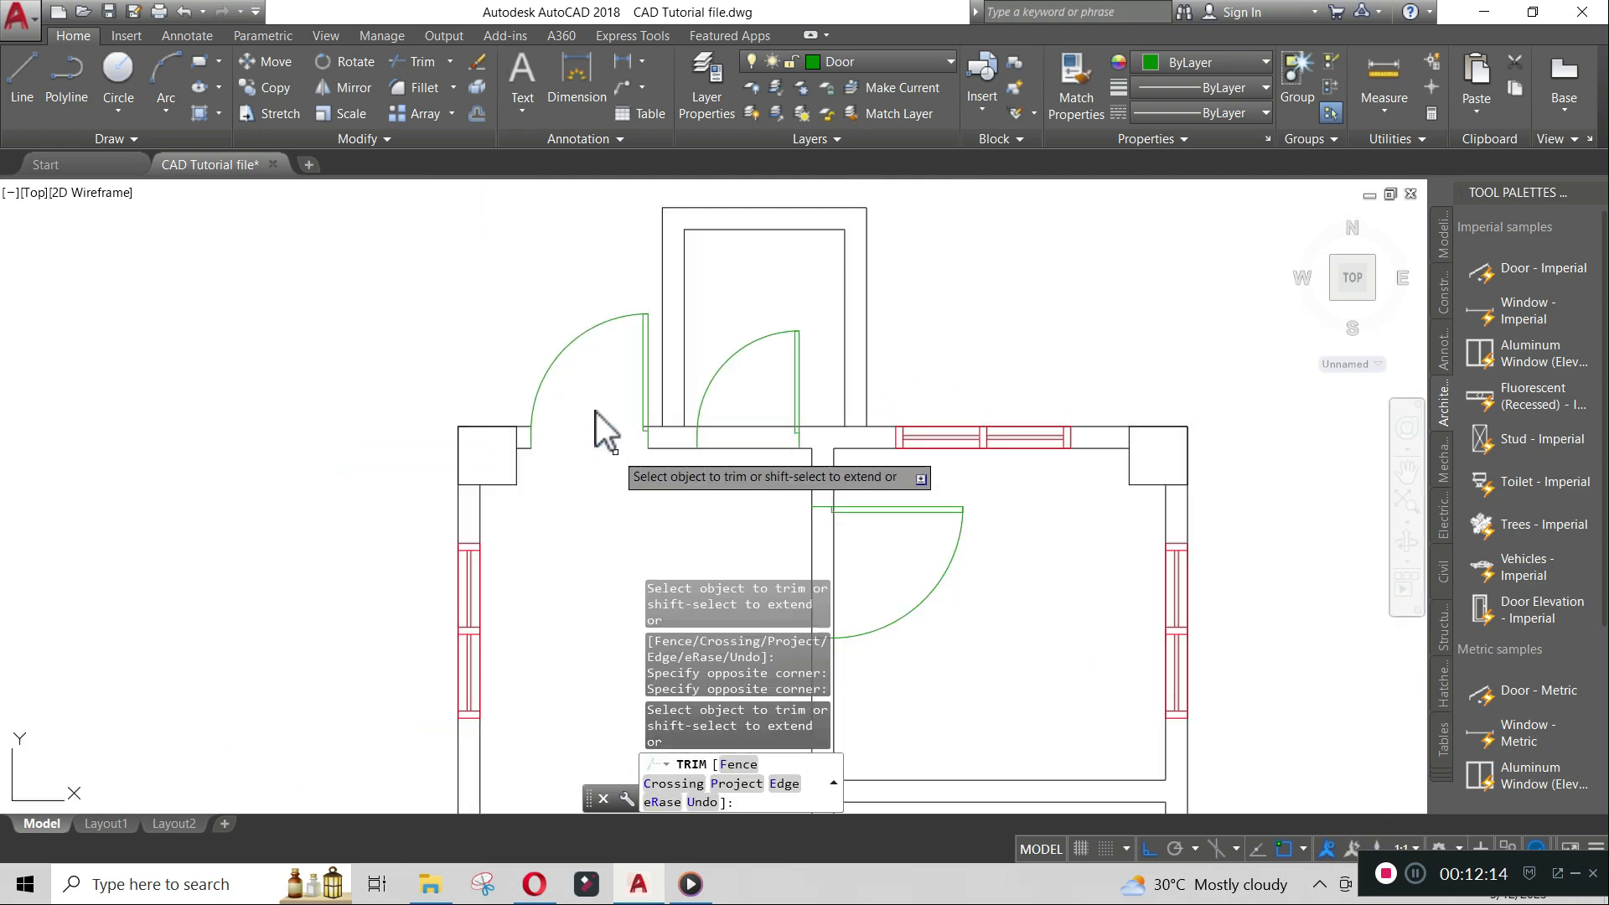
pyautogui.scroll(6, 655, 428)
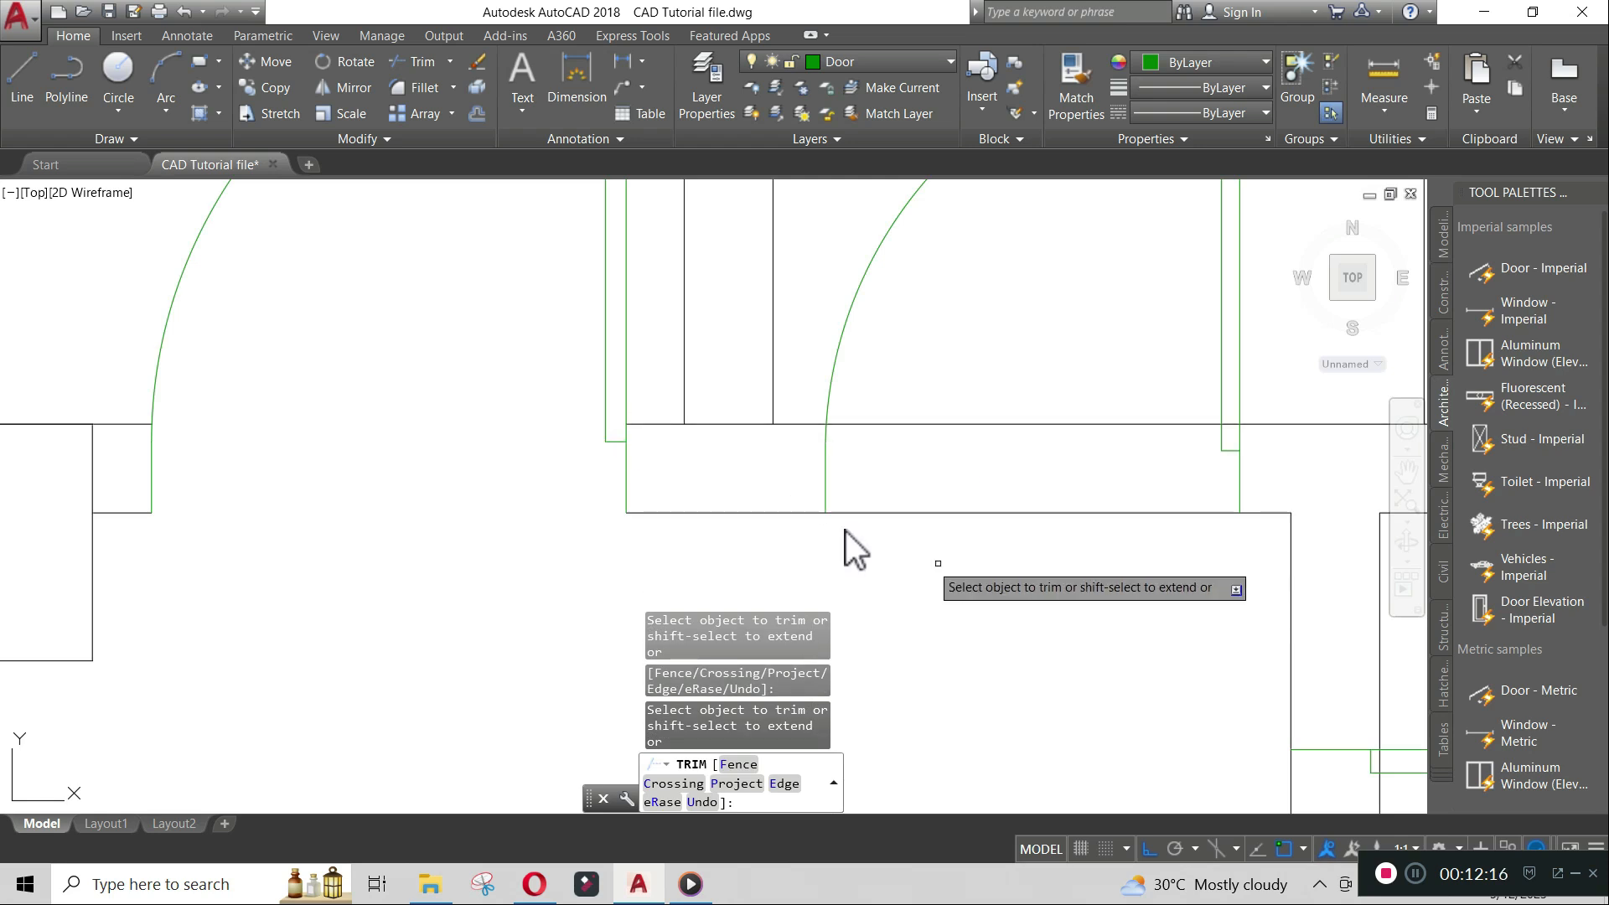
pyautogui.click(1044, 555)
pyautogui.click(1000, 381)
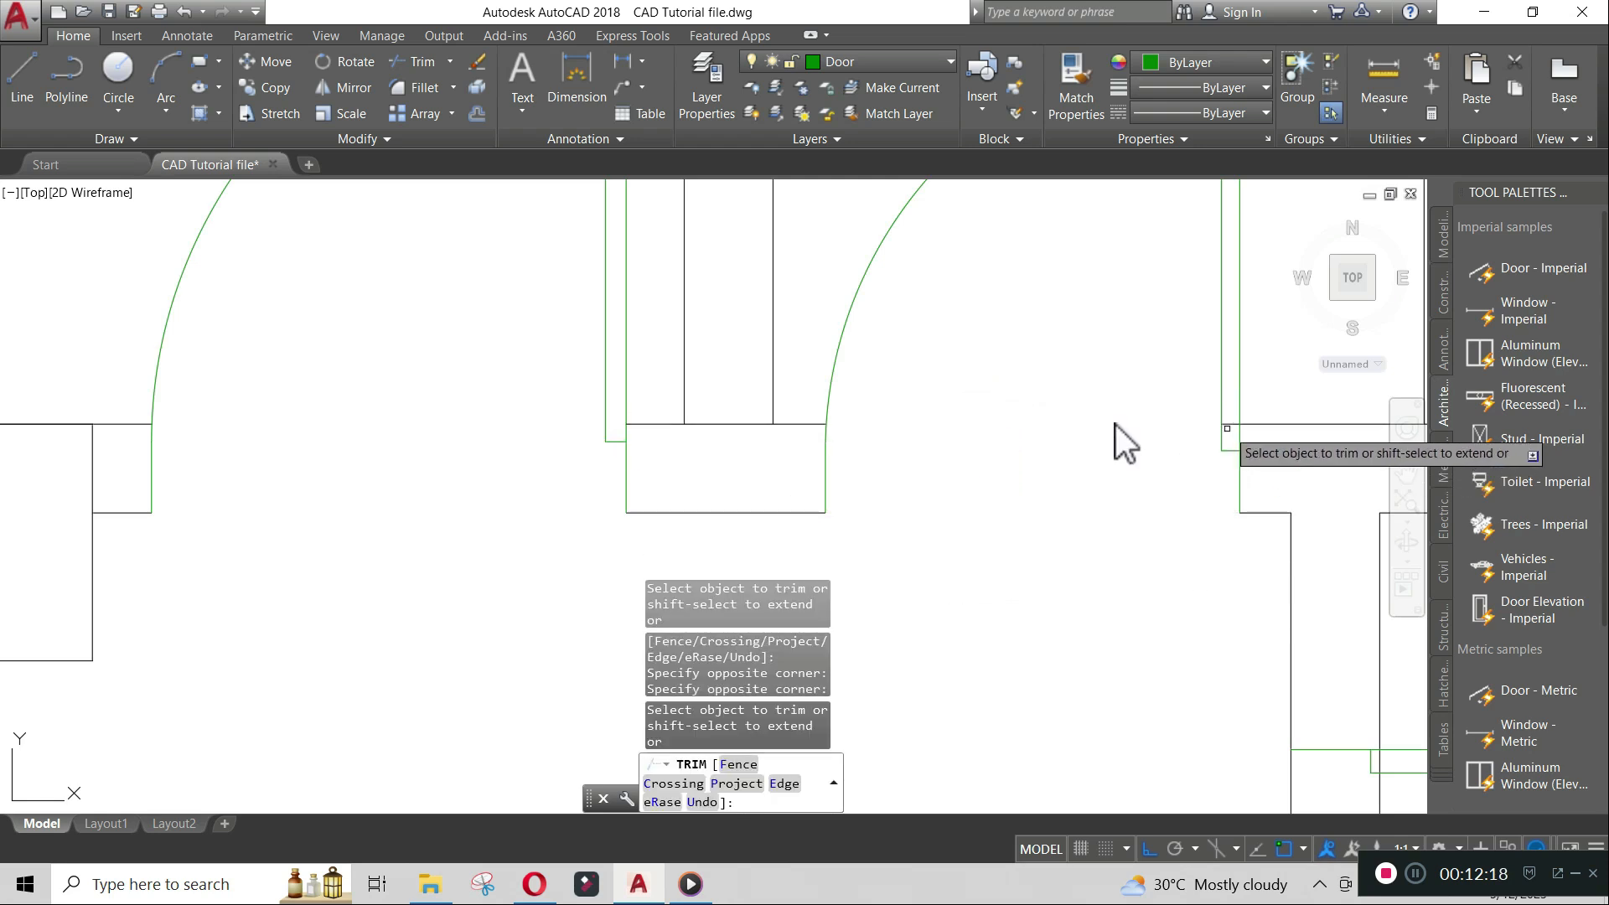
pyautogui.scroll(-6, 1234, 426)
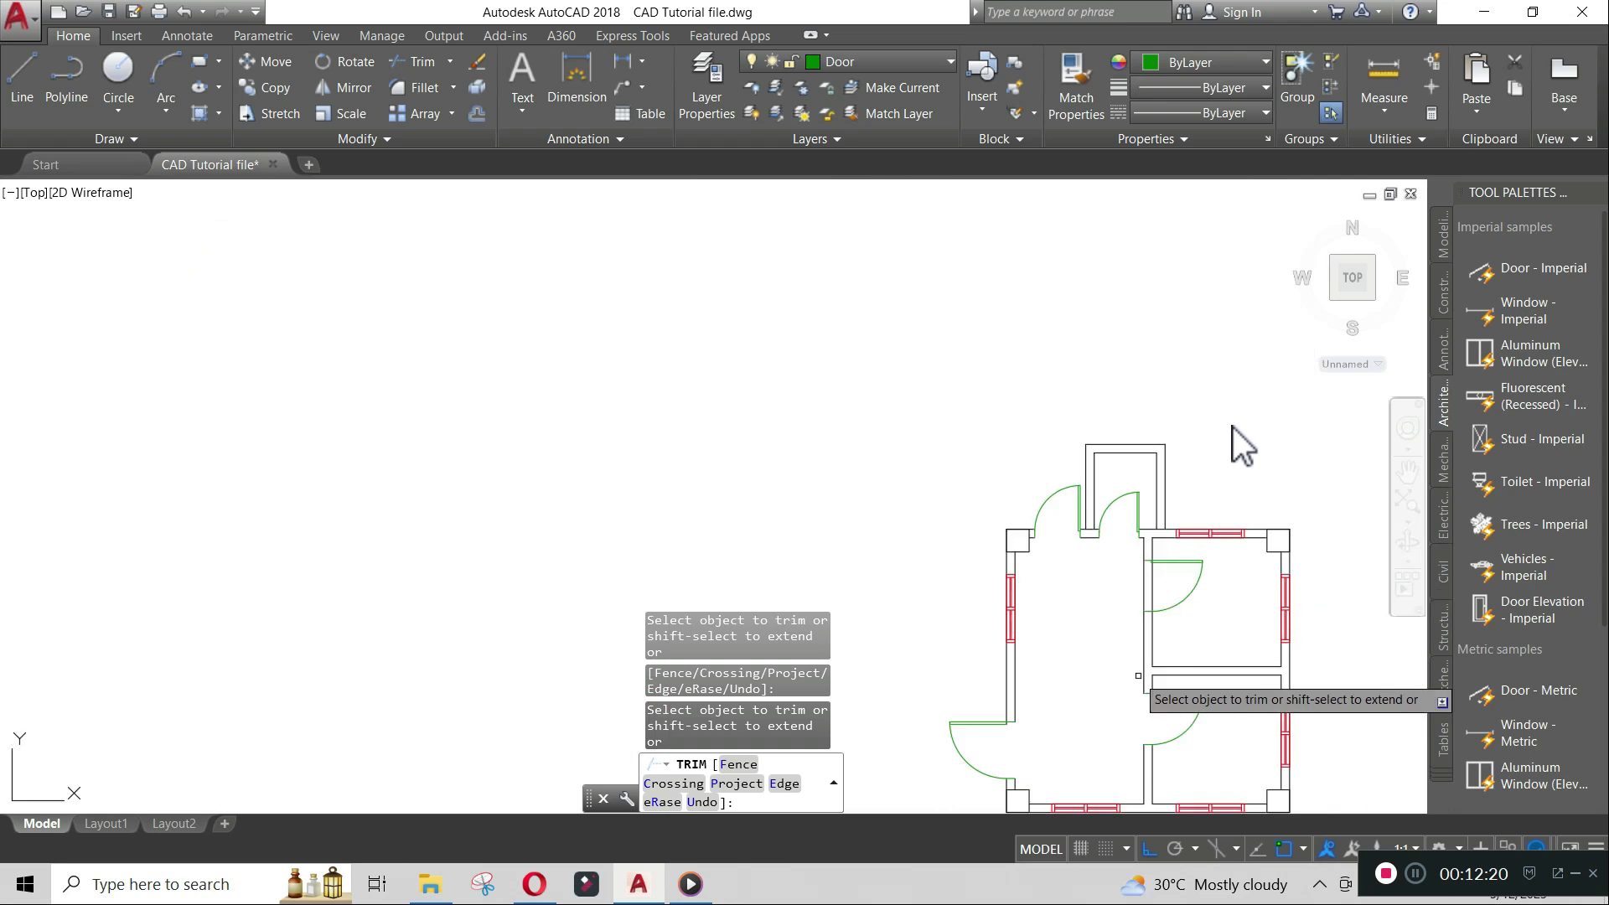
pyautogui.scroll(1, 1150, 599)
pyautogui.click(1165, 550)
pyautogui.click(1051, 529)
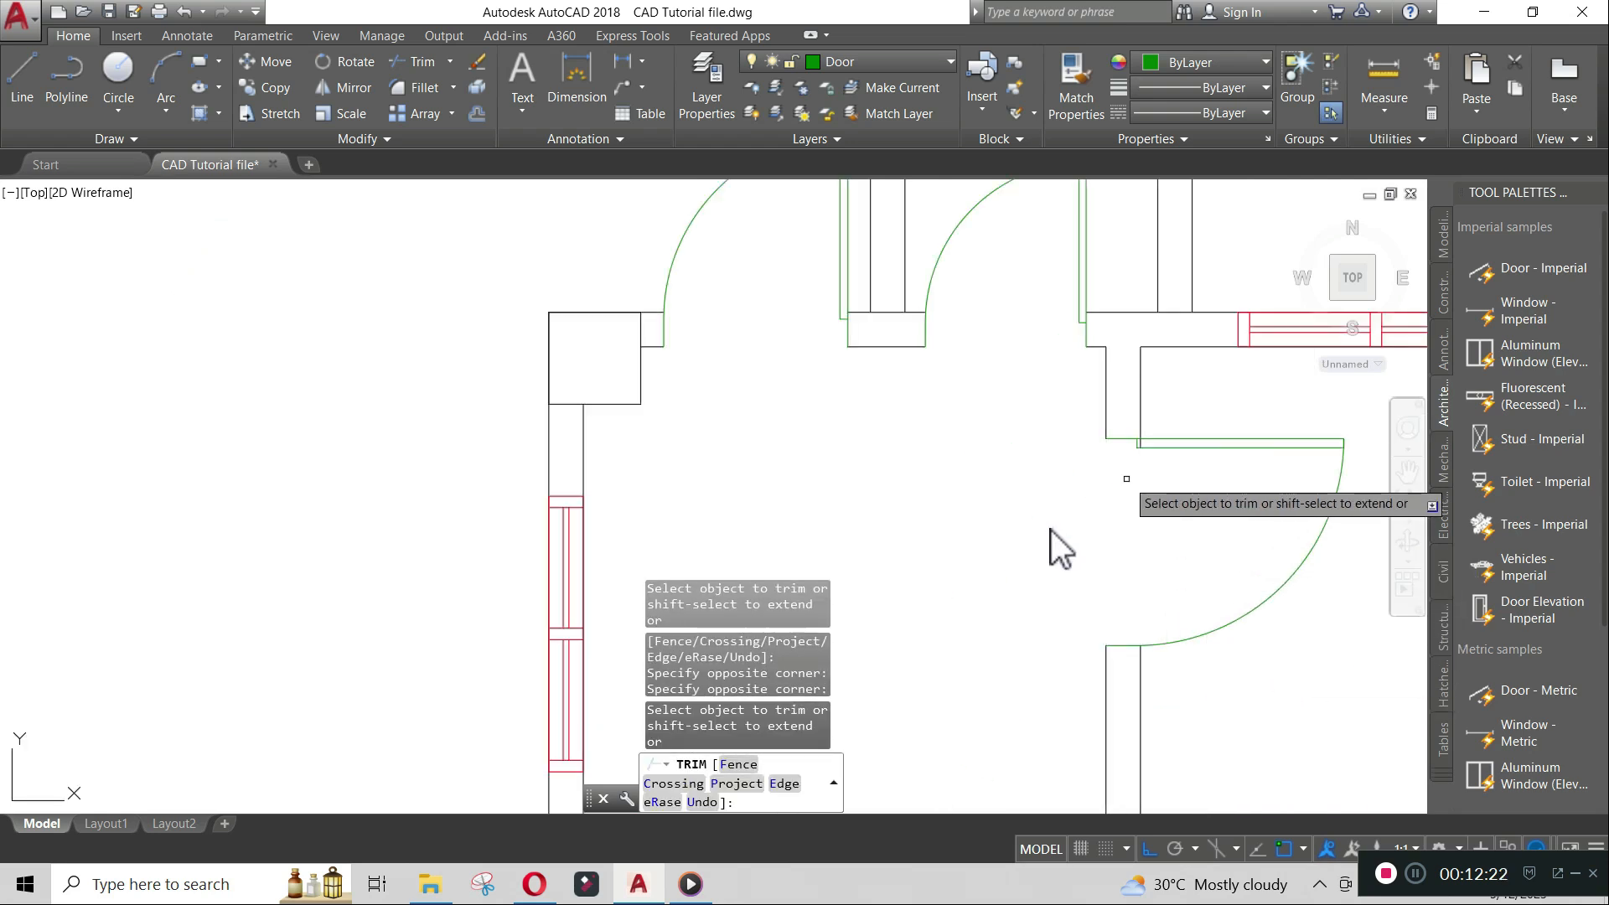
pyautogui.scroll(3, 1124, 482)
pyautogui.scroll(-3, 1171, 333)
pyautogui.scroll(-2, 1172, 333)
pyautogui.moveTo(1165, 545)
pyautogui.mouseDown(button='middle')
pyautogui.moveTo(1020, 492)
pyautogui.moveTo(562, 486)
pyautogui.mouseUp(button='middle')
pyautogui.press('Return')
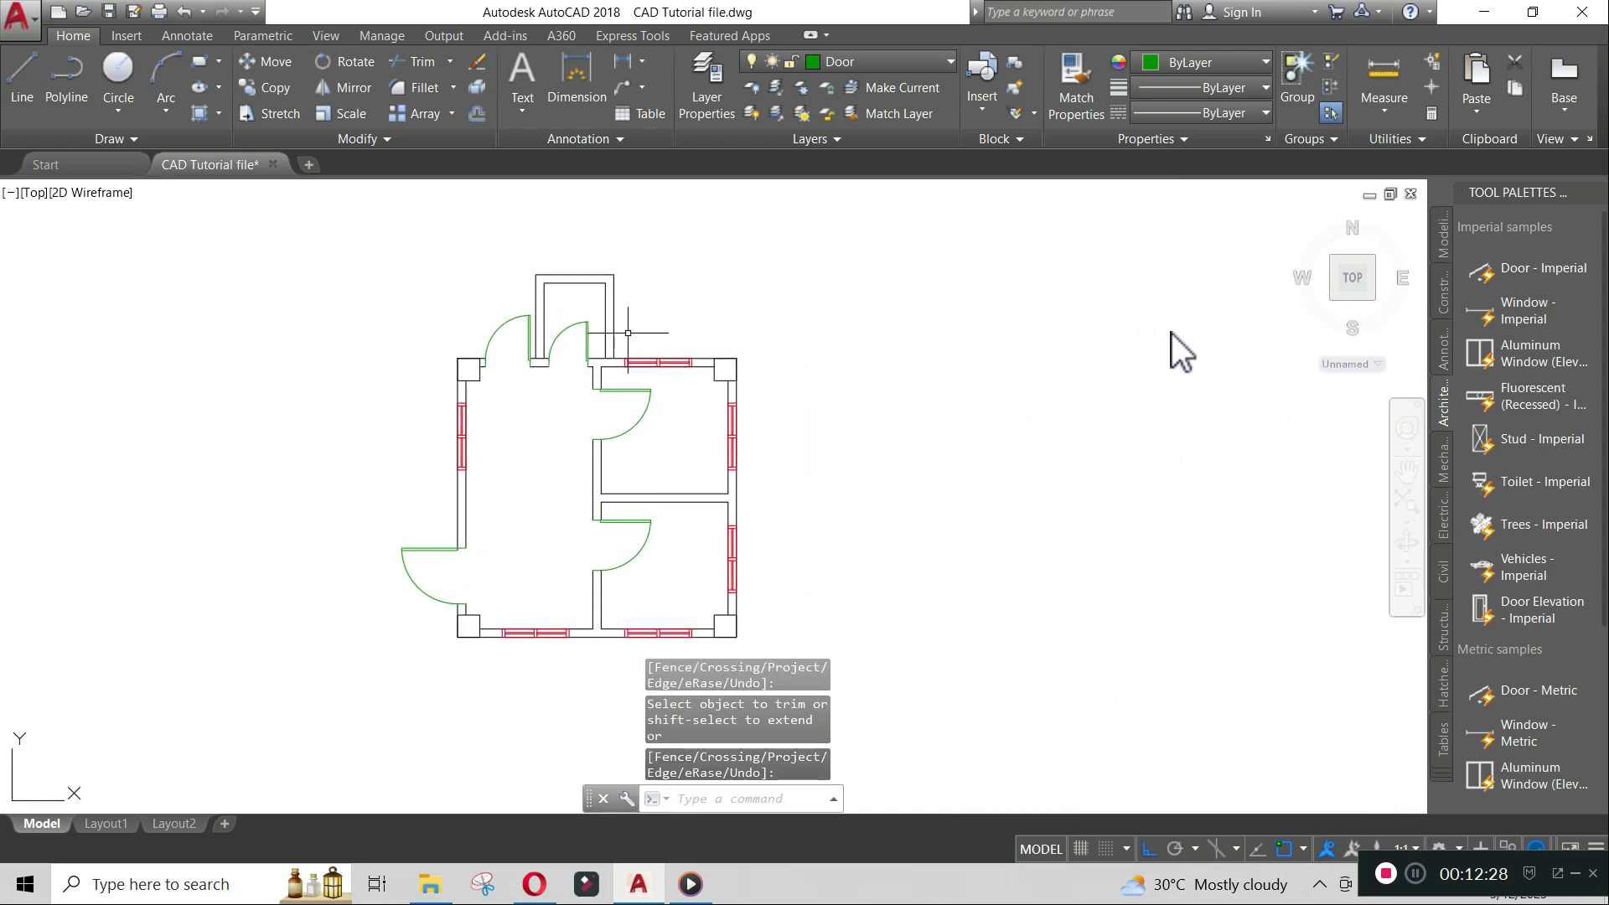
pyautogui.click(880, 62)
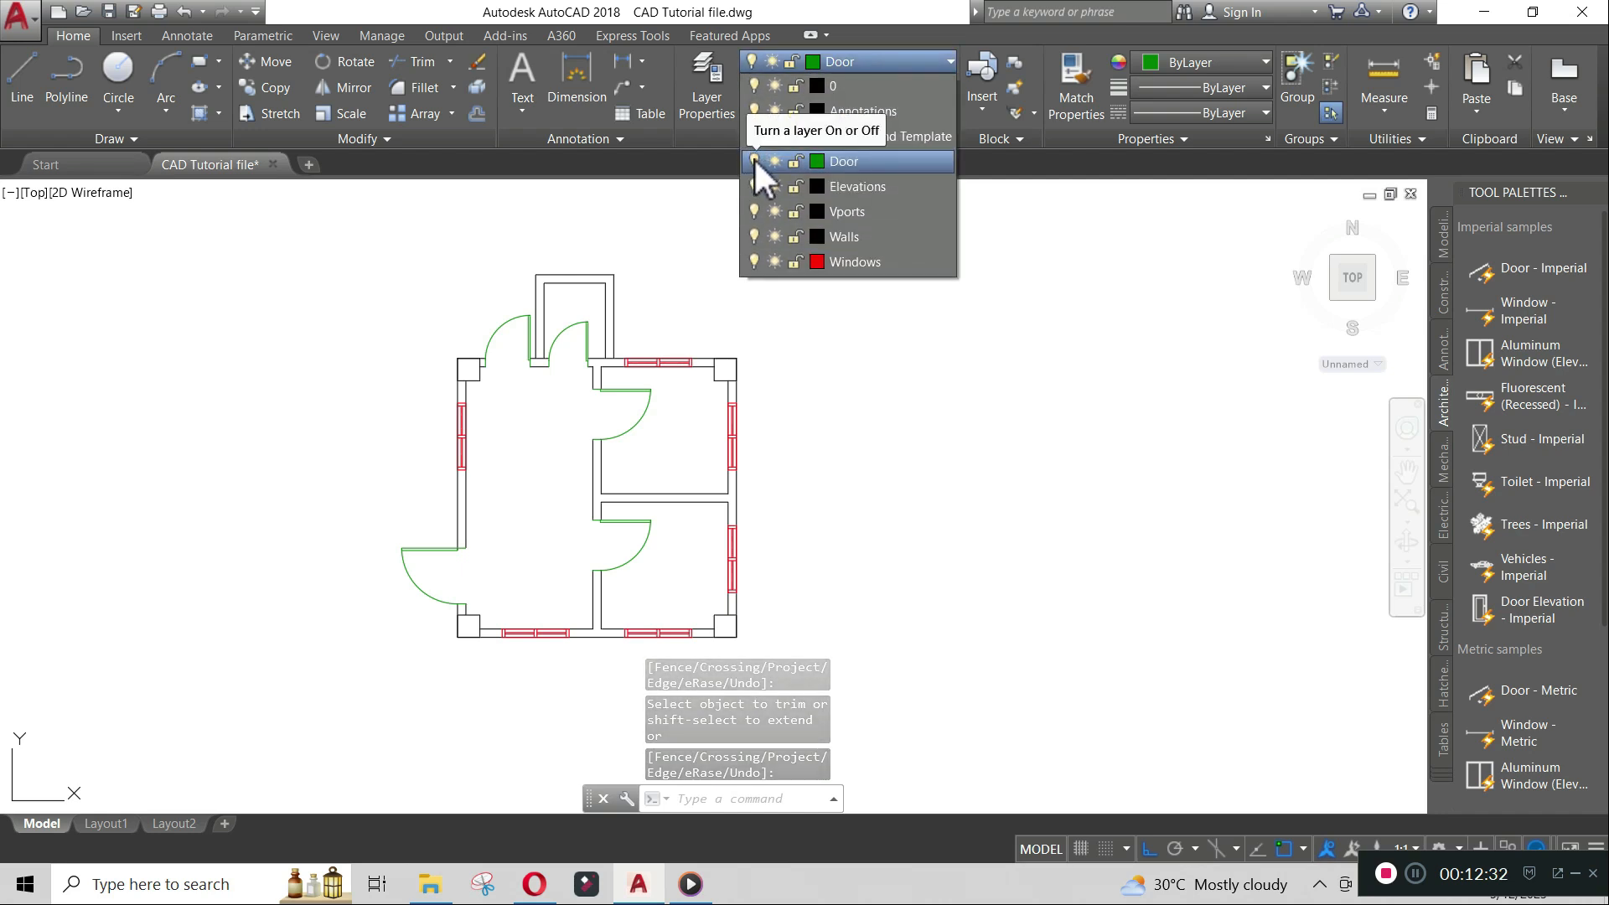
pyautogui.click(754, 159)
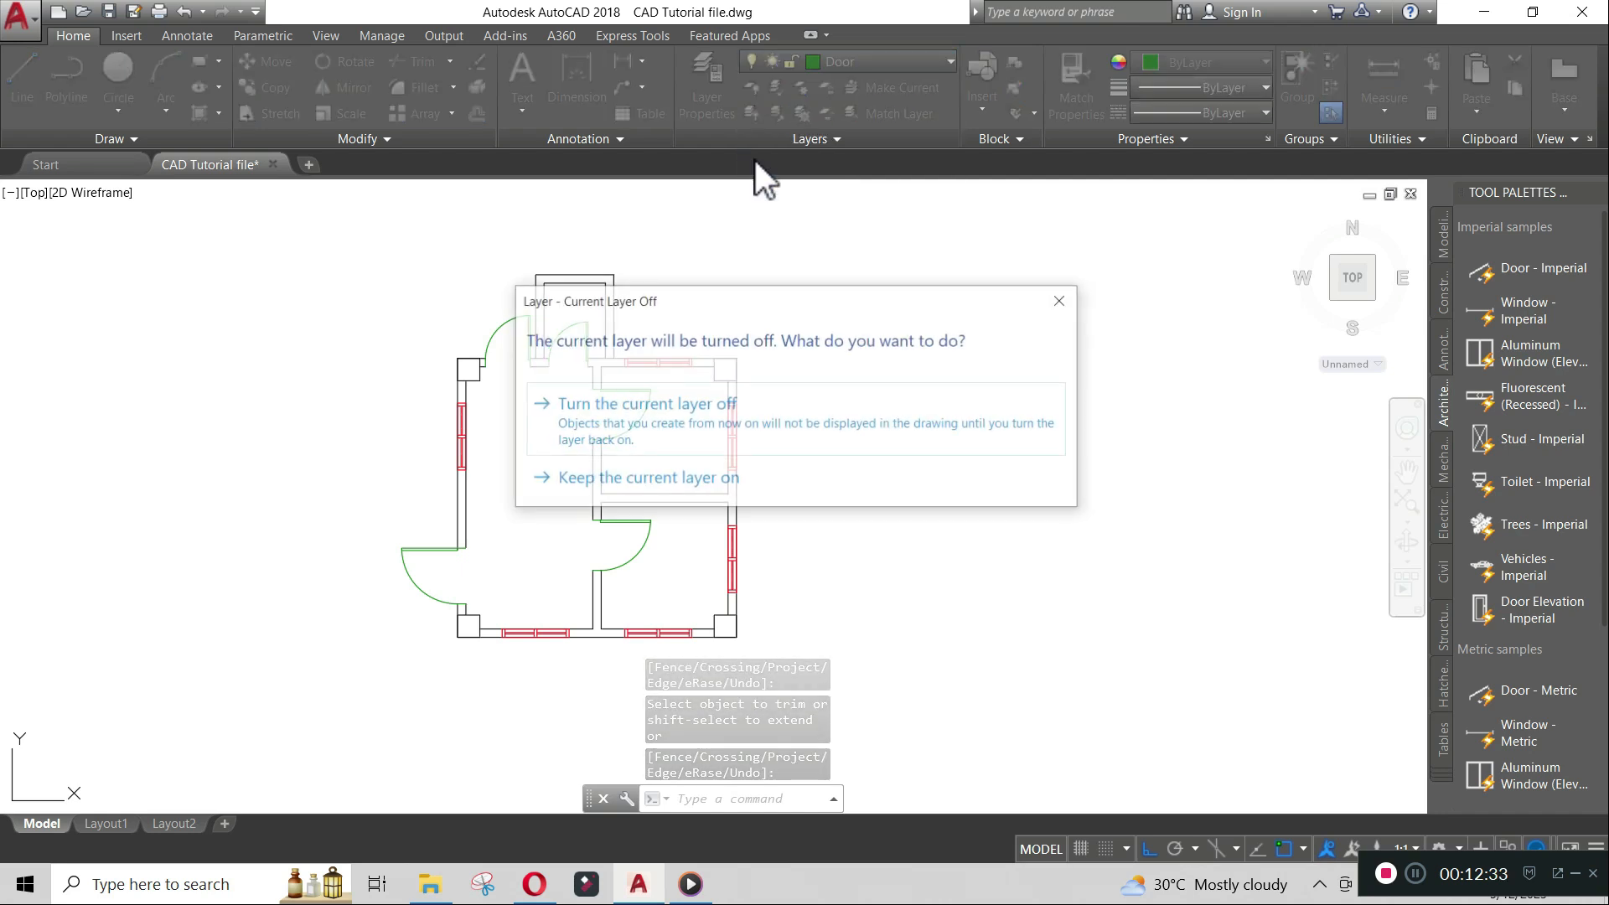
pyautogui.click(1070, 302)
# - Make layer 0 current and turn off the Door layer
pyautogui.click(907, 62)
pyautogui.click(848, 85)
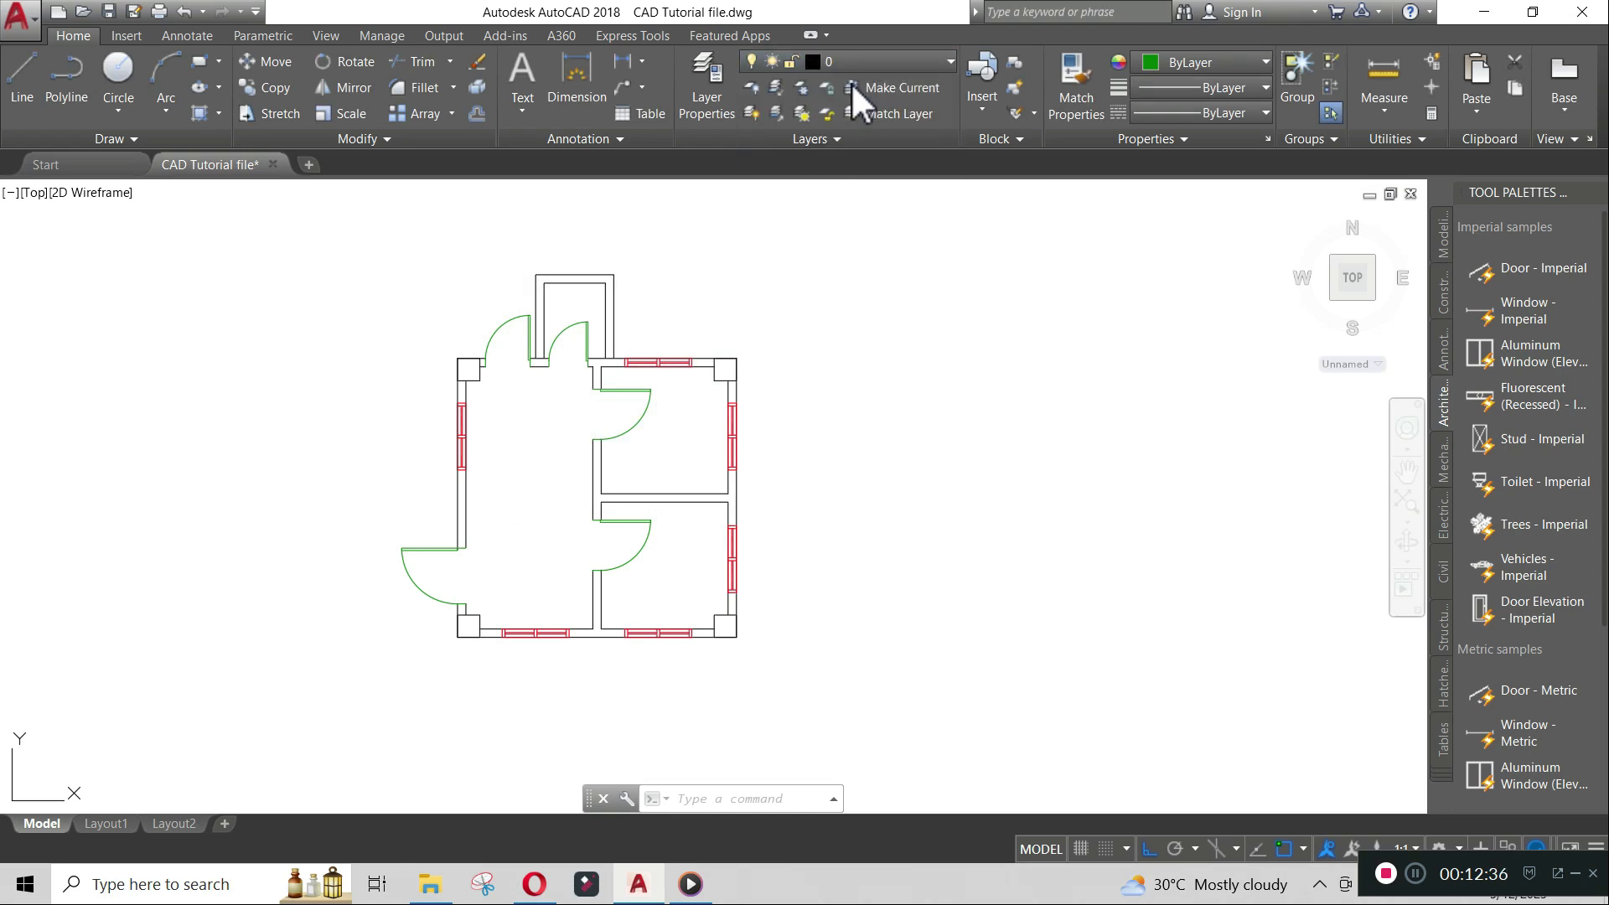
pyautogui.click(838, 62)
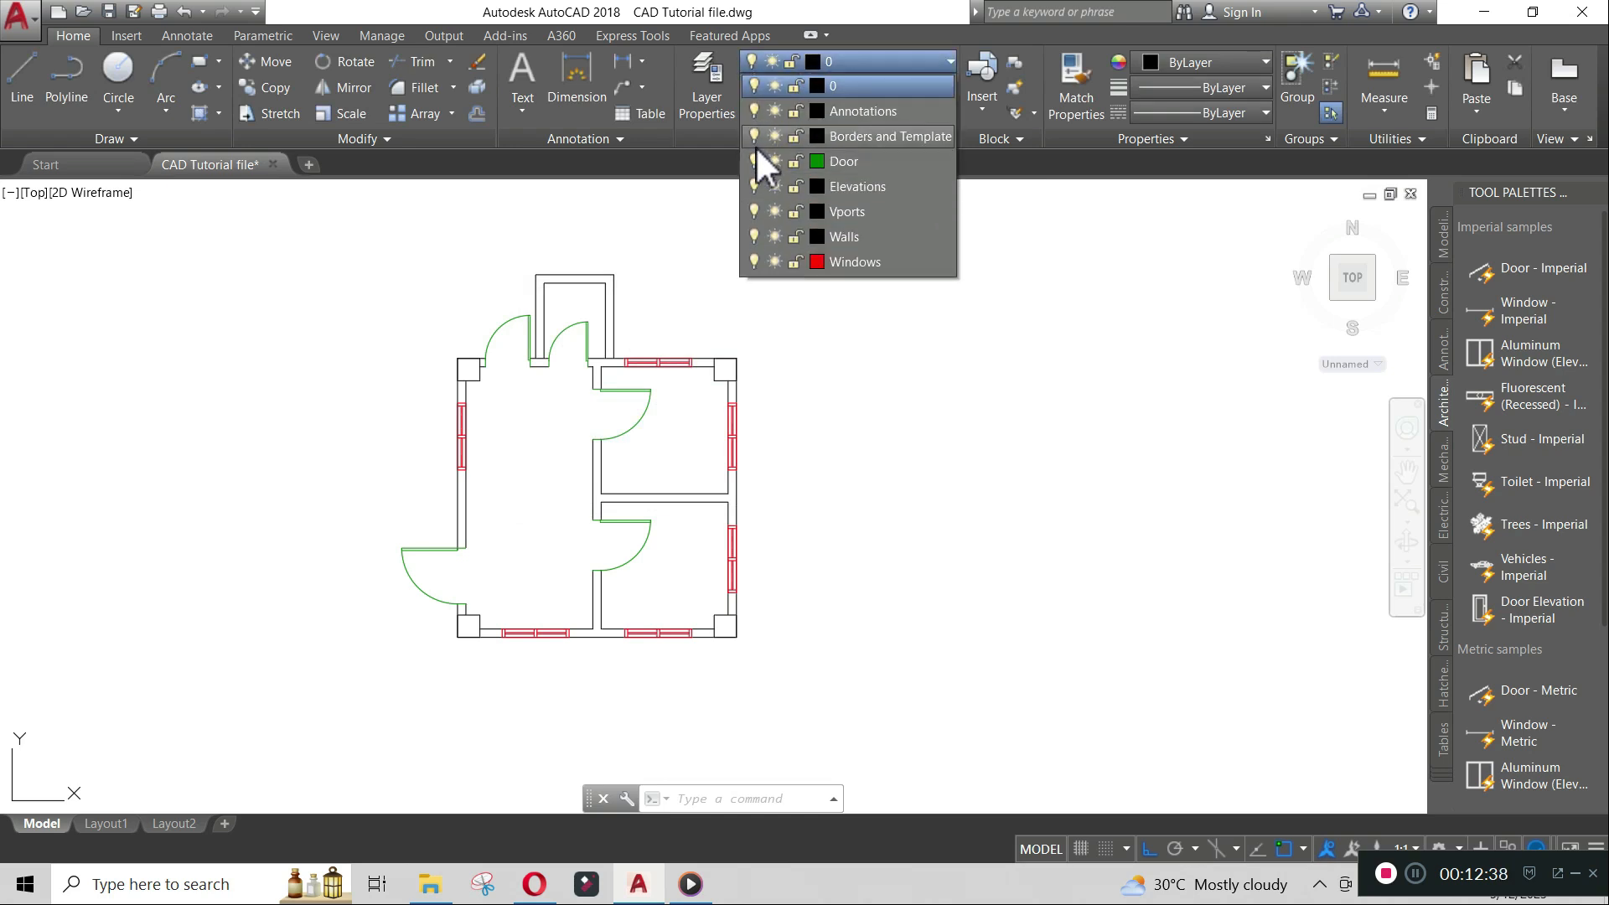
pyautogui.click(755, 160)
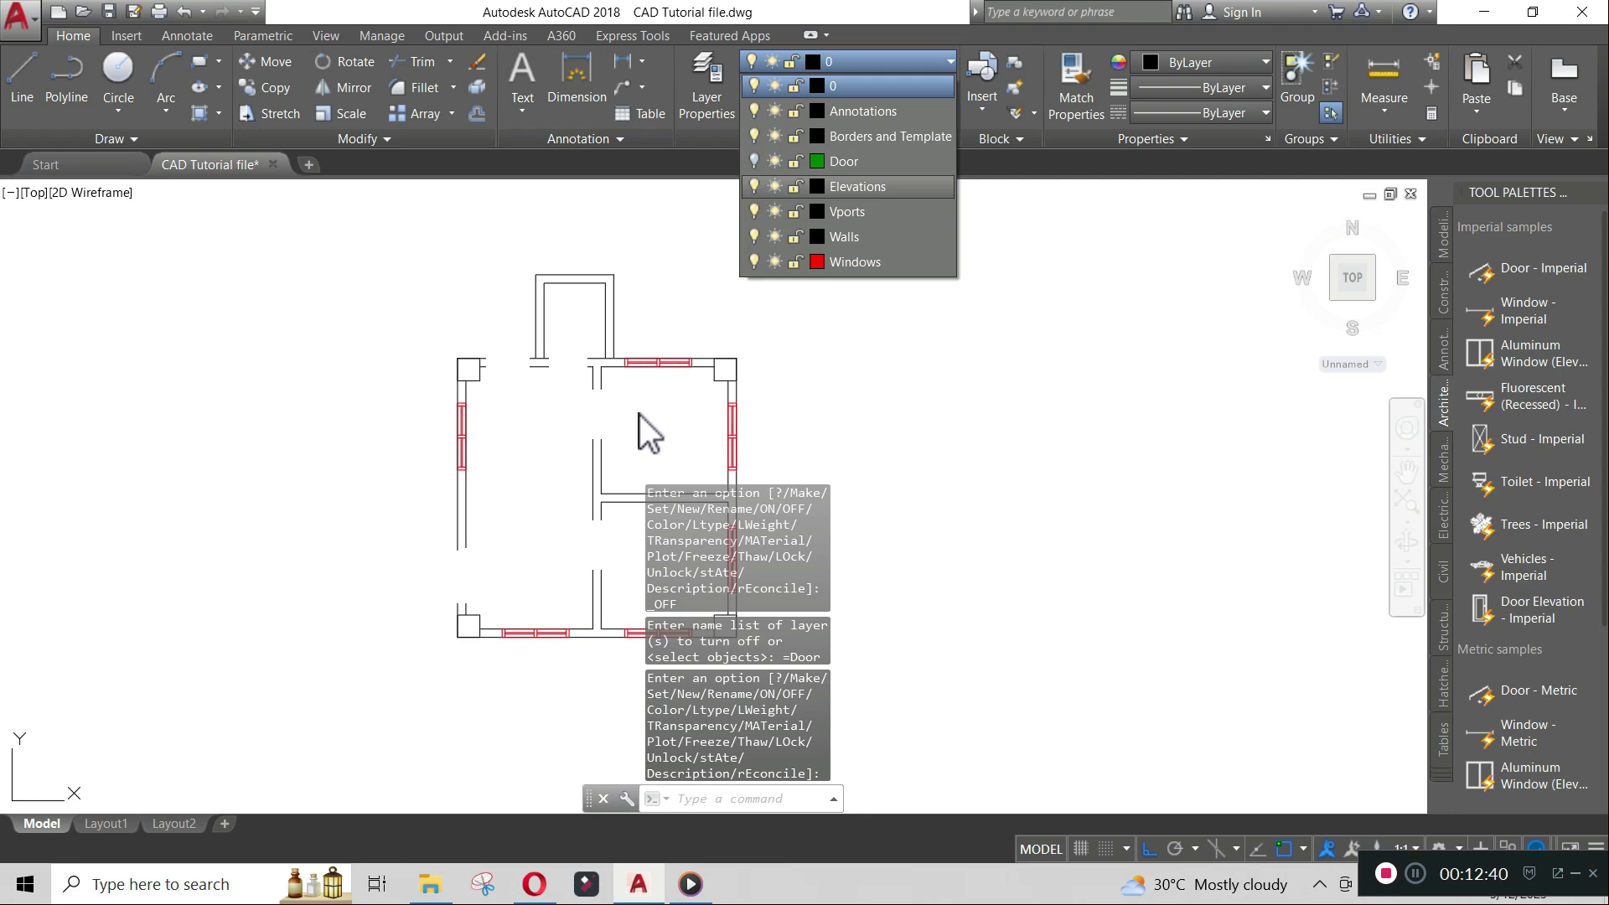
pyautogui.click(855, 441)
pyautogui.click(850, 443)
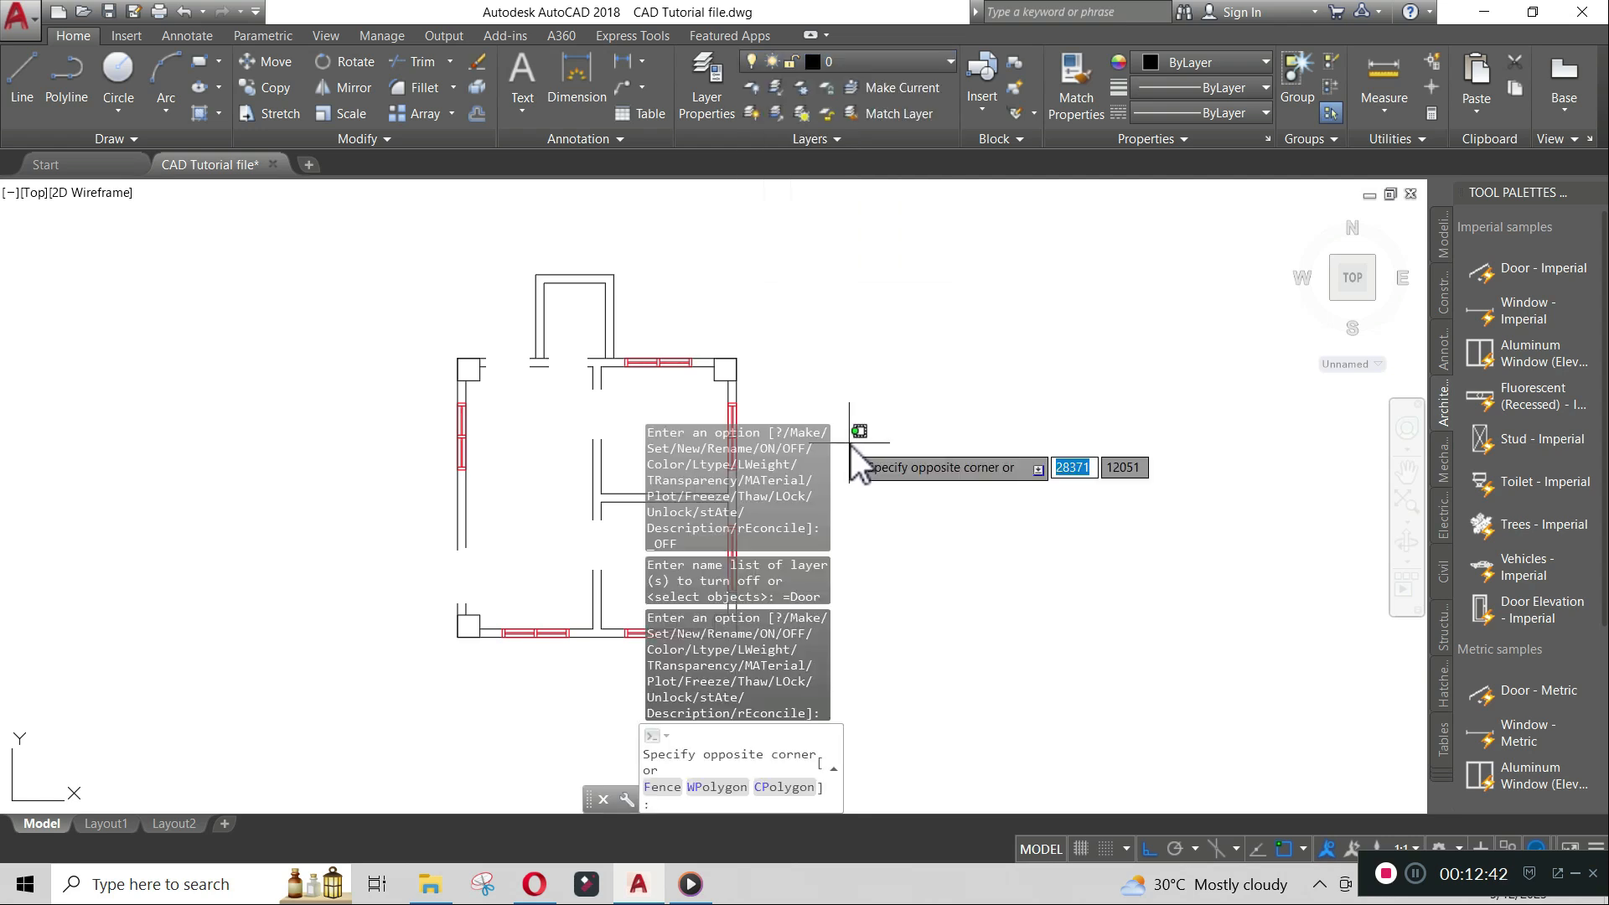
pyautogui.press('Escape')
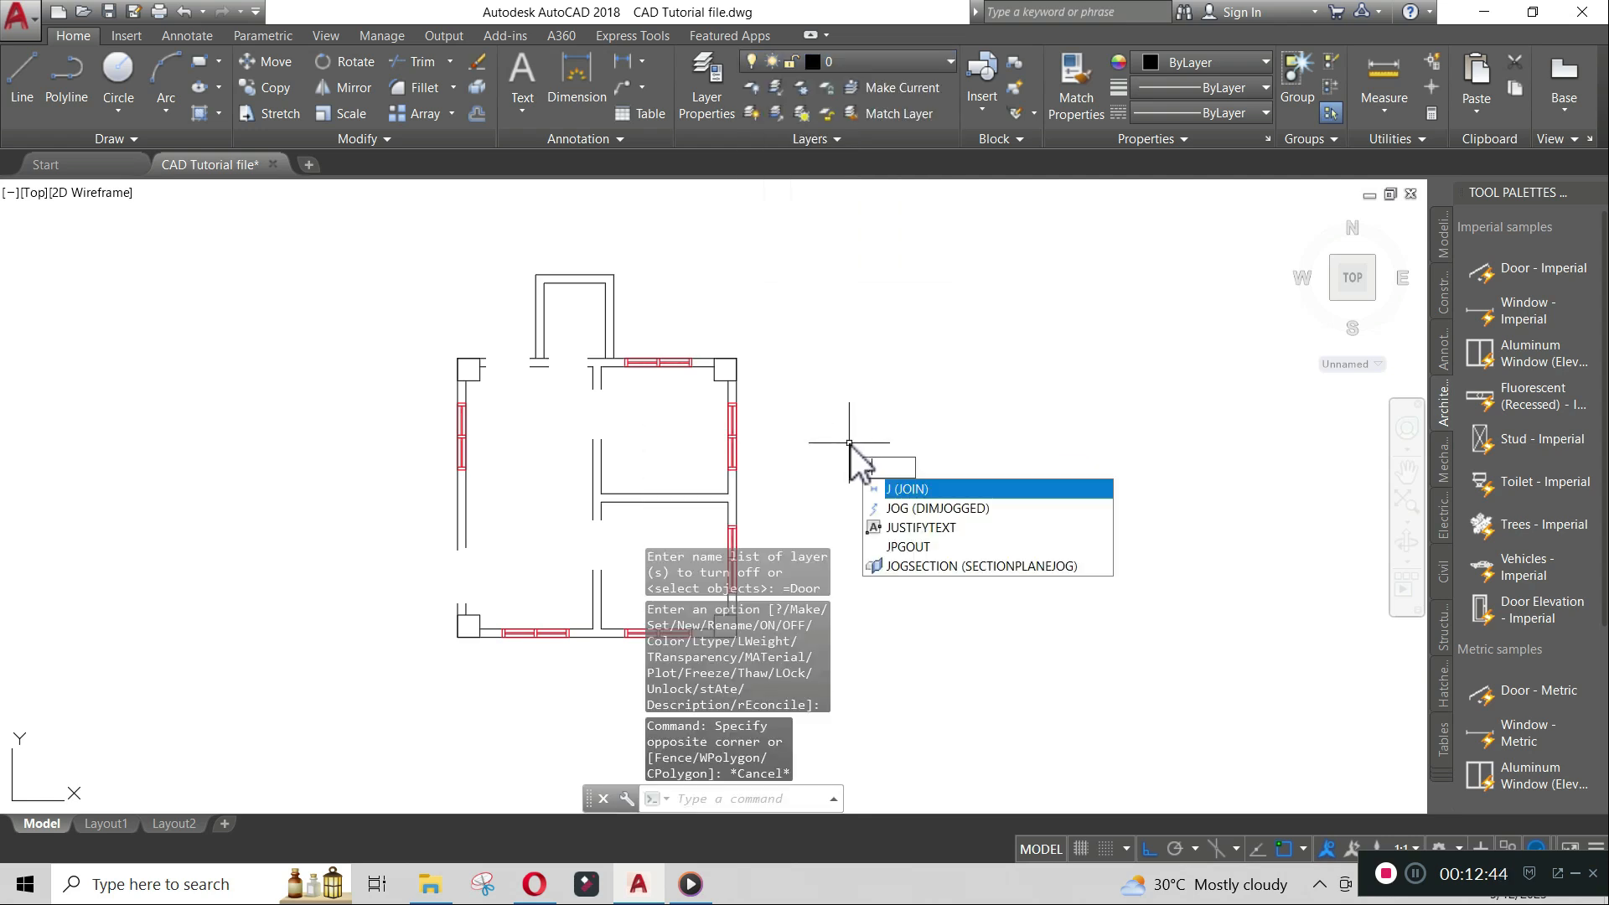
# - Draw vertical lines closing the wall ends on both sides of the left top door opening
pyautogui.press('BackSpace')
pyautogui.write('l')
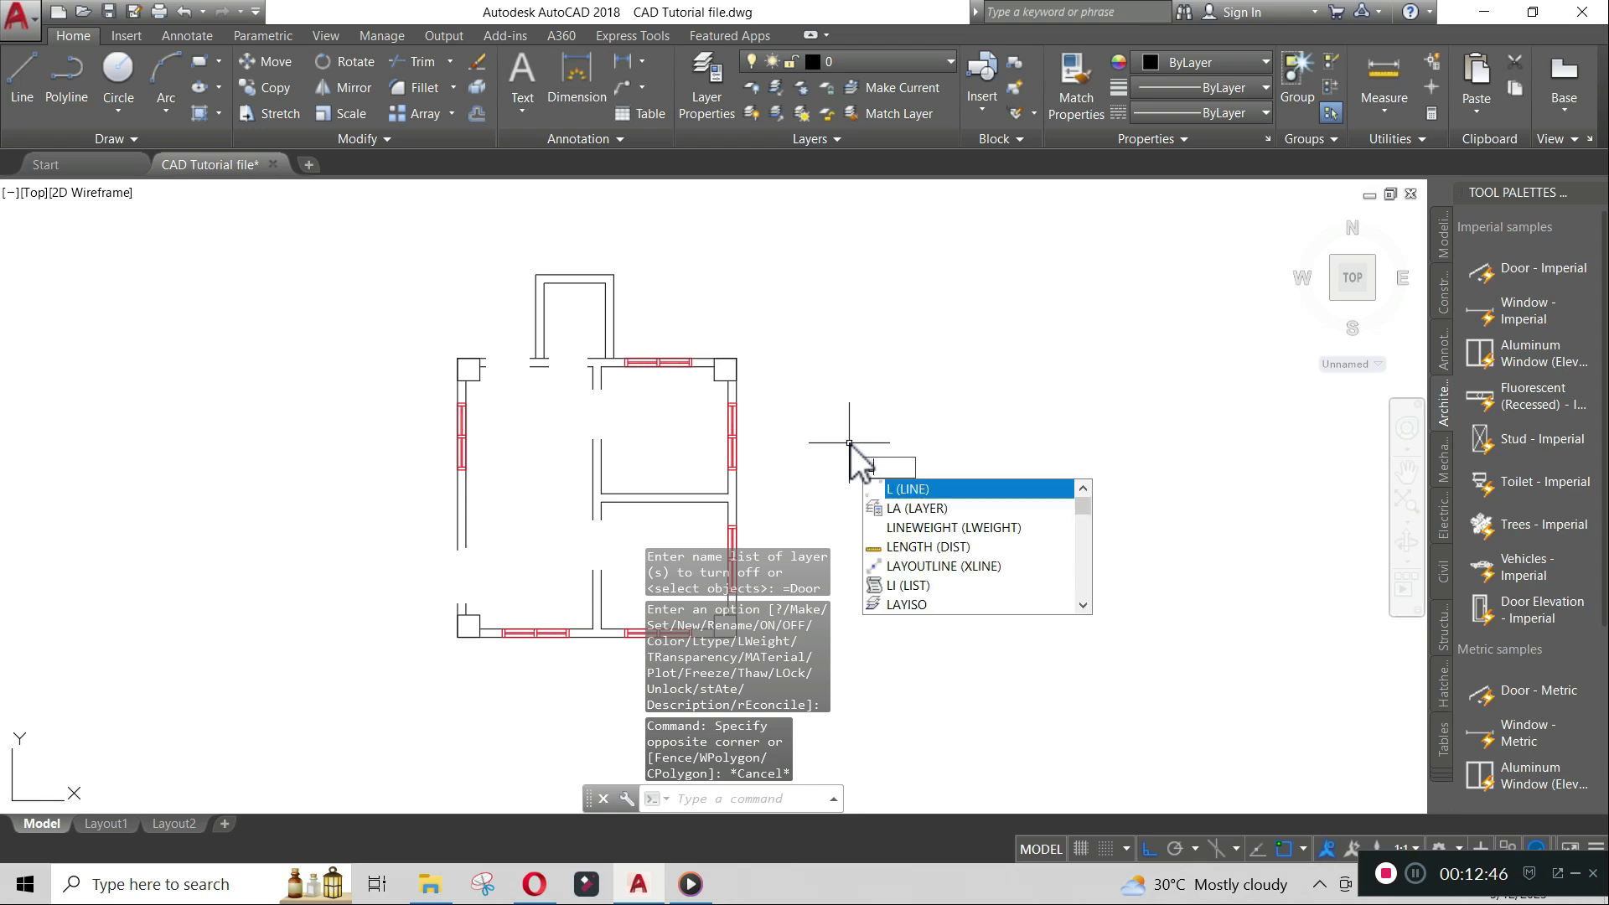
pyautogui.press('Return')
pyautogui.scroll(10, 514, 365)
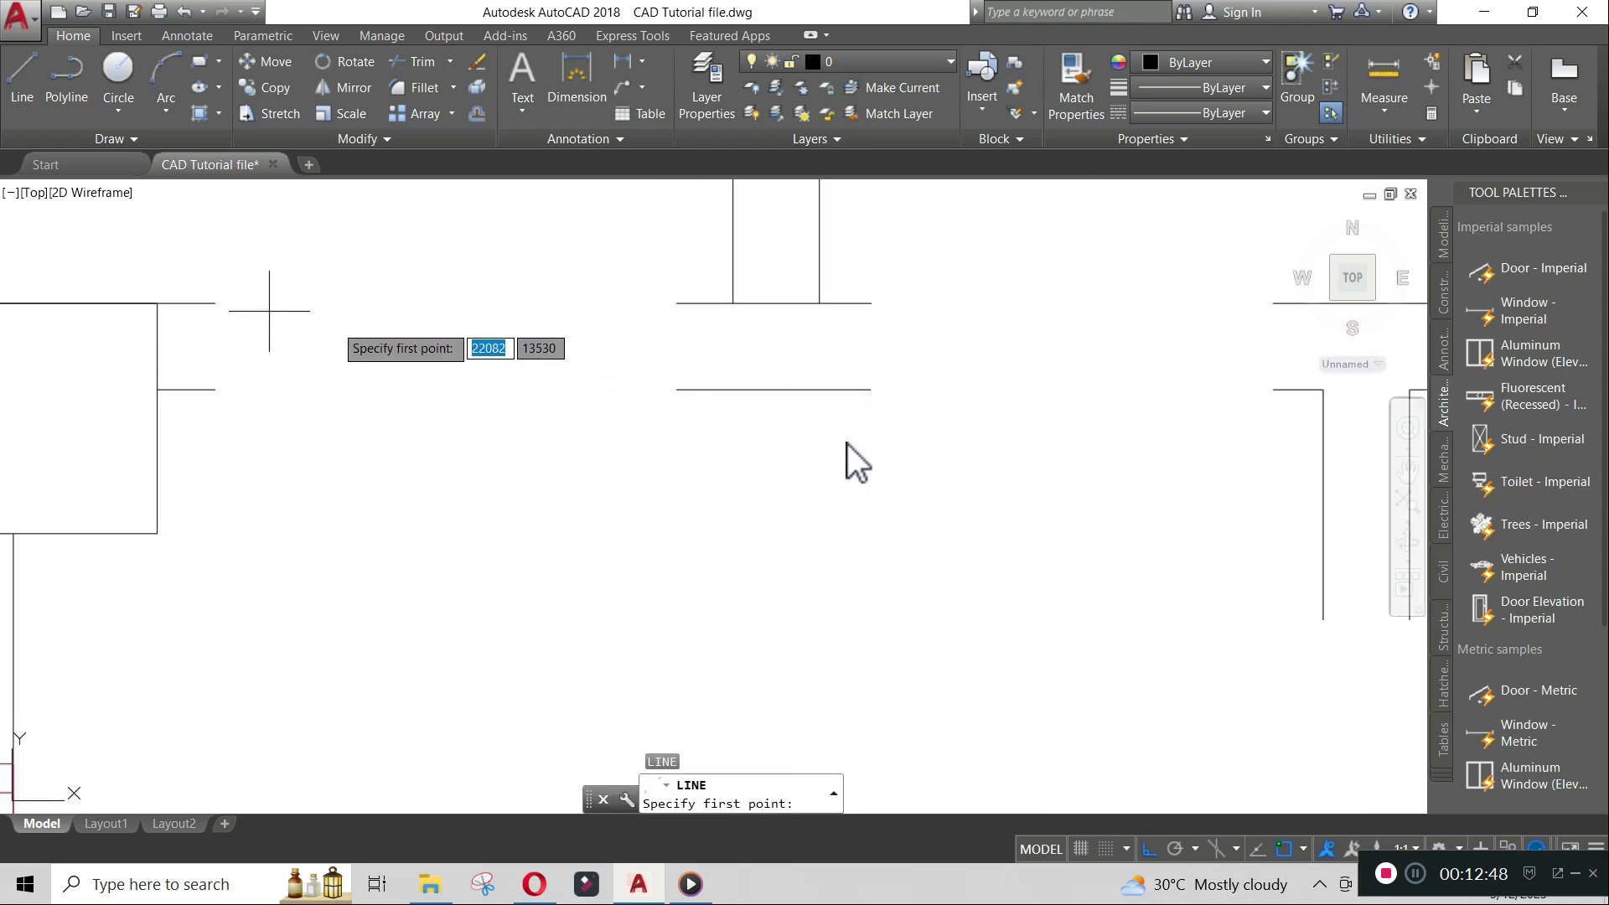
pyautogui.click(213, 304)
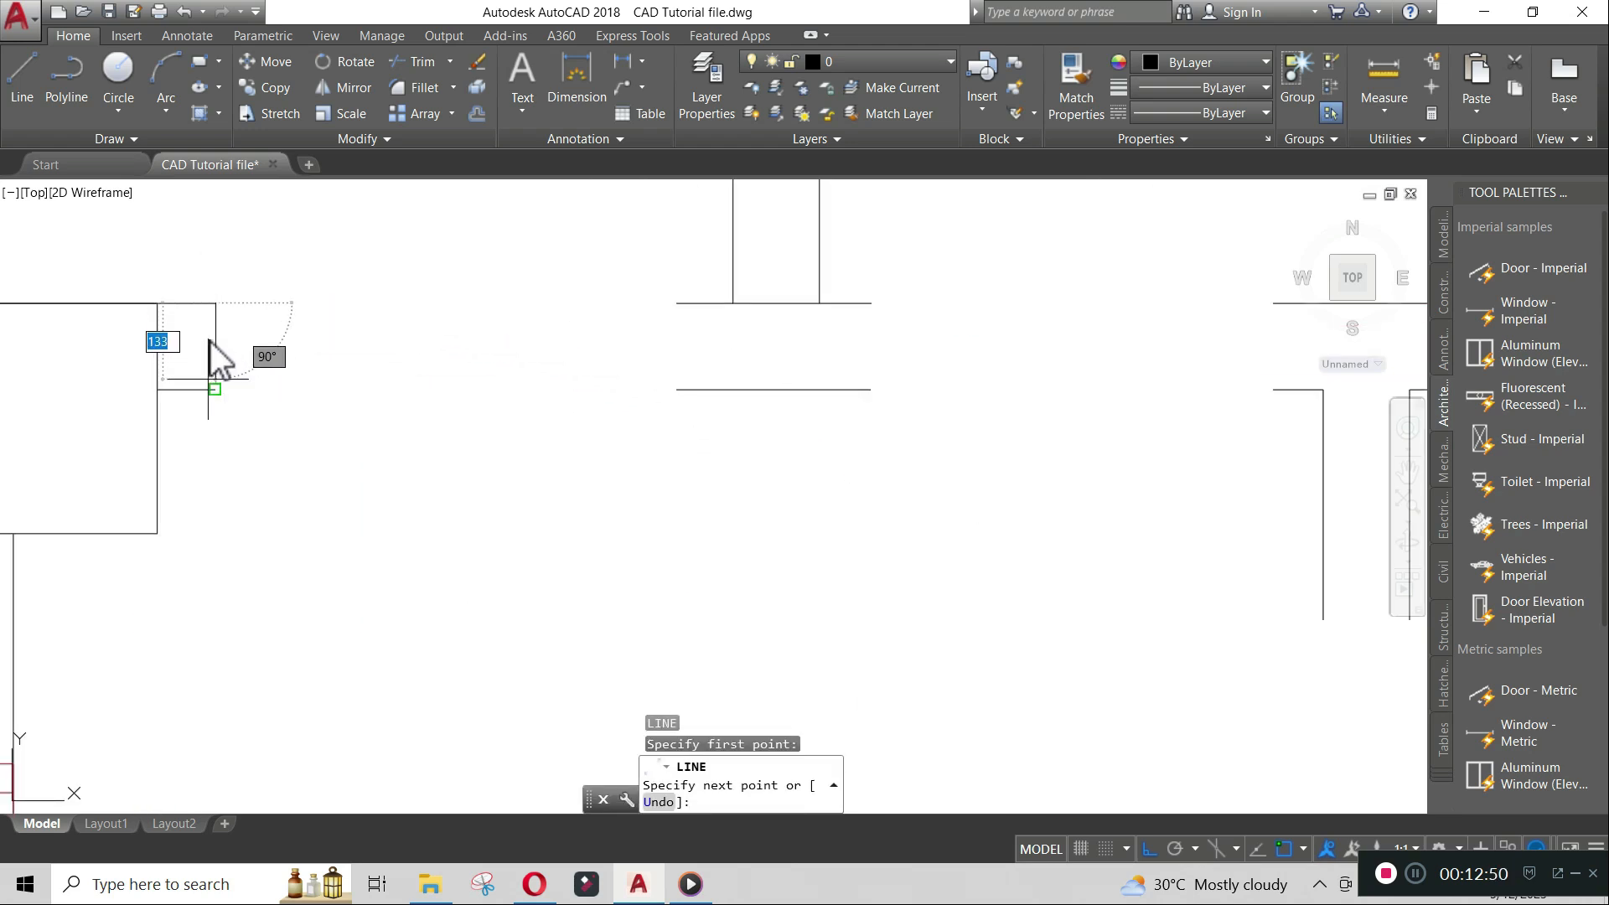
pyautogui.click(209, 388)
pyautogui.press('Return')
pyautogui.press('Return')
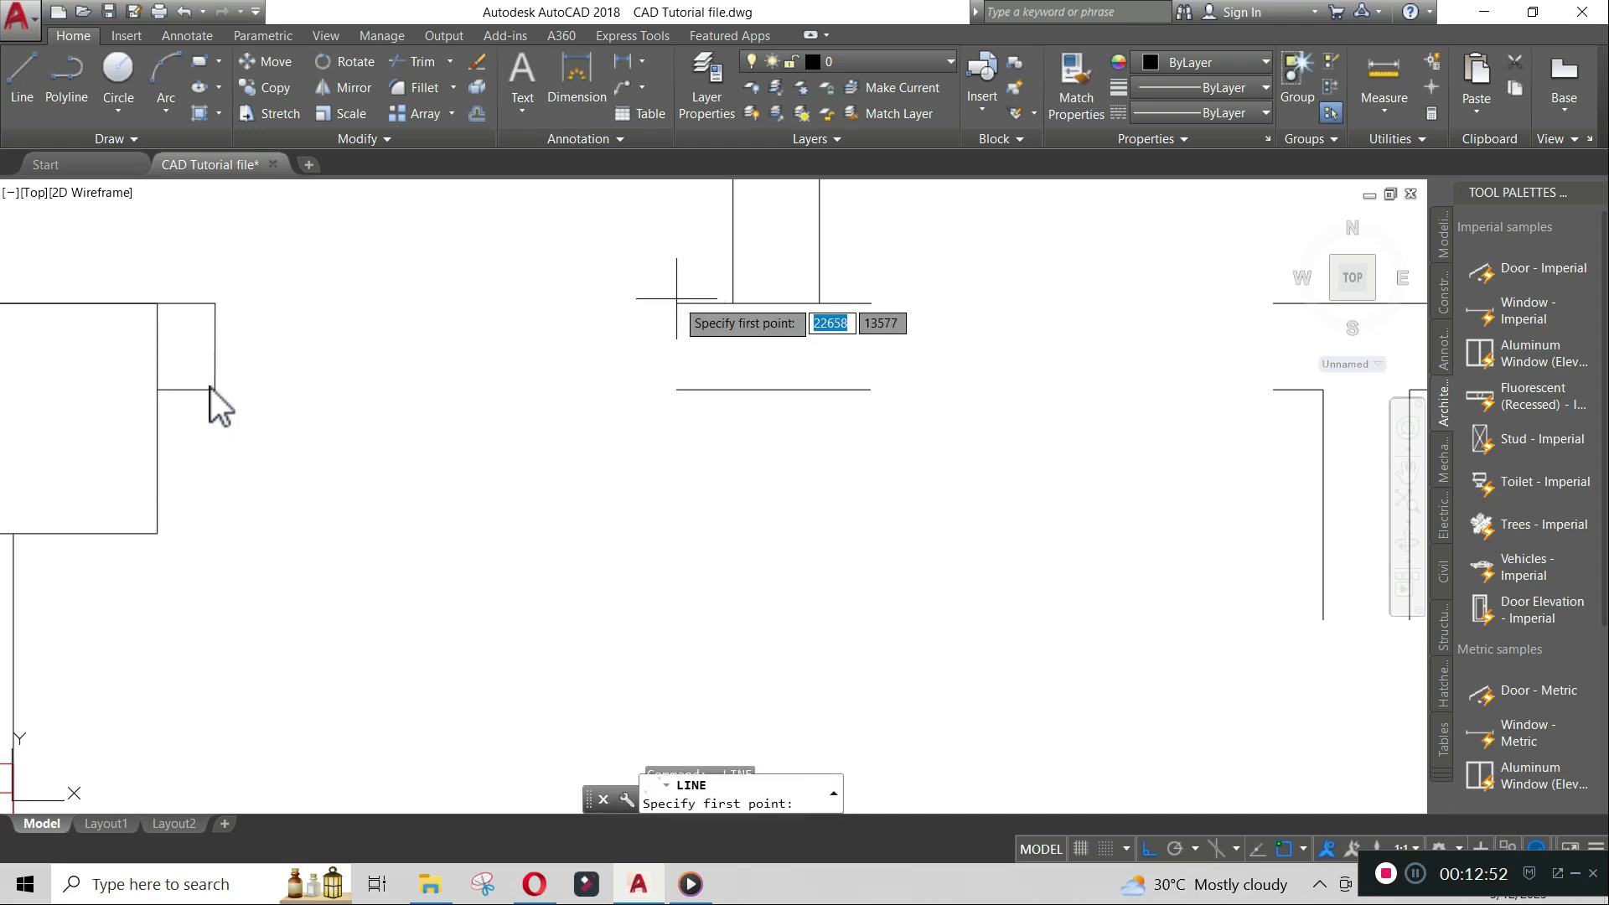
pyautogui.click(677, 303)
pyautogui.click(681, 385)
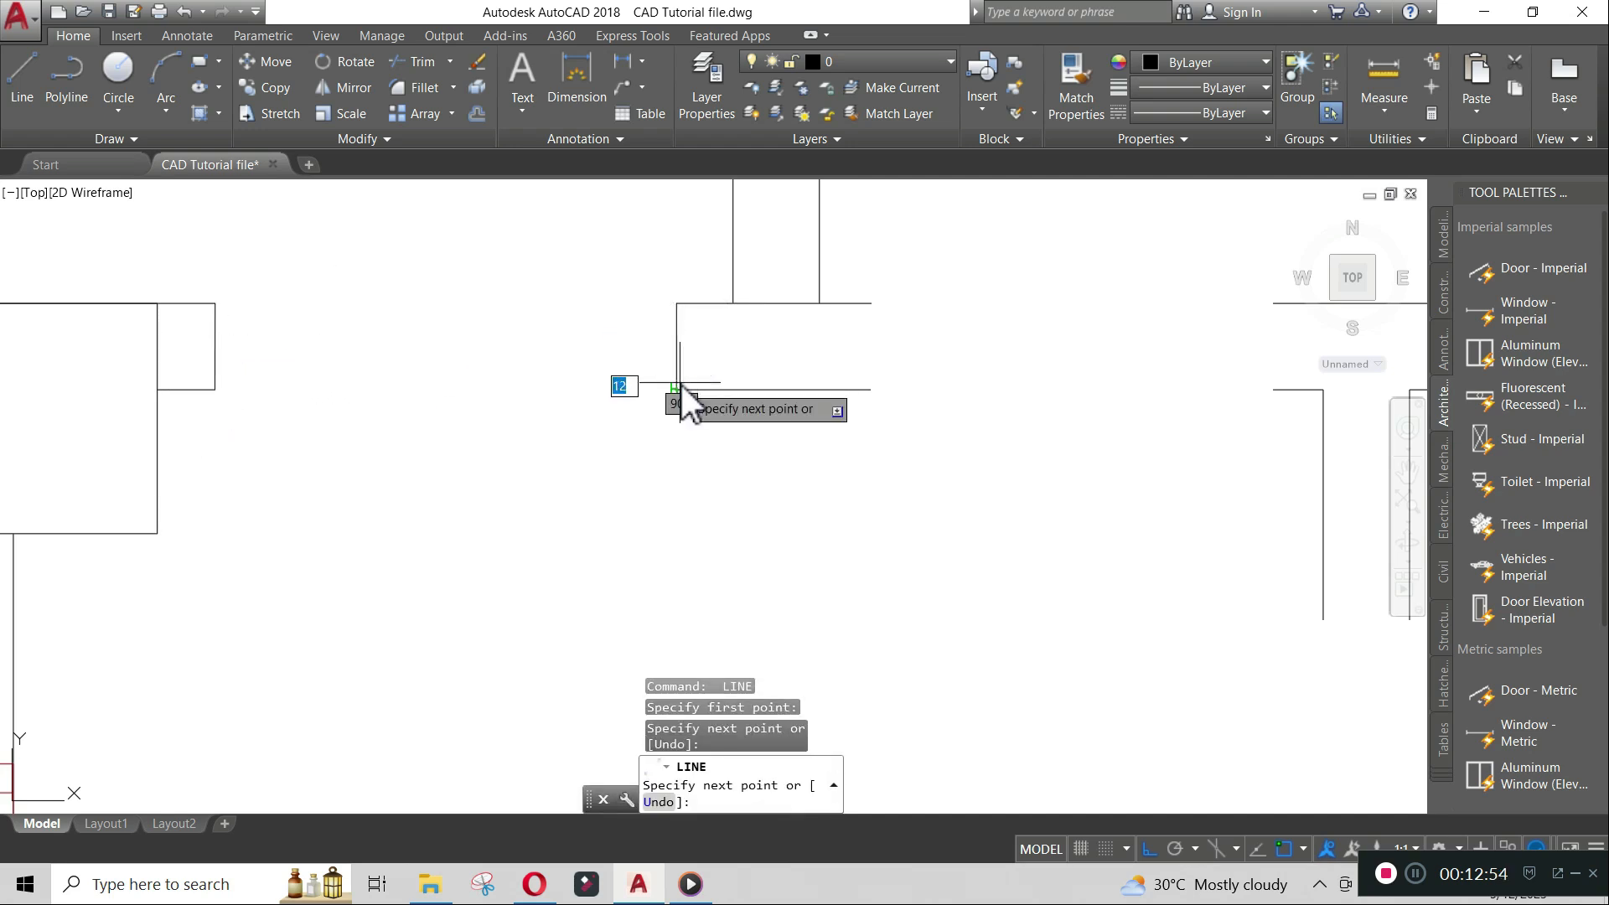
pyautogui.press('Return')
# - Draw vertical lines closing the wall ends on both sides of the right top door opening
pyautogui.press('Return')
pyautogui.click(872, 303)
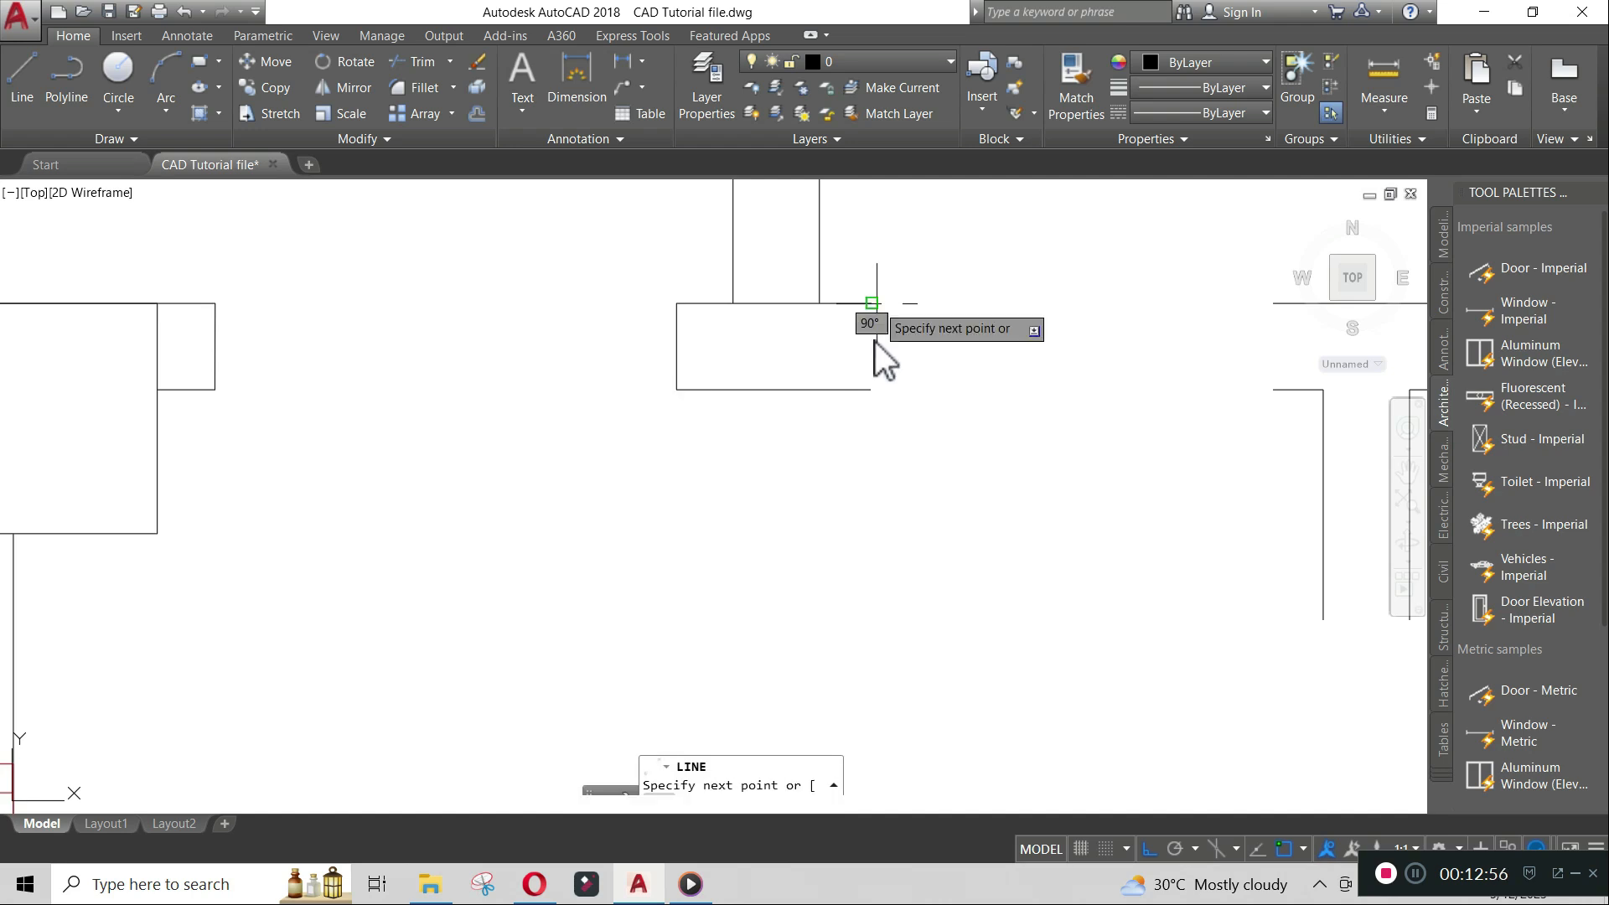
pyautogui.click(871, 390)
pyautogui.press('Return')
pyautogui.press('Return')
pyautogui.moveTo(1276, 316); pyautogui.dragTo(1010, 327, button='middle')
pyautogui.click(1009, 314)
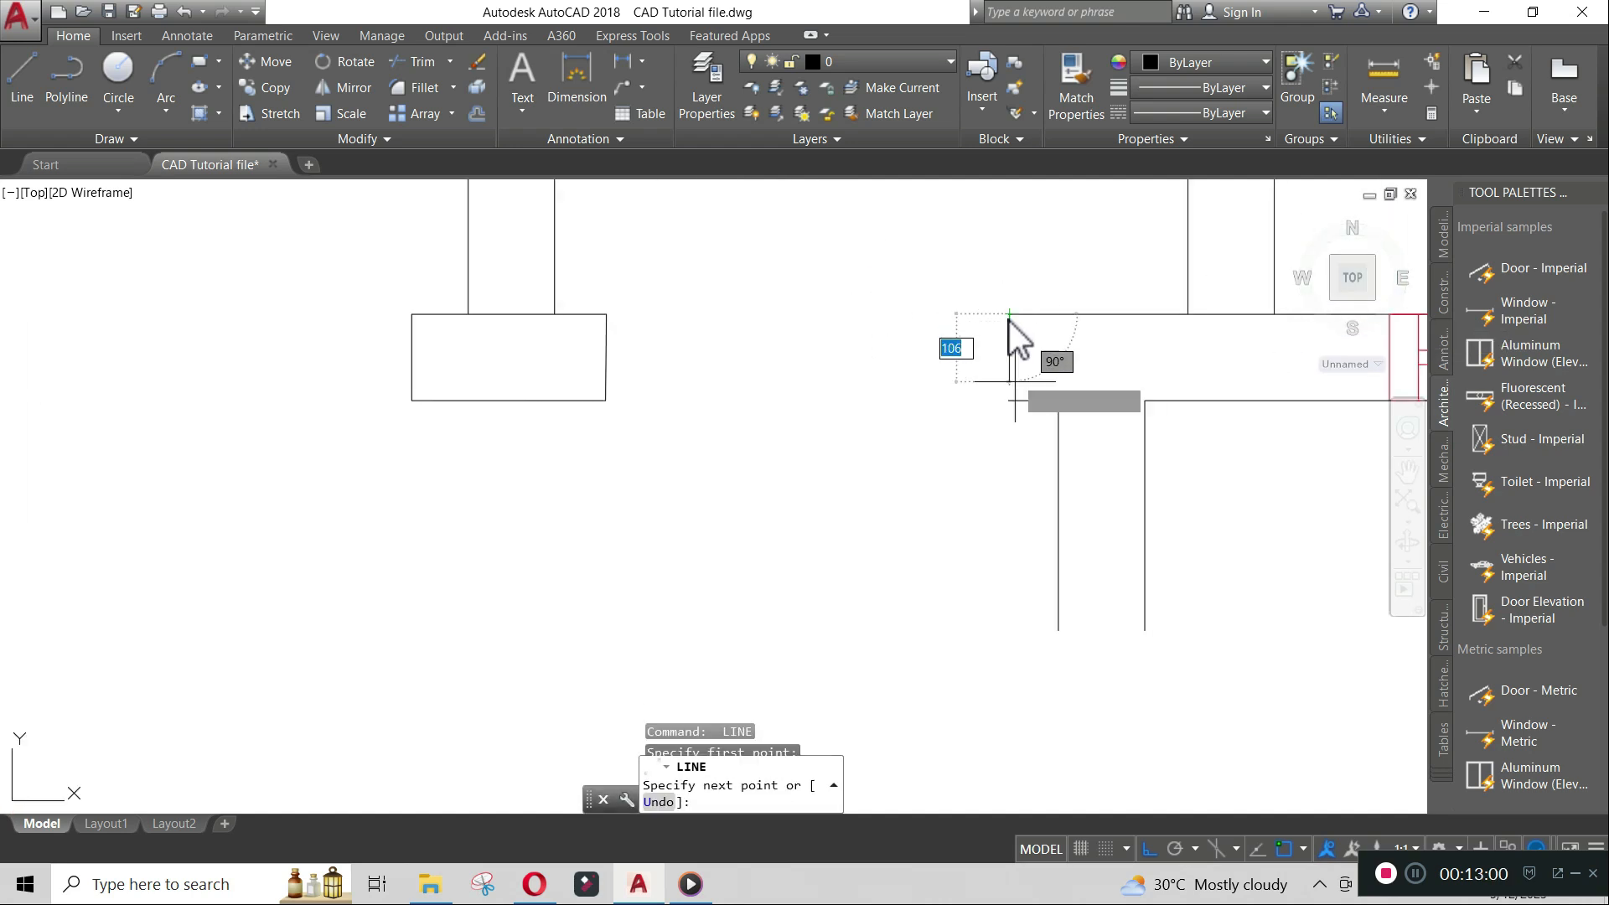
pyautogui.click(1009, 401)
pyautogui.press('Return')
pyautogui.press('Return')
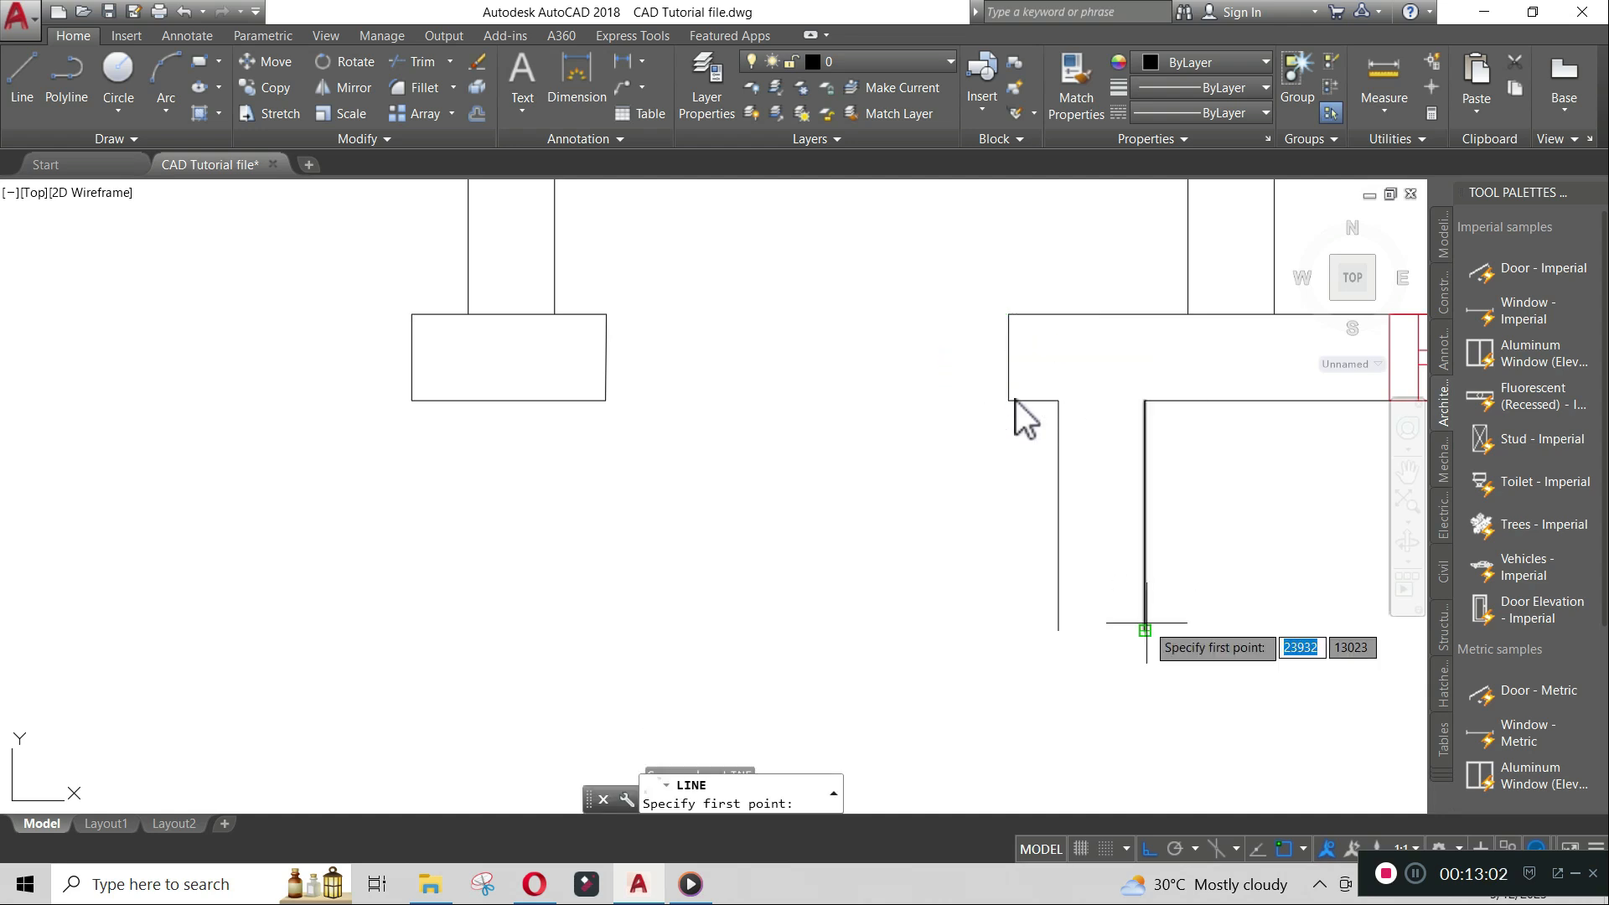
# - Draw a short horizontal line closing the lower end of the interior wall below the upper-right door
pyautogui.click(1145, 631)
pyautogui.click(1065, 634)
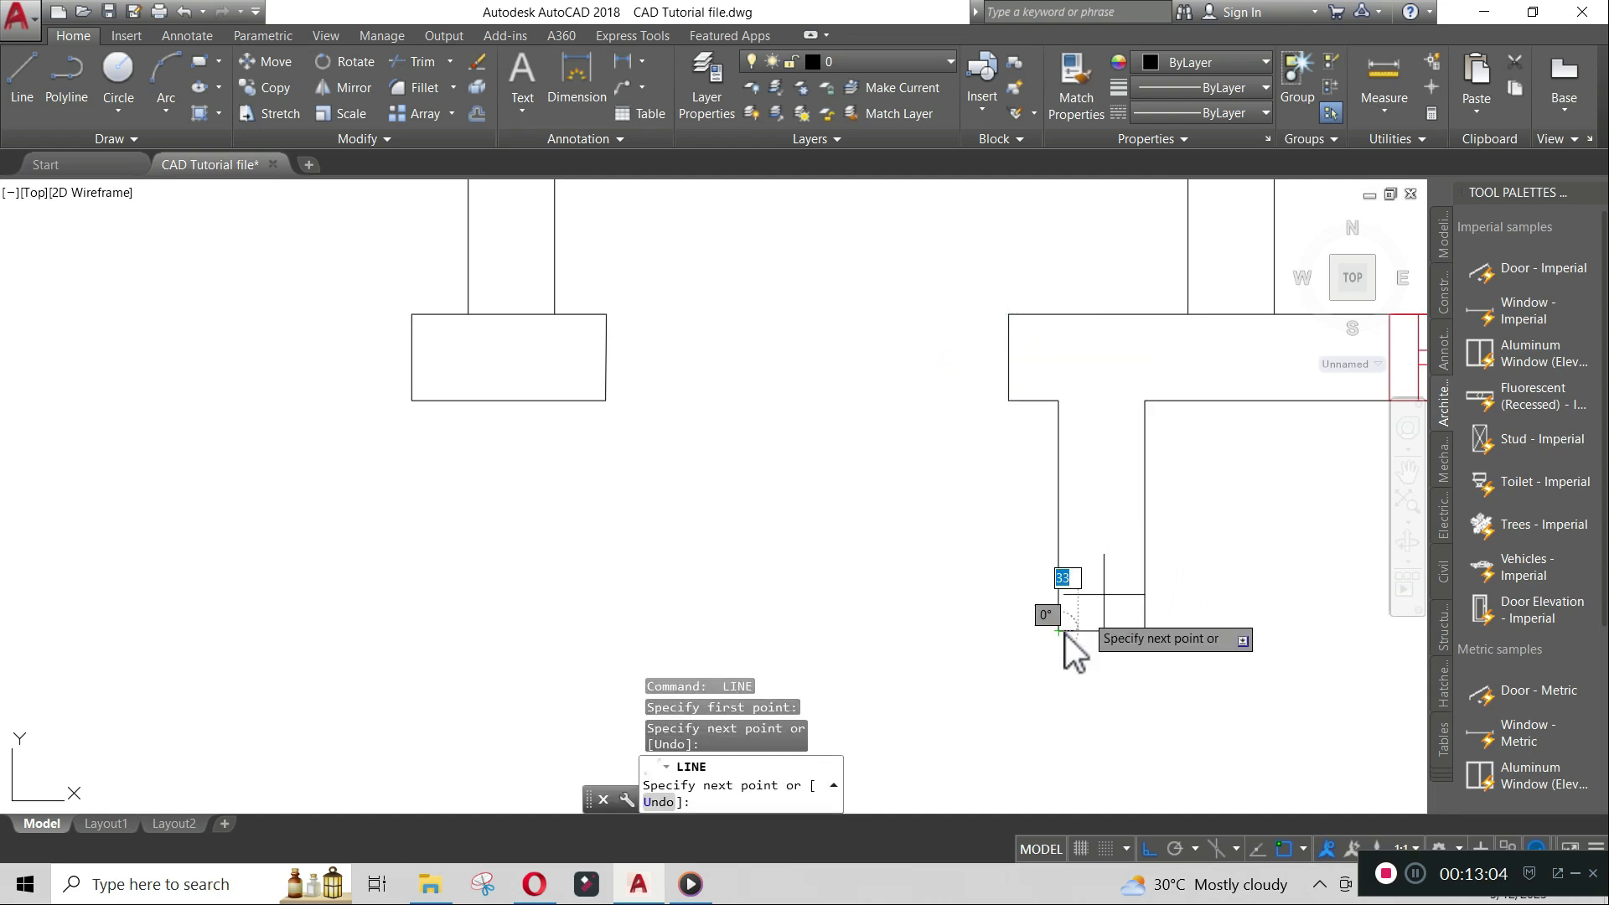
pyautogui.press('Return')
# - Close the top and bottom ends of the next vertical wall segment with short horizontal lines
pyautogui.scroll(-3, 1065, 635)
pyautogui.moveTo(1122, 638); pyautogui.dragTo(918, 435, button='middle')
pyautogui.scroll(6, 941, 461)
pyautogui.press('Return')
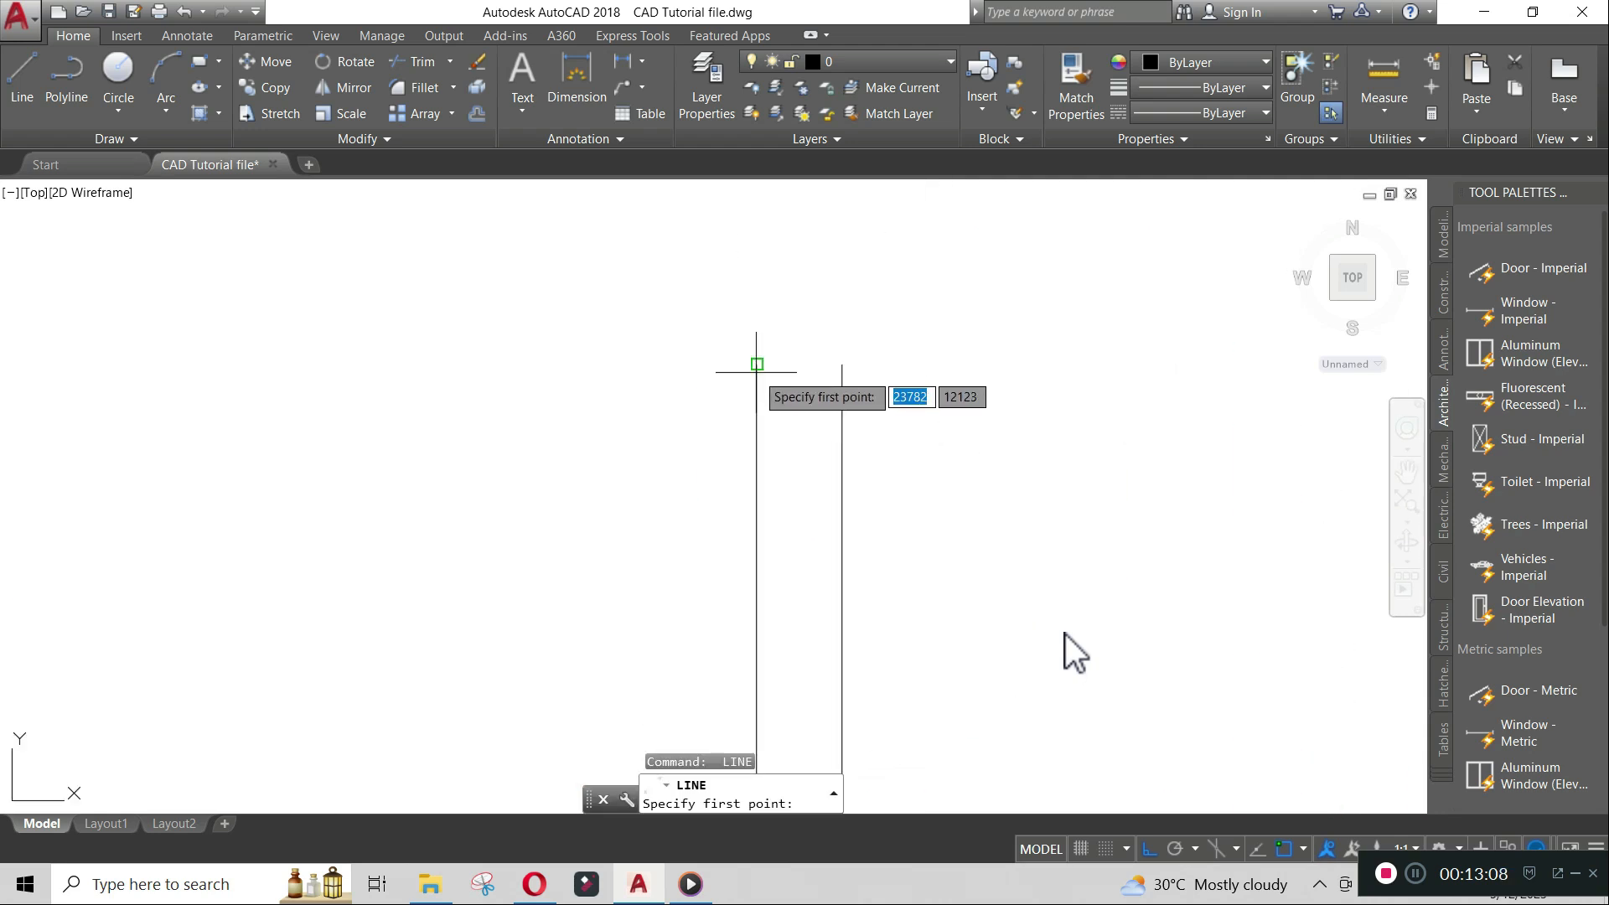
pyautogui.click(757, 364)
pyautogui.click(842, 364)
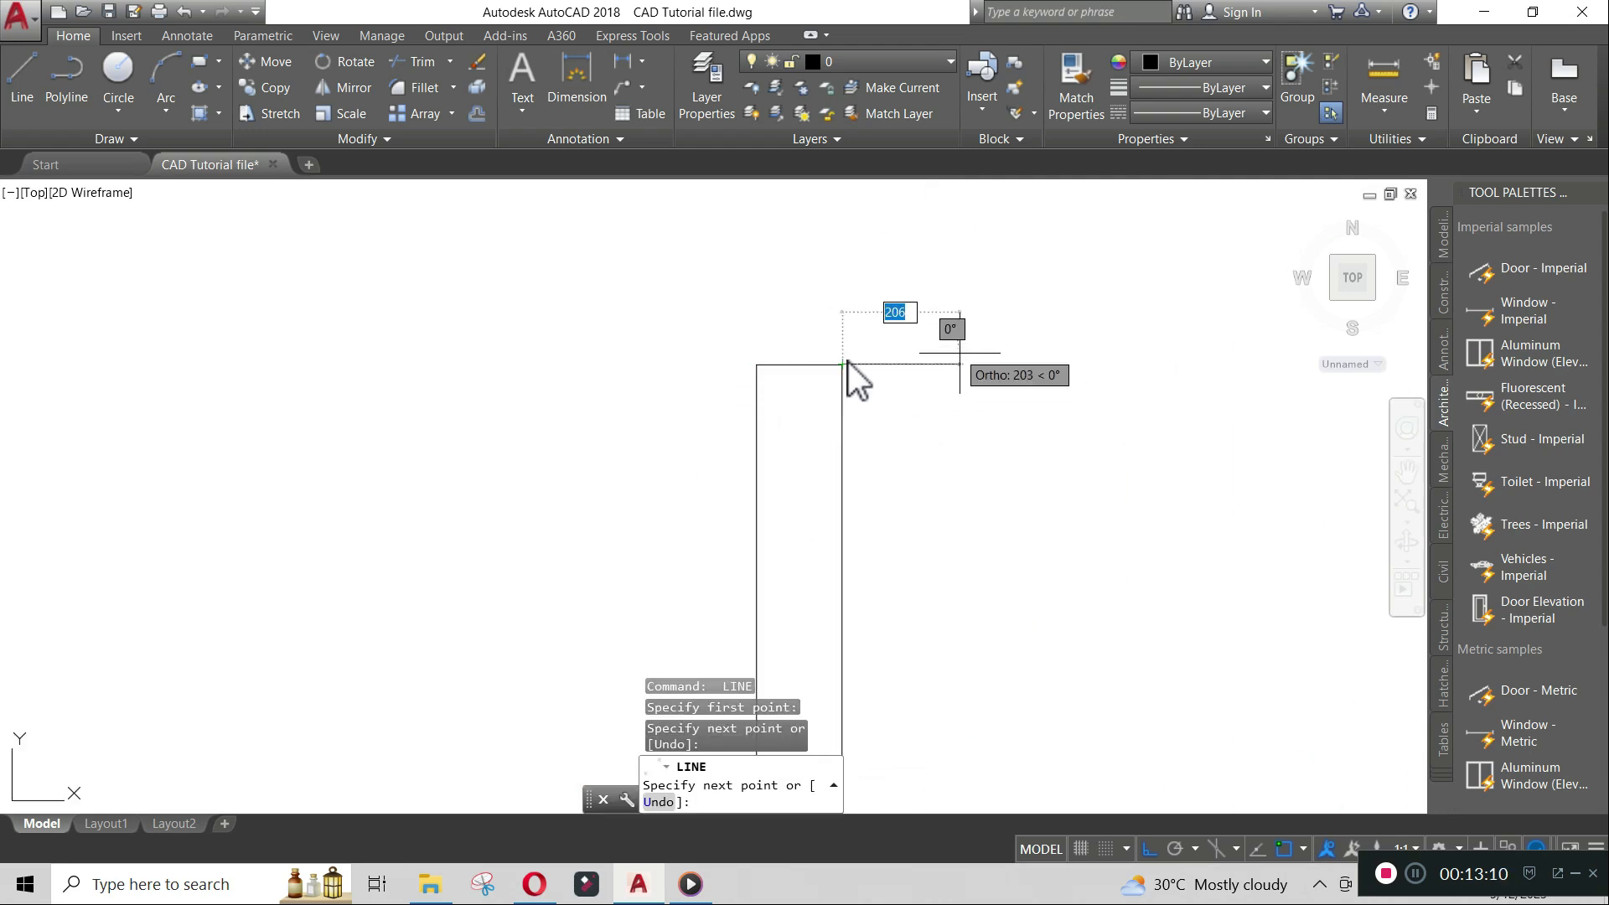
pyautogui.press('Return')
pyautogui.scroll(-8, 963, 371)
pyautogui.scroll(6, 930, 544)
pyautogui.press('Return')
pyautogui.scroll(2, 918, 577)
pyautogui.click(911, 575)
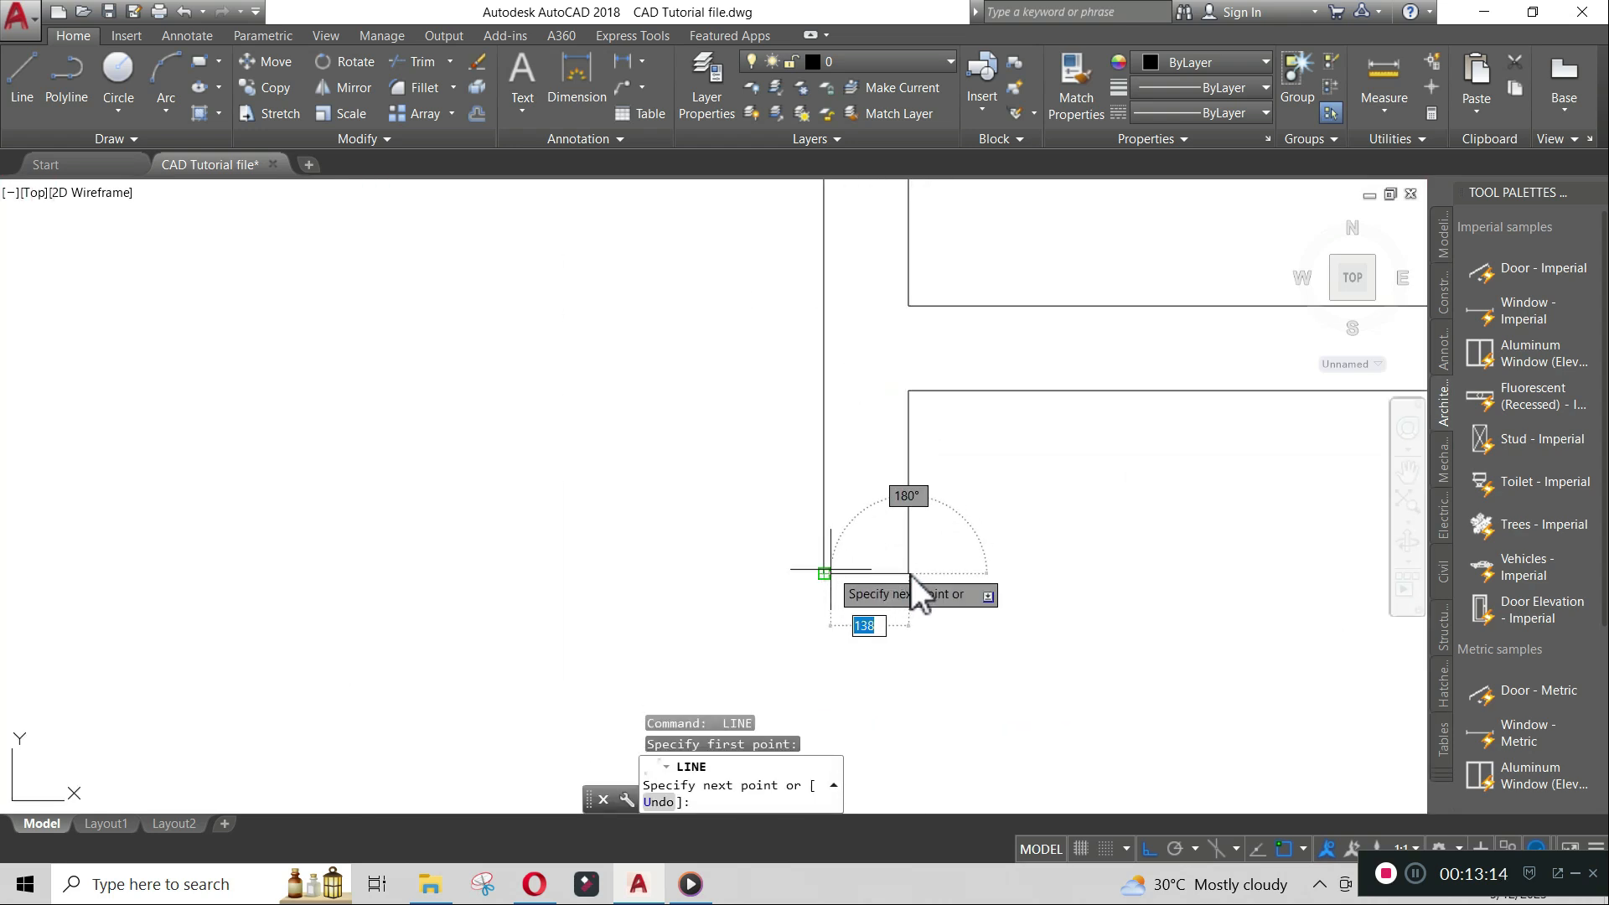
pyautogui.click(832, 572)
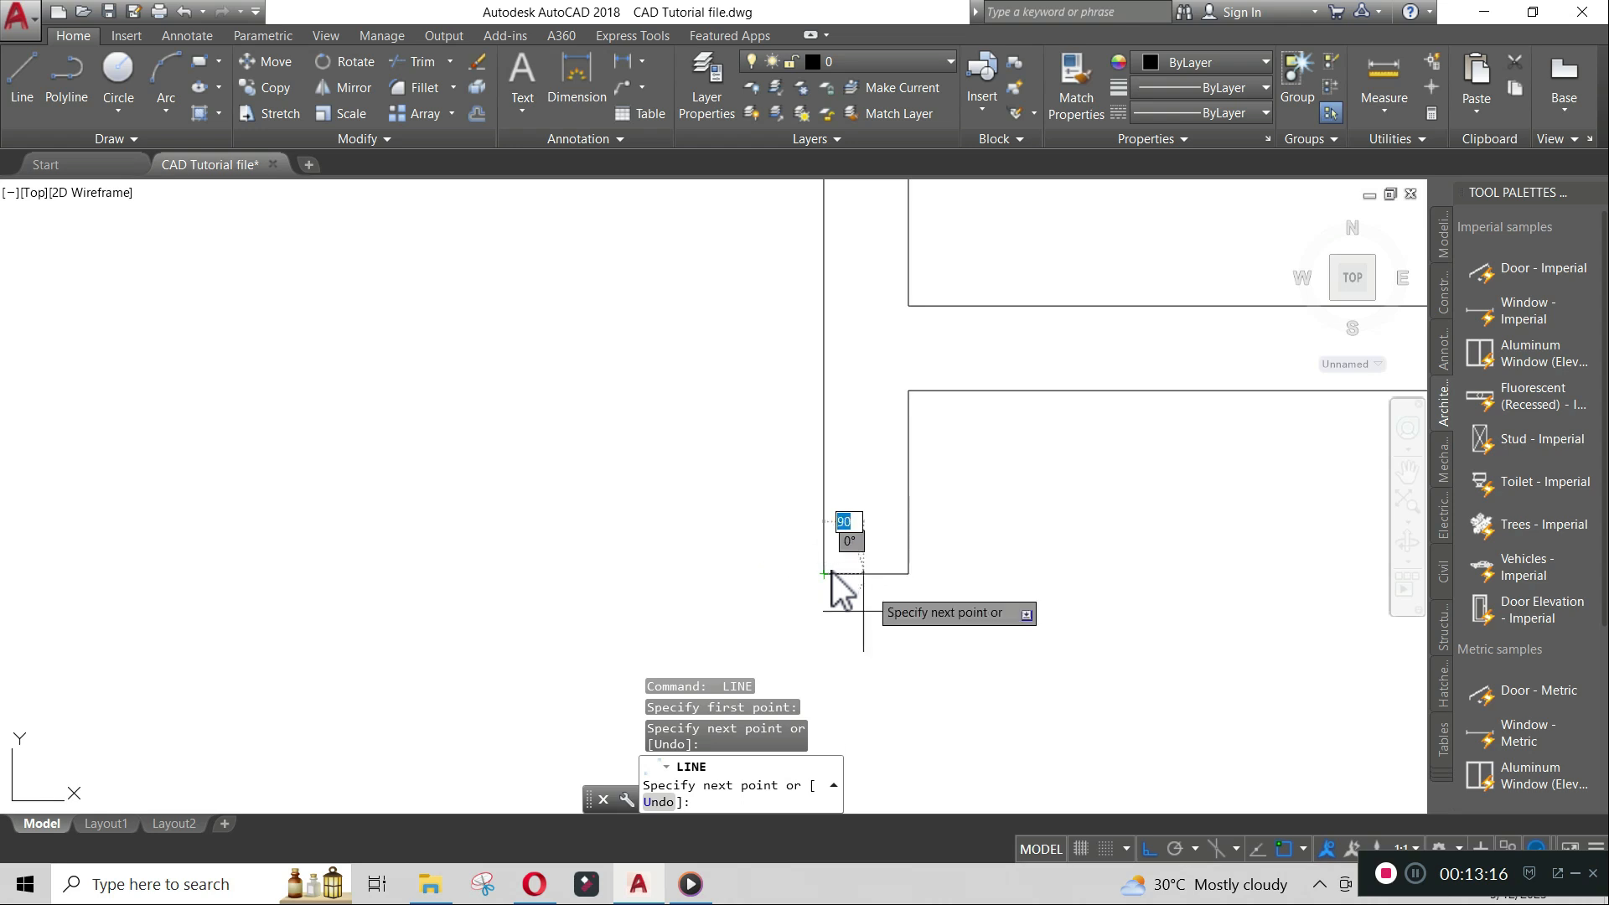
pyautogui.press('Return')
# - Draw a horizontal line closing the top end of the wall stub rising from the bottom wall
pyautogui.scroll(-4, 833, 572)
pyautogui.scroll(-2, 912, 578)
pyautogui.moveTo(919, 701); pyautogui.dragTo(902, 436, button='middle')
pyautogui.scroll(4, 893, 449)
pyautogui.press('Return')
pyautogui.press('Return')
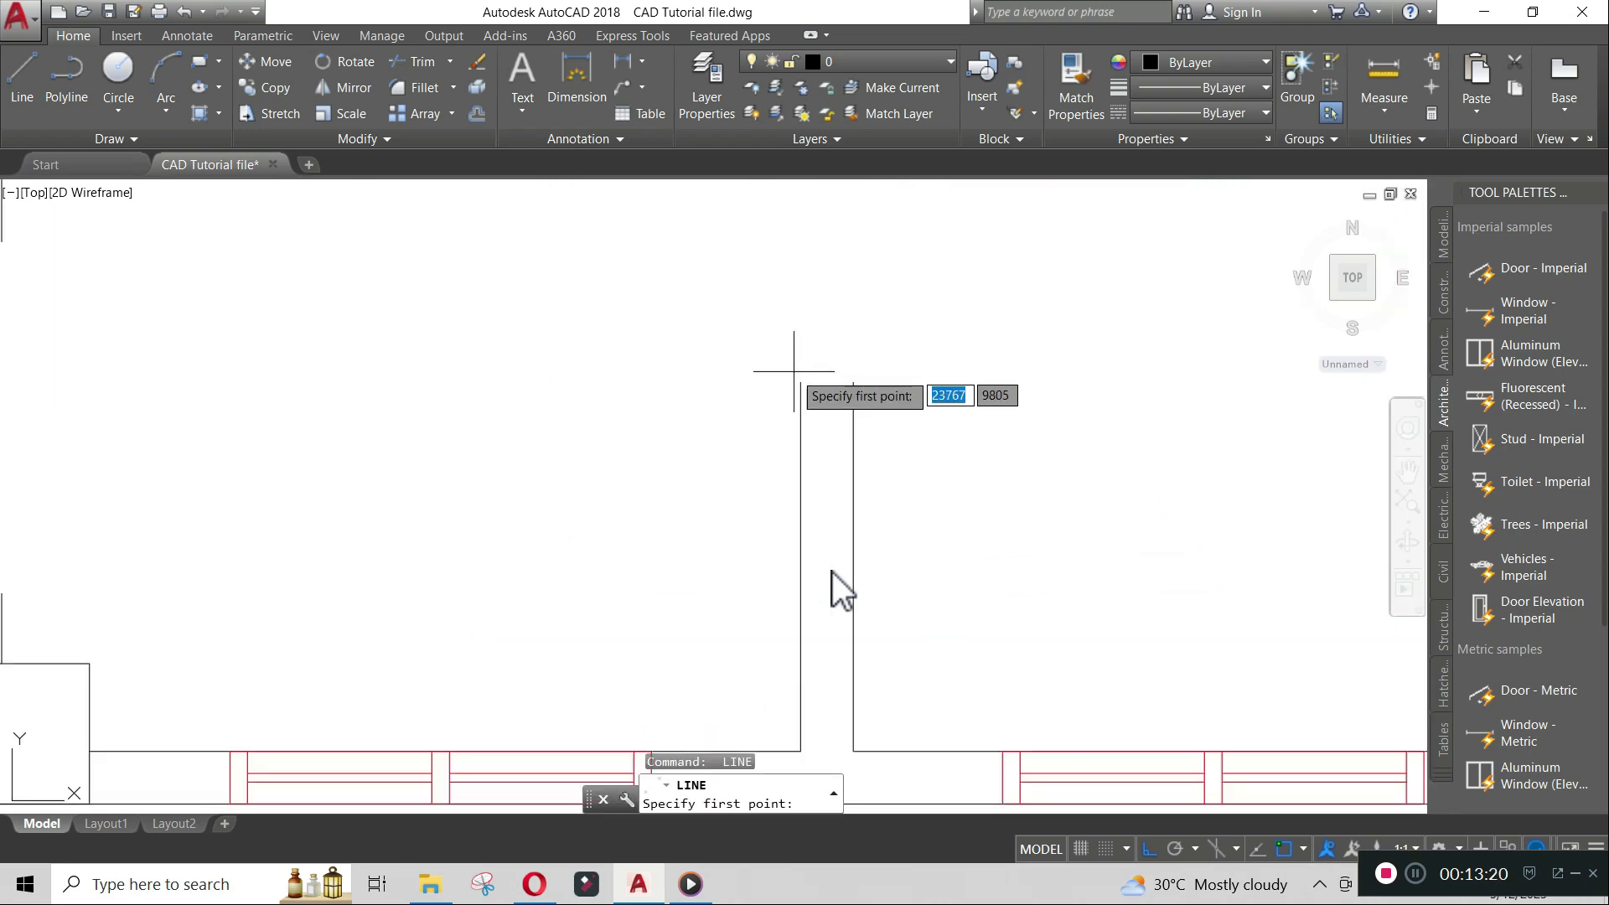
pyautogui.click(801, 383)
pyautogui.click(852, 384)
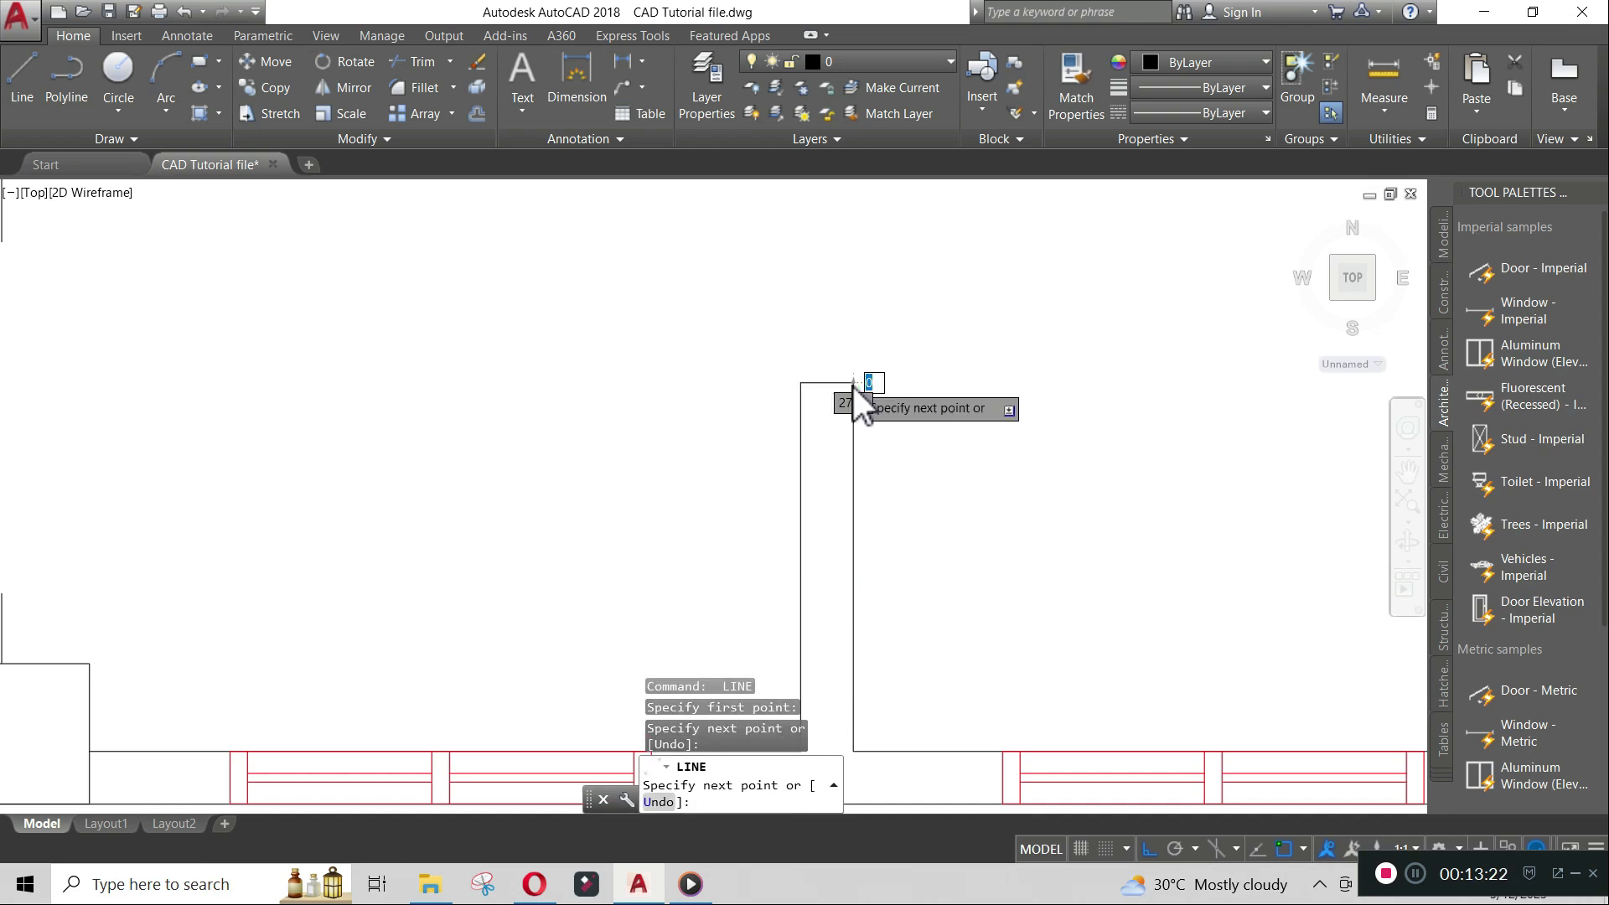
pyautogui.scroll(-4, 855, 394)
pyautogui.press('Return')
pyautogui.press('Return')
pyautogui.scroll(6, 504, 459)
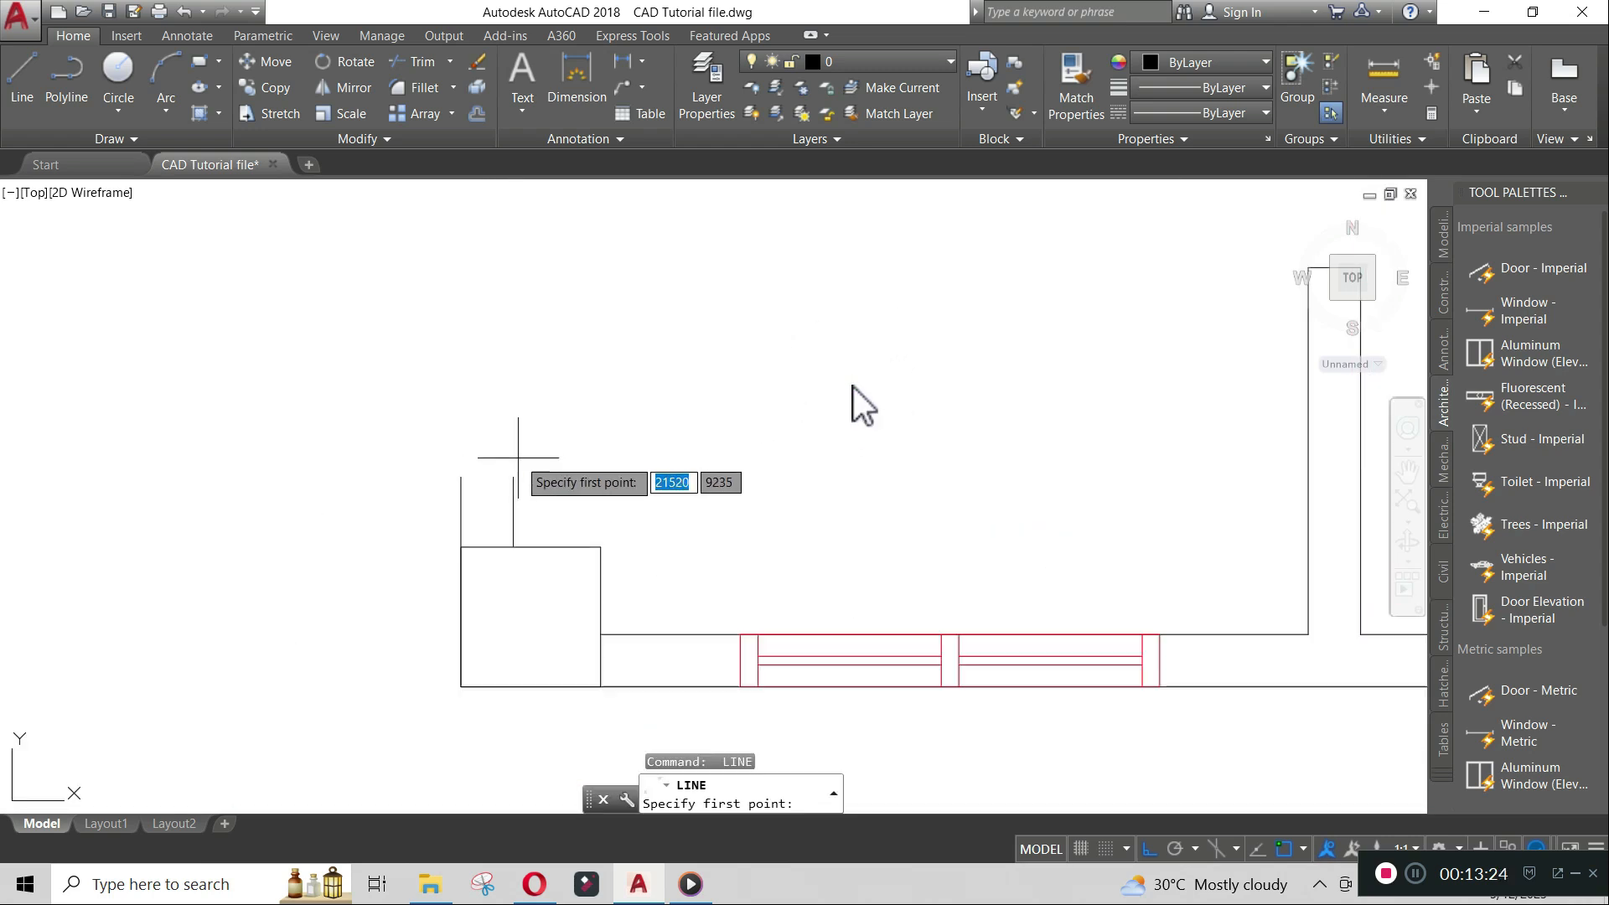
# - Draw a horizontal line closing the top end of the wall stub above the lower-left corner box
pyautogui.click(424, 488)
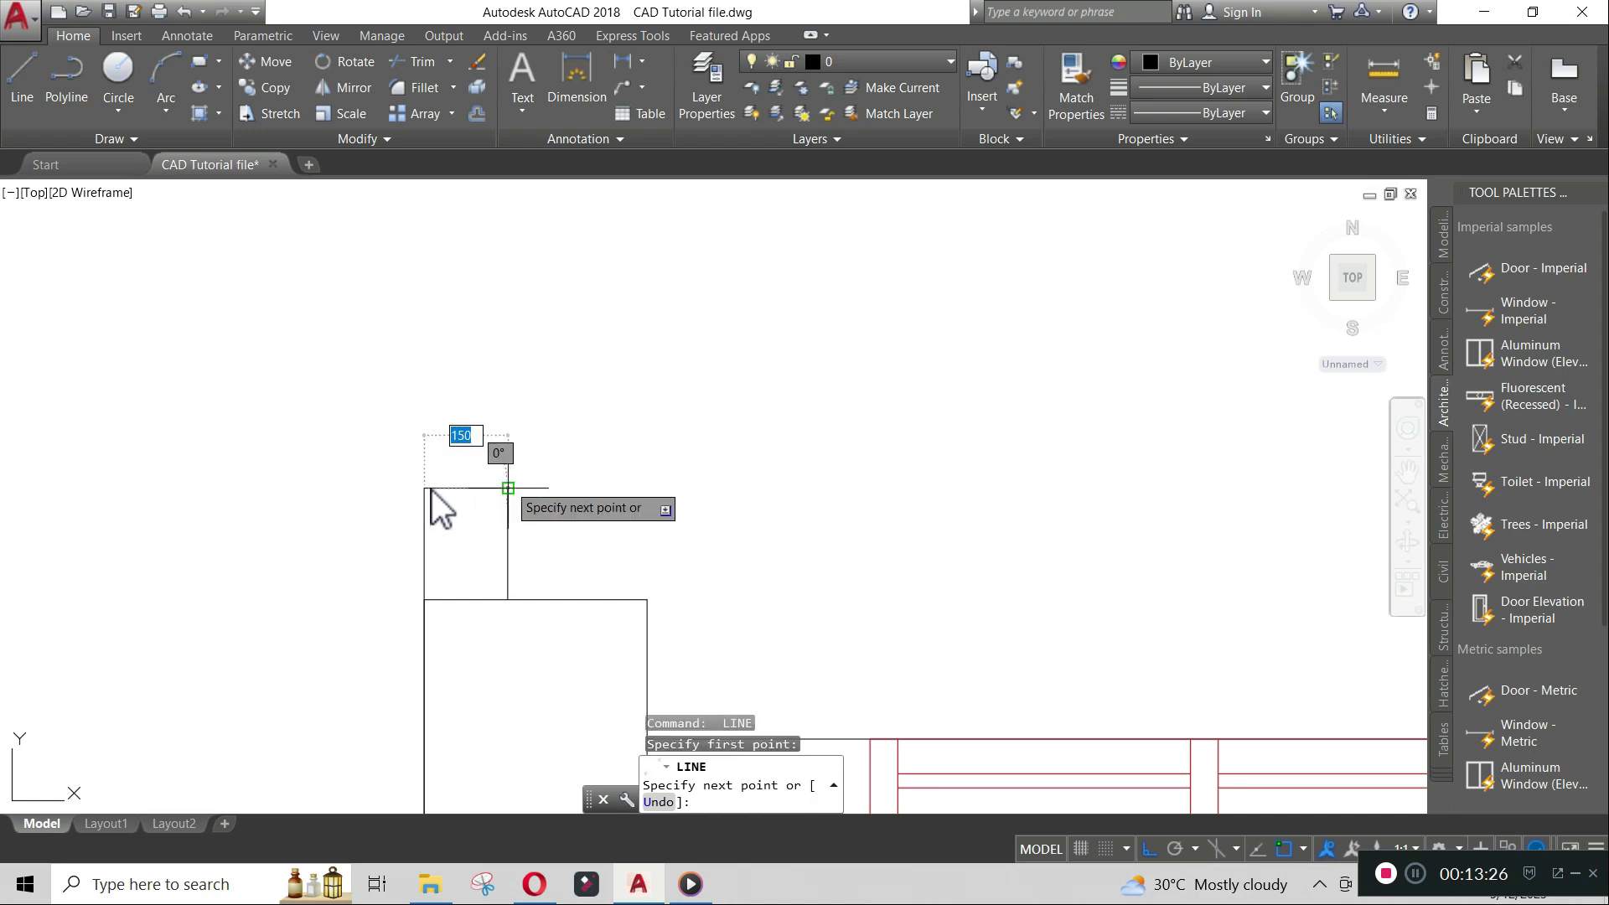
pyautogui.click(507, 489)
pyautogui.press('Return')
pyautogui.scroll(-6, 658, 323)
pyautogui.scroll(-2, 655, 319)
pyautogui.scroll(7, 633, 251)
pyautogui.press('Return')
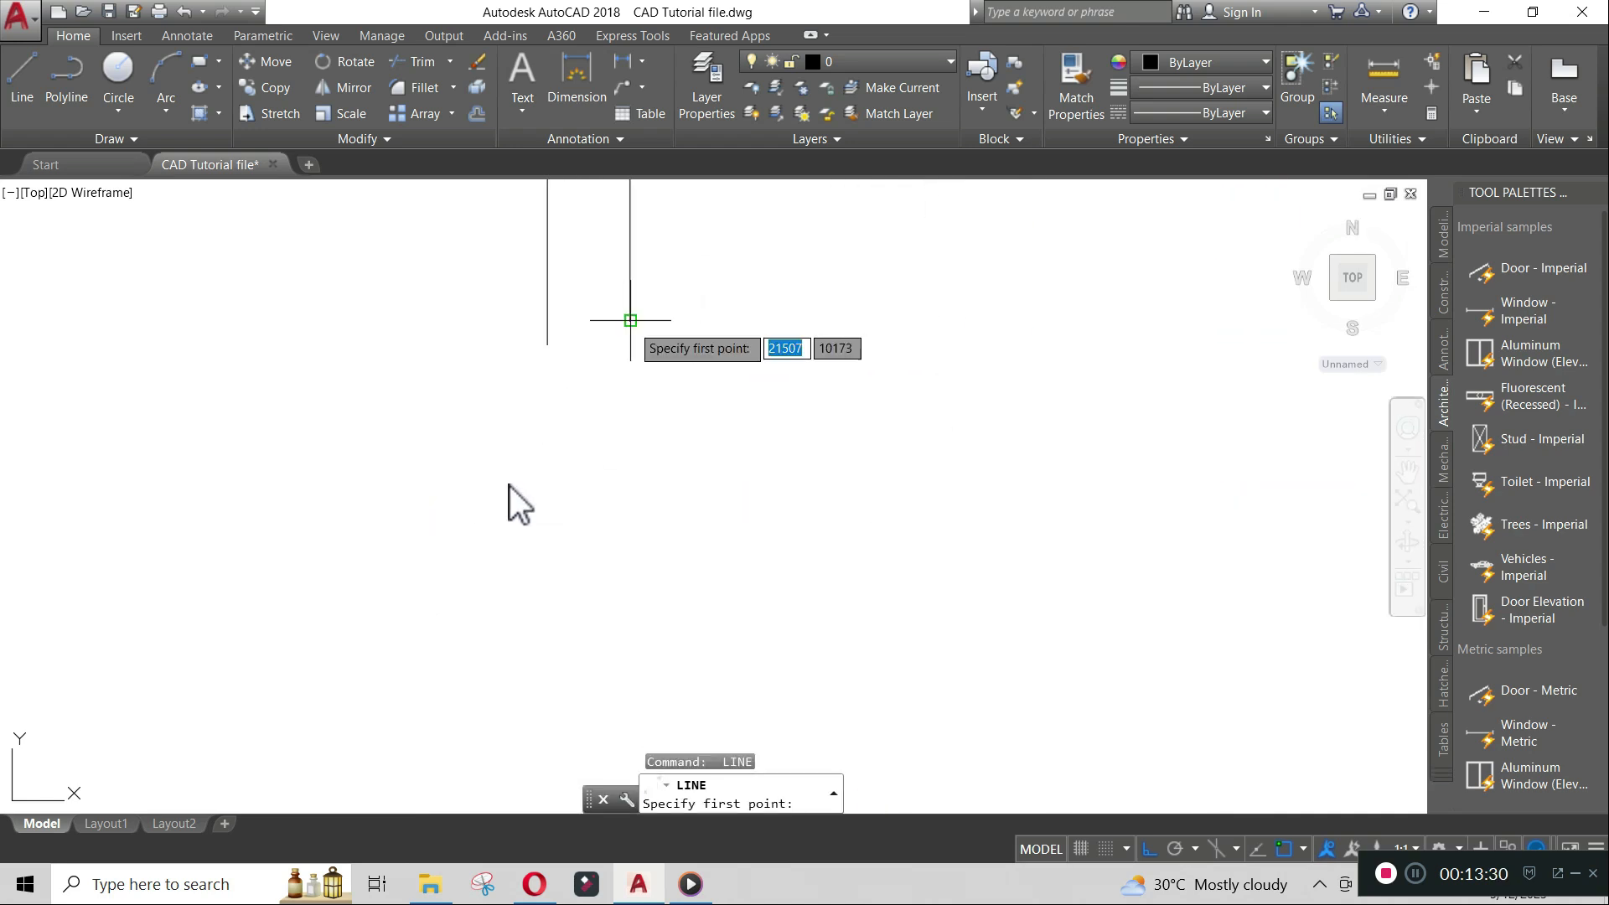
# - Draw a horizontal line closing the lower end of the remaining open wall segment
pyautogui.click(630, 320)
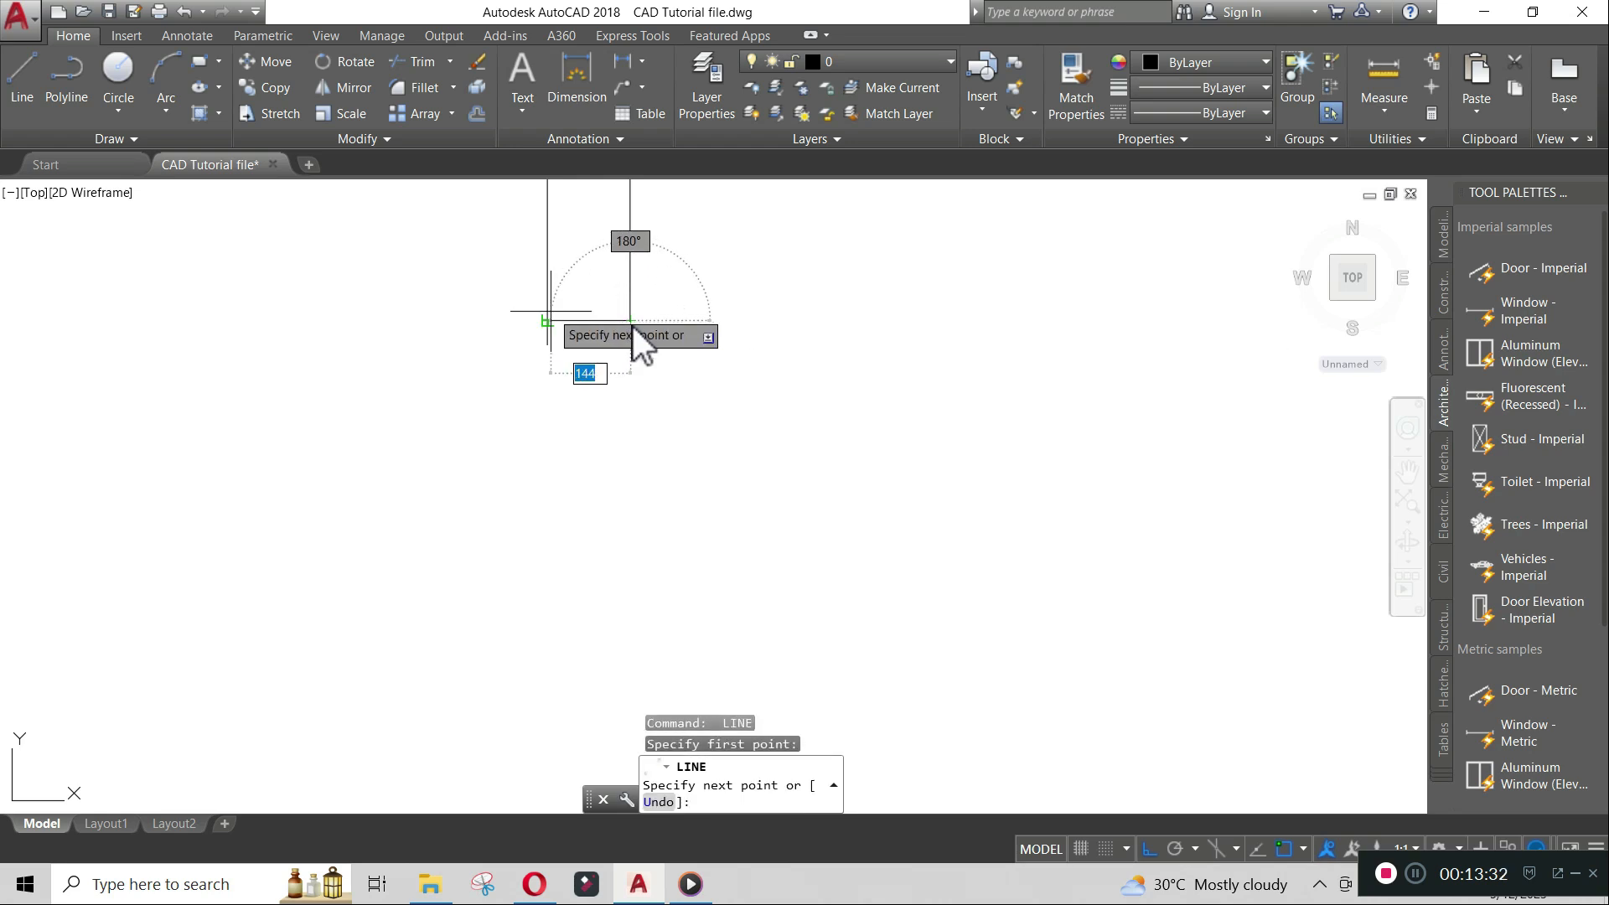
pyautogui.click(550, 318)
pyautogui.press('Return')
# - Trim the overhanging wall line end beside the new closing line
pyautogui.write('tr')
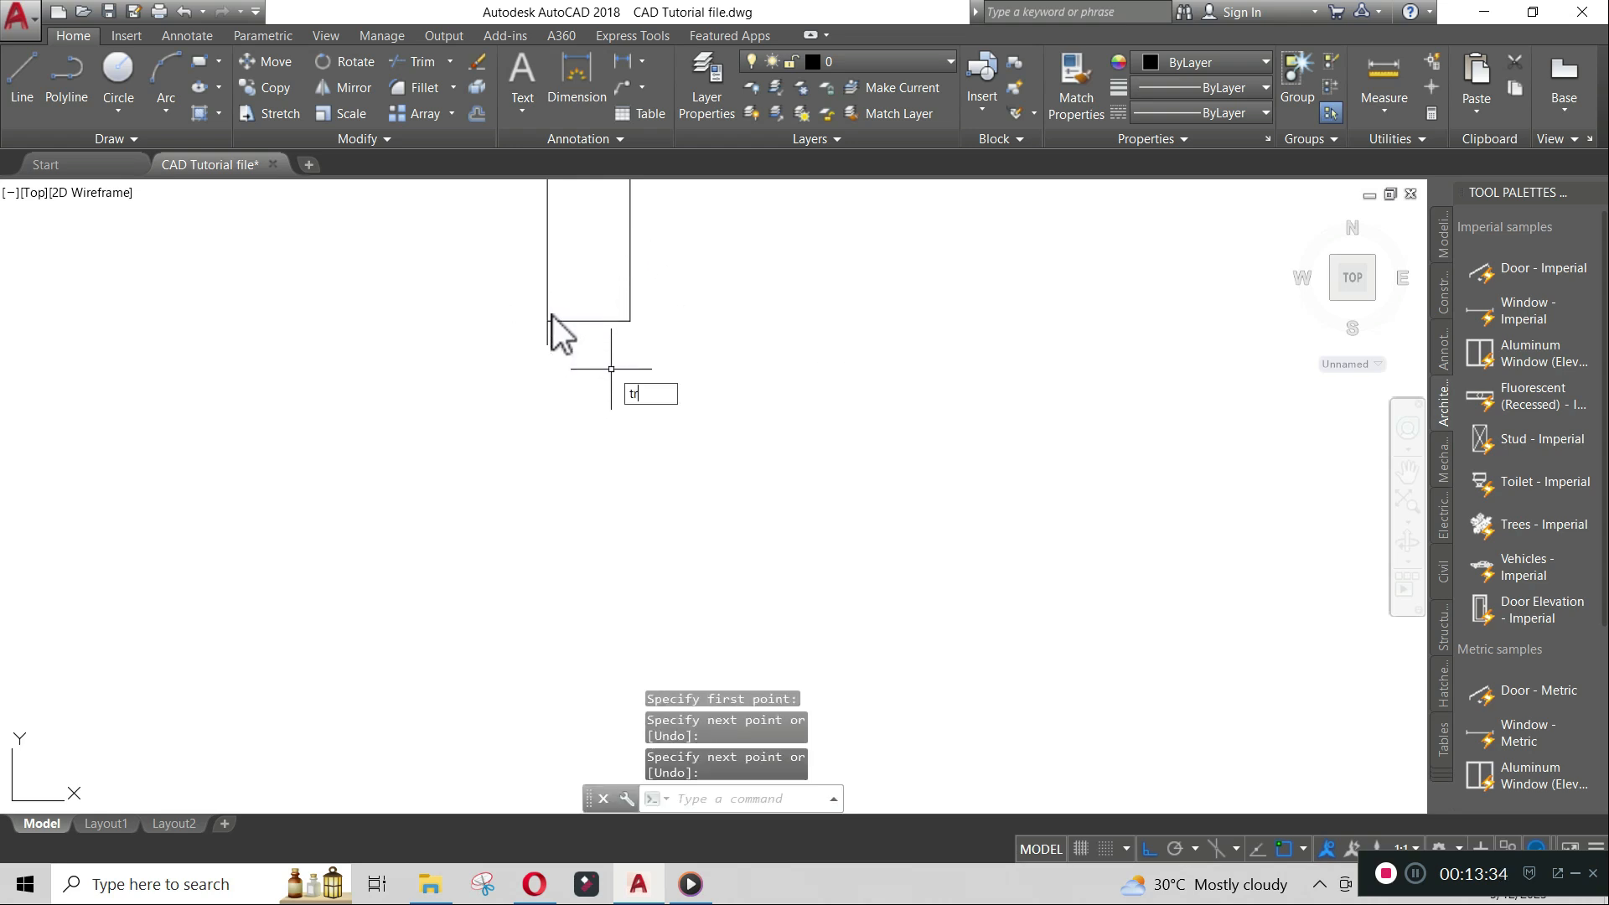
pyautogui.press('Return')
pyautogui.press('Return')
pyautogui.click(553, 335)
pyautogui.click(542, 328)
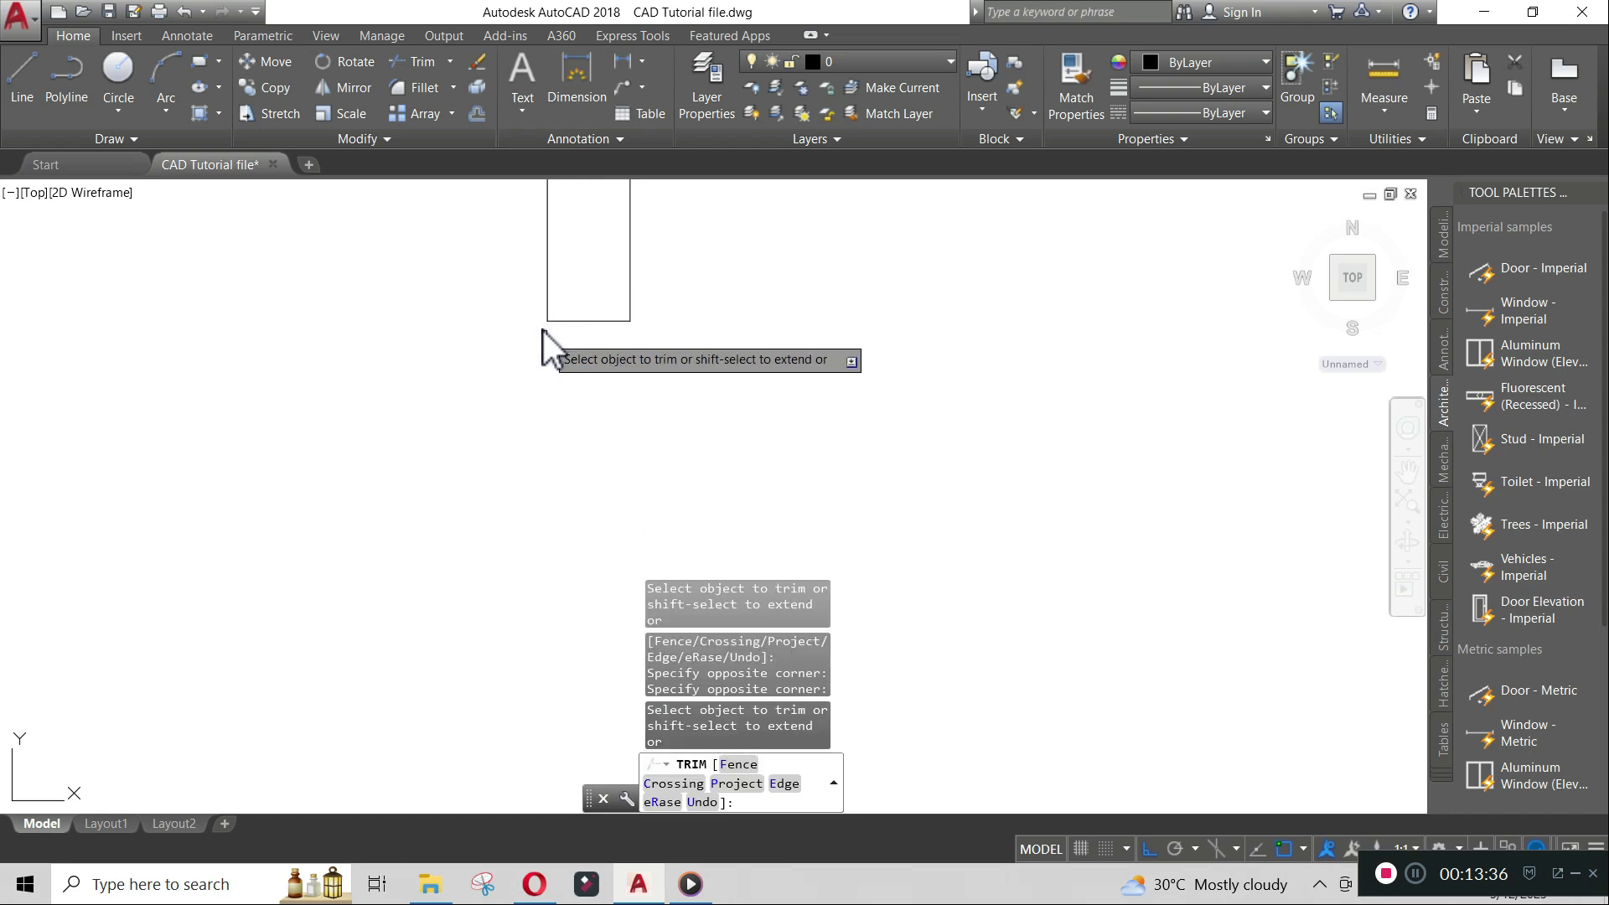
pyautogui.press('Return')
pyautogui.scroll(-7, 666, 349)
pyautogui.scroll(-2, 795, 287)
pyautogui.moveTo(798, 283); pyautogui.dragTo(719, 337, button='middle')
pyautogui.scroll(2, 701, 373)
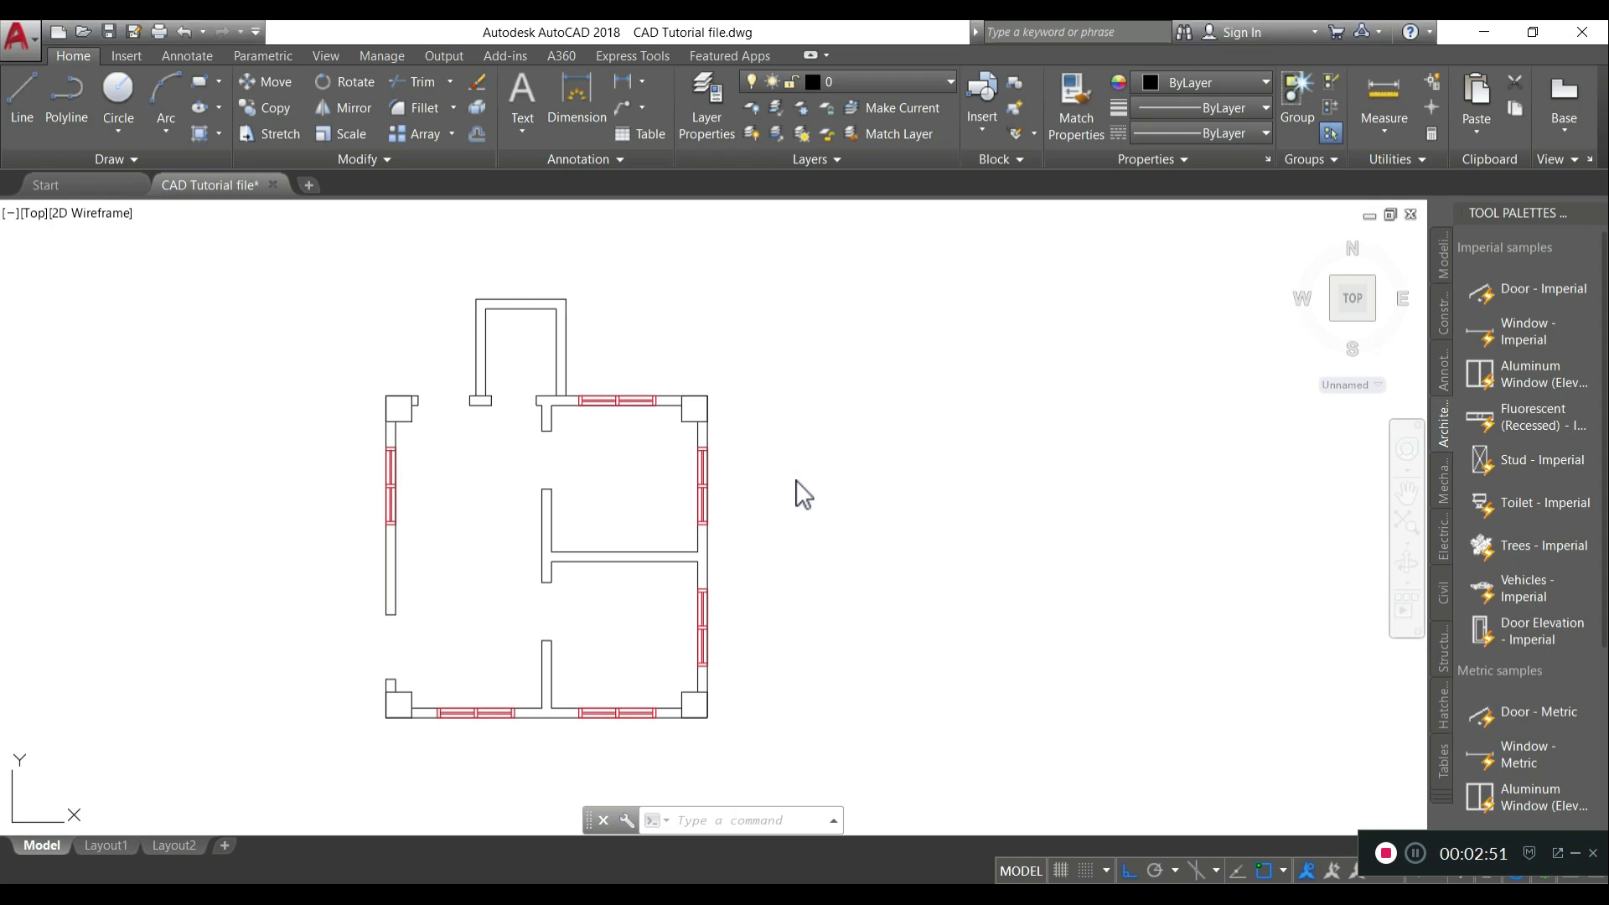
# - Draw a rectangle 150 long and 600 wide beside the floor plan
pyautogui.write('c')
pyautogui.press('Return')
pyautogui.click(784, 353)
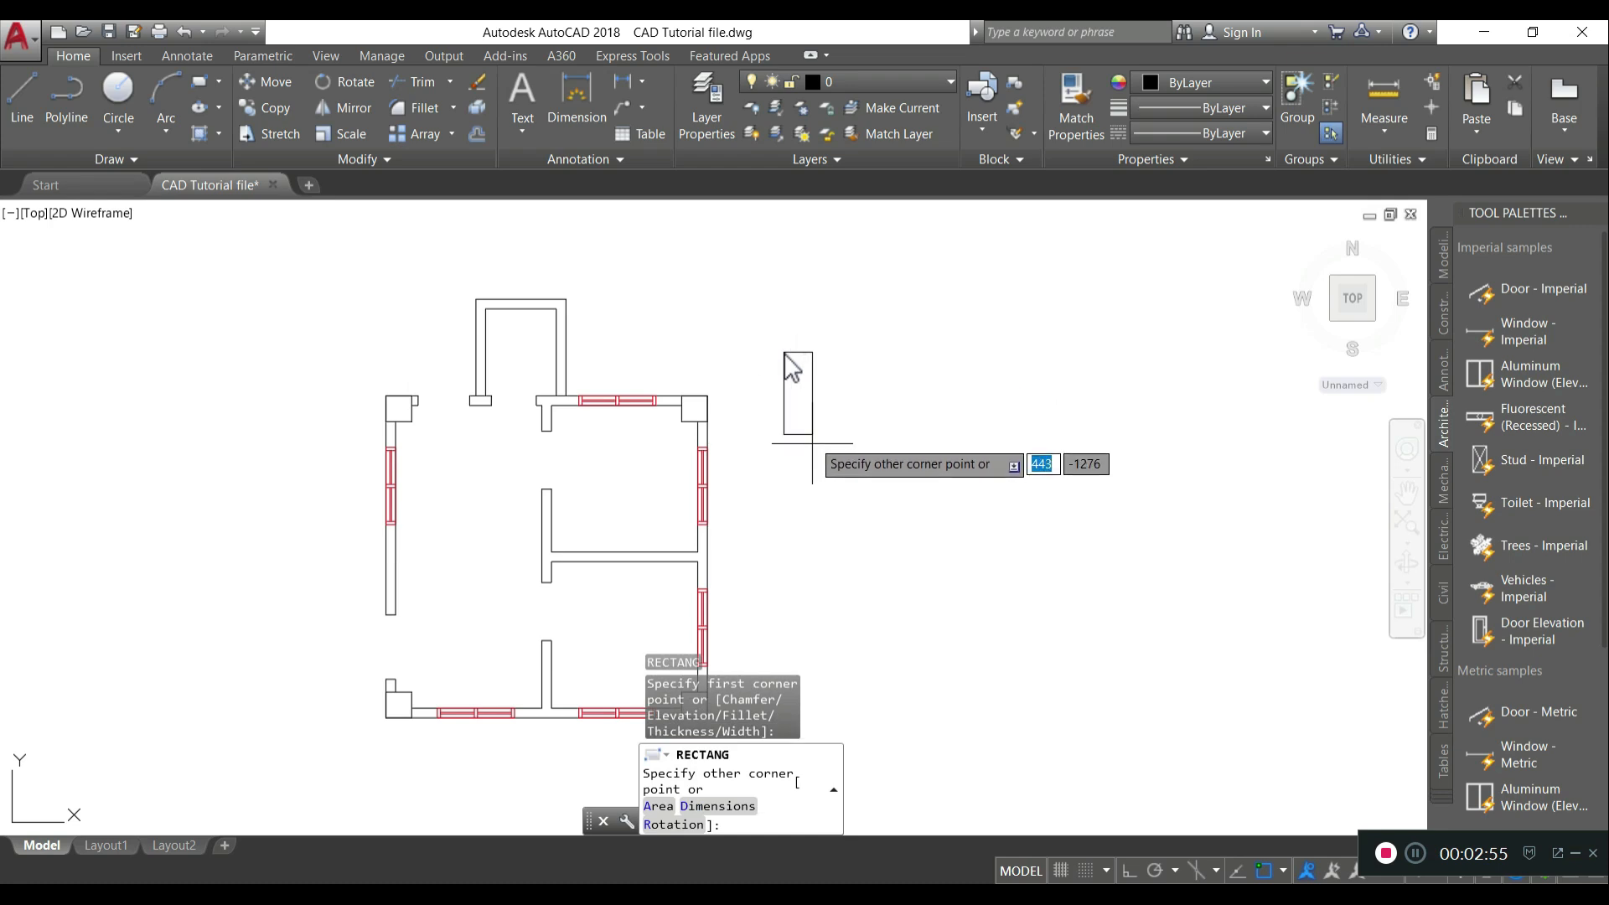
pyautogui.write('d')
pyautogui.press('Return')
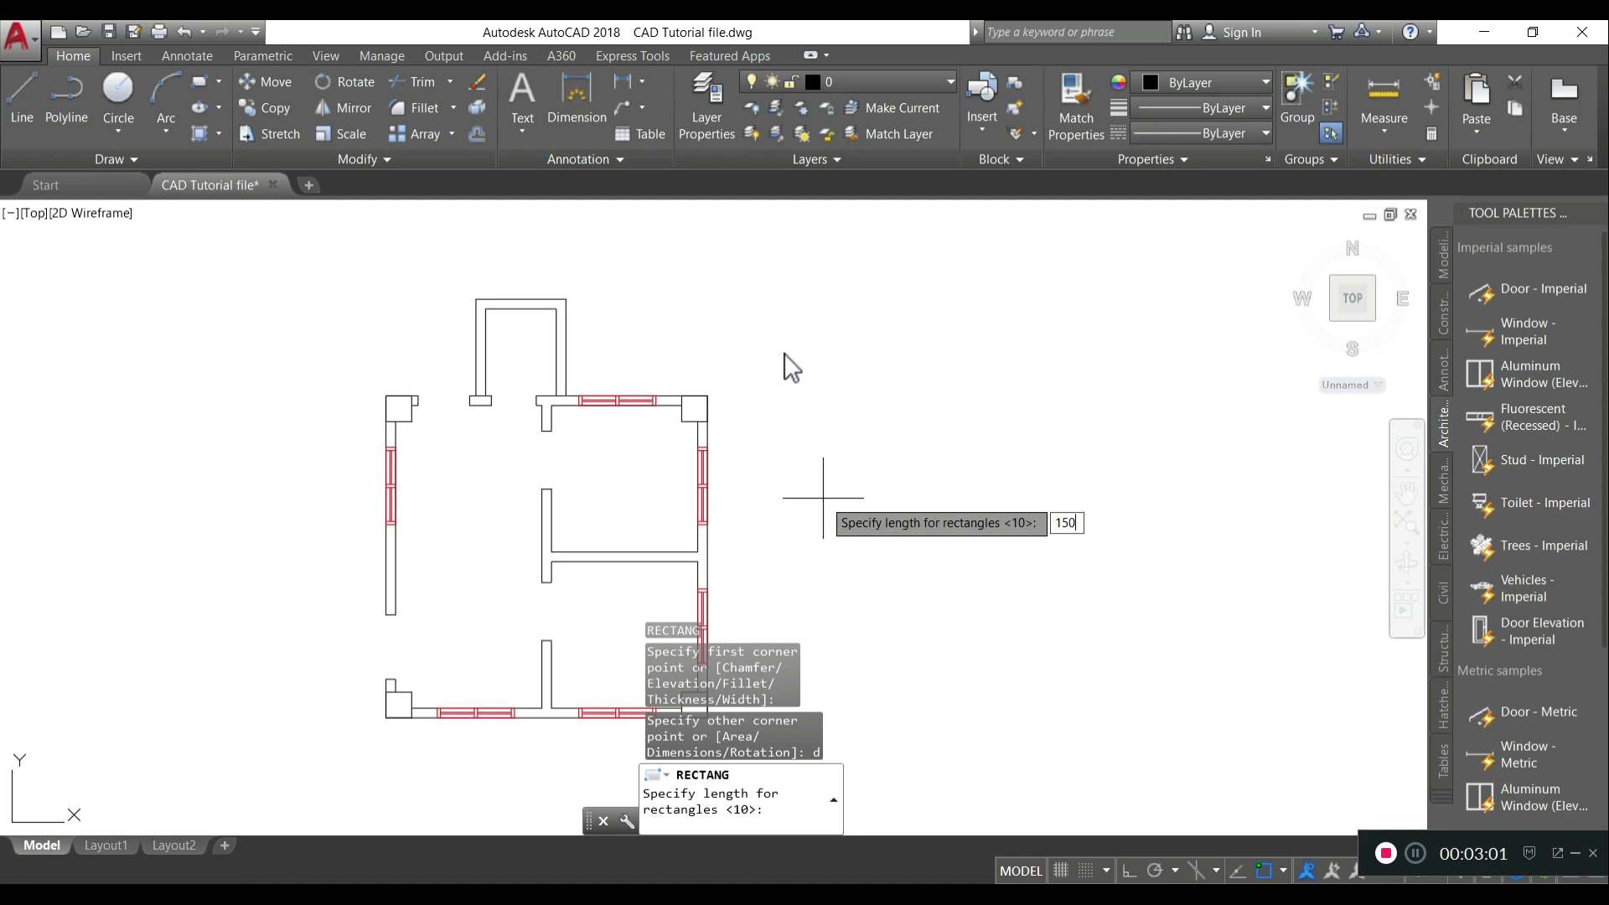
pyautogui.press('Return')
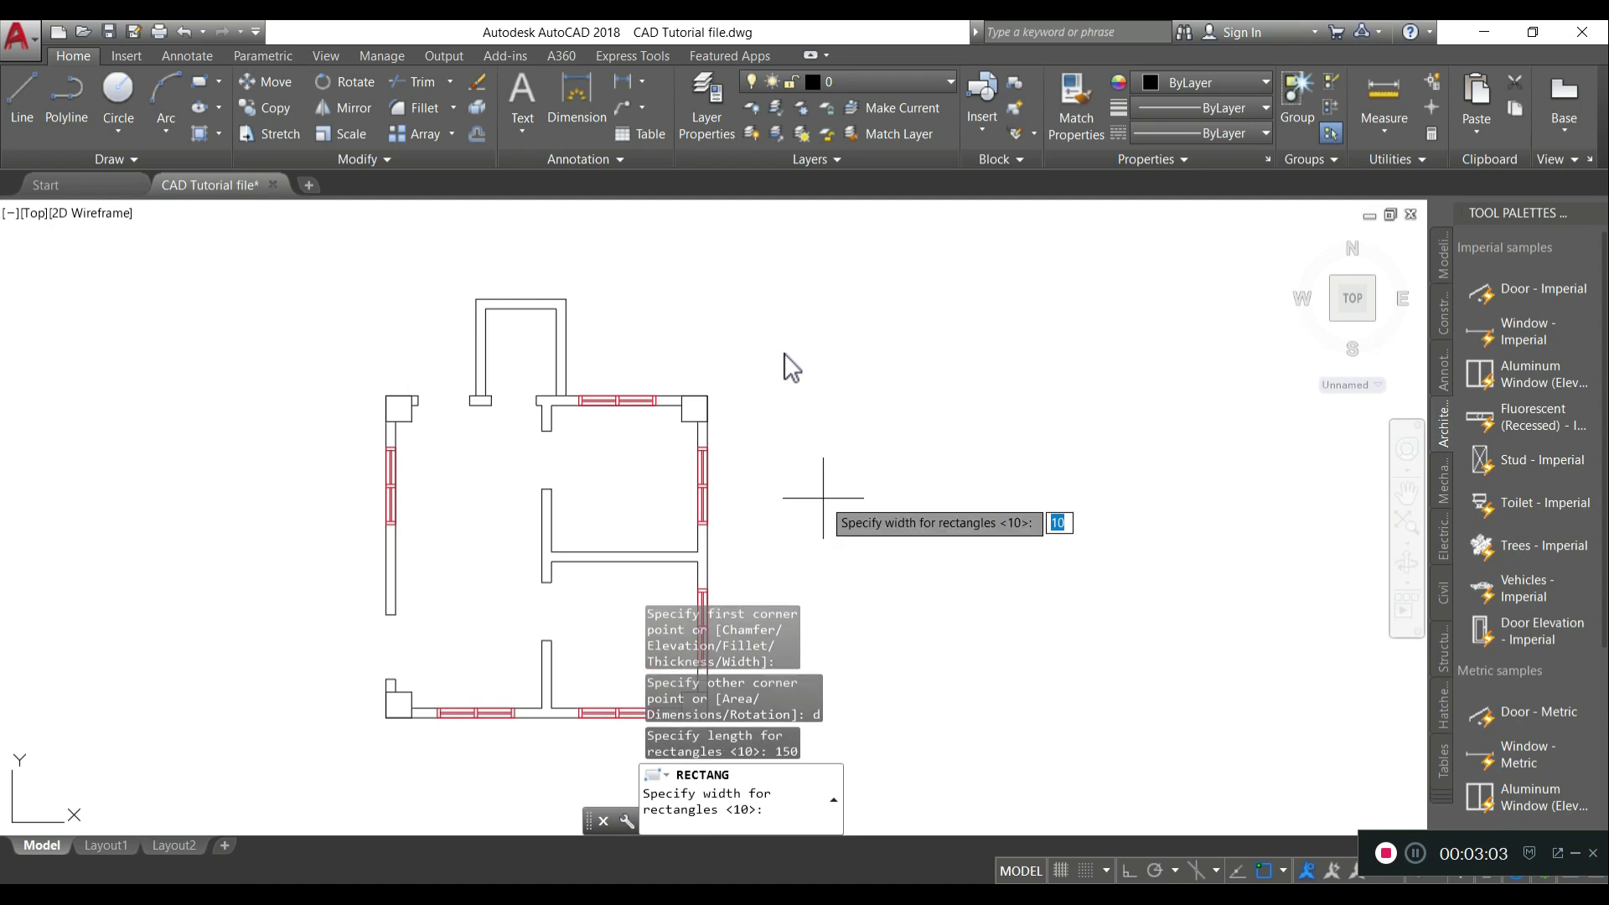
pyautogui.write('600')
pyautogui.press('Return')
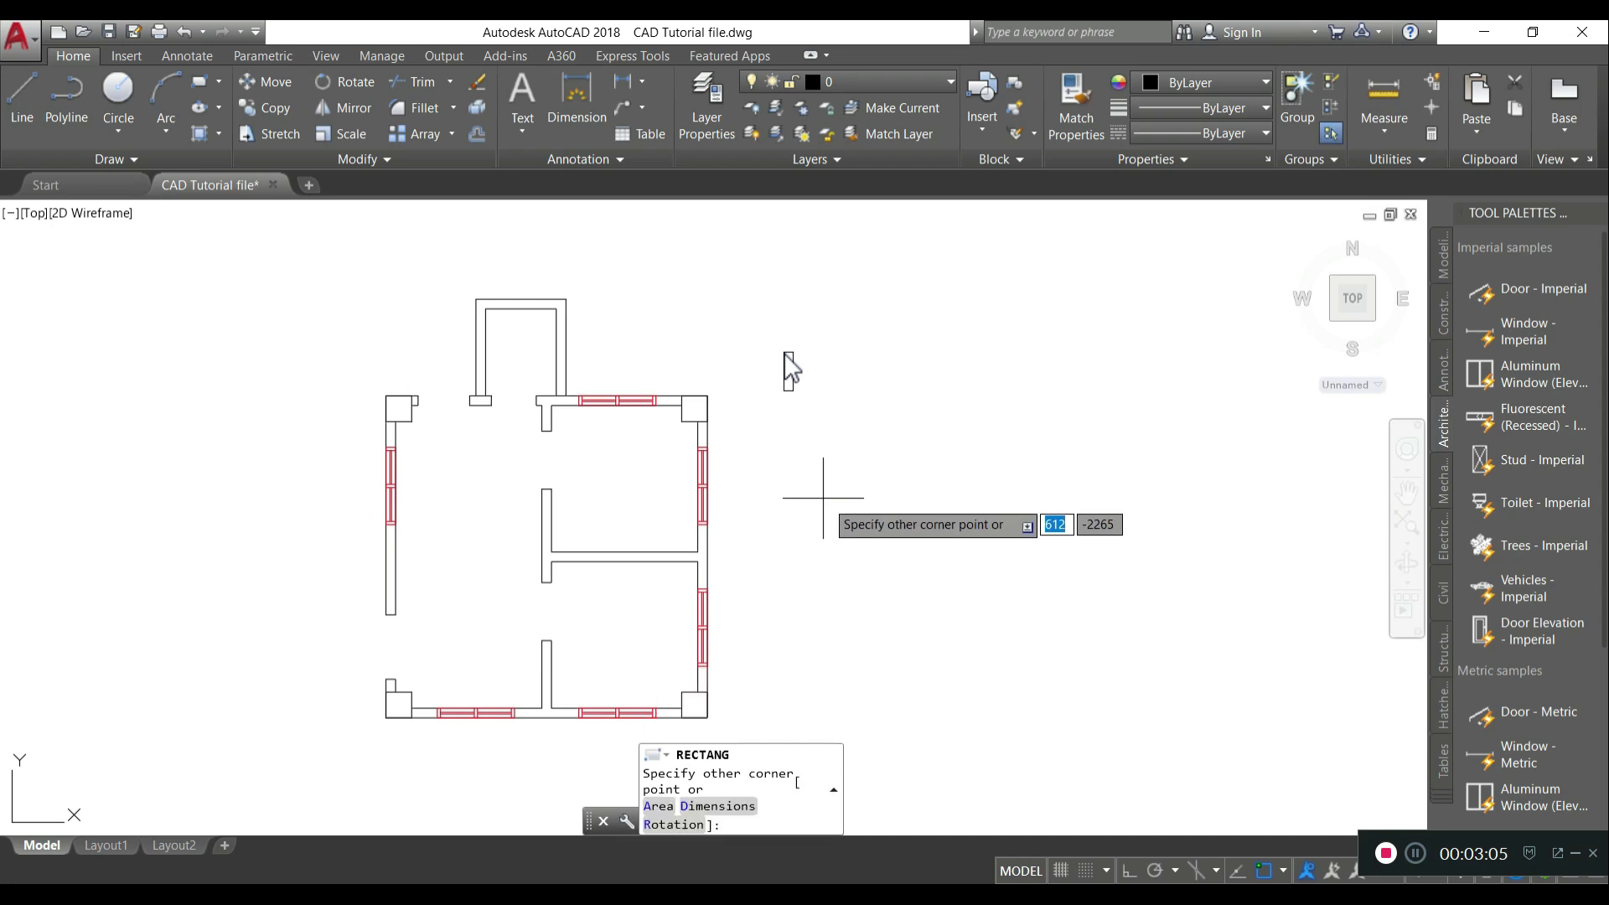
pyautogui.press('Return')
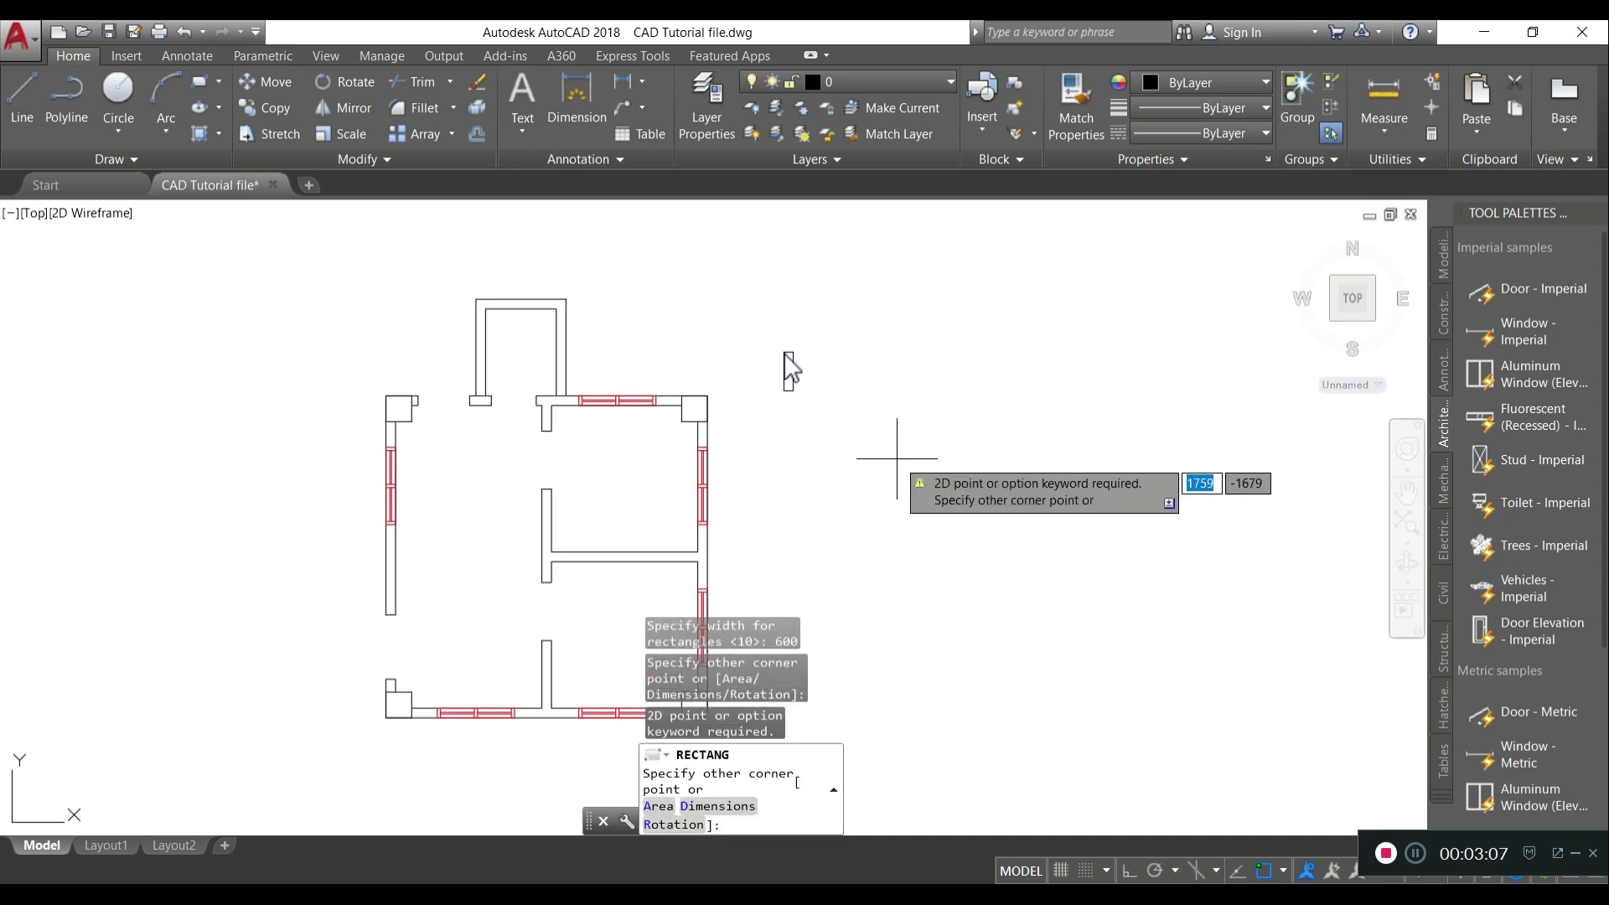
pyautogui.scroll(2, 807, 349)
pyautogui.scroll(3, 807, 350)
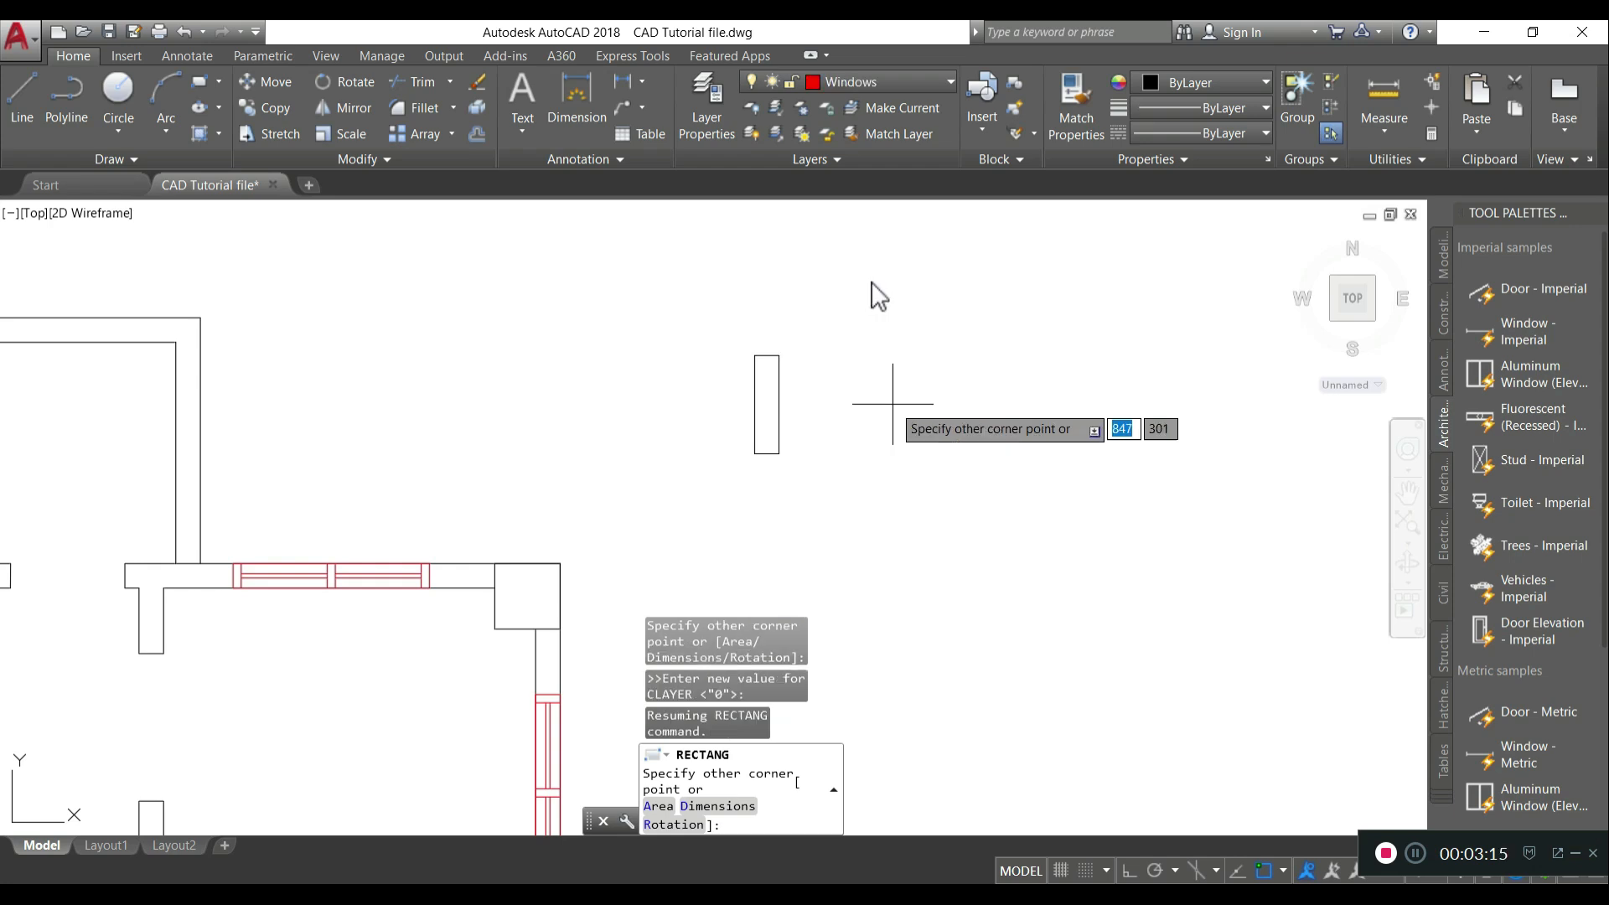
pyautogui.click(880, 340)
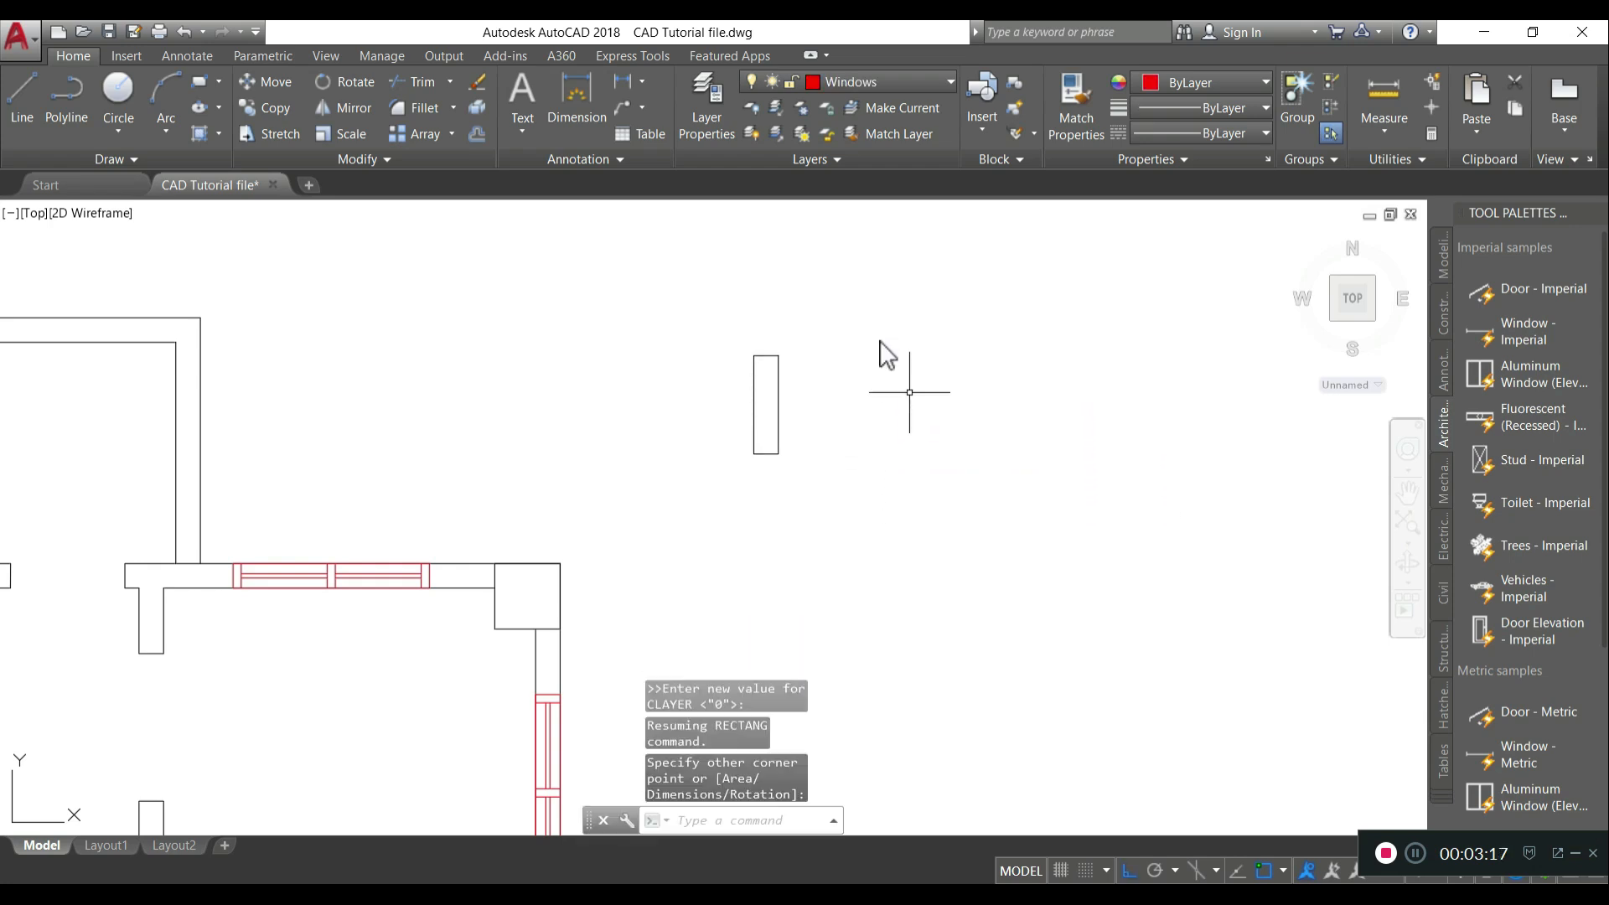
# - Move the new rectangle onto the Windows layer
pyautogui.click(880, 549)
pyautogui.click(704, 298)
pyautogui.click(876, 82)
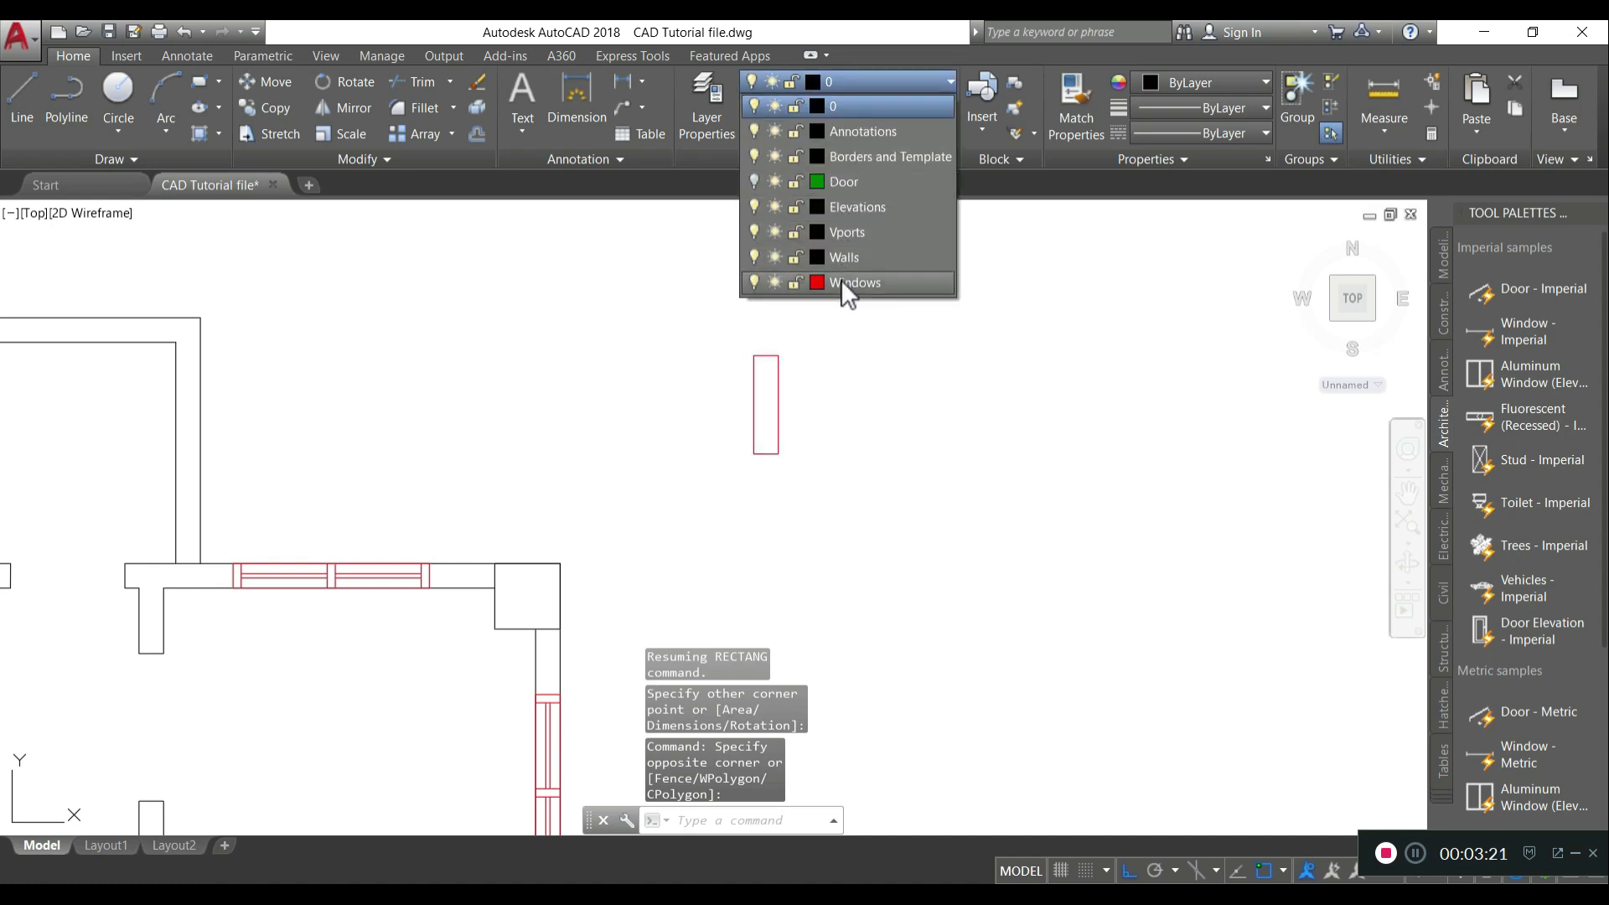
pyautogui.click(848, 283)
pyautogui.press('Escape')
# - Explode the rectangle into separate lines
pyautogui.write('EX')
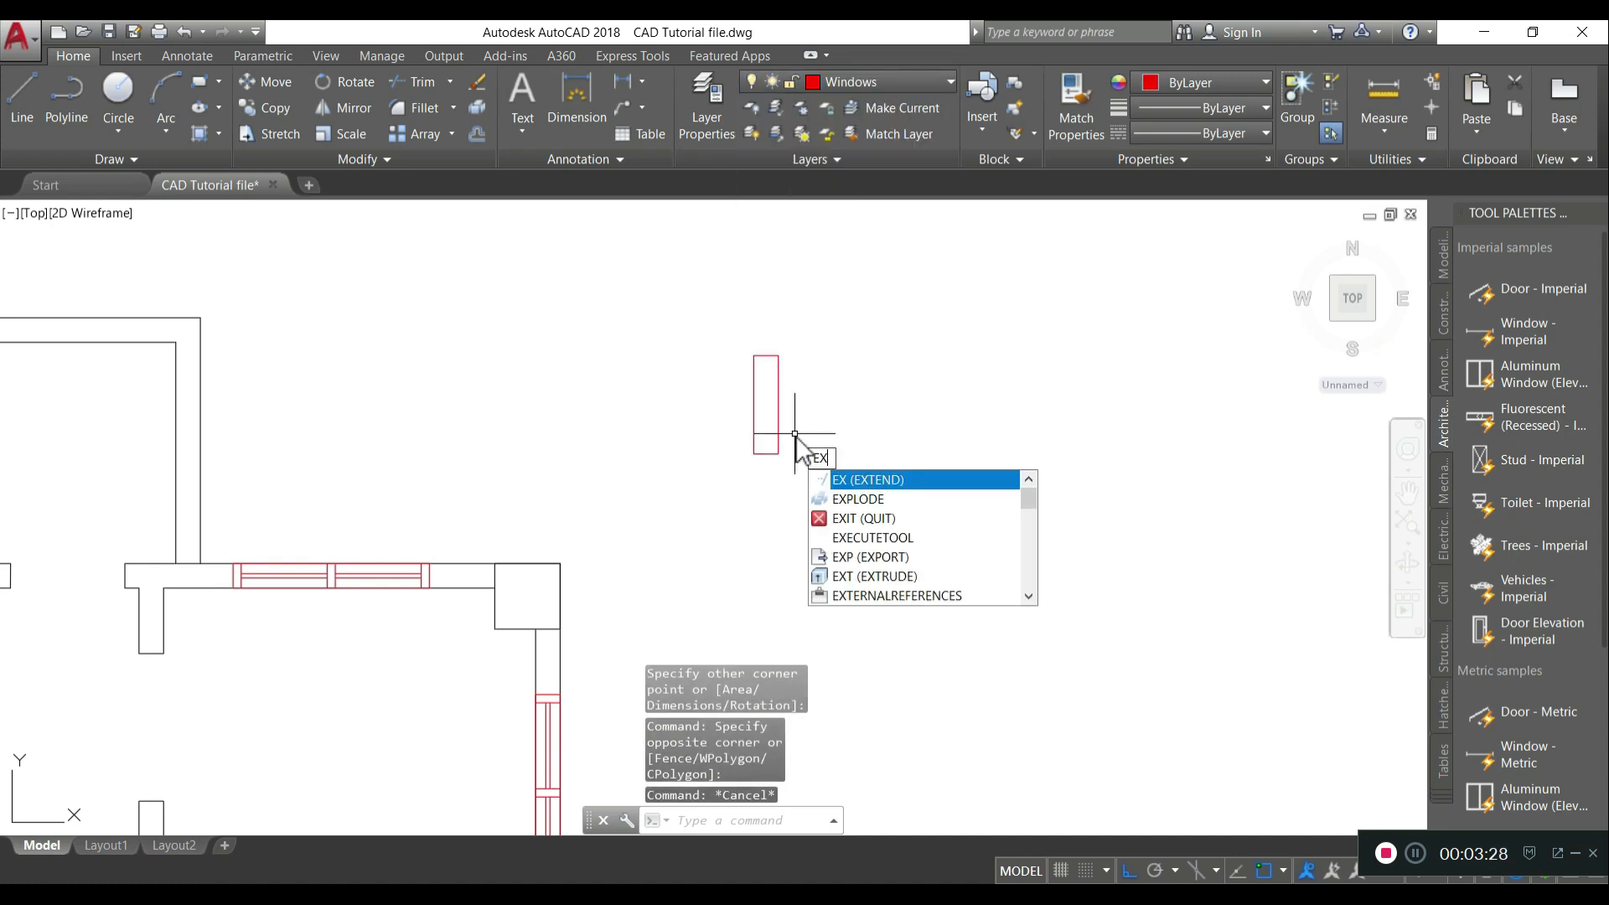
pyautogui.write('Pl')
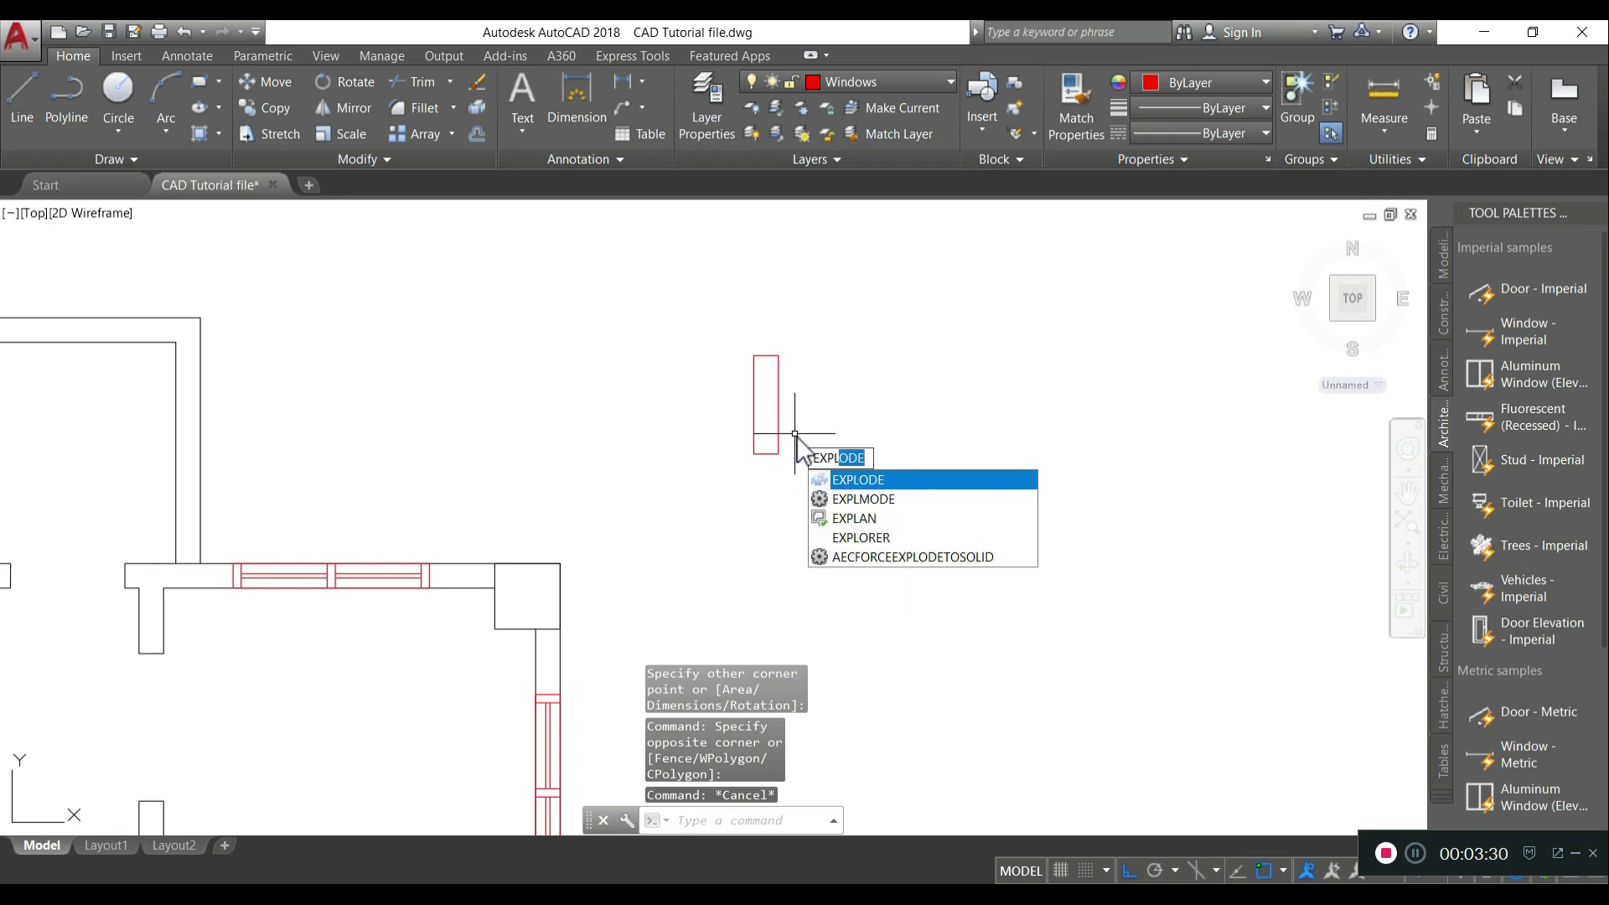
pyautogui.press('Return')
pyautogui.click(809, 454)
pyautogui.click(746, 395)
pyautogui.press('Return')
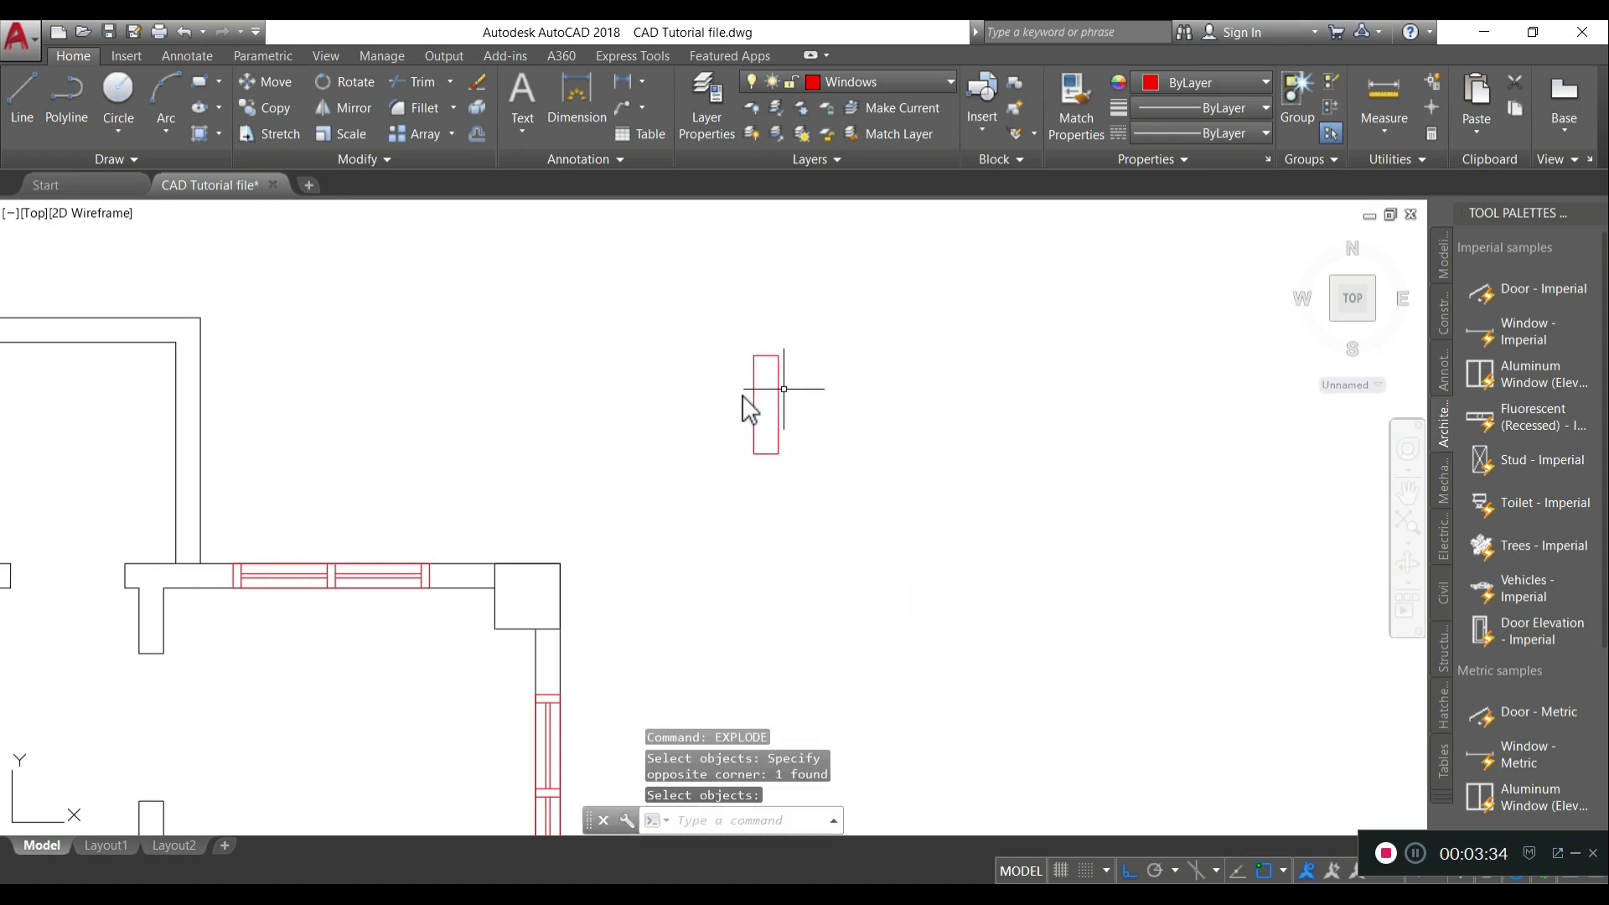
# - Offset the rectangle's top and bottom edges 50 inward
pyautogui.write('O')
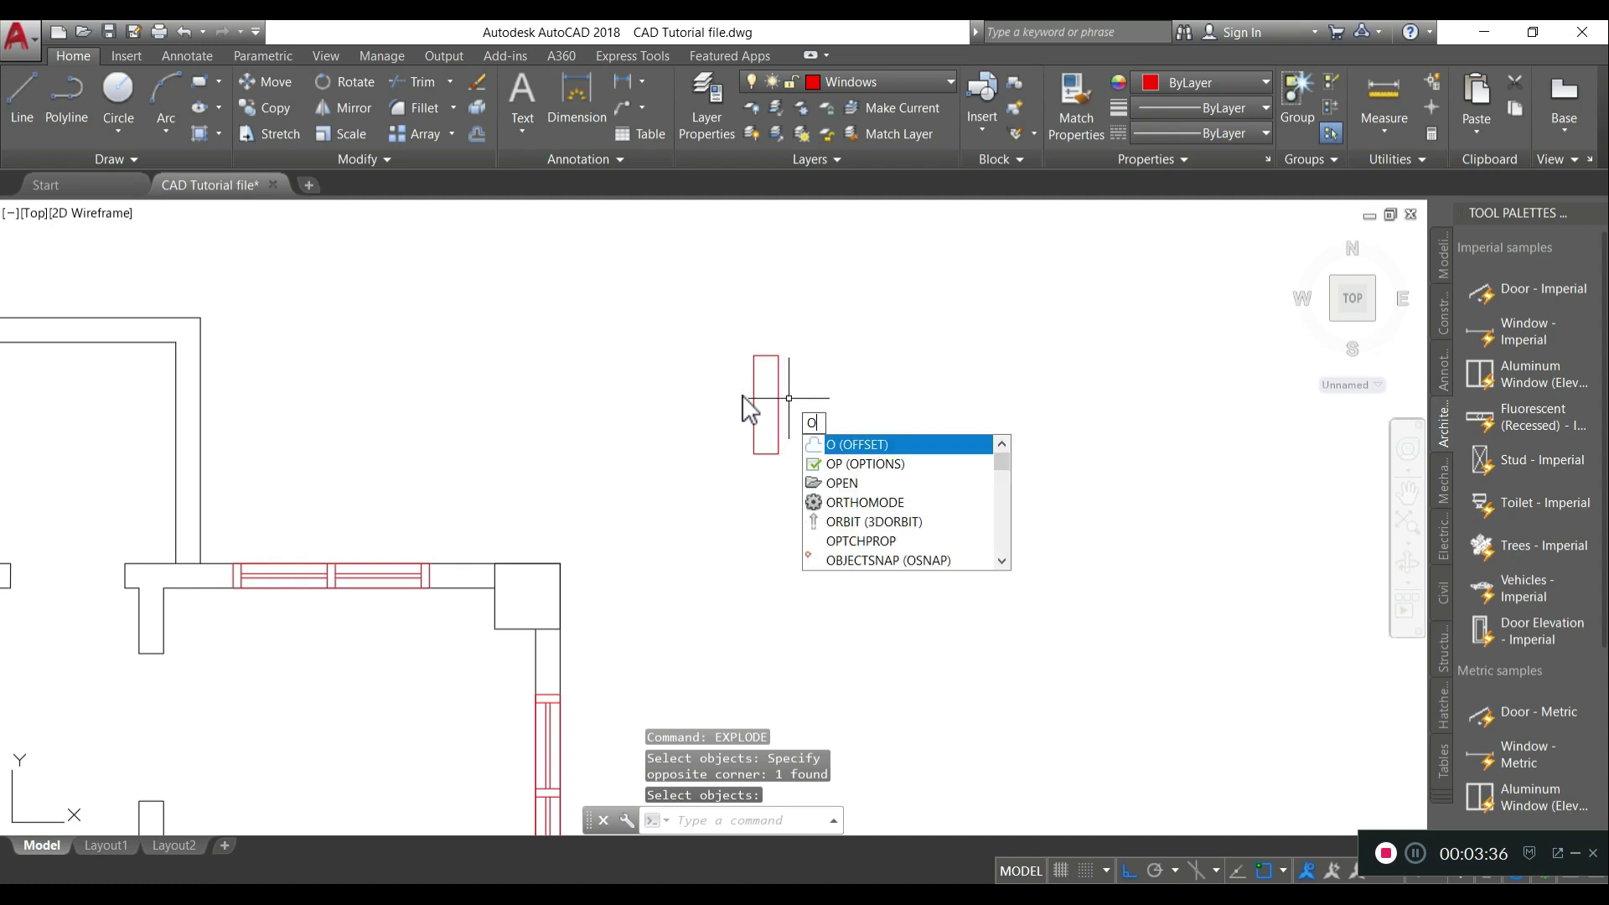
pyautogui.press('Return')
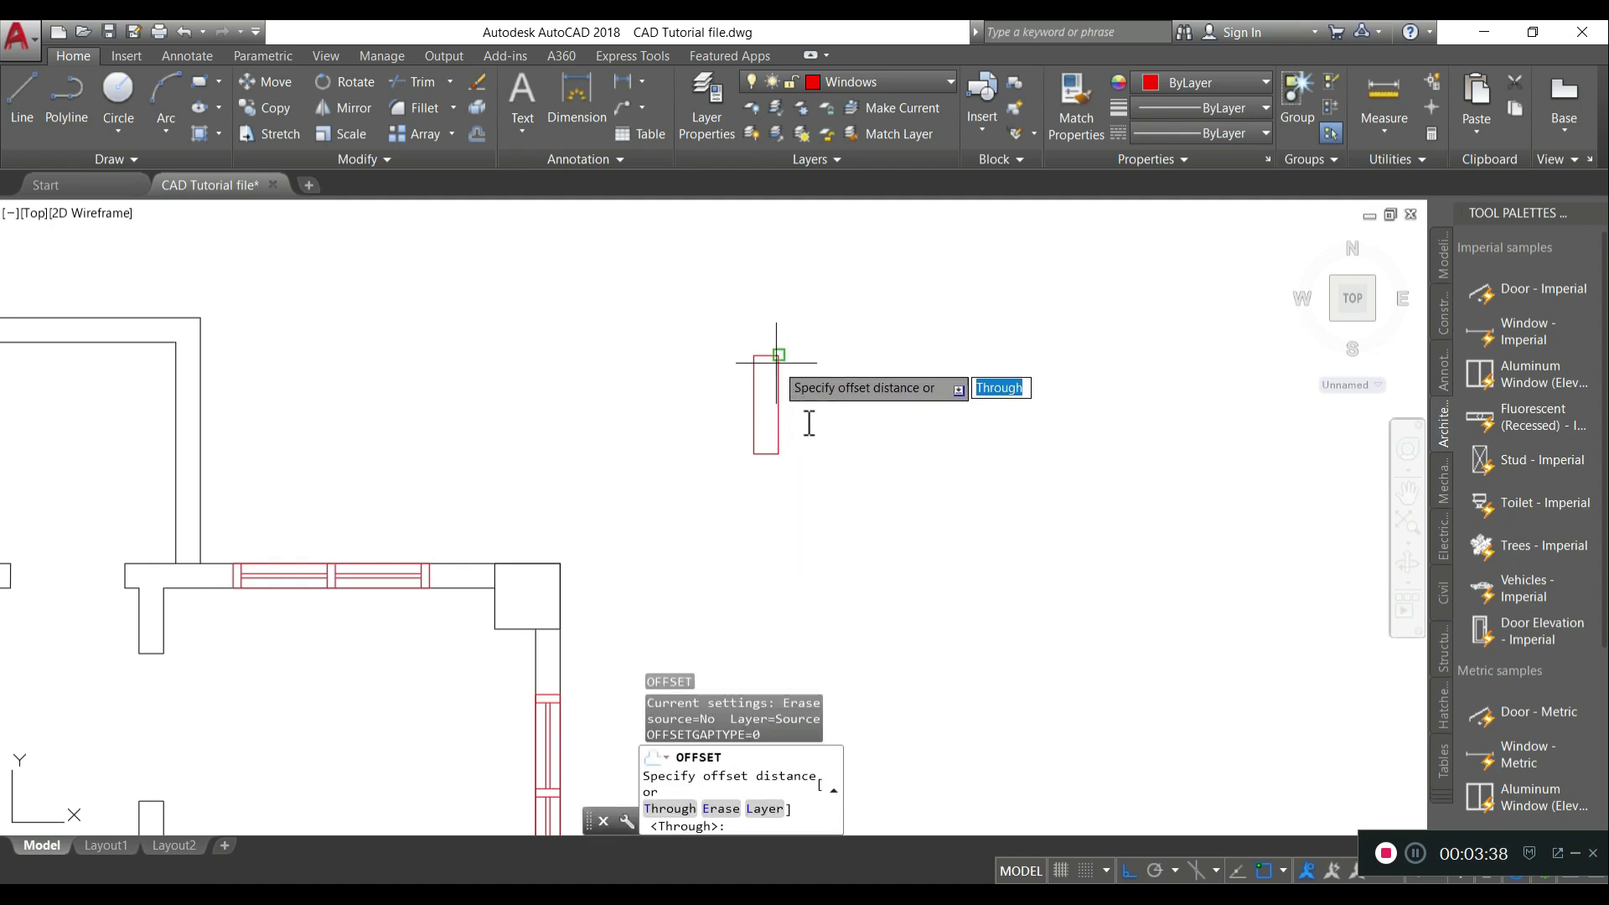
pyautogui.click(766, 355)
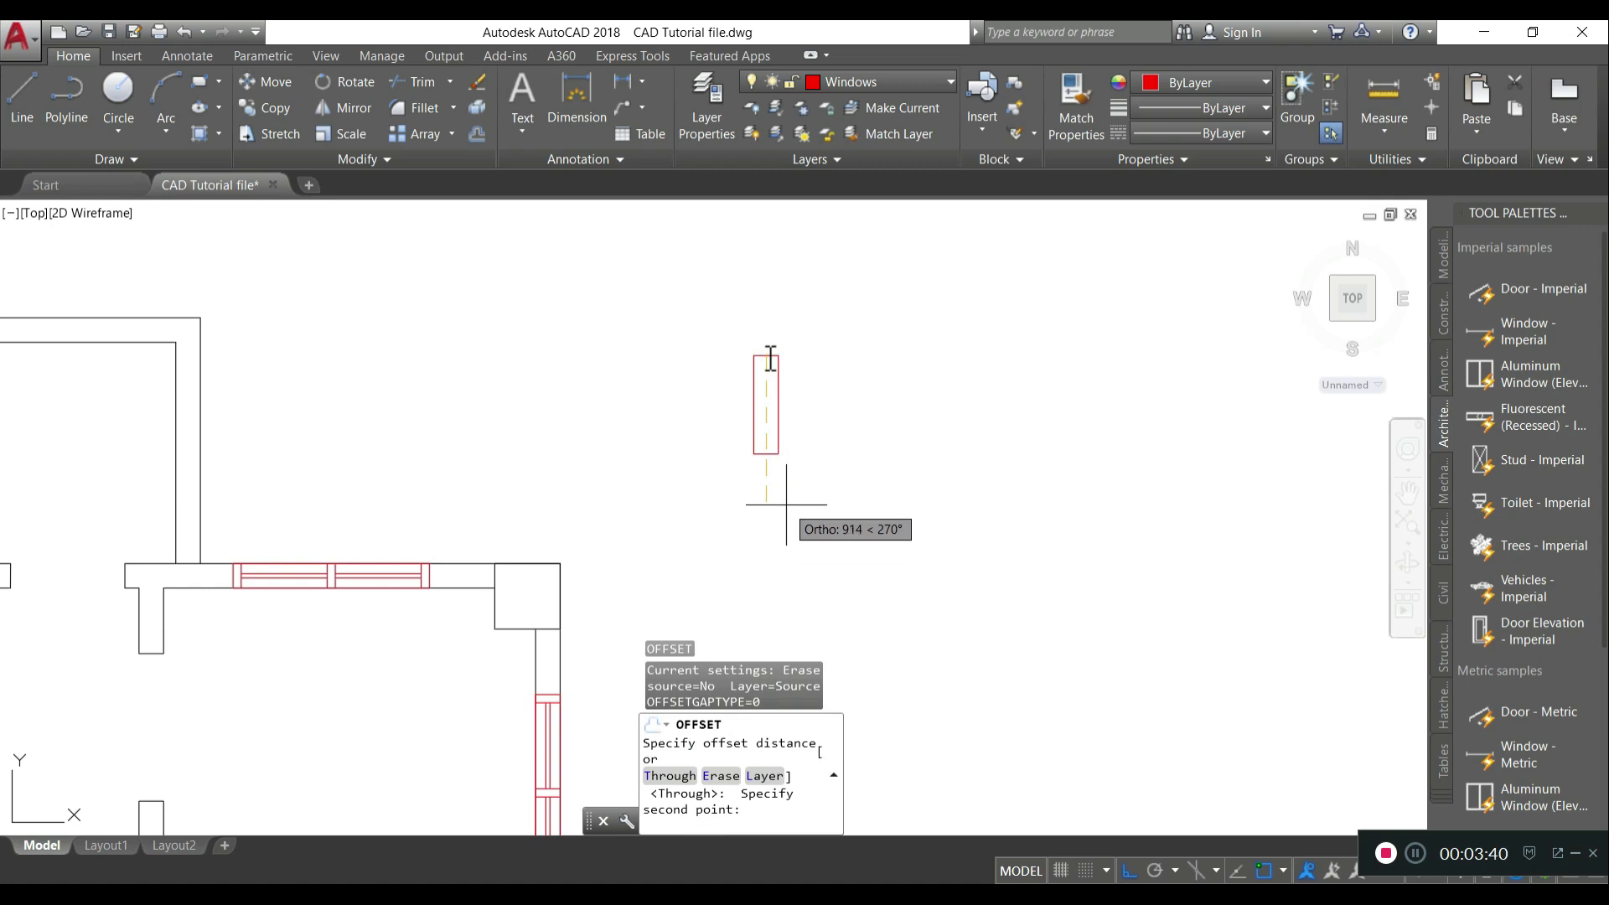
pyautogui.press('Return')
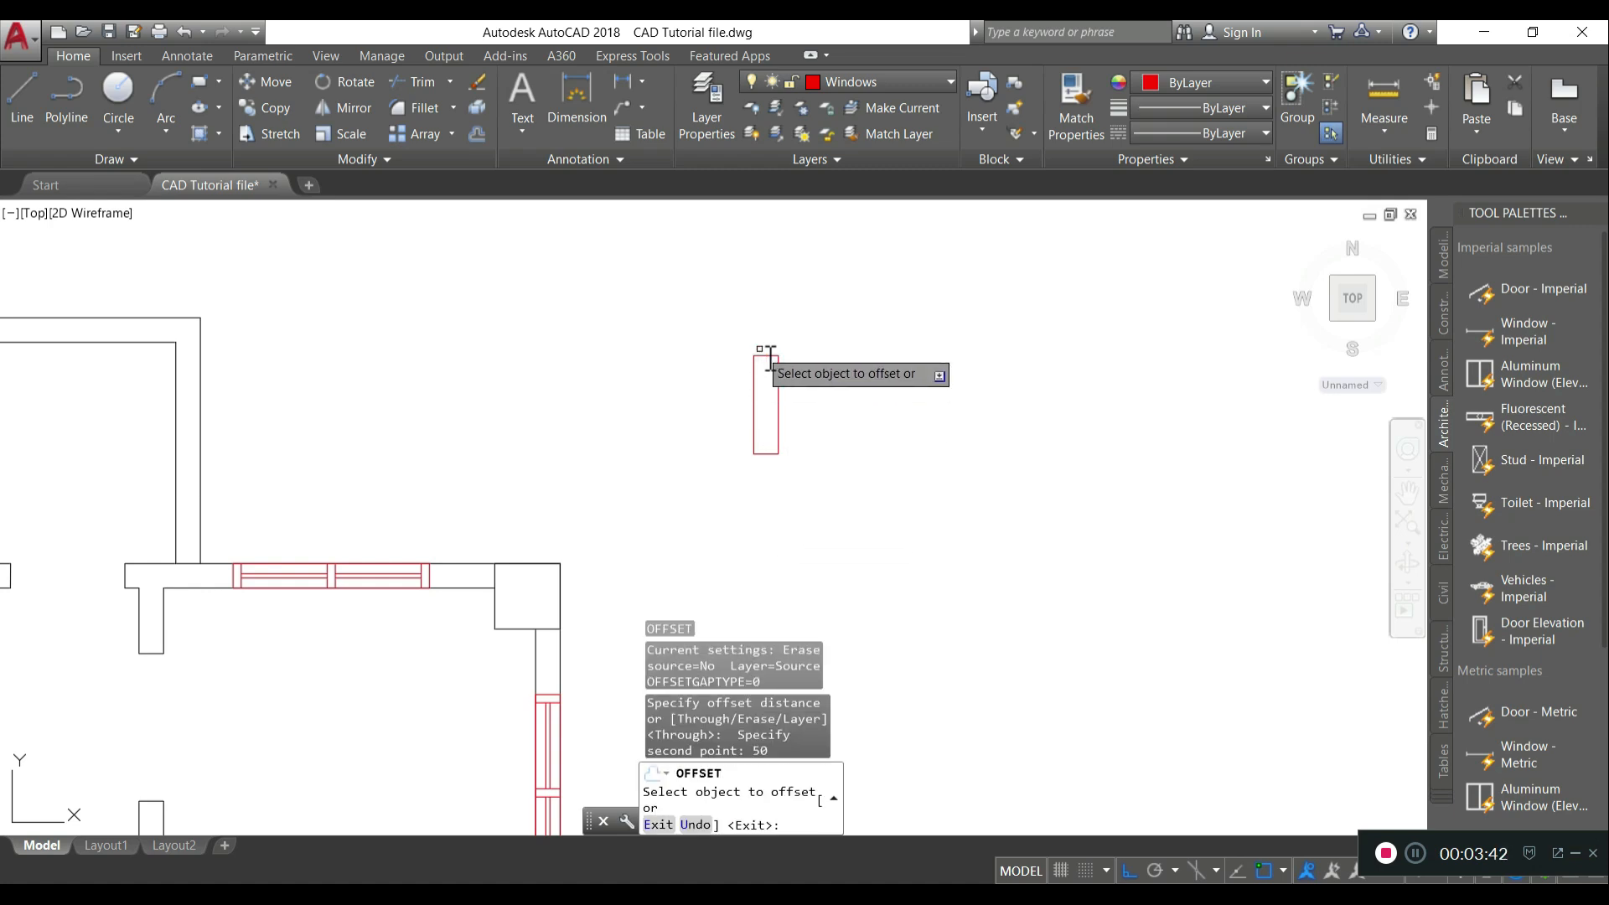
pyautogui.click(766, 356)
pyautogui.click(768, 405)
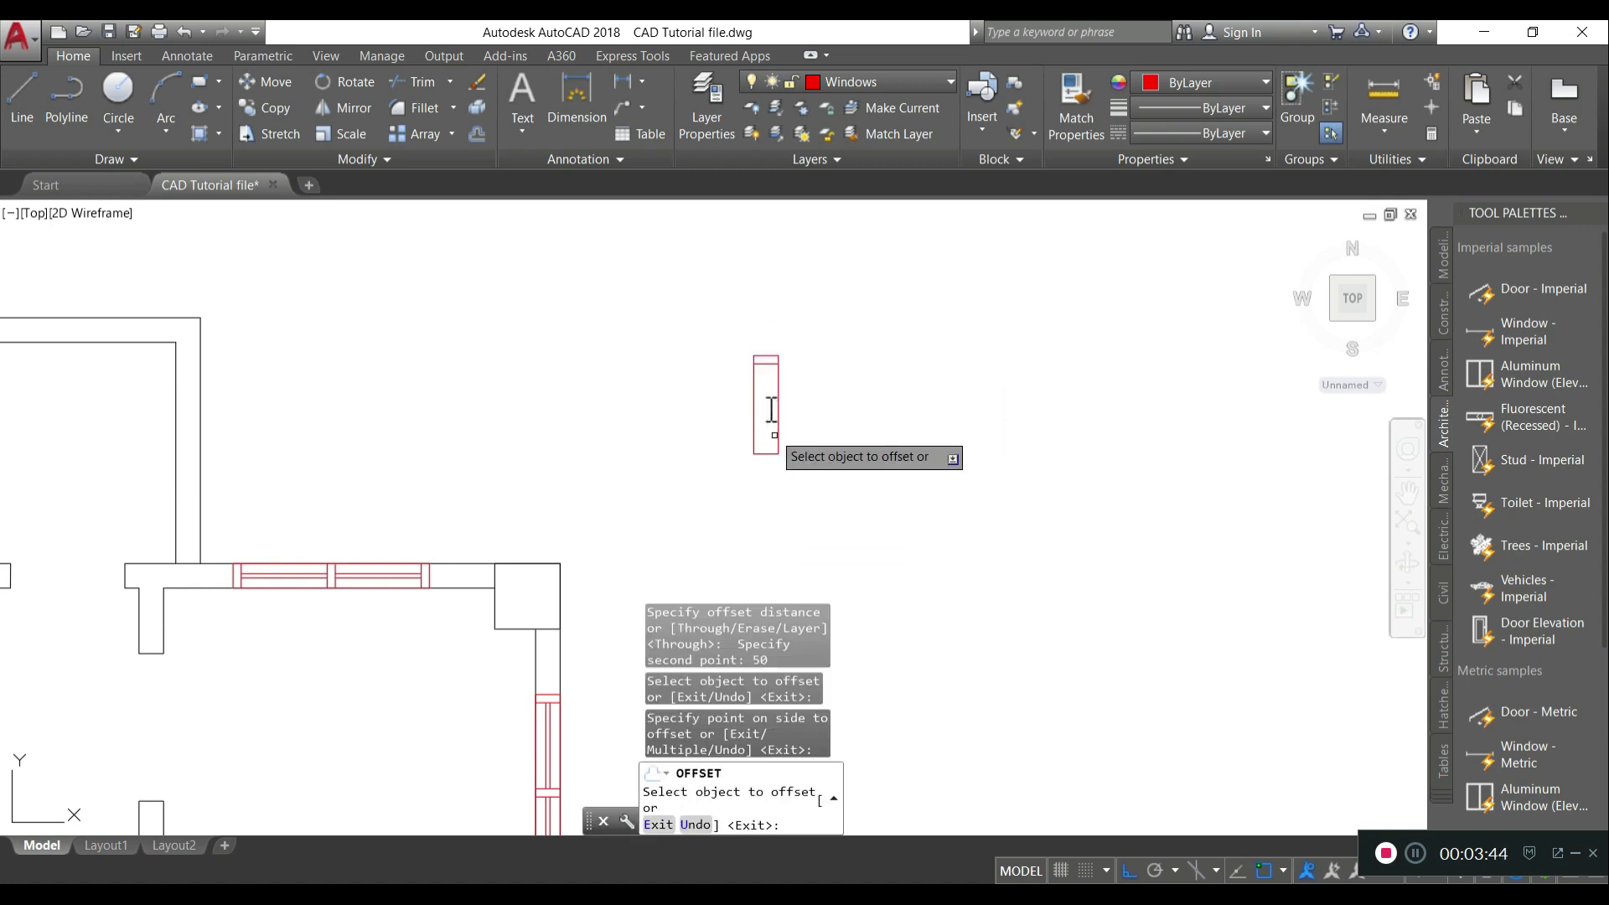
pyautogui.click(772, 453)
pyautogui.click(767, 426)
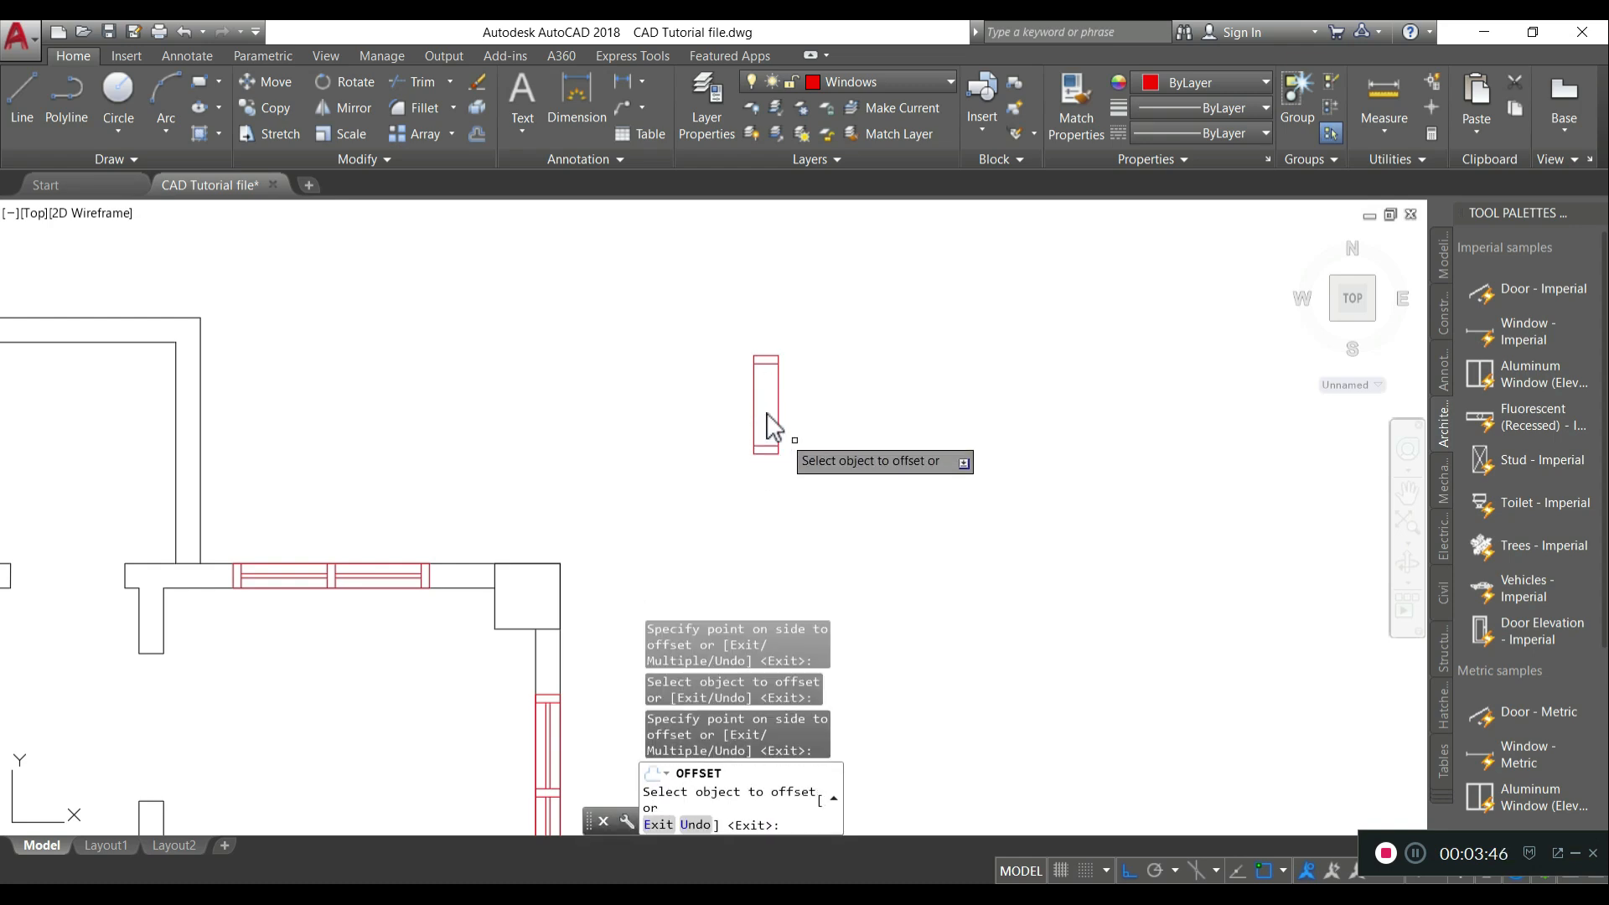
pyautogui.click(834, 417)
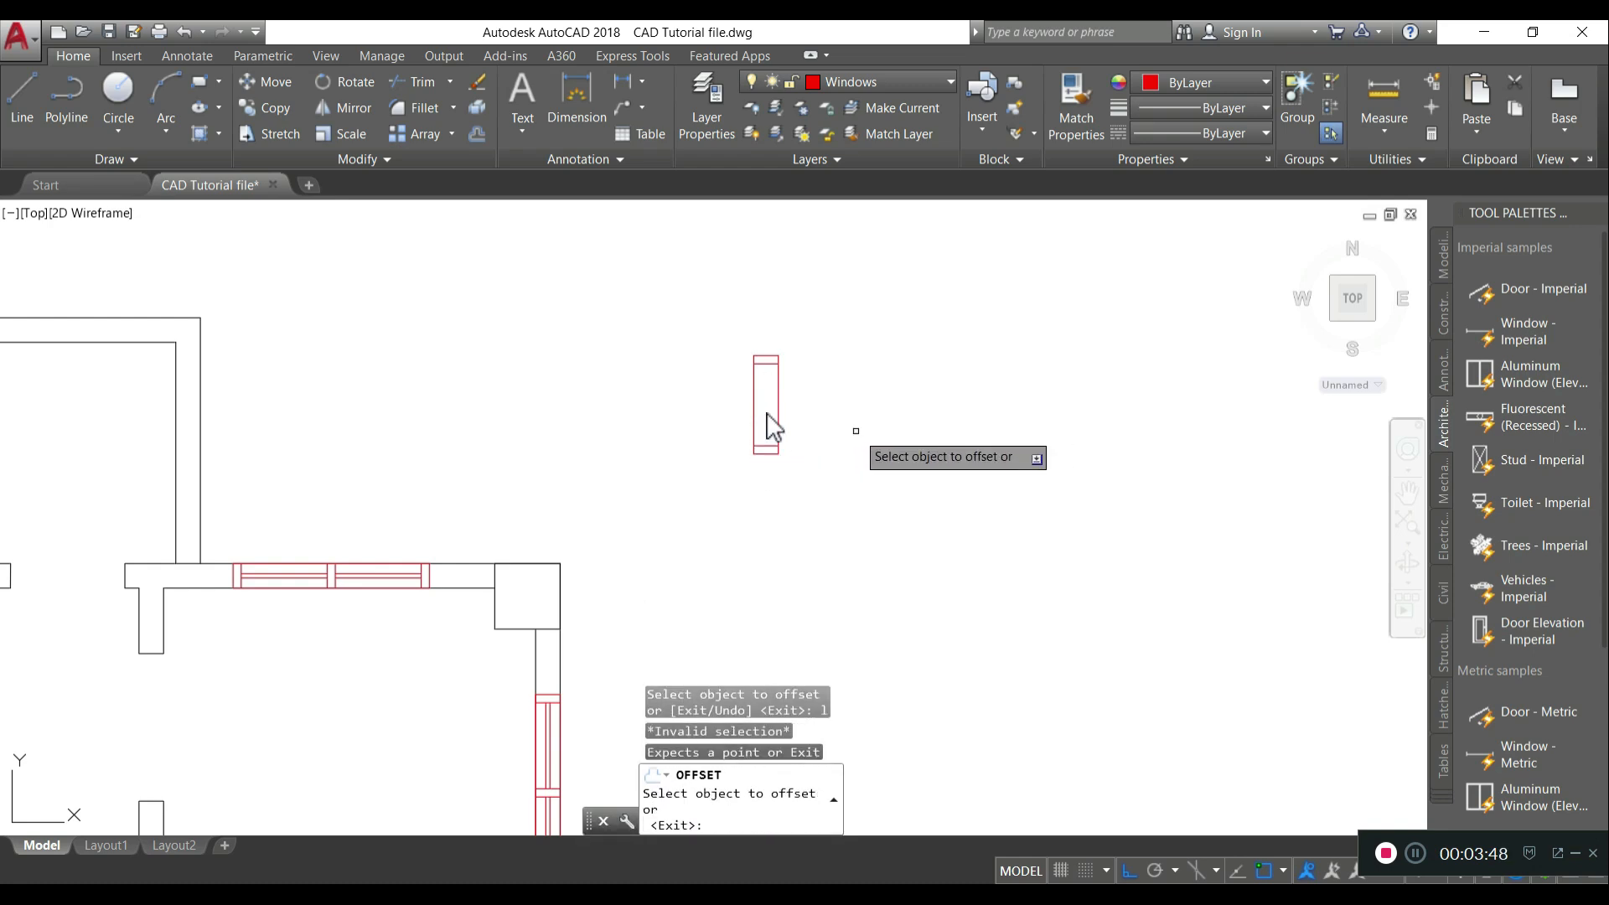
pyautogui.press('Return')
# - Draw a vertical centre line between the two offset lines inside the rectangle
pyautogui.write('l')
pyautogui.press('Return')
pyautogui.scroll(6, 797, 395)
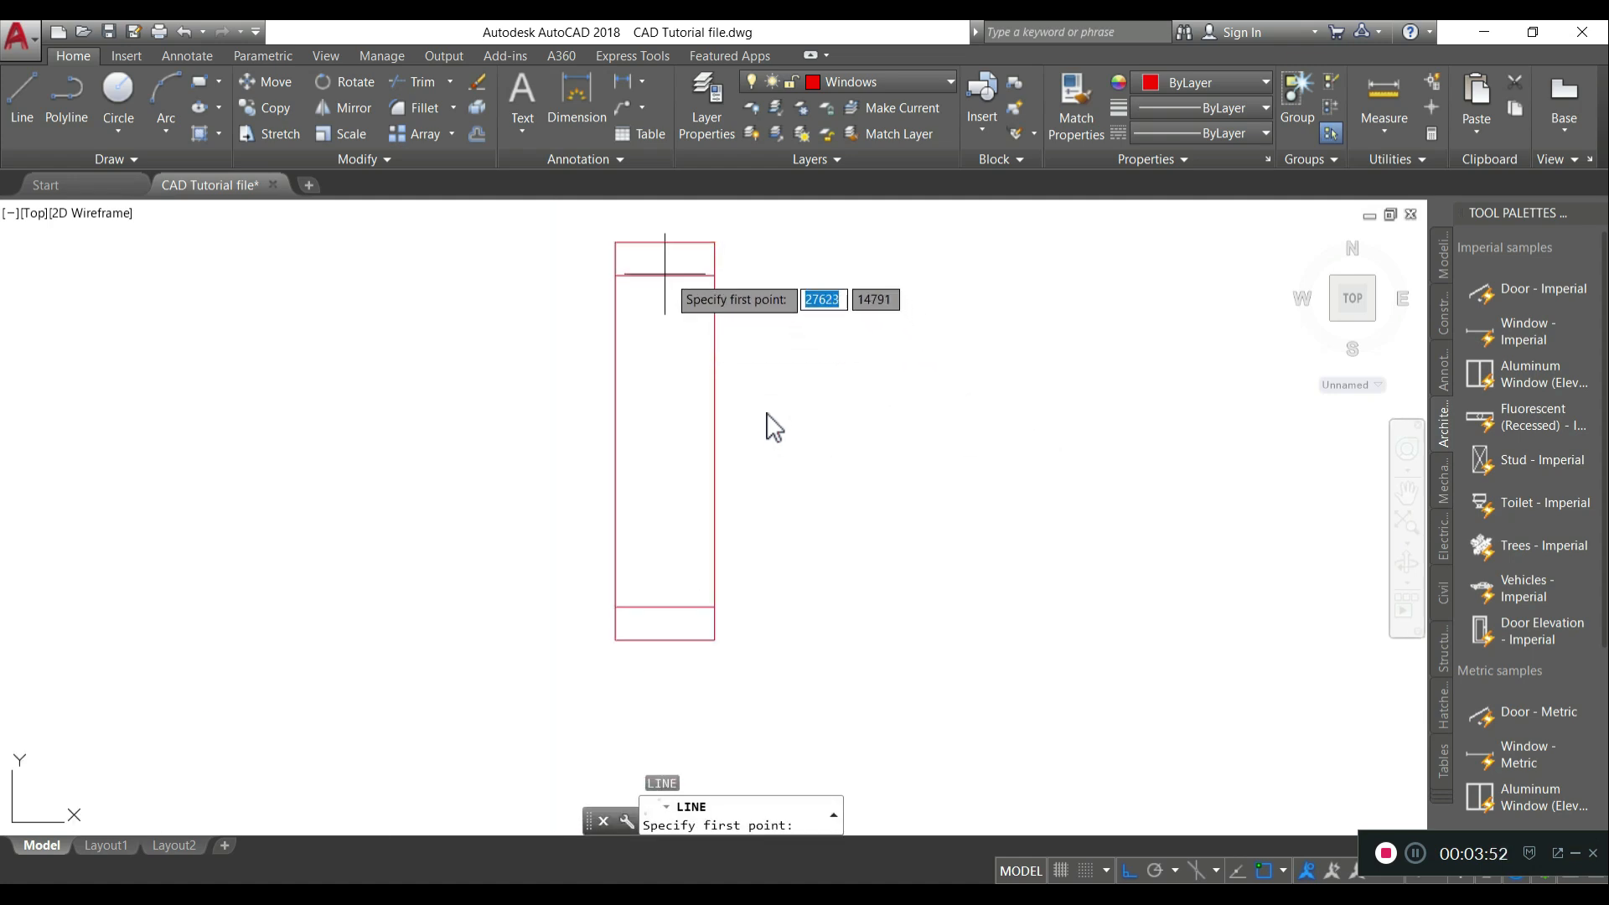
pyautogui.click(664, 275)
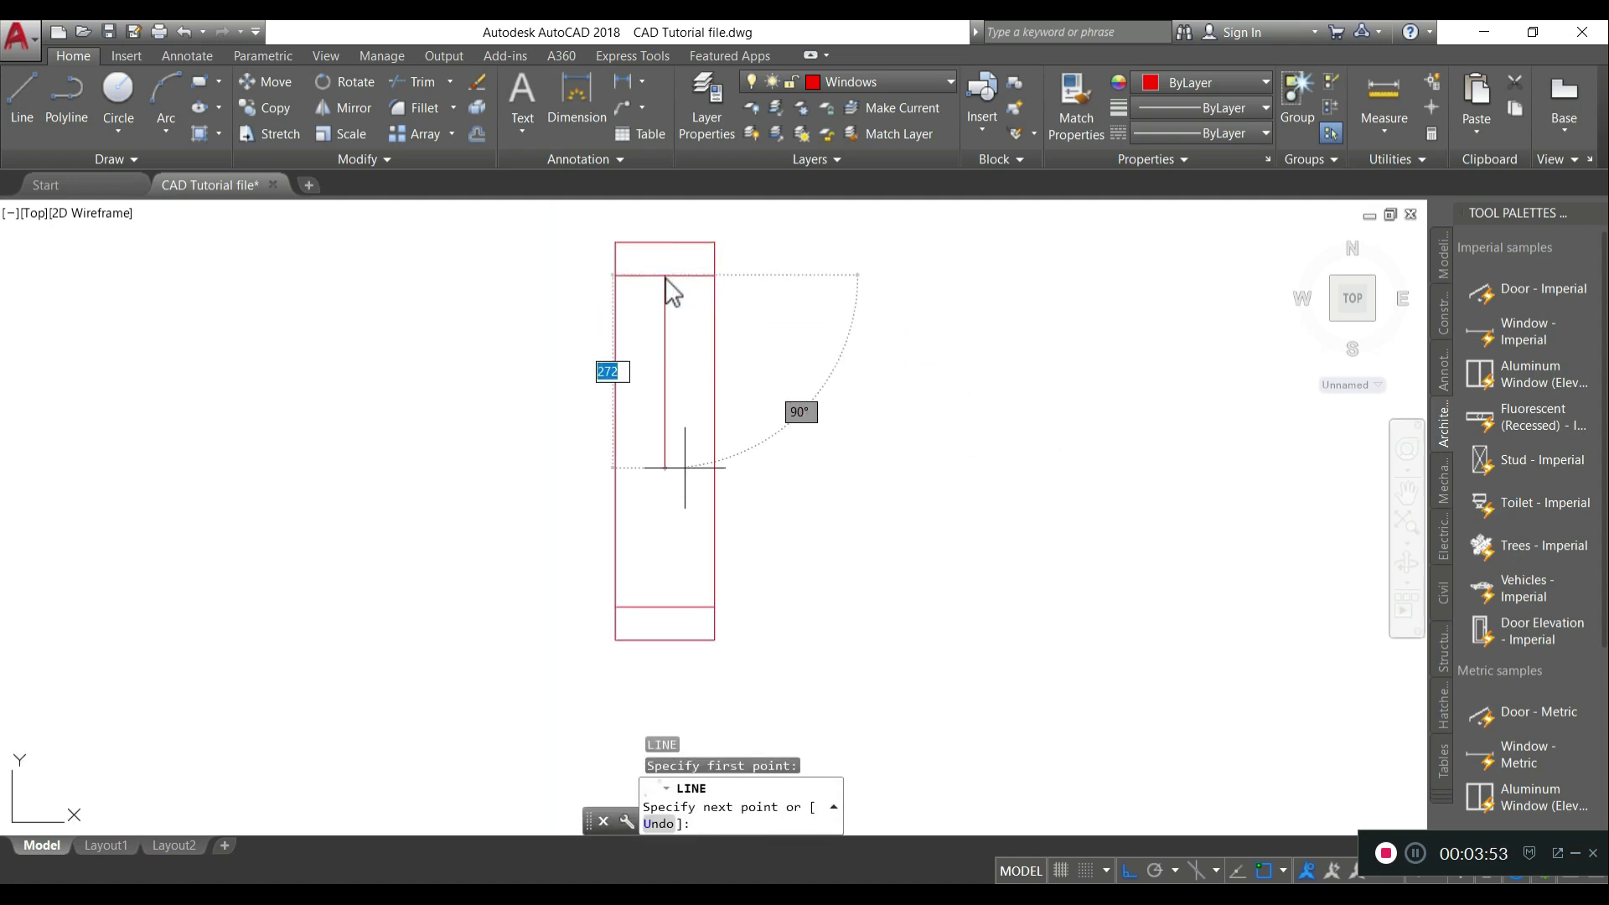
pyautogui.click(664, 606)
pyautogui.press('Return')
# - Draw a horizontal line across the middle of the window rectangle
pyautogui.press('Return')
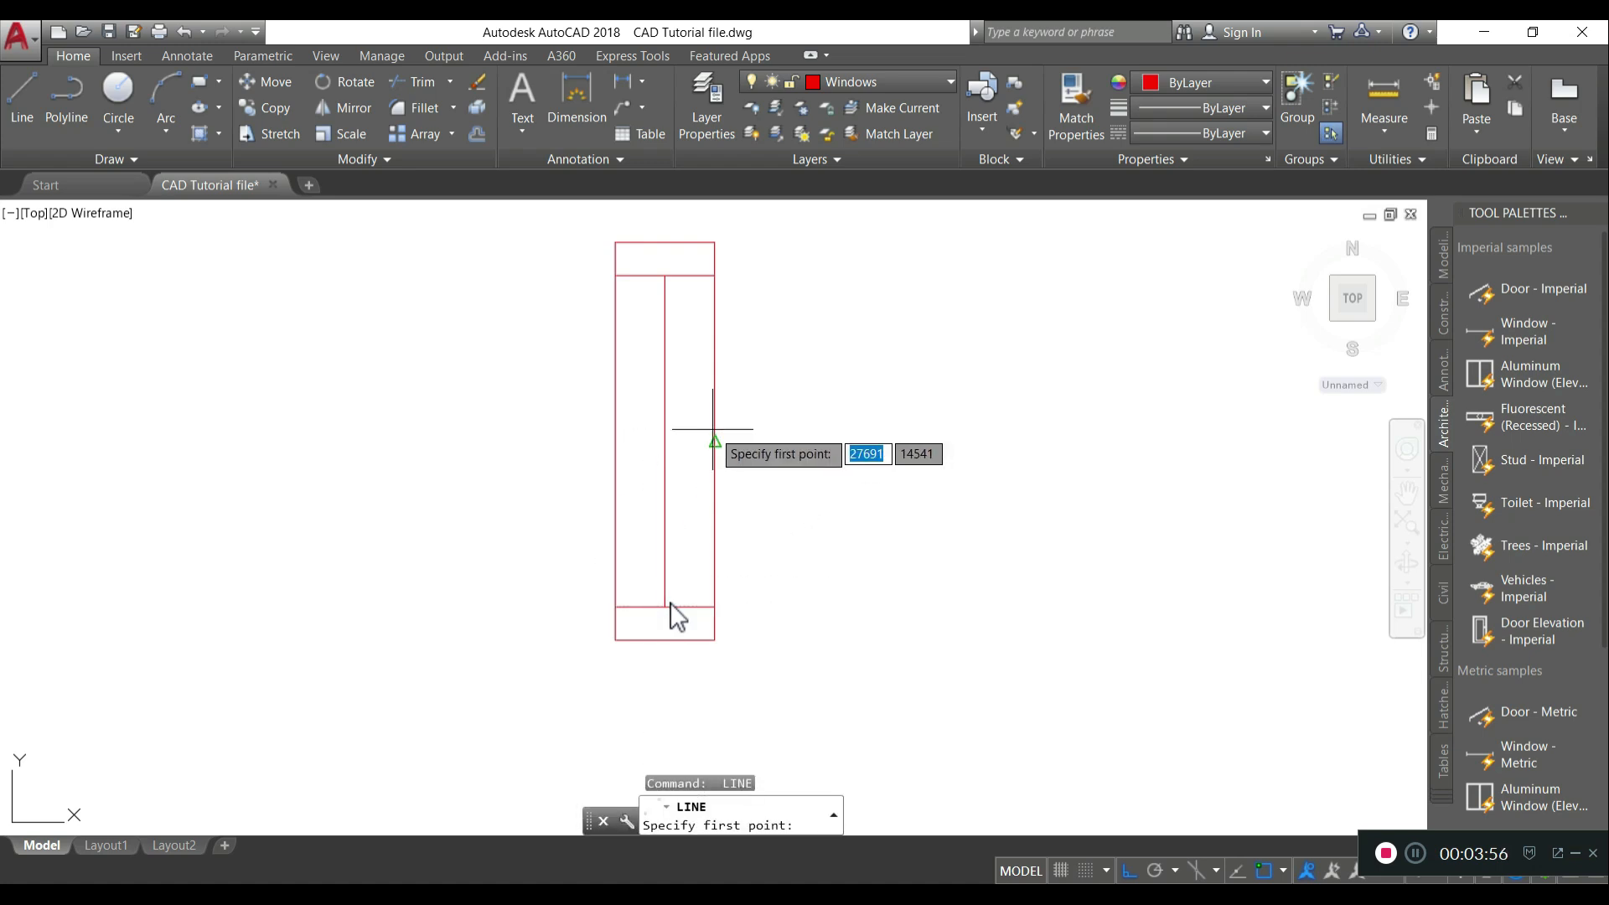
pyautogui.click(715, 441)
pyautogui.click(616, 441)
pyautogui.press('Return')
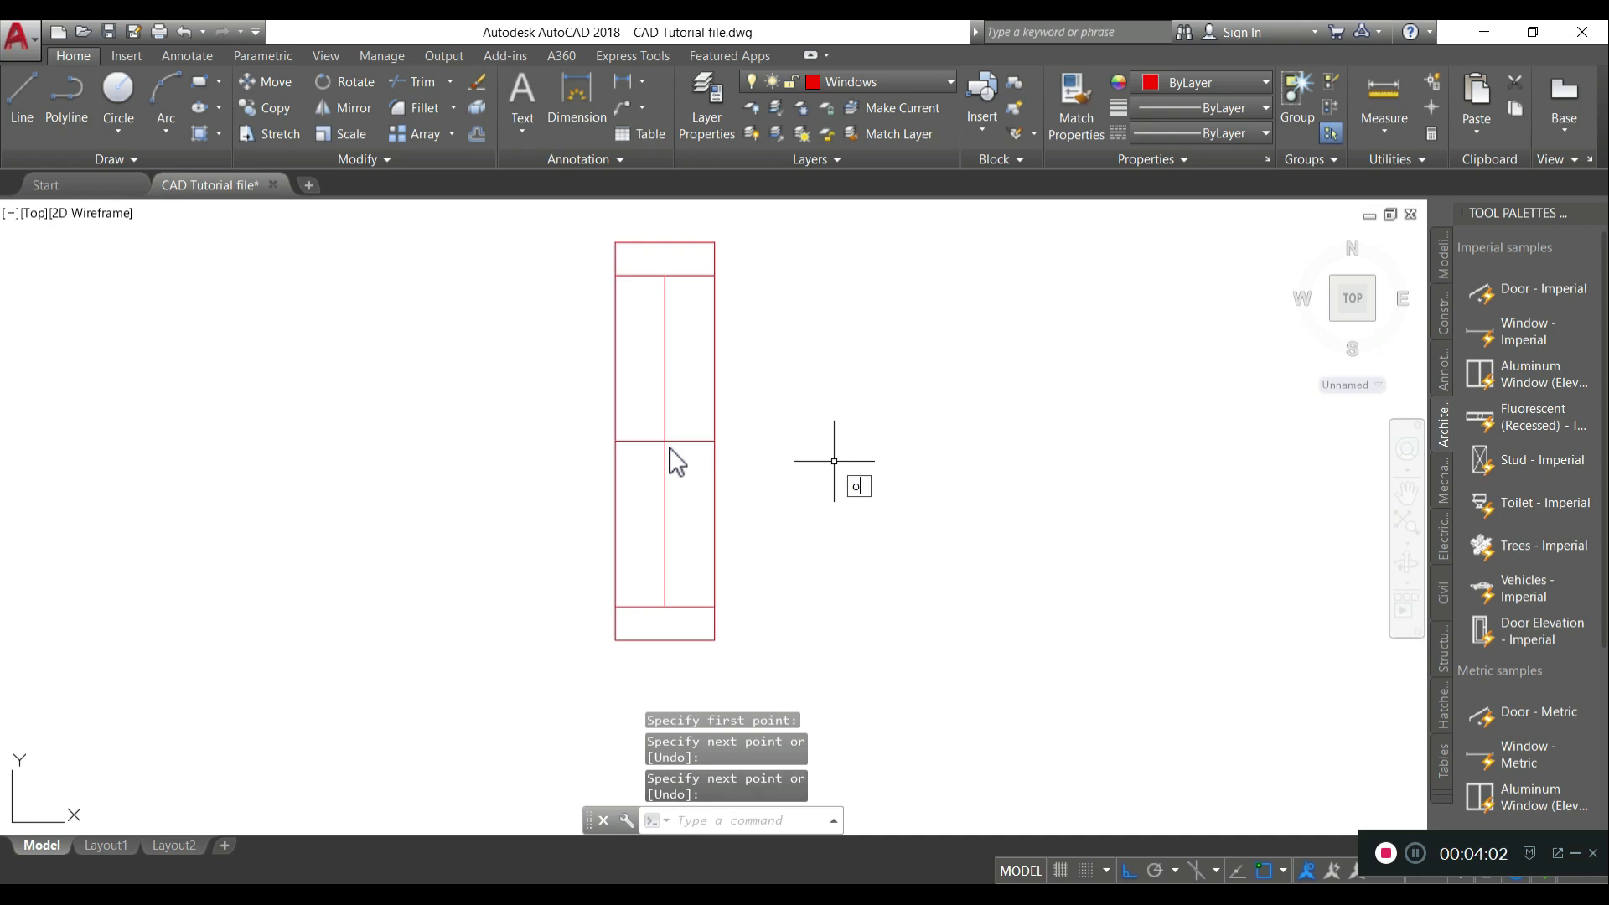
# - Offset the middle horizontal line 25 both upward and downward
pyautogui.write('o')
pyautogui.press('Return')
pyautogui.click(665, 441)
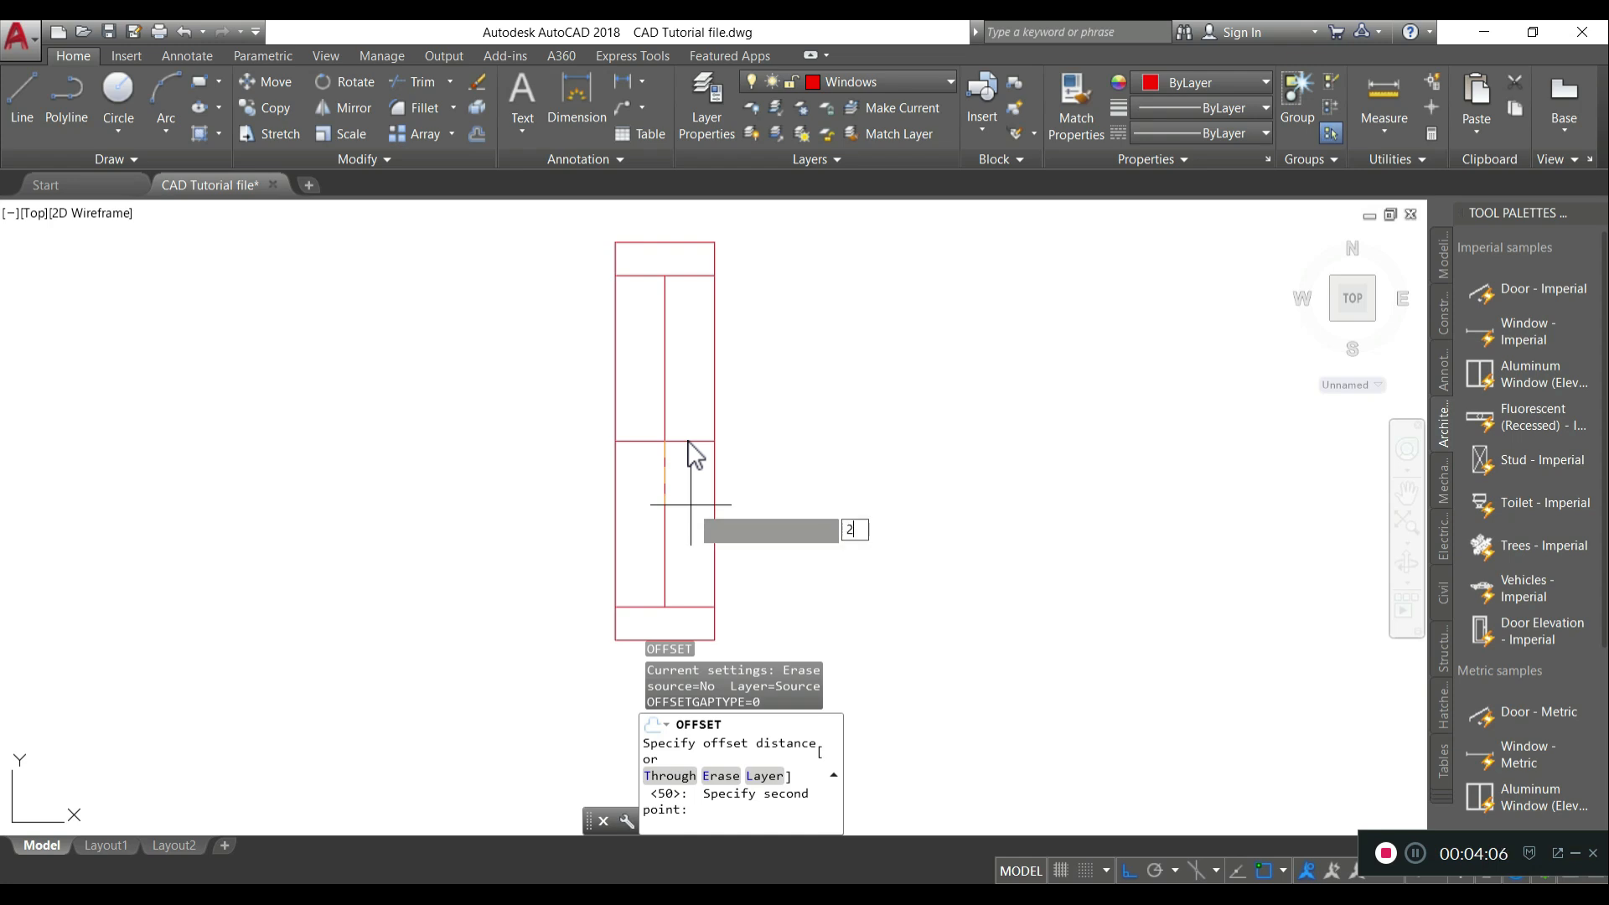
pyautogui.write('25')
pyautogui.press('Return')
pyautogui.click(686, 442)
pyautogui.click(685, 452)
pyautogui.click(686, 441)
pyautogui.click(690, 422)
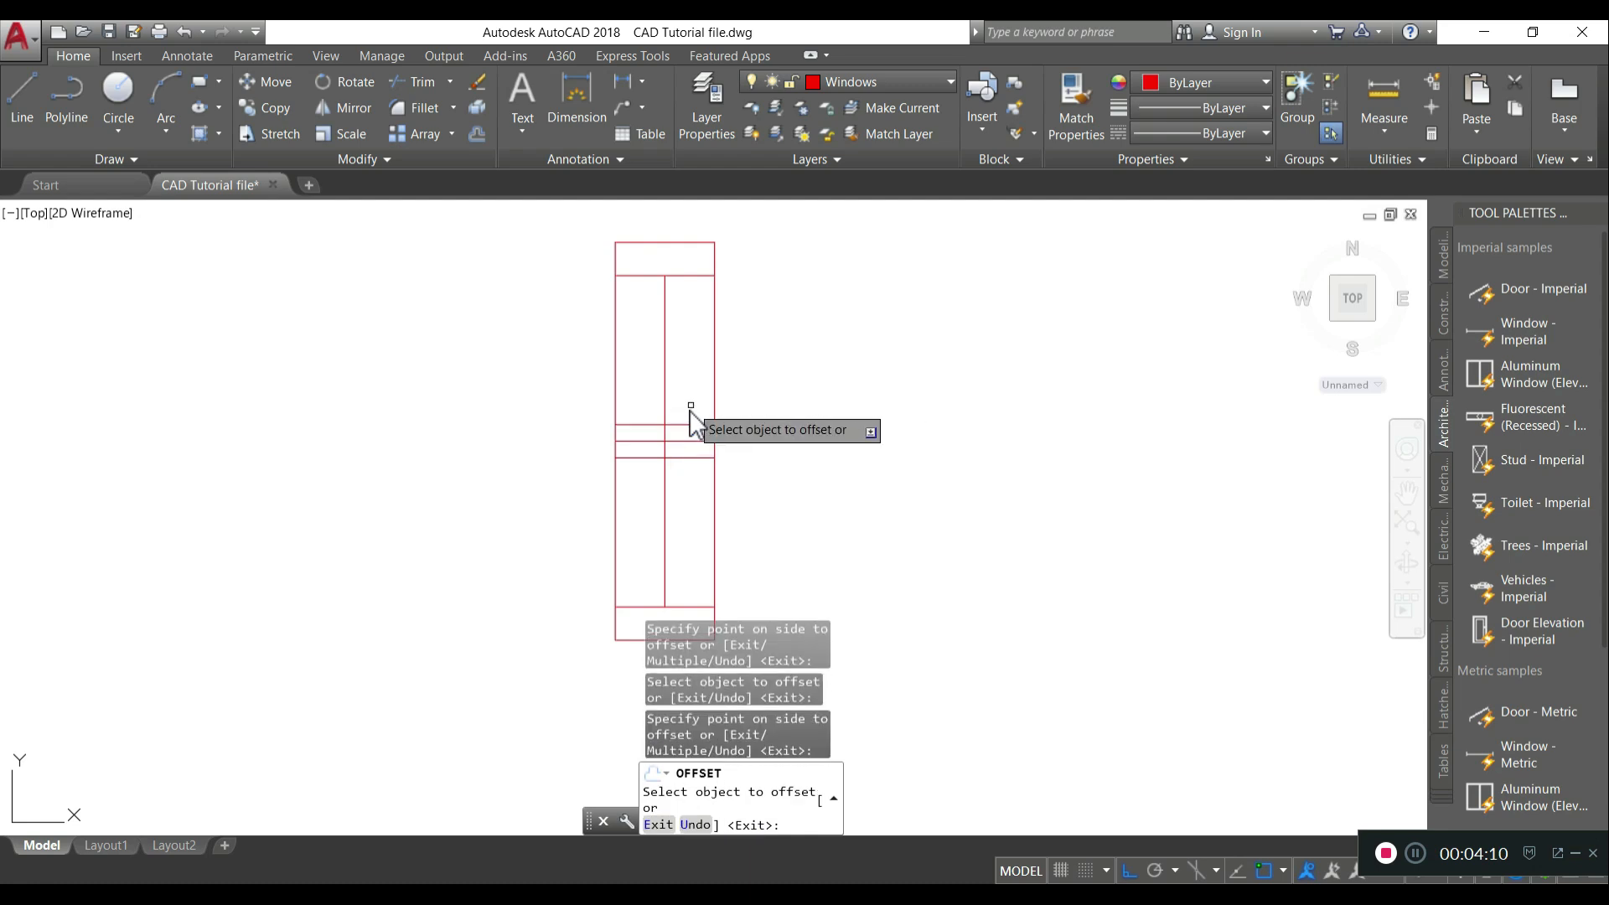
pyautogui.press('Return')
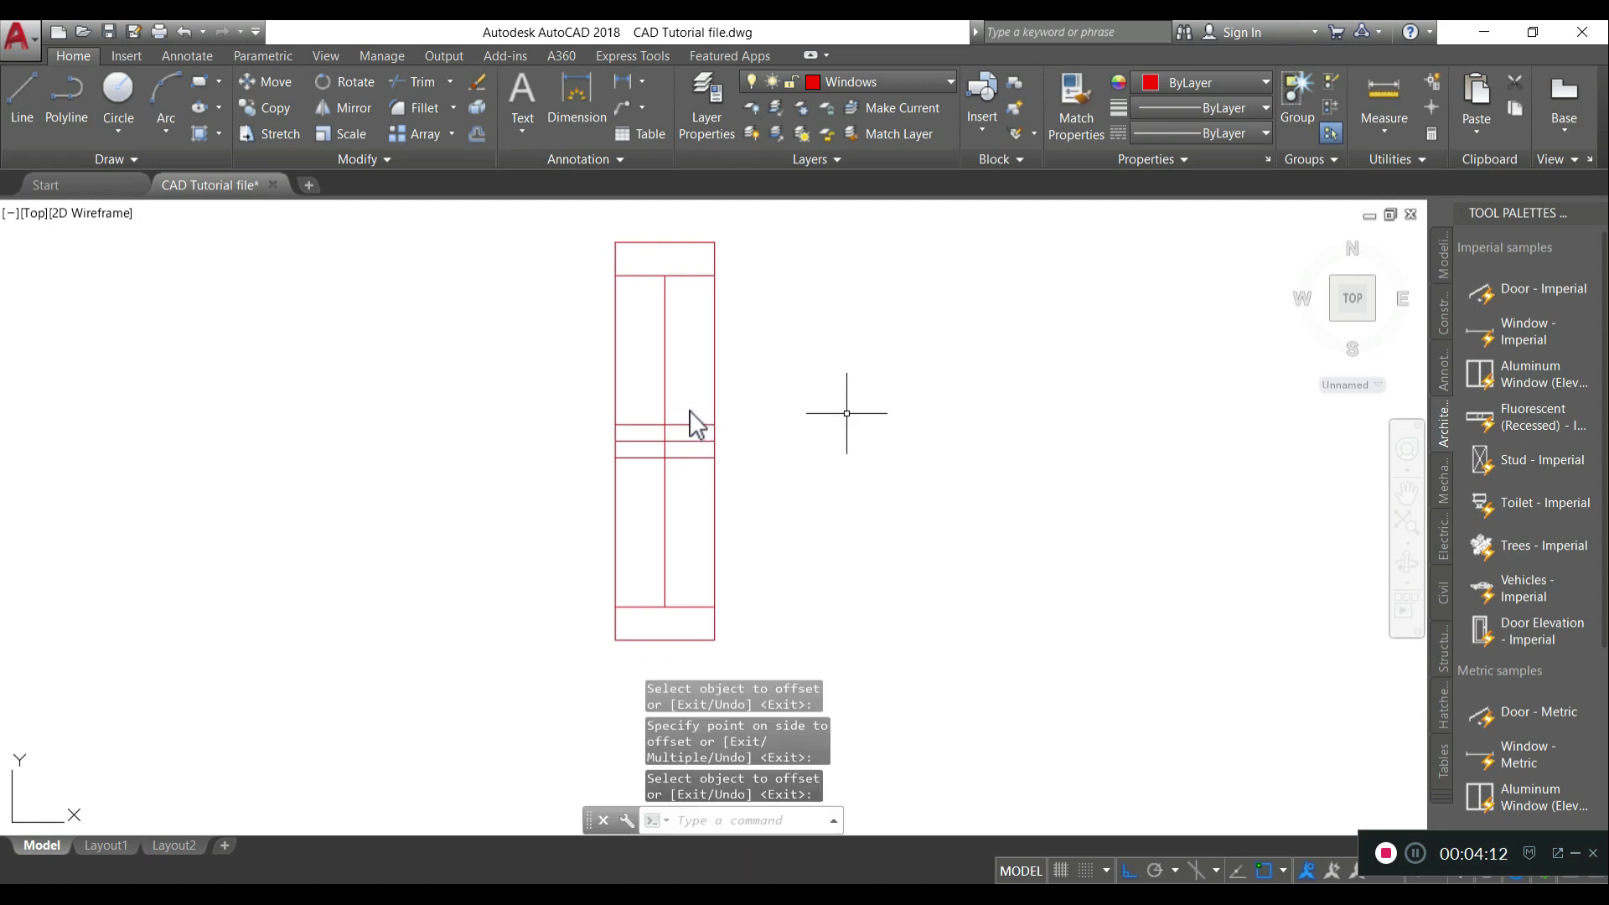
# - Offset the vertical centre line 12.5 to each side
pyautogui.press('Return')
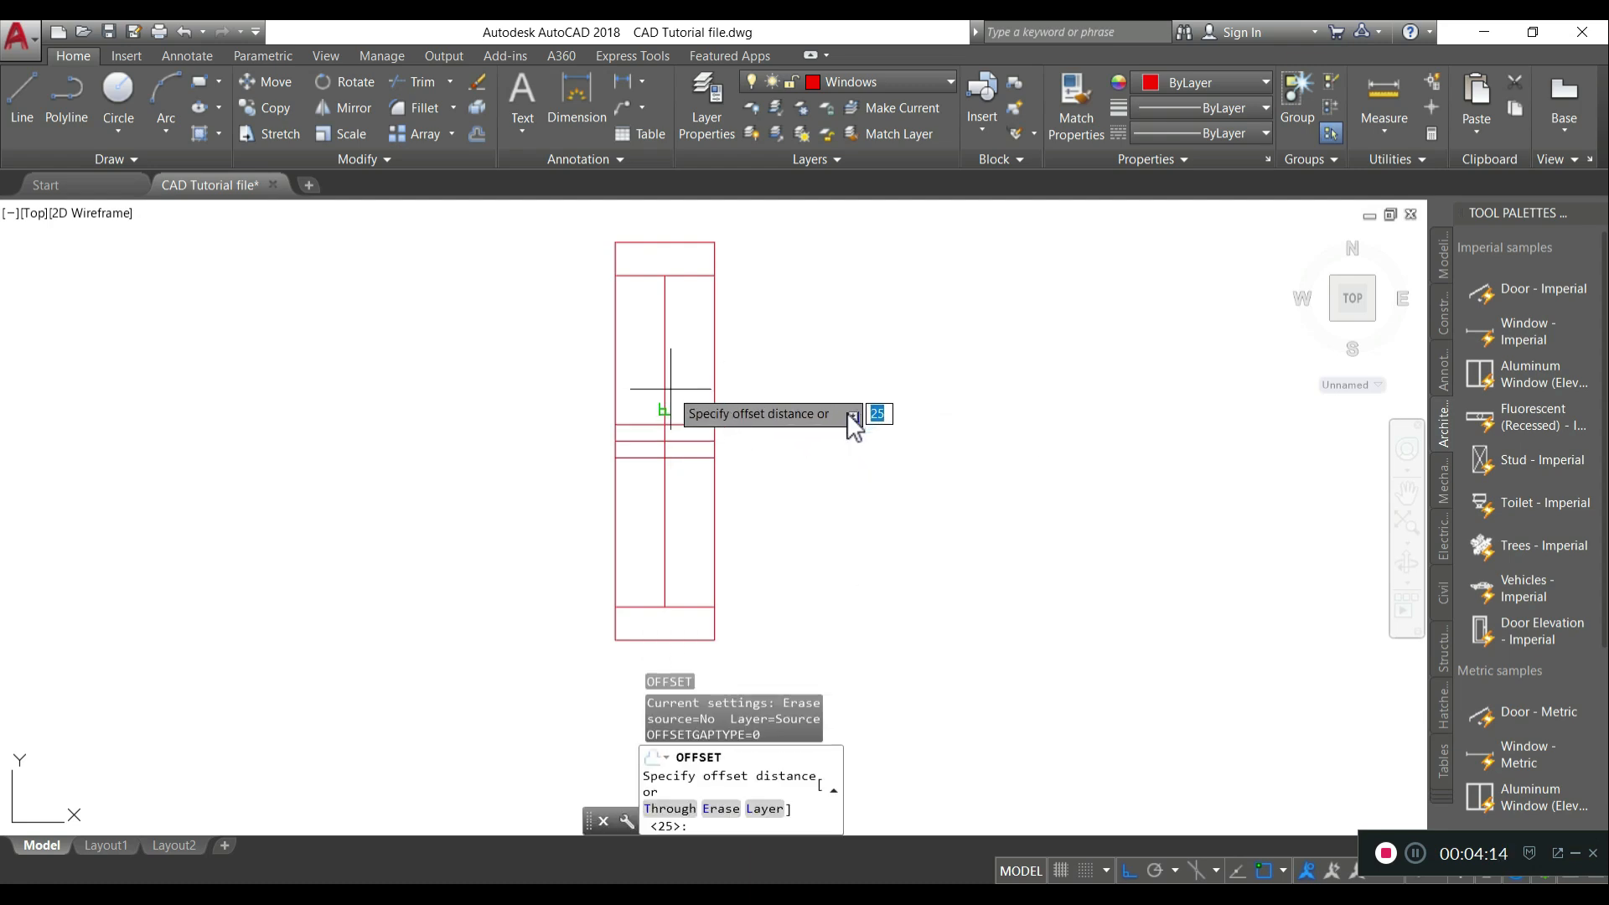
pyautogui.click(667, 409)
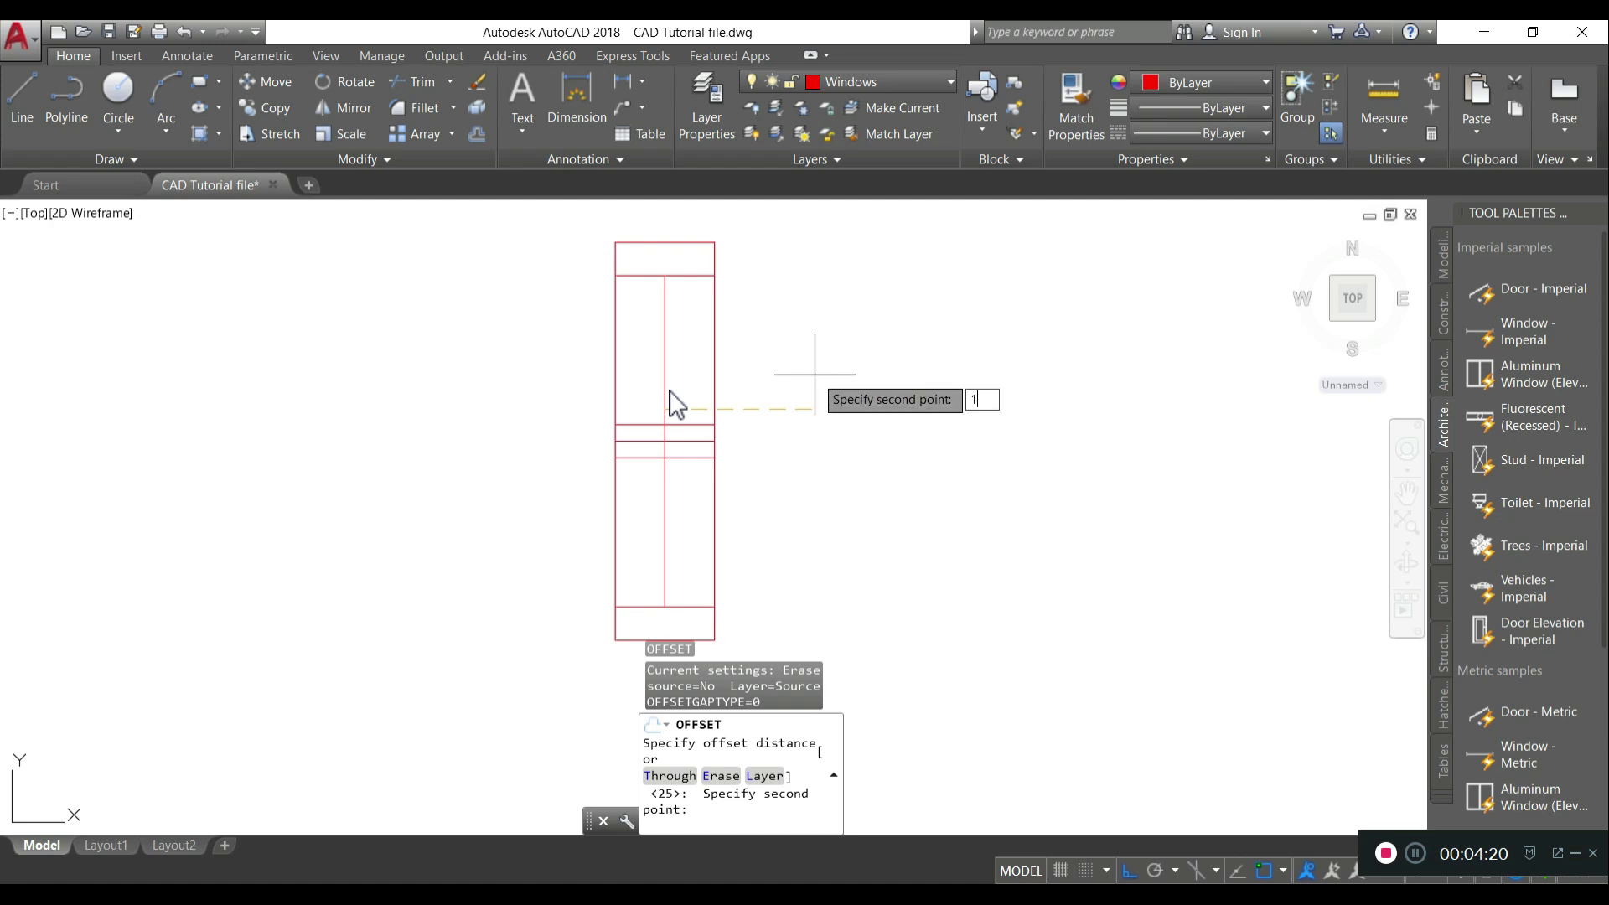
pyautogui.press('Return')
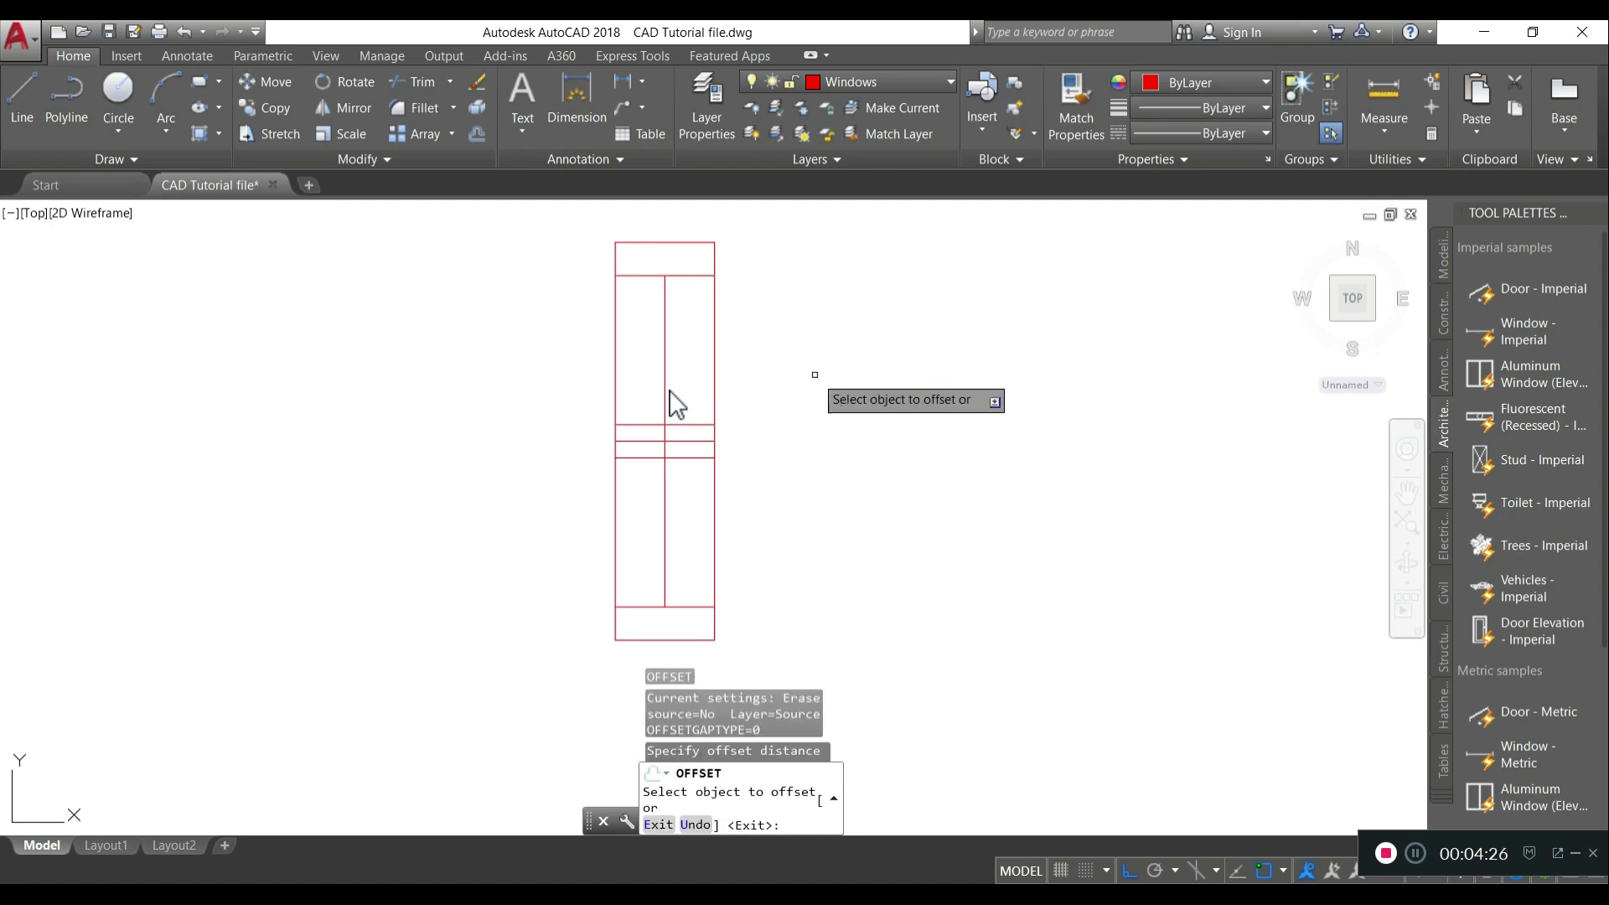
pyautogui.click(668, 401)
pyautogui.click(662, 394)
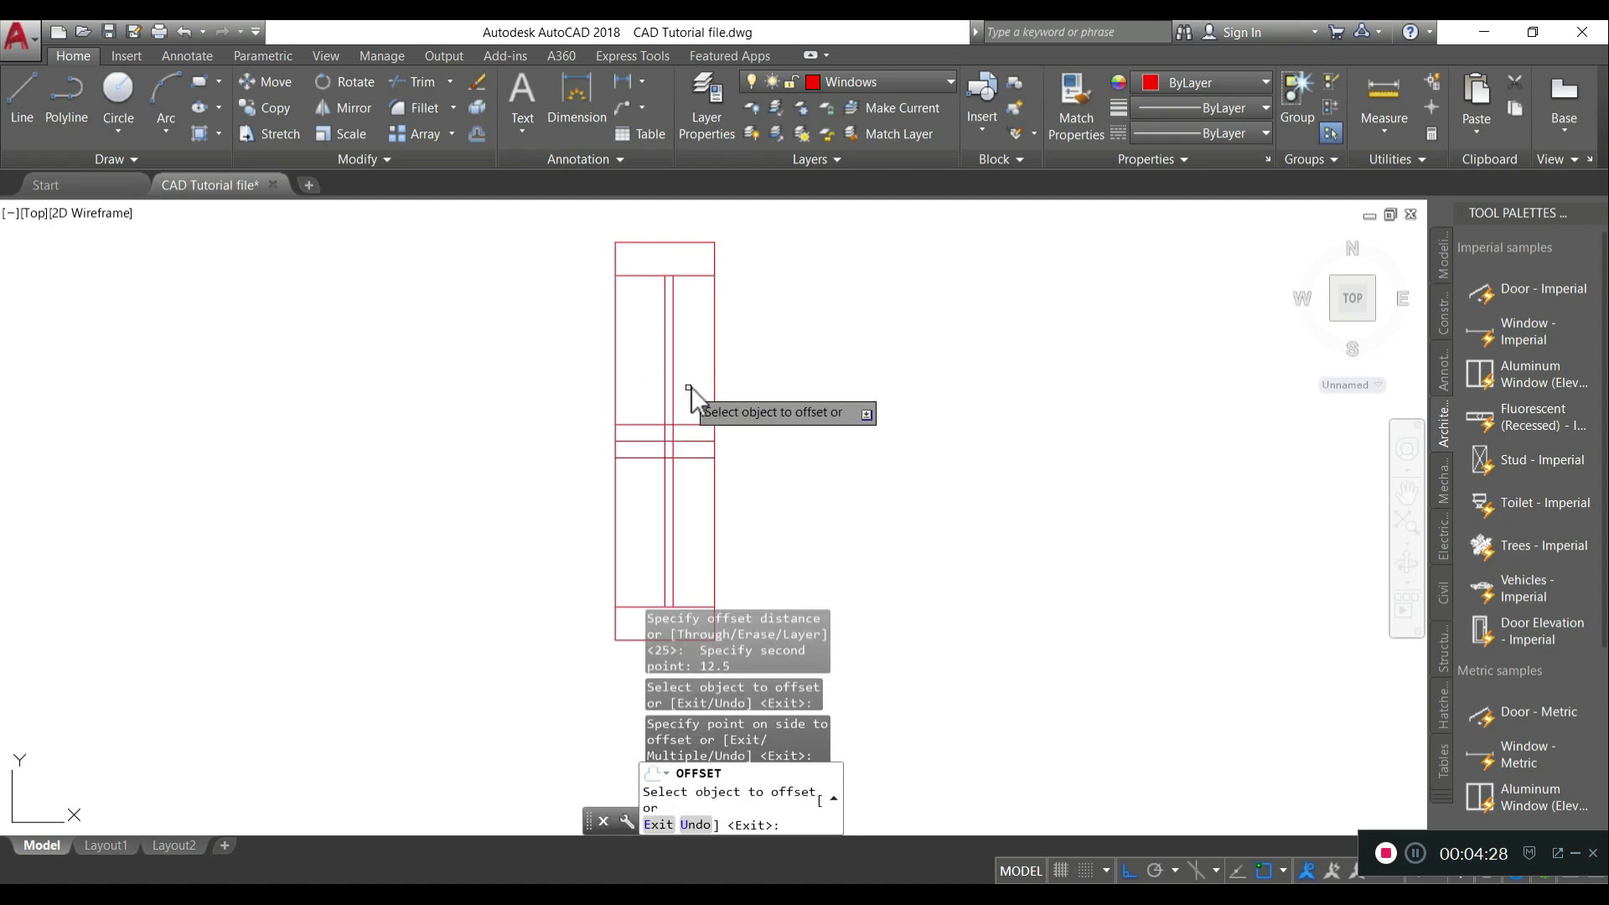
pyautogui.click(656, 394)
pyautogui.click(645, 394)
pyautogui.press('Return')
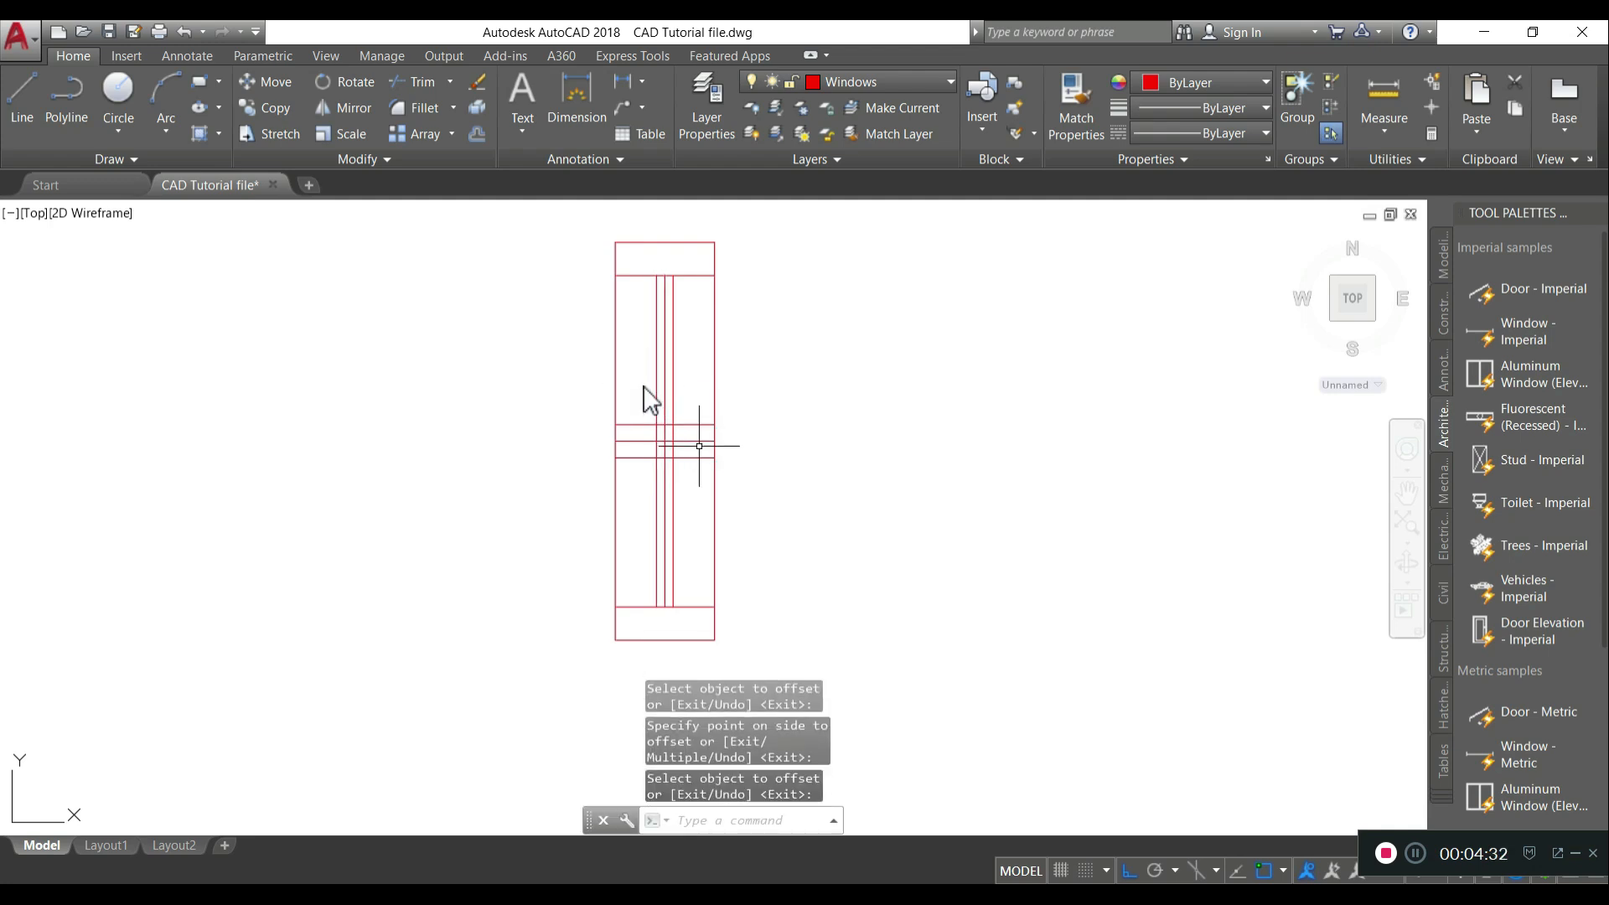
# - Delete the original vertical centre line and the middle horizontal line
pyautogui.click(667, 412)
pyautogui.press('Delete')
pyautogui.click(685, 441)
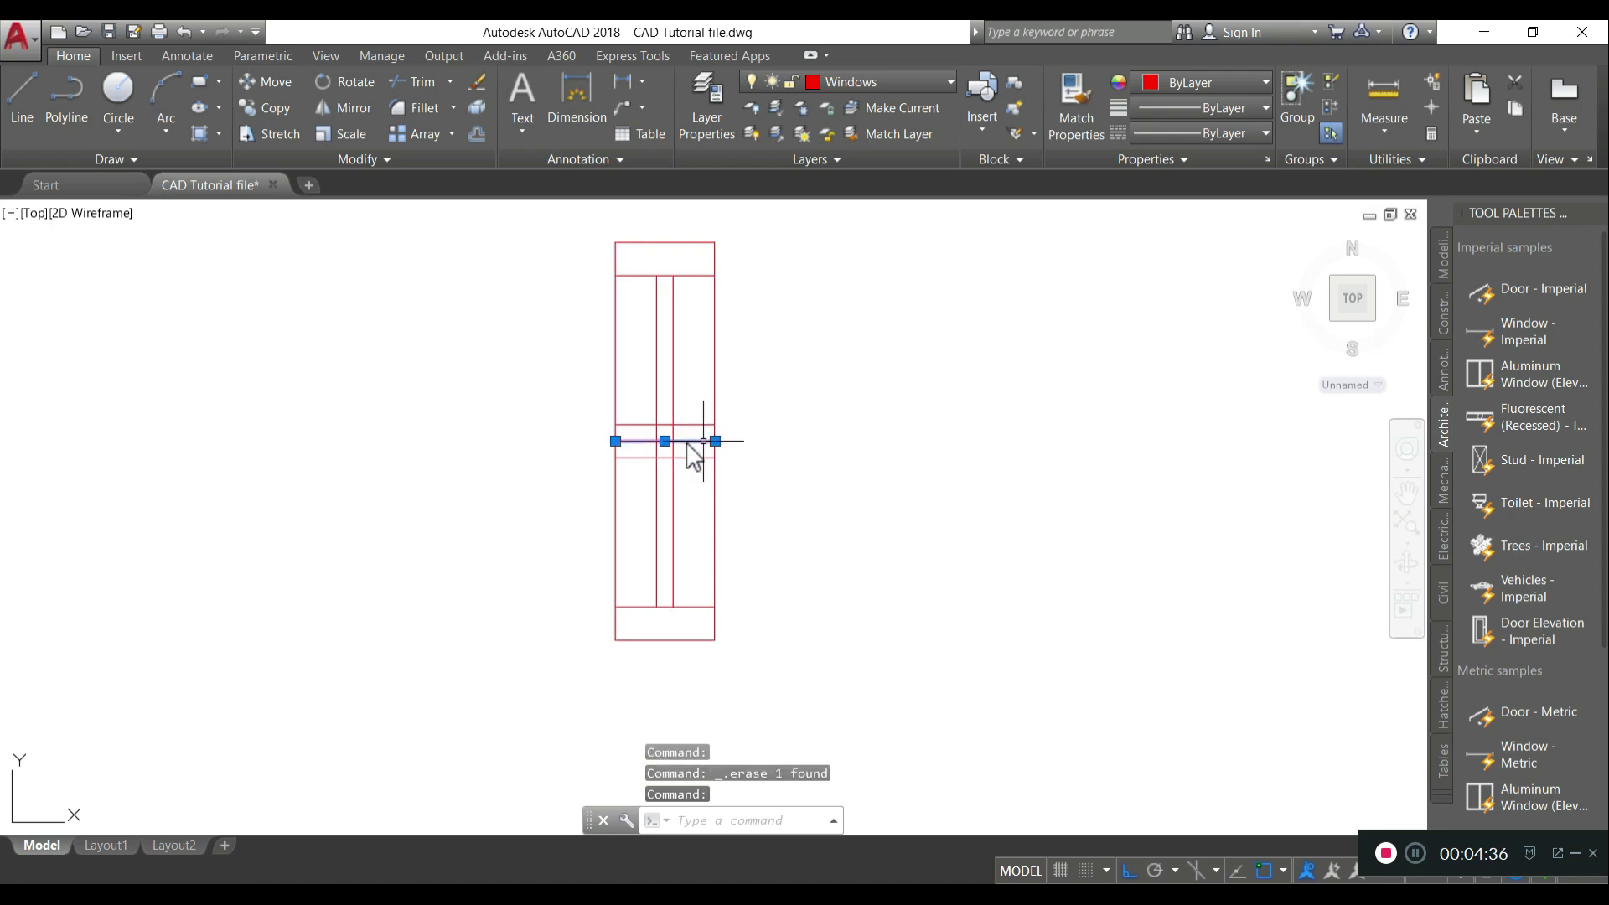
pyautogui.press('Delete')
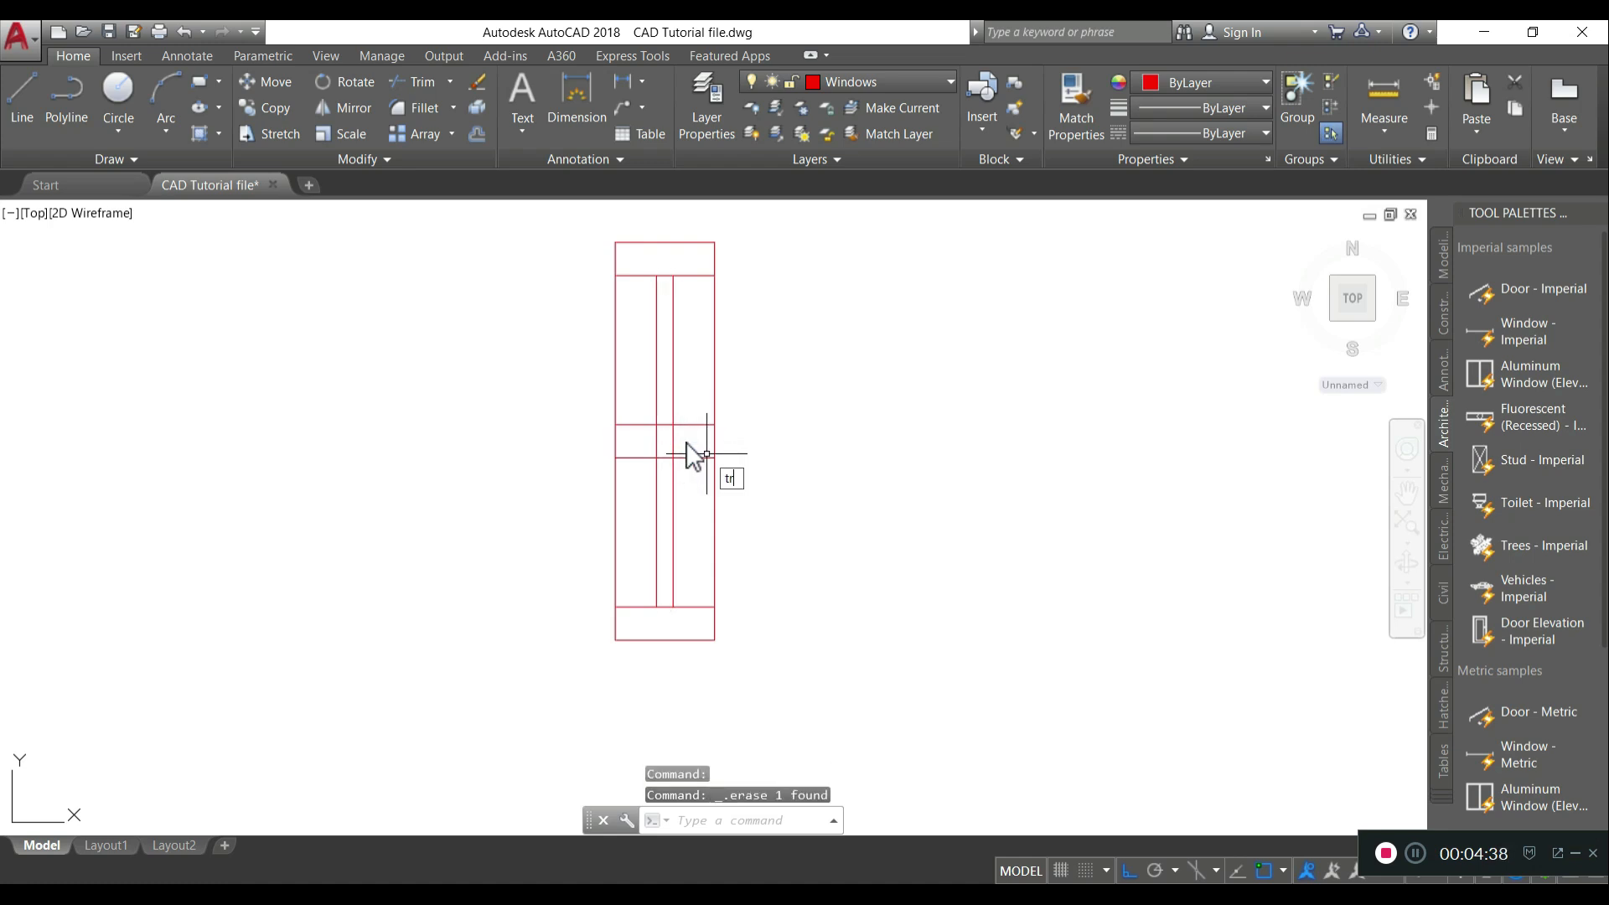
# - Trim the vertical lines inside the band between the two middle horizontal lines
pyautogui.press('Return')
pyautogui.press('Return')
pyautogui.click(684, 430)
pyautogui.click(651, 452)
pyautogui.press('Return')
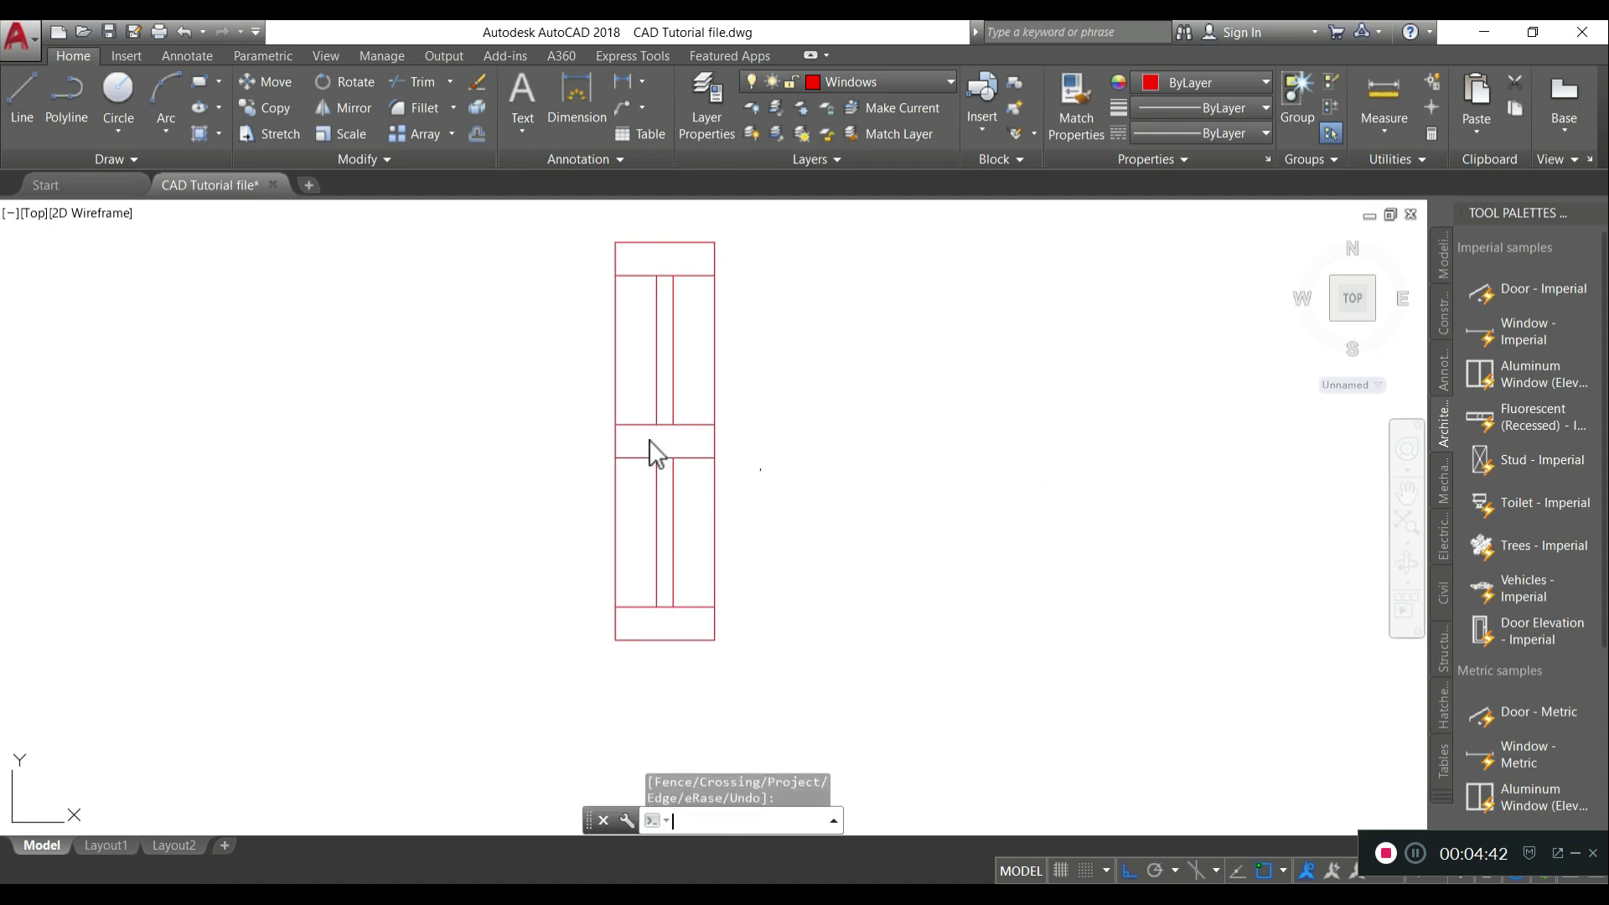
# - Create a block named window CR from the whole window symbol, picking its base point on the symbol's top edge
pyautogui.scroll(-4, 766, 433)
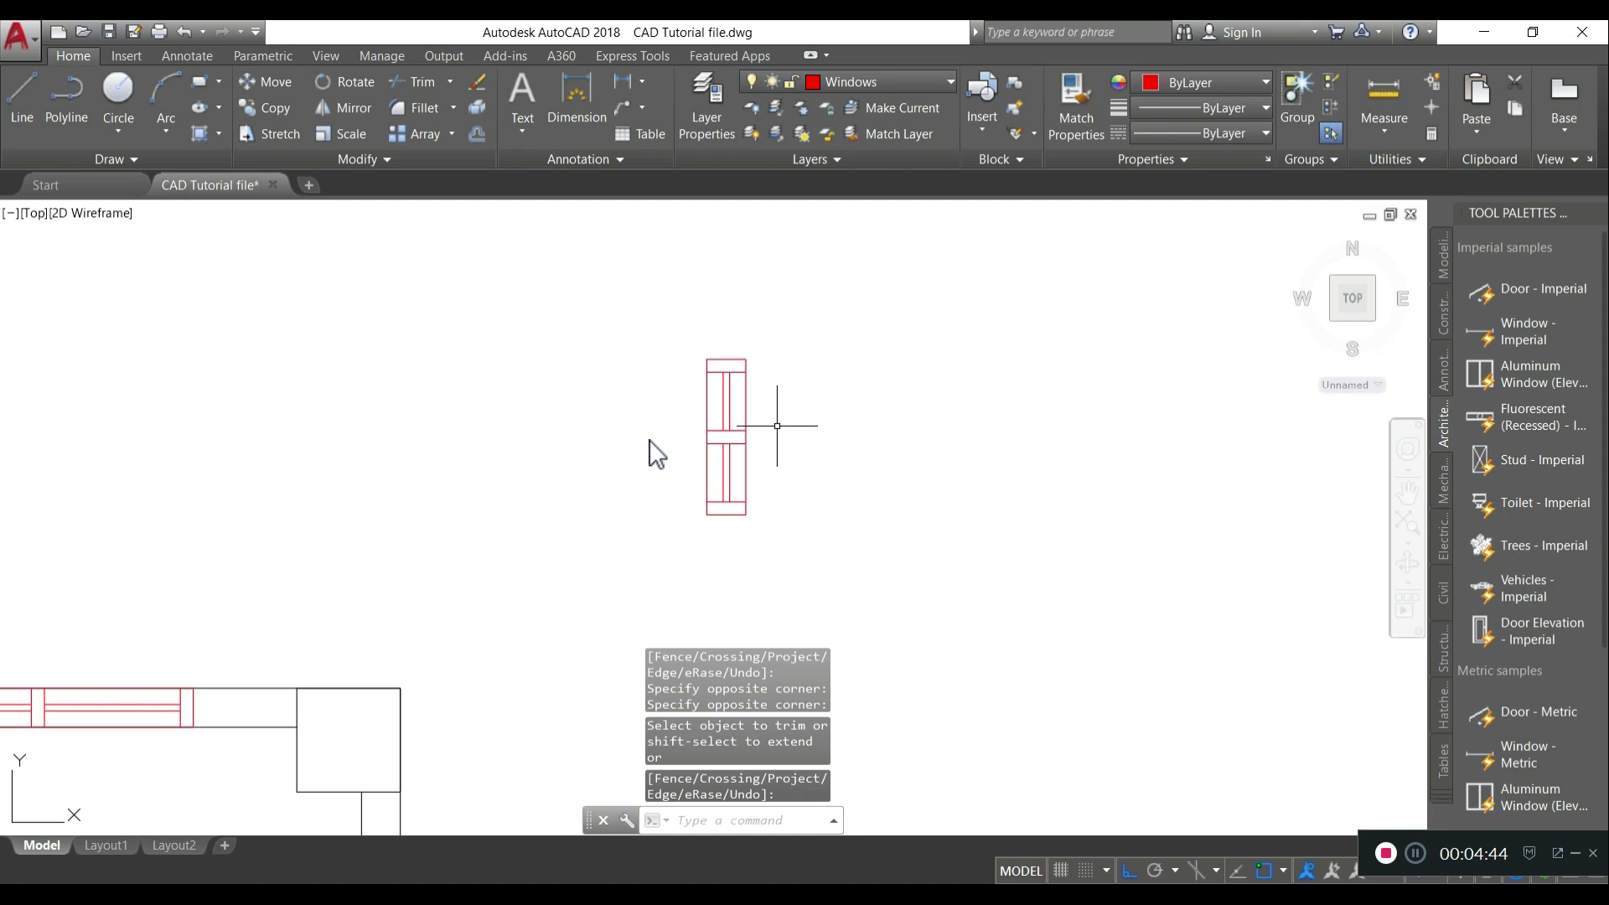
pyautogui.press('Return')
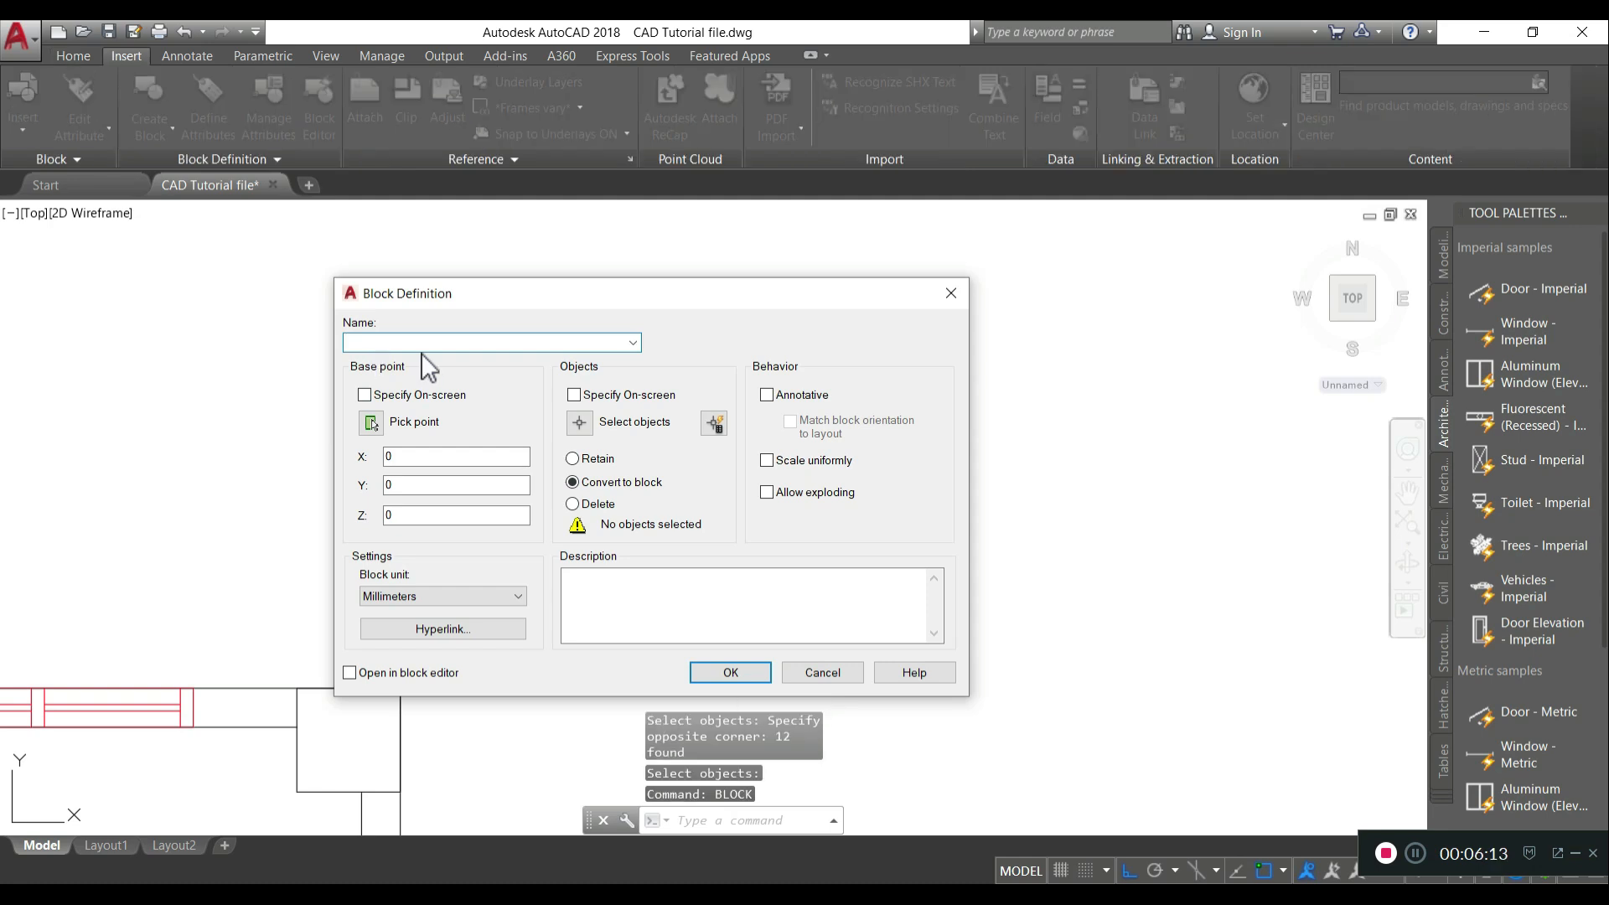
pyautogui.write('window')
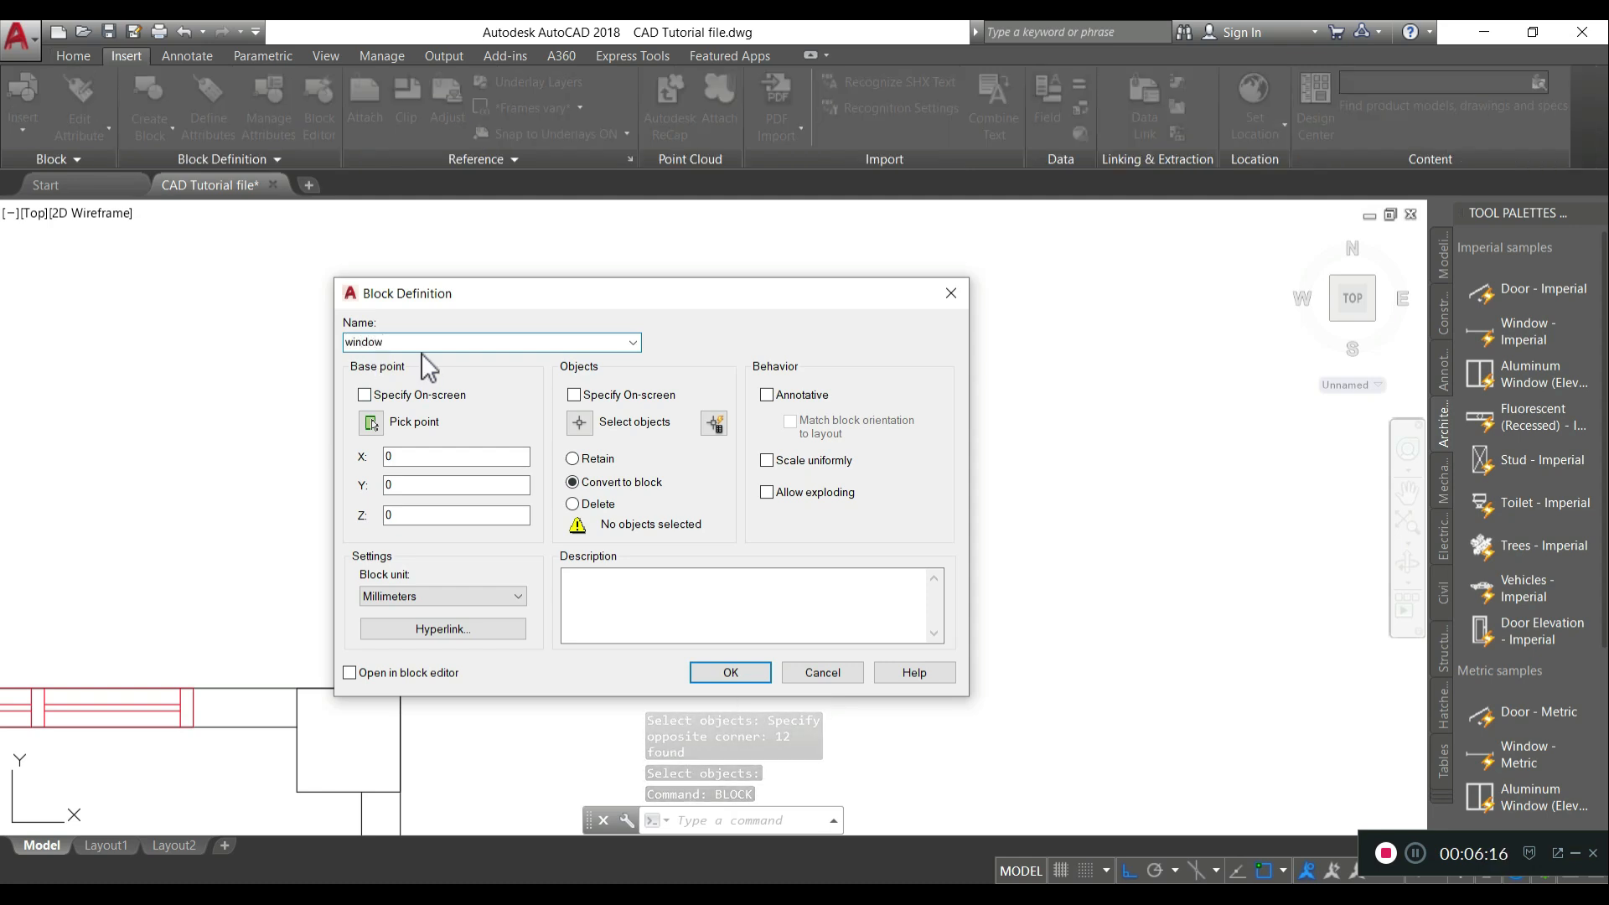
pyautogui.write(' CR')
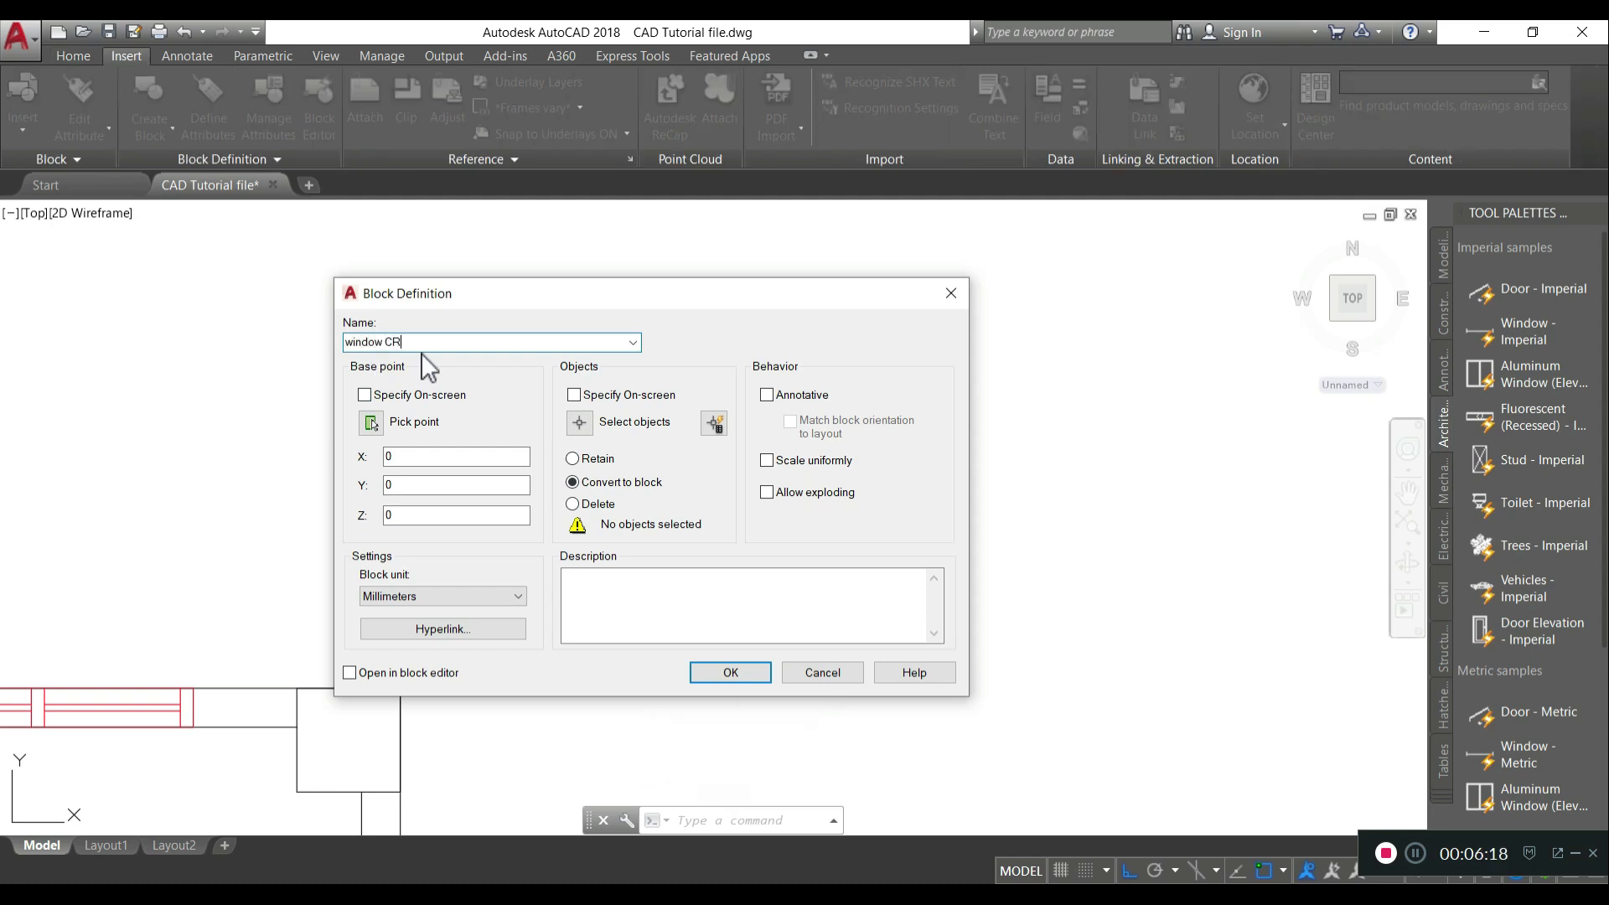
pyautogui.click(371, 422)
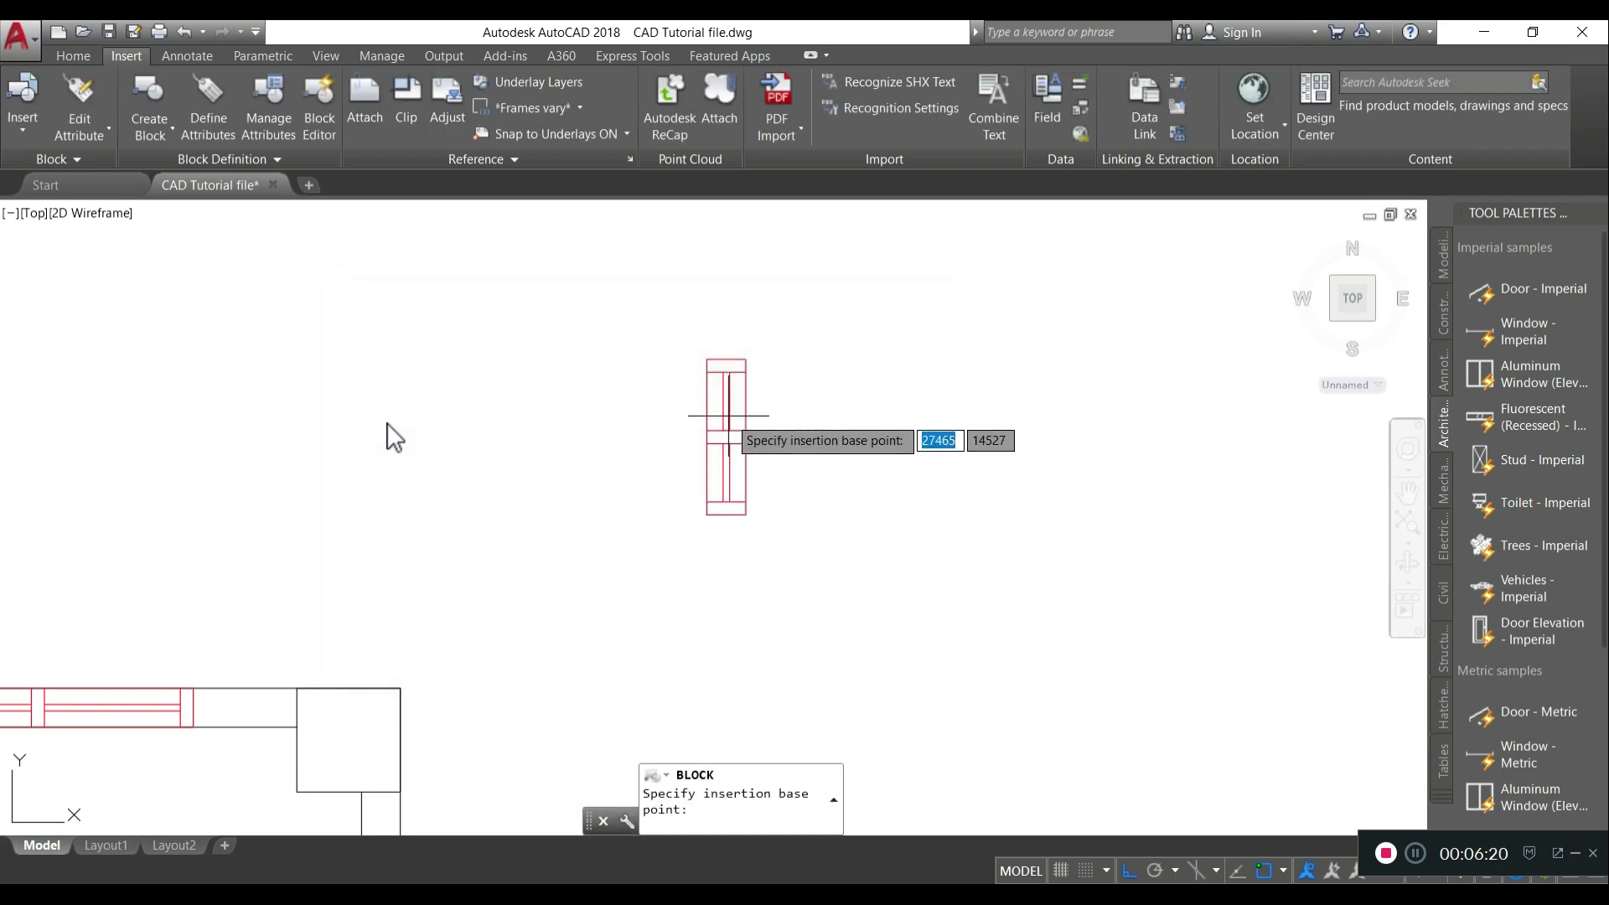
pyautogui.click(726, 382)
pyautogui.click(602, 422)
pyautogui.click(664, 334)
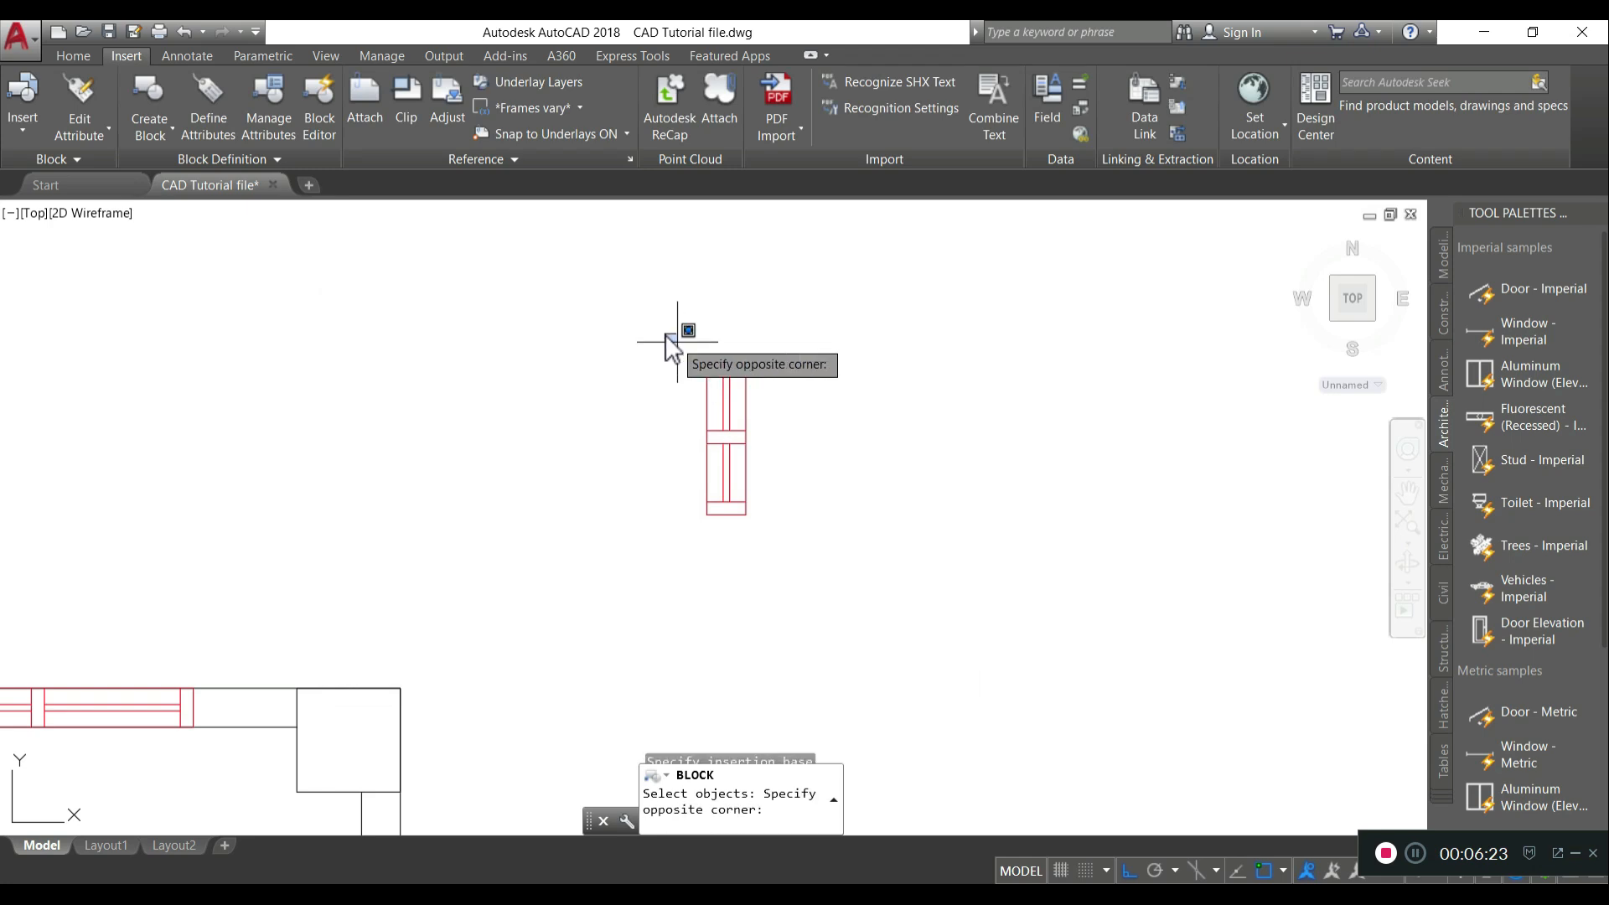
pyautogui.click(798, 543)
pyautogui.press('Return')
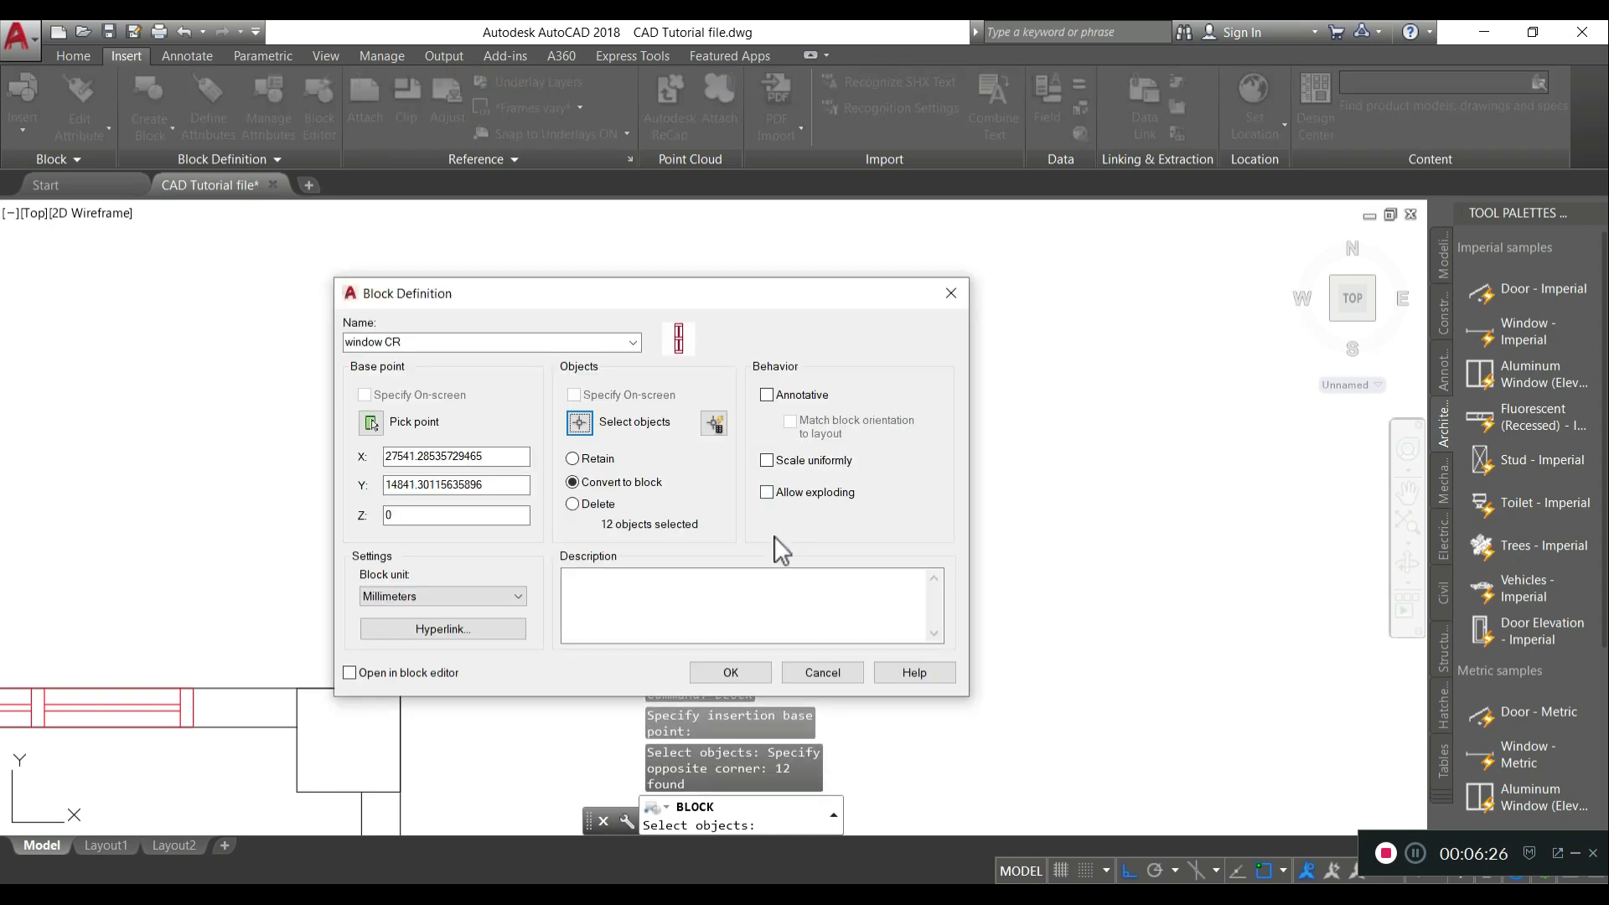
pyautogui.click(732, 675)
# - Move the window CR block into the upper wall, tracking 450 downward from the wall's outer corner
pyautogui.scroll(-3, 532, 528)
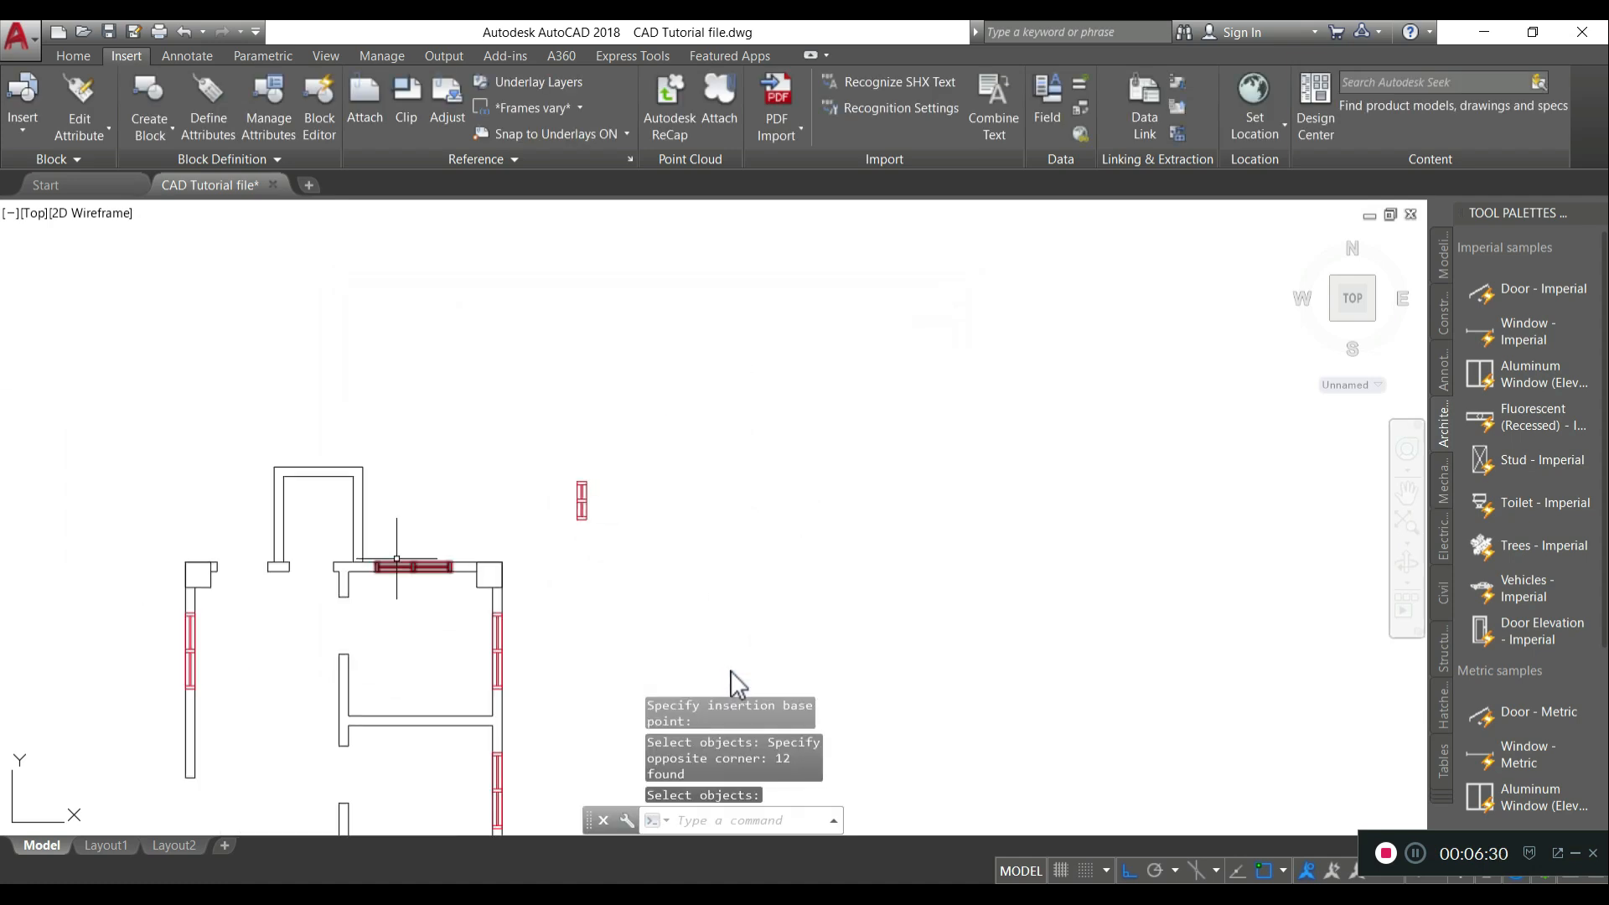
pyautogui.moveTo(397, 559); pyautogui.dragTo(558, 478, button='middle')
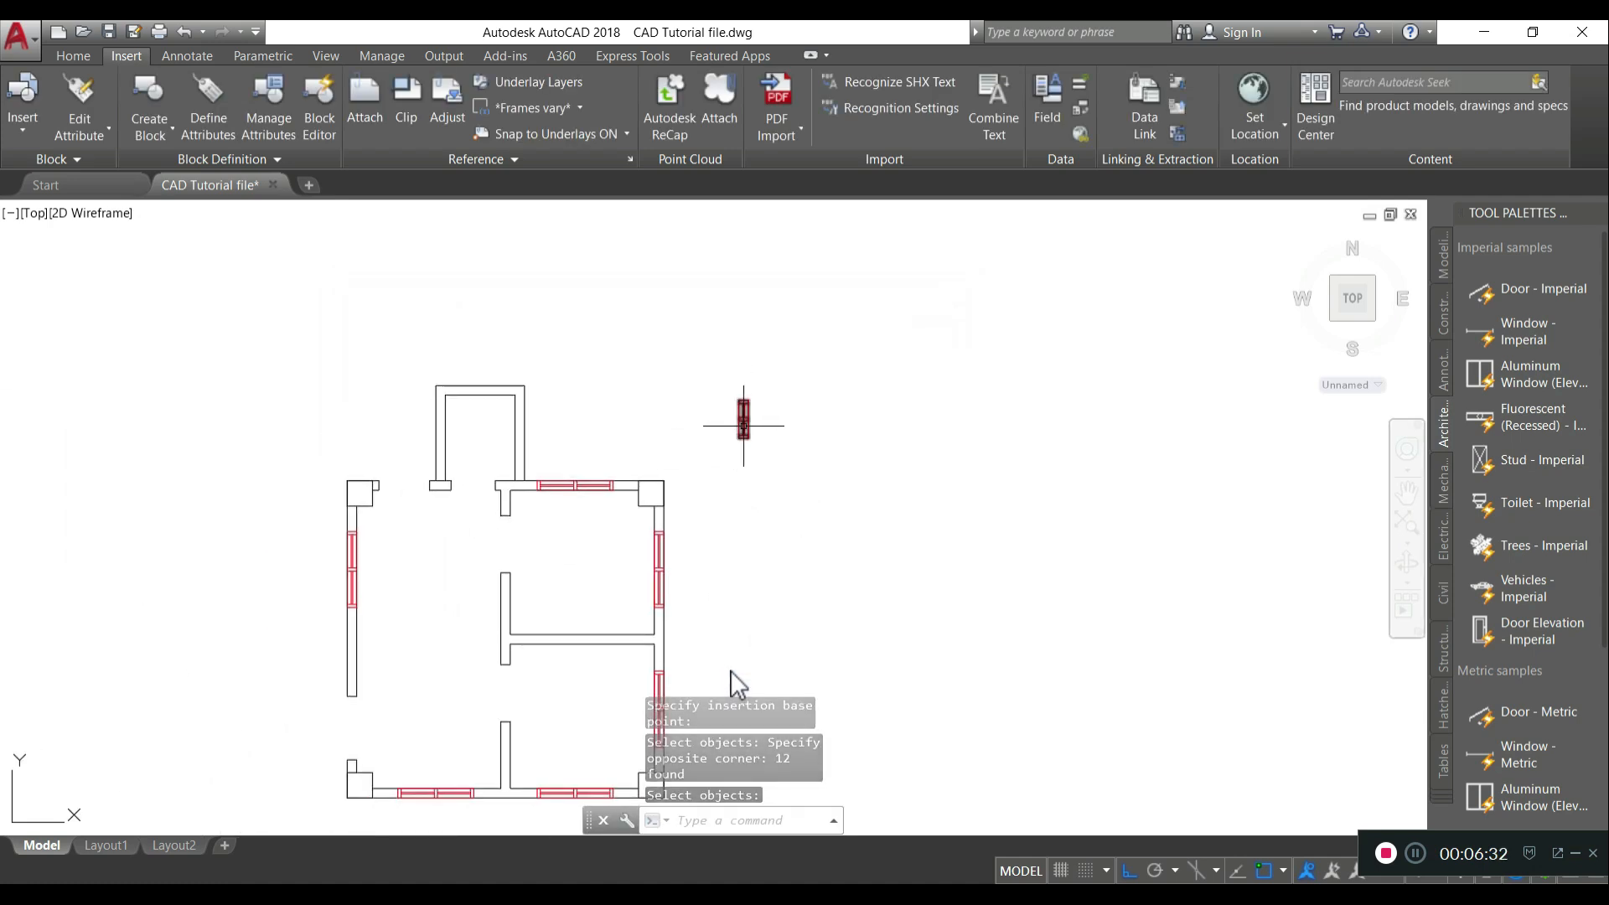
pyautogui.click(744, 423)
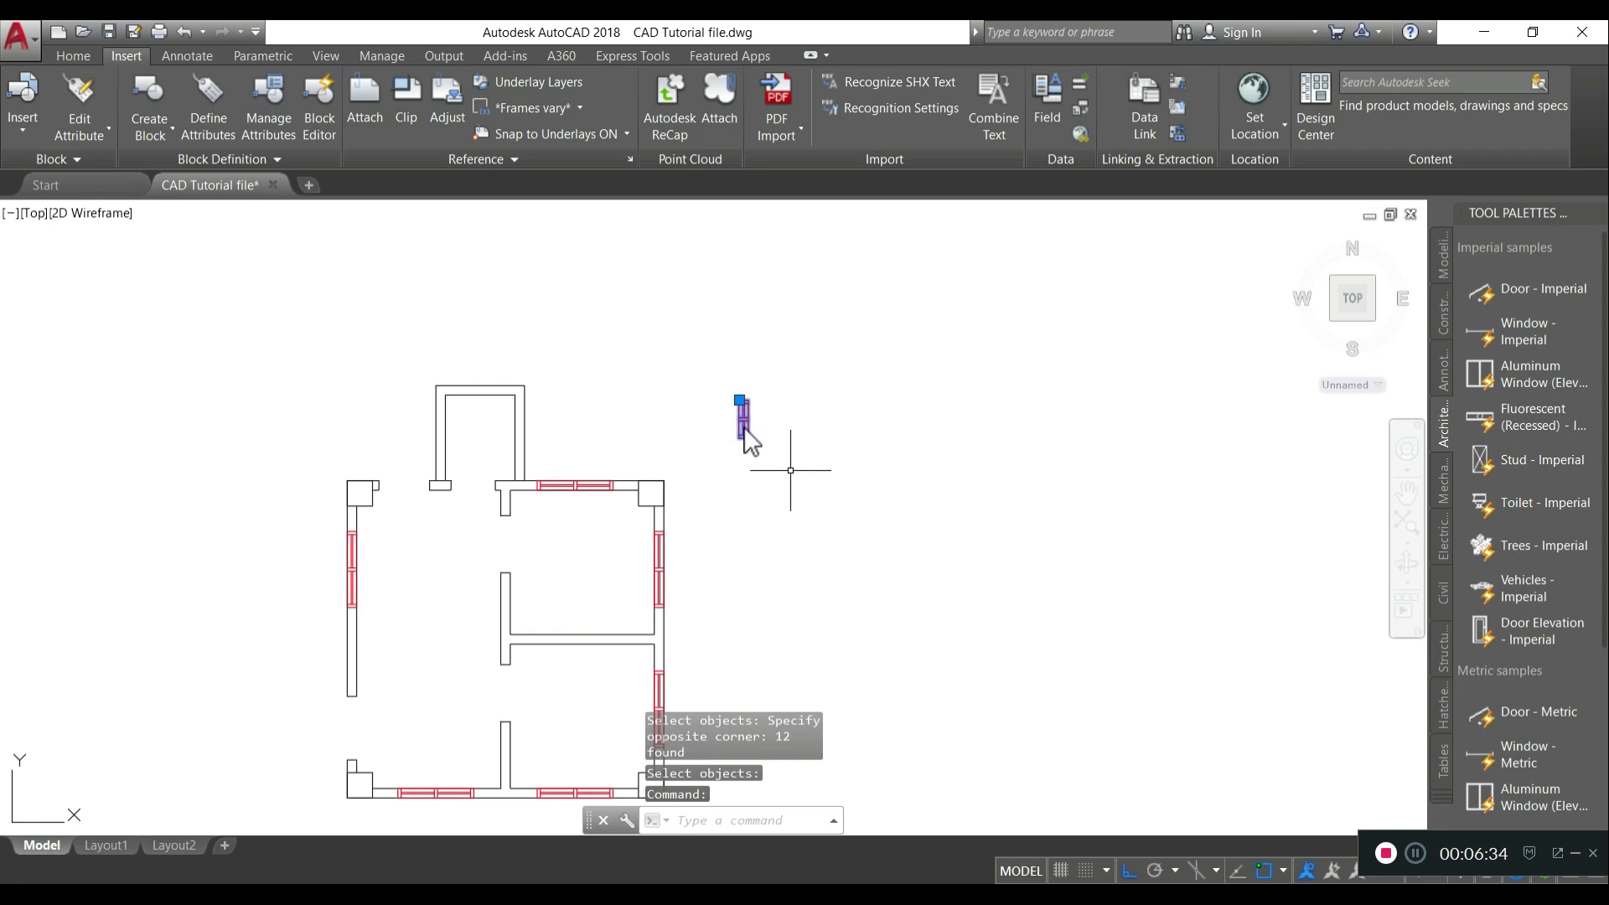
pyautogui.scroll(4, 751, 441)
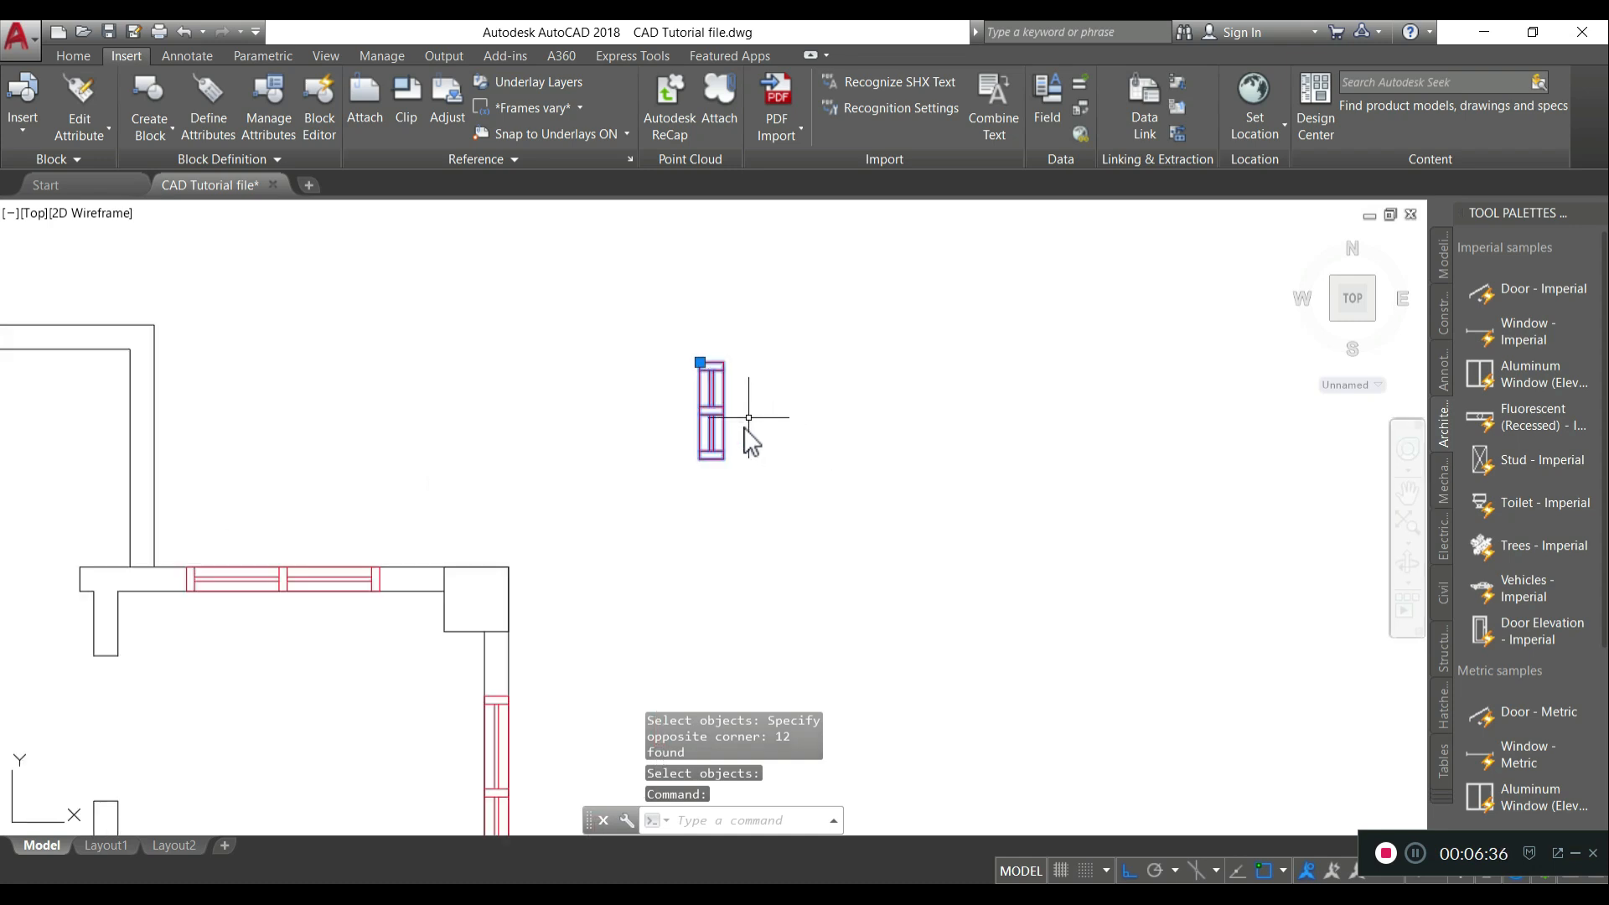
pyautogui.write('M')
pyautogui.press('Return')
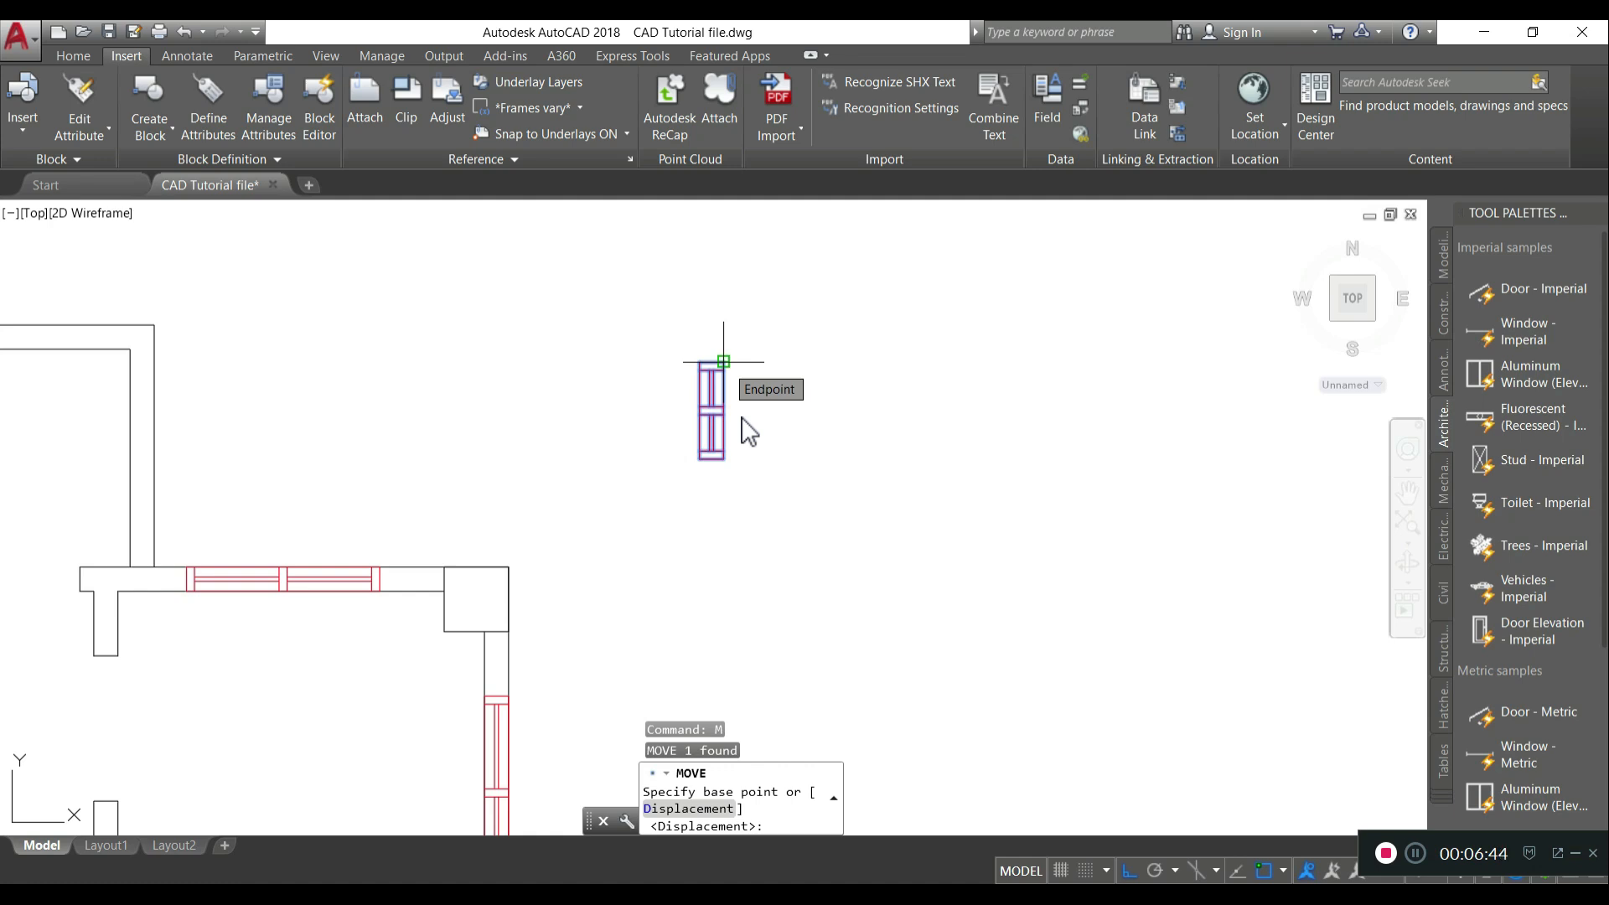
pyautogui.click(724, 362)
pyautogui.scroll(-2, 511, 359)
pyautogui.scroll(2, 402, 360)
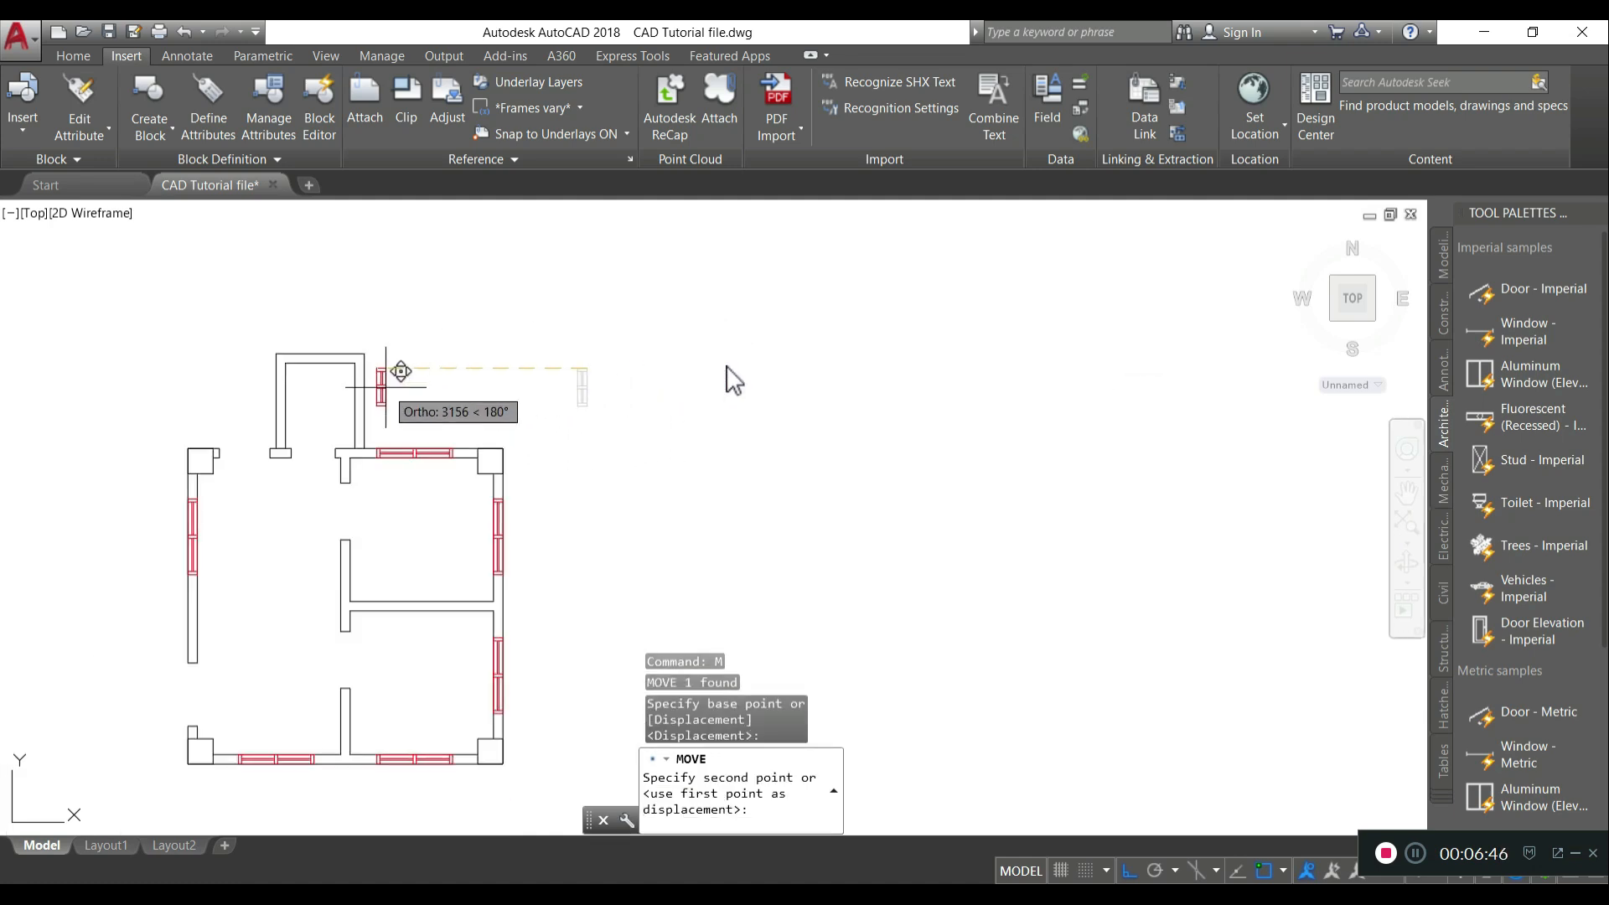
pyautogui.write('tk')
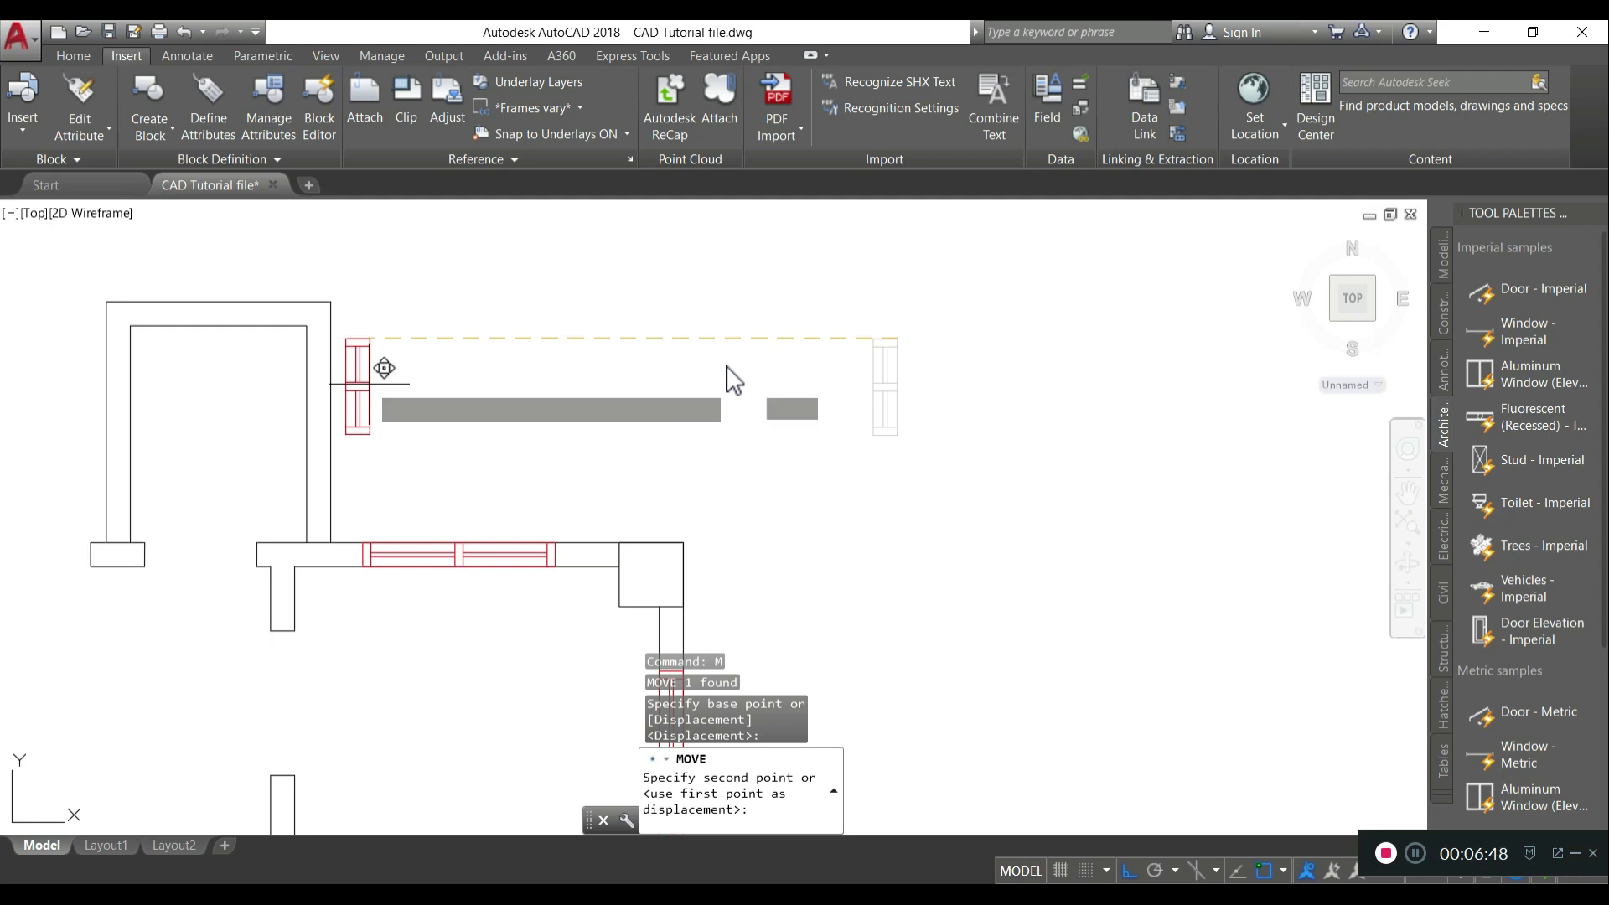
pyautogui.press('Return')
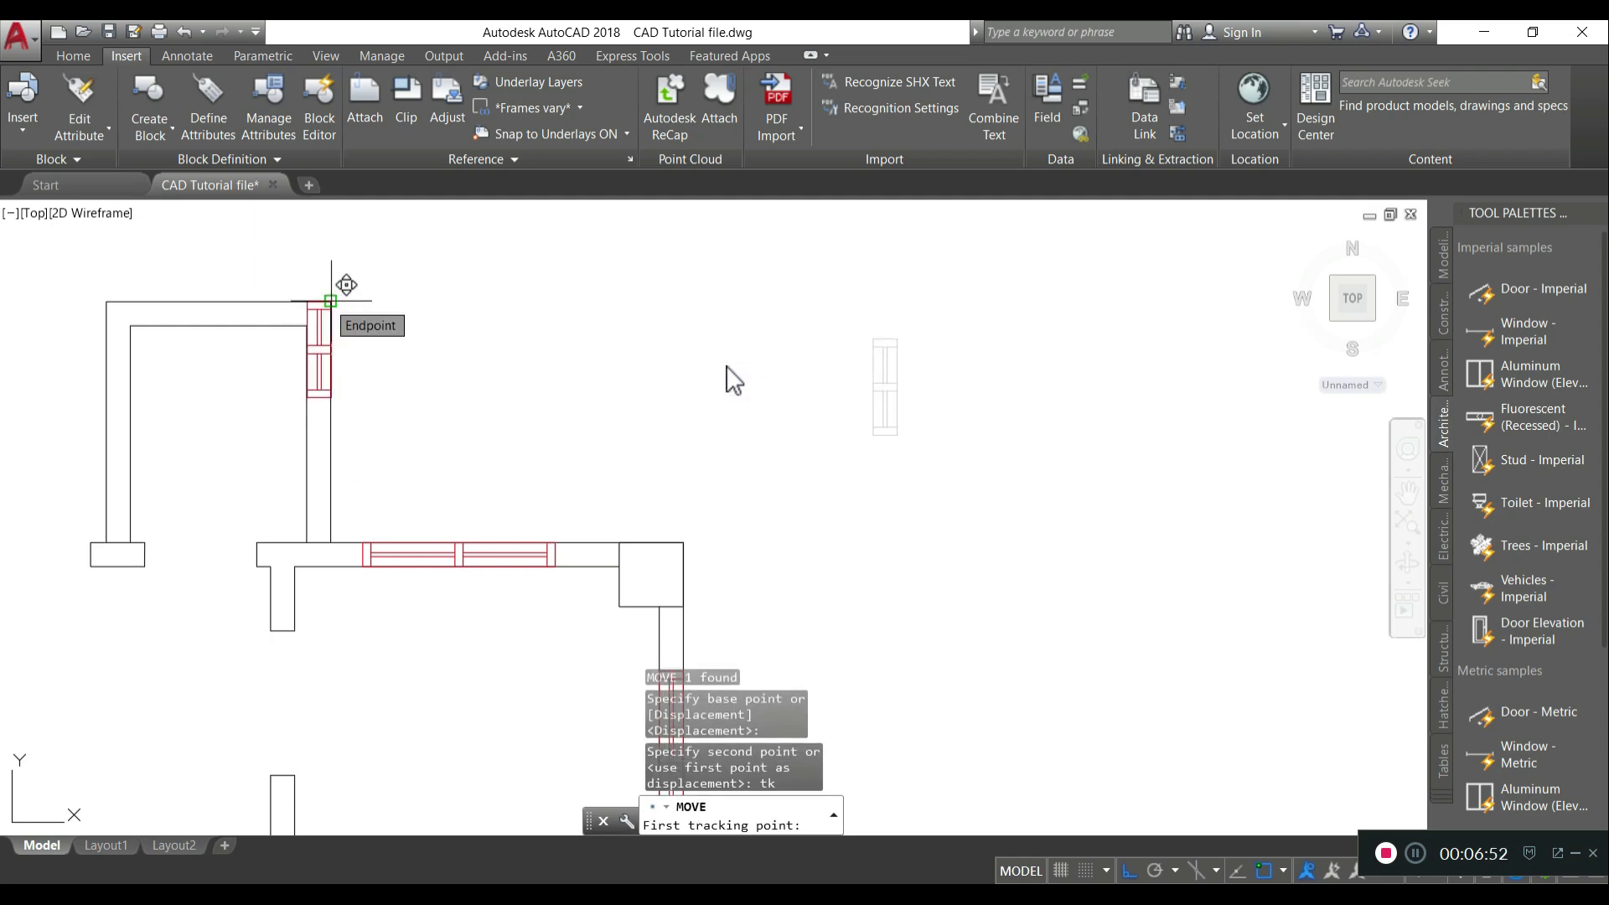
pyautogui.click(331, 300)
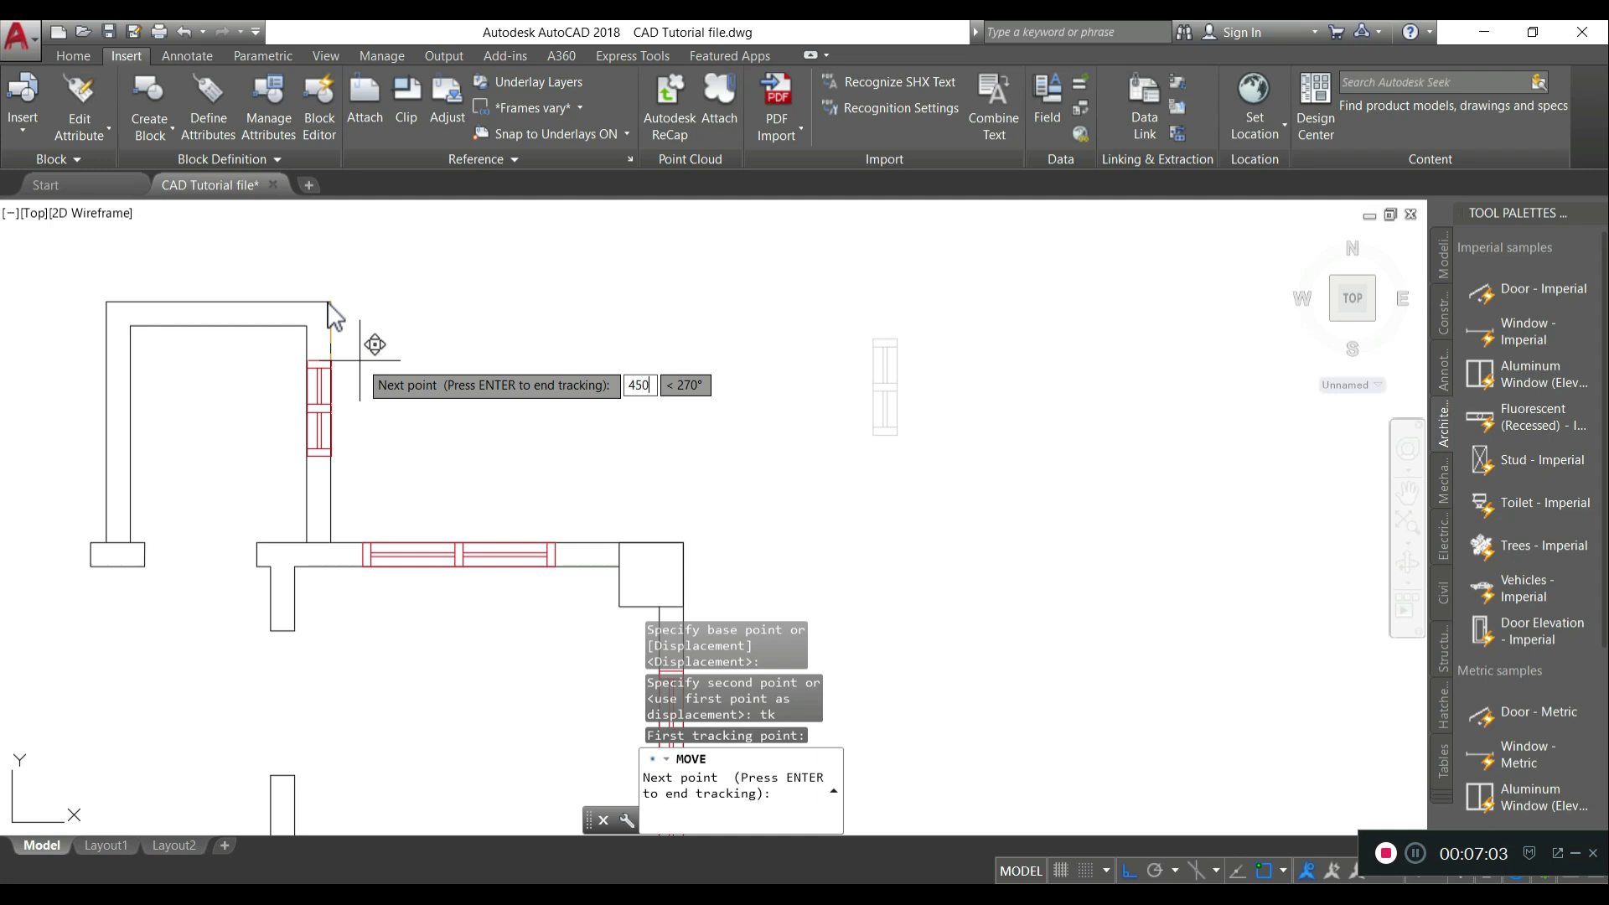
pyautogui.write('450')
pyautogui.press('Return')
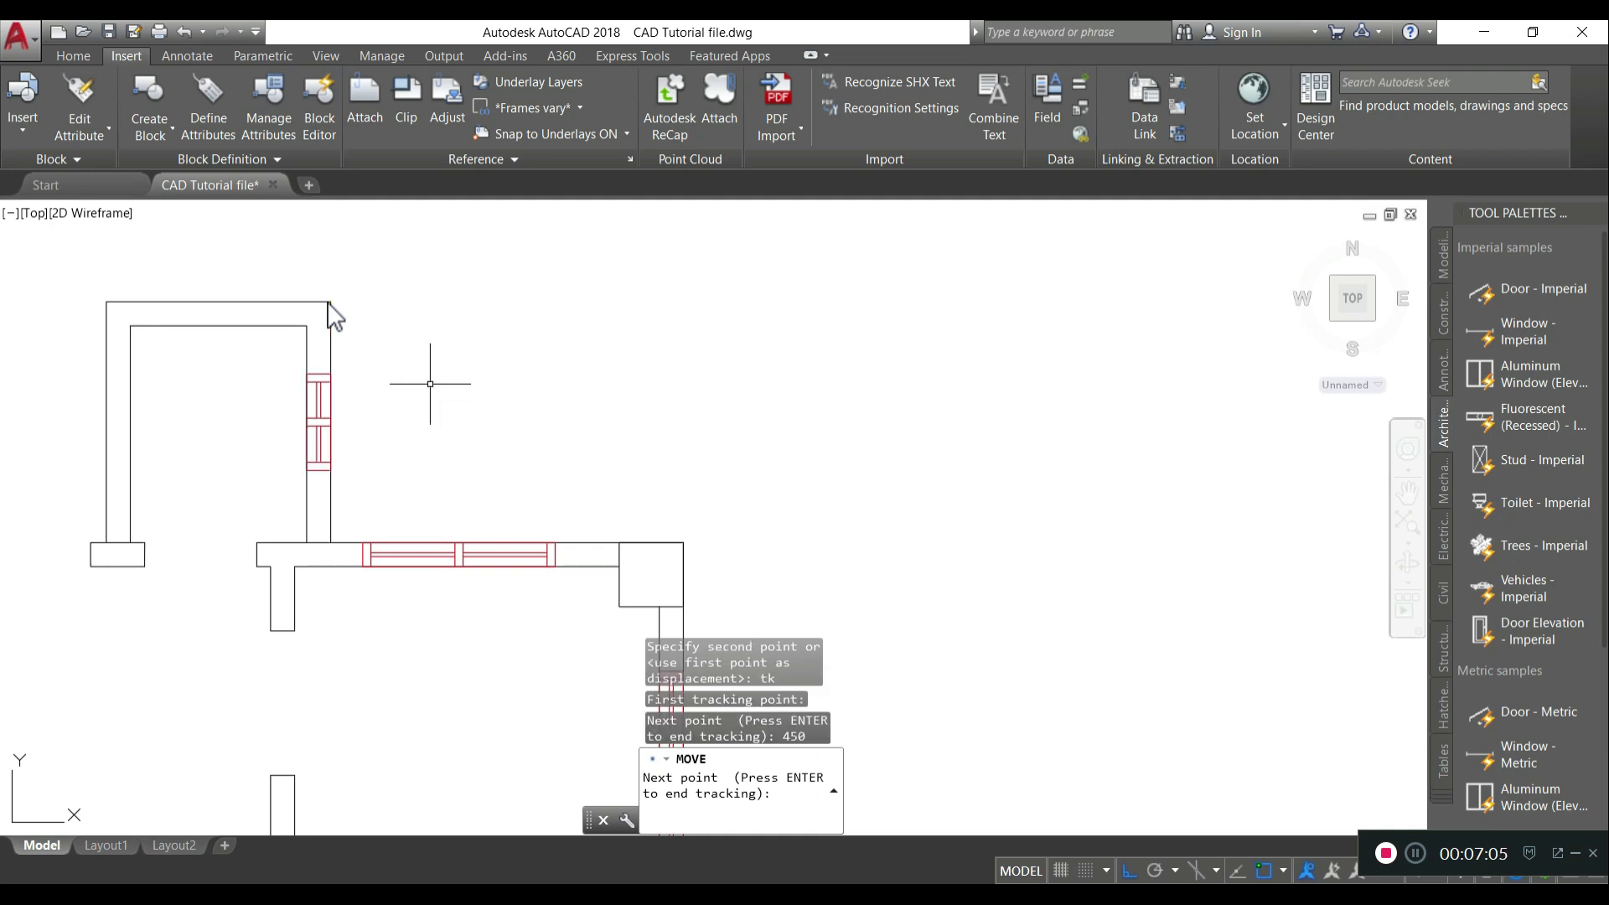
pyautogui.scroll(-6, 395, 426)
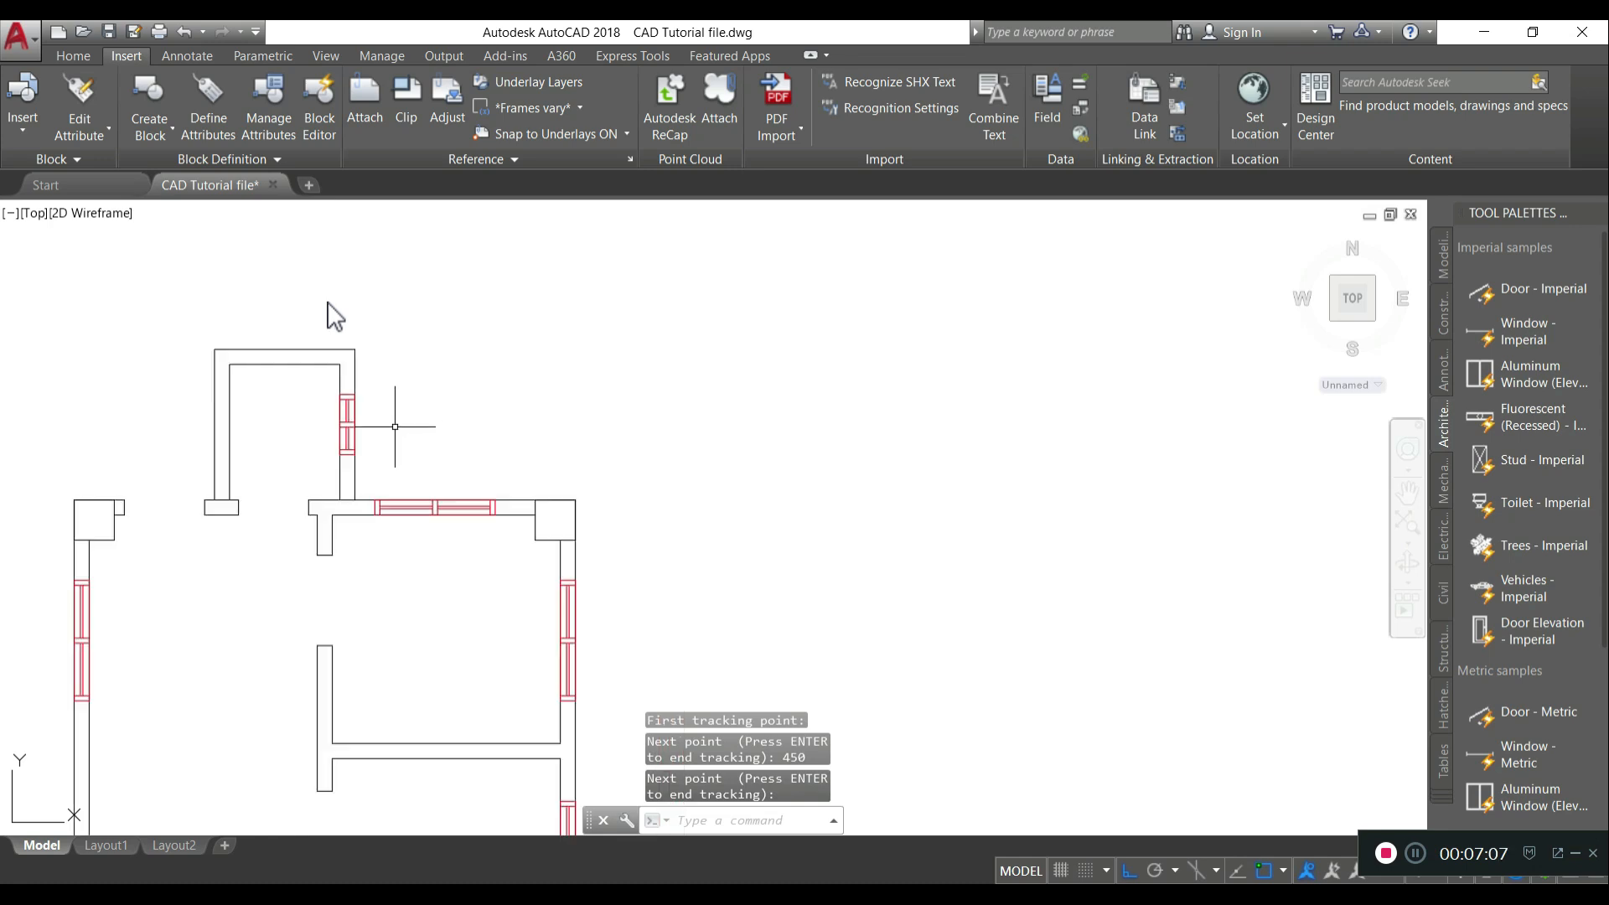
pyautogui.scroll(2, 390, 564)
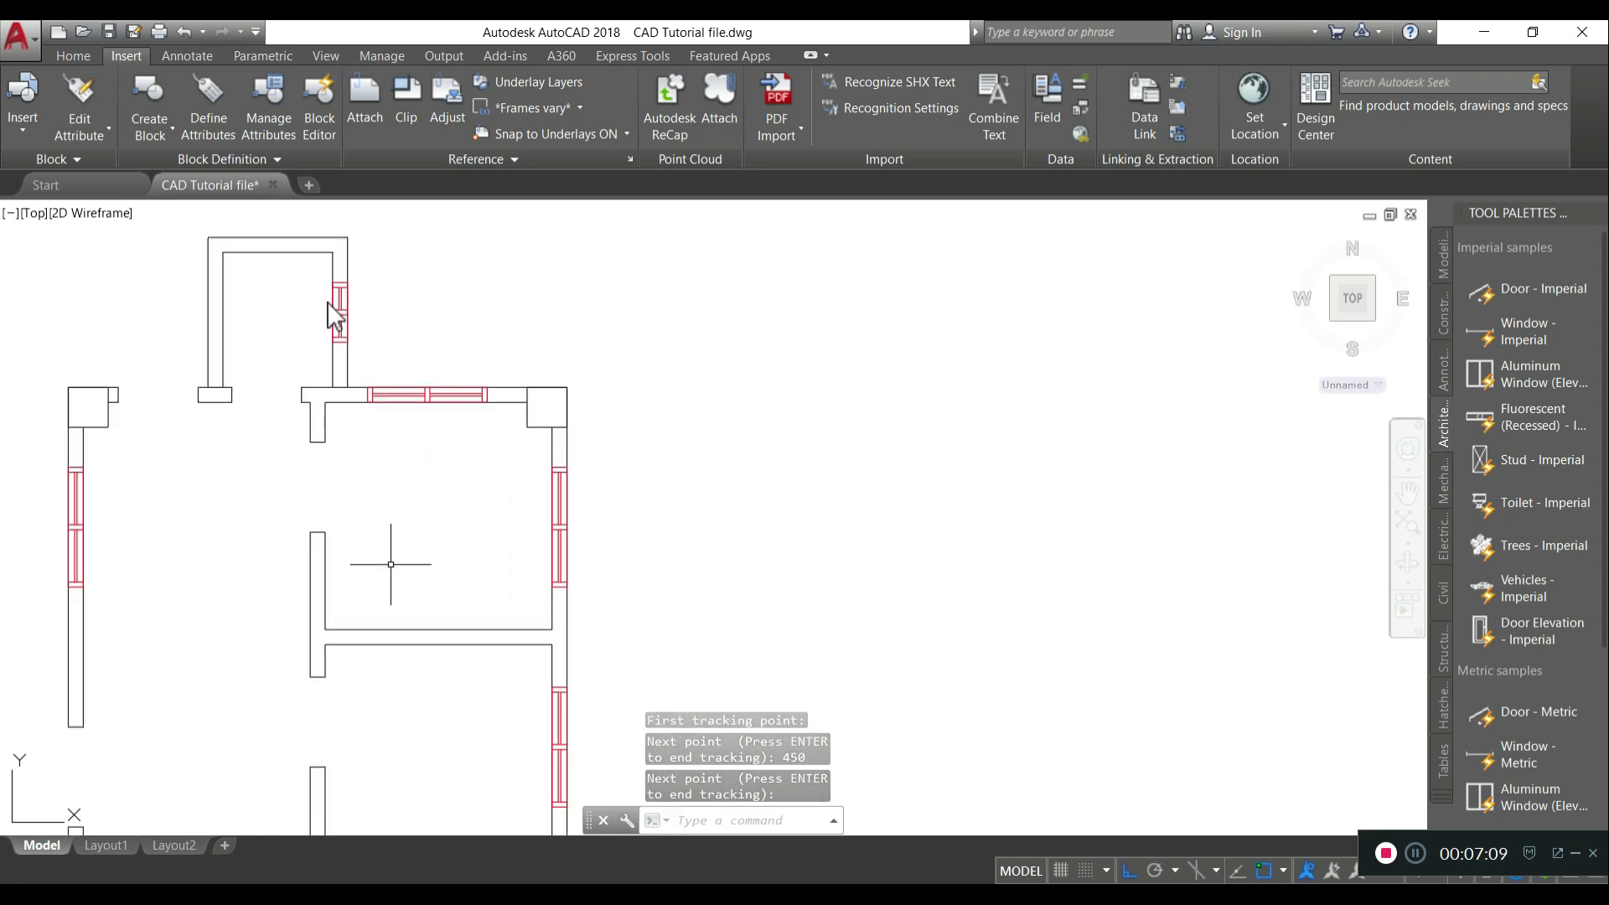
# - Turn the Door layer back on to show the door symbols in the plan
pyautogui.scroll(-2, 391, 564)
pyautogui.moveTo(402, 550); pyautogui.dragTo(737, 481, button='middle')
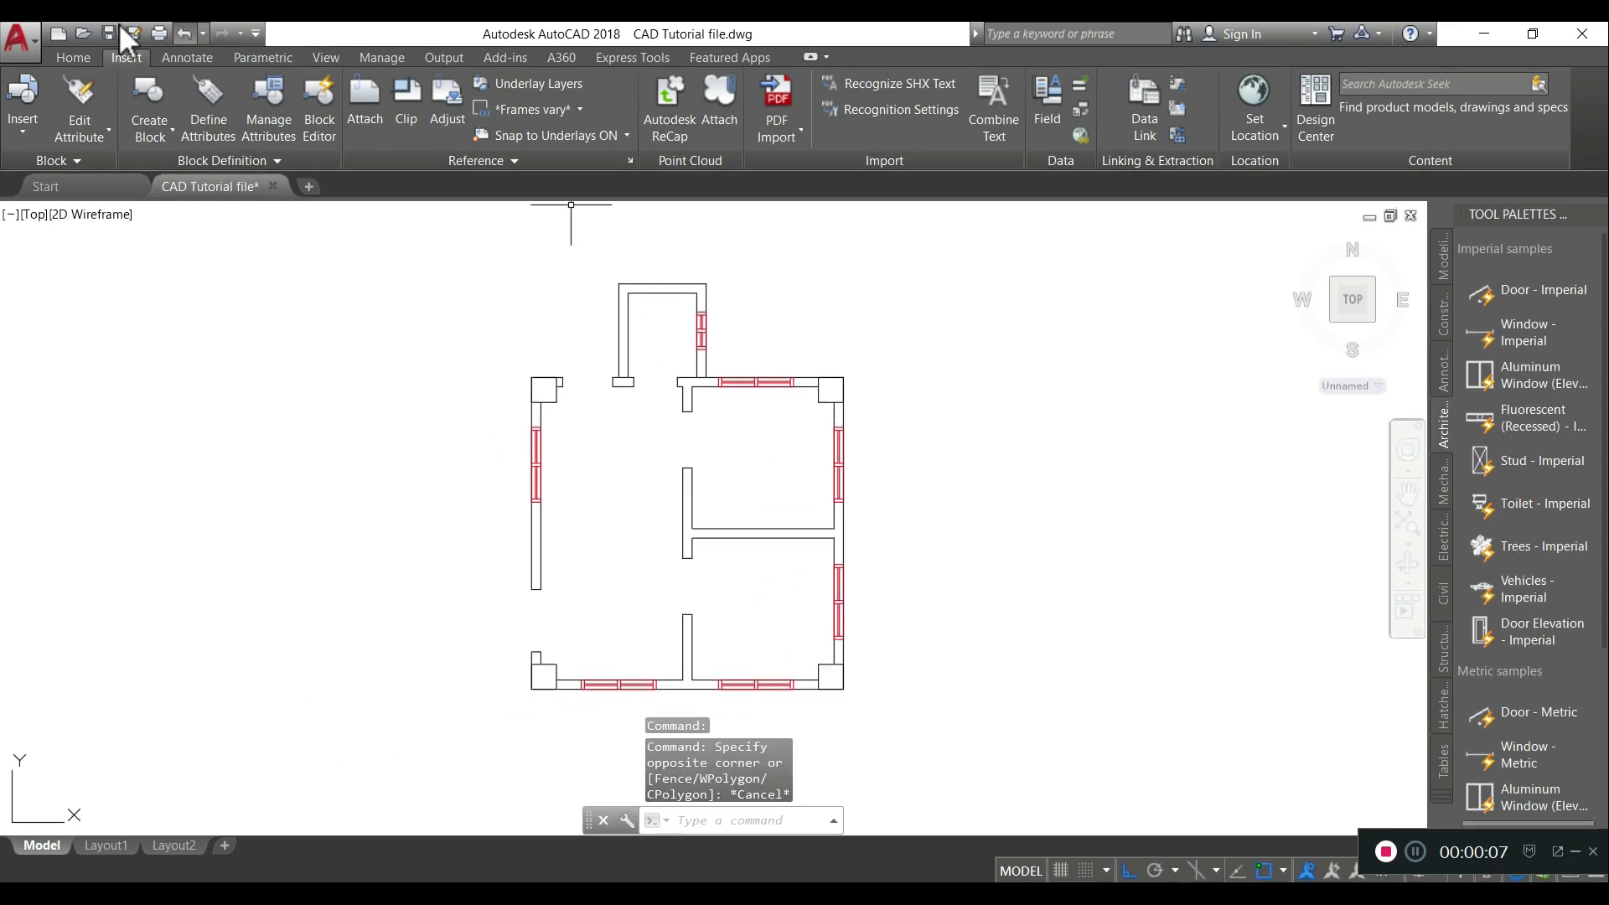
pyautogui.click(78, 55)
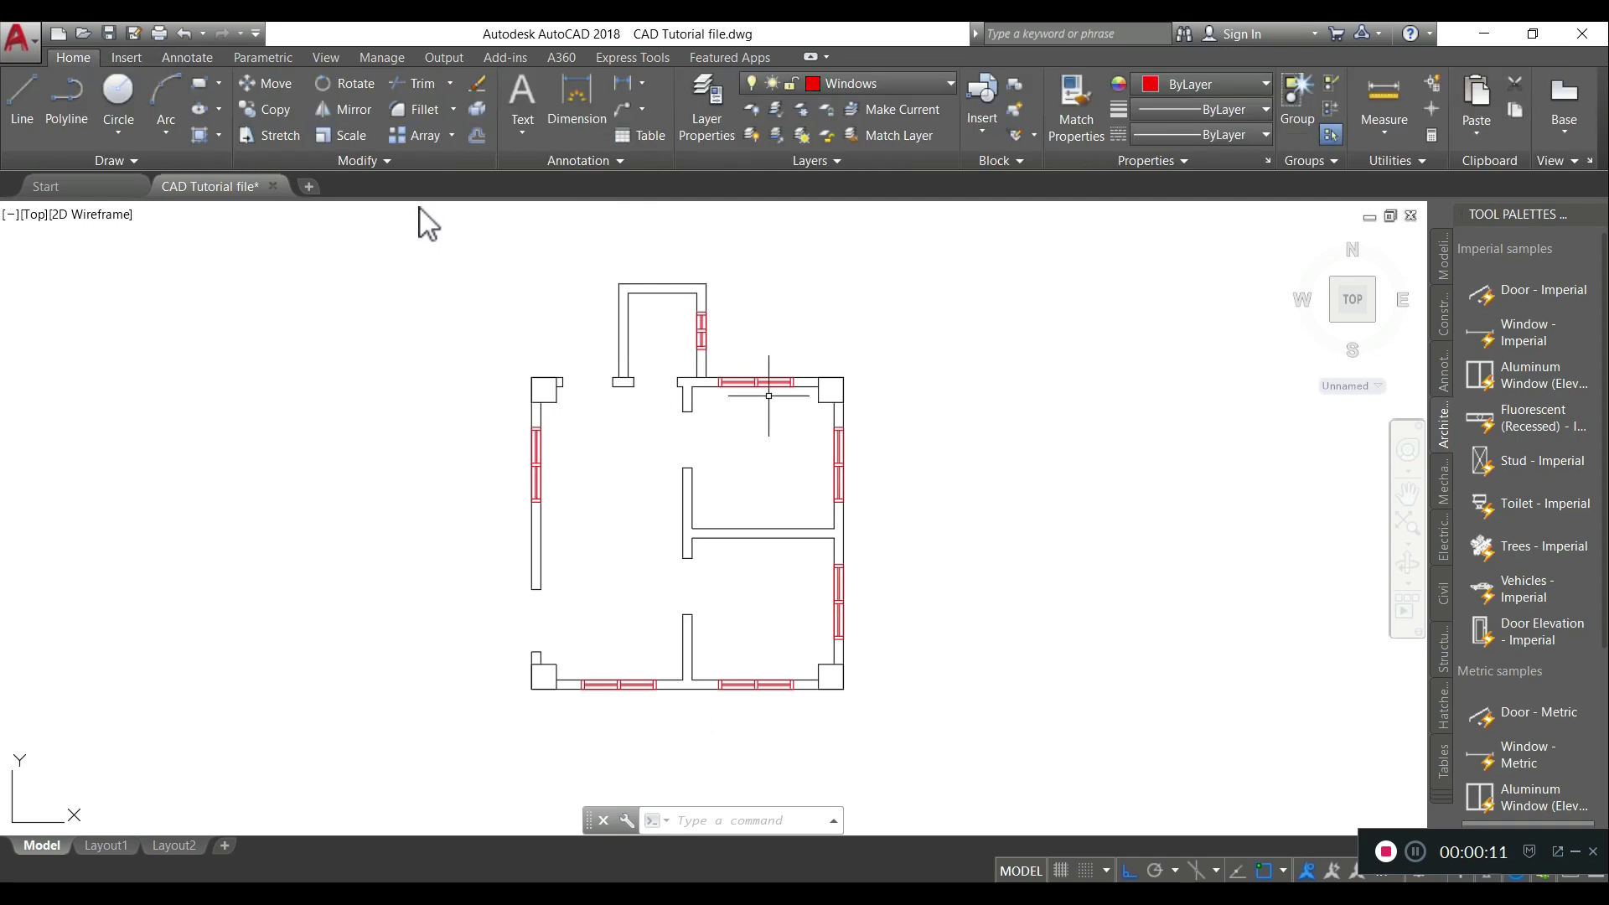
pyautogui.click(921, 86)
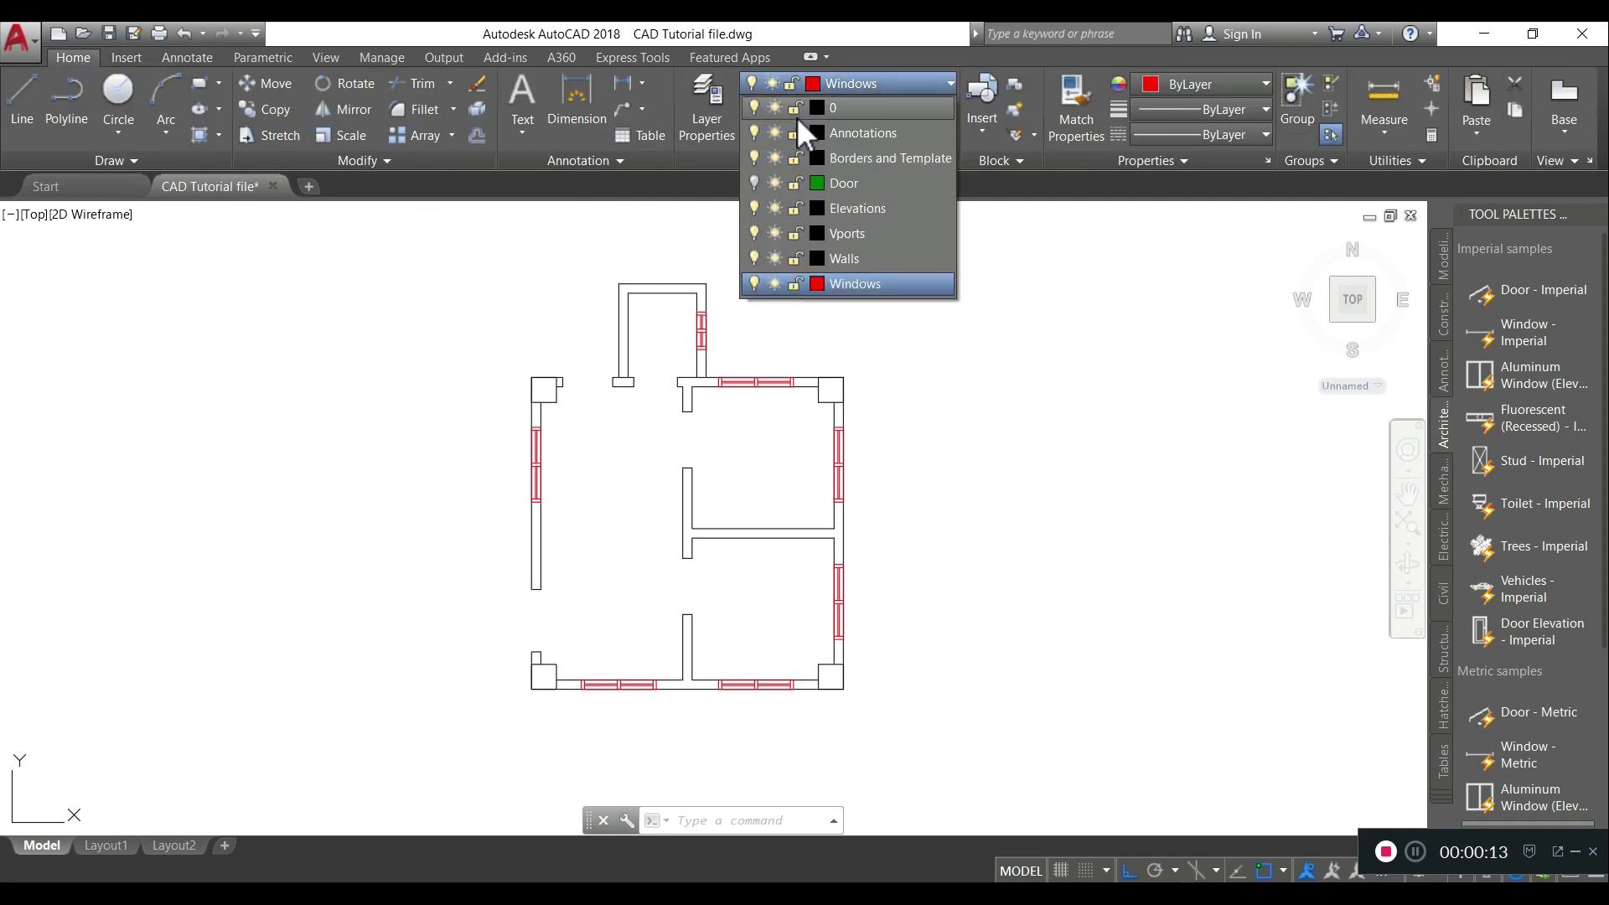
pyautogui.click(755, 181)
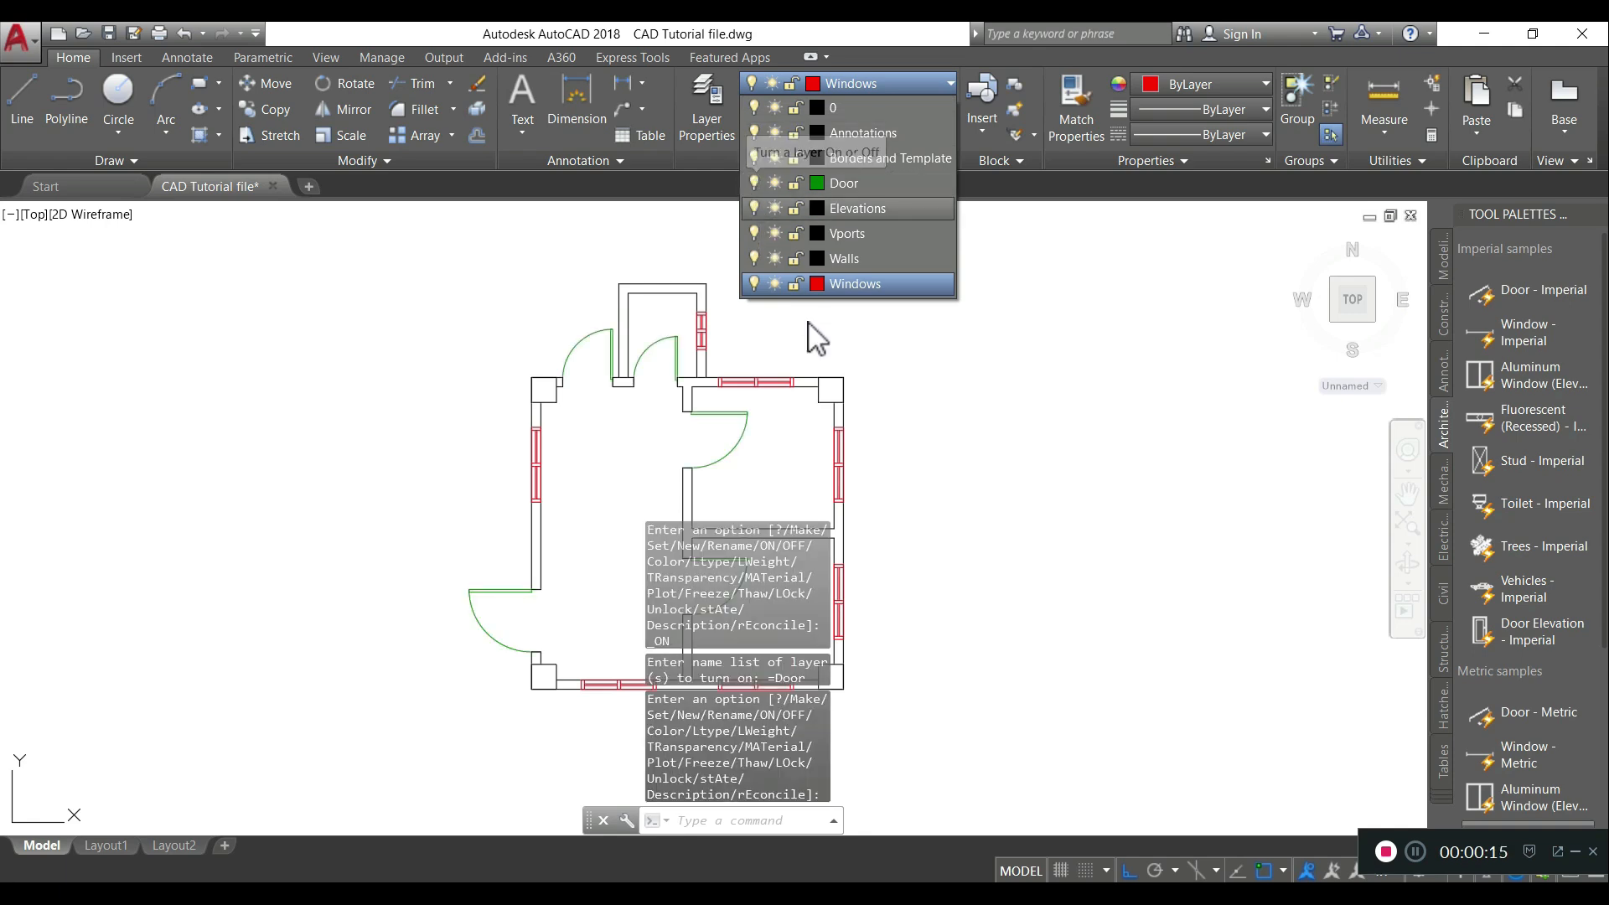
pyautogui.click(949, 506)
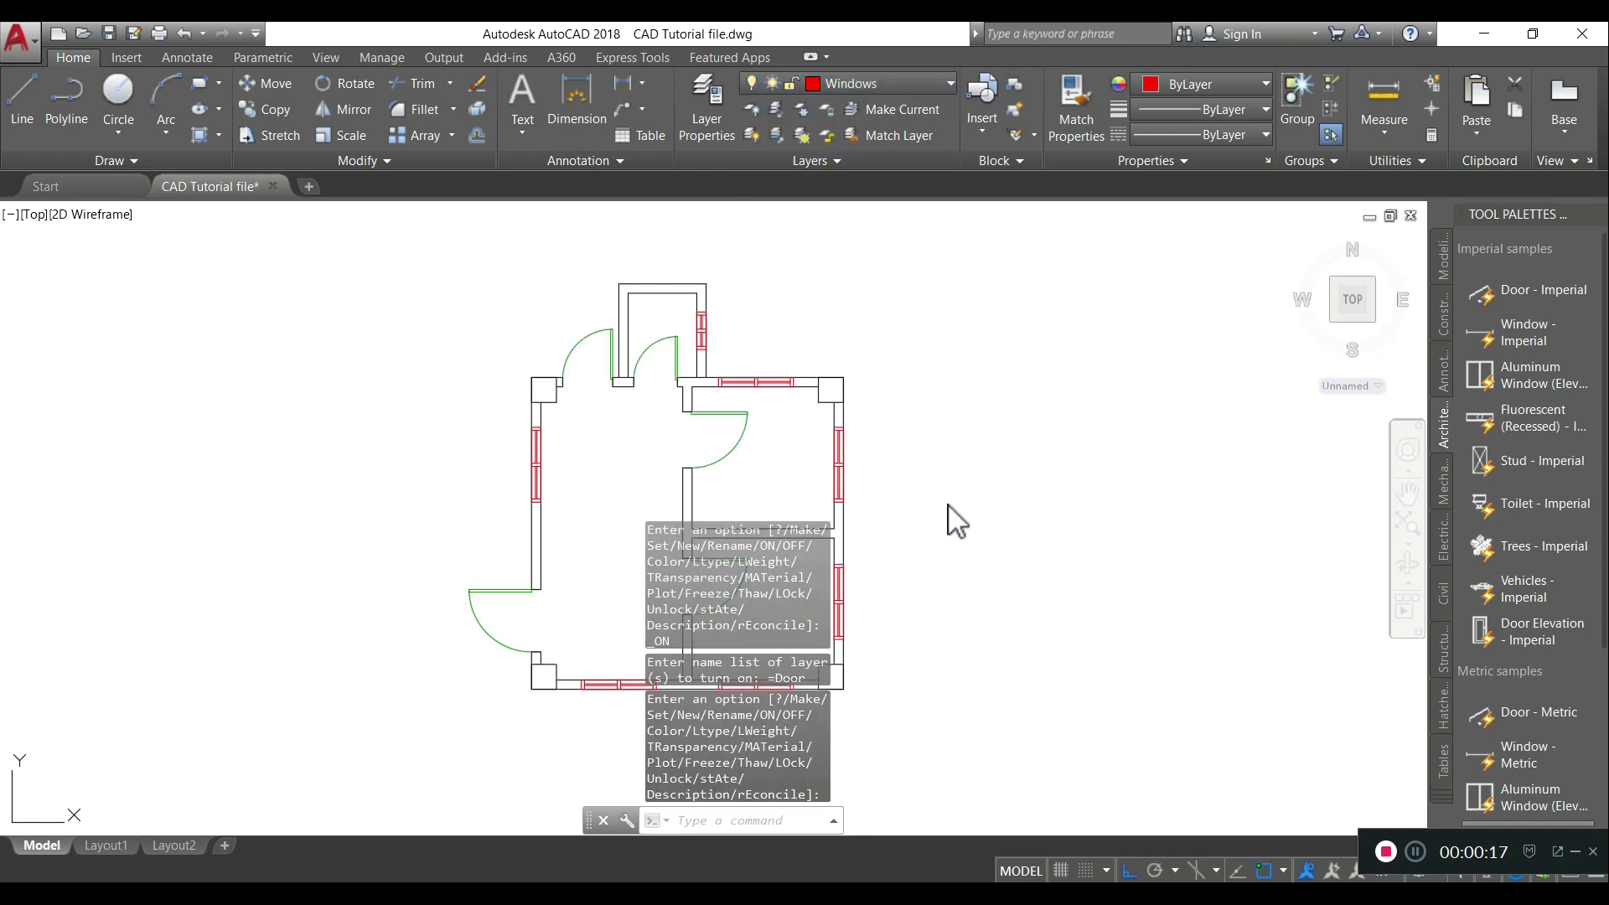
pyautogui.moveTo(917, 482); pyautogui.dragTo(637, 481, button='middle')
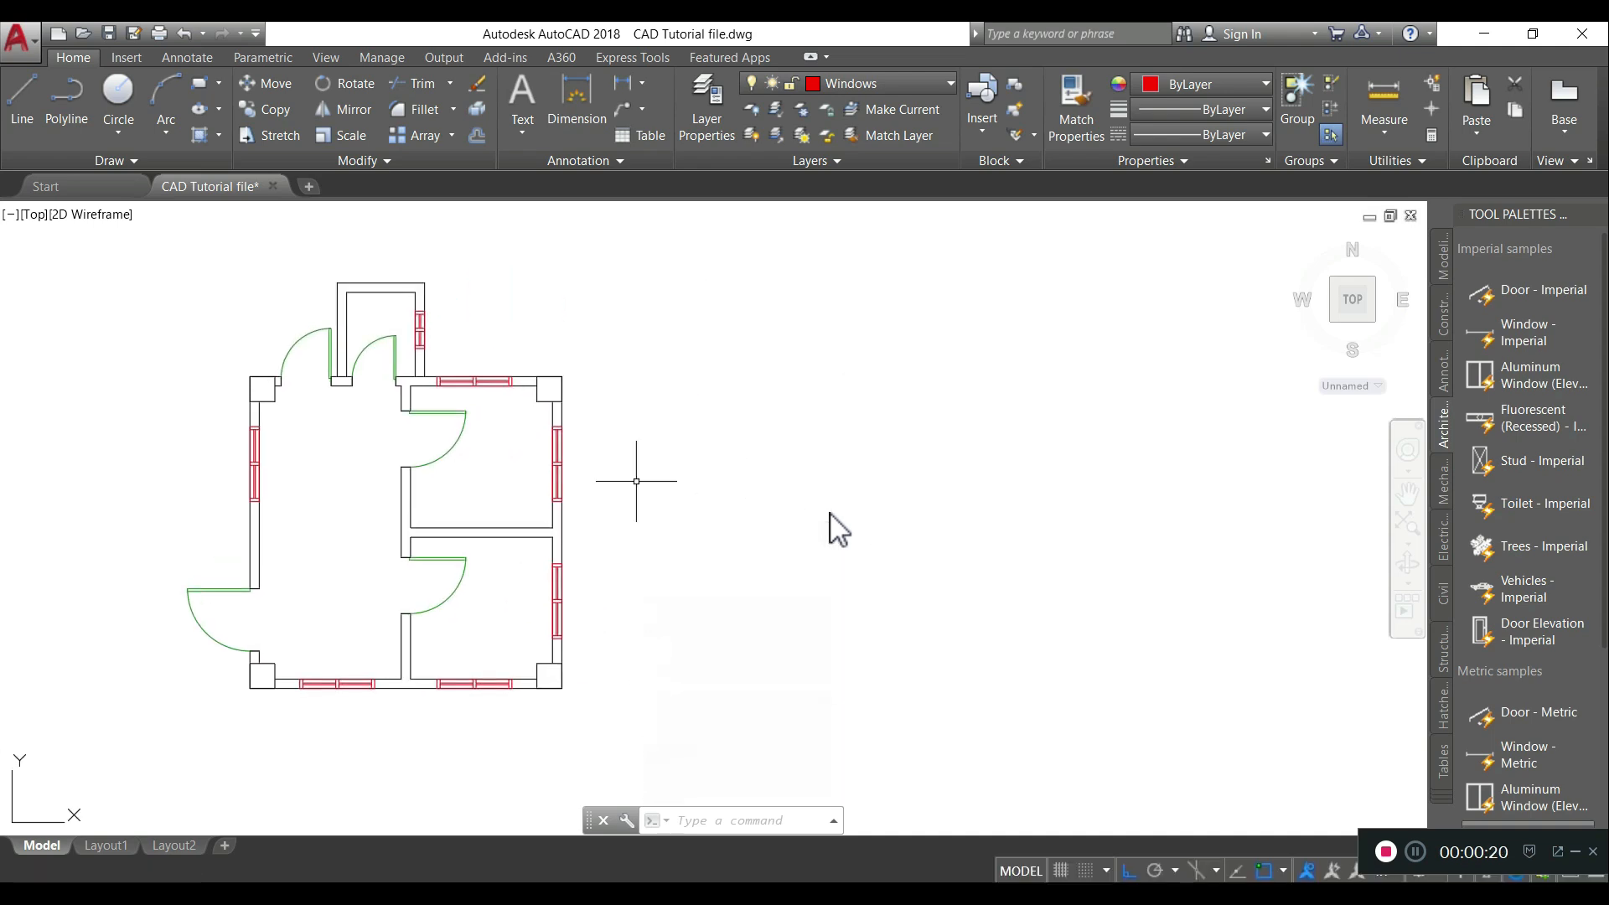